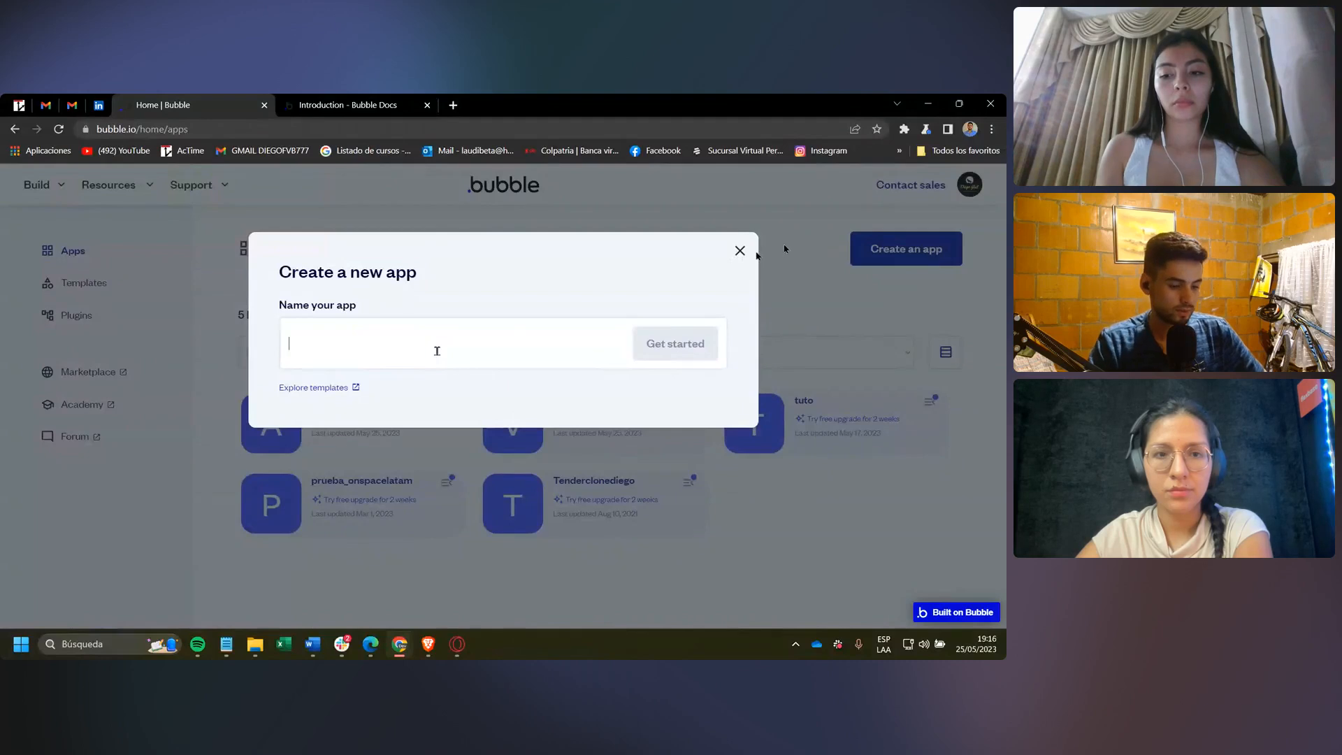
# Name the new app "to do list masterclass" and create it.
pyautogui.write('to dolist')
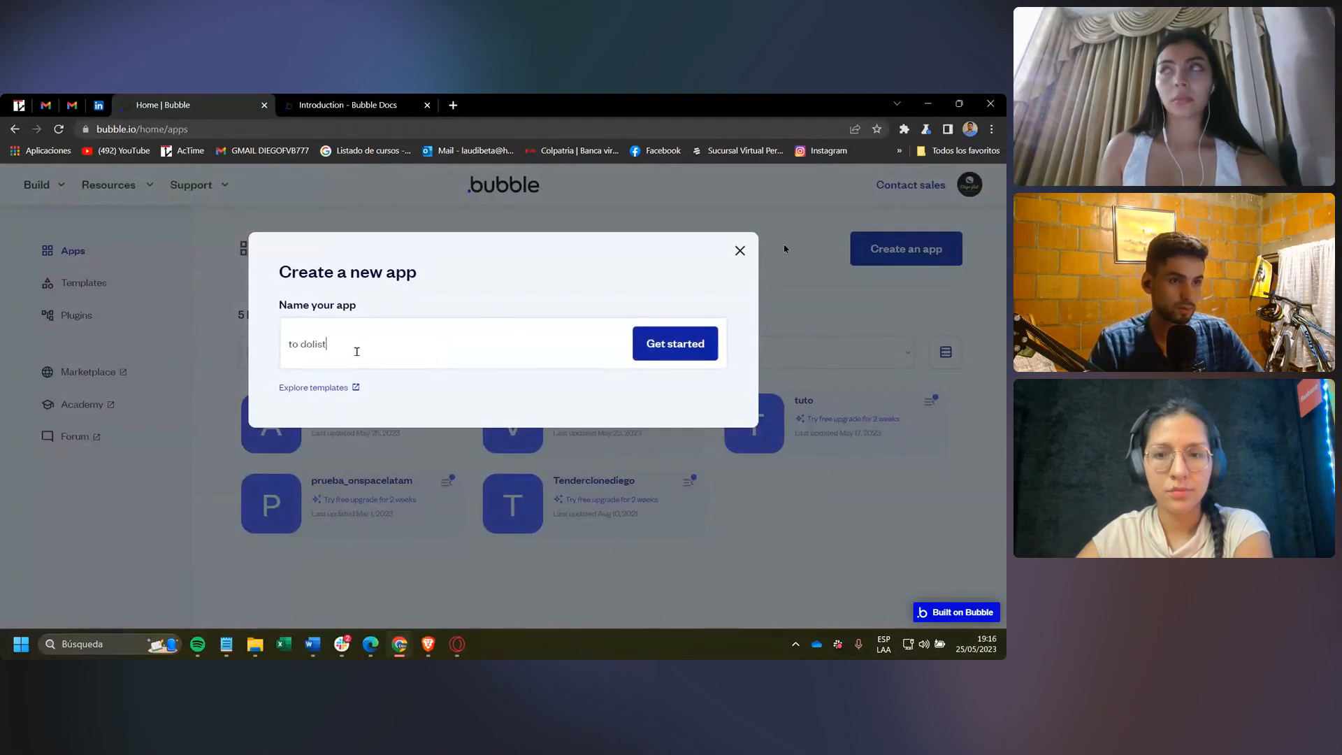
pyautogui.press('BackSpace')
pyautogui.press('BackSpace')
pyautogui.press('BackSpace')
pyautogui.press('BackSpace')
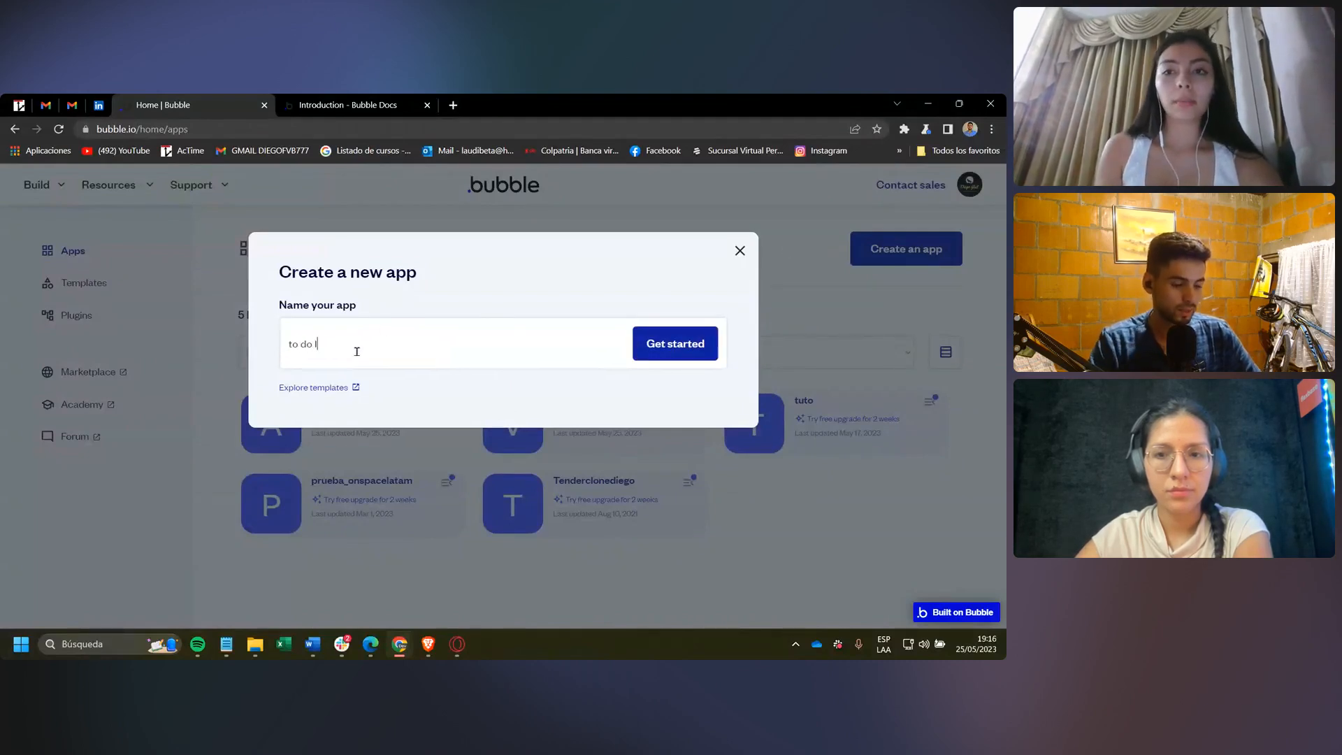
pyautogui.write('ist masterclass')
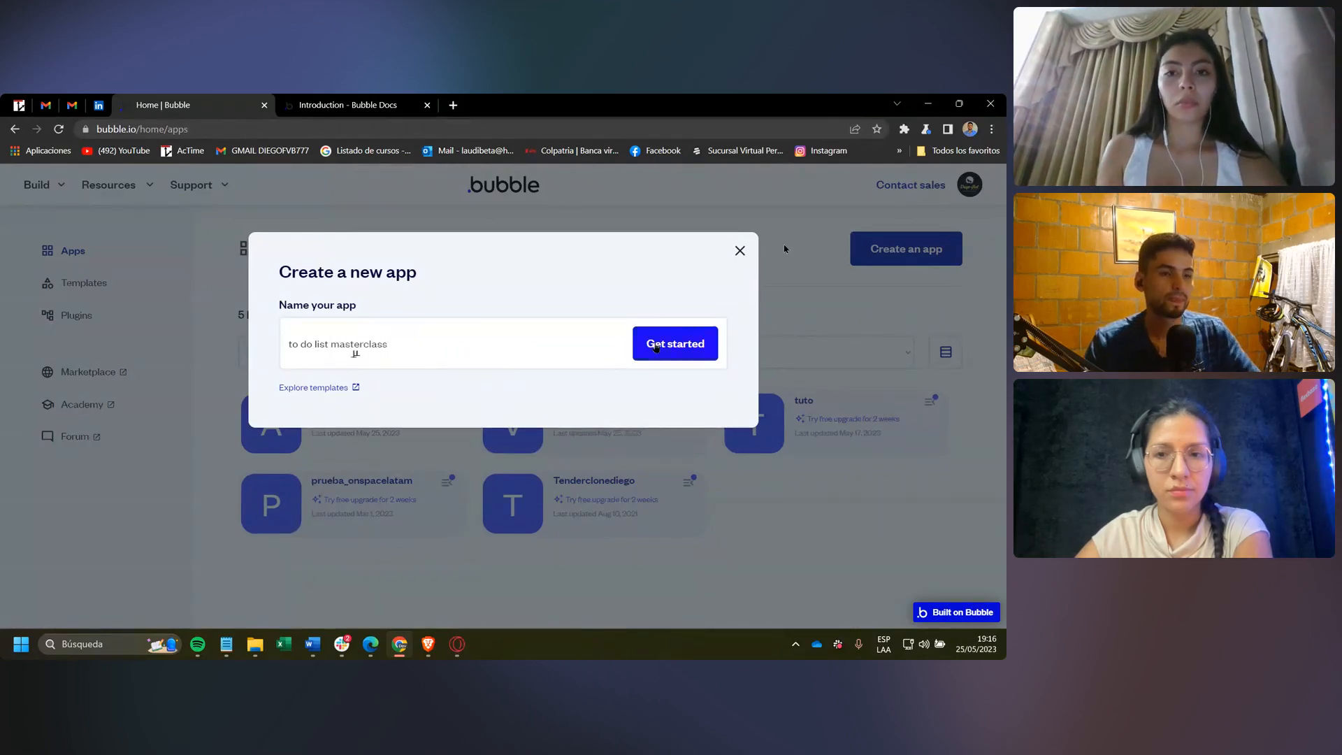
pyautogui.click(655, 345)
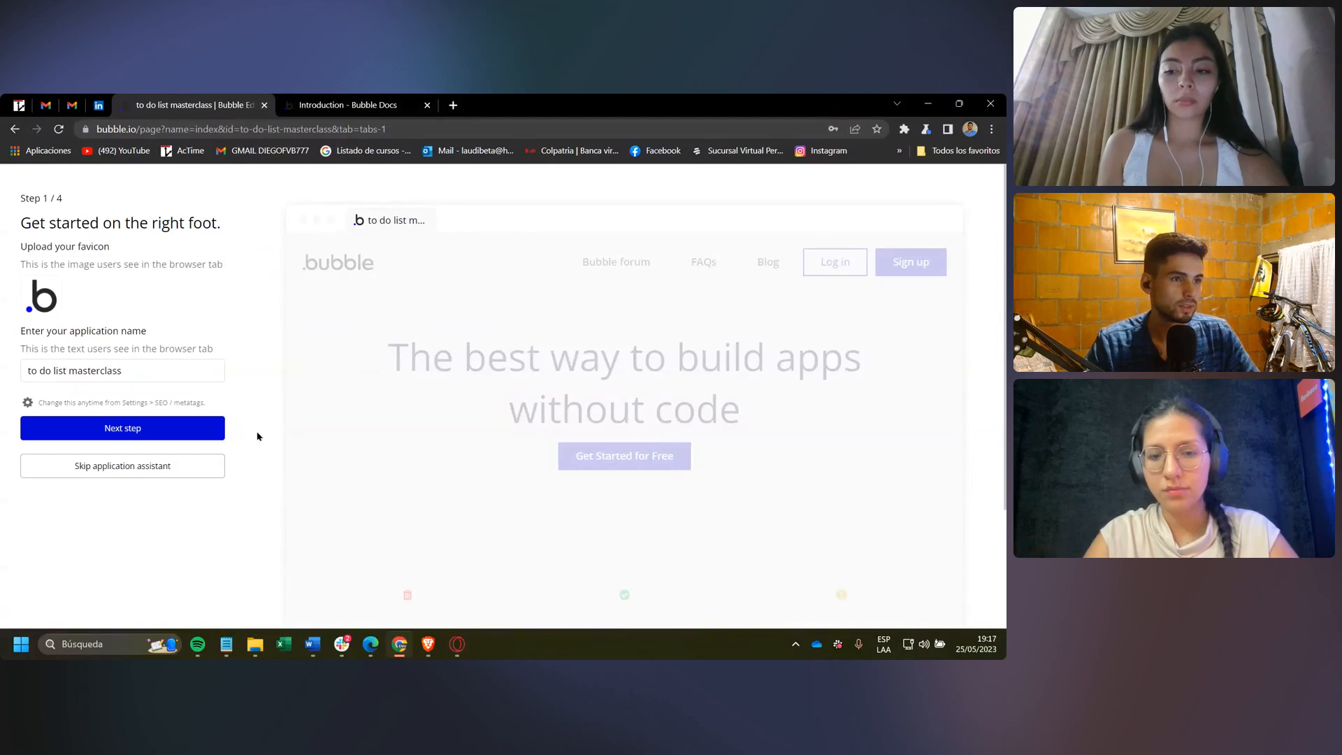
# Advance through the application assistant, keeping the app name, the Open Sans font and the default colors.
pyautogui.click(148, 432)
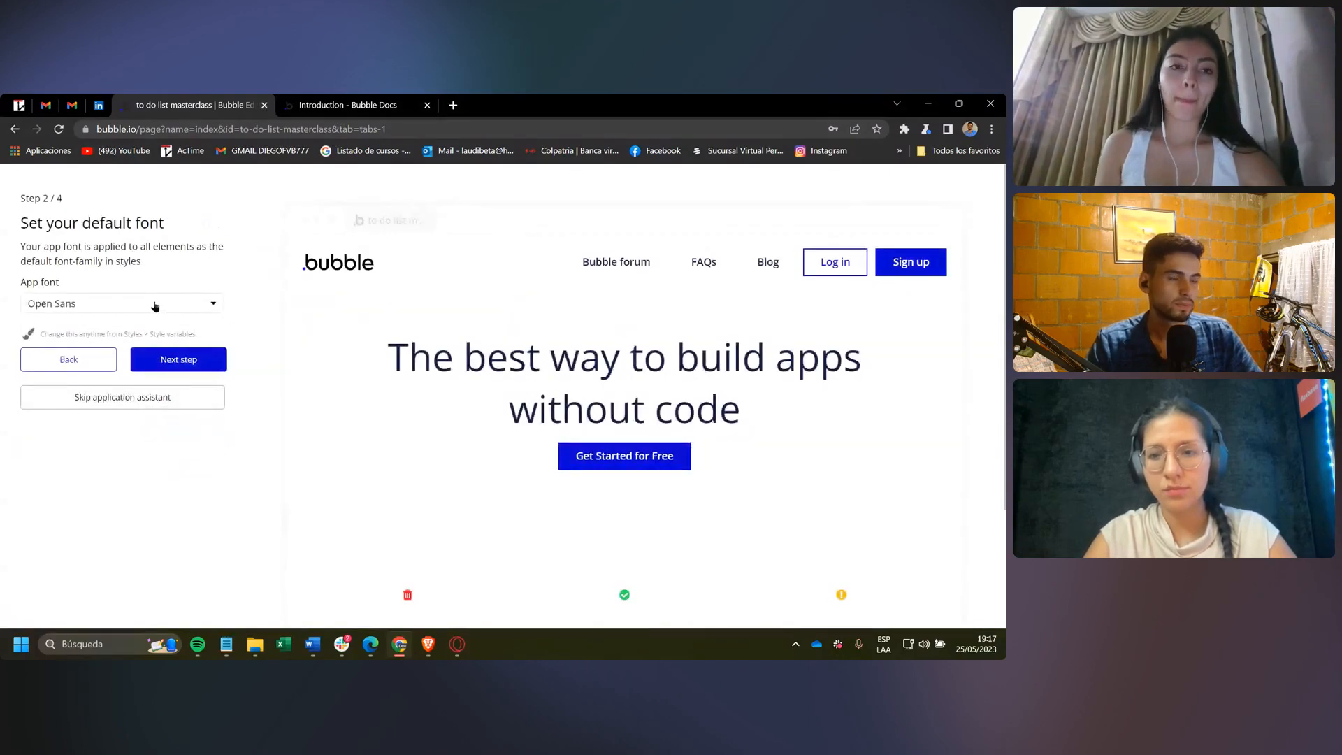
pyautogui.click(154, 306)
pyautogui.click(189, 310)
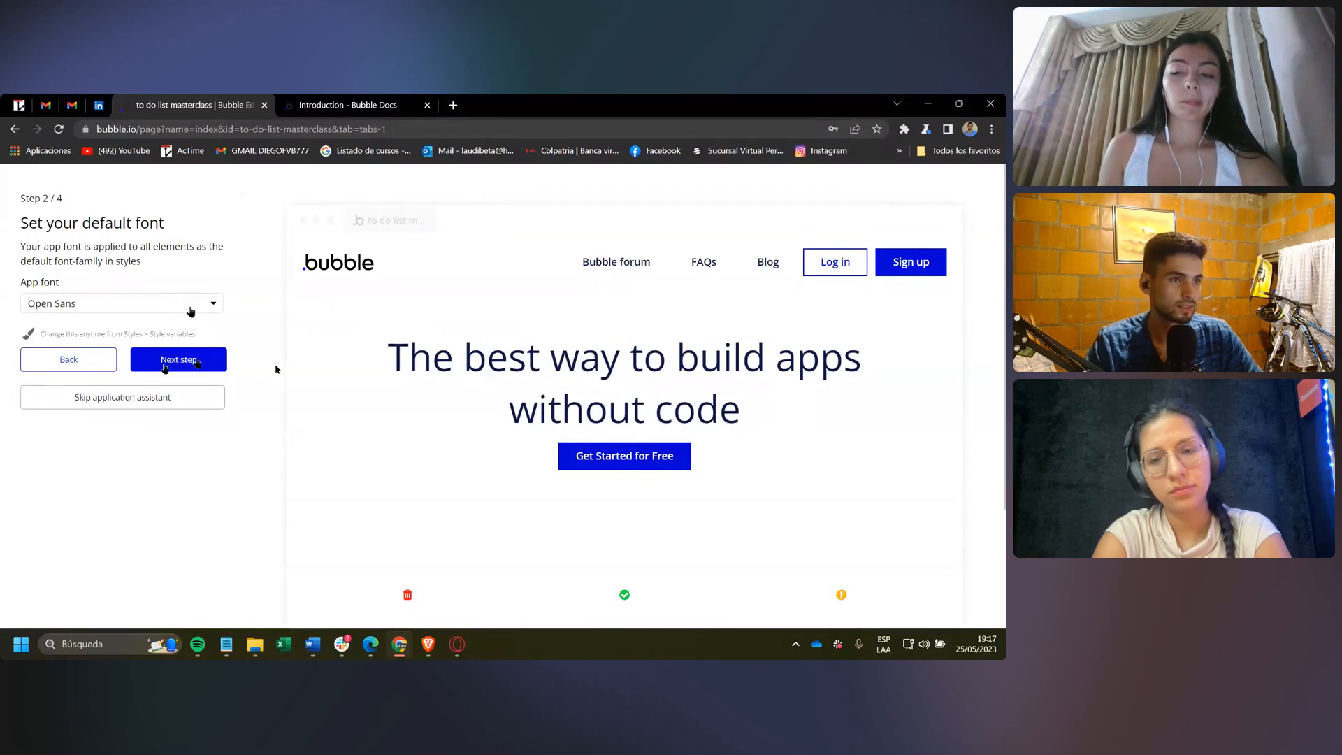
pyautogui.click(182, 360)
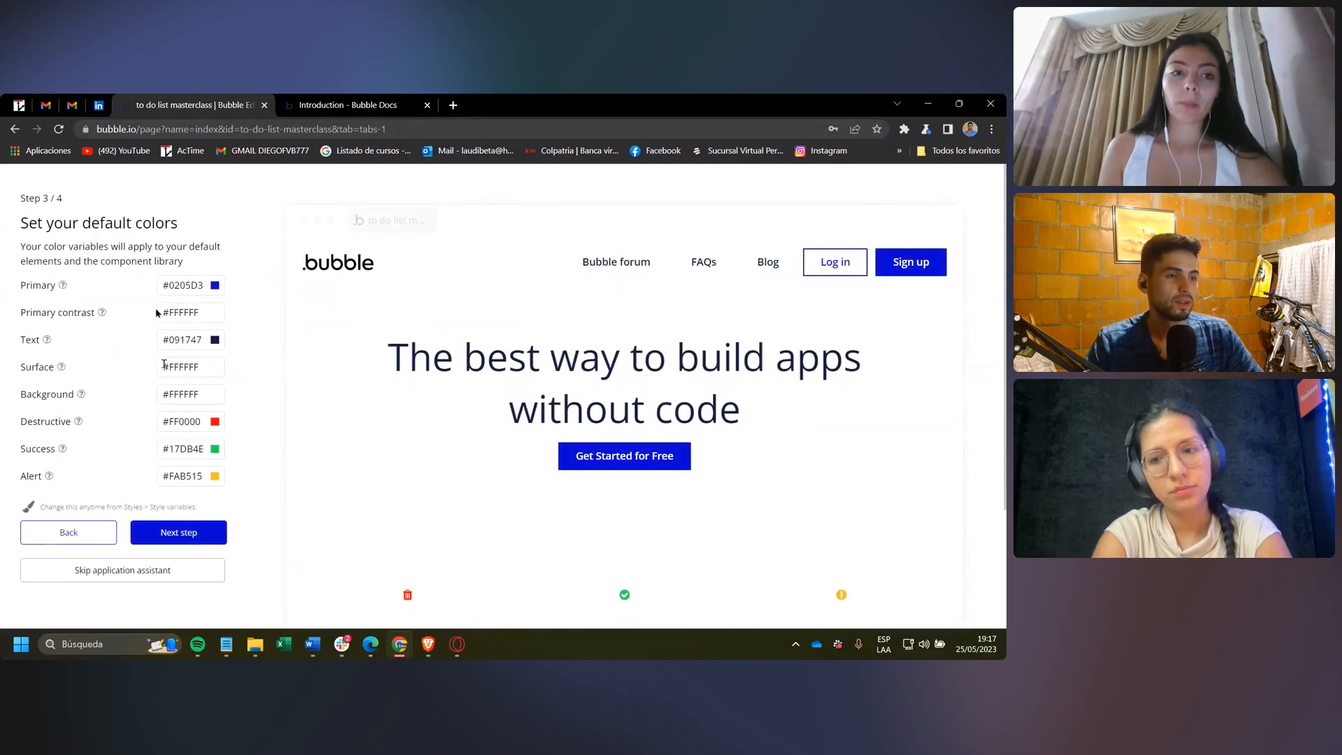
pyautogui.scroll(-2, 175, 454)
pyautogui.click(171, 420)
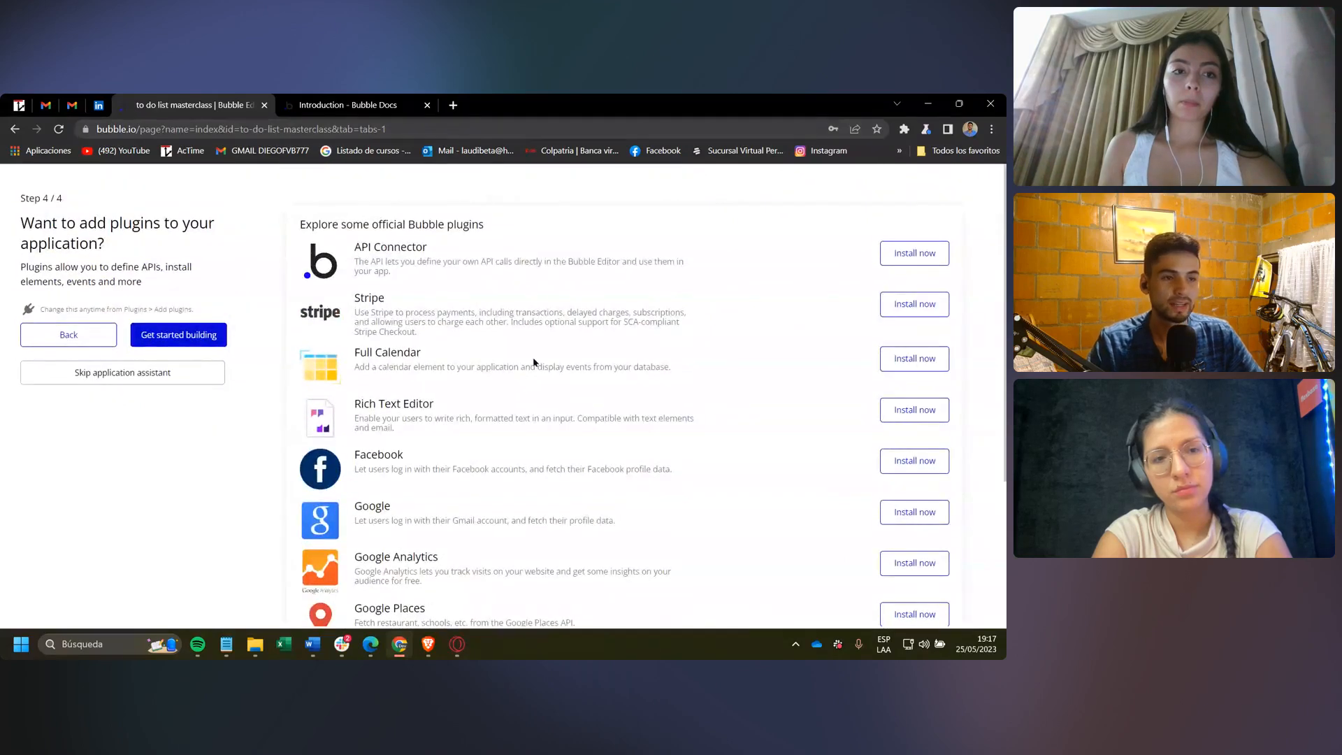
# Review the official plugins offered by the assistant and start building without installing any.
pyautogui.scroll(-3, 614, 410)
pyautogui.scroll(3, 564, 413)
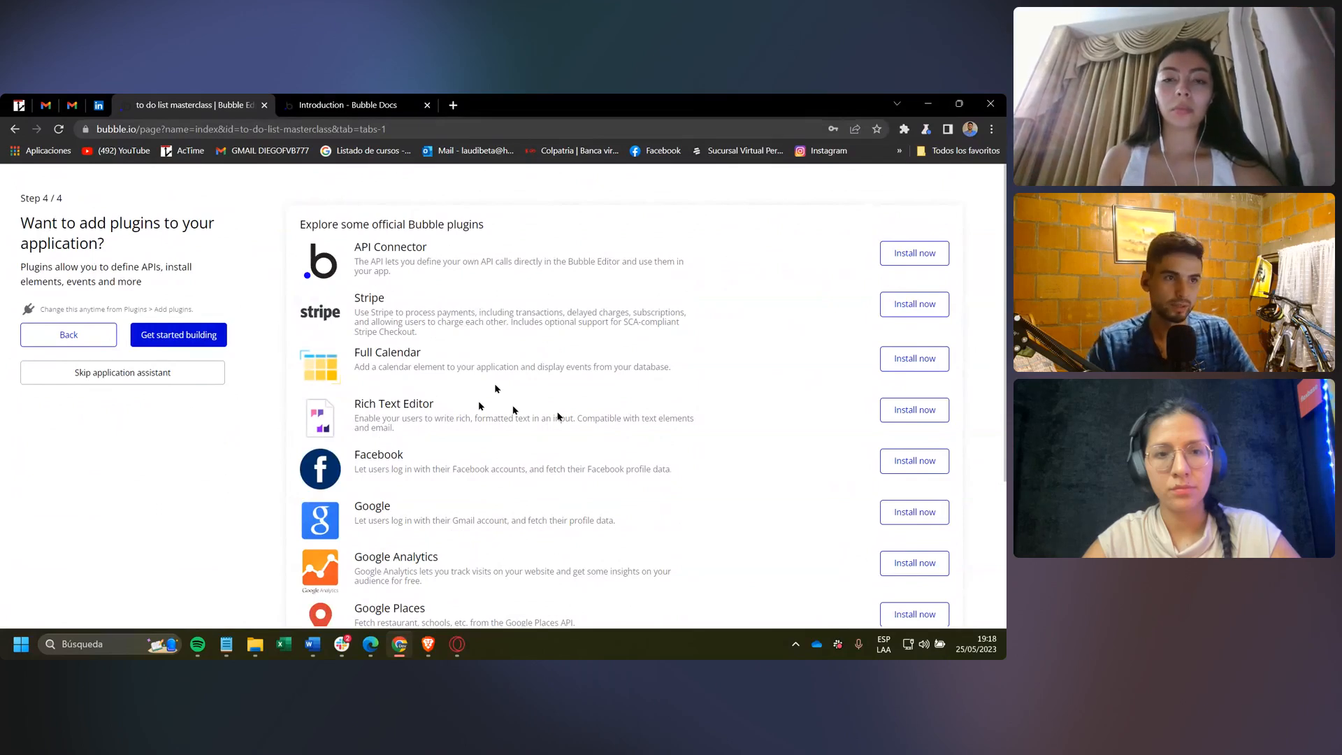
pyautogui.scroll(-2, 555, 334)
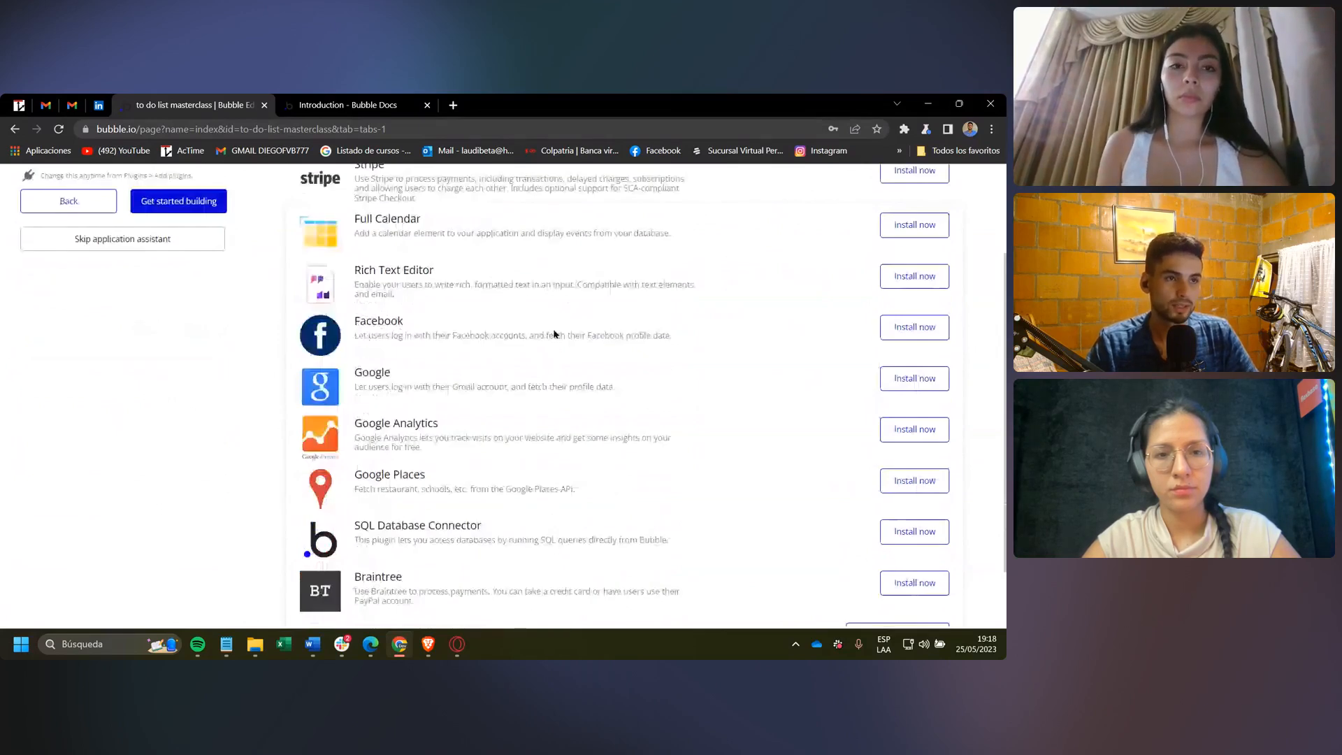
pyautogui.scroll(2, 506, 301)
pyautogui.scroll(-1, 509, 336)
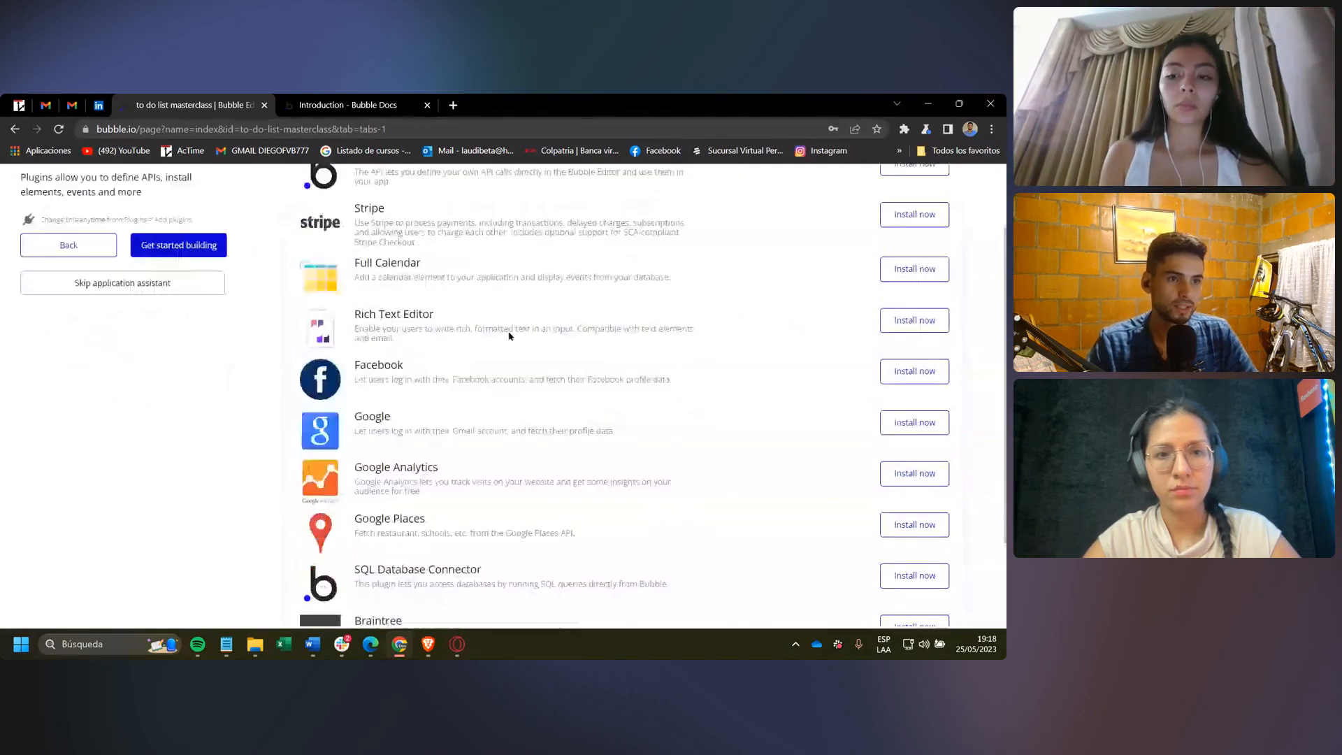
pyautogui.scroll(-1, 509, 337)
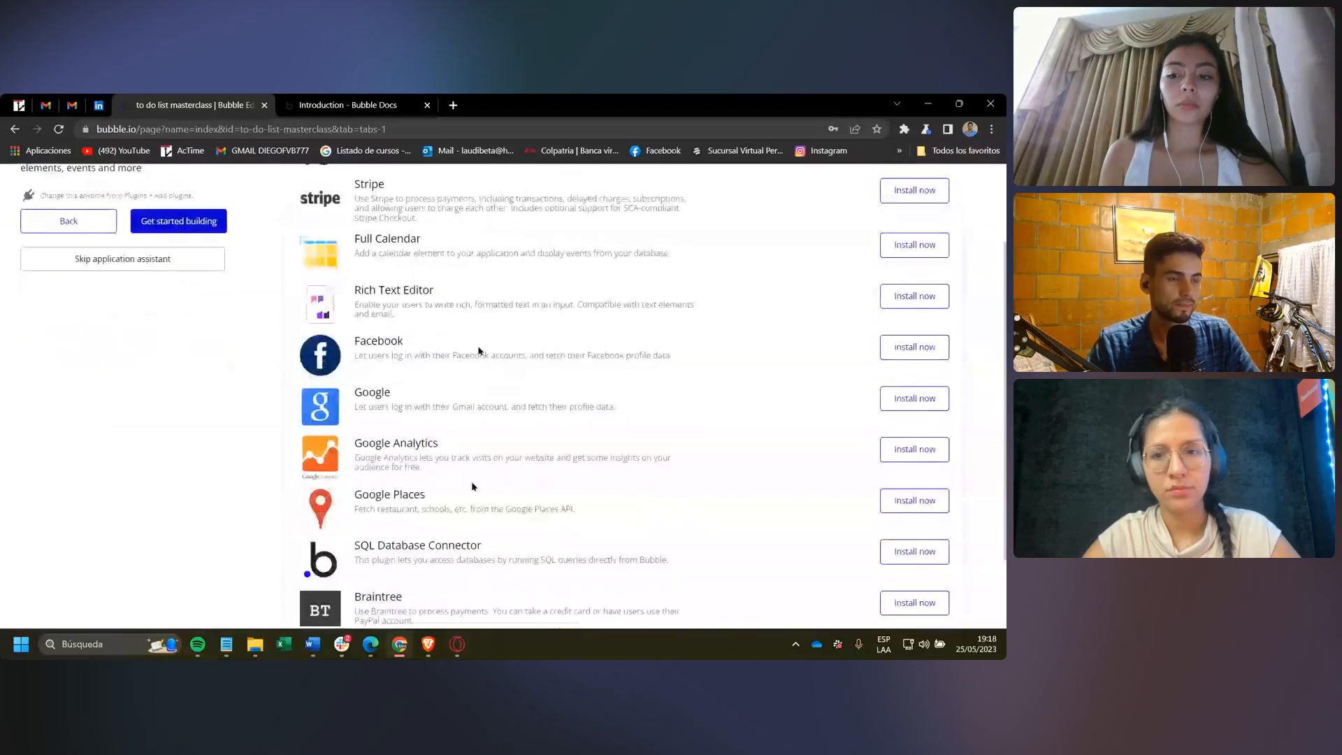
pyautogui.scroll(2, 480, 351)
pyautogui.click(222, 330)
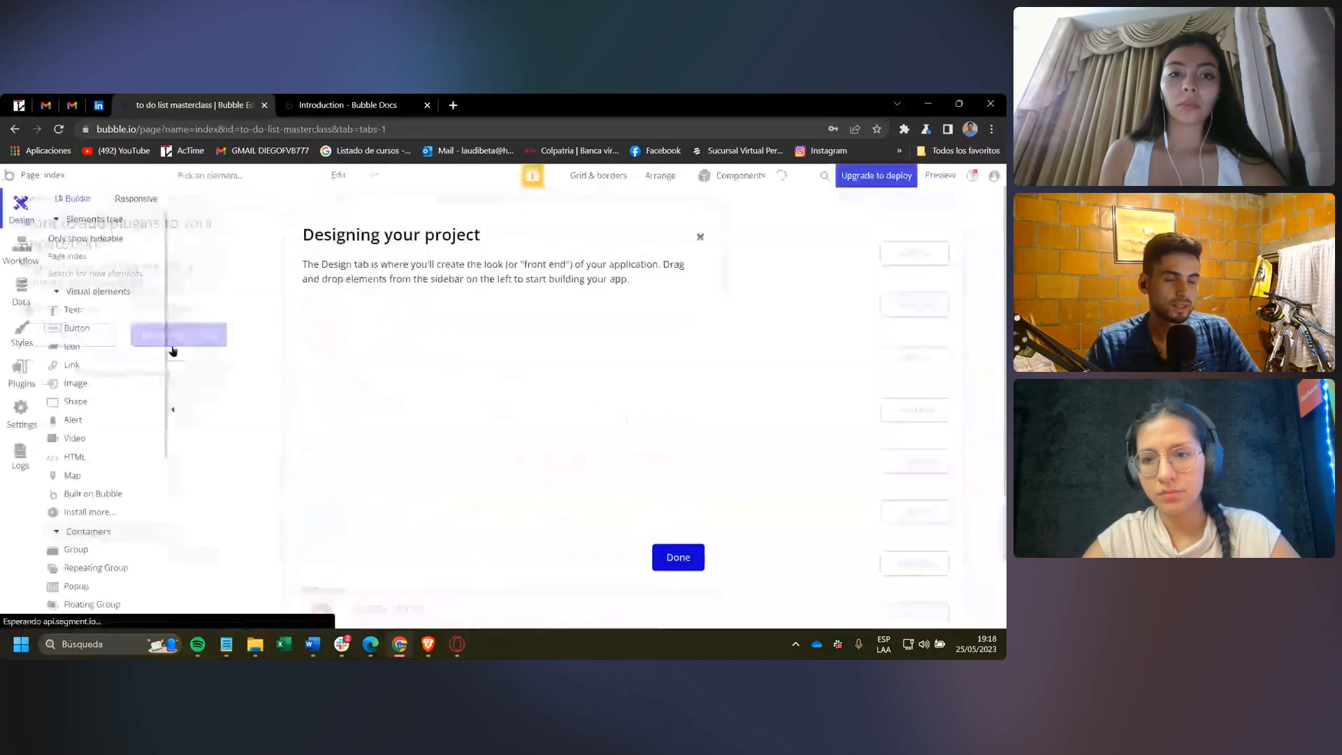
# Dismiss the introductory tips about designing the project and previewing the app.
pyautogui.click(692, 563)
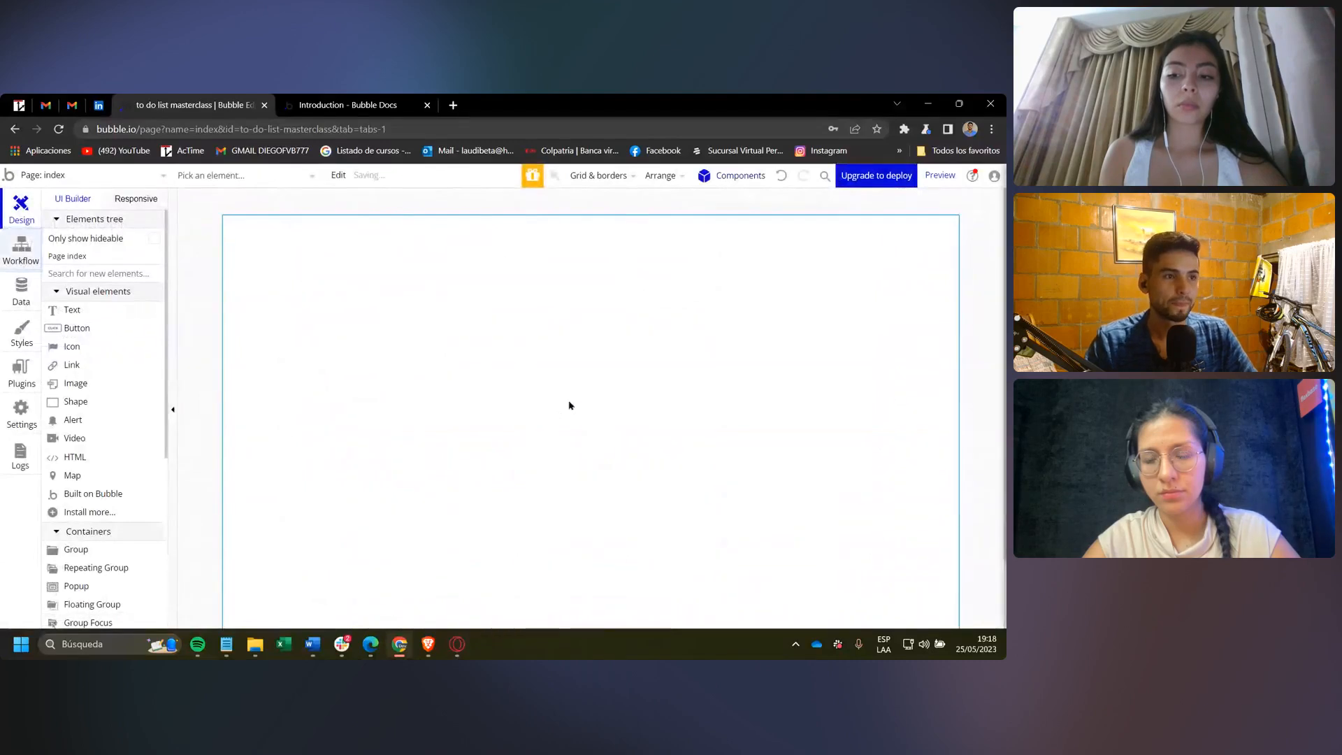
pyautogui.click(892, 603)
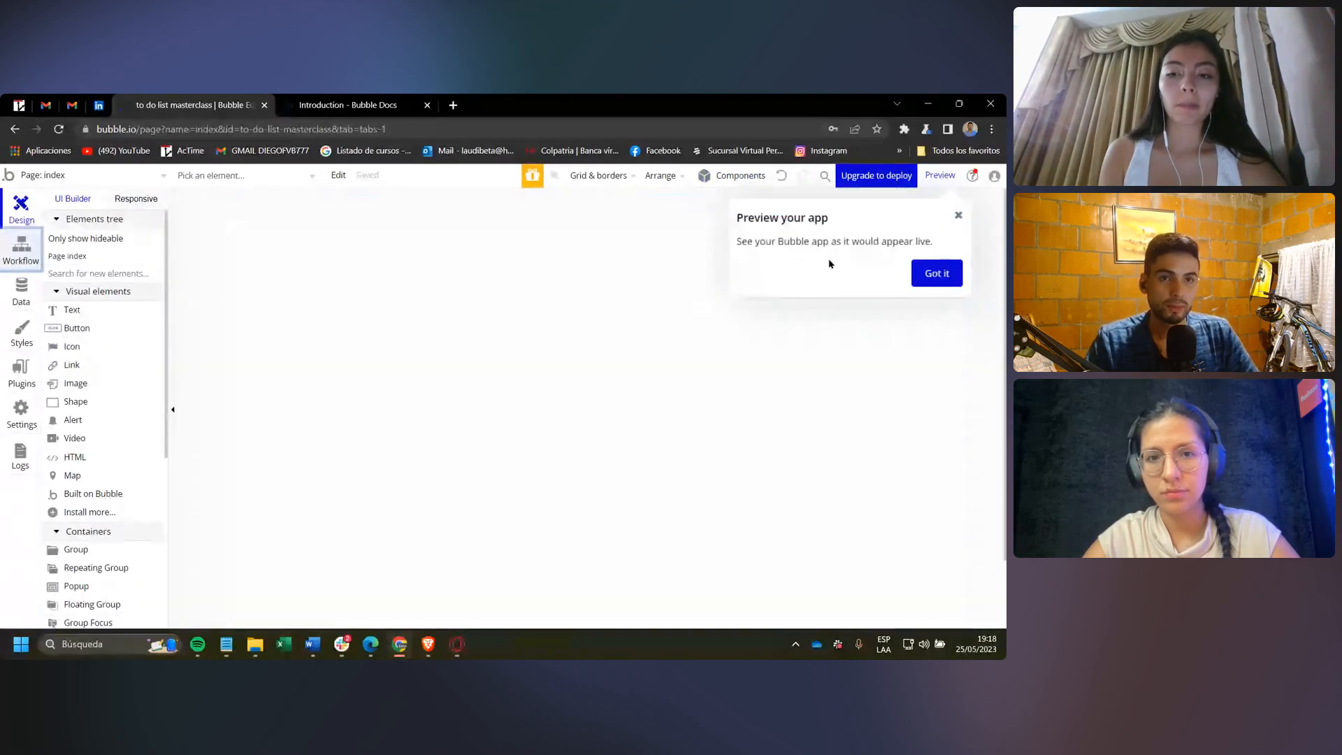
pyautogui.click(957, 215)
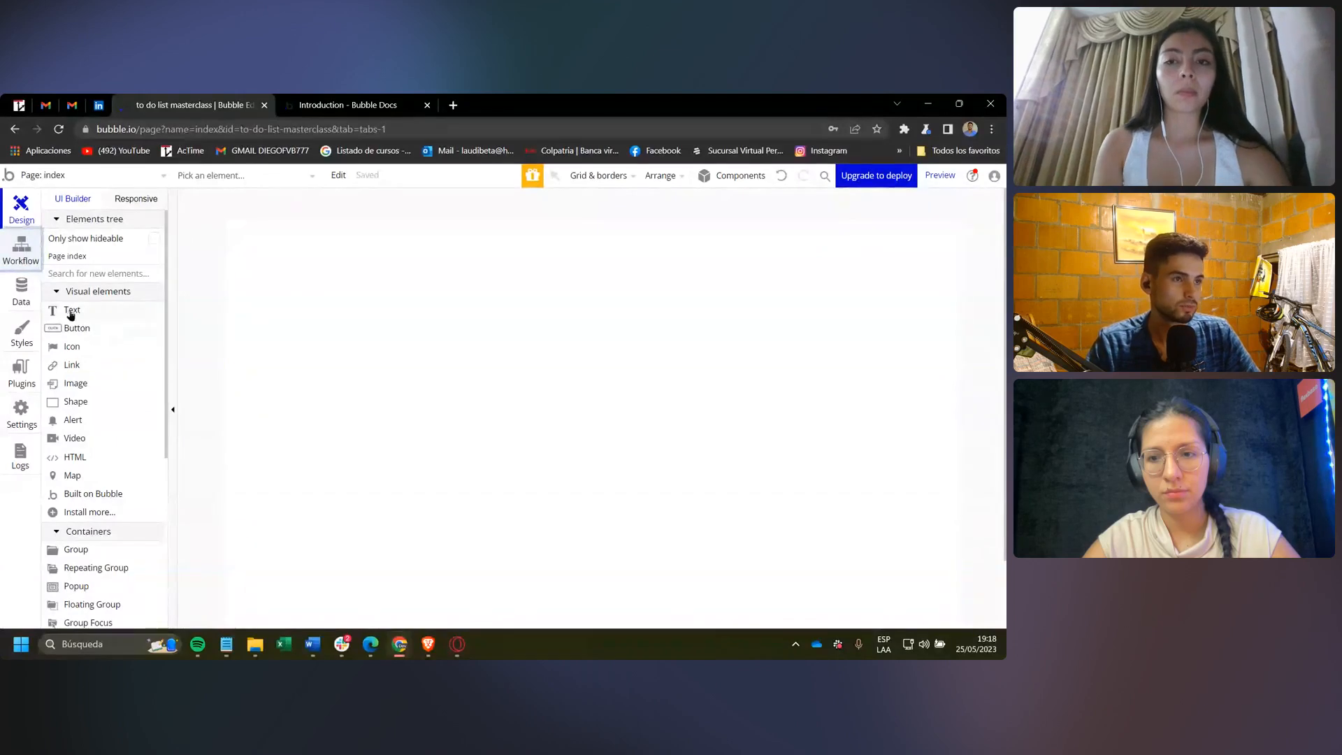
# Place a trial text element about 373 by 80 px on the index page, and delete it.
pyautogui.scroll(-3, 112, 419)
pyautogui.scroll(3, 123, 372)
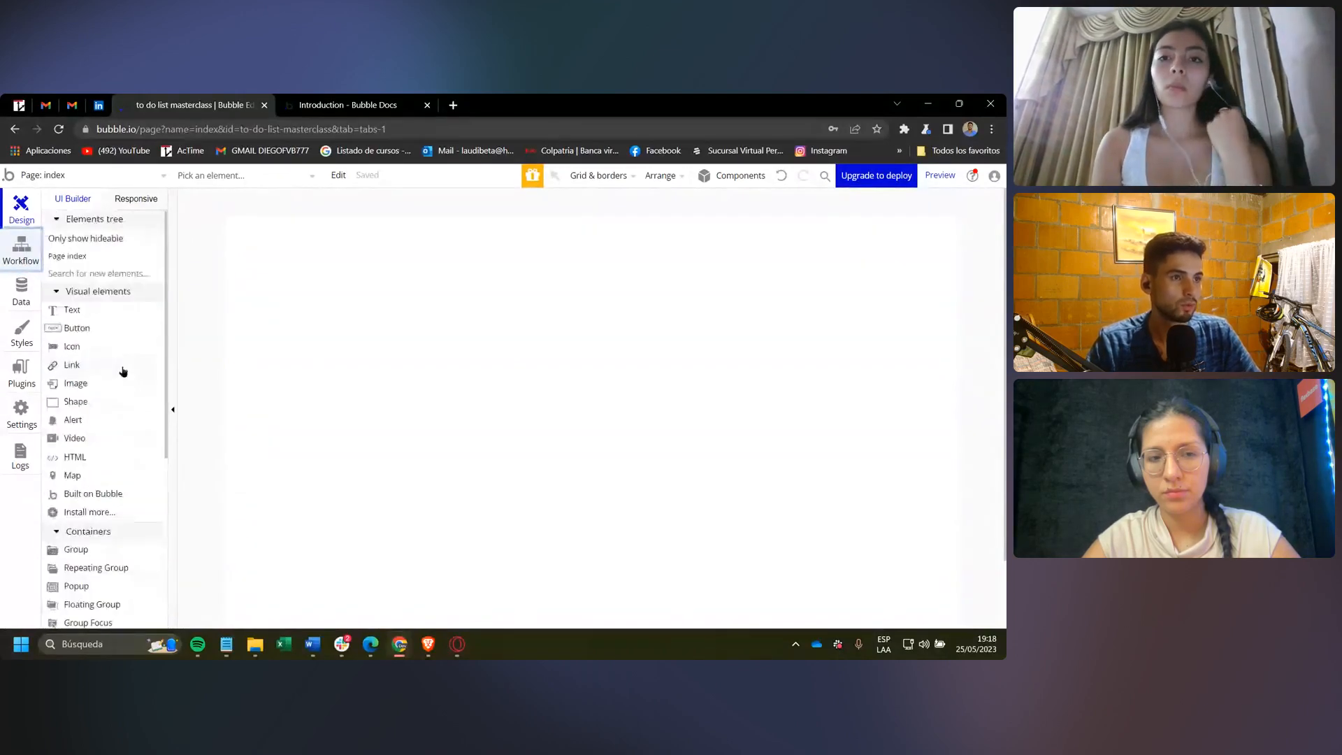
pyautogui.click(73, 310)
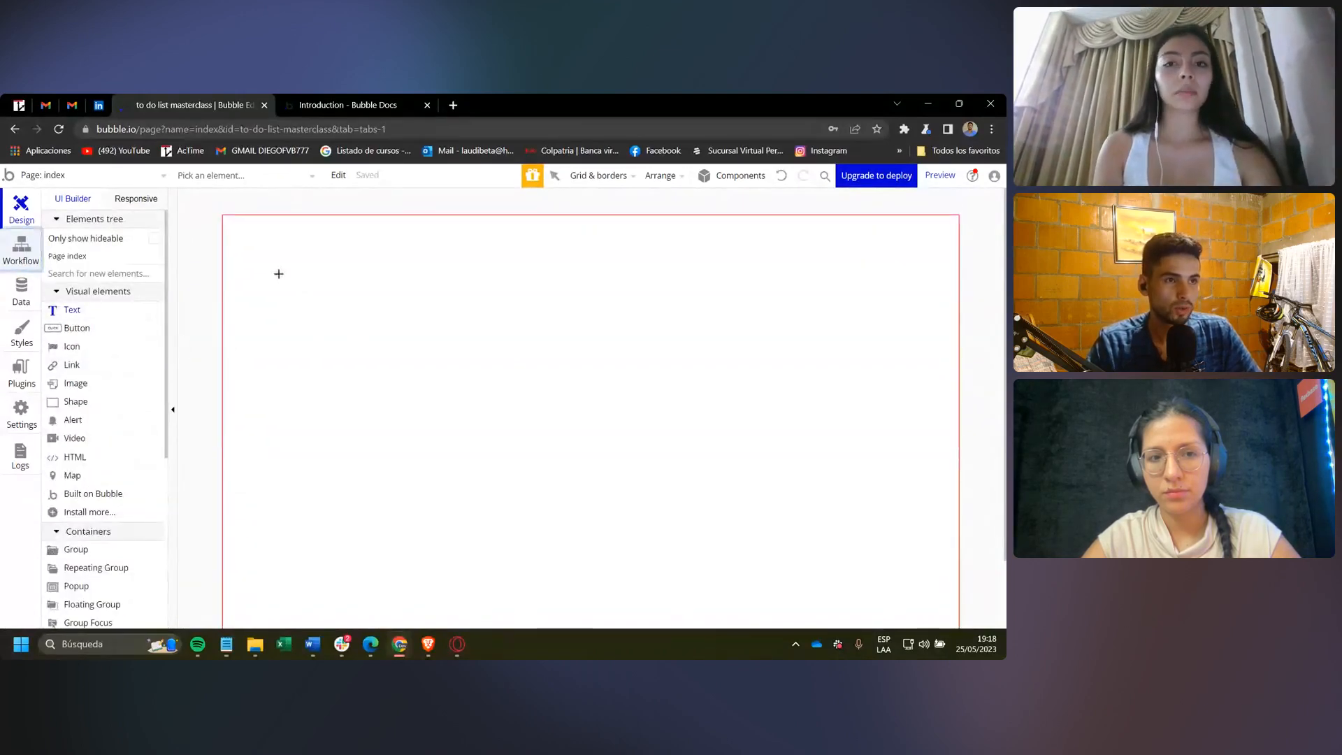
pyautogui.moveTo(274, 273)
pyautogui.mouseDown()
pyautogui.moveTo(387, 314)
pyautogui.moveTo(531, 329)
pyautogui.mouseUp()
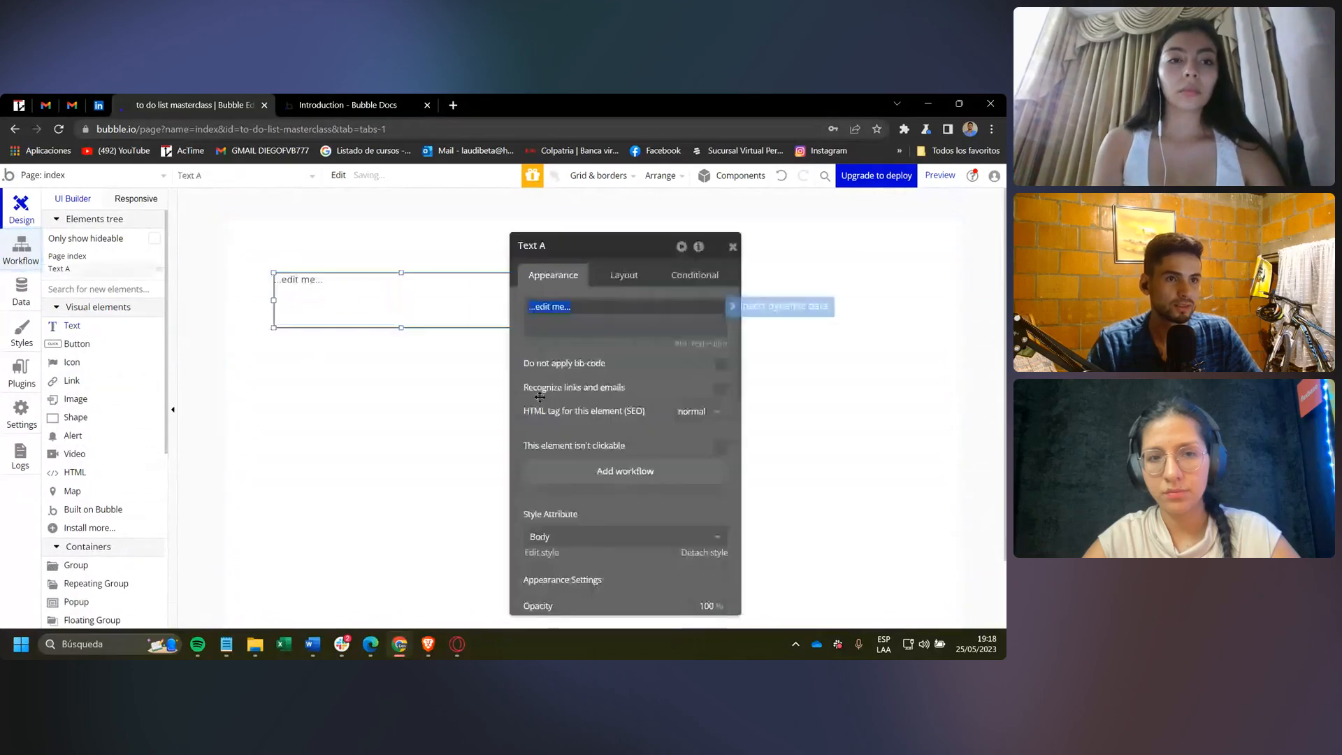
pyautogui.moveTo(665, 380); pyautogui.dragTo(732, 384)
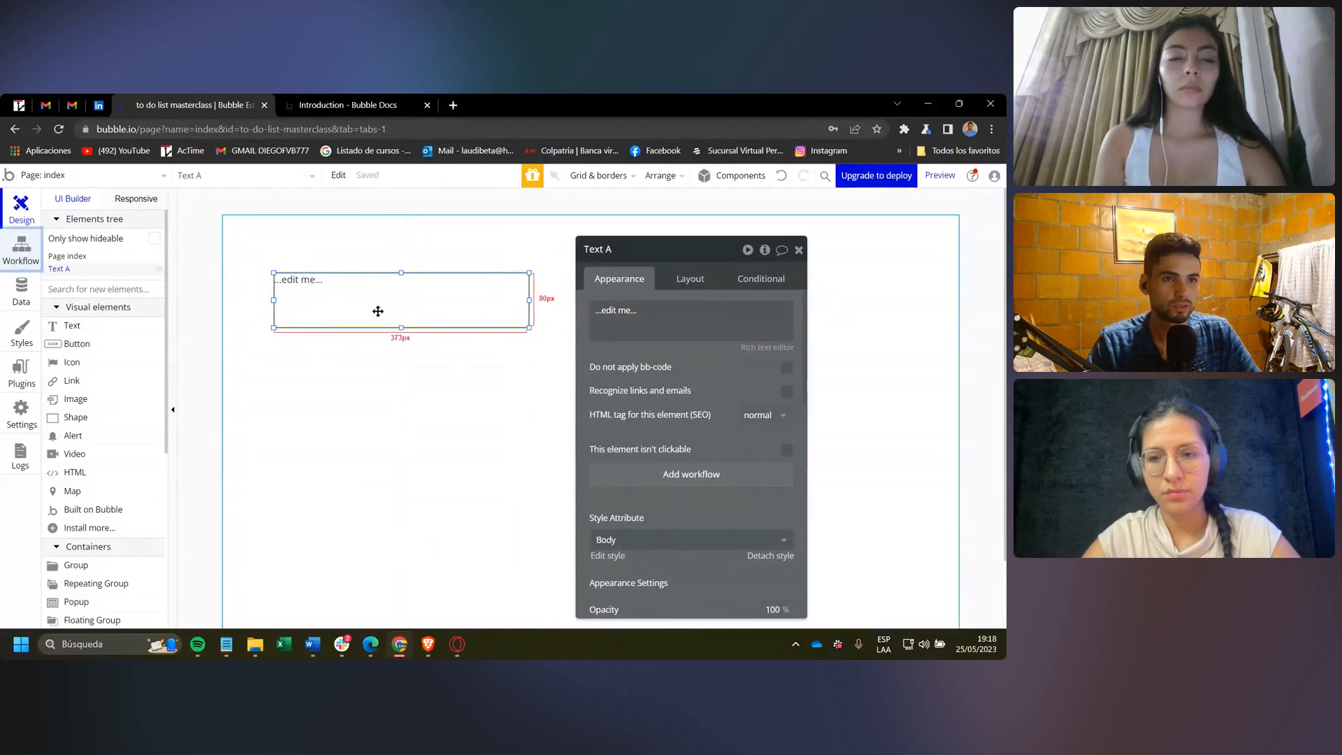
pyautogui.moveTo(378, 311)
pyautogui.mouseDown()
pyautogui.moveTo(403, 383)
pyautogui.moveTo(358, 304)
pyautogui.mouseUp()
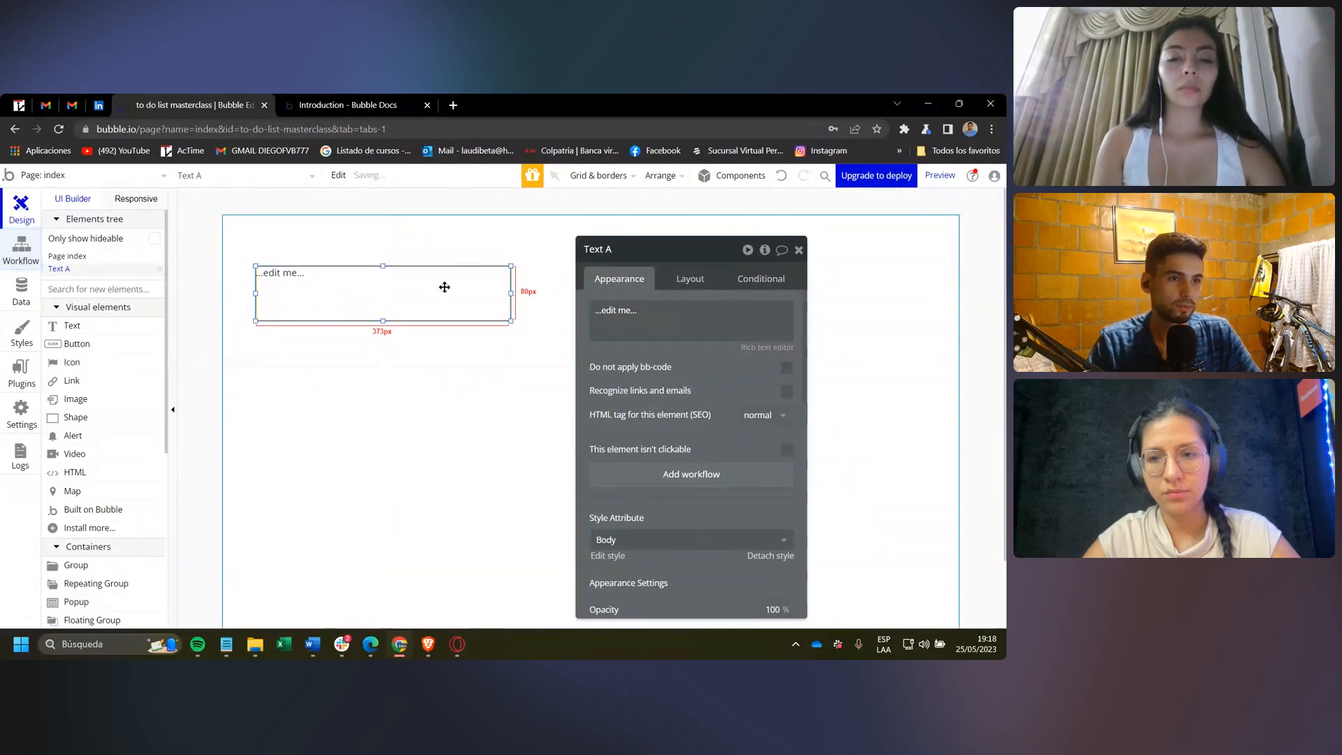
pyautogui.moveTo(445, 287); pyautogui.dragTo(406, 277)
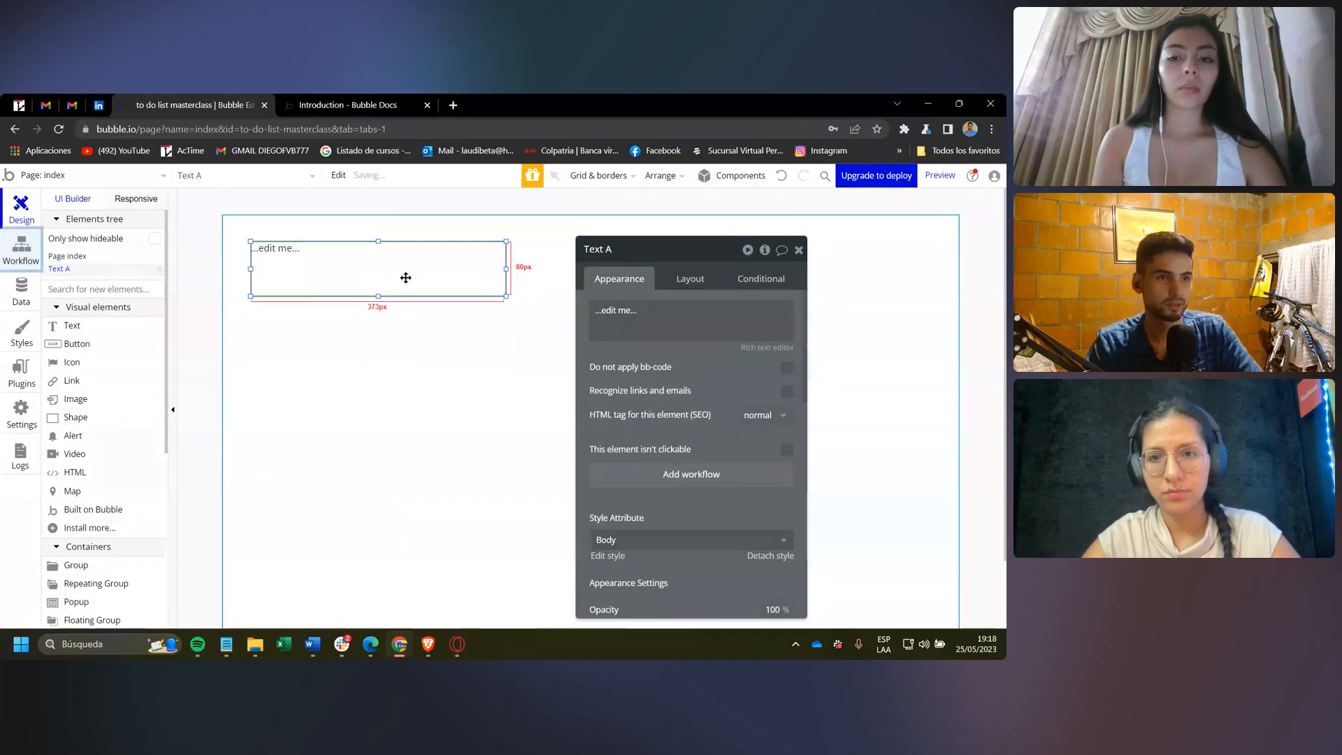
pyautogui.press('Delete')
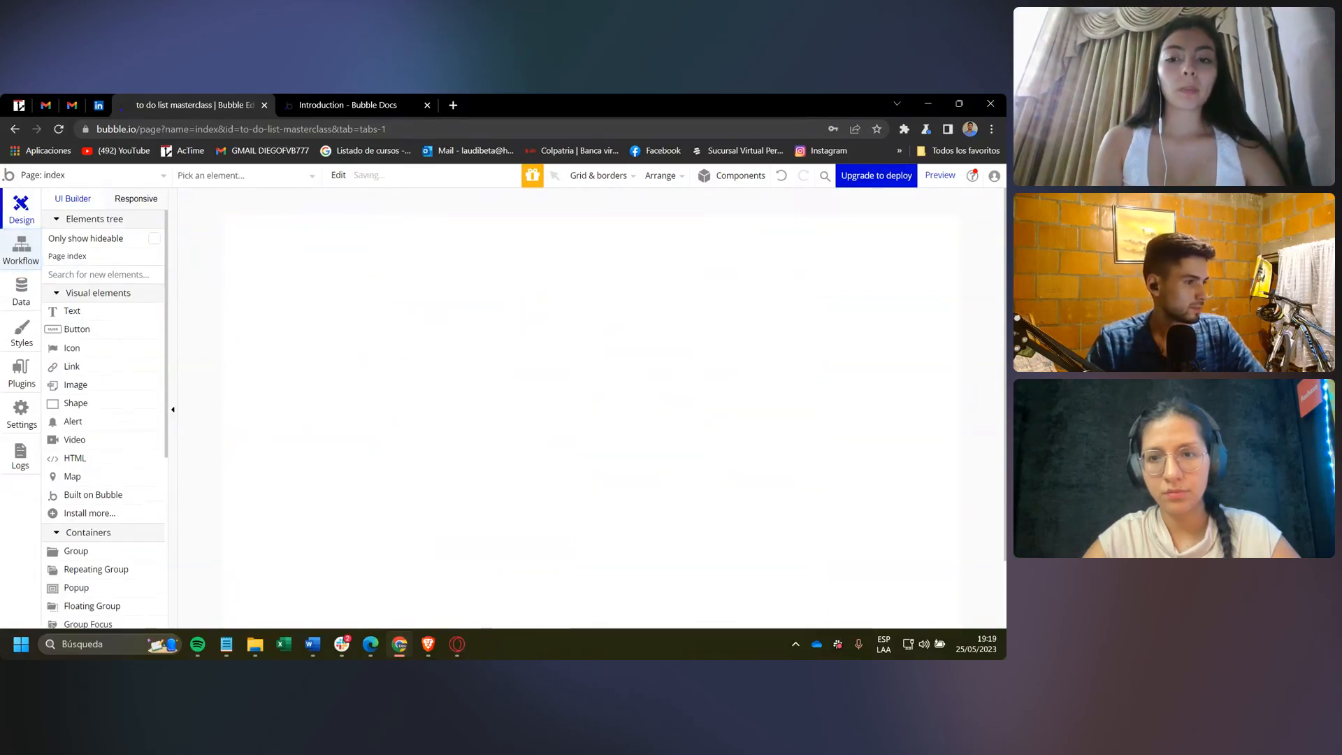
# Examine the index page's appearance properties and close its property editor.
pyautogui.hotkey('alt', 'Tab')
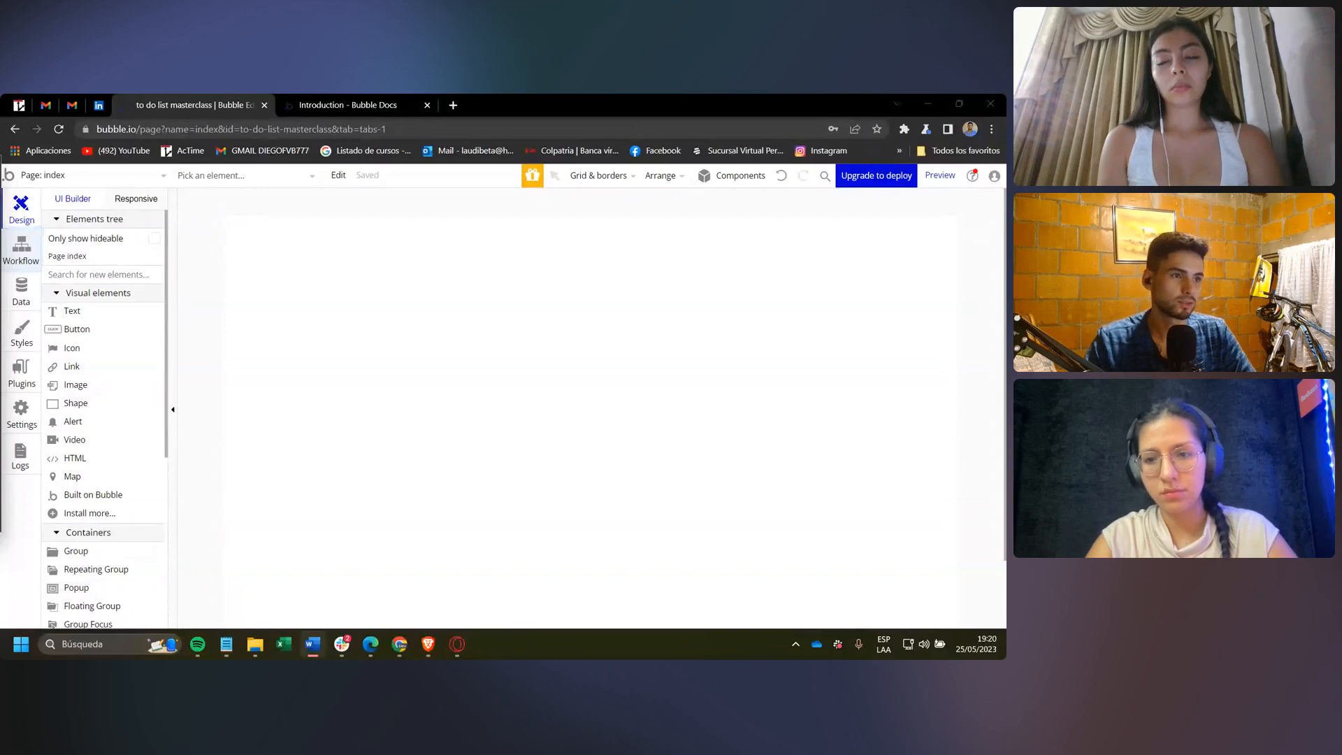
pyautogui.click(291, 274)
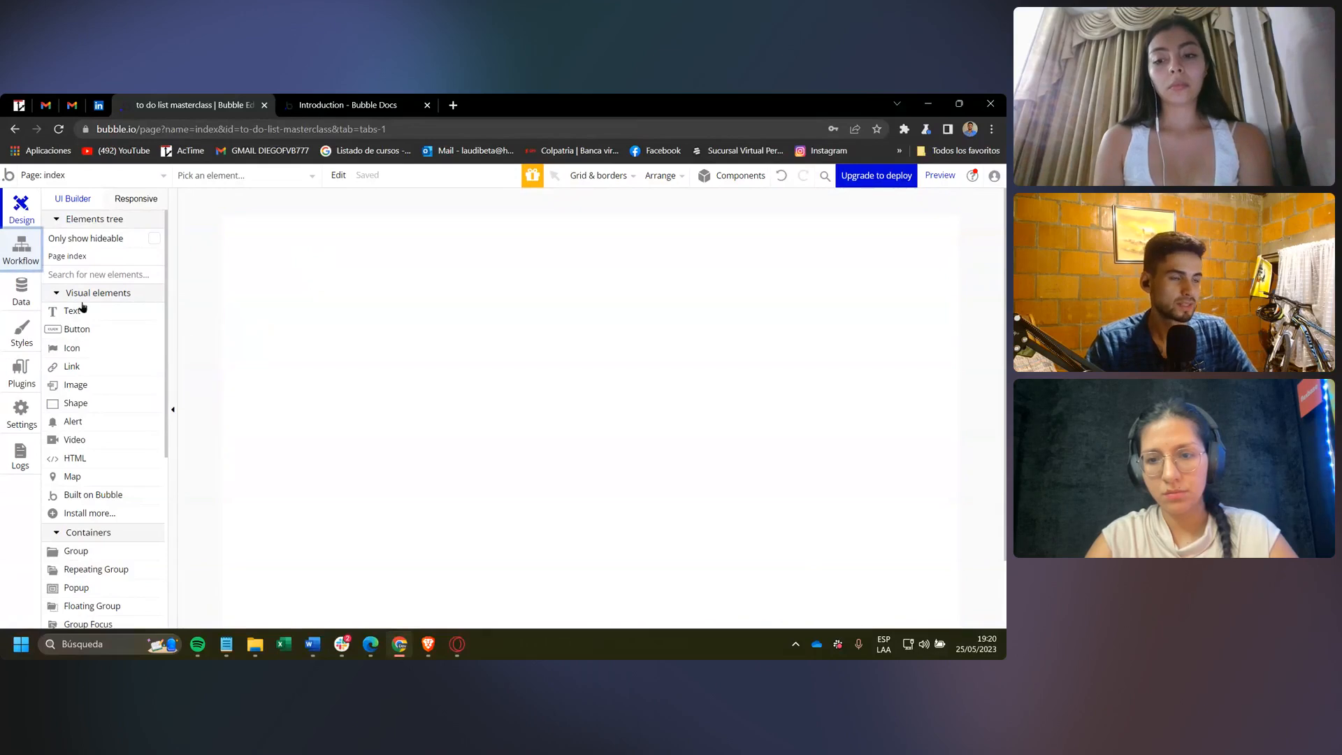
pyautogui.doubleClick(319, 270)
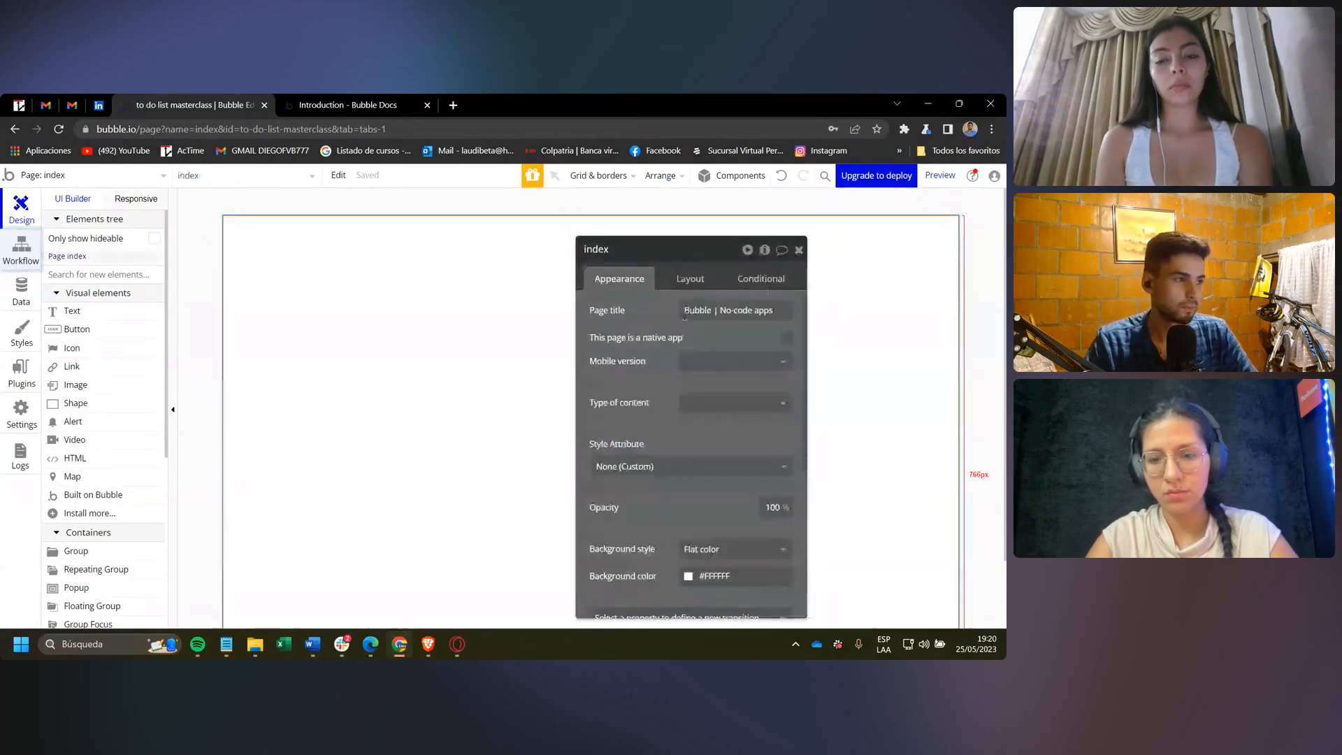
pyautogui.hotkey('alt', 'Tab')
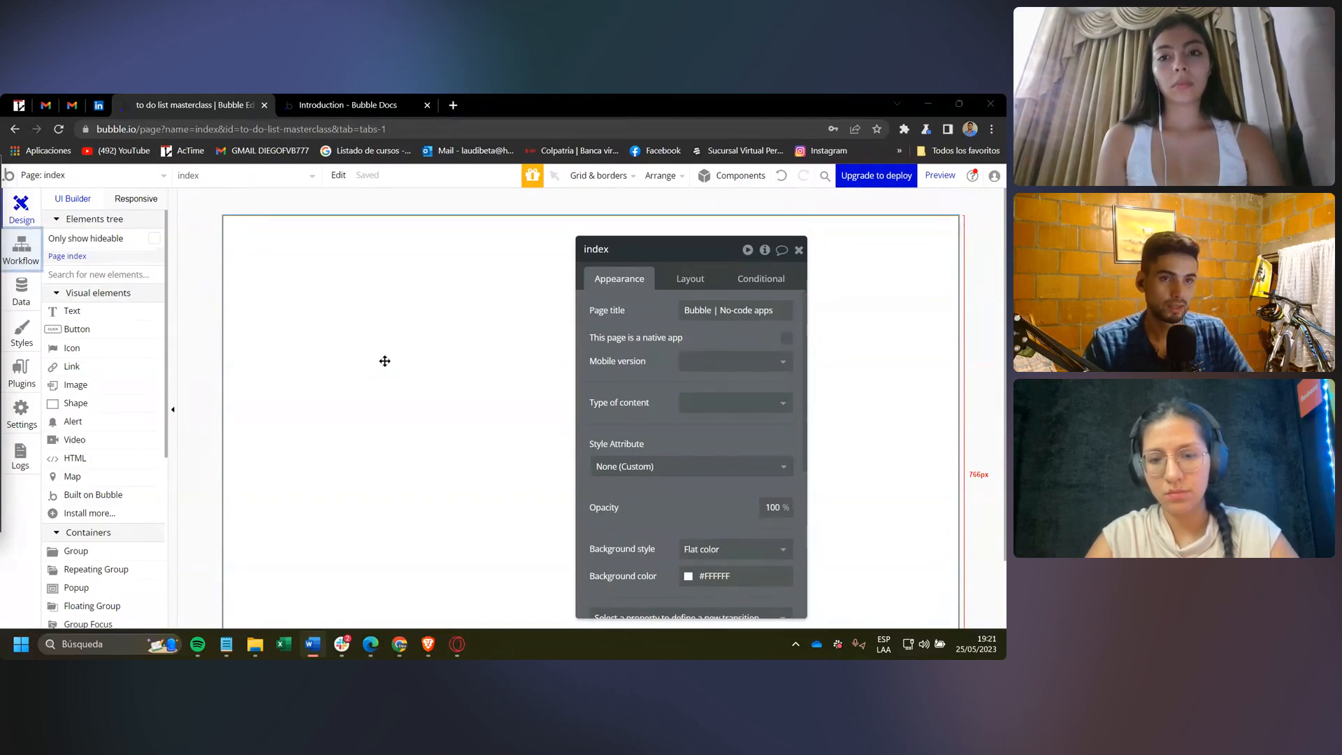
pyautogui.moveTo(682, 250); pyautogui.dragTo(677, 250)
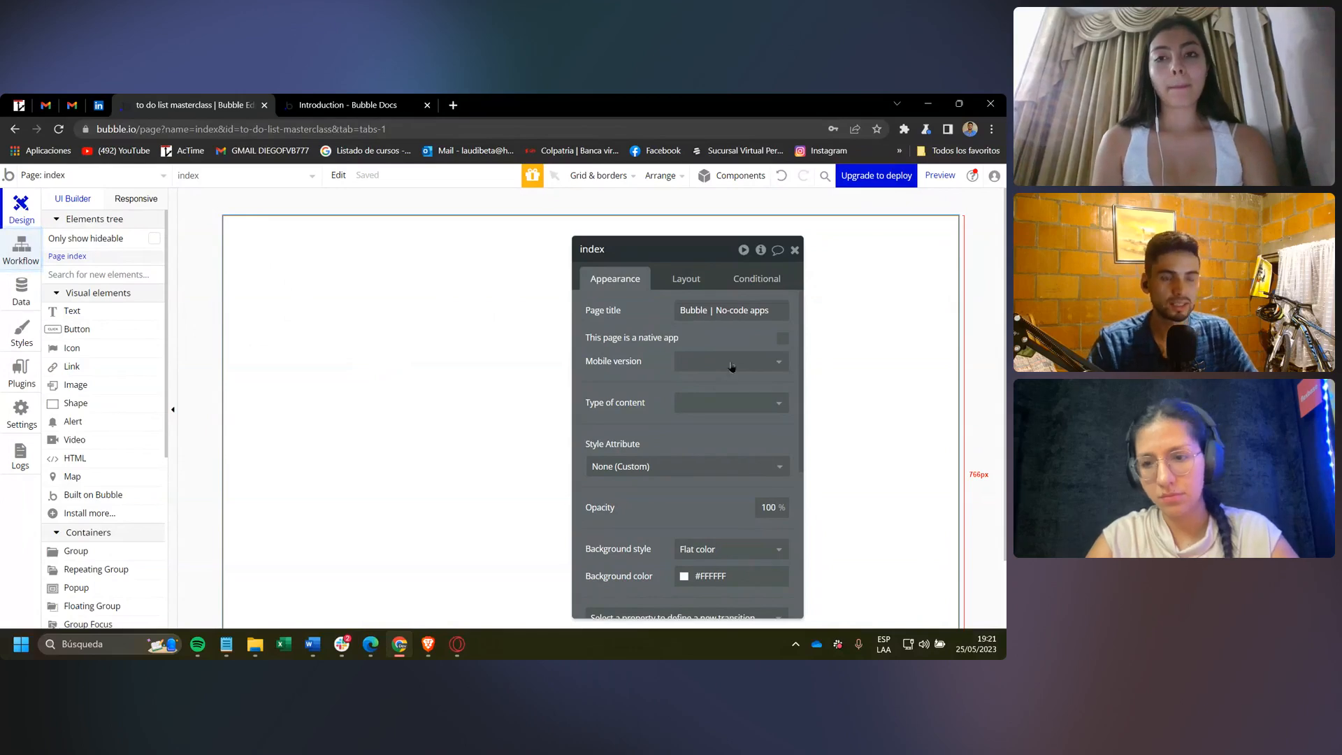
pyautogui.moveTo(648, 346); pyautogui.dragTo(620, 339)
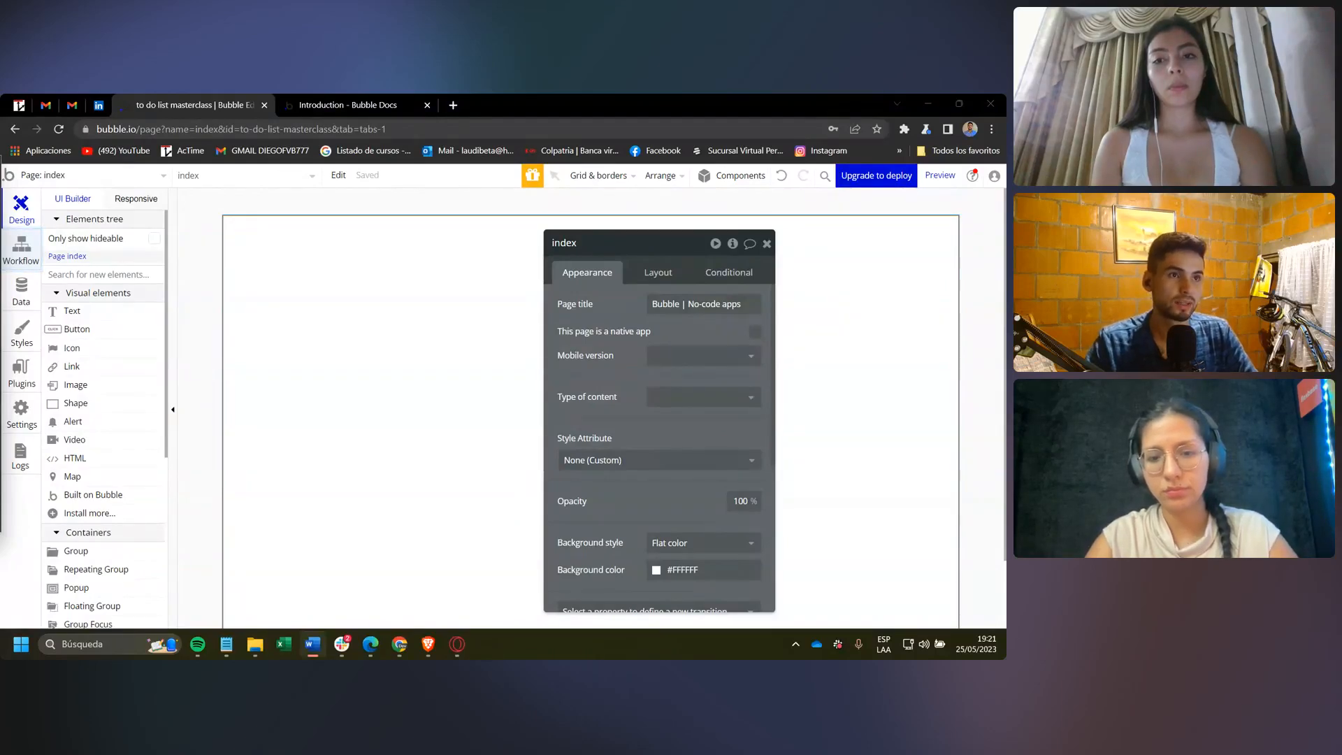
pyautogui.click(428, 246)
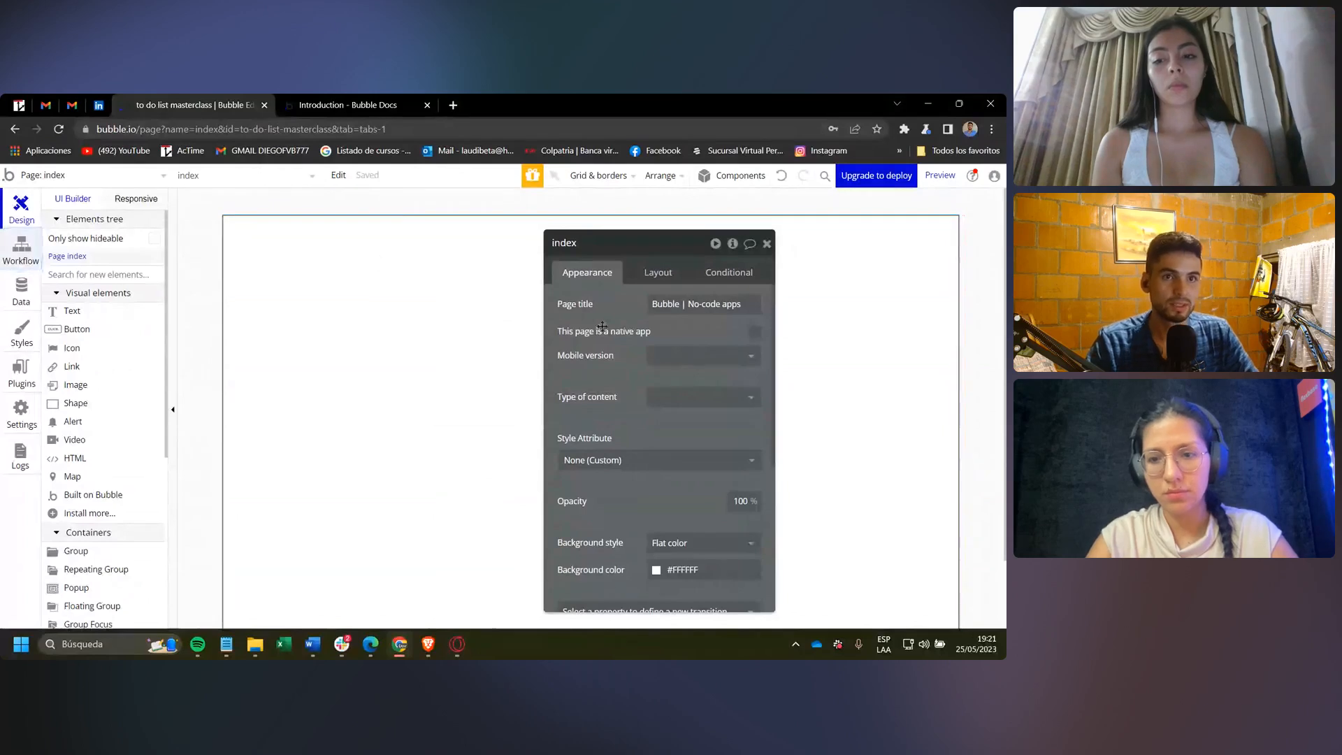
pyautogui.moveTo(717, 276); pyautogui.dragTo(737, 258)
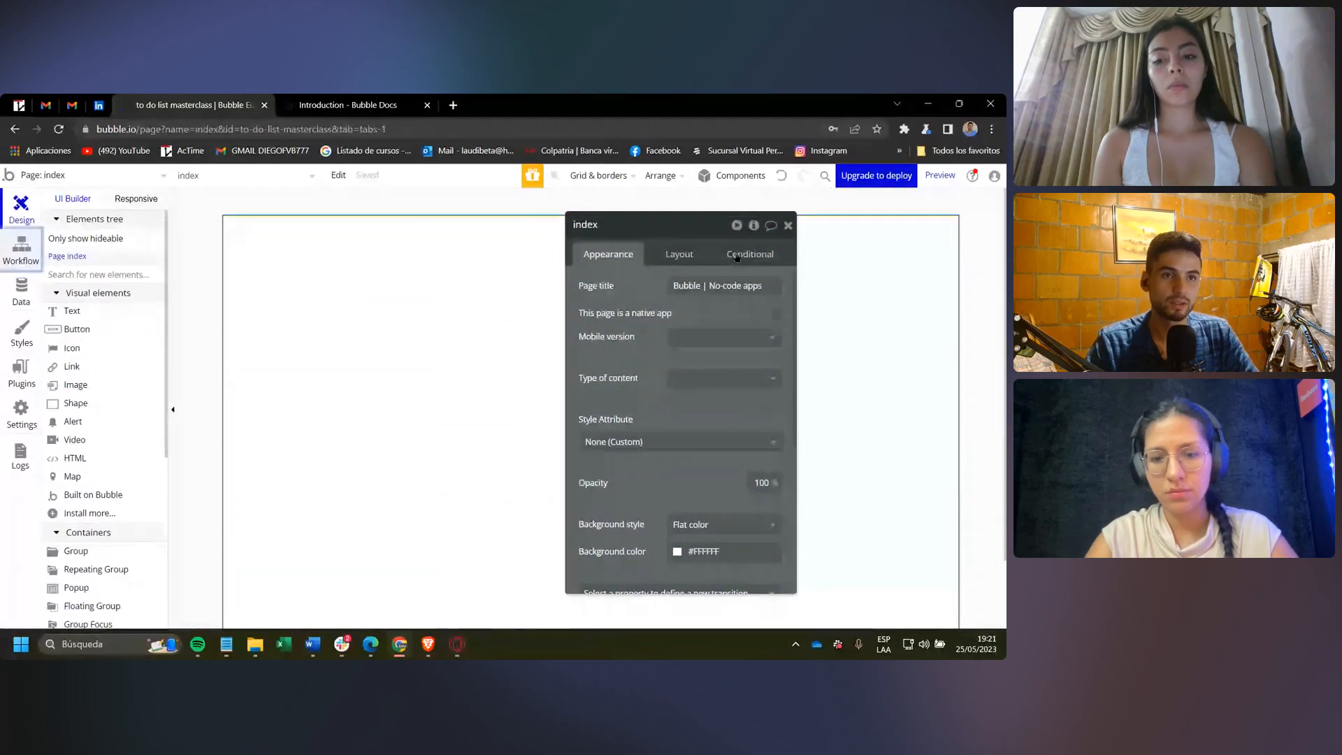
pyautogui.click(788, 225)
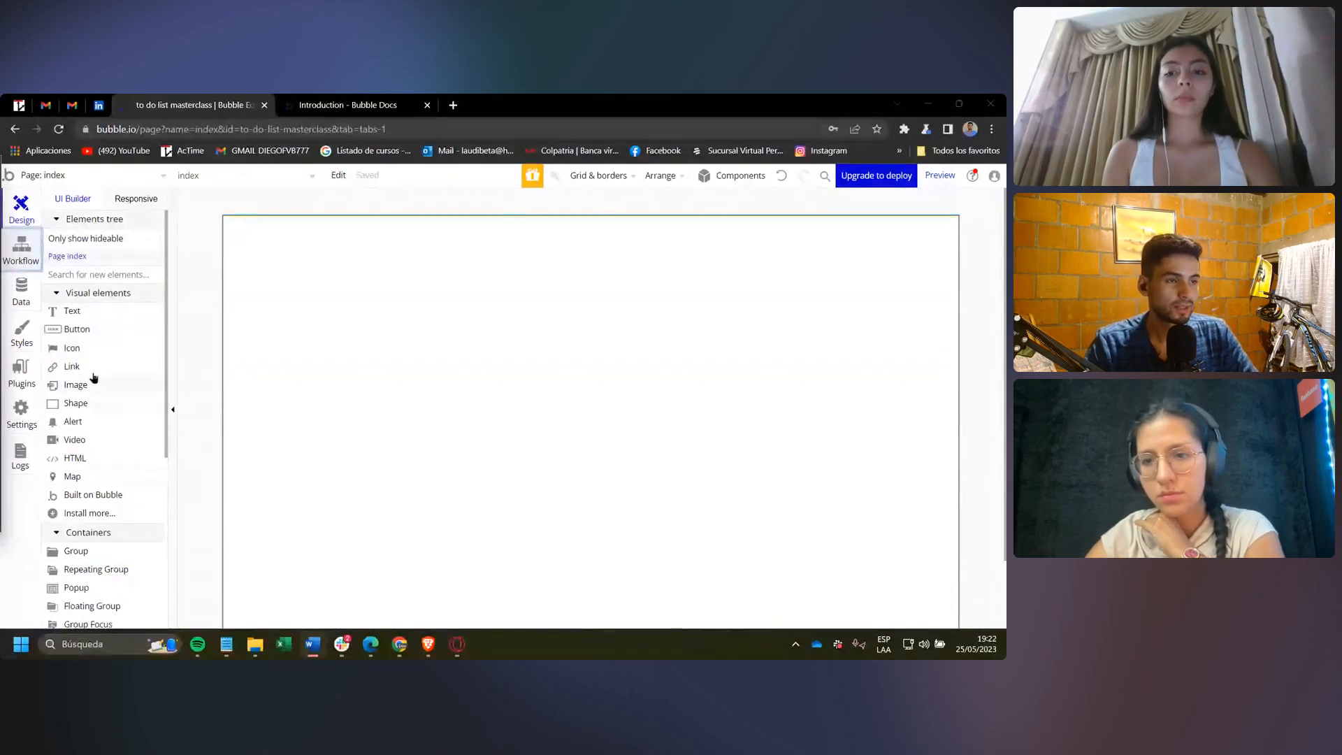
# Look through the container and input form elements available for the page.
pyautogui.click(85, 461)
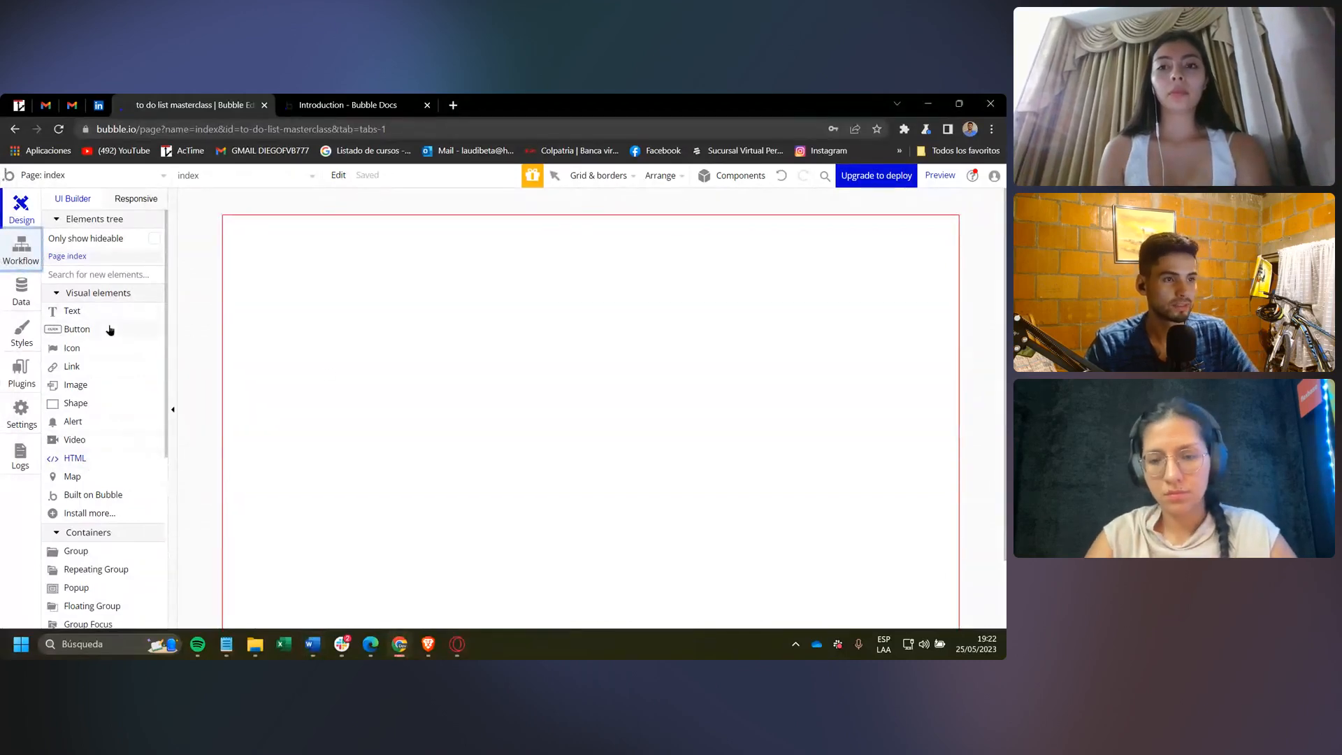
pyautogui.press('Escape')
pyautogui.scroll(-4, 110, 364)
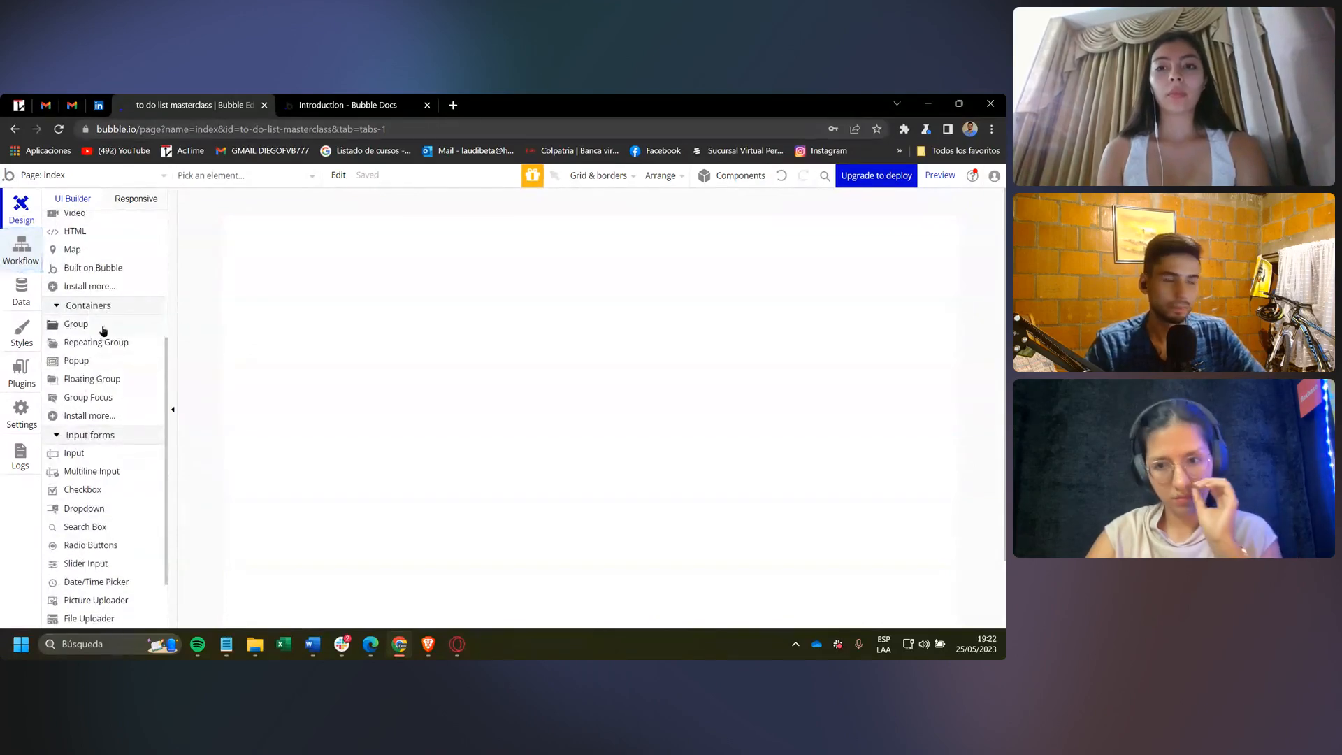
pyautogui.moveTo(104, 347)
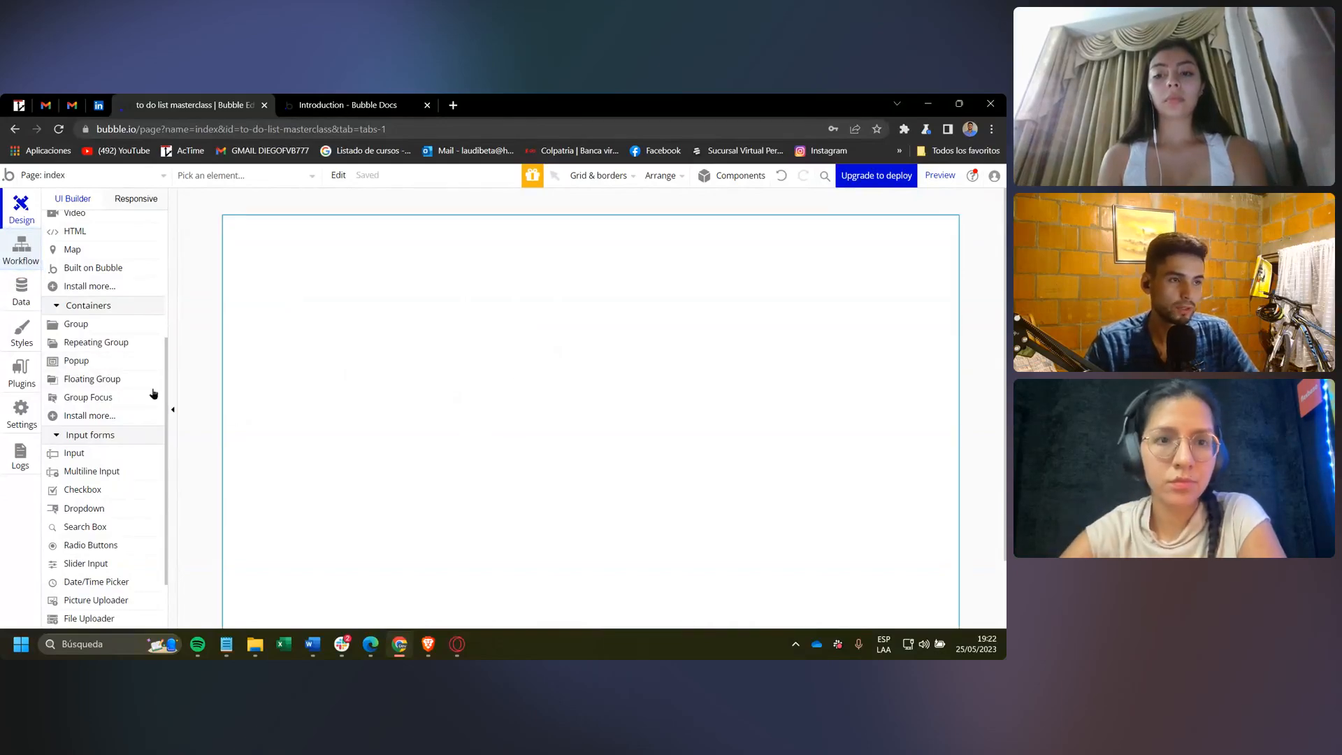
# Look through the remaining input form elements and the reusable elements available for the page.
pyautogui.scroll(-3, 125, 395)
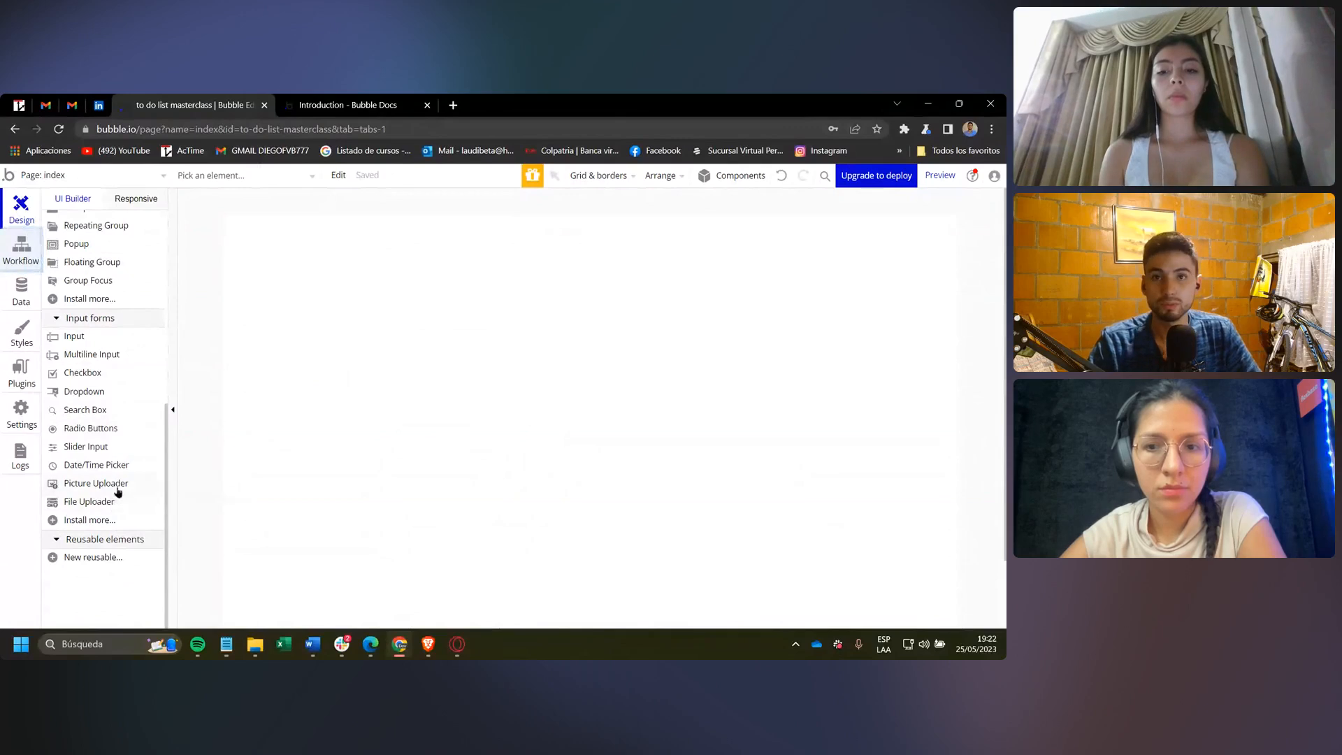
pyautogui.moveTo(117, 491)
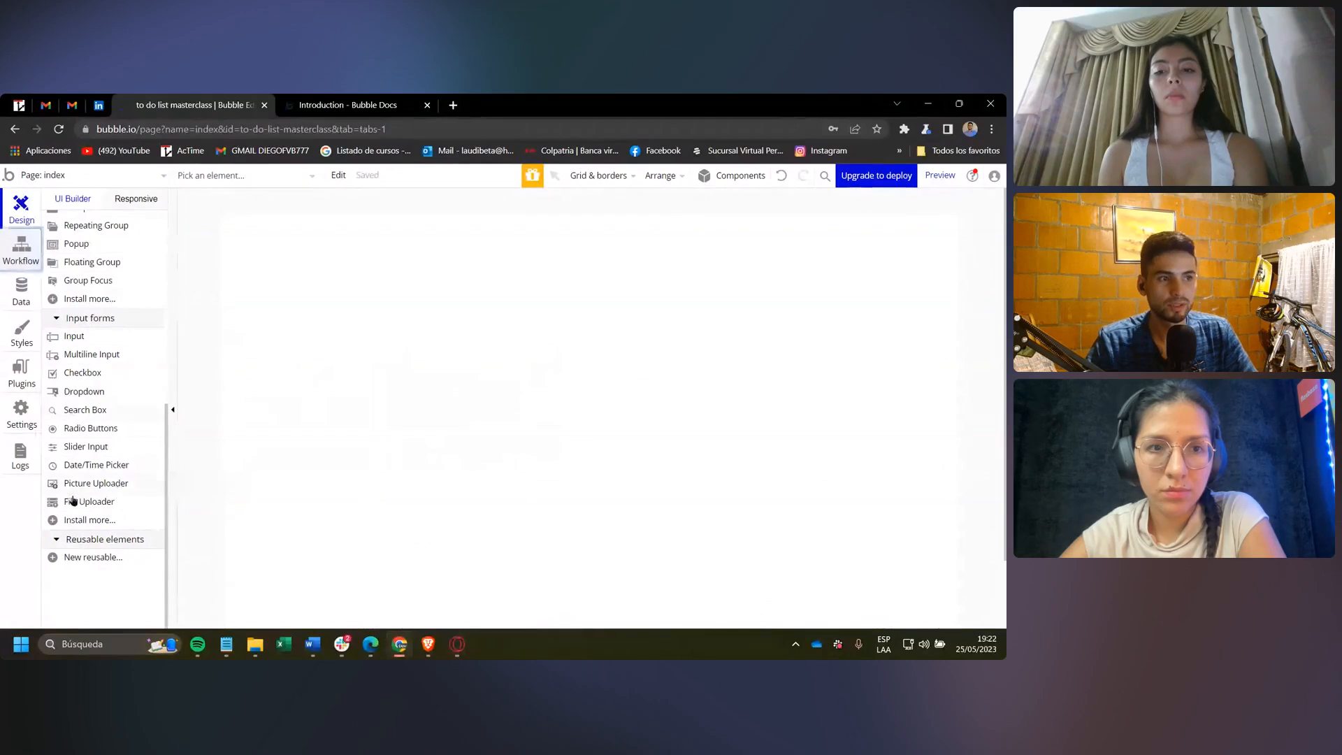
pyautogui.moveTo(68, 487)
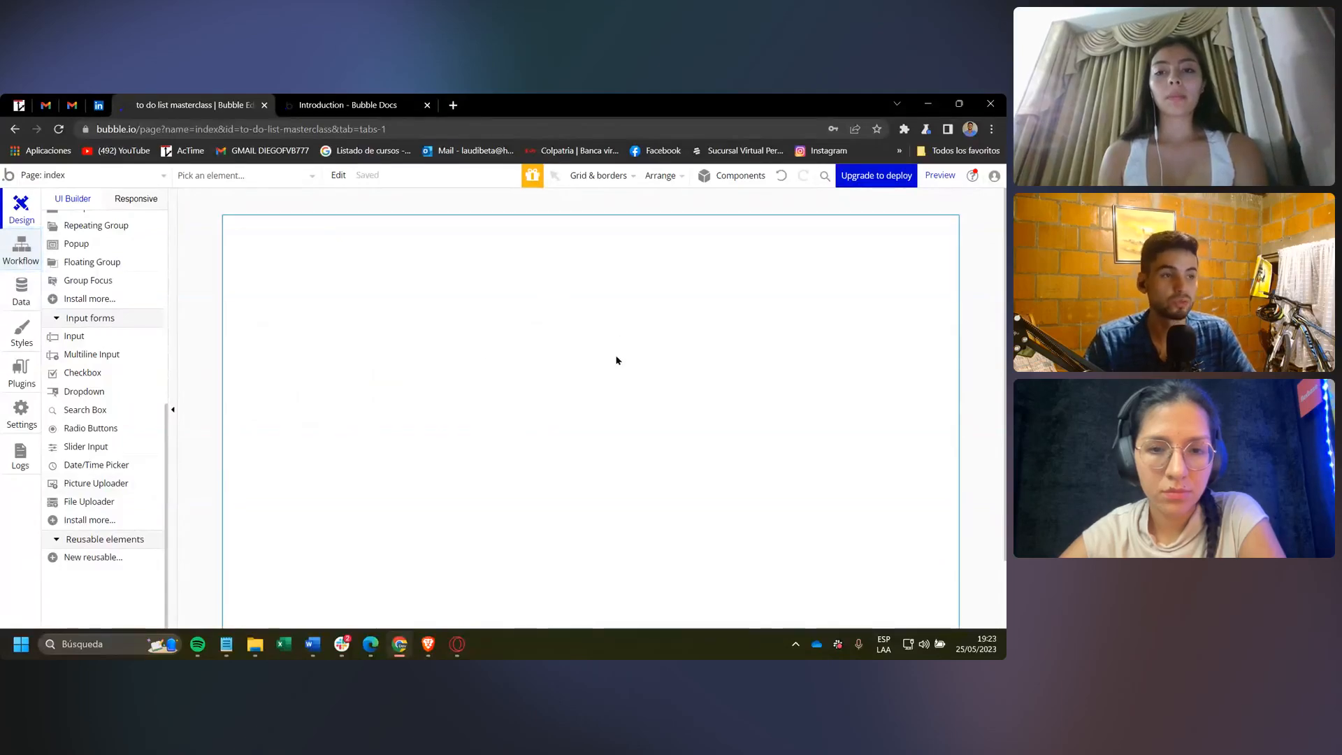
# Open the index page's workflow editor, dismiss its introduction, and compare it with the page design view.
pyautogui.click(19, 248)
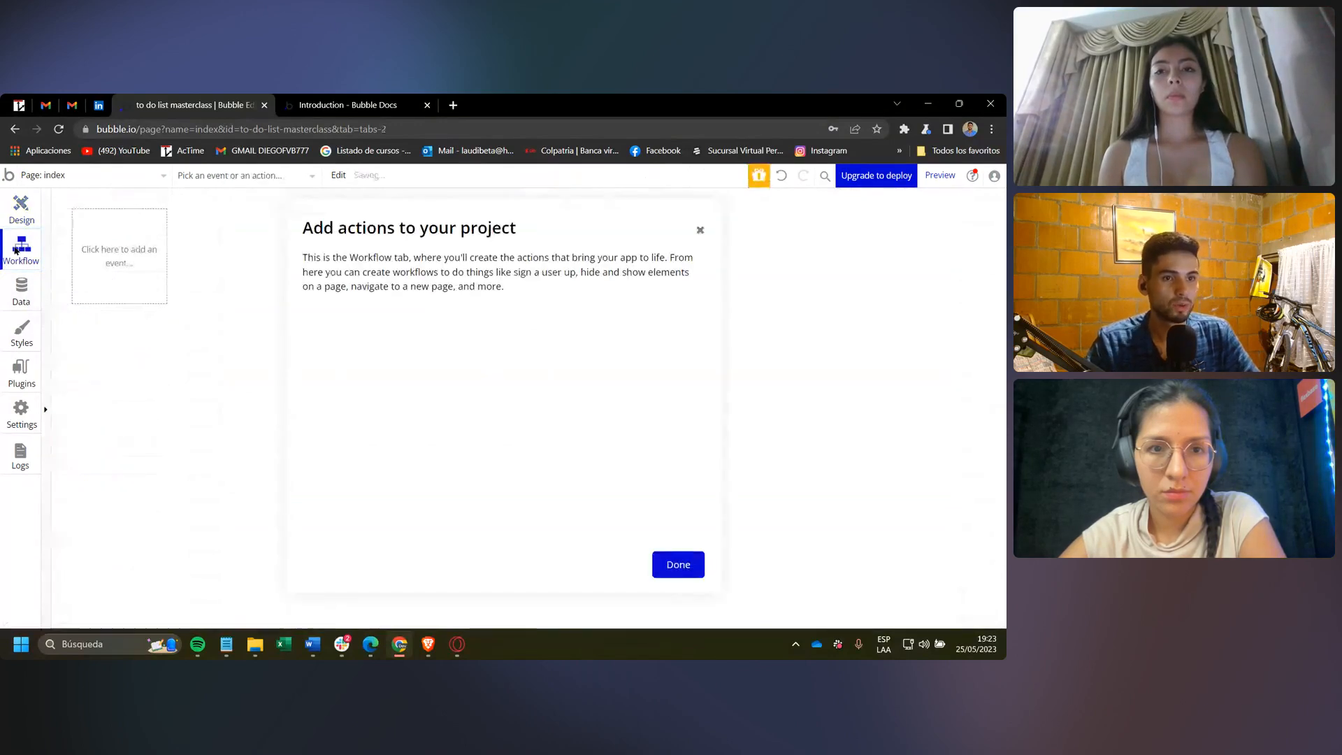
pyautogui.click(689, 570)
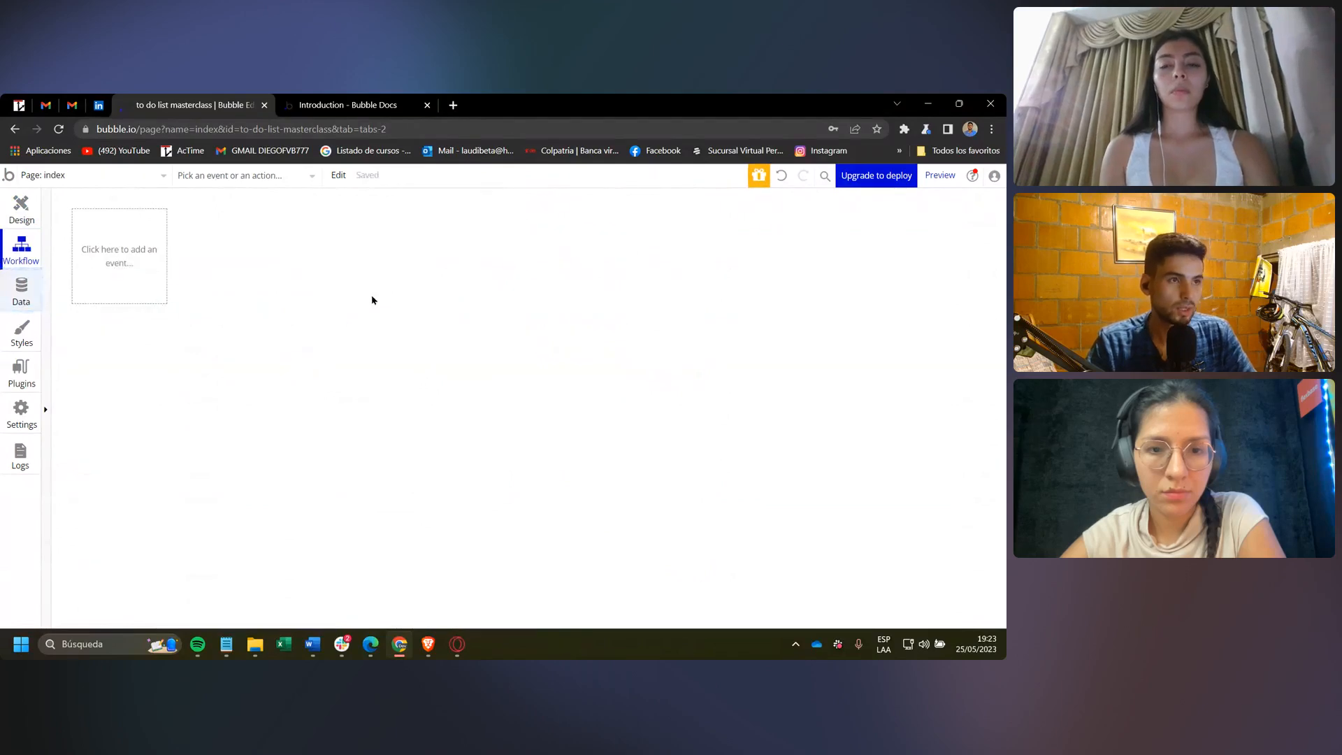
pyautogui.click(24, 221)
pyautogui.click(20, 248)
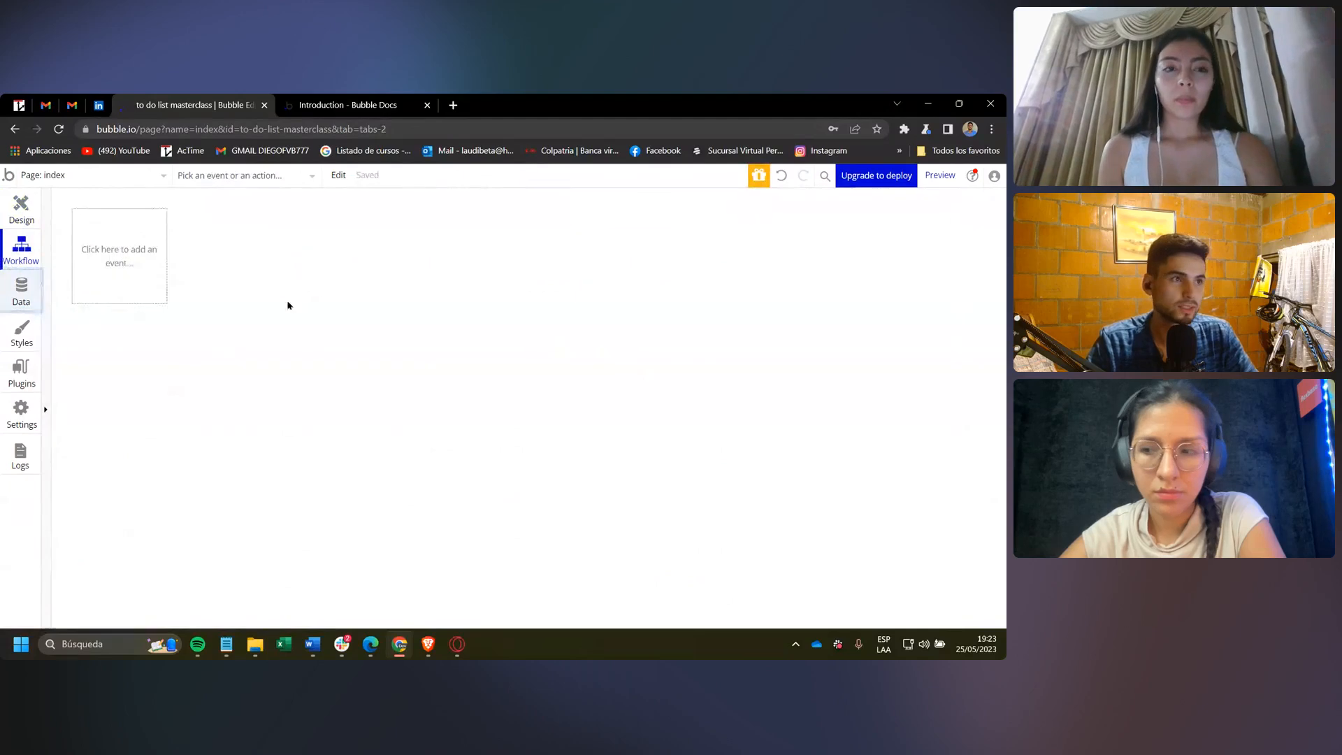
pyautogui.click(27, 218)
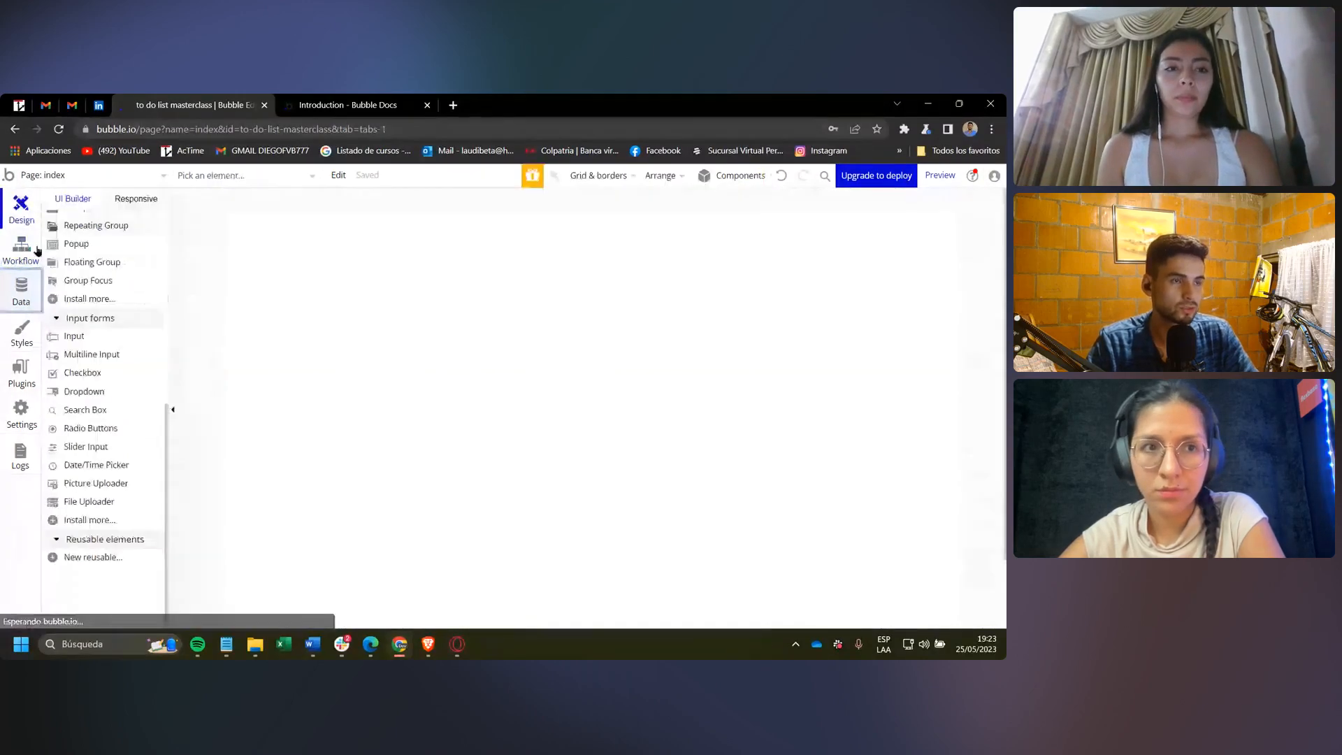
pyautogui.click(35, 251)
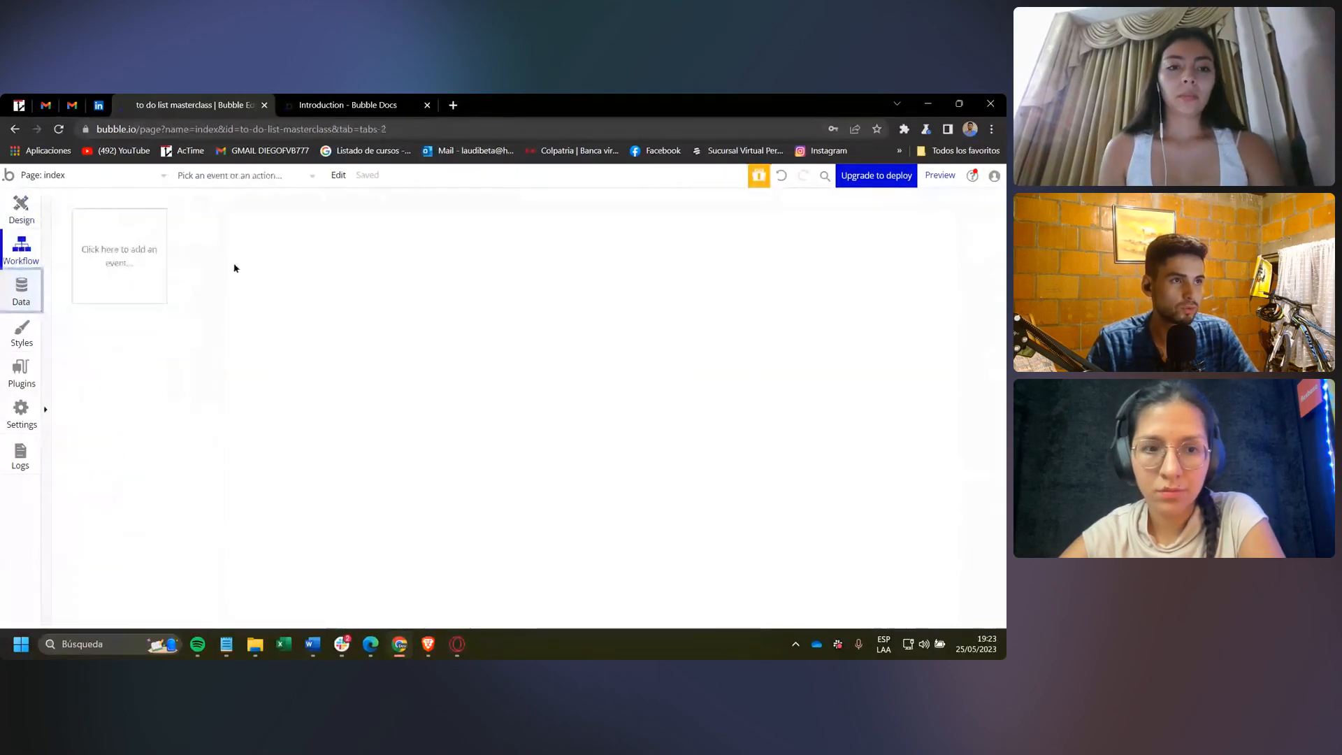
# Return to the page design view and look over the list of the app's pages and reusable elements.
pyautogui.click(27, 222)
pyautogui.click(137, 178)
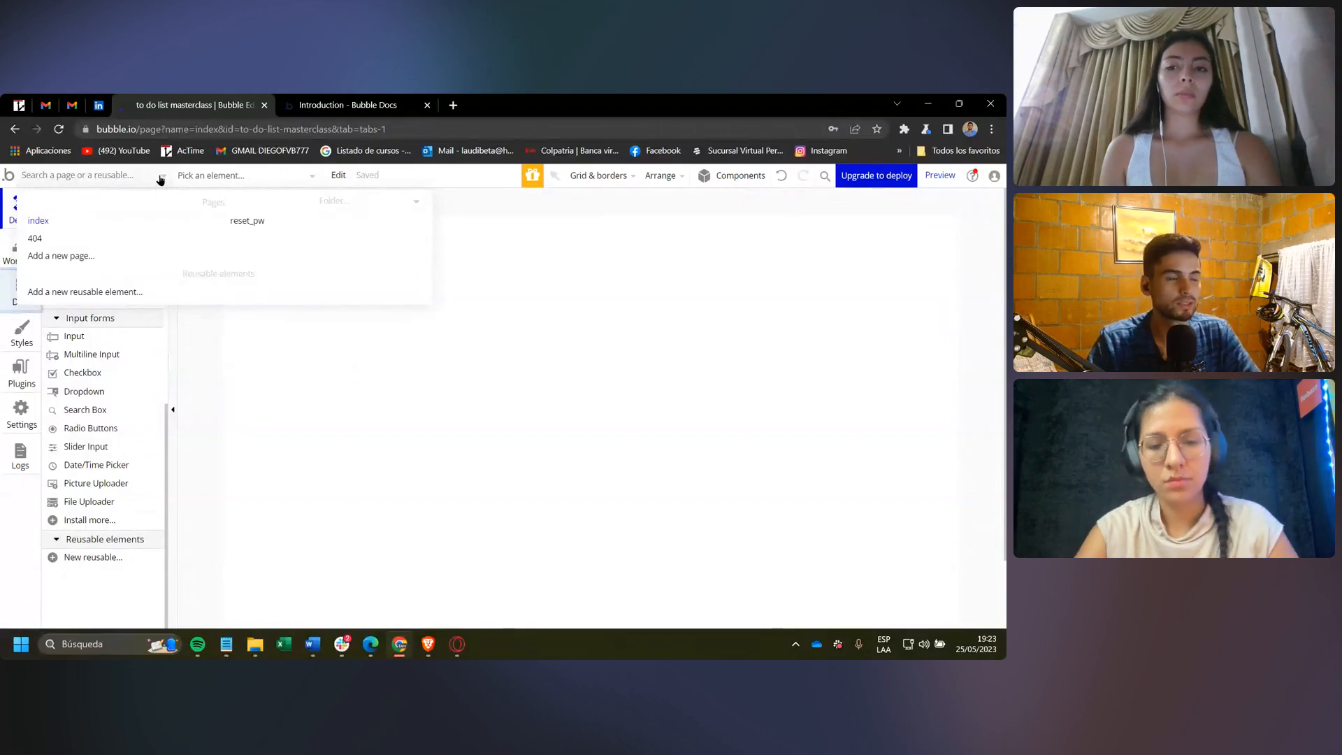
pyautogui.click(161, 179)
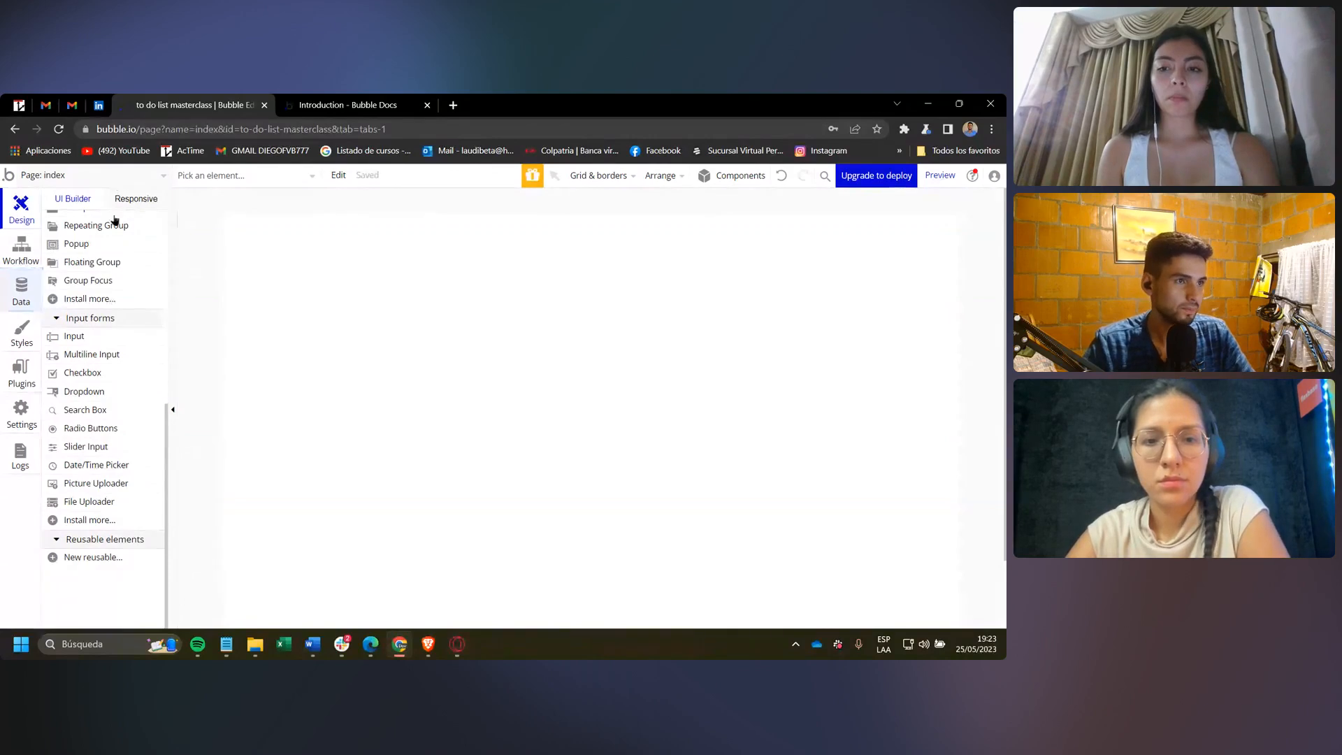
# Open the app's data section, dismiss its introduction, and create a custom data type named "Tareas".
pyautogui.click(20, 308)
pyautogui.click(663, 557)
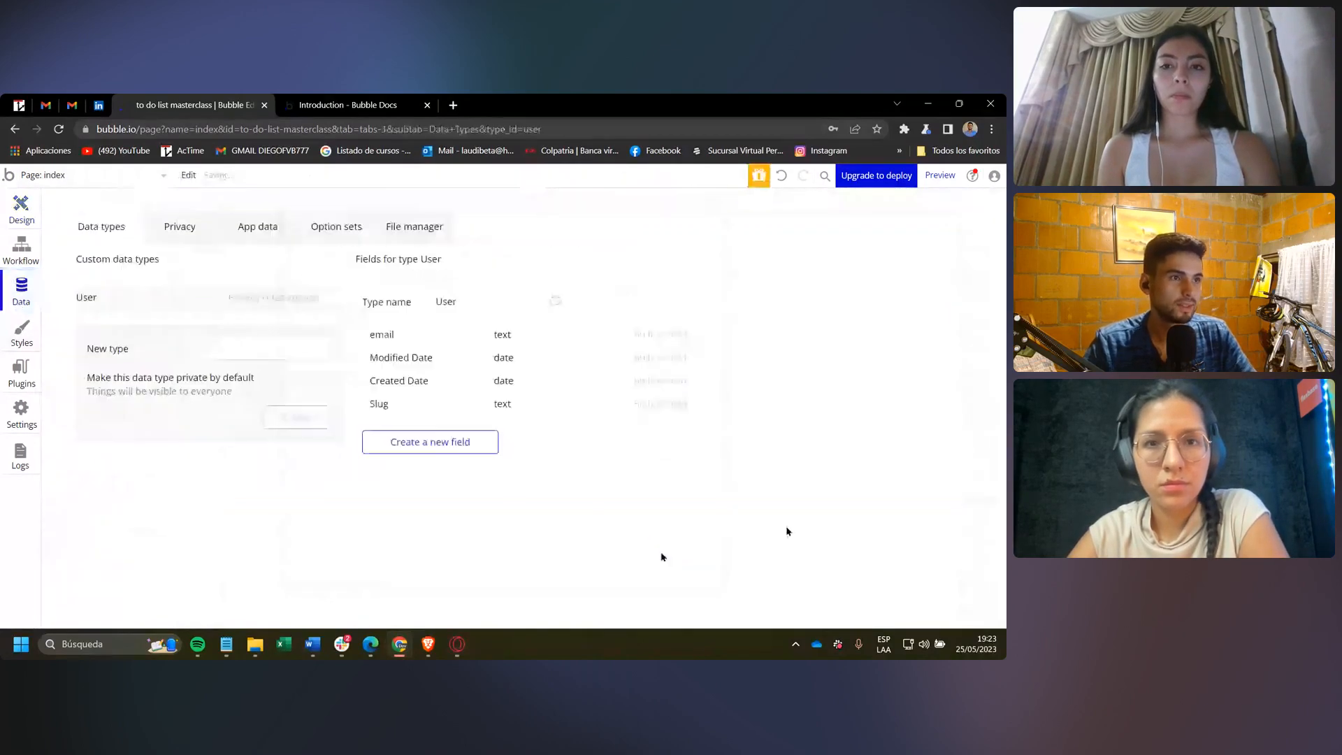
pyautogui.click(254, 345)
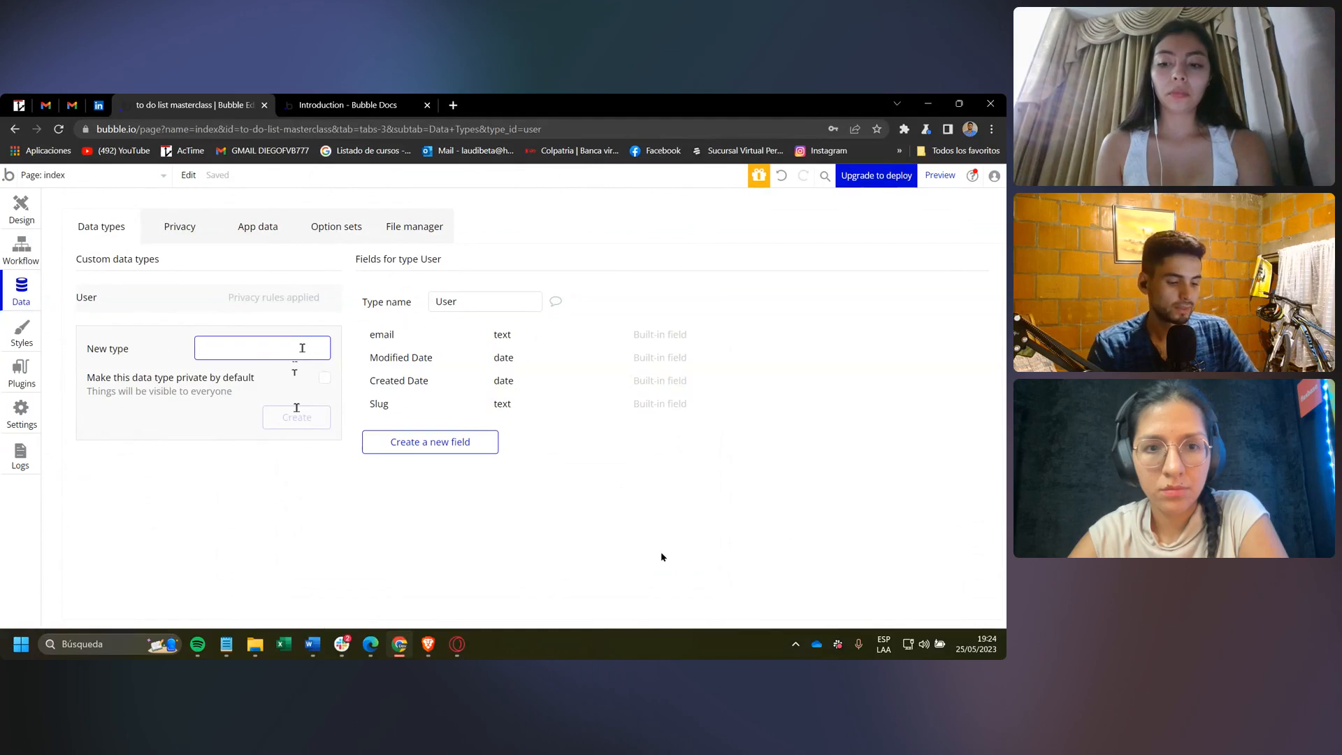
pyautogui.write('T')
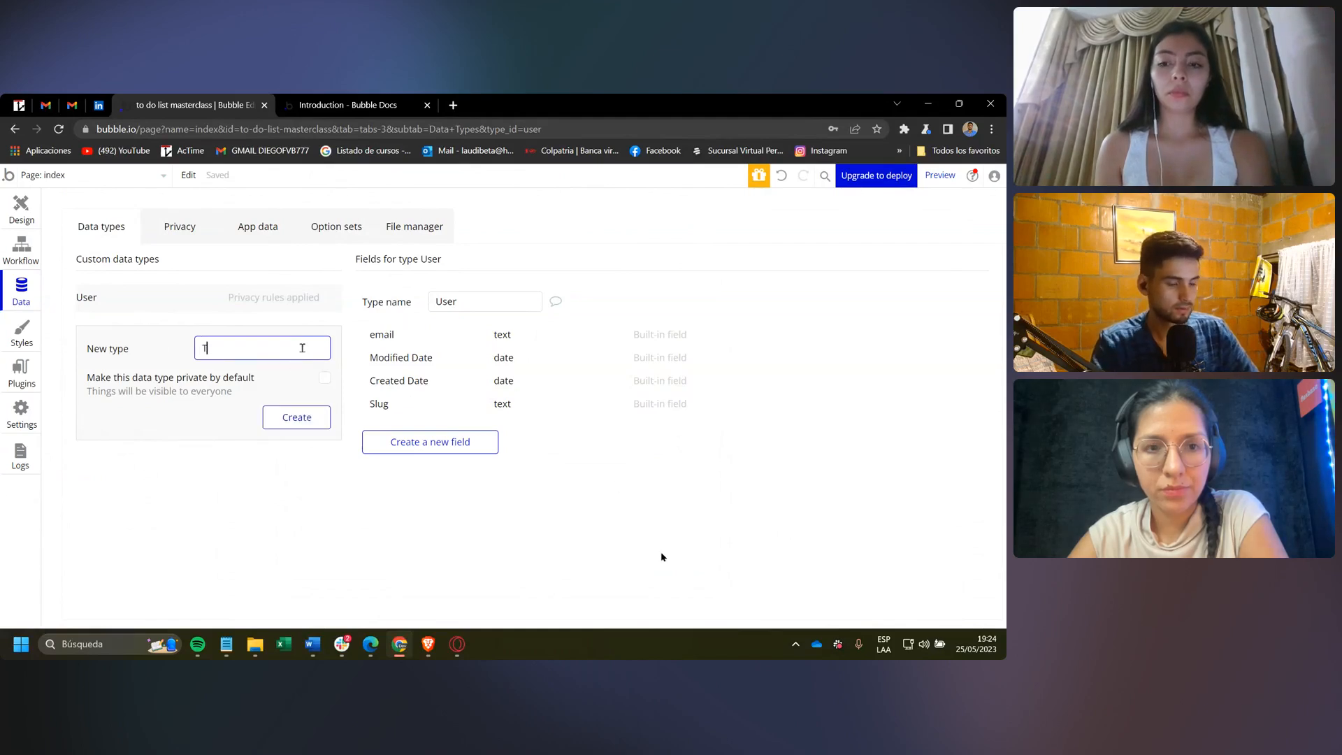
pyautogui.write('areas')
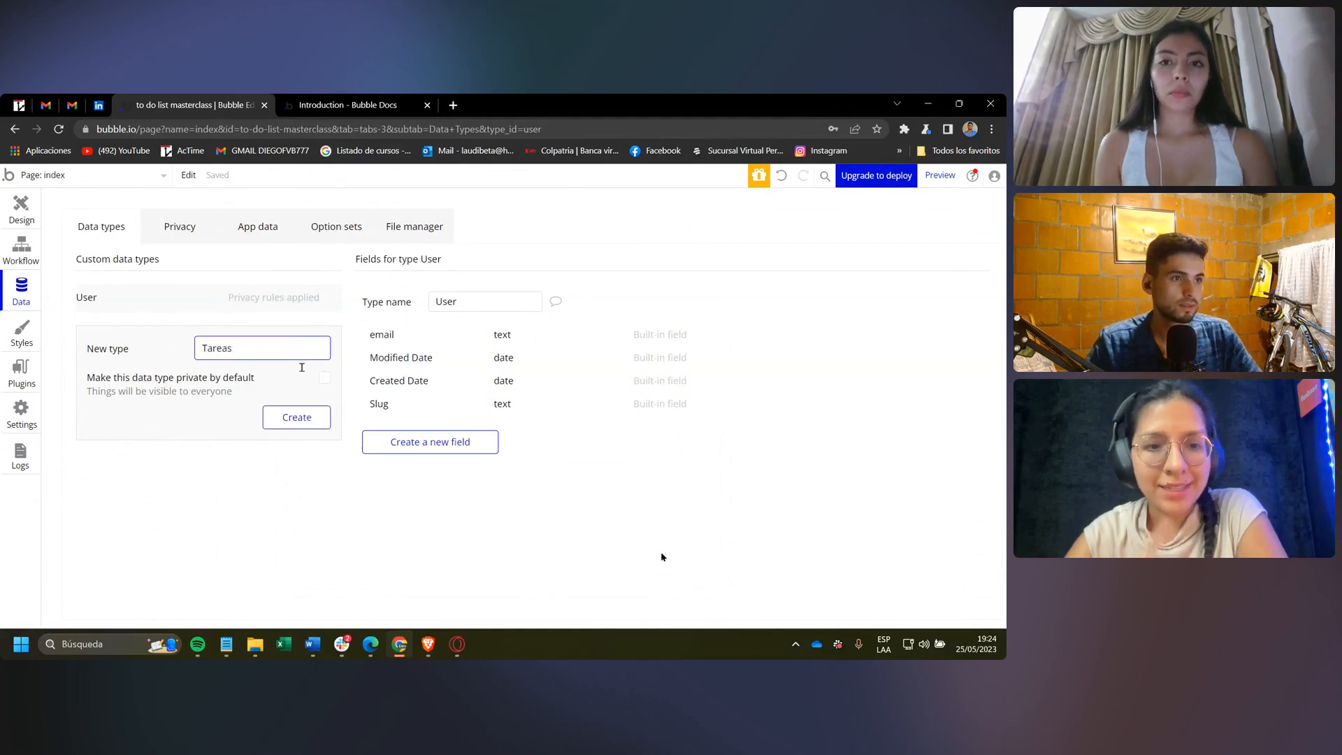
pyautogui.click(294, 424)
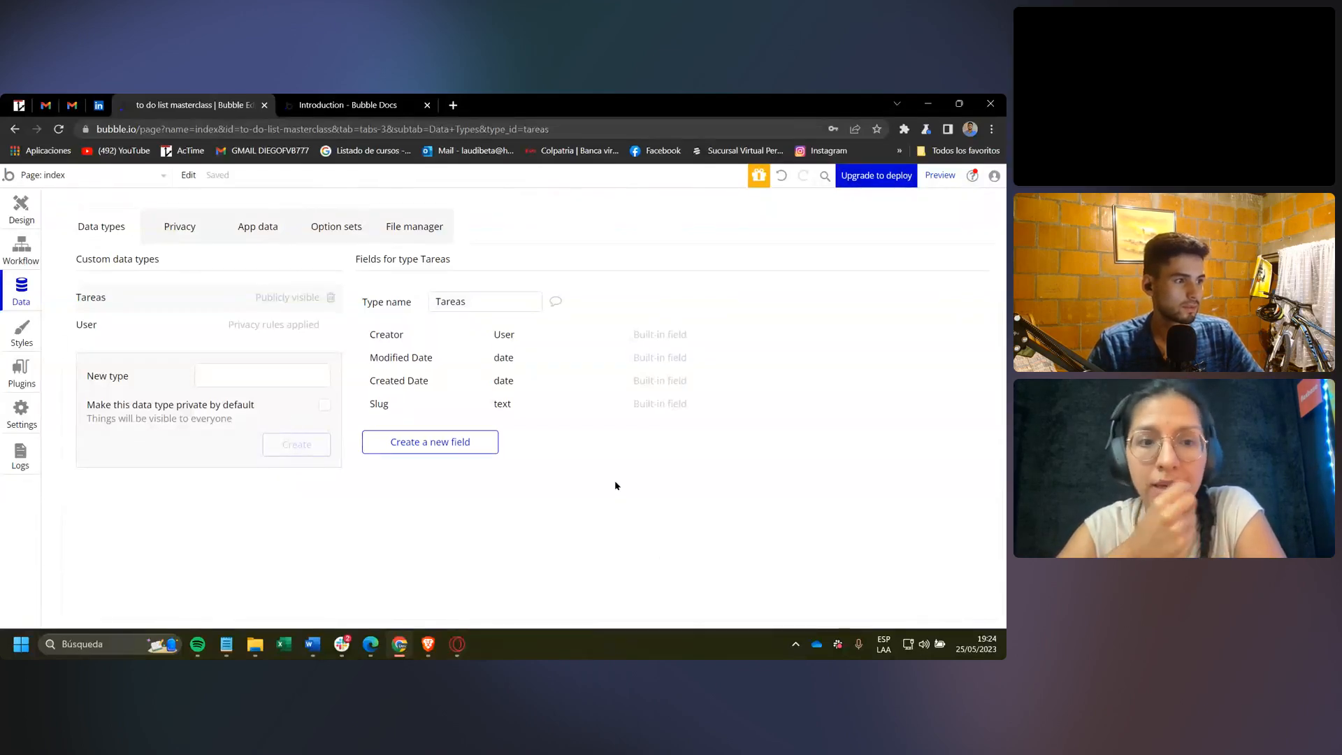
pyautogui.hotkey('alt', 'Tab')
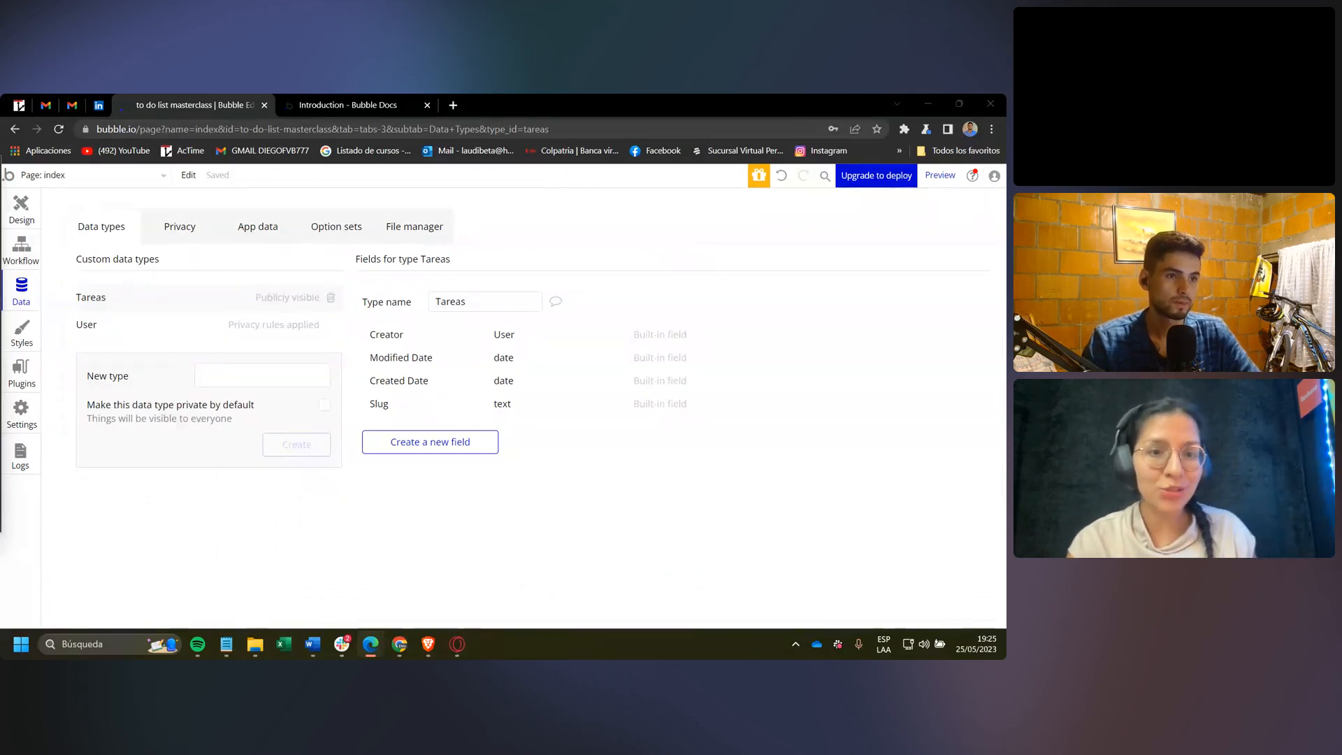
pyautogui.click(531, 506)
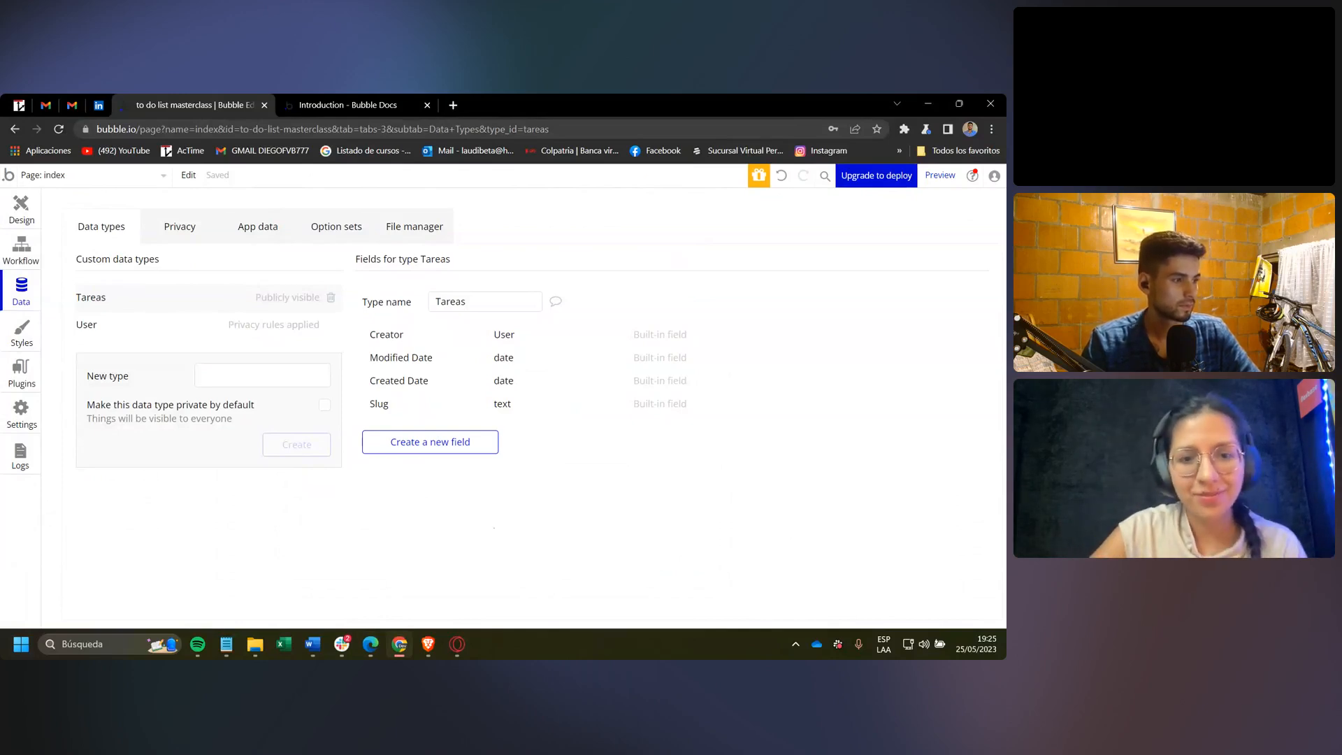
pyautogui.hotkey('alt', 'Tab')
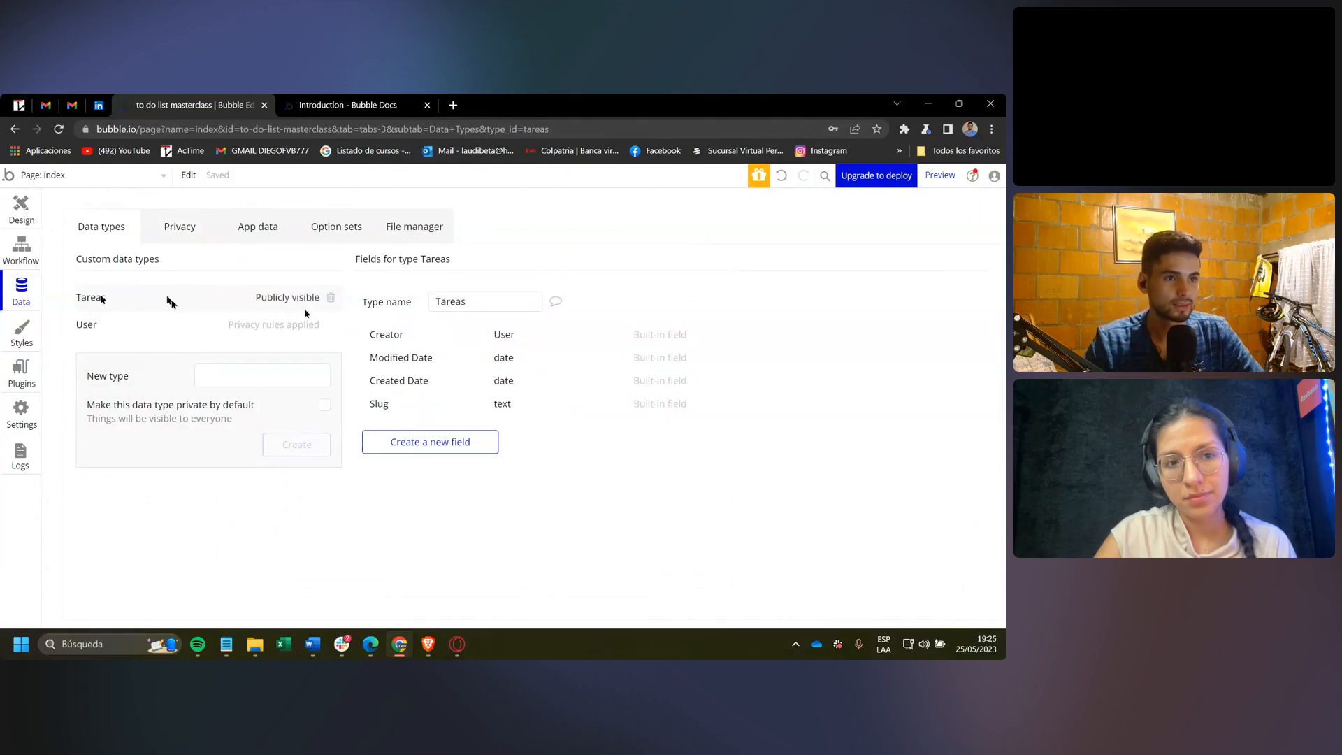
# Create a new field named "Titulo" of type text for the Tareas data type.
pyautogui.click(438, 445)
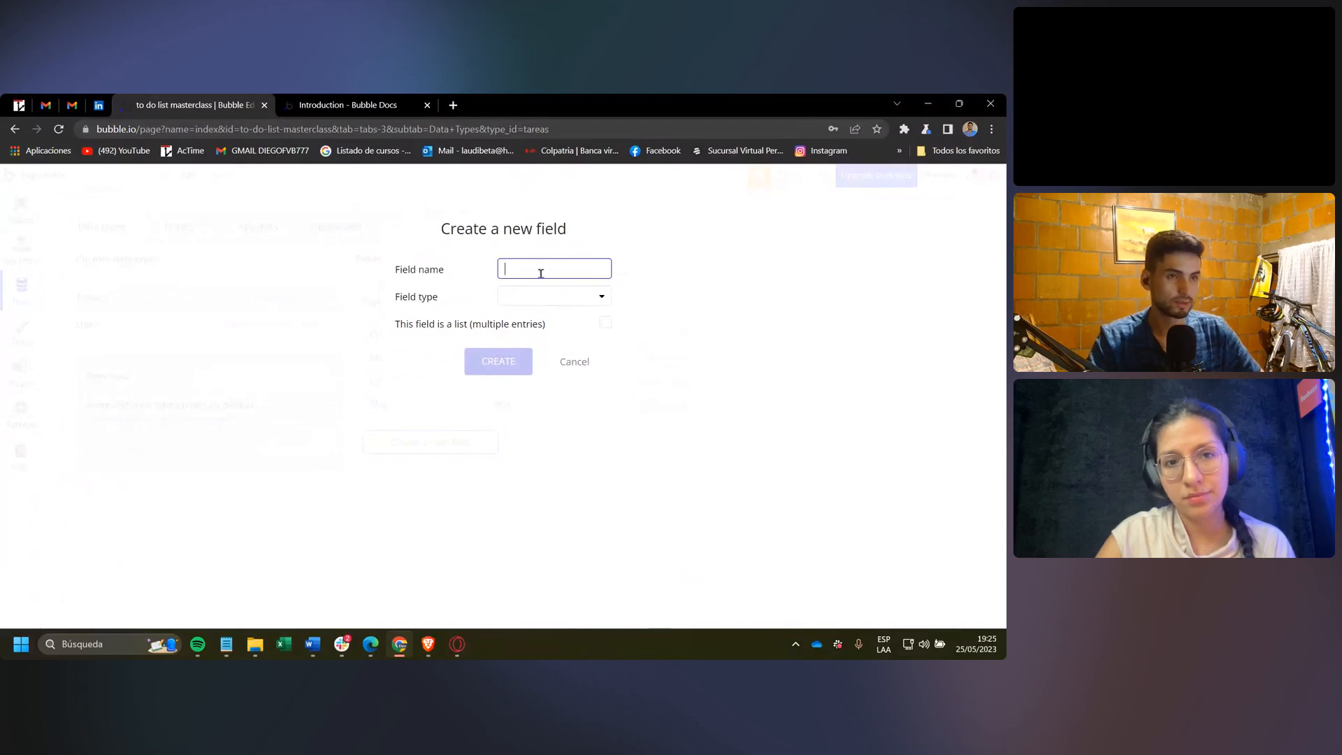
pyautogui.write('Titulo')
pyautogui.click(545, 297)
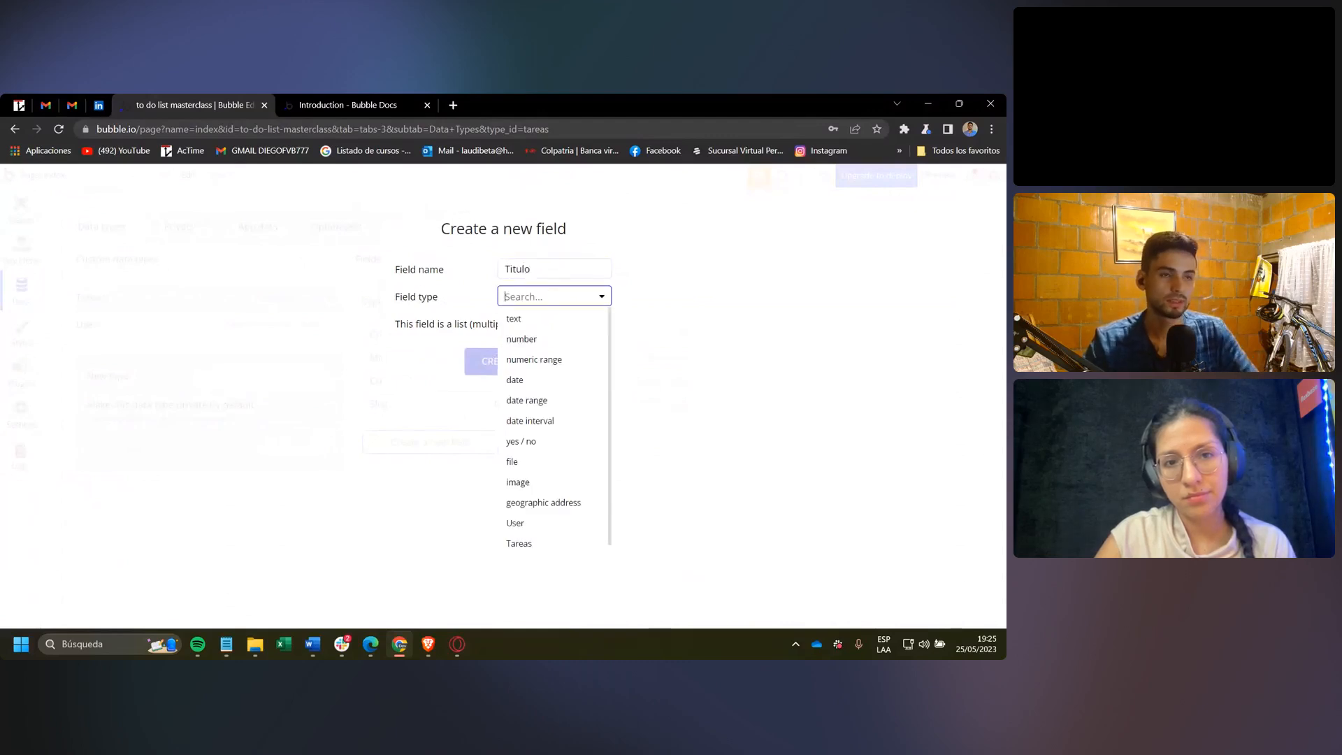
pyautogui.click(526, 321)
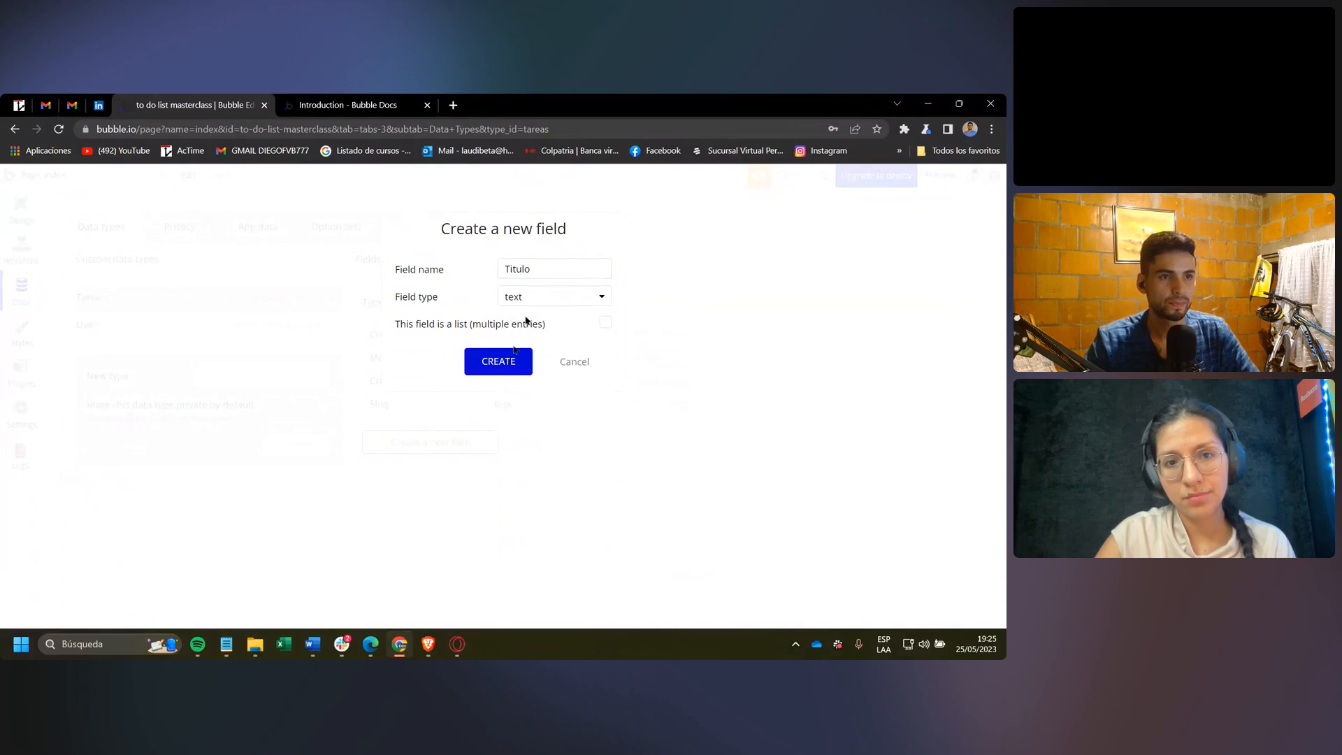
pyautogui.click(498, 364)
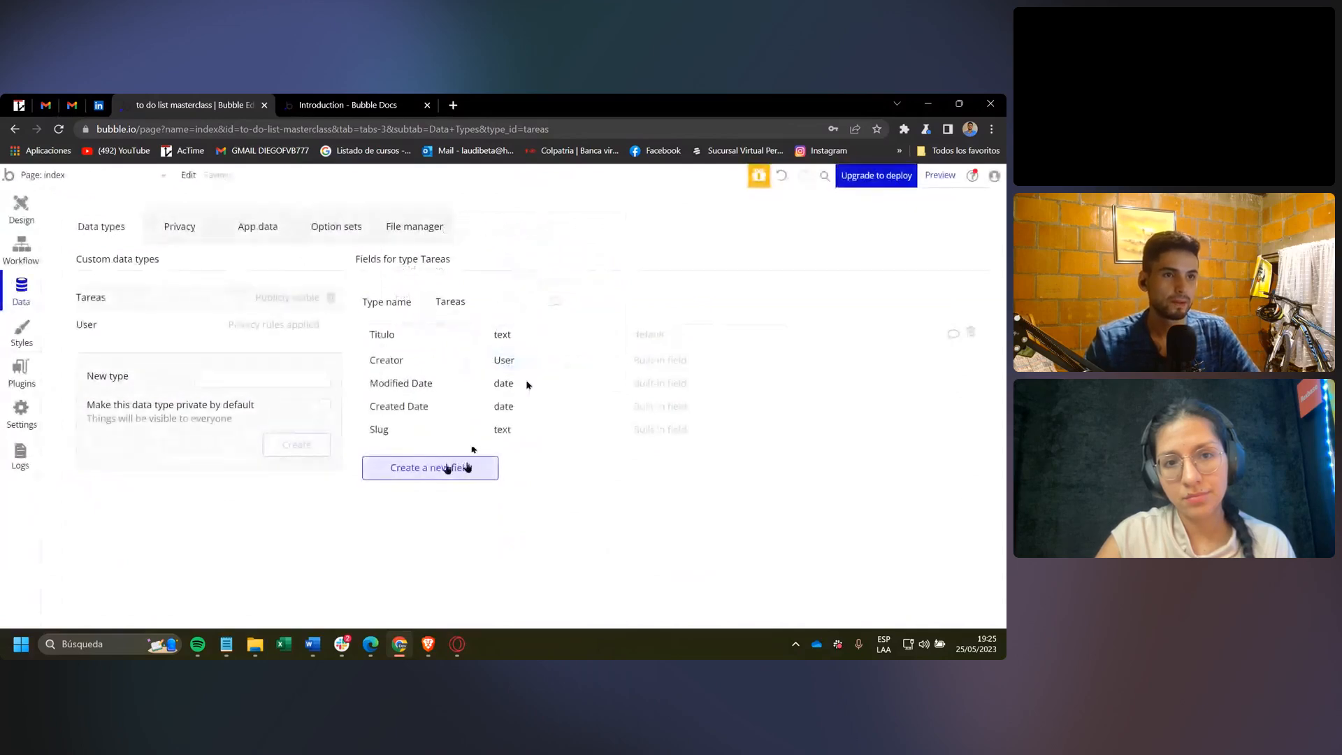
pyautogui.click(455, 468)
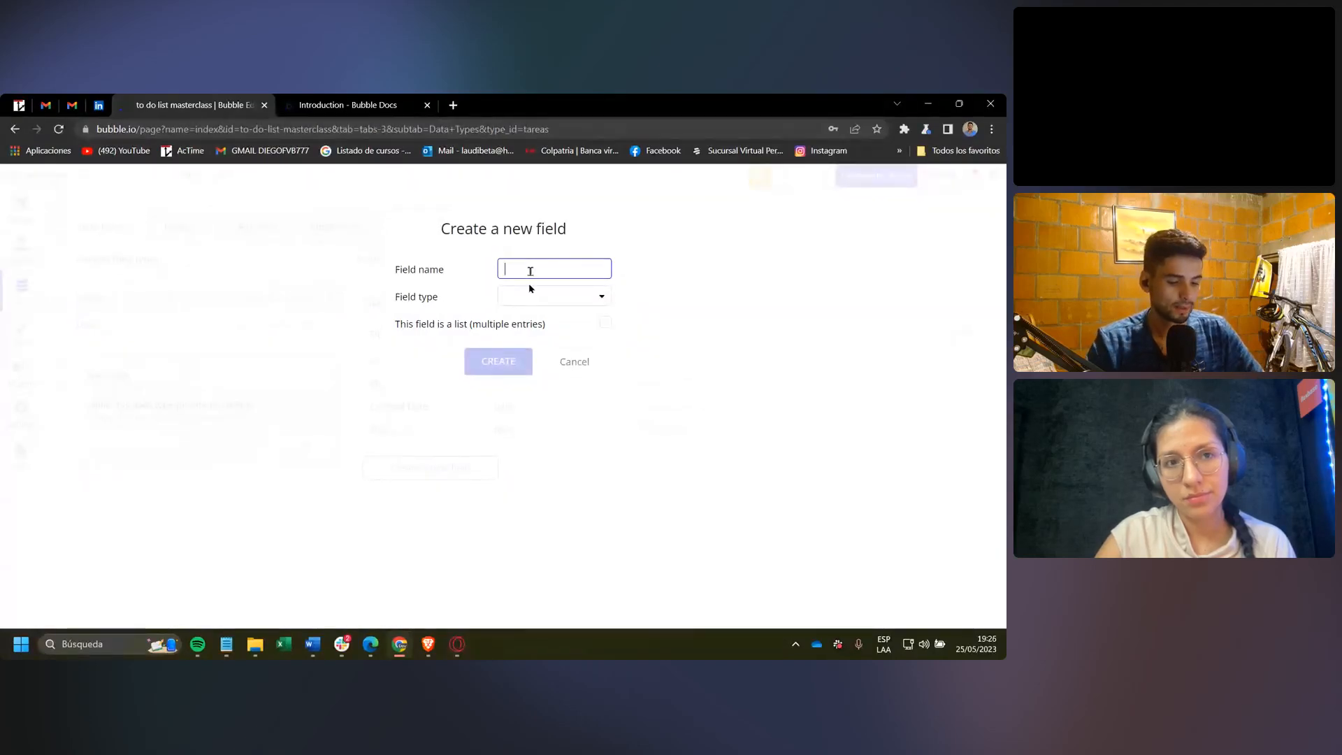
pyautogui.write('completada')
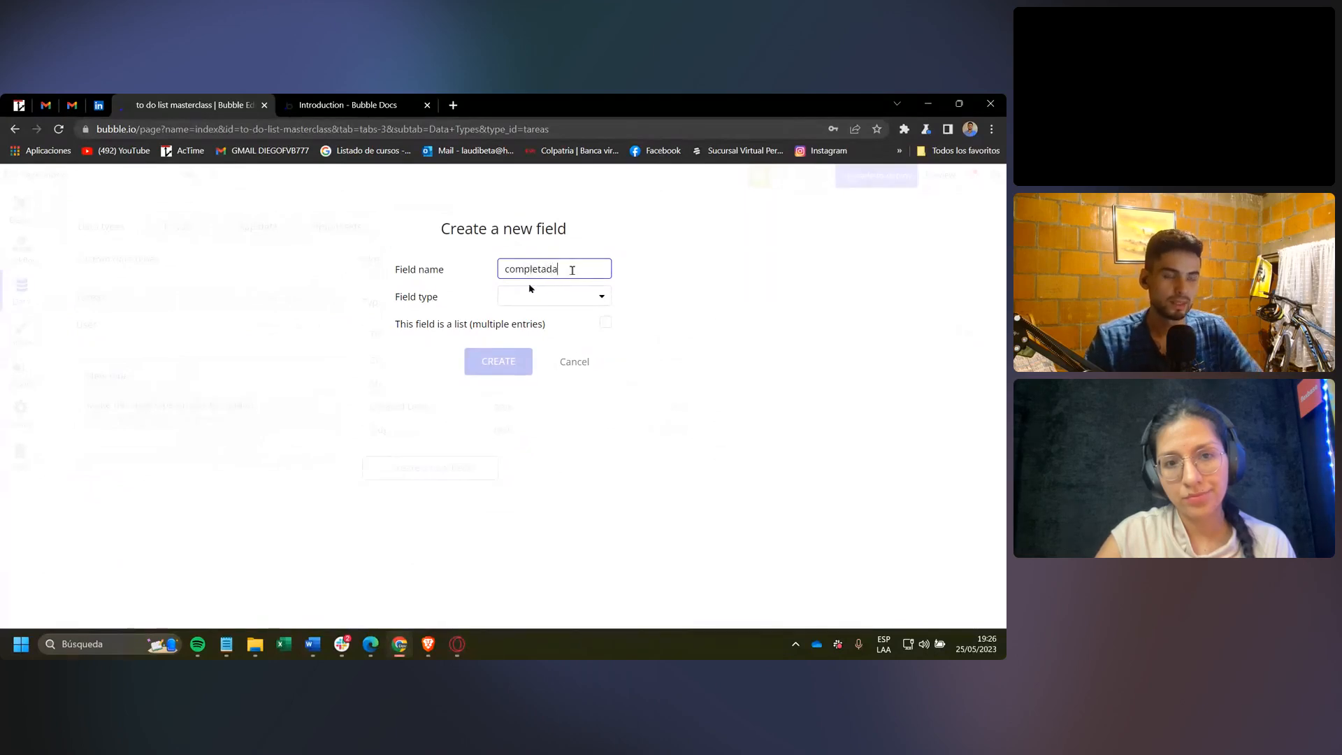
pyautogui.moveTo(572, 270); pyautogui.dragTo(464, 280)
pyautogui.press('BackSpace')
pyautogui.click(741, 301)
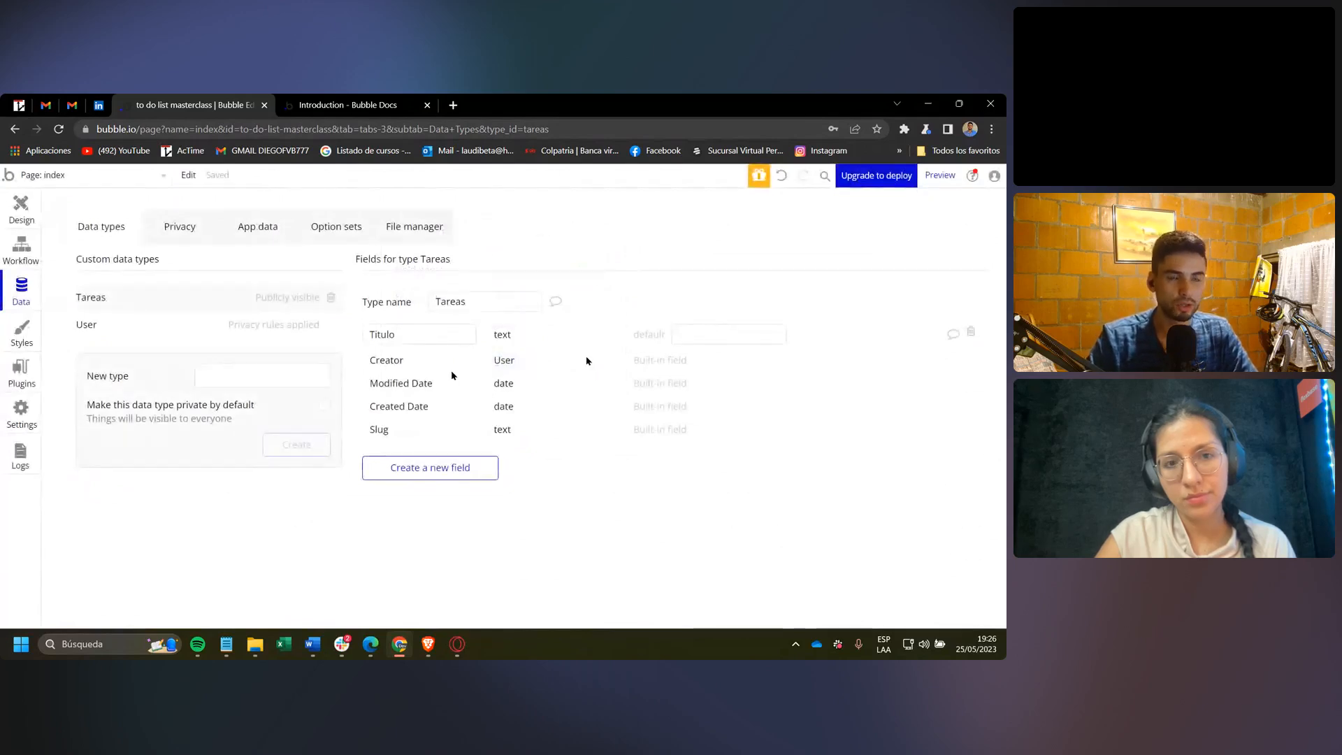
# Create a custom option set named "estados de las tareas".
pyautogui.click(336, 226)
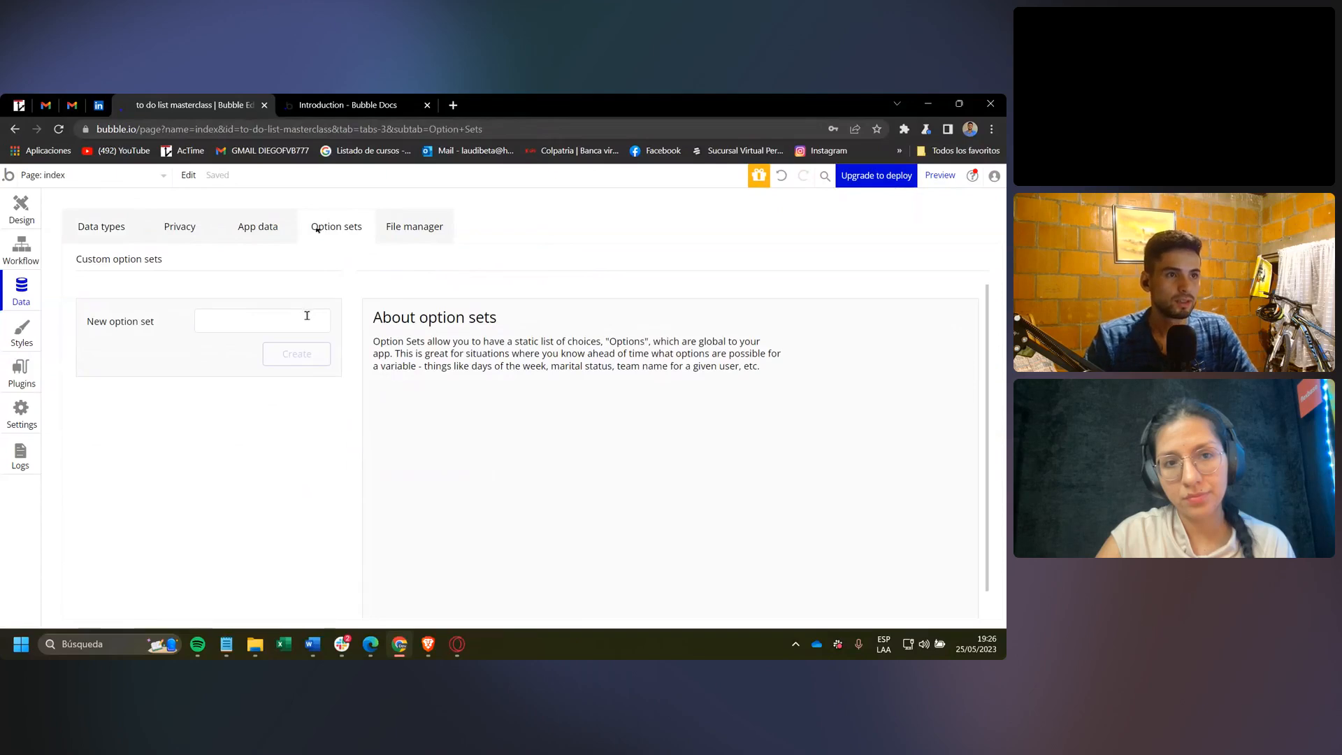
pyautogui.click(272, 322)
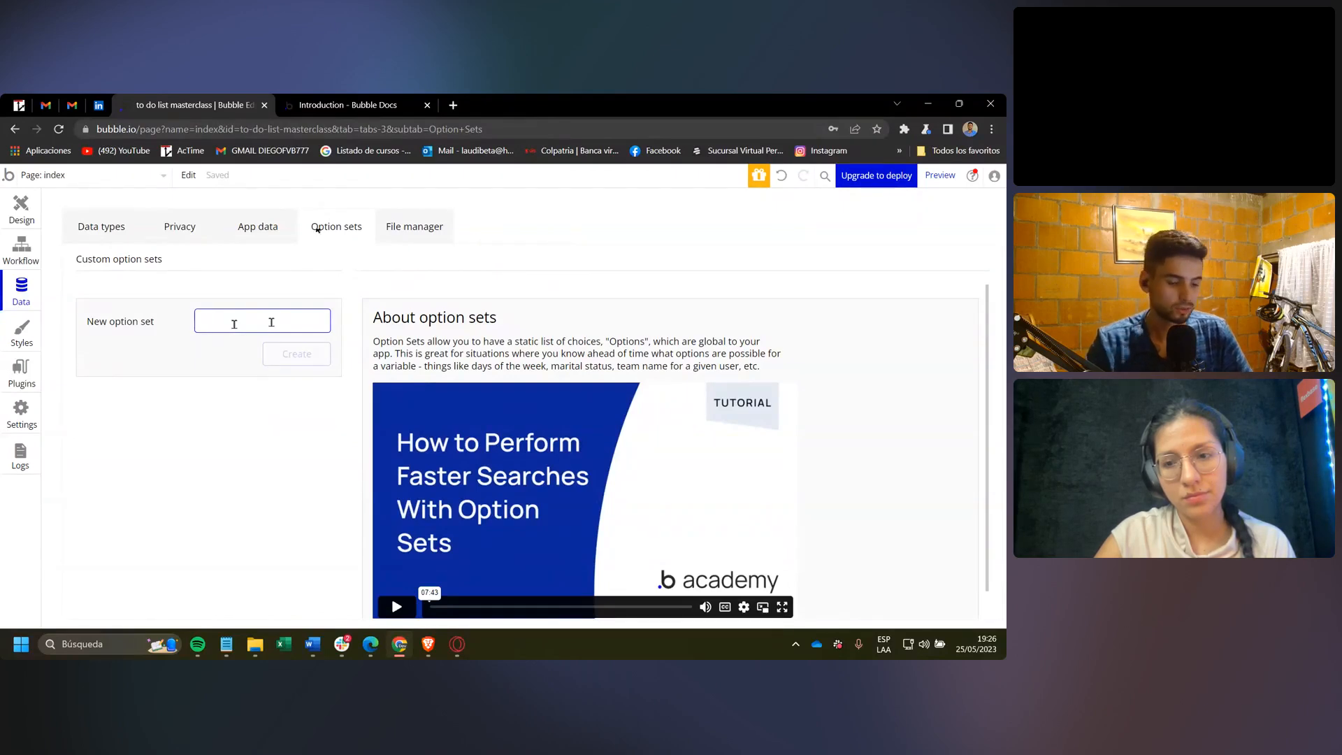
pyautogui.write('estad')
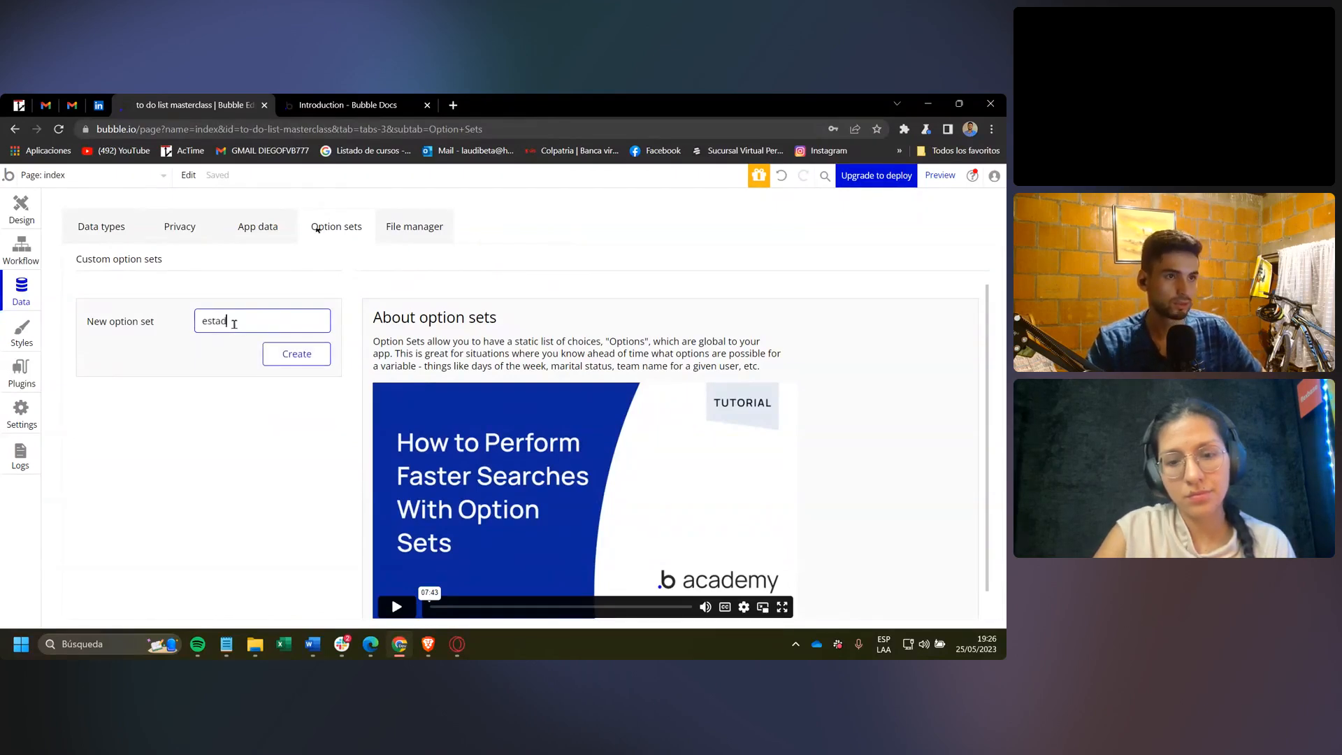
pyautogui.write('os de las tar')
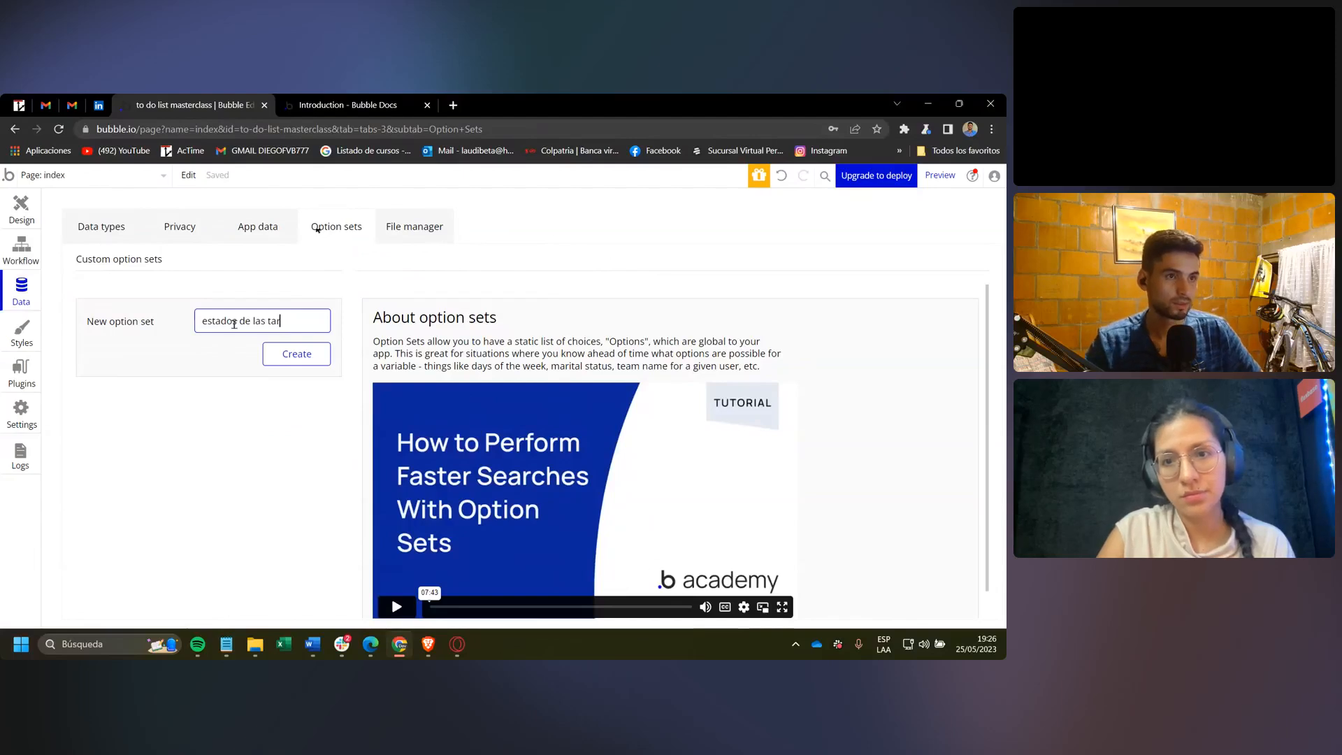
pyautogui.write('eas')
pyautogui.press('Return')
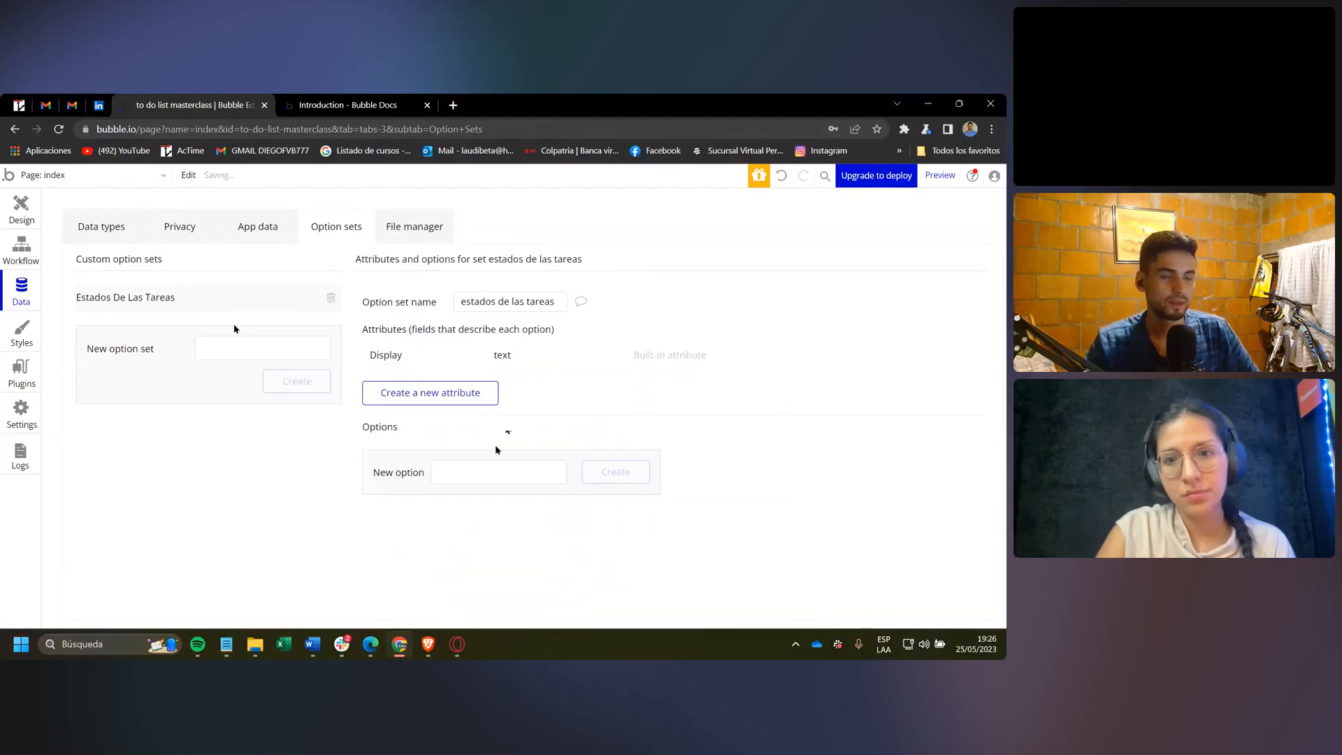
# Add the option "Nueva" to the estados de las tareas option set.
pyautogui.click(464, 467)
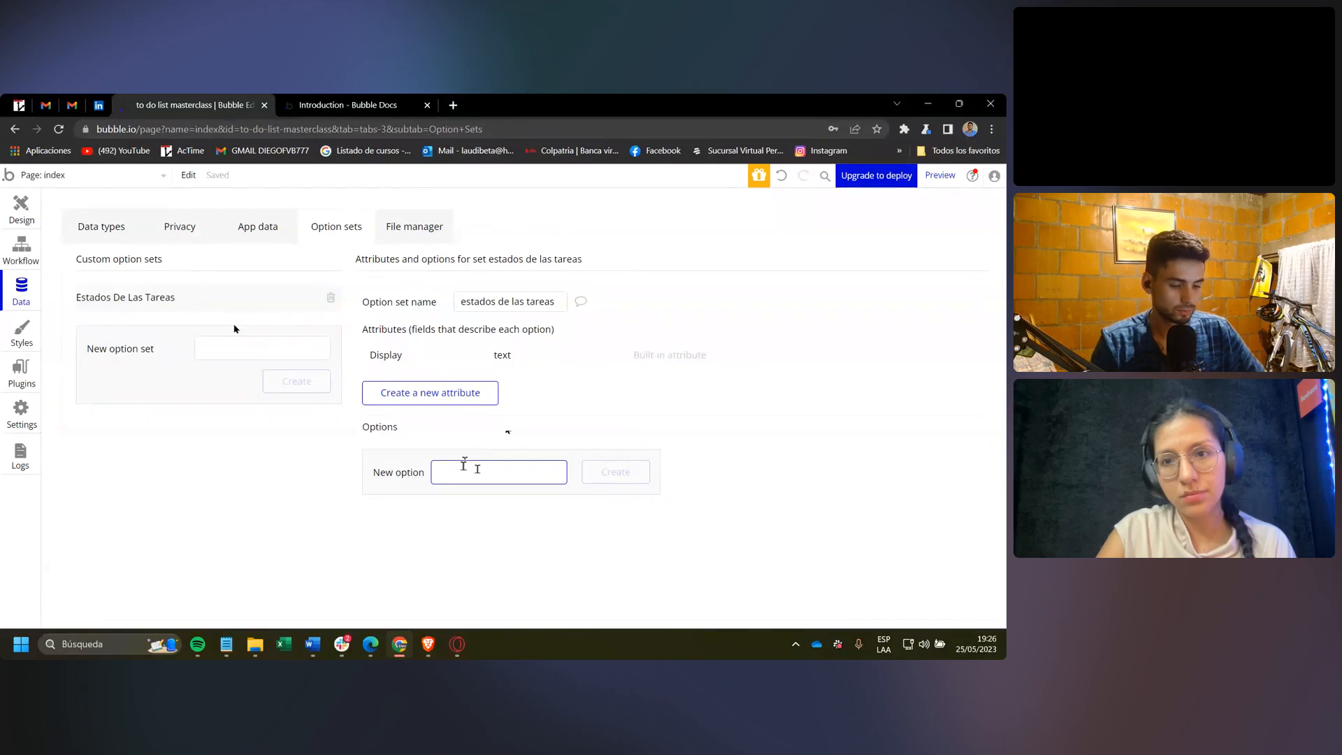
pyautogui.write('N')
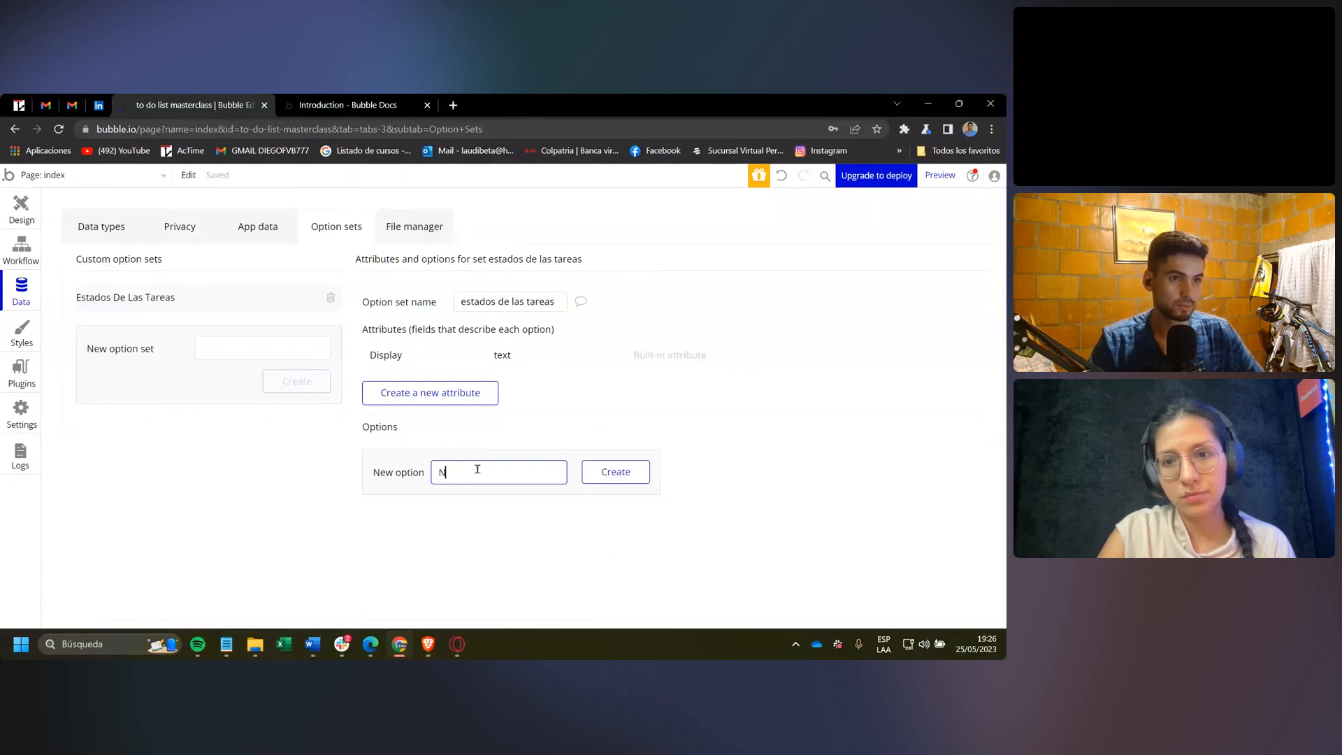
pyautogui.write('ueva')
pyautogui.press('Return')
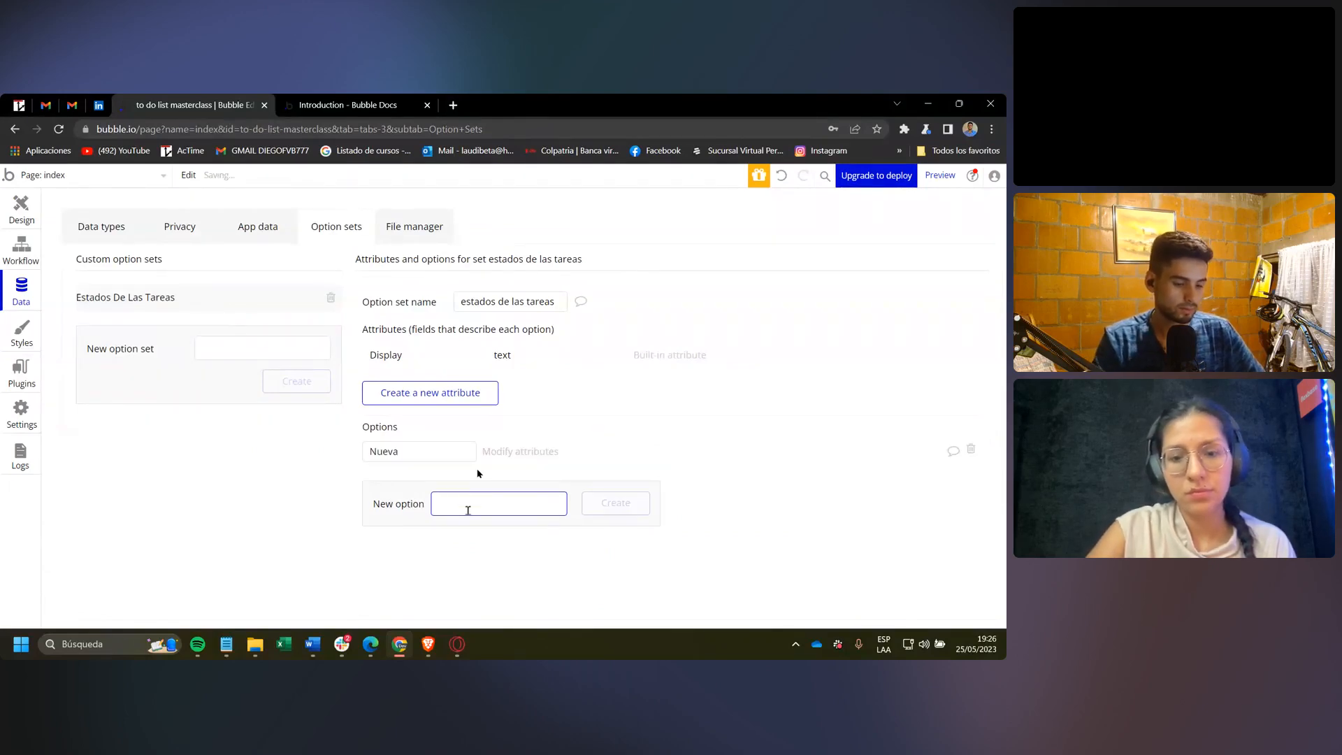
# Add the option "Pendiente" to the estados de las tareas option set.
pyautogui.write('PEndient')
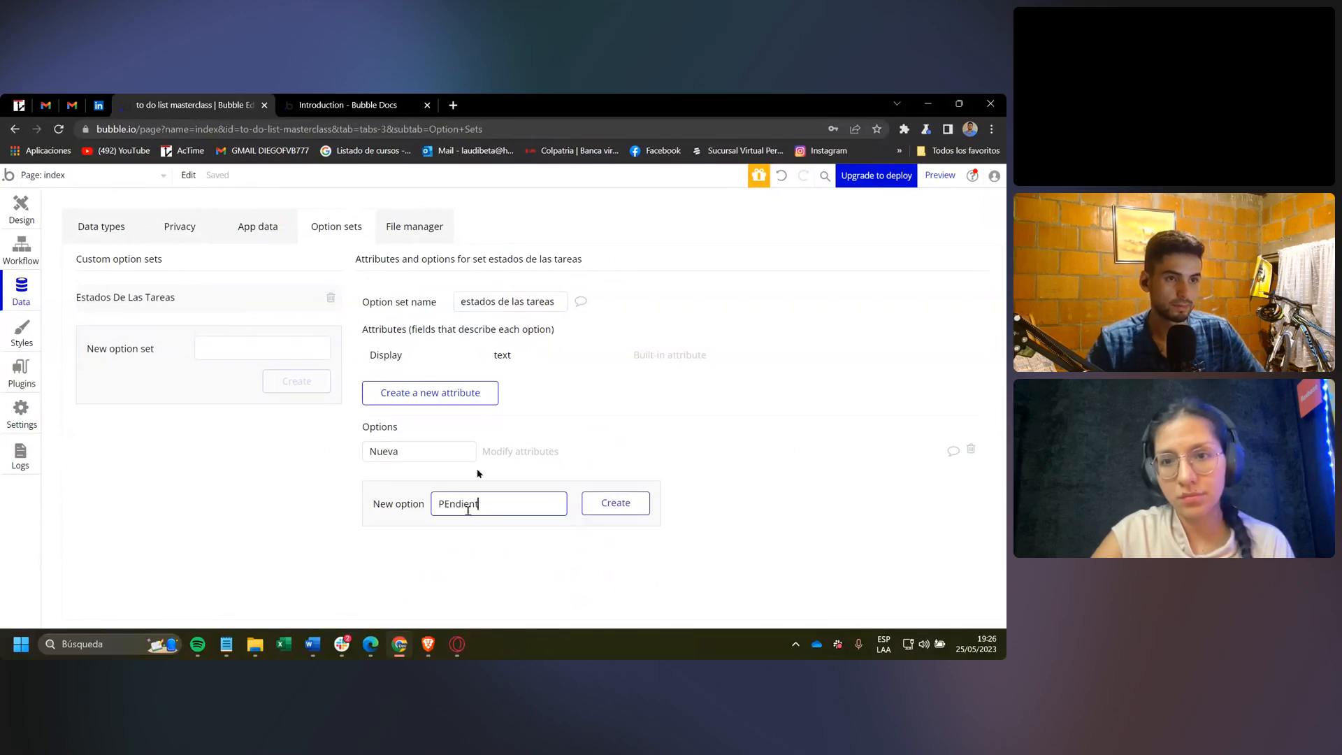
pyautogui.write('e')
pyautogui.press('Left')
pyautogui.press('Left')
pyautogui.press('Left')
pyautogui.press('Left')
pyautogui.press('Left')
pyautogui.press('Left')
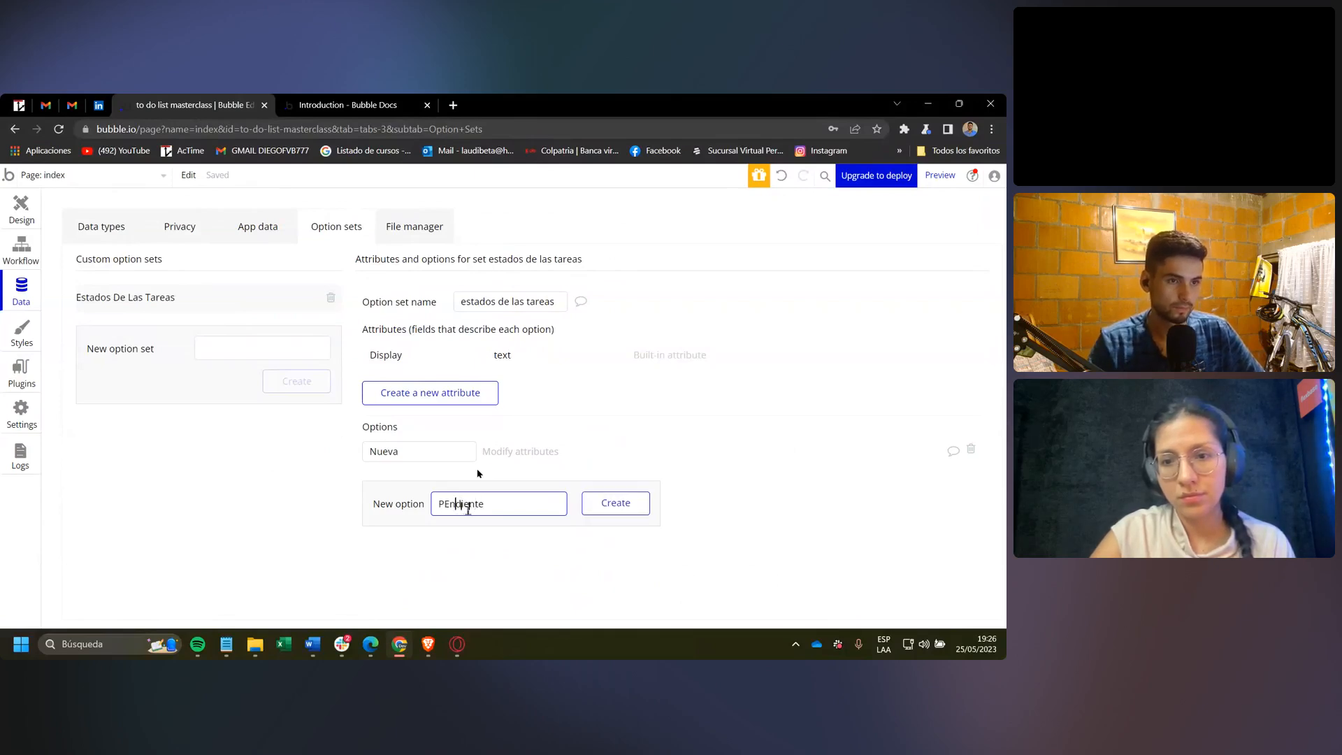
pyautogui.press('BackSpace')
pyautogui.write('e')
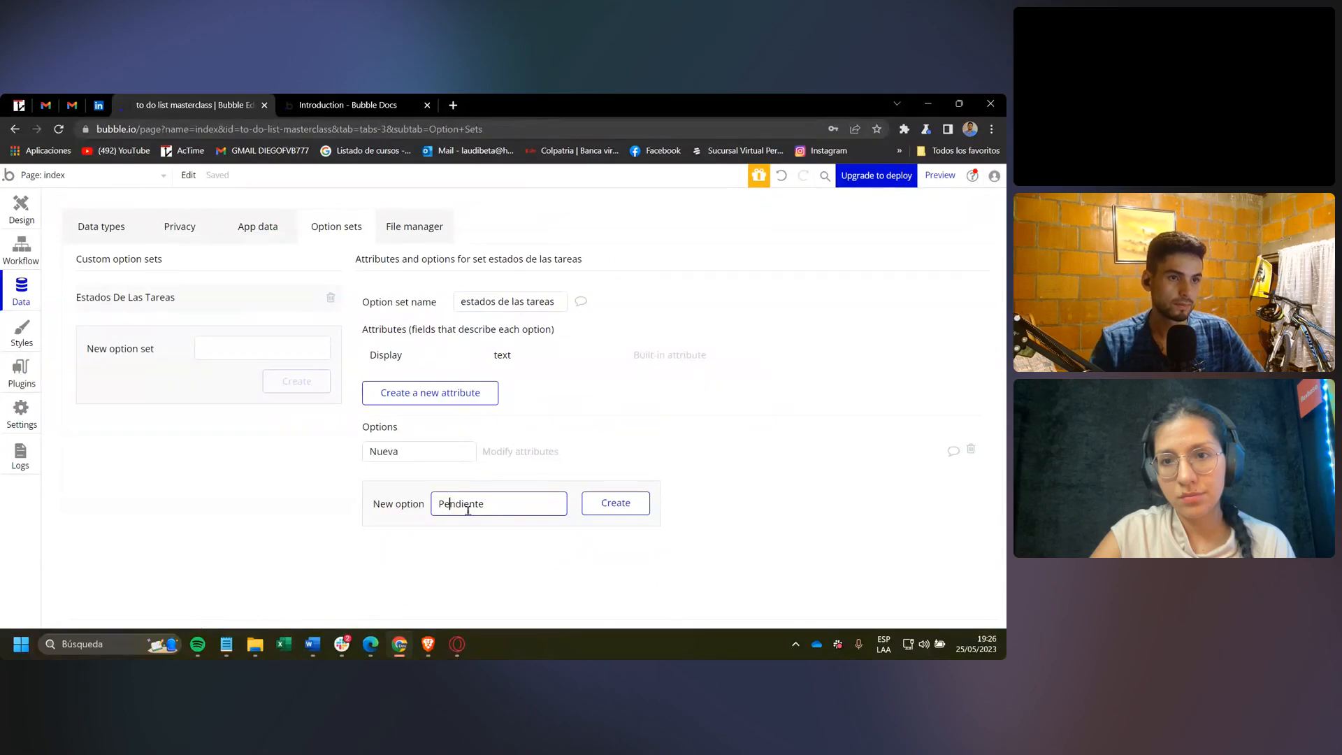
pyautogui.press('Return')
# Add the option "Completada" to the estados de las tareas option set.
pyautogui.write('Complet')
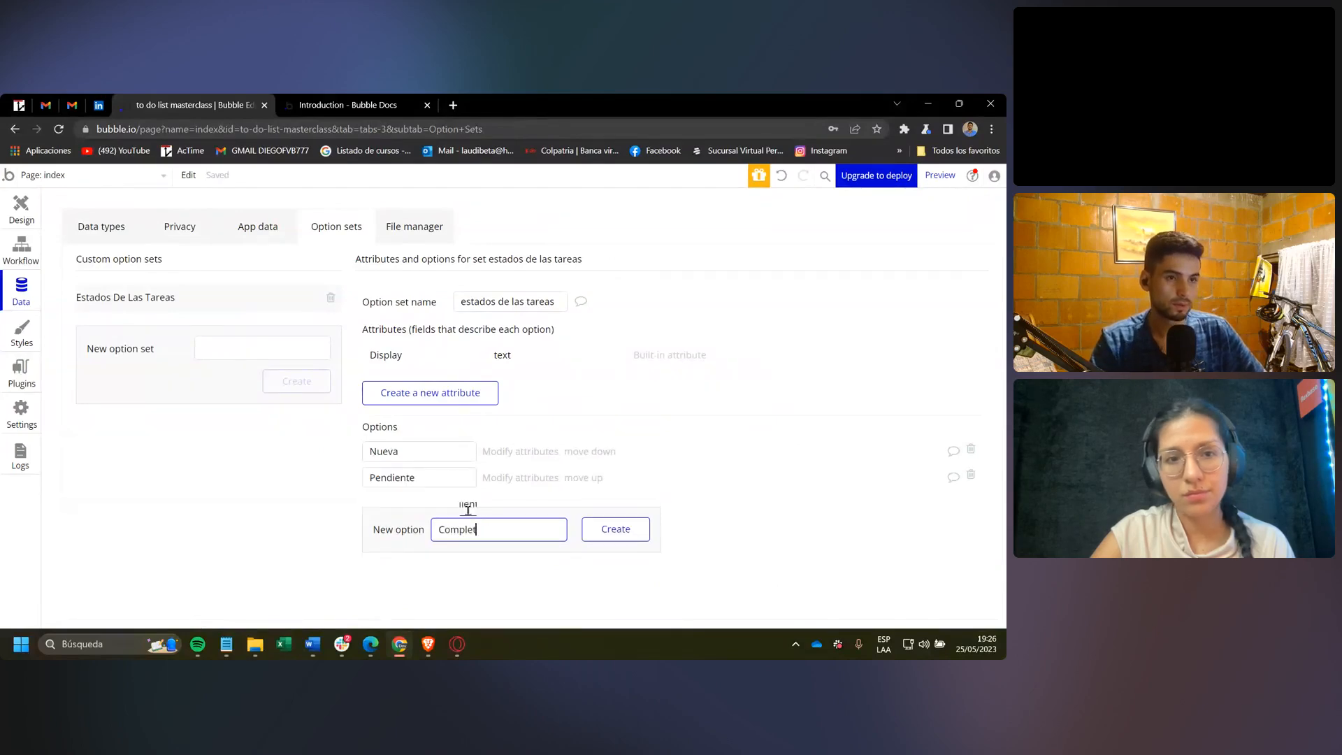
pyautogui.write('e')
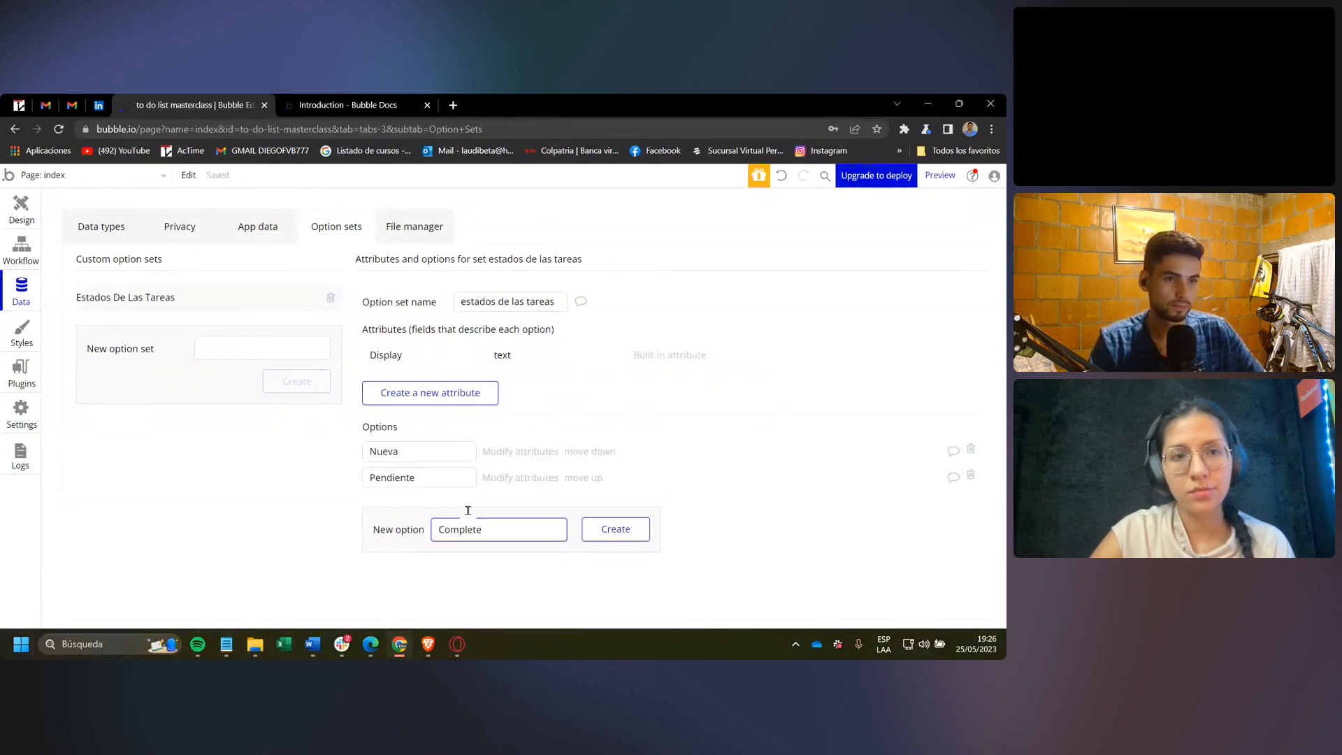
pyautogui.press('BackSpace')
pyautogui.write('ada')
pyautogui.press('Return')
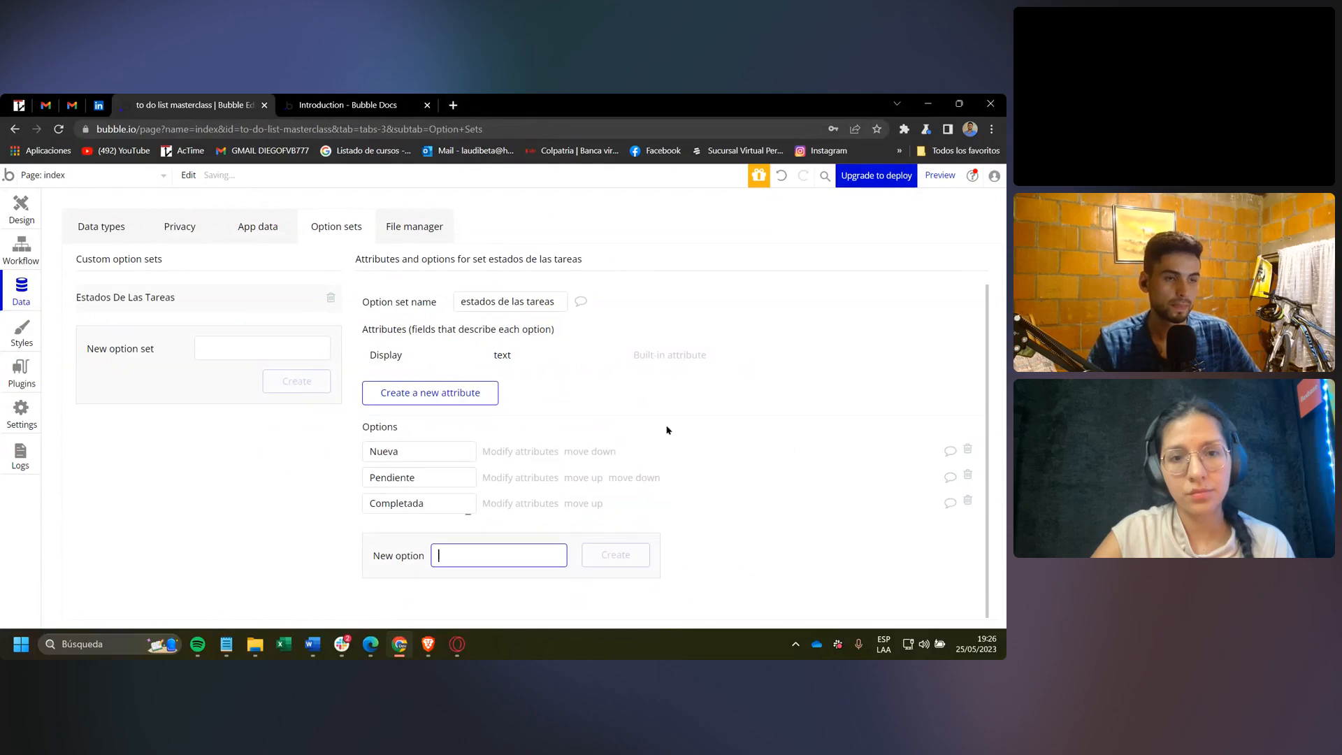
# Create a new field named "estado" of type estados de las tareas for the Tareas data type.
pyautogui.click(103, 229)
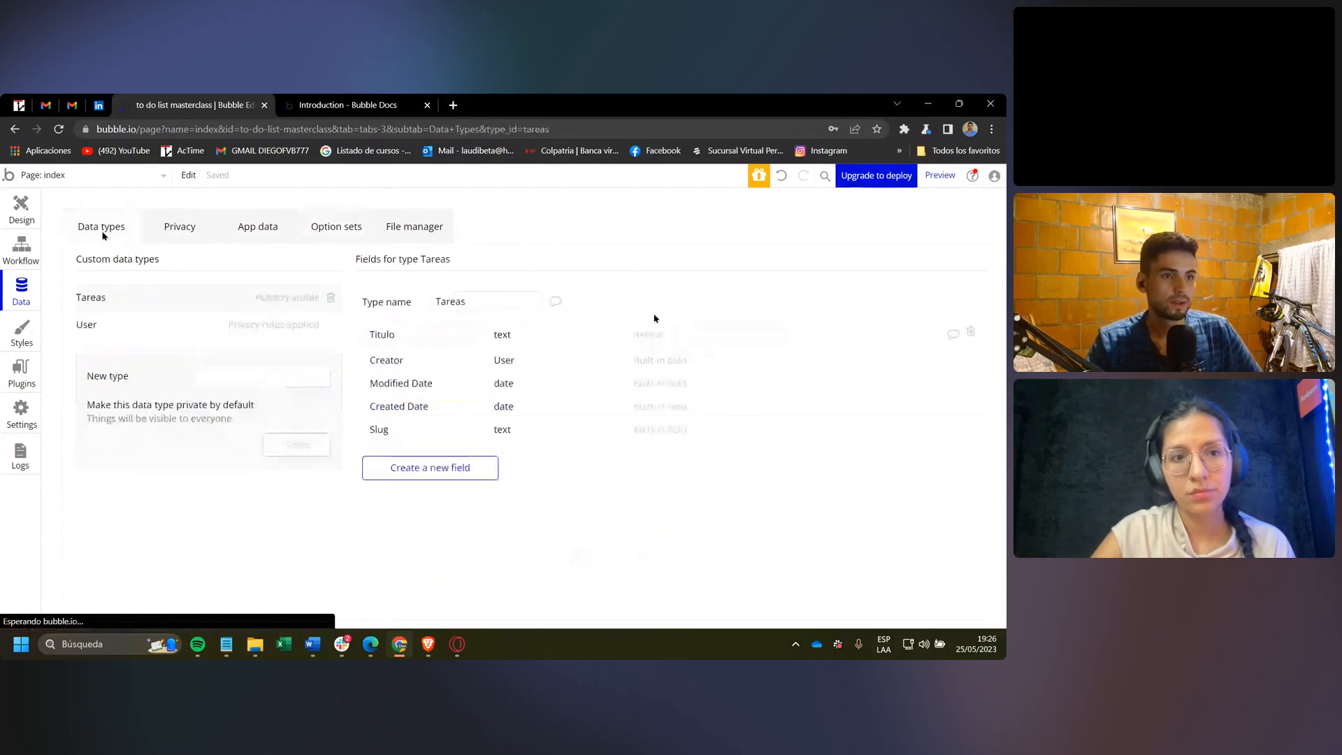
pyautogui.click(447, 467)
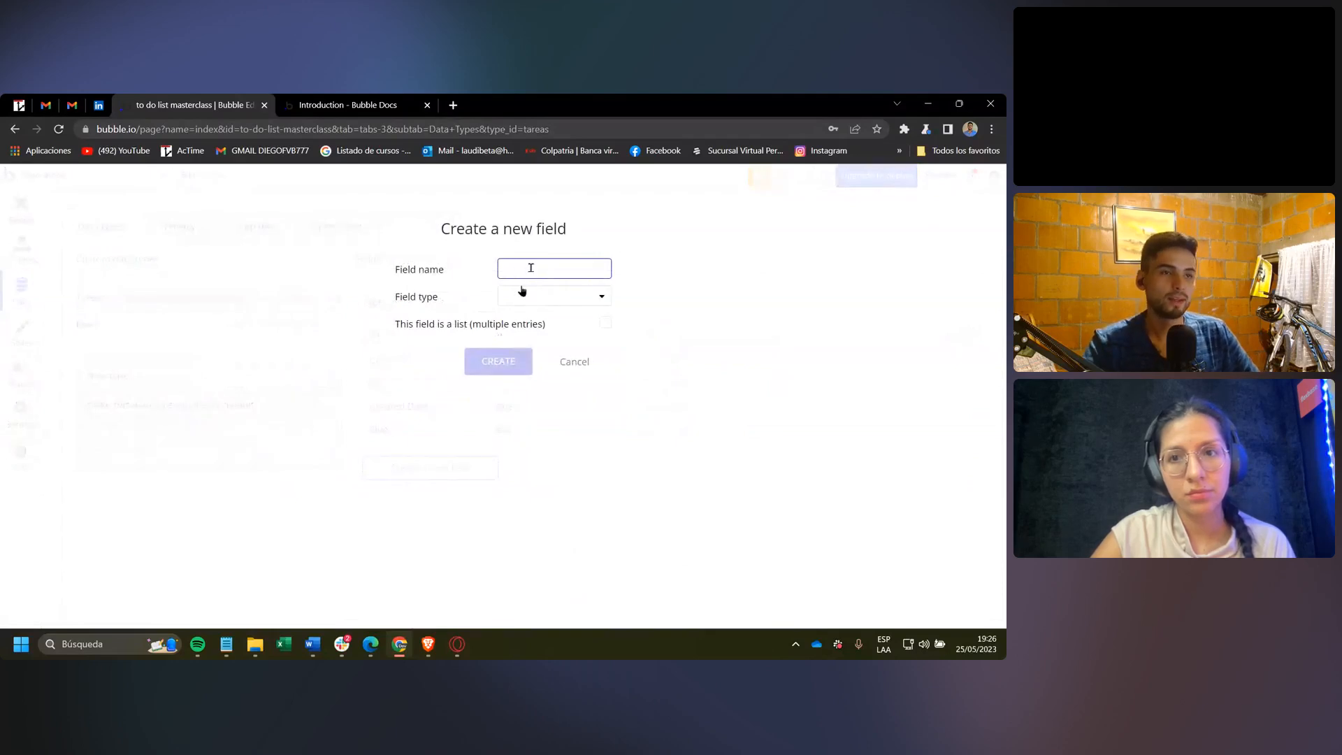
pyautogui.write('stado')
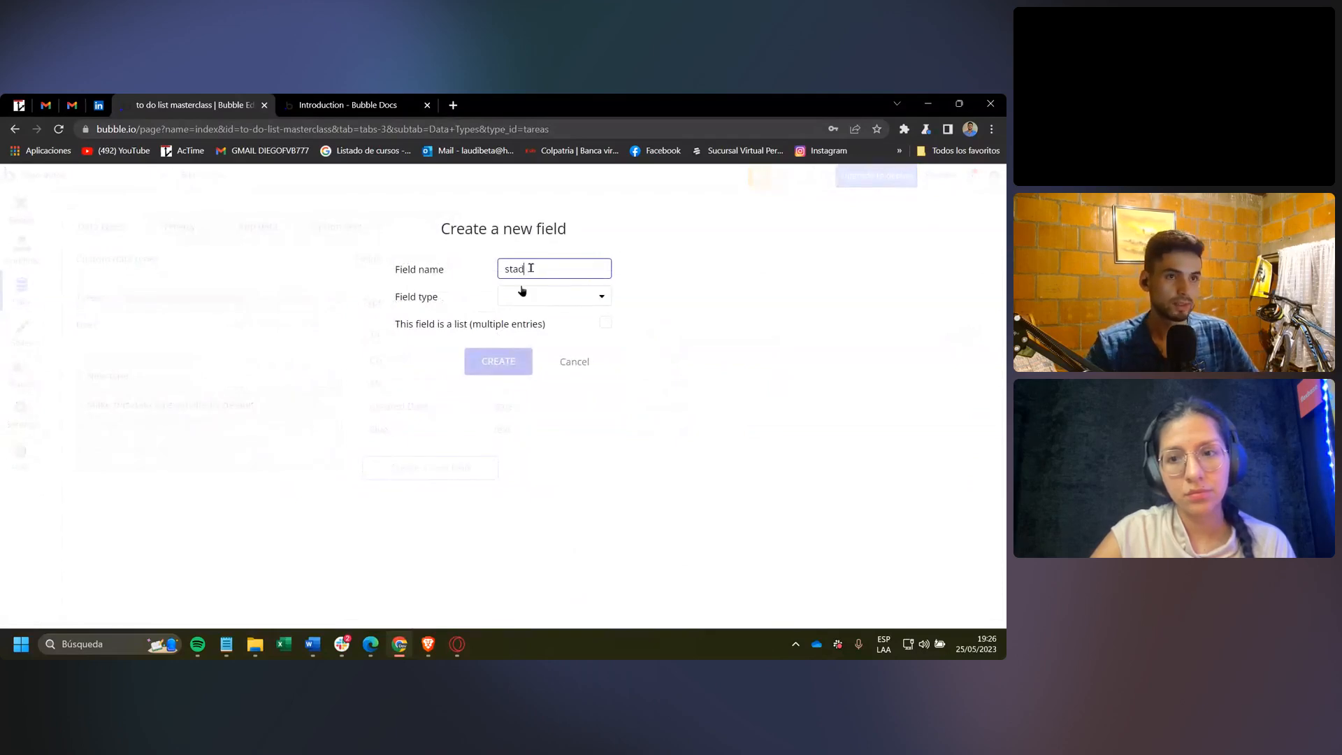
pyautogui.press('BackSpace')
pyautogui.press('BackSpace')
pyautogui.press('BackSpace')
pyautogui.press('BackSpace')
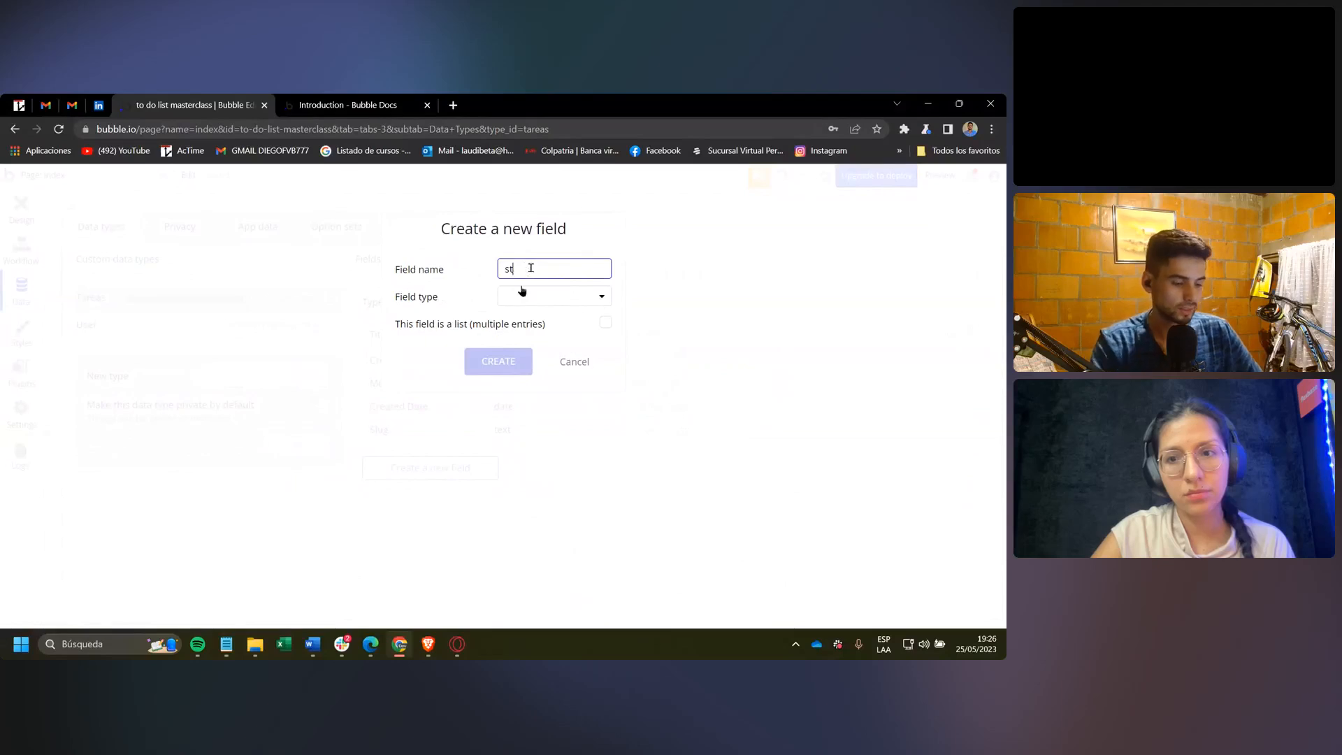
pyautogui.write('estado')
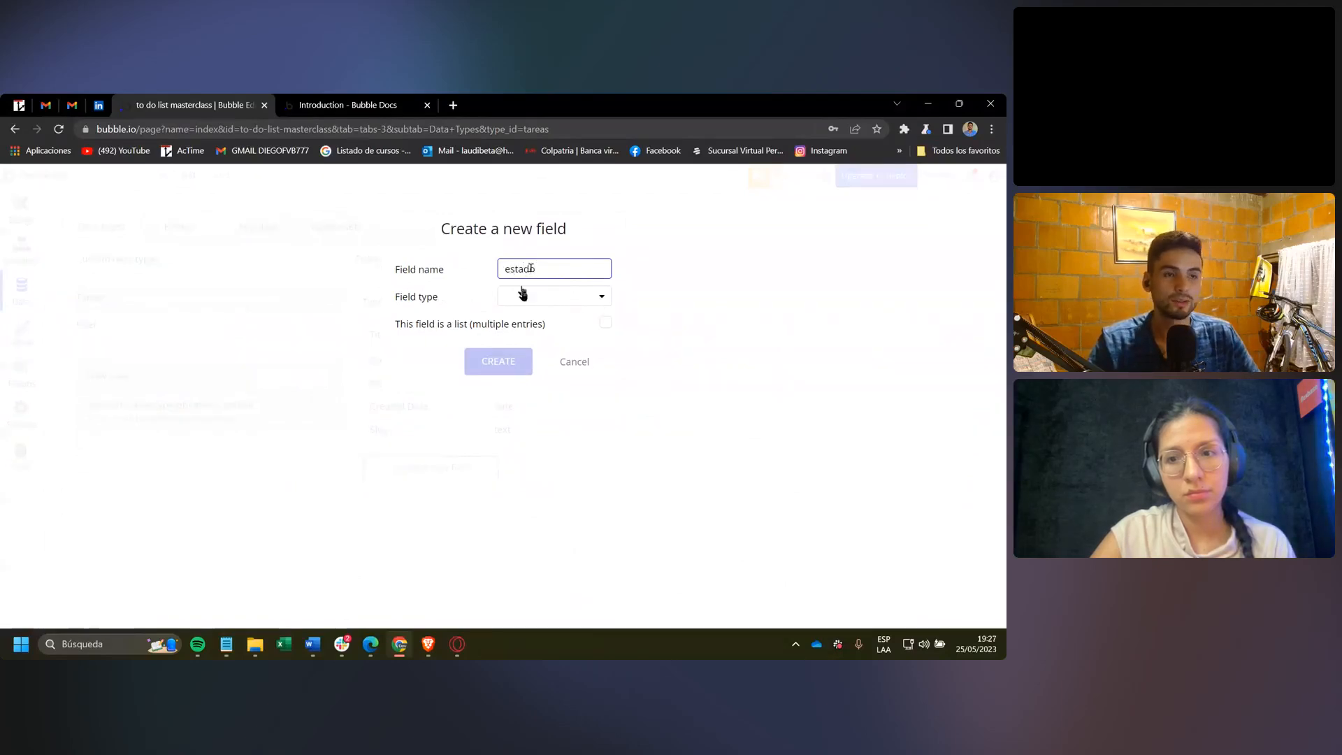
pyautogui.click(509, 296)
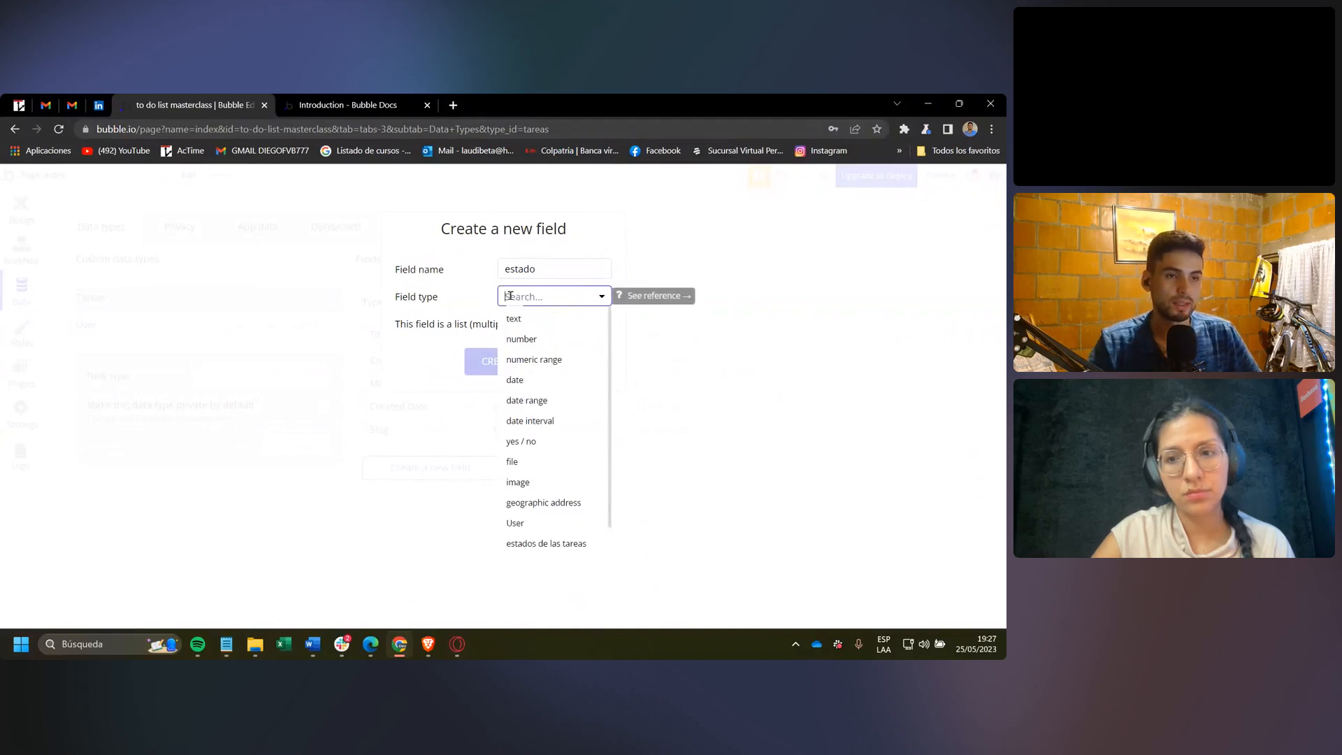
pyautogui.write('esta')
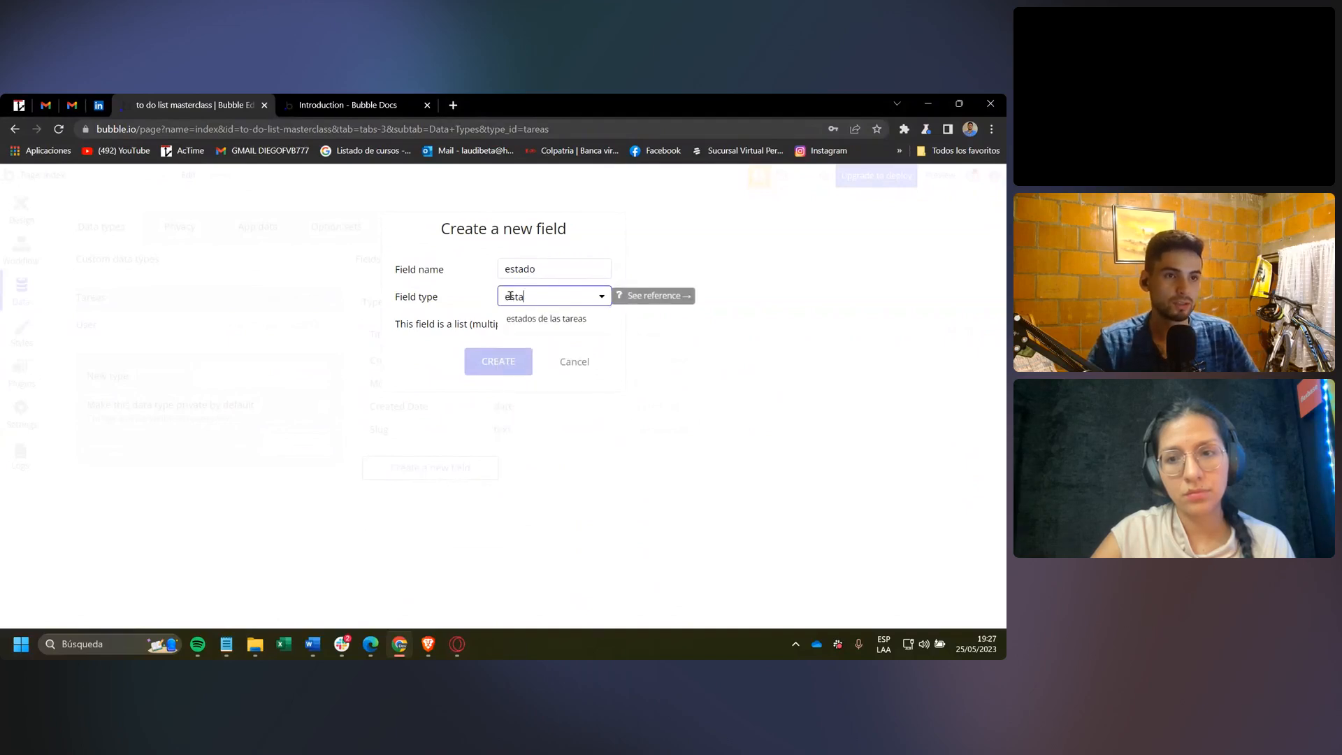
pyautogui.click(548, 320)
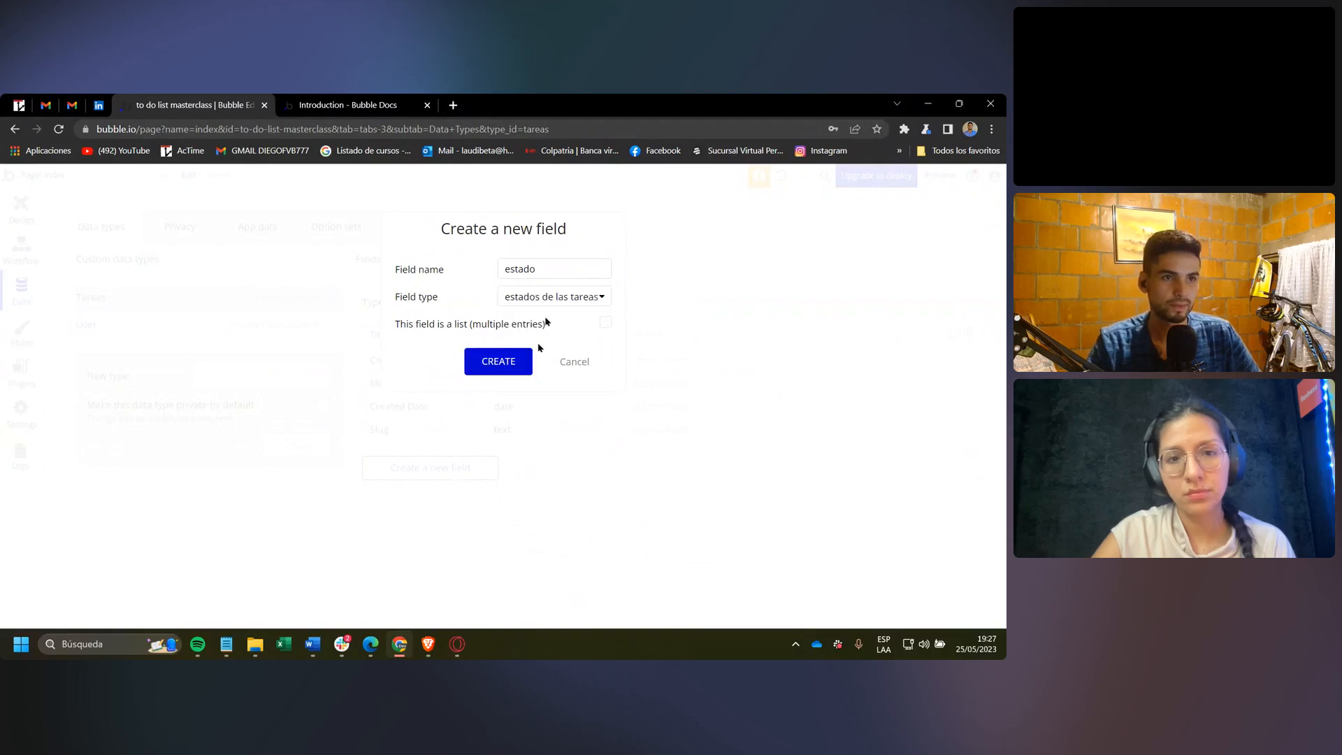
pyautogui.click(497, 361)
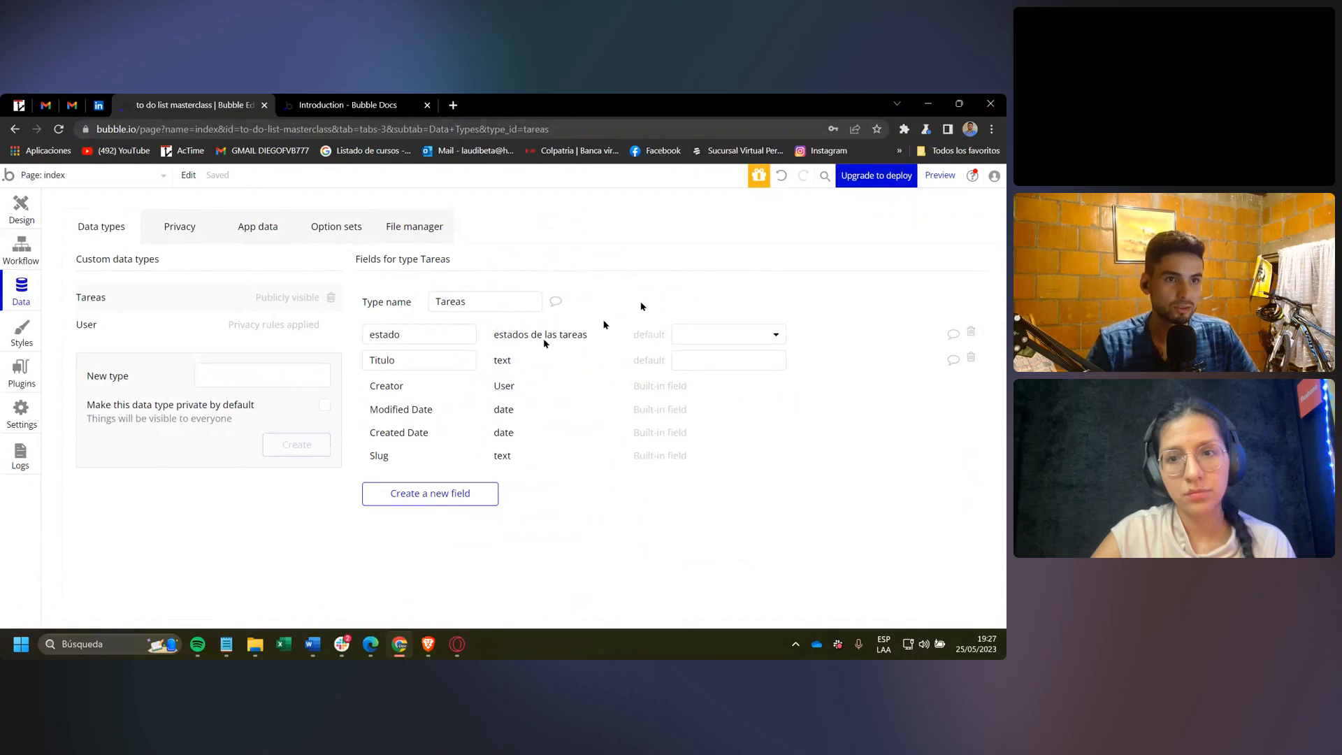
# Check which default values can be chosen for the estado field of the Tareas data type.
pyautogui.click(696, 334)
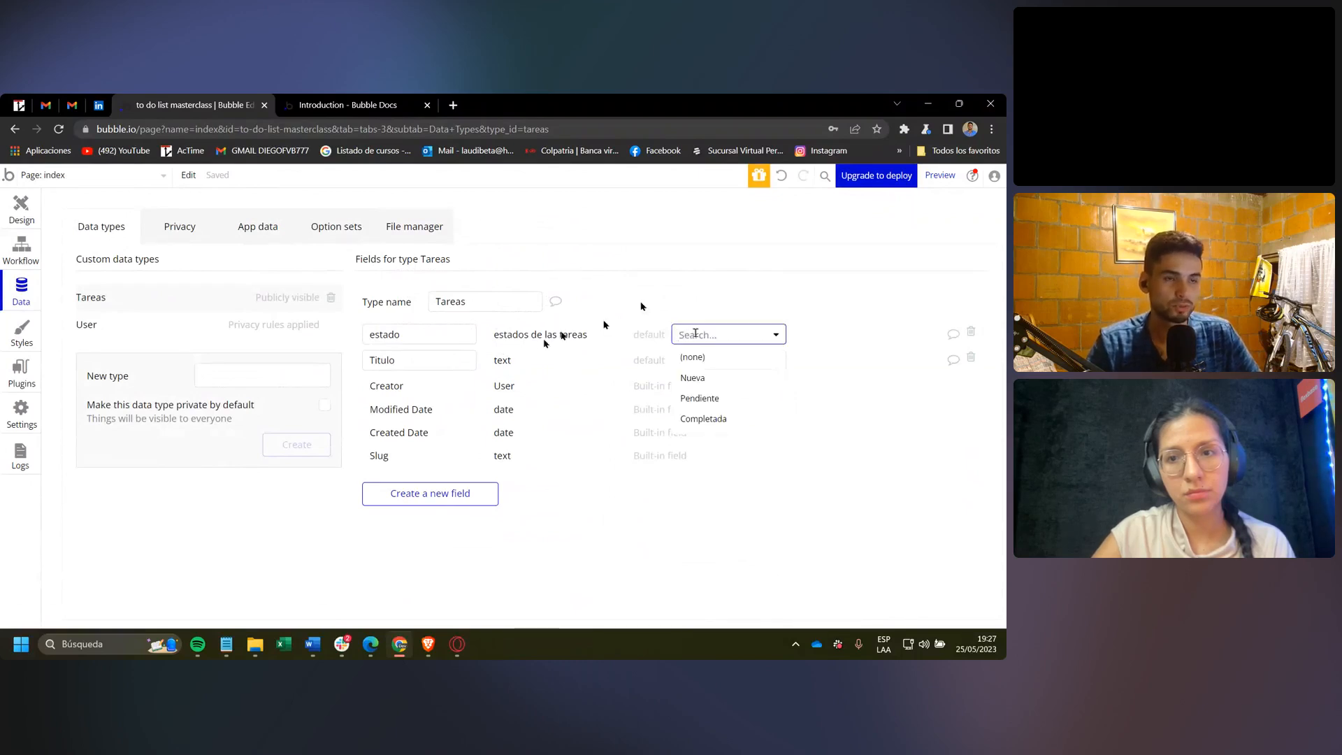
pyautogui.click(565, 336)
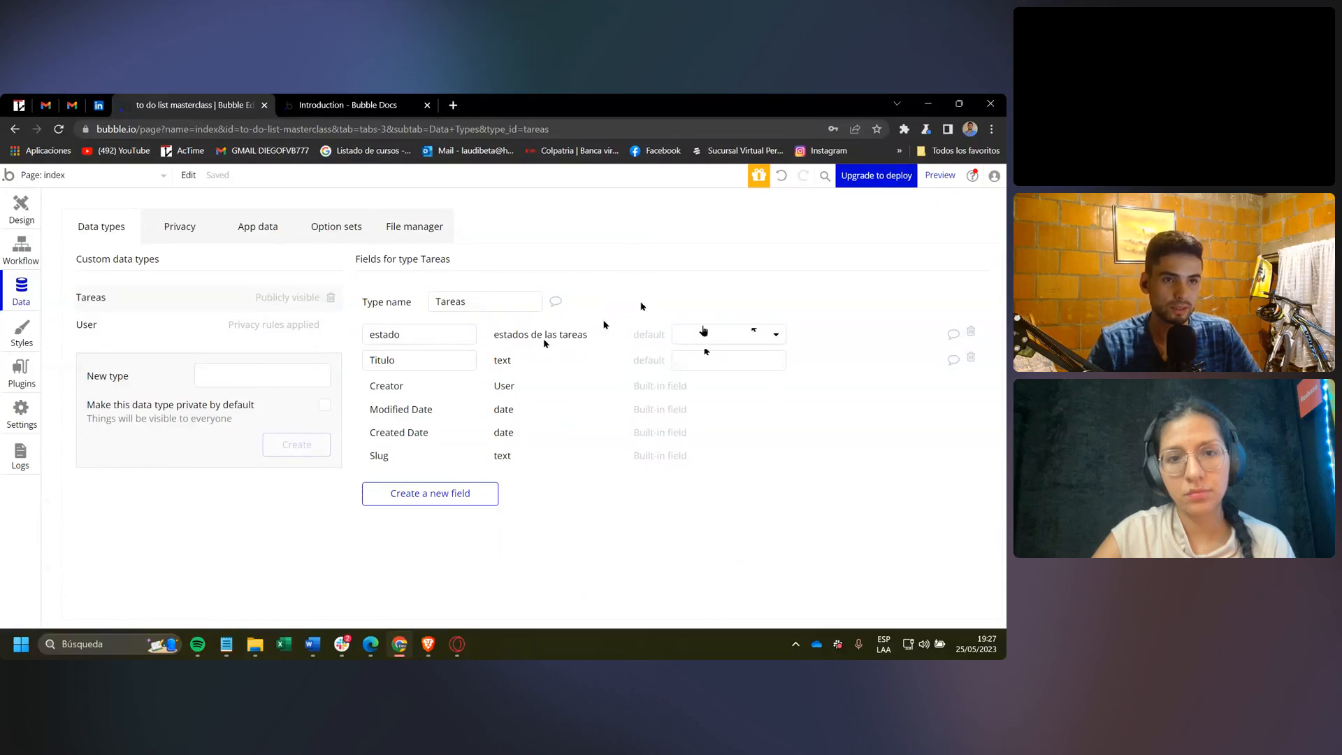
pyautogui.click(705, 332)
pyautogui.click(706, 332)
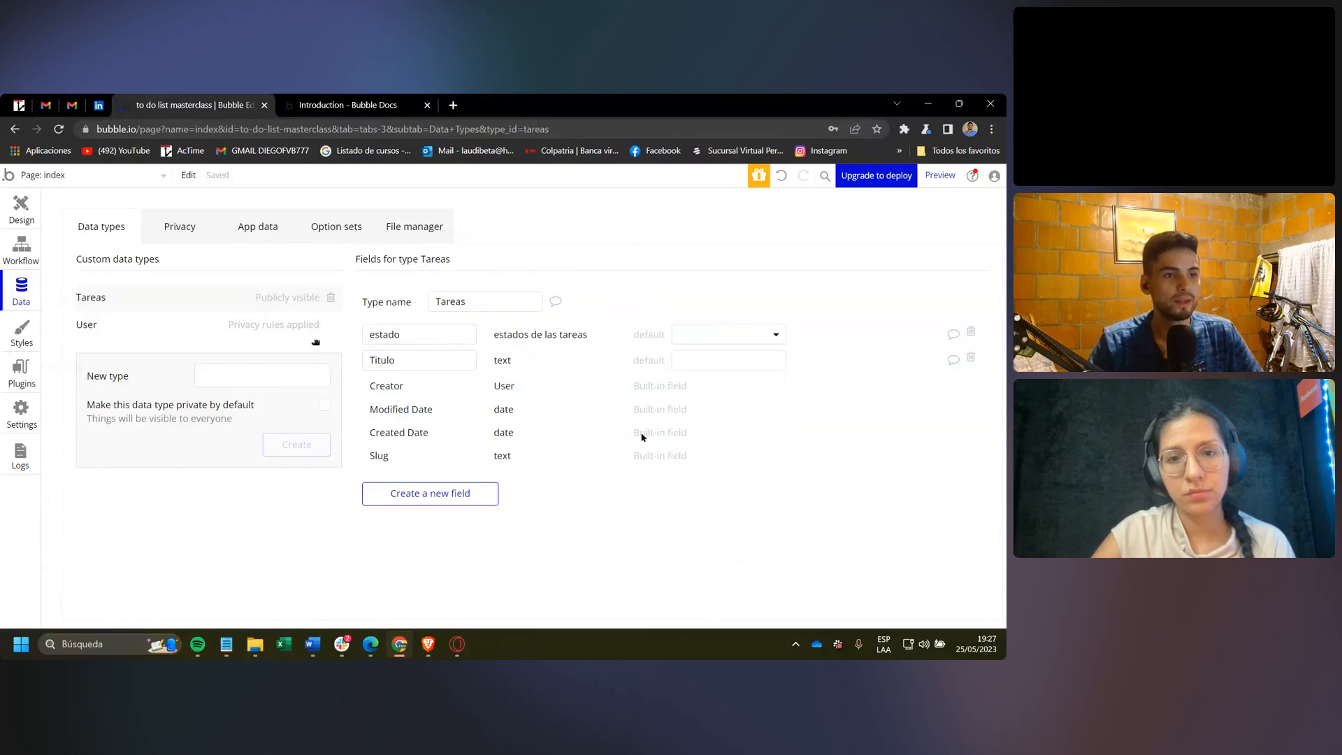
# Create a new field named "Completada" of type yes / no for the Tareas data type.
pyautogui.click(450, 493)
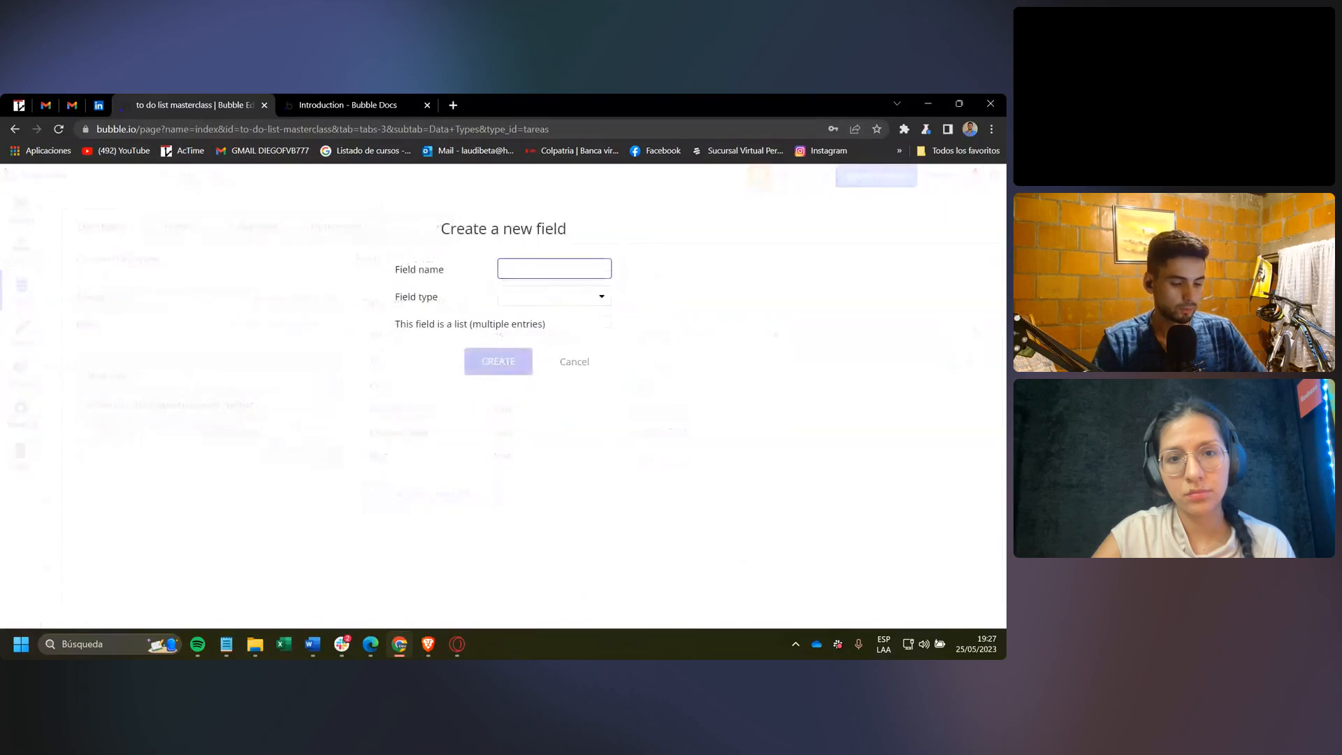
pyautogui.write('Comple')
pyautogui.press('BackSpace')
pyautogui.press('BackSpace')
pyautogui.press('BackSpace')
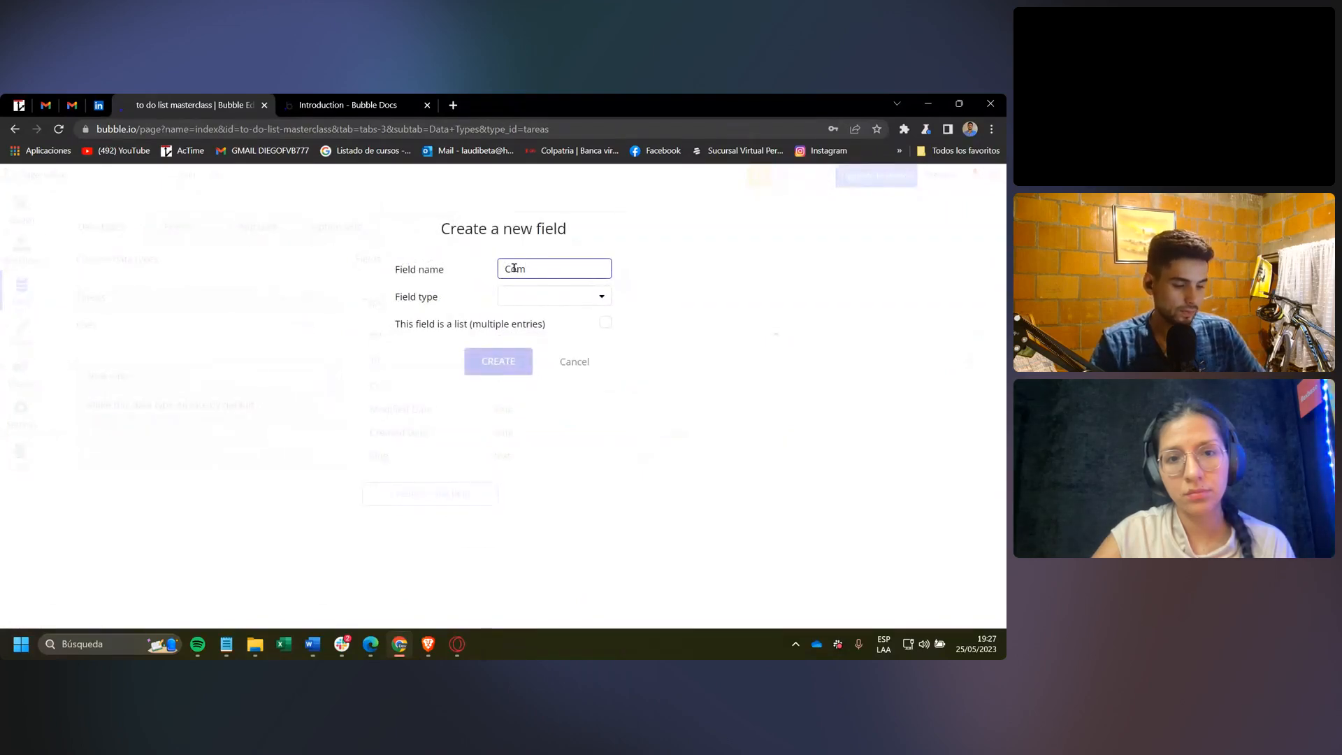
pyautogui.write('pletada')
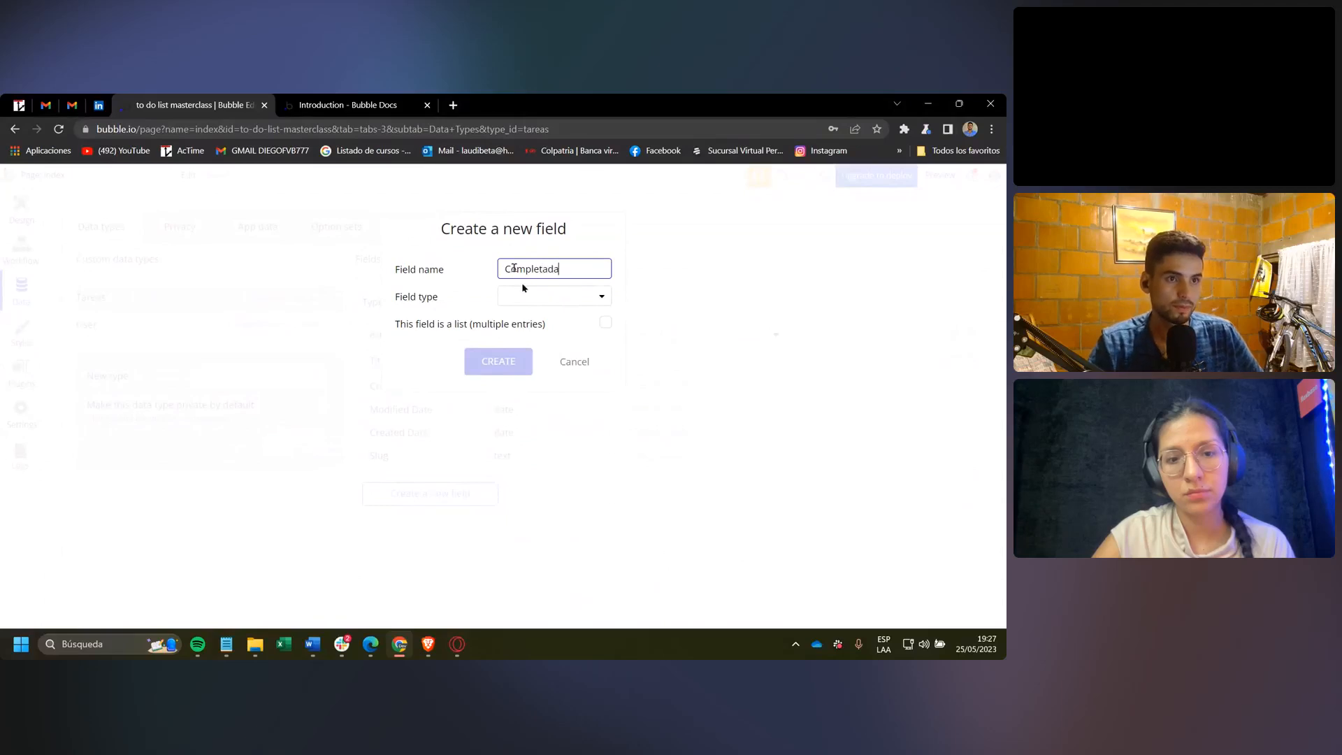
pyautogui.click(524, 295)
pyautogui.click(557, 443)
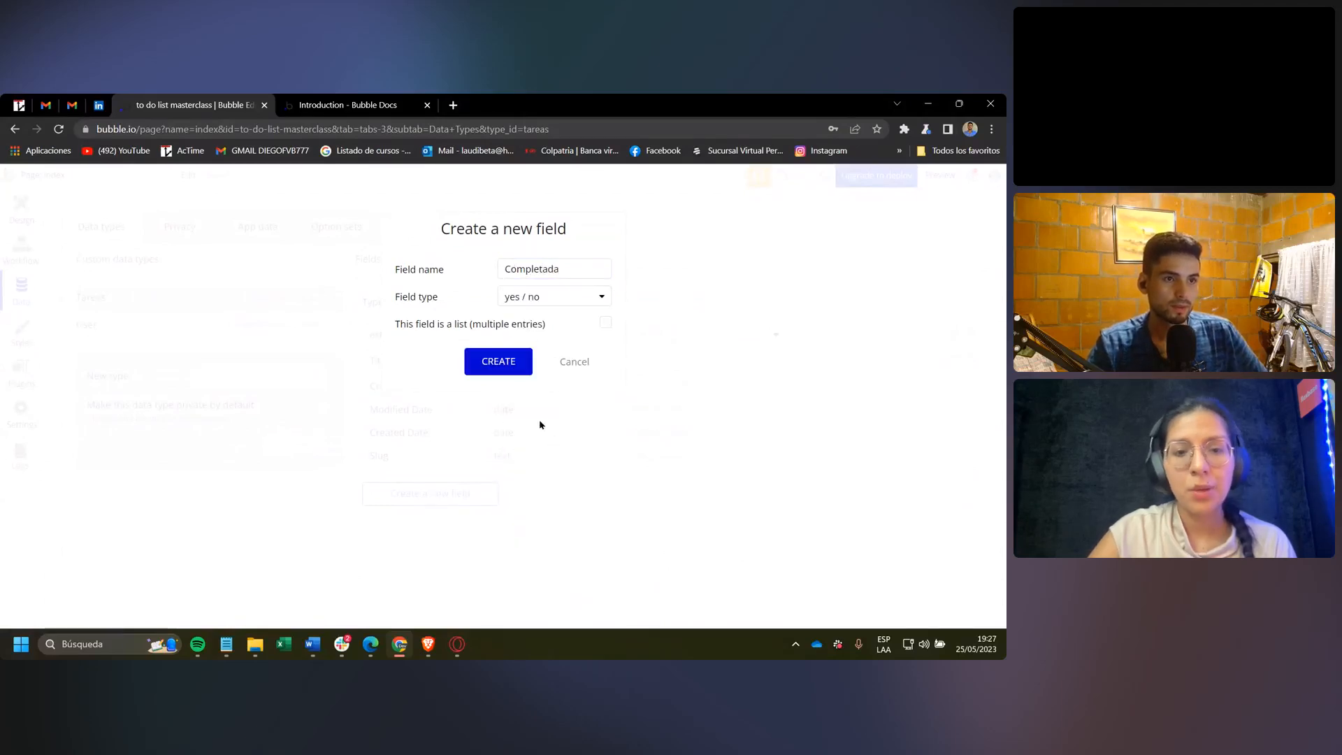
pyautogui.click(498, 361)
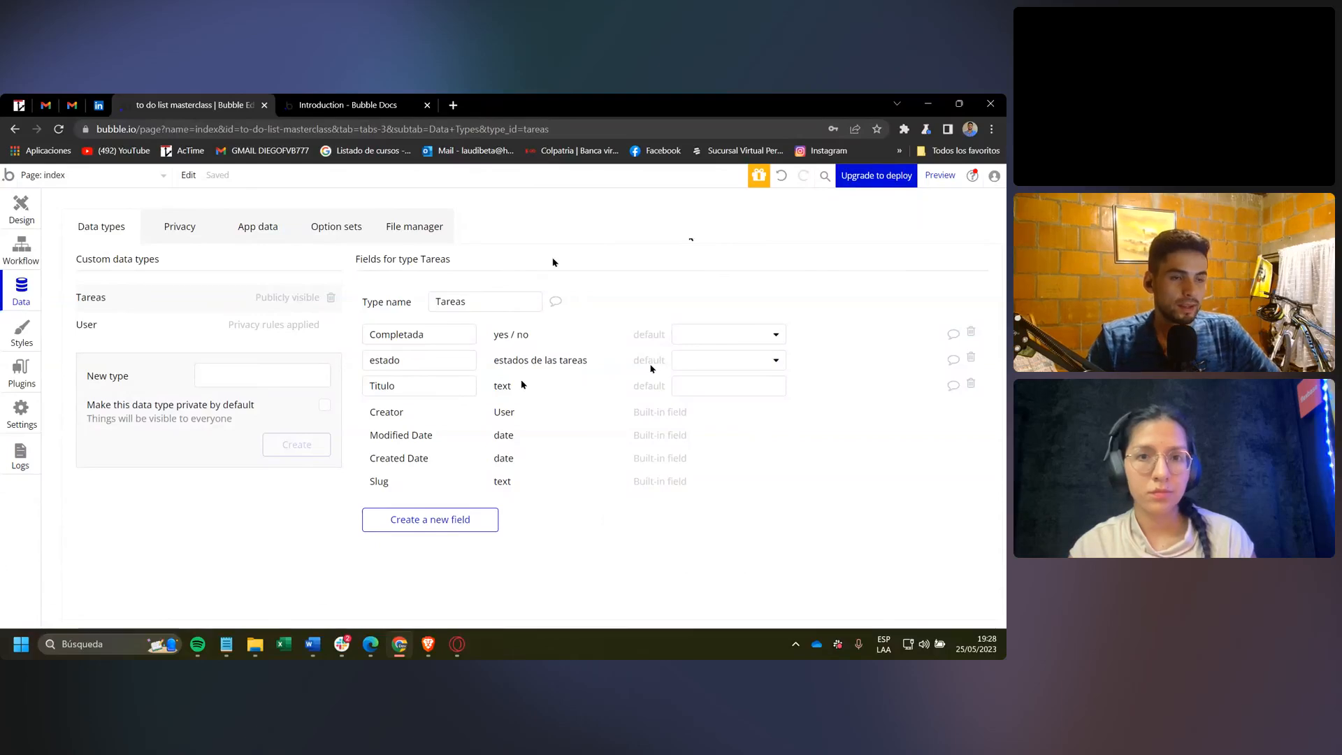
pyautogui.moveTo(448, 336); pyautogui.dragTo(395, 339)
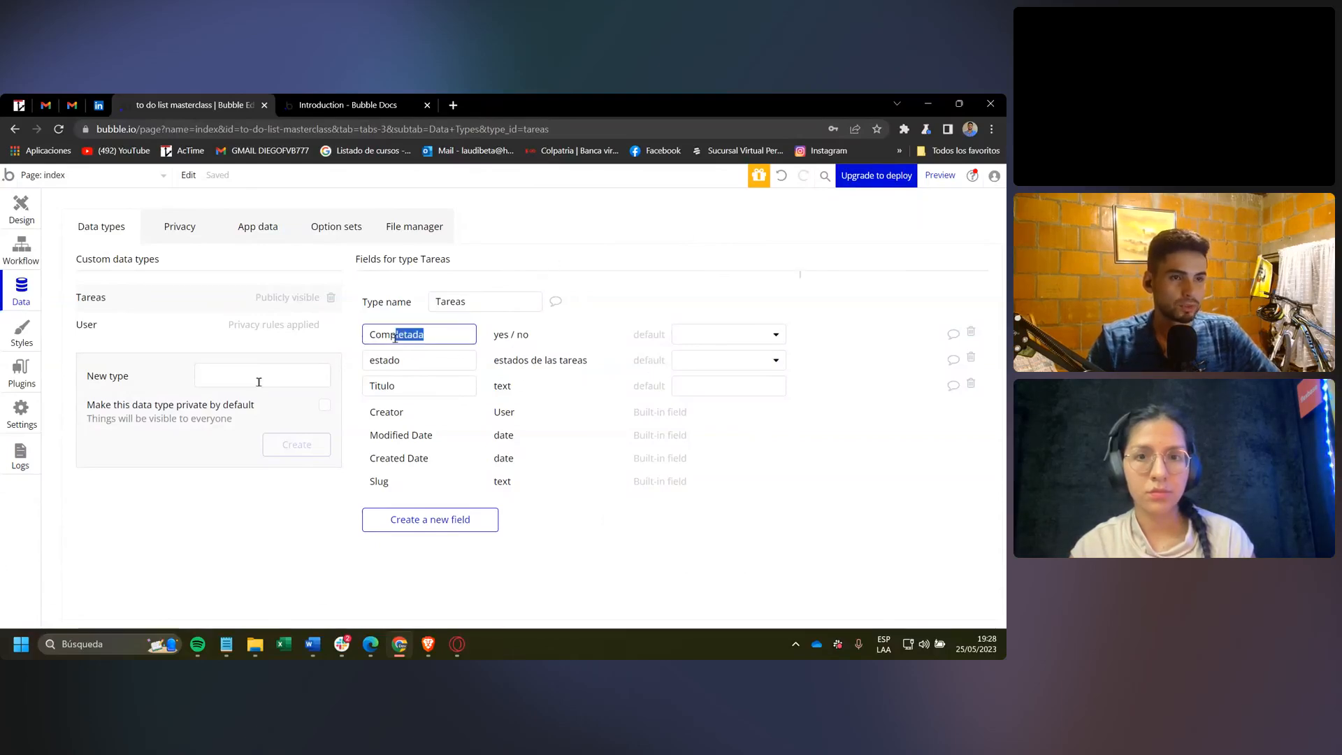
pyautogui.click(511, 337)
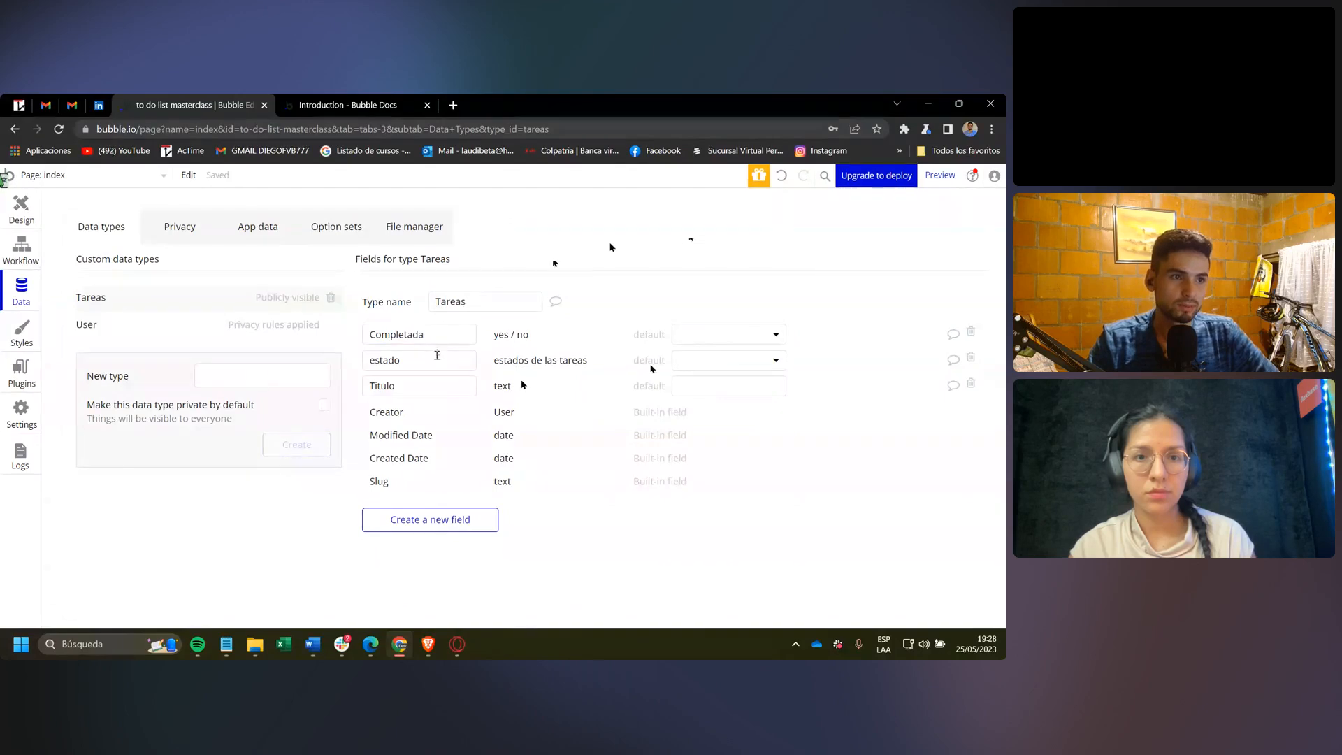
pyautogui.click(437, 356)
pyautogui.click(429, 390)
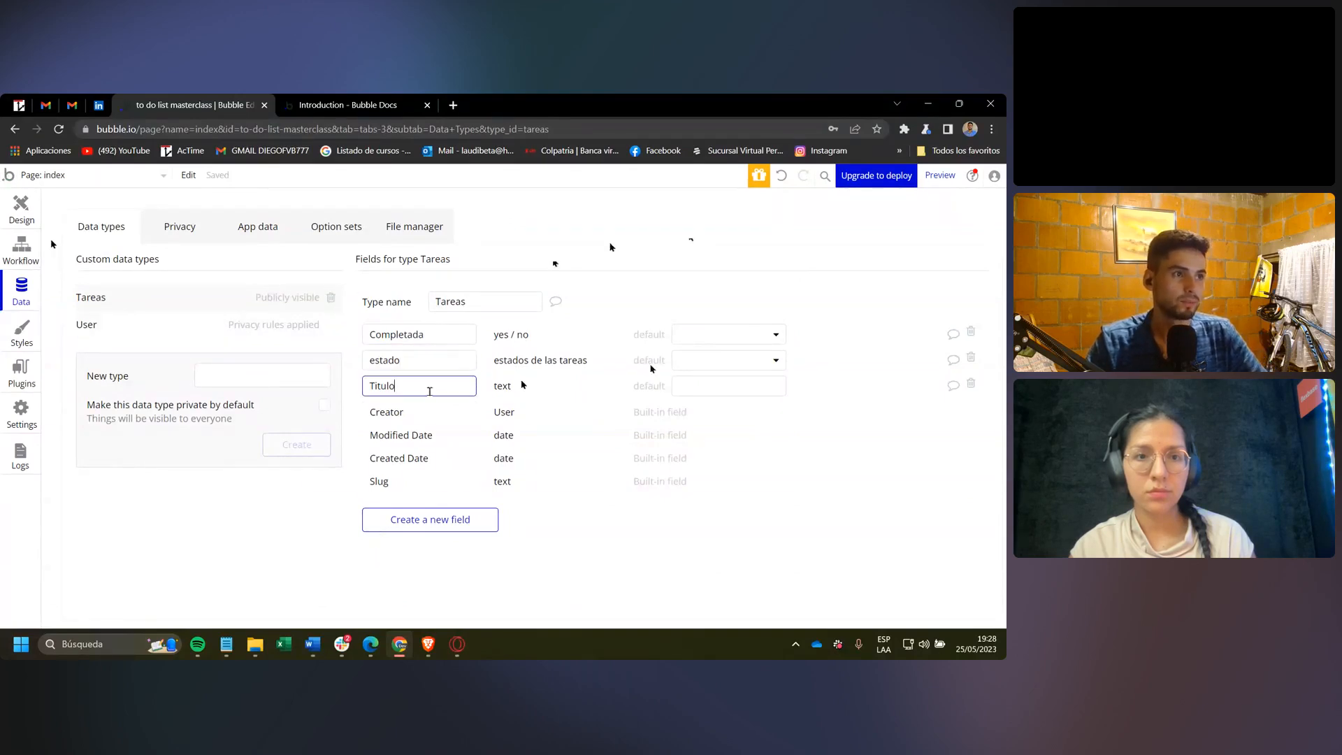
# Return to the design view of the index page and look over the list of the app's pages.
pyautogui.click(28, 217)
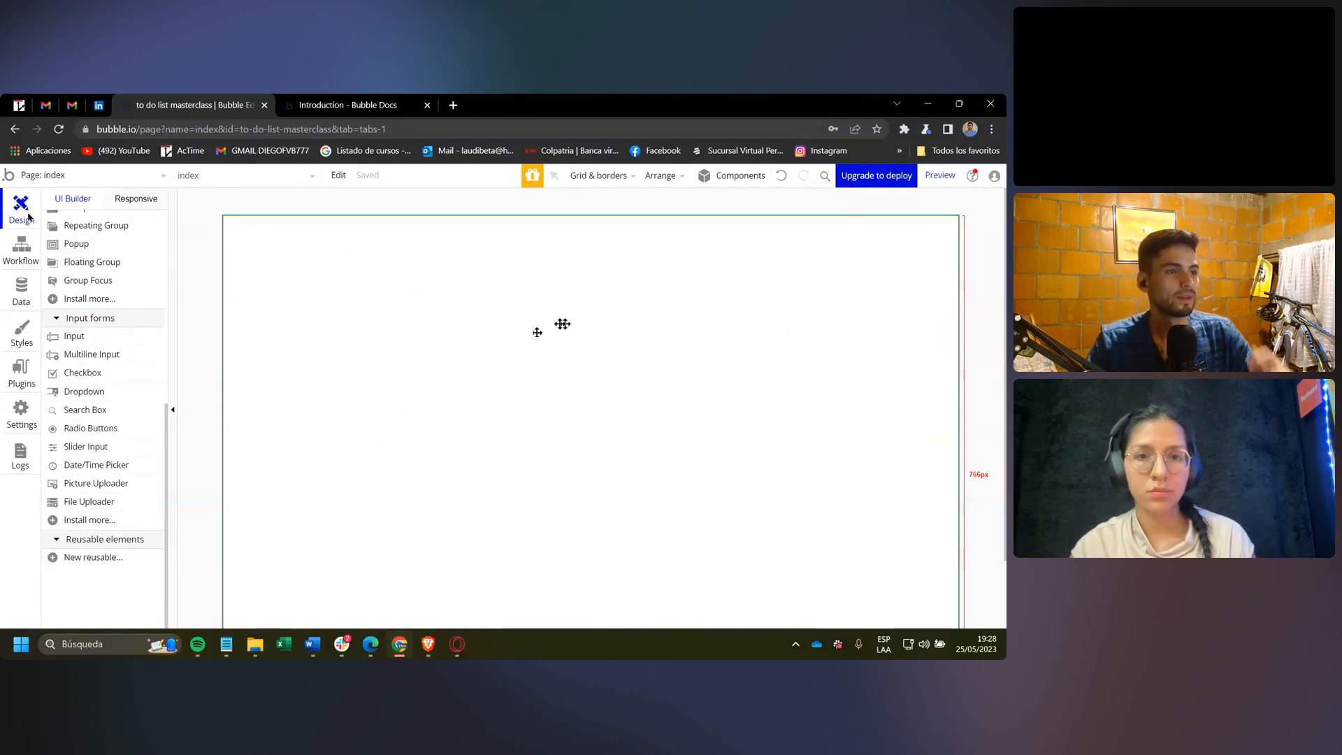
pyautogui.scroll(5, 129, 291)
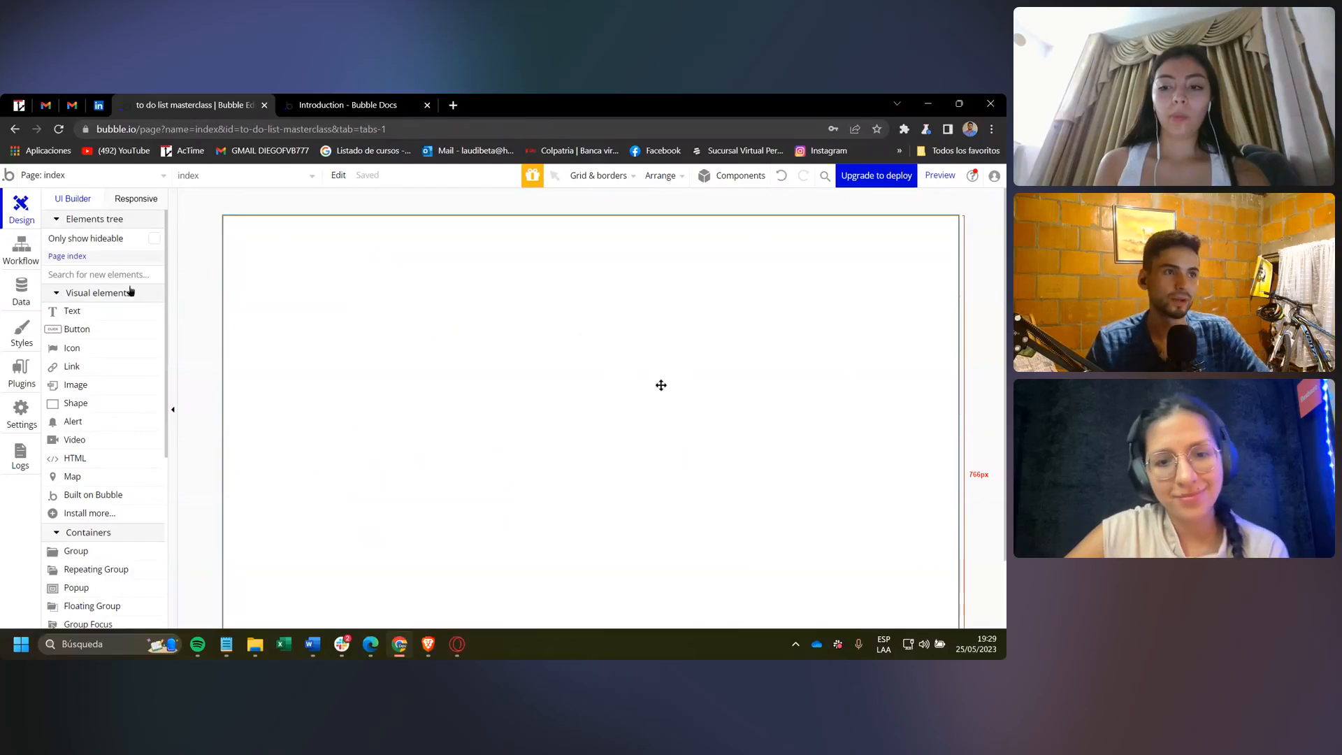
pyautogui.click(144, 176)
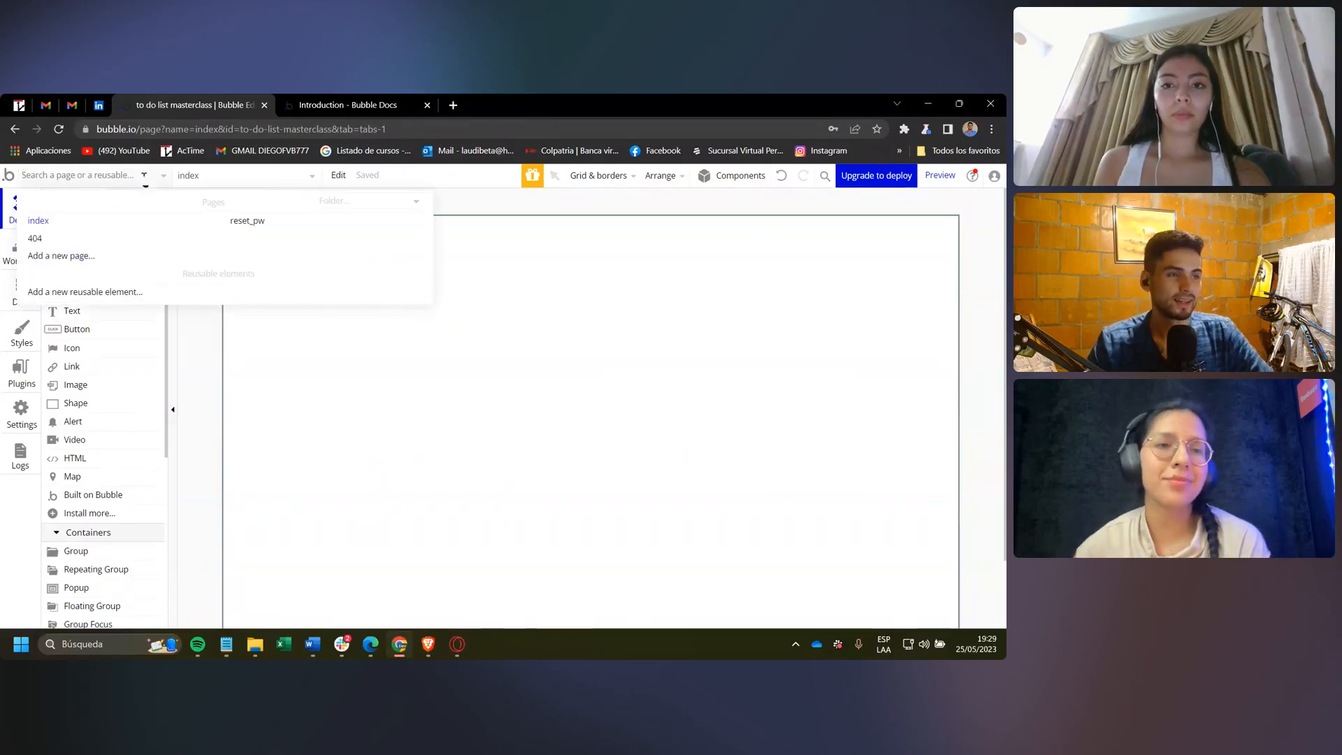
pyautogui.click(159, 179)
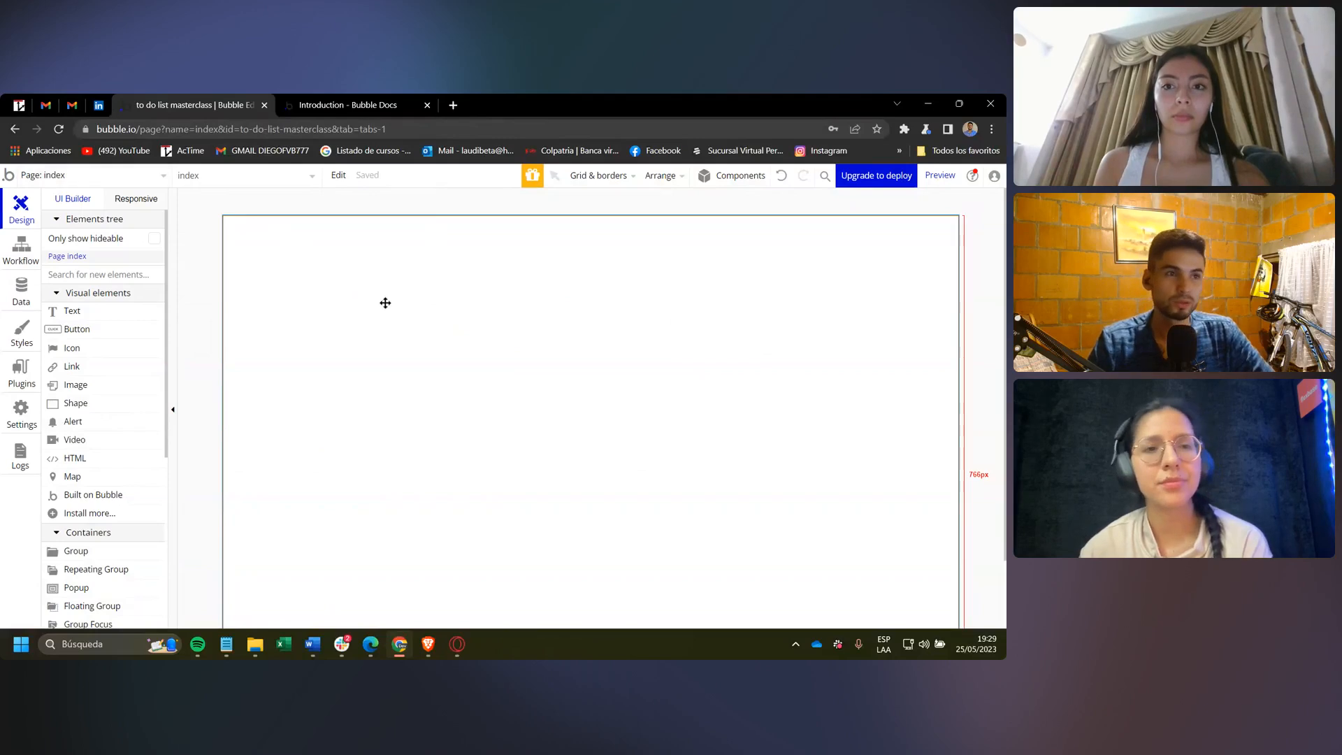
pyautogui.click(141, 176)
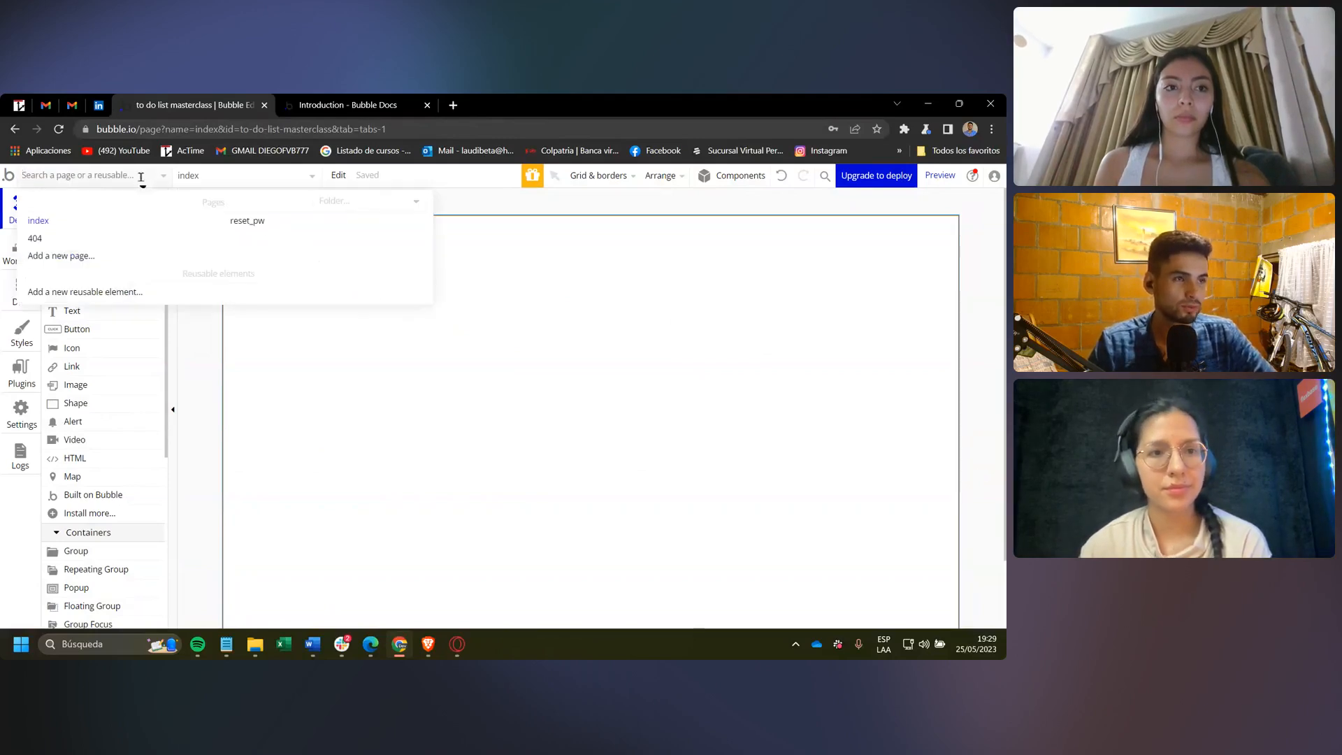
pyautogui.click(144, 183)
# Open the index page's property editor, move it further left over the canvas, and view its page title setting.
pyautogui.doubleClick(518, 344)
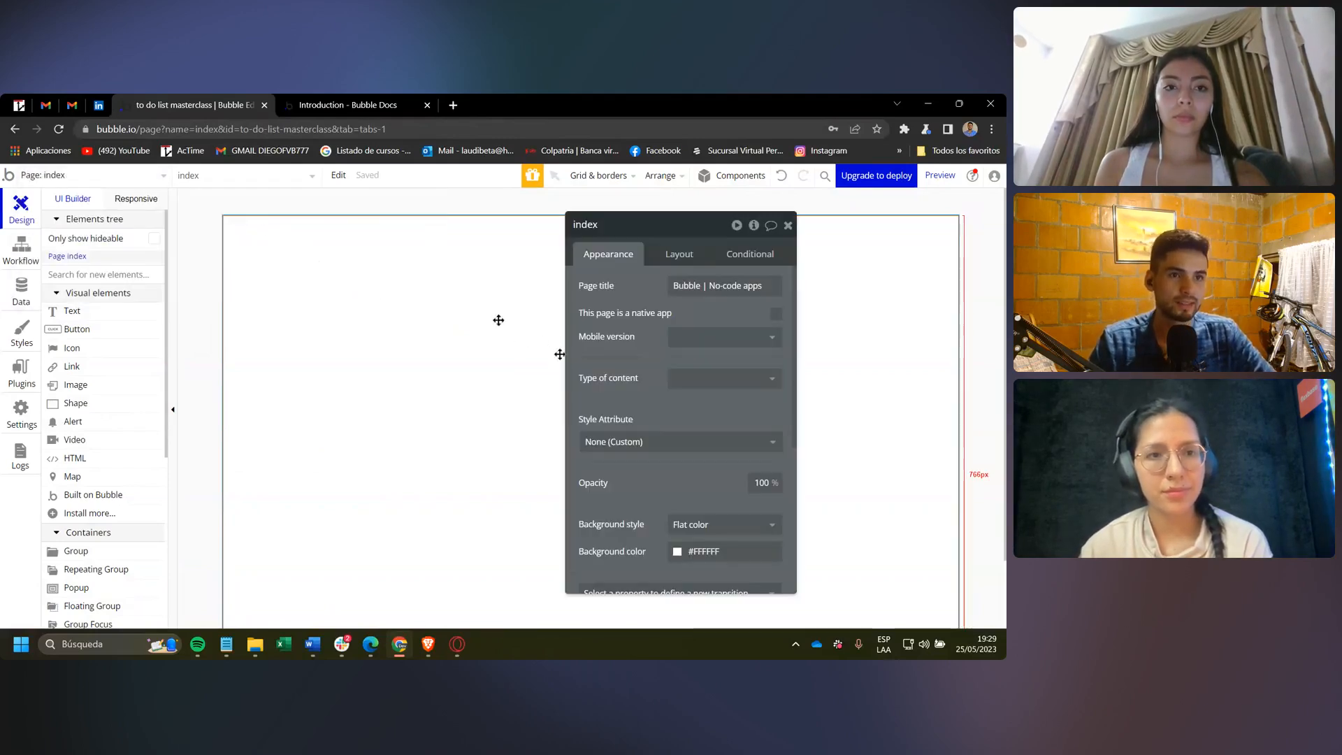
pyautogui.moveTo(657, 226); pyautogui.dragTo(566, 232)
pyautogui.click(677, 293)
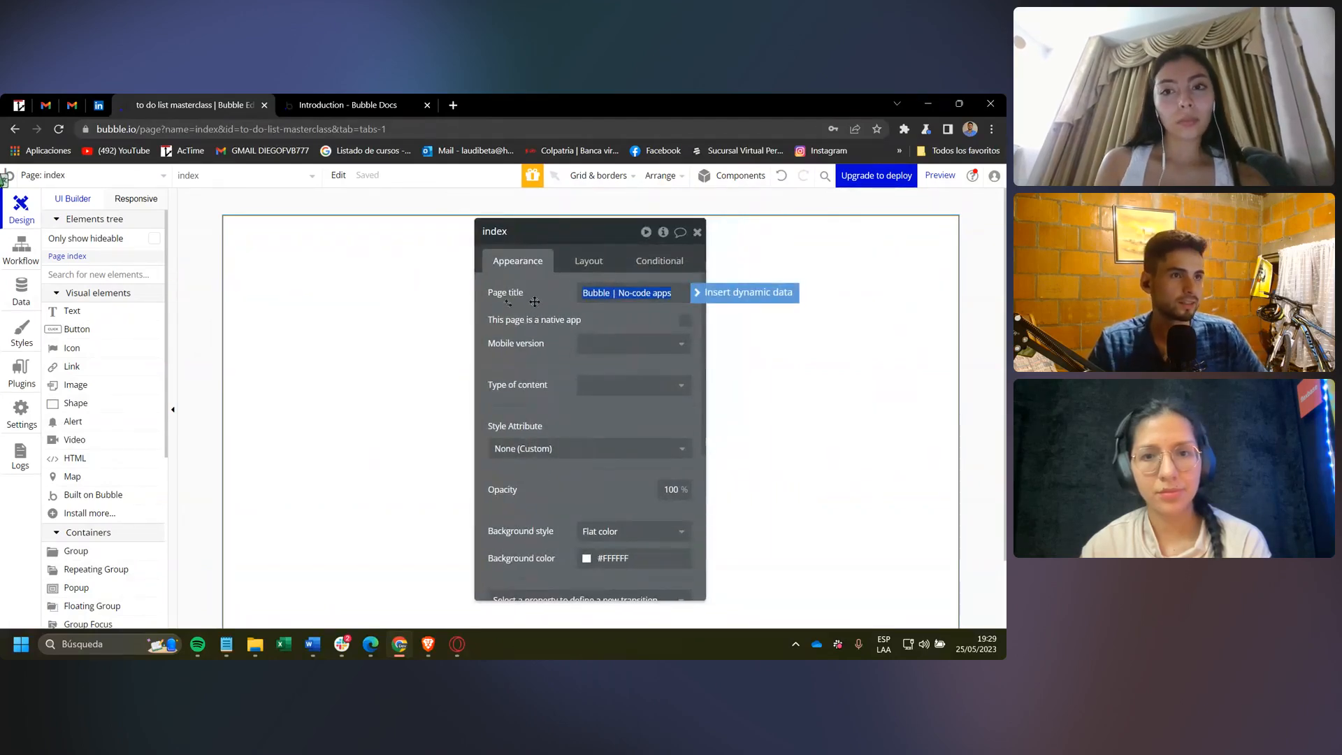
pyautogui.moveTo(531, 316); pyautogui.dragTo(450, 319)
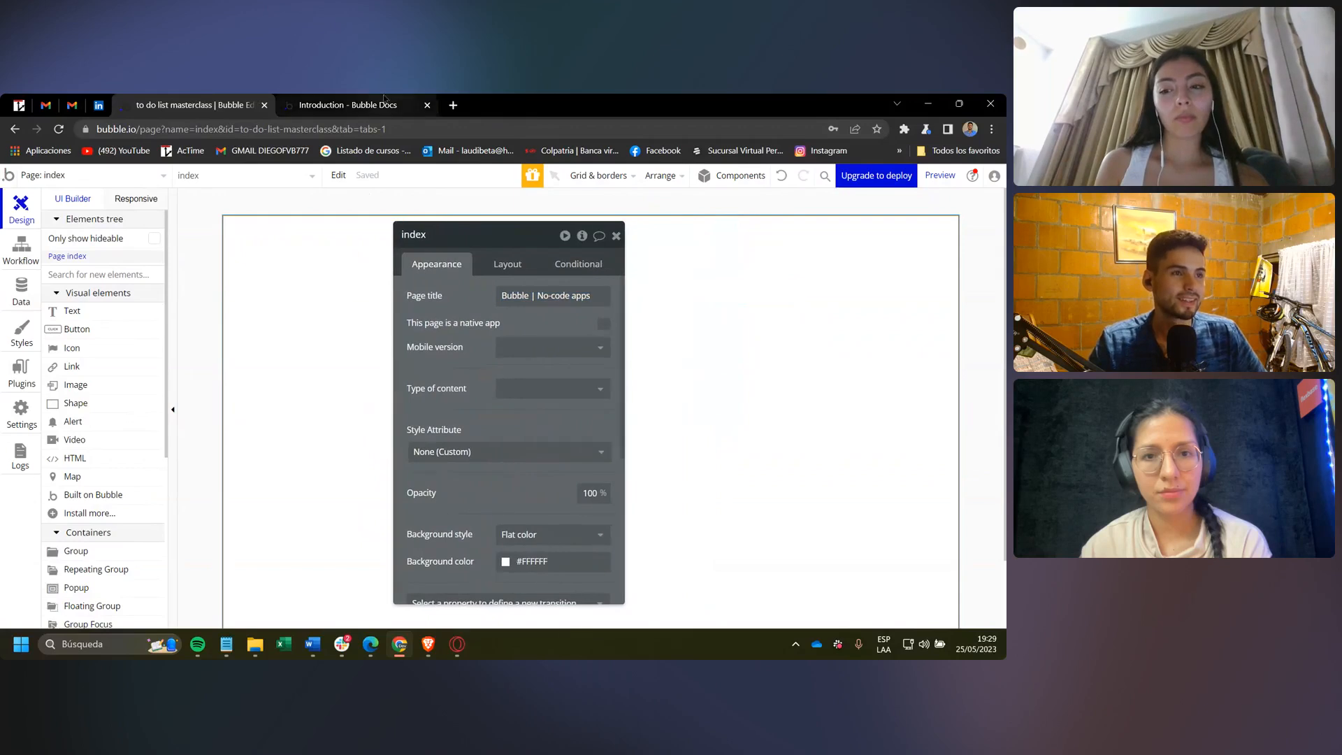
pyautogui.click(384, 102)
pyautogui.click(197, 103)
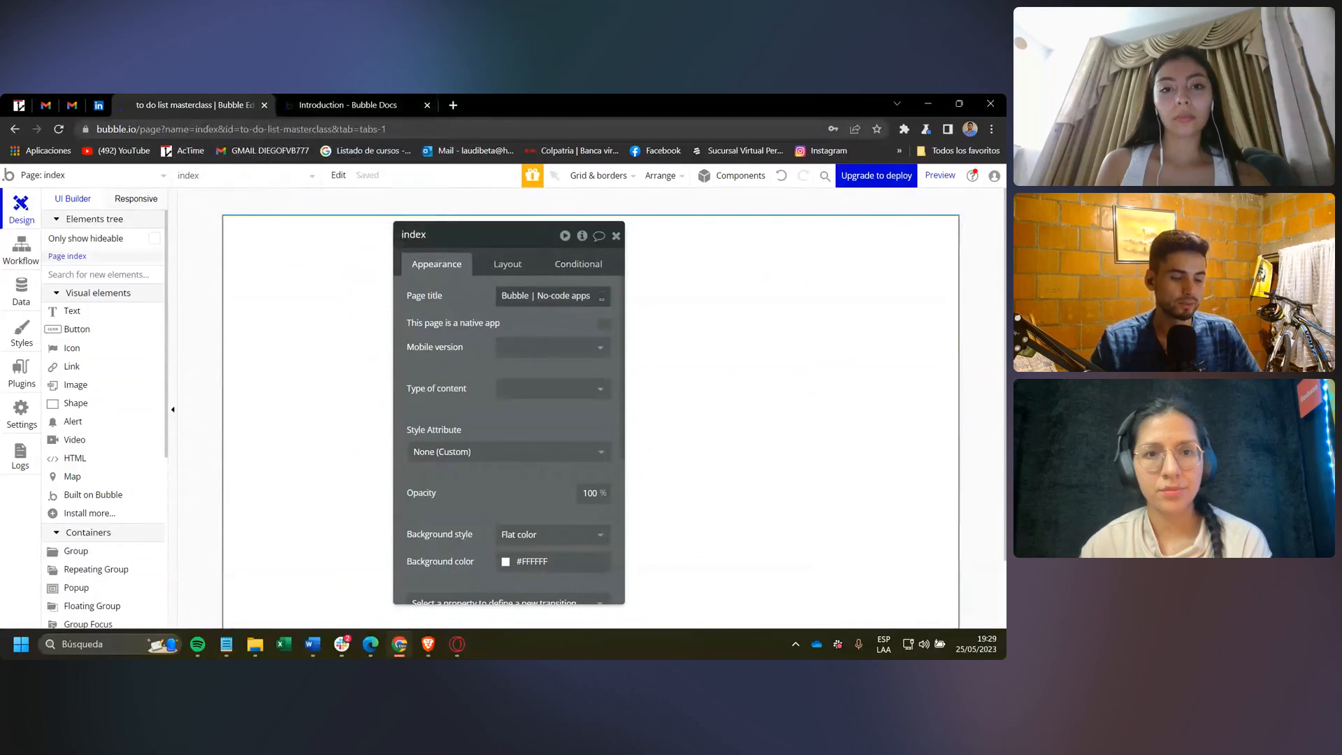
# Set the index page's title to "To do list" and move its property editor off the canvas.
pyautogui.click(600, 297)
pyautogui.write('To')
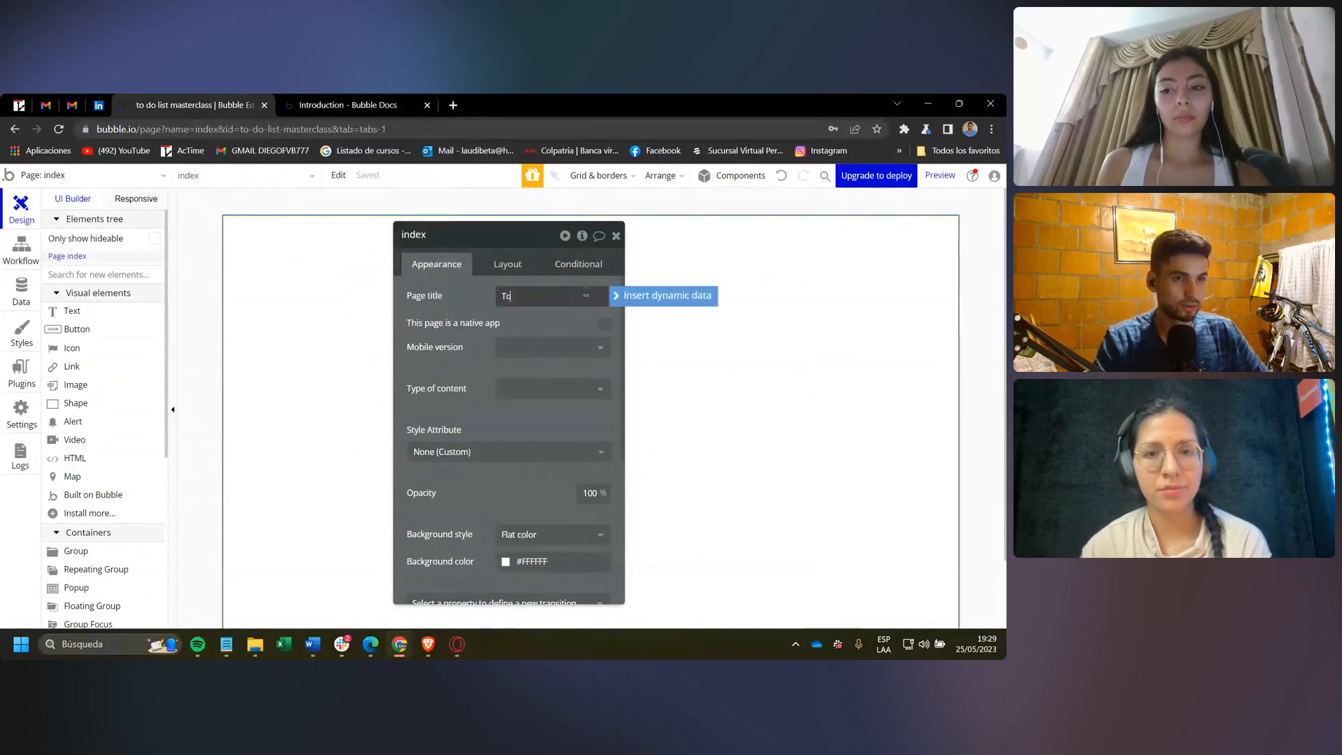
pyautogui.write(' do list')
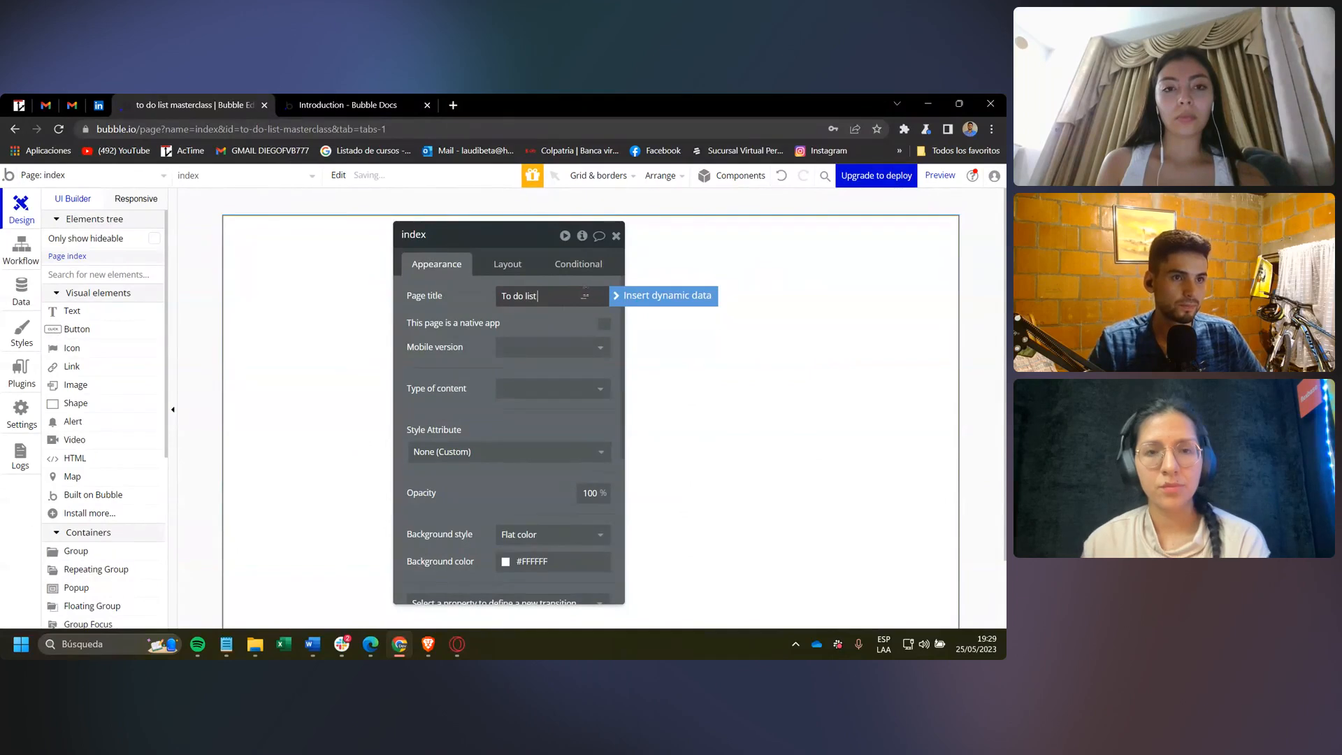
pyautogui.click(461, 309)
pyautogui.moveTo(461, 309); pyautogui.dragTo(97, 308)
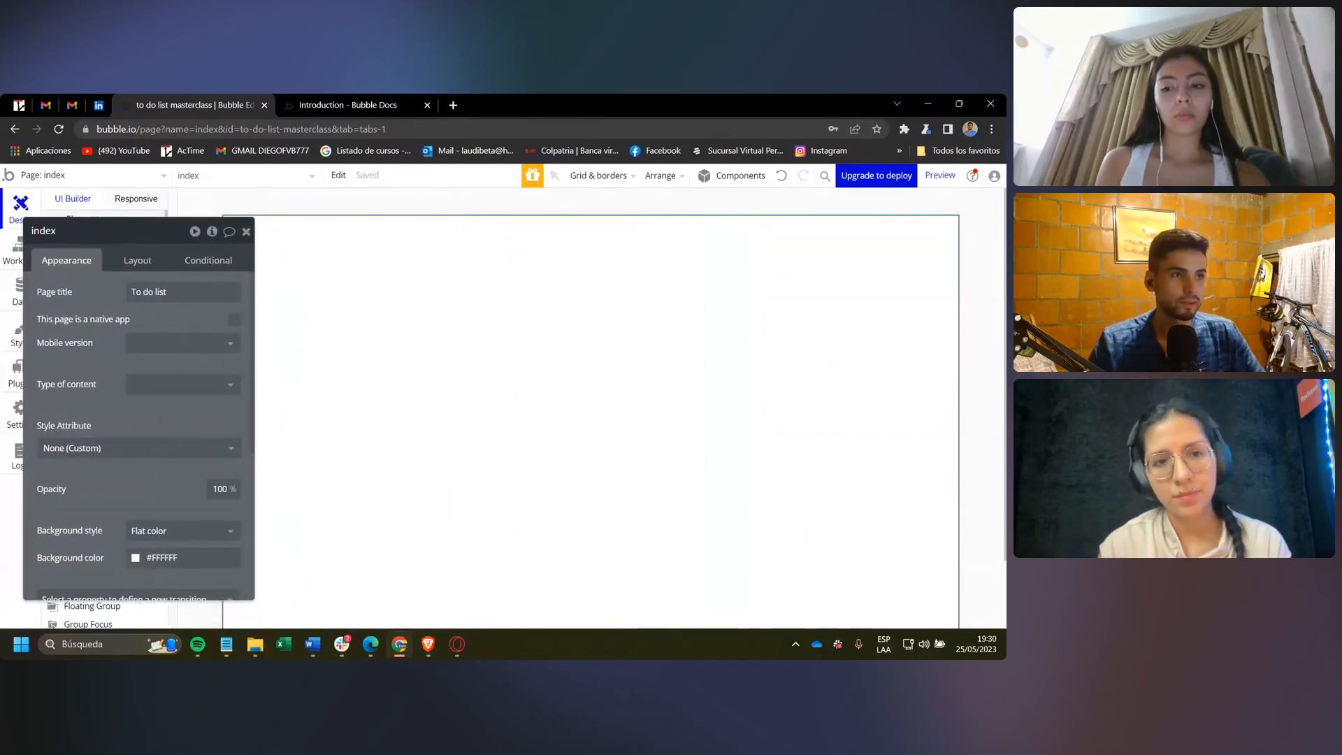
# View the index page's layout settings and check the available container layout options.
pyautogui.click(135, 266)
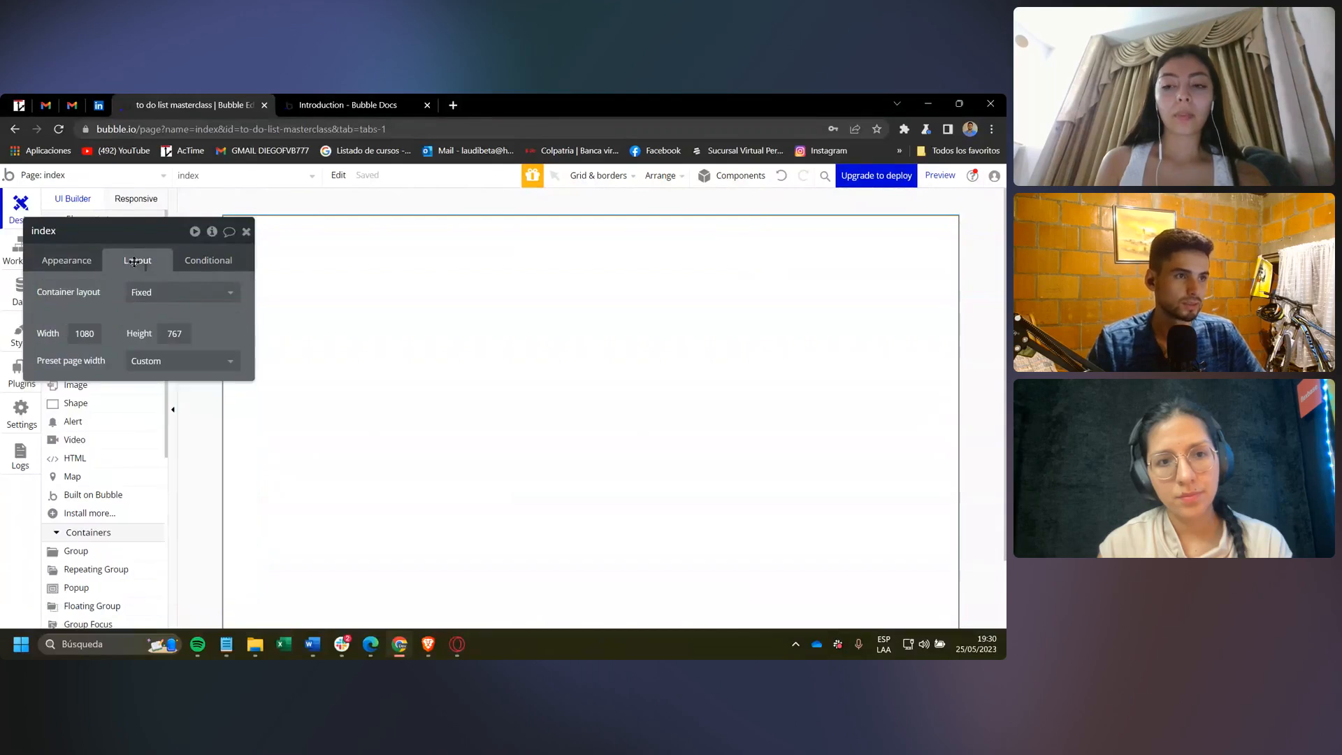
pyautogui.moveTo(96, 289)
pyautogui.mouseDown()
pyautogui.moveTo(86, 301)
pyautogui.moveTo(111, 388)
pyautogui.moveTo(96, 507)
pyautogui.moveTo(183, 329)
pyautogui.moveTo(107, 259)
pyautogui.moveTo(95, 296)
pyautogui.moveTo(105, 288)
pyautogui.mouseUp()
pyautogui.click(87, 482)
pyautogui.click(132, 255)
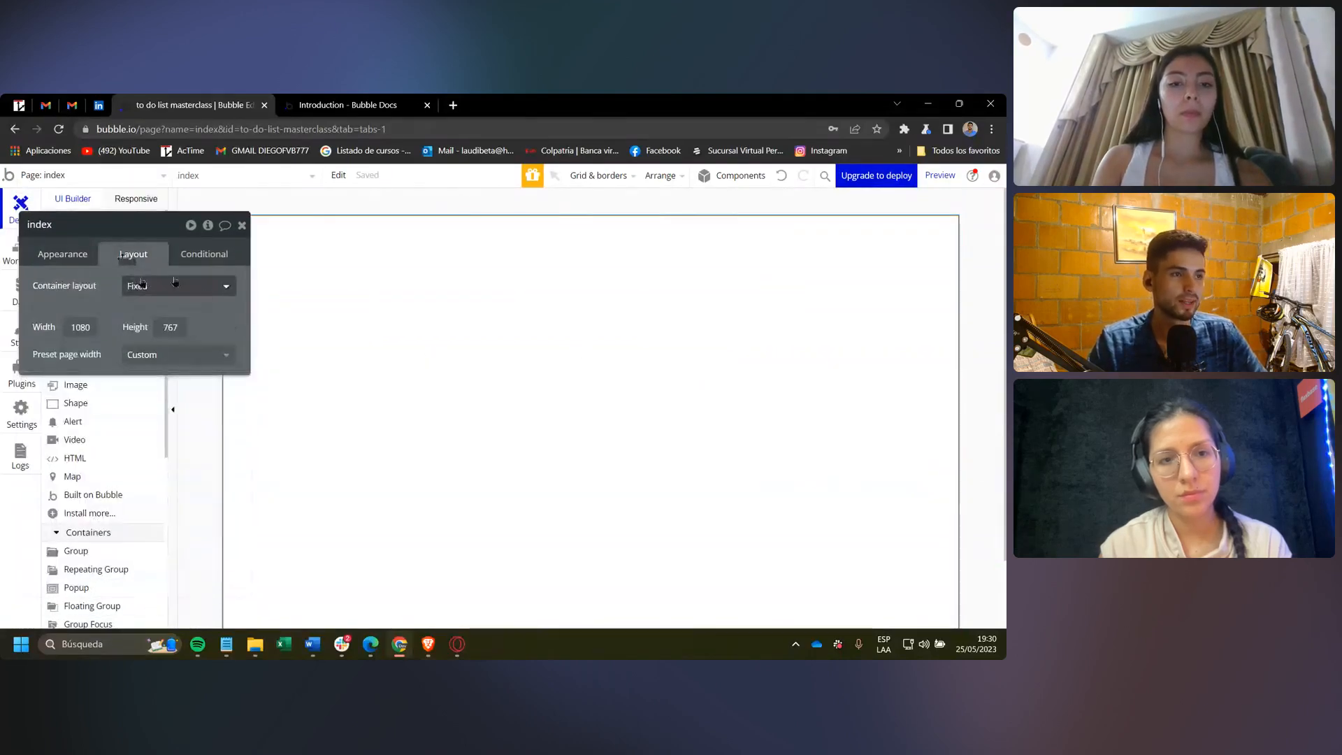
pyautogui.click(151, 287)
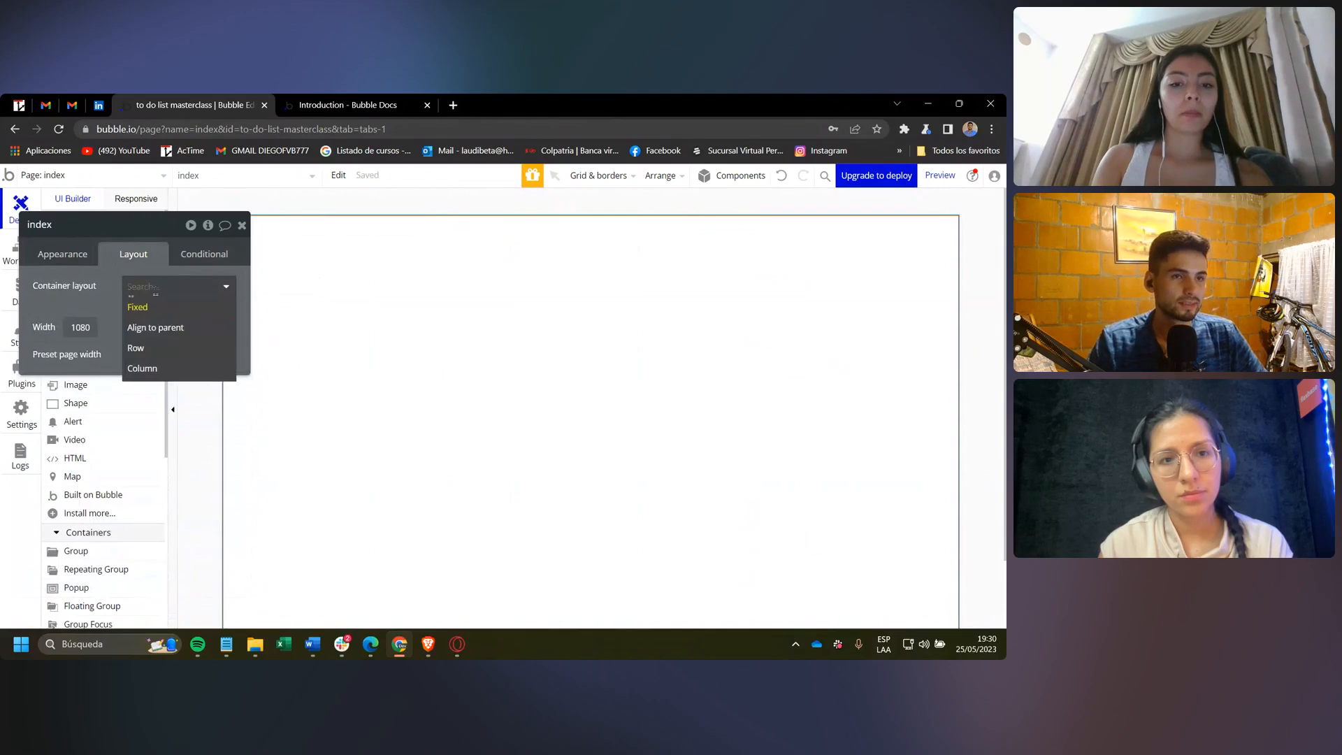
pyautogui.click(103, 292)
pyautogui.moveTo(107, 292); pyautogui.dragTo(214, 275)
# Place a trial text element on the index page, move it to another spot, and delete it.
pyautogui.click(78, 315)
pyautogui.moveTo(414, 283); pyautogui.dragTo(558, 364)
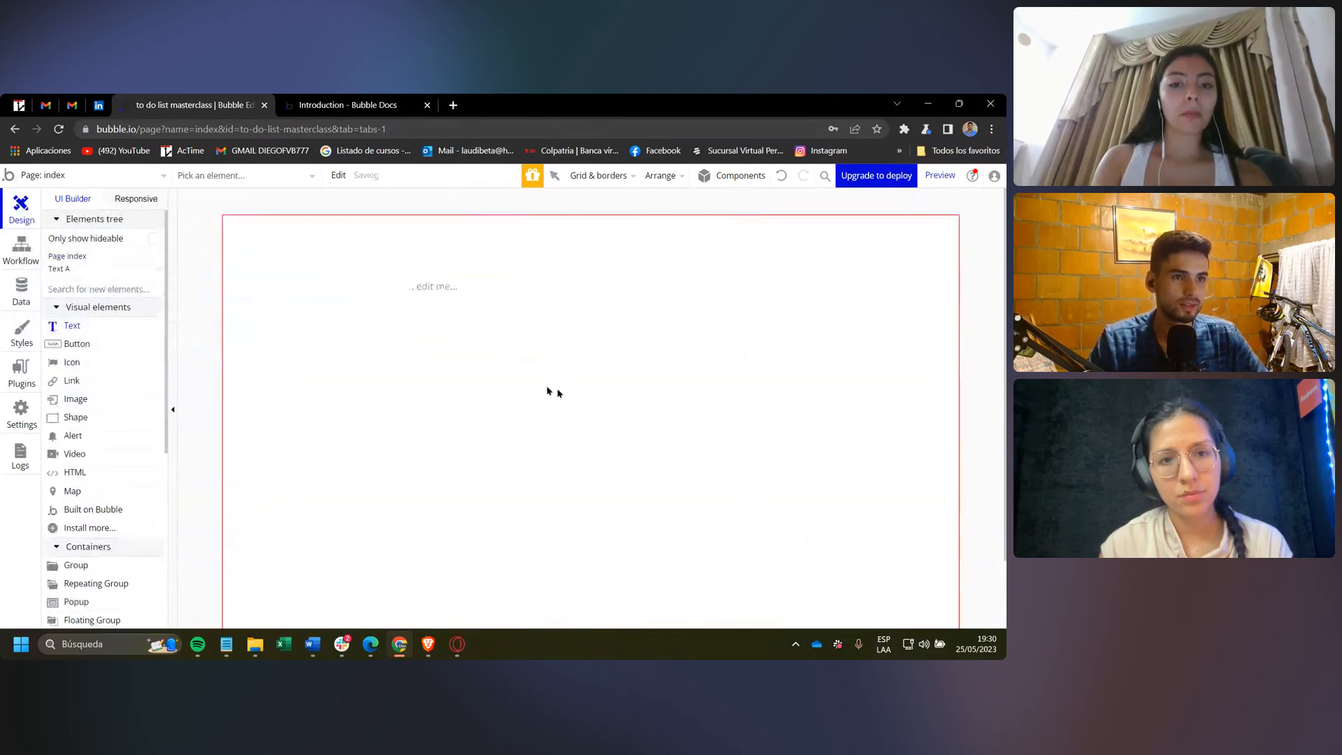
pyautogui.moveTo(497, 321)
pyautogui.mouseDown()
pyautogui.moveTo(677, 348)
pyautogui.moveTo(532, 464)
pyautogui.moveTo(863, 494)
pyautogui.moveTo(779, 351)
pyautogui.moveTo(405, 510)
pyautogui.moveTo(778, 319)
pyautogui.moveTo(669, 379)
pyautogui.mouseUp()
pyautogui.press('Delete')
# Set the index page's container layout to Row and reposition its property editor.
pyautogui.doubleClick(384, 289)
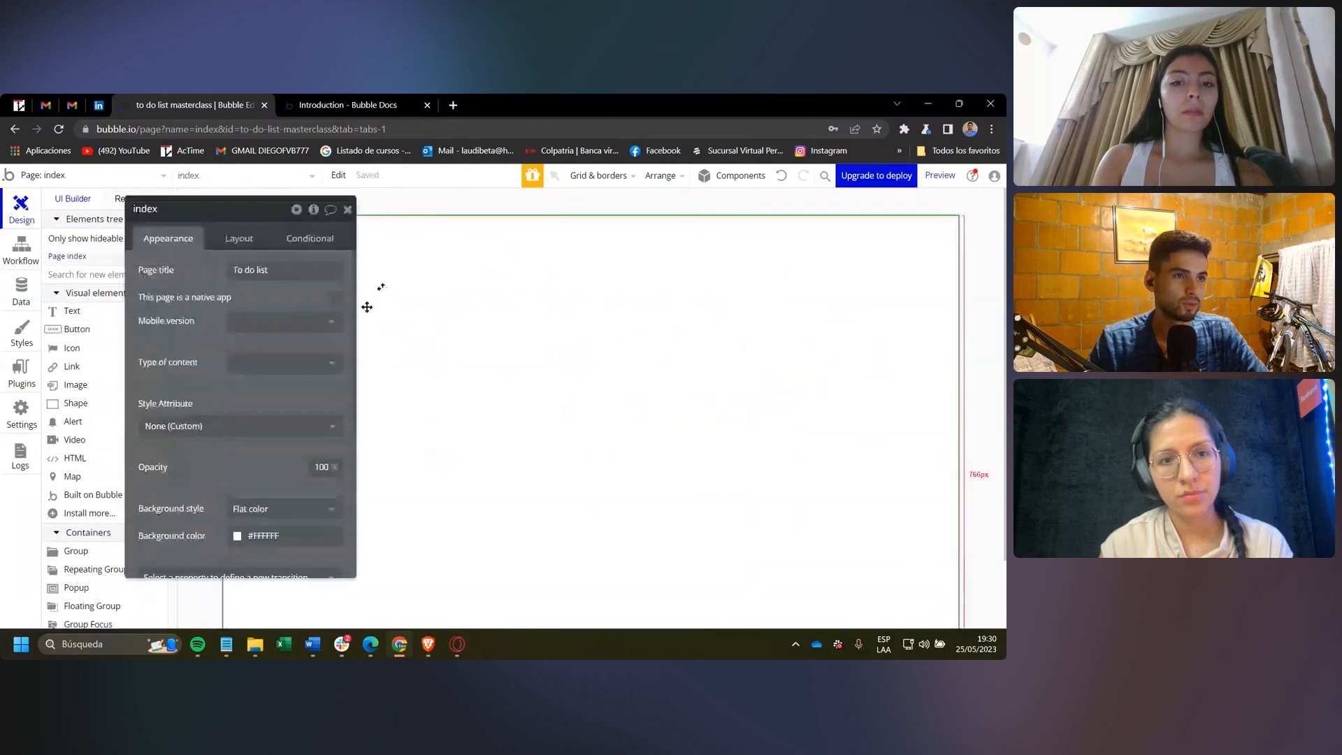
pyautogui.click(238, 238)
pyautogui.click(302, 271)
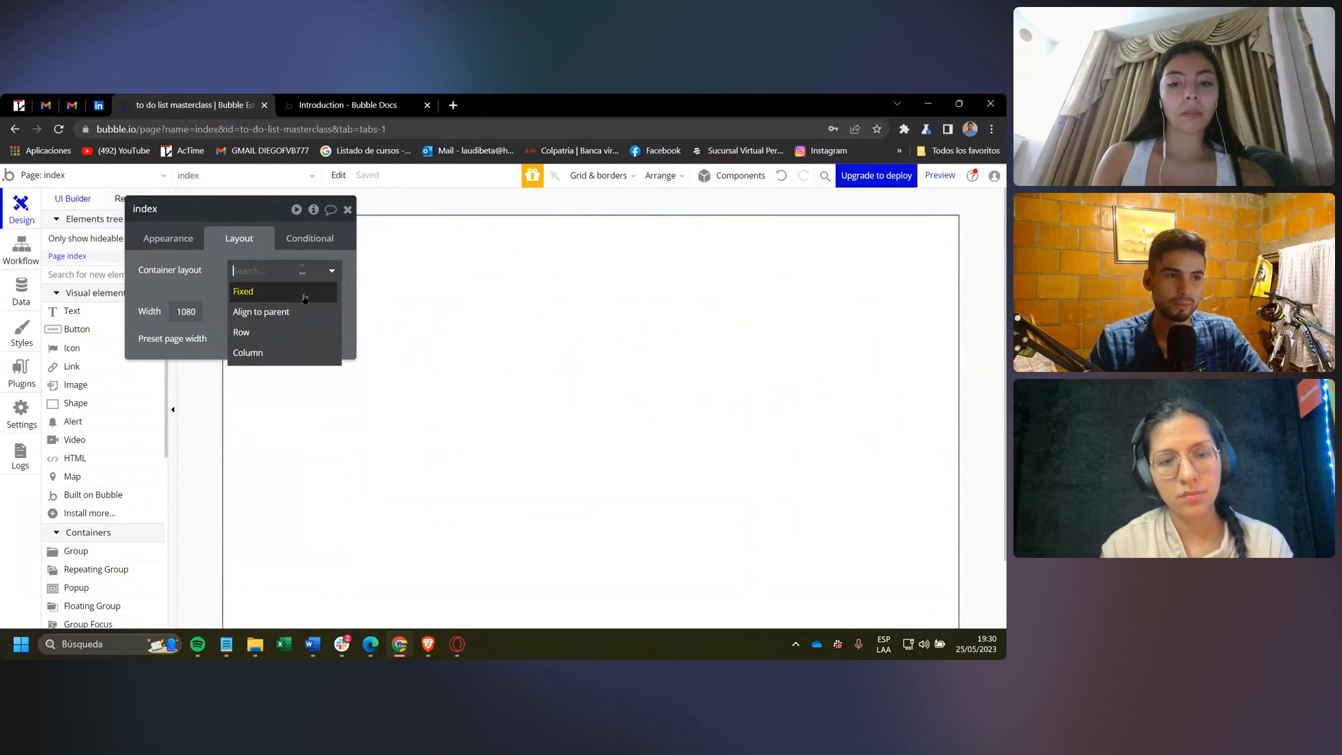
pyautogui.click(293, 332)
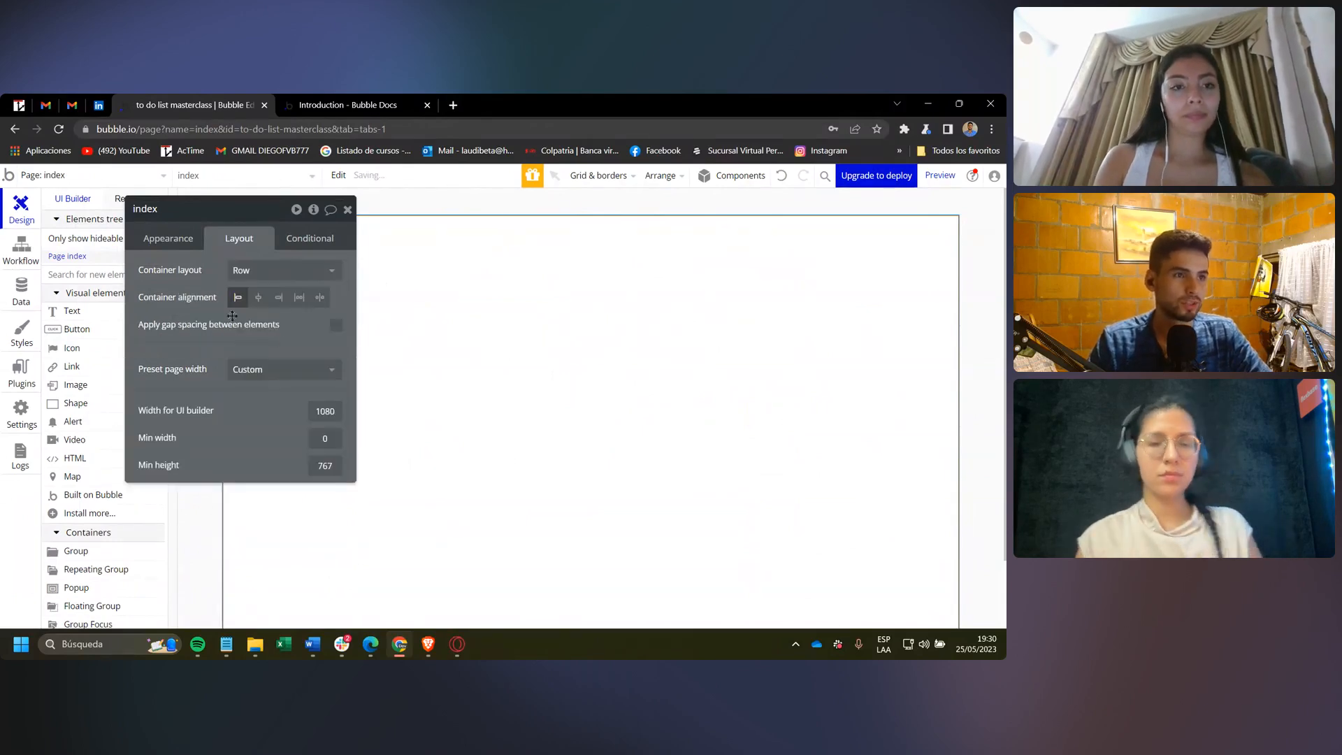
pyautogui.moveTo(192, 323); pyautogui.dragTo(180, 345)
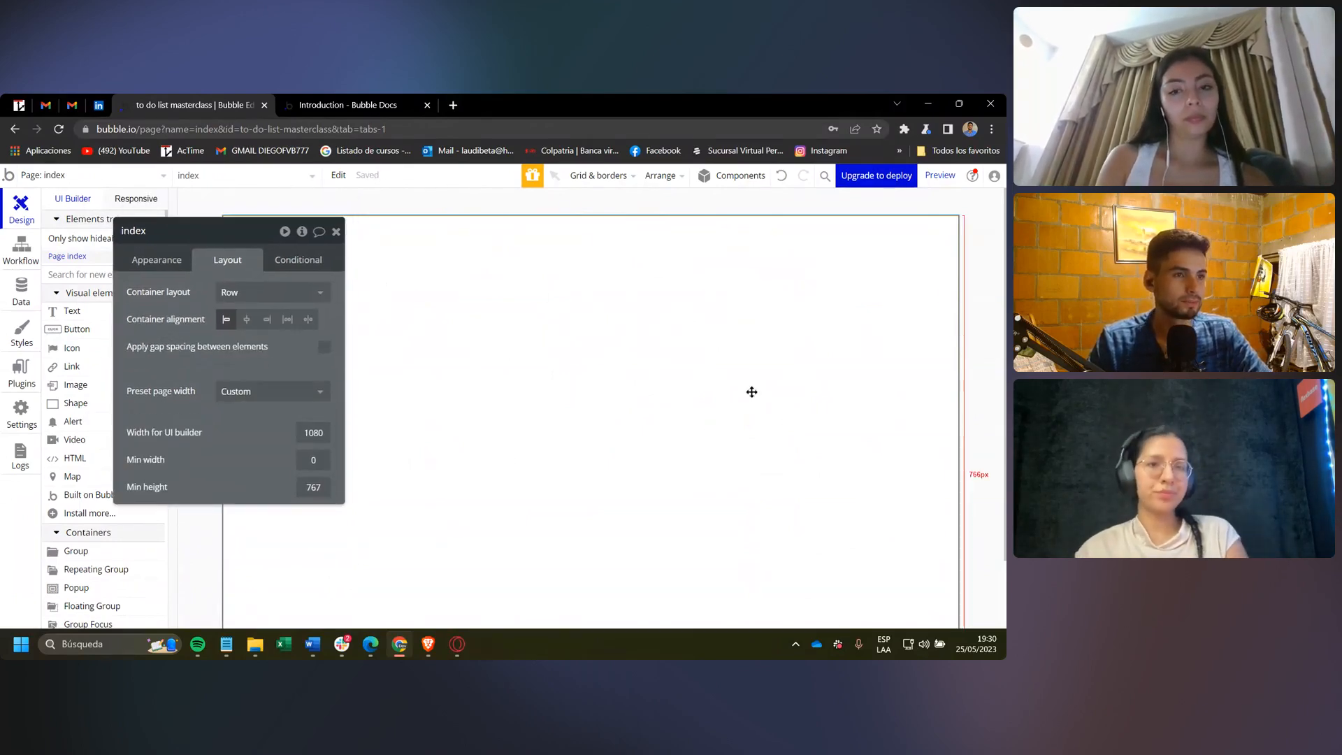
pyautogui.moveTo(260, 357); pyautogui.dragTo(360, 348)
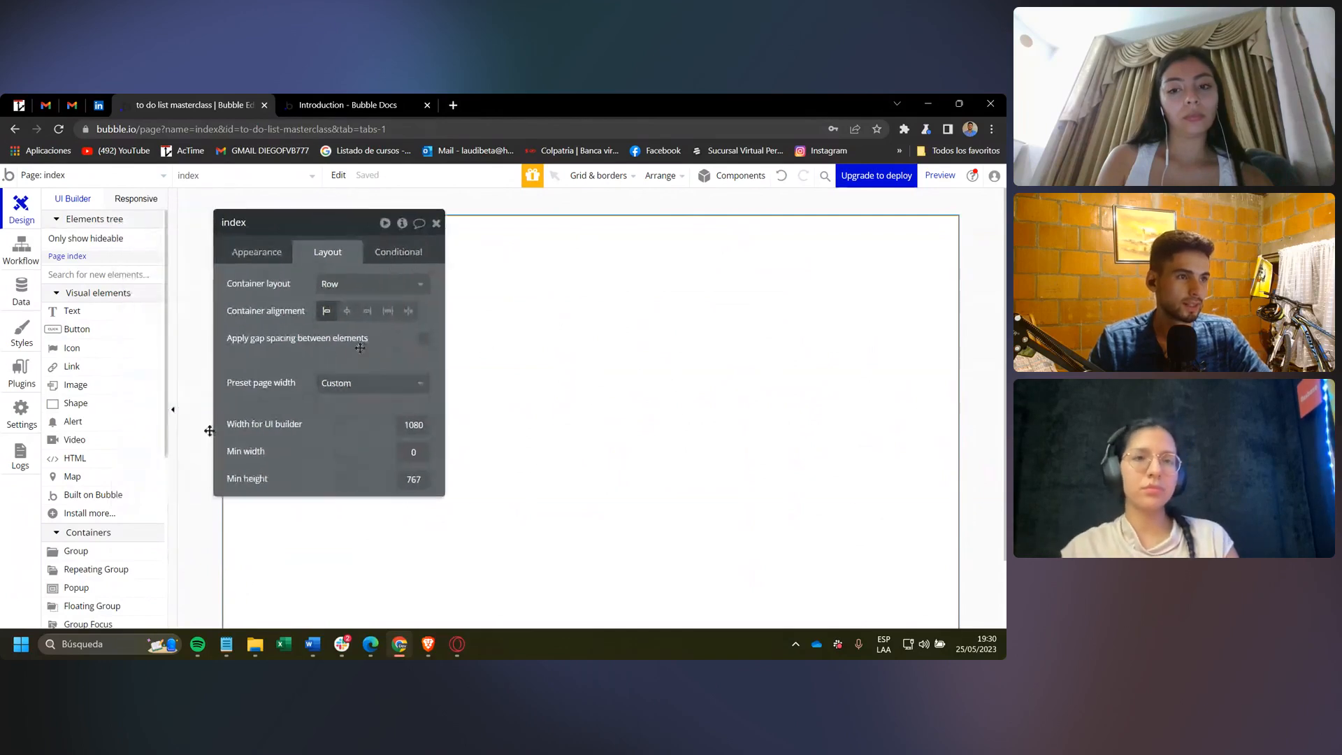
# Add a button to the index page, try moving it across the page, and paste two copies beside it.
pyautogui.click(99, 332)
pyautogui.click(431, 282)
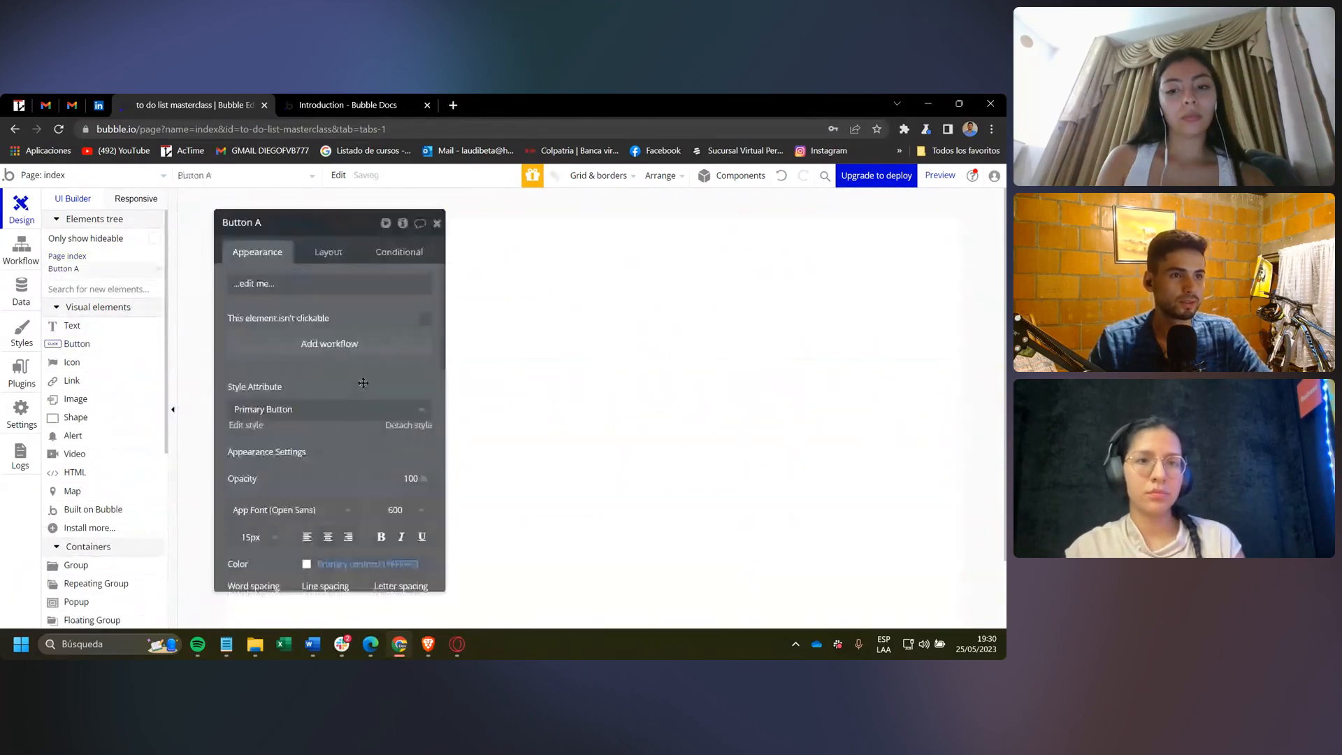
pyautogui.moveTo(336, 306); pyautogui.dragTo(502, 384)
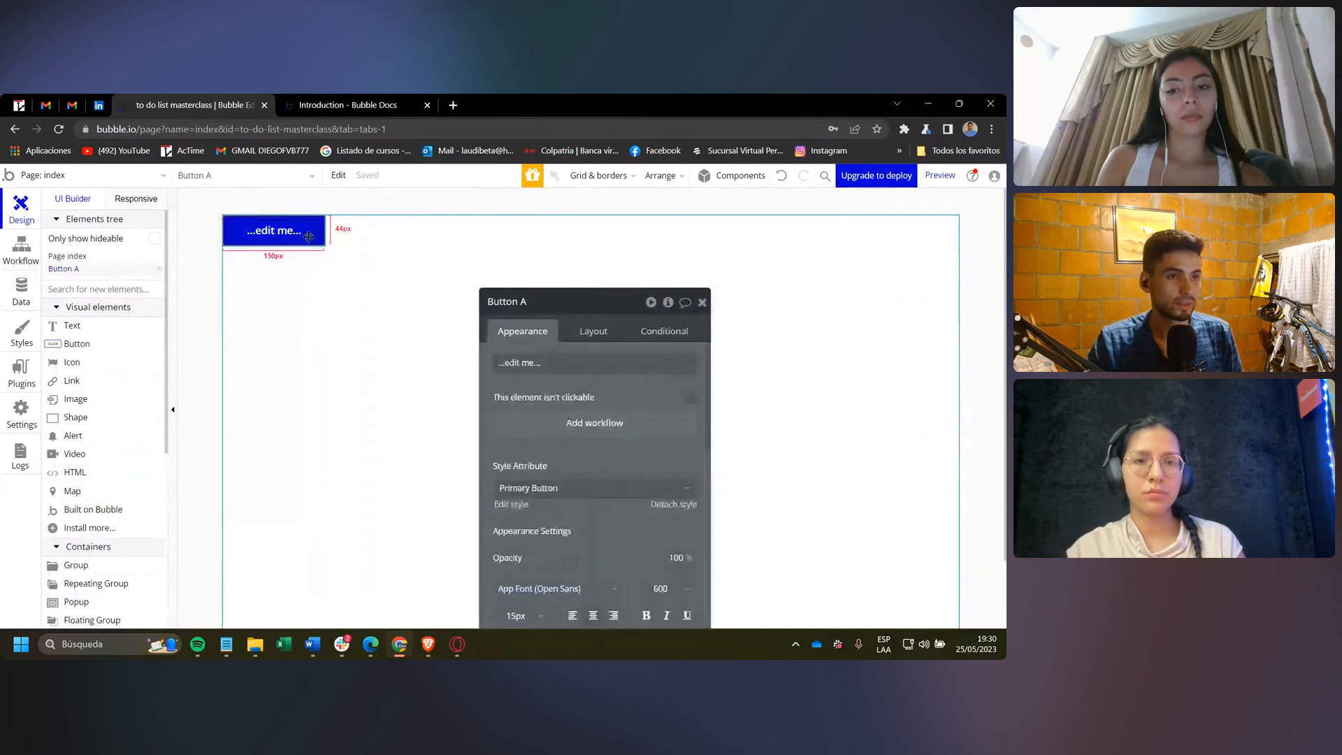
pyautogui.moveTo(308, 237); pyautogui.dragTo(395, 500)
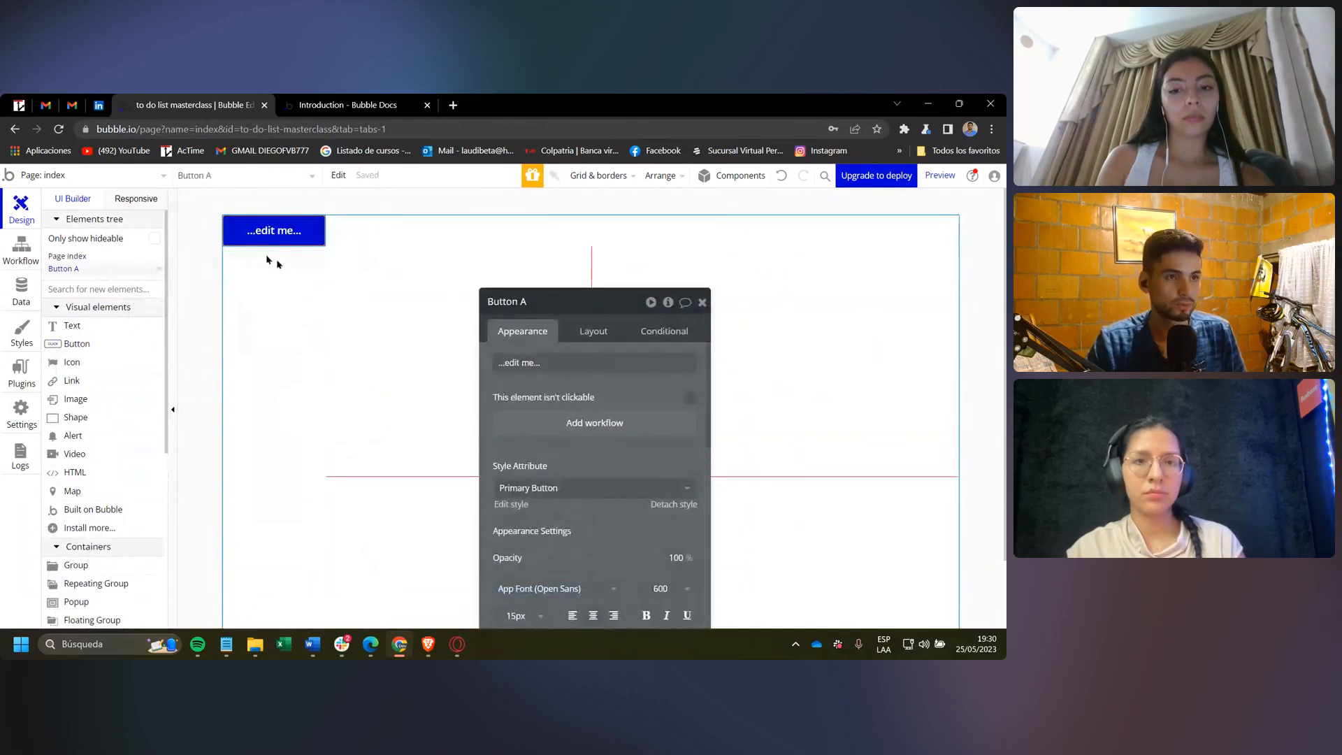
pyautogui.hotkey('ctrl', 'v')
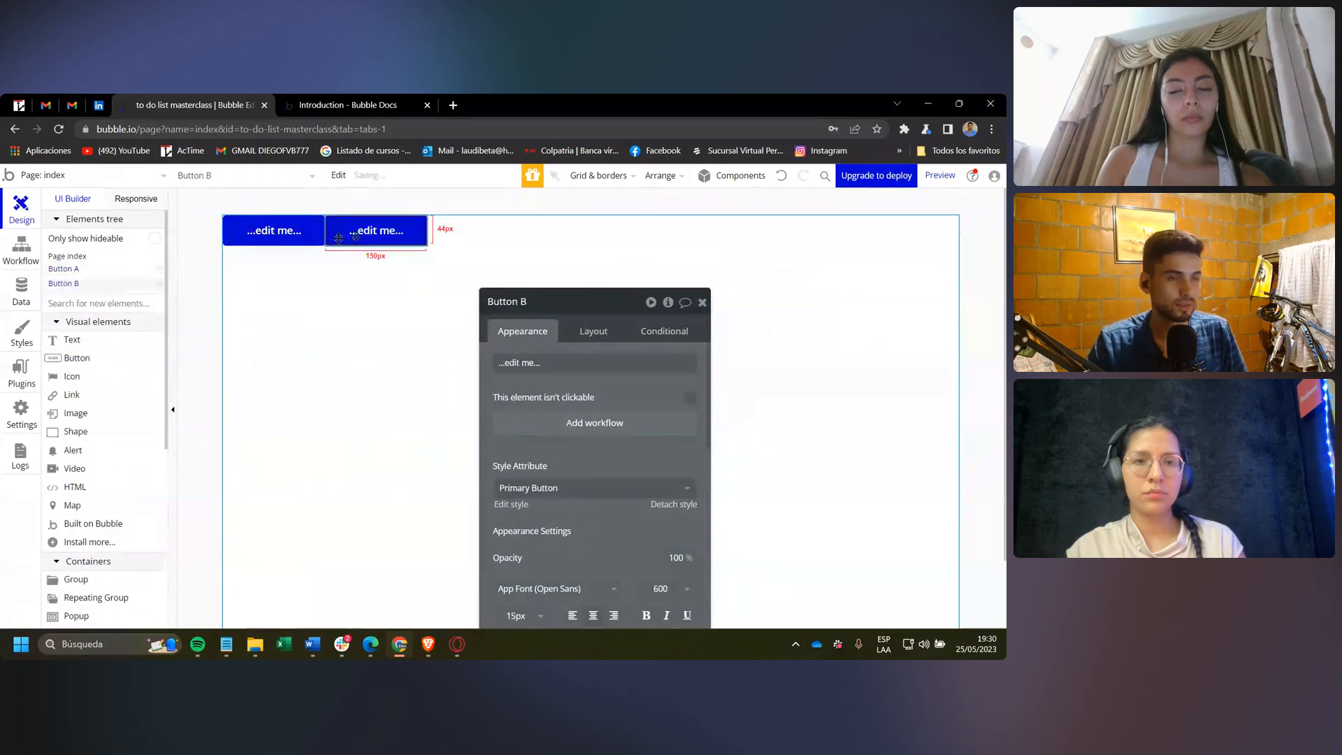
pyautogui.hotkey('ctrl', 'v')
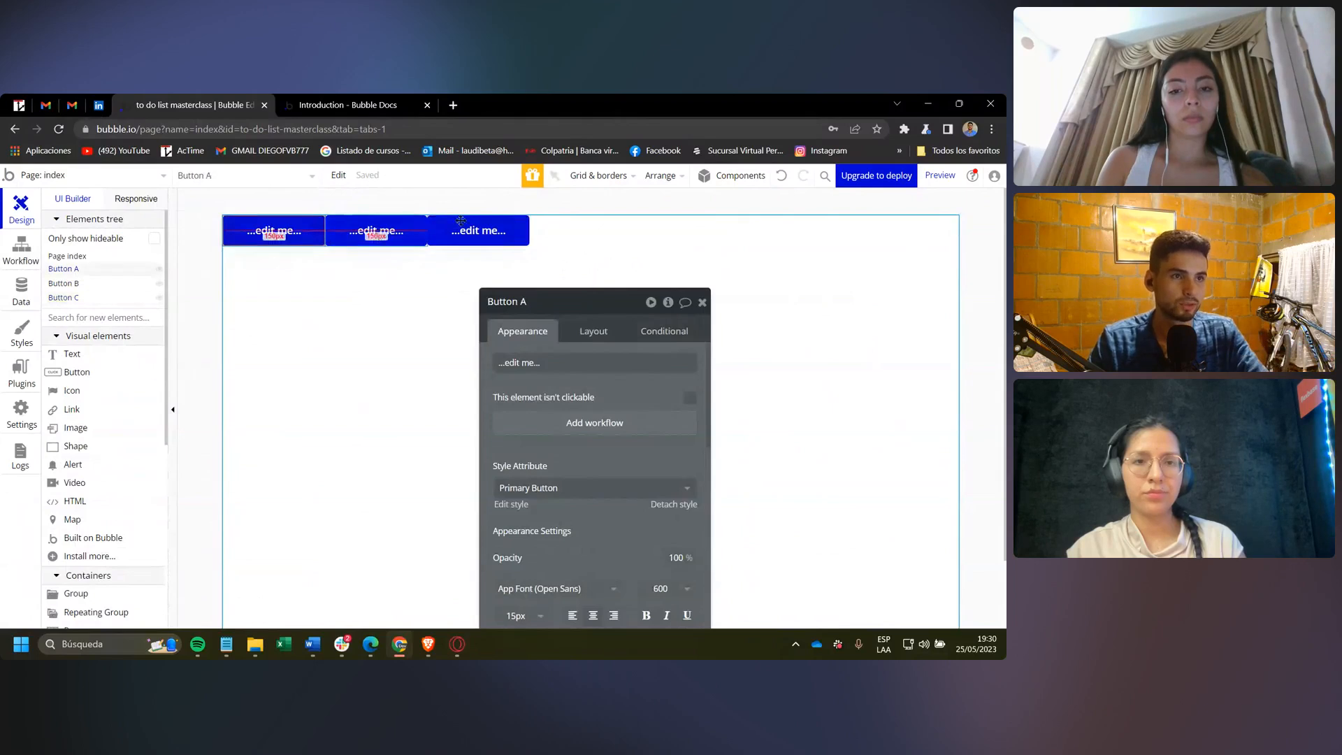
# Change the index page's container layout to Column.
pyautogui.click(377, 269)
pyautogui.click(592, 331)
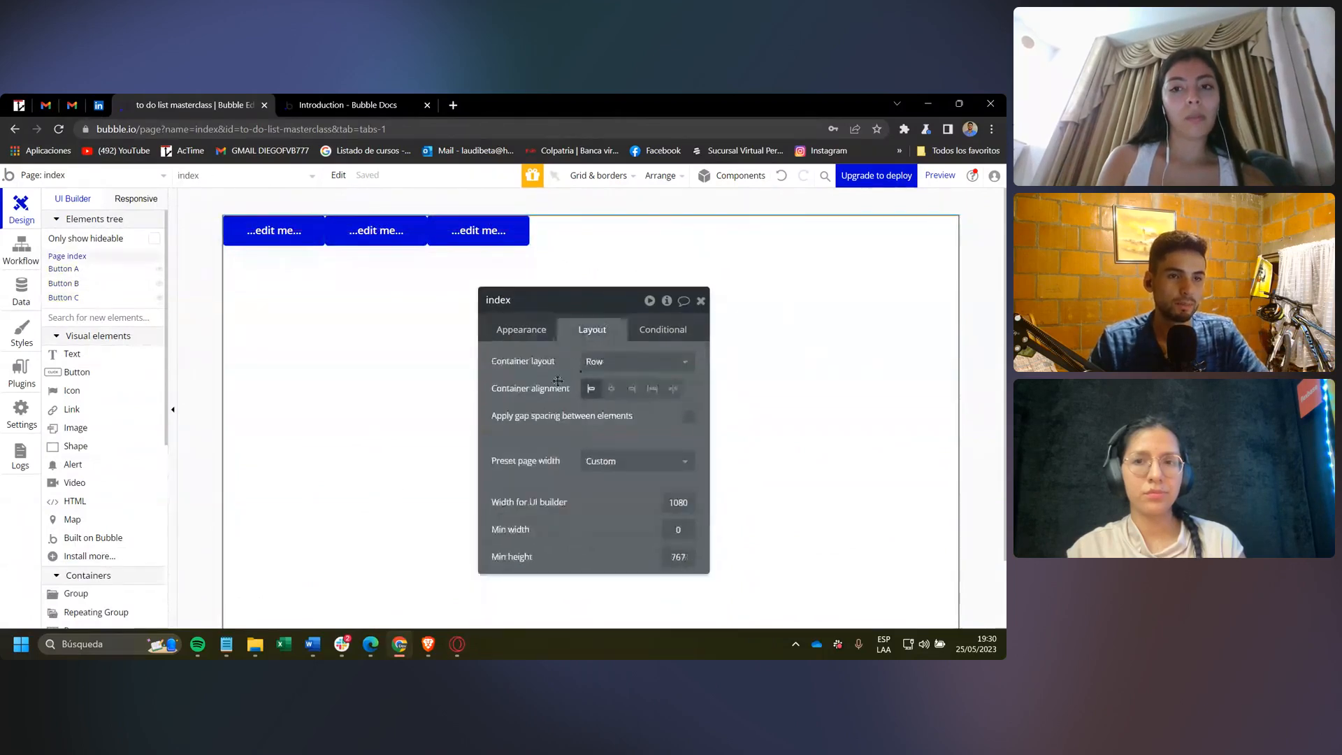
pyautogui.moveTo(590, 303); pyautogui.dragTo(704, 266)
pyautogui.click(717, 327)
pyautogui.click(732, 411)
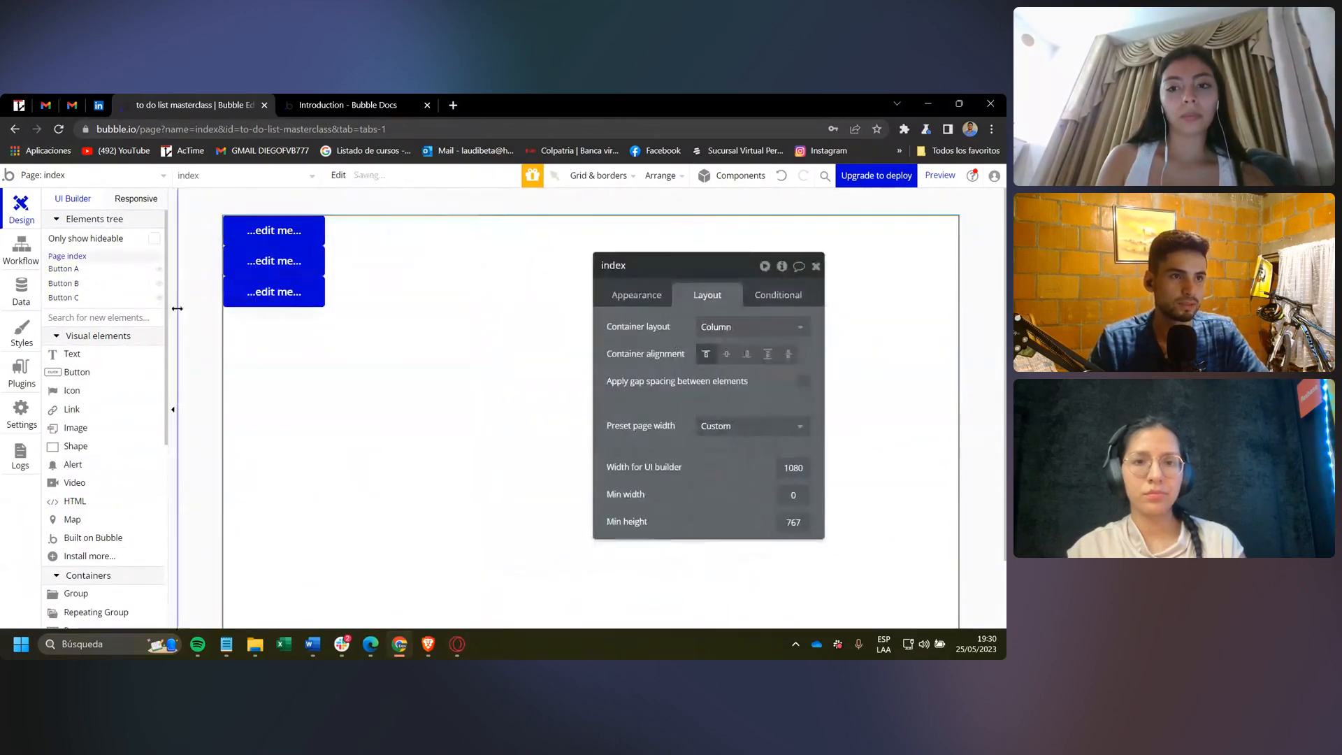
# Select the three stacked buttons in turn to examine their order and layout settings in the column container.
pyautogui.click(250, 237)
pyautogui.click(288, 267)
pyautogui.click(287, 294)
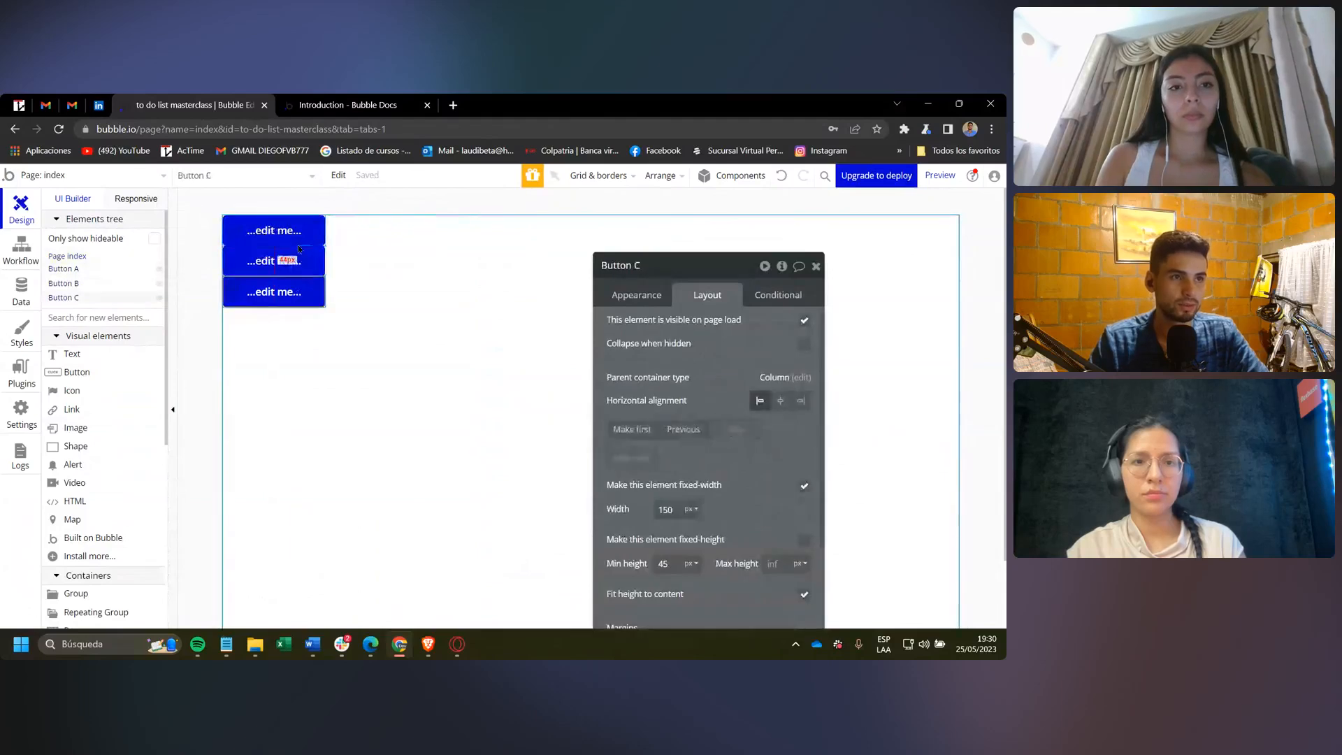
pyautogui.click(288, 234)
pyautogui.click(289, 265)
pyautogui.click(286, 295)
pyautogui.click(285, 236)
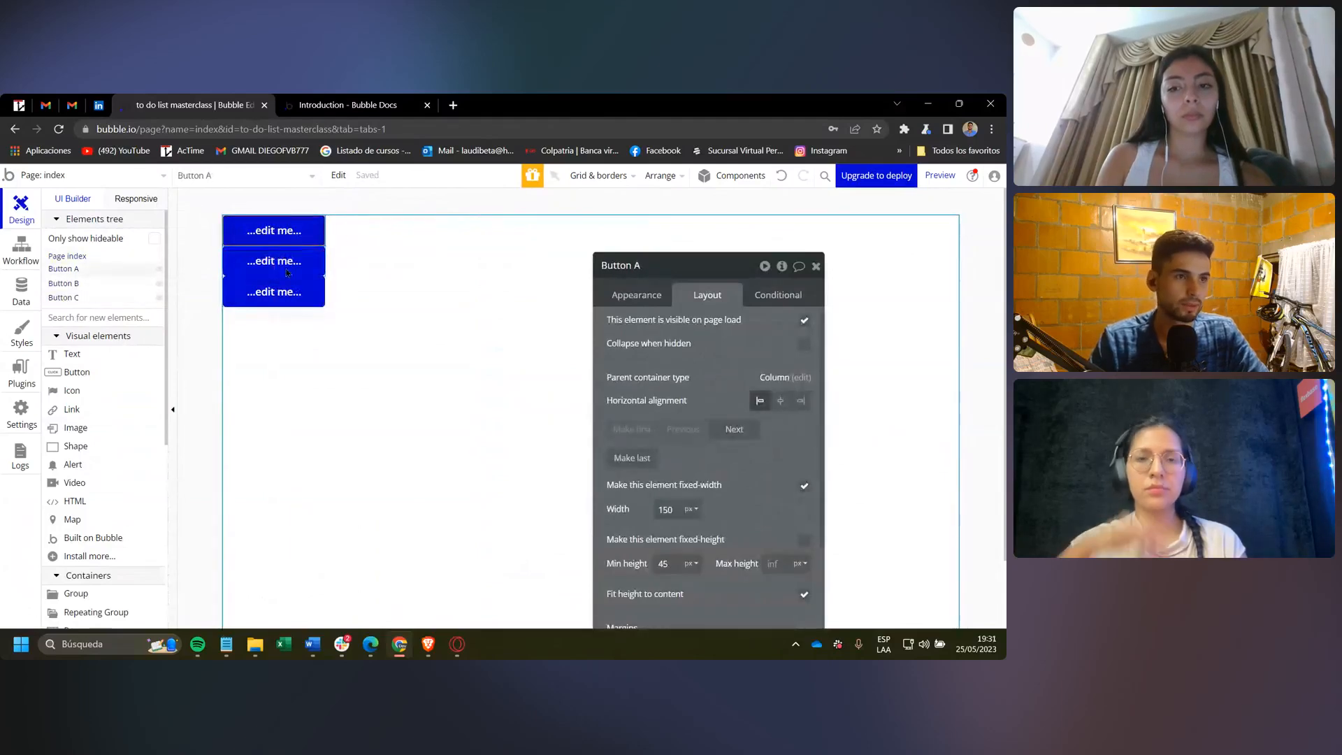
pyautogui.click(279, 260)
# Delete all three trial buttons and return to the index page's layout settings.
pyautogui.click(278, 240)
pyautogui.press('Delete')
pyautogui.click(283, 236)
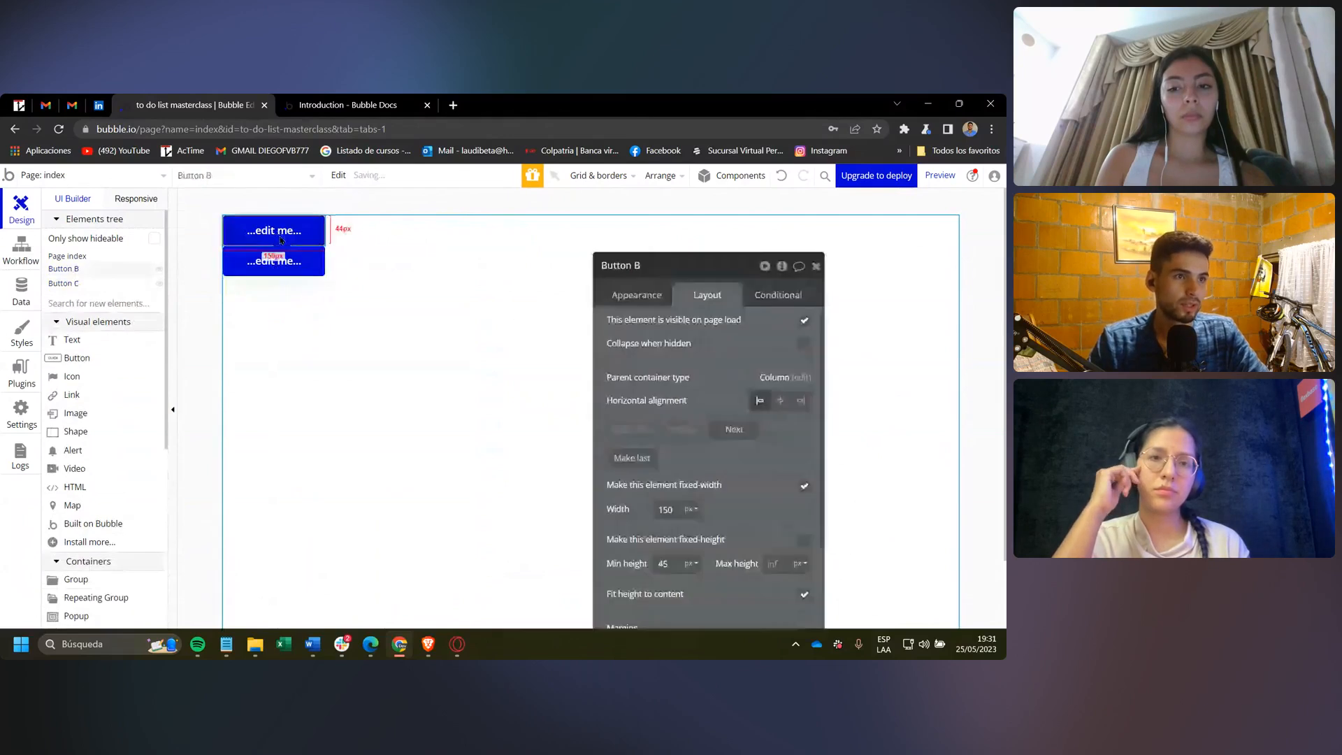
pyautogui.press('Delete')
pyautogui.click(307, 232)
pyautogui.press('Delete')
pyautogui.click(355, 269)
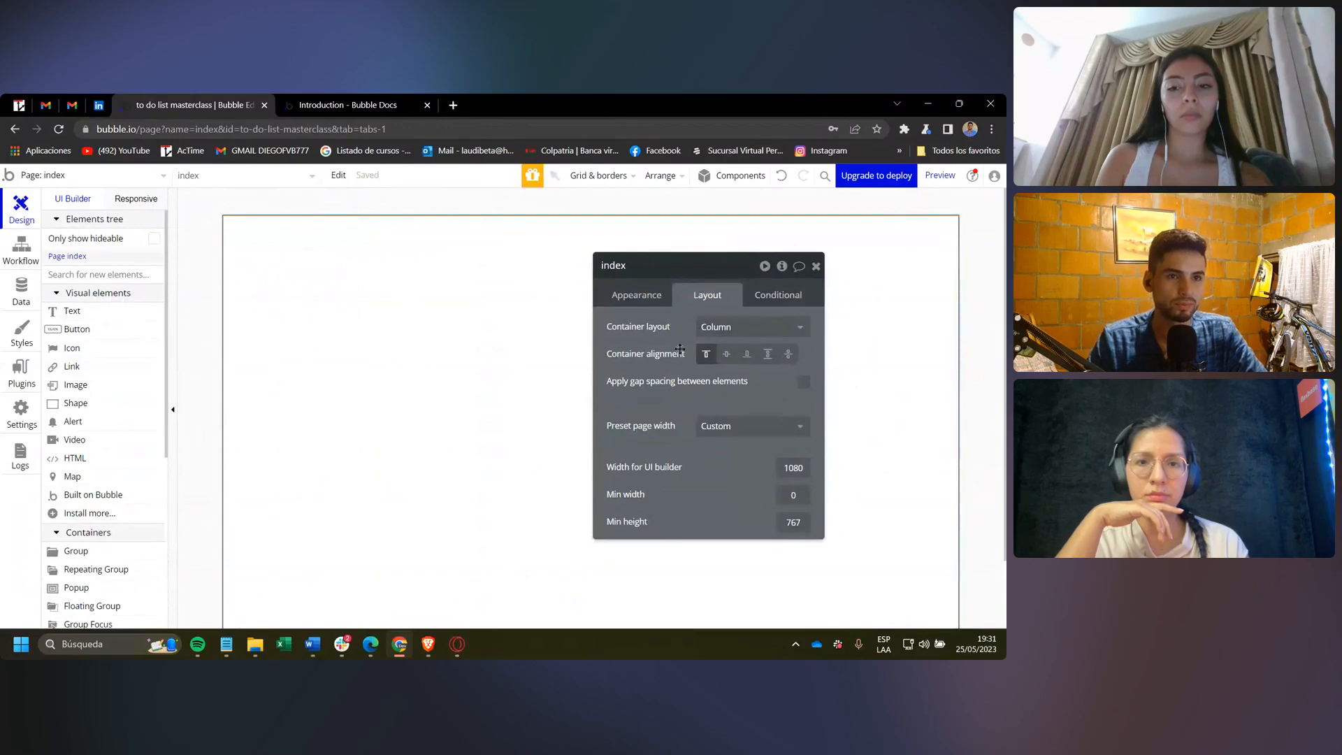
pyautogui.moveTo(680, 349); pyautogui.dragTo(636, 362)
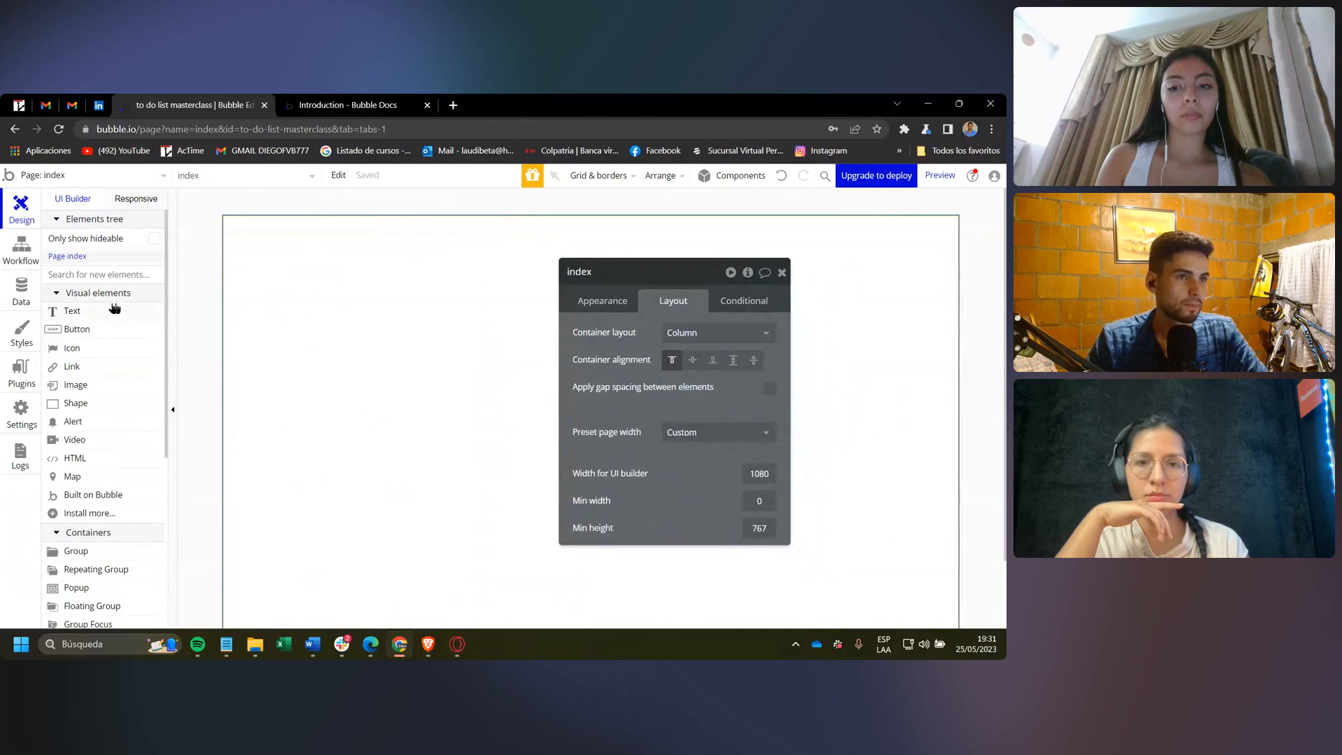
# Add a text element to the index page with the content "To do list master class".
pyautogui.click(114, 310)
pyautogui.moveTo(459, 294); pyautogui.dragTo(429, 321)
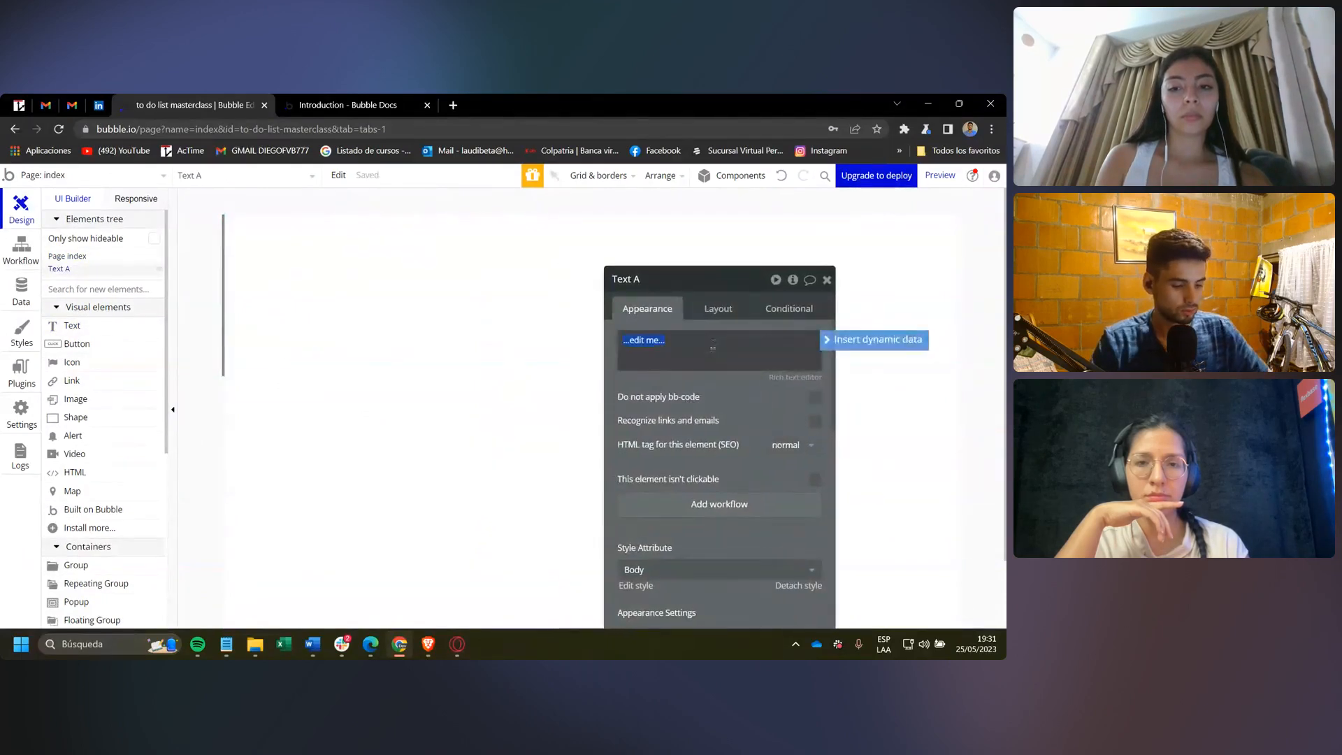
pyautogui.write('To do list')
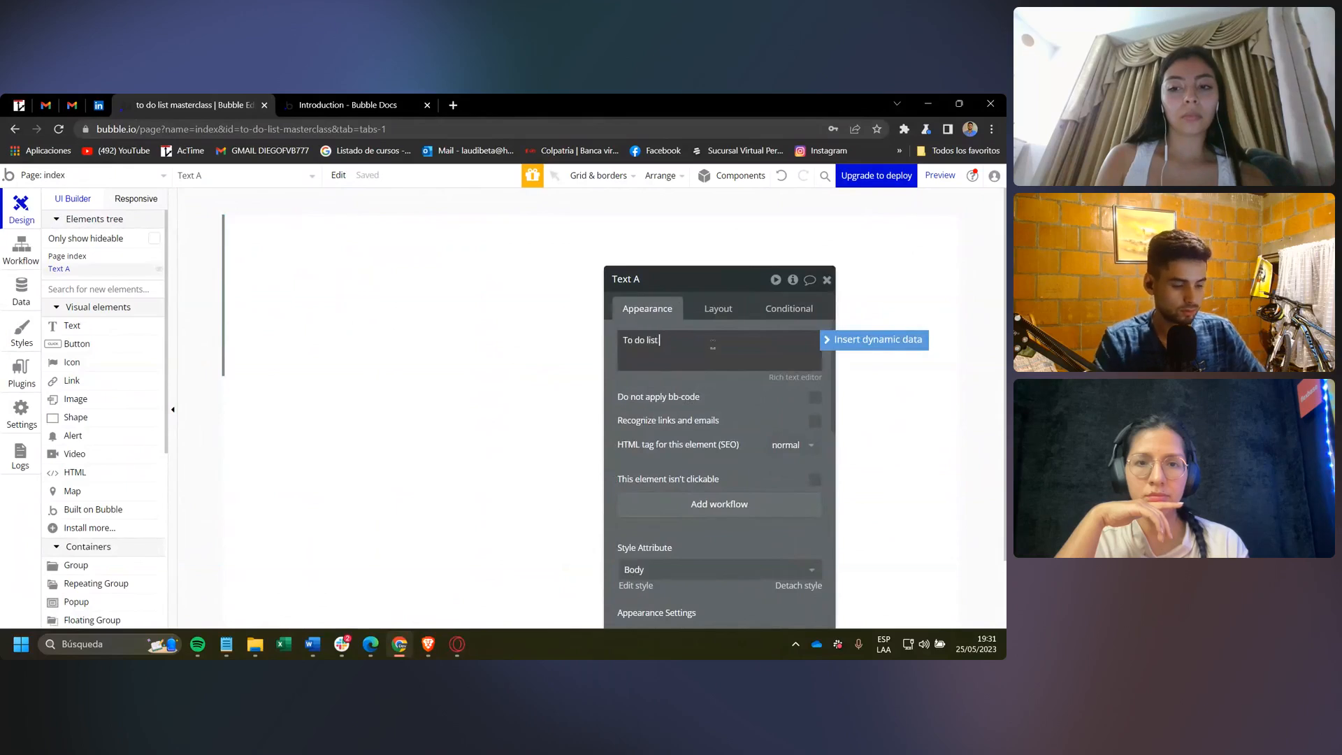
pyautogui.write(' ma')
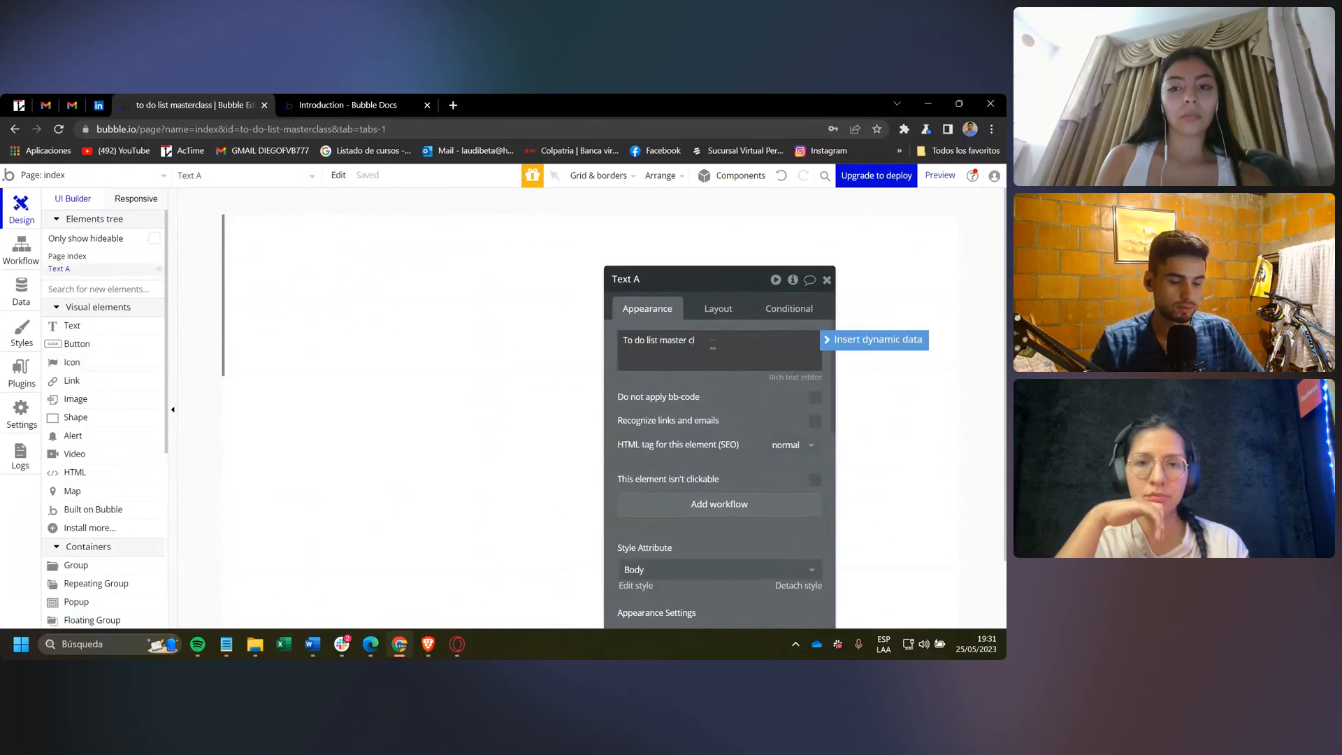
pyautogui.write('ster clss')
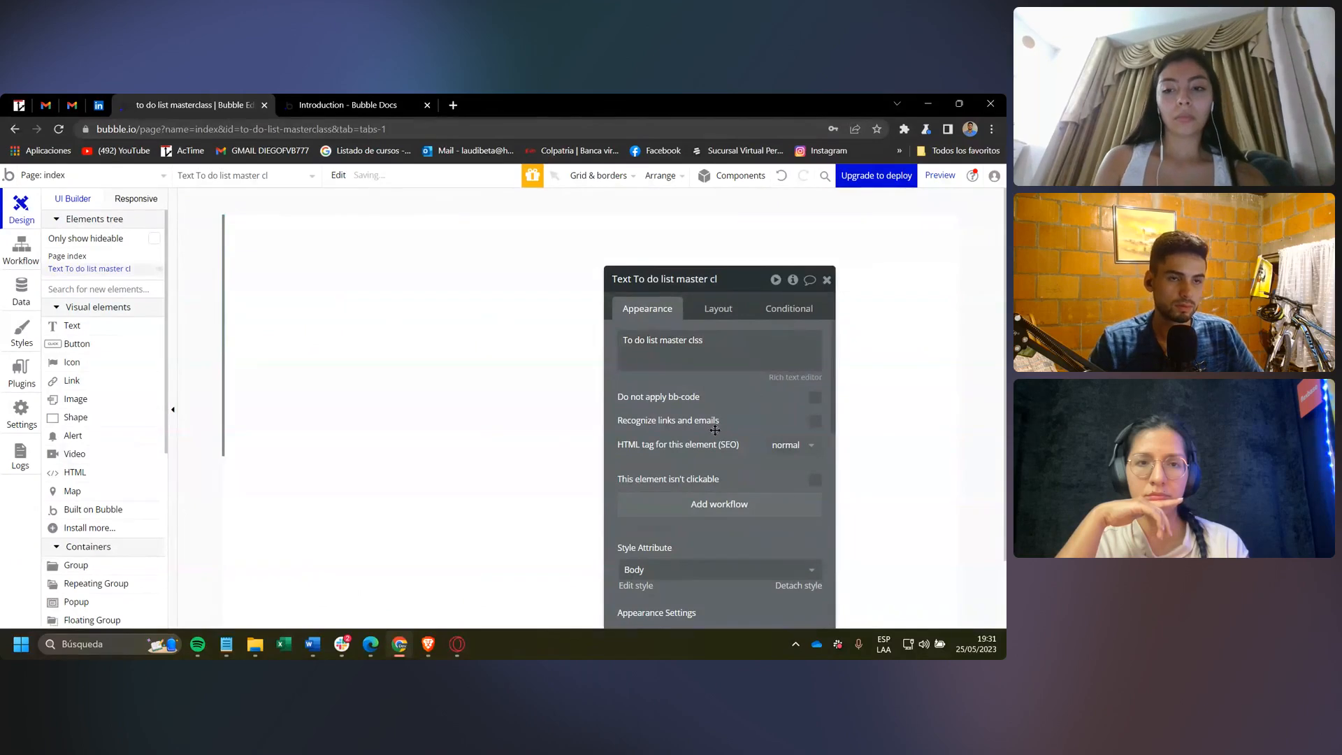
pyautogui.click(757, 343)
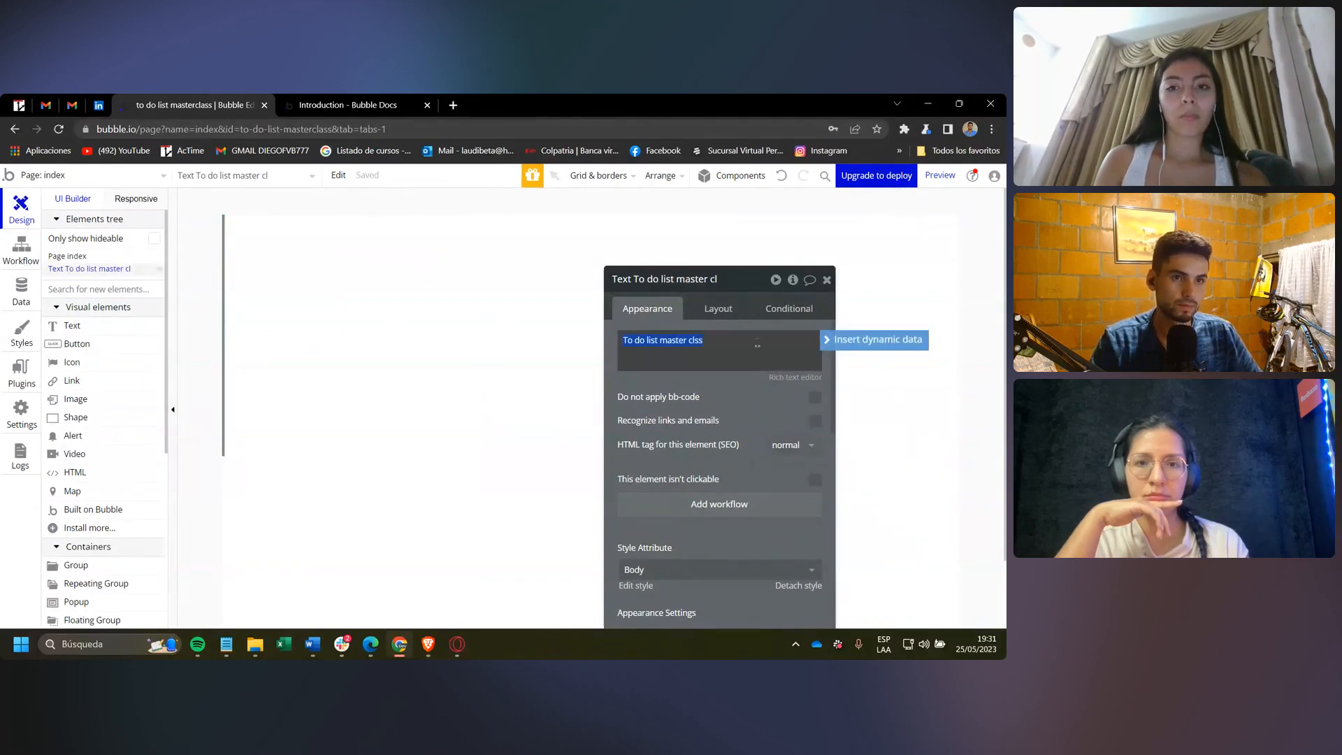
pyautogui.write('ass')
pyautogui.click(761, 394)
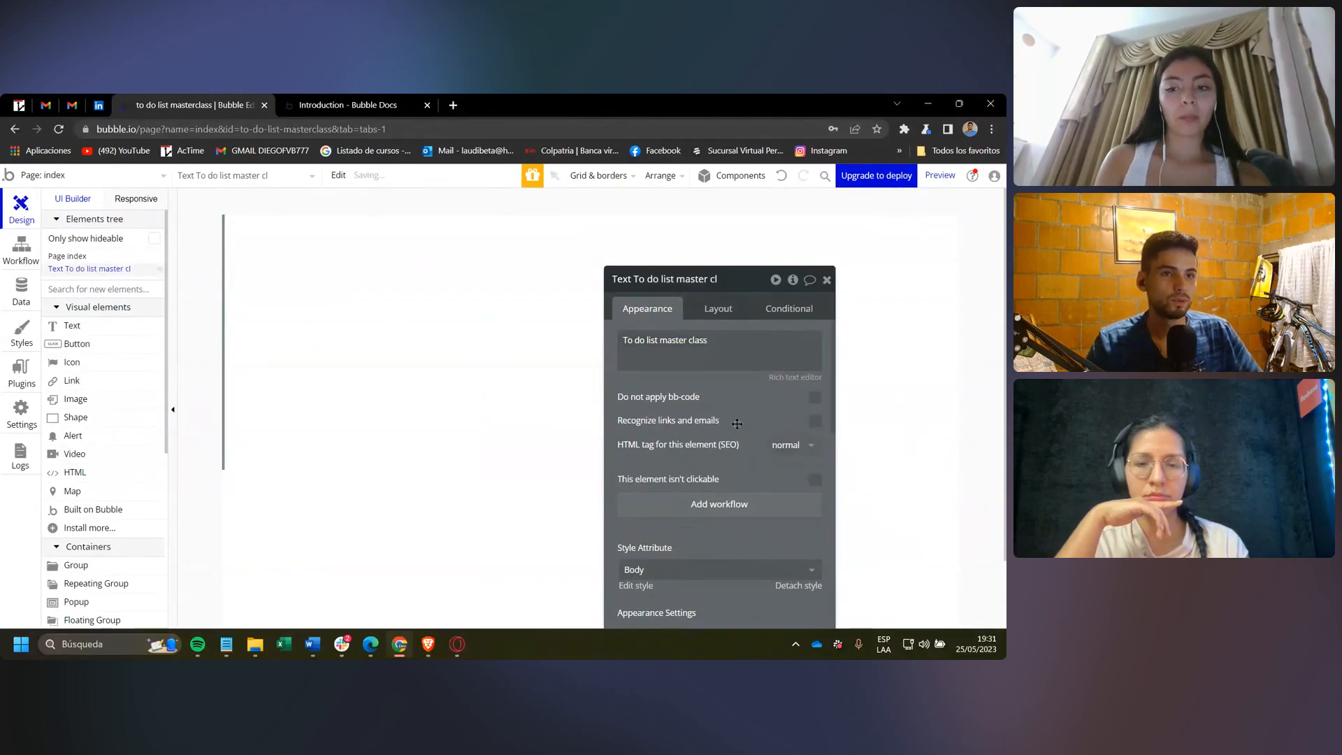
# Turn off the fixed width of the "To do list master class" text in its layout settings.
pyautogui.moveTo(754, 414); pyautogui.dragTo(774, 369)
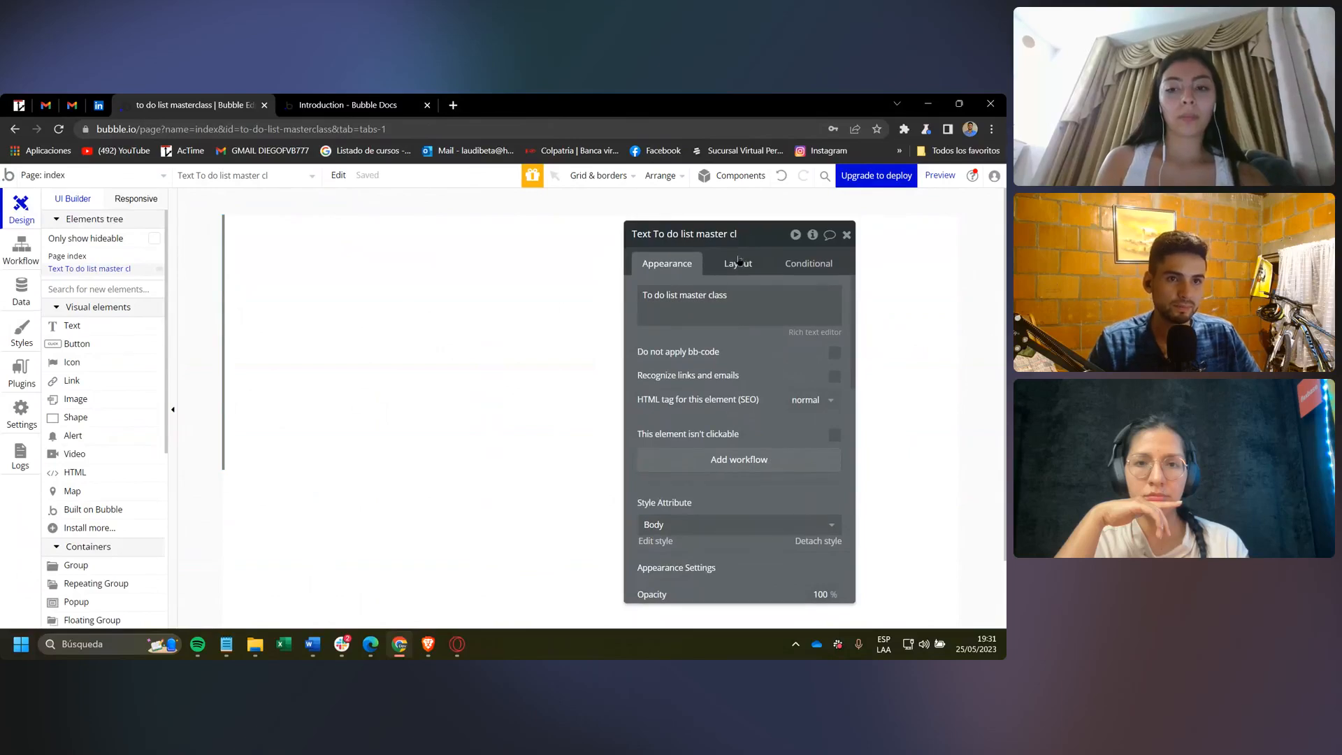
pyautogui.click(739, 263)
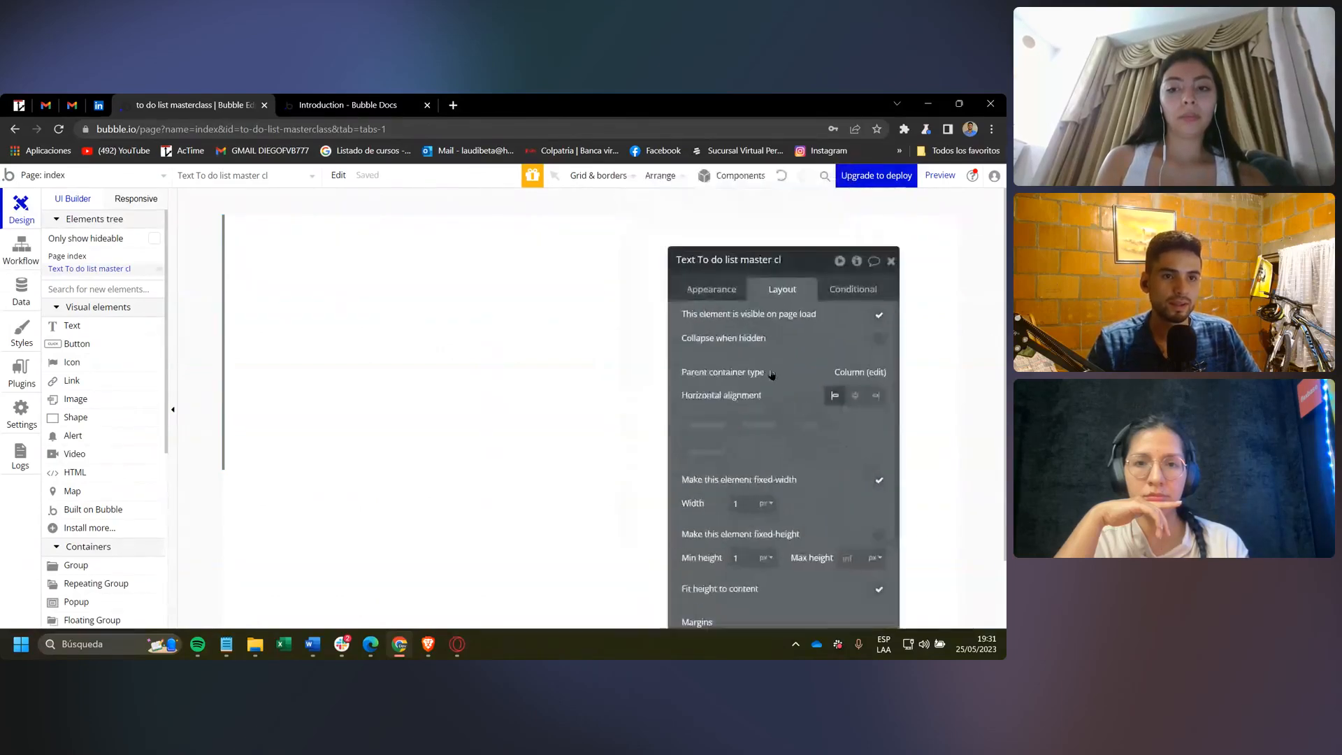
pyautogui.moveTo(772, 375); pyautogui.dragTo(782, 319)
pyautogui.scroll(-3, 812, 462)
pyautogui.scroll(2, 800, 441)
pyautogui.scroll(-2, 793, 419)
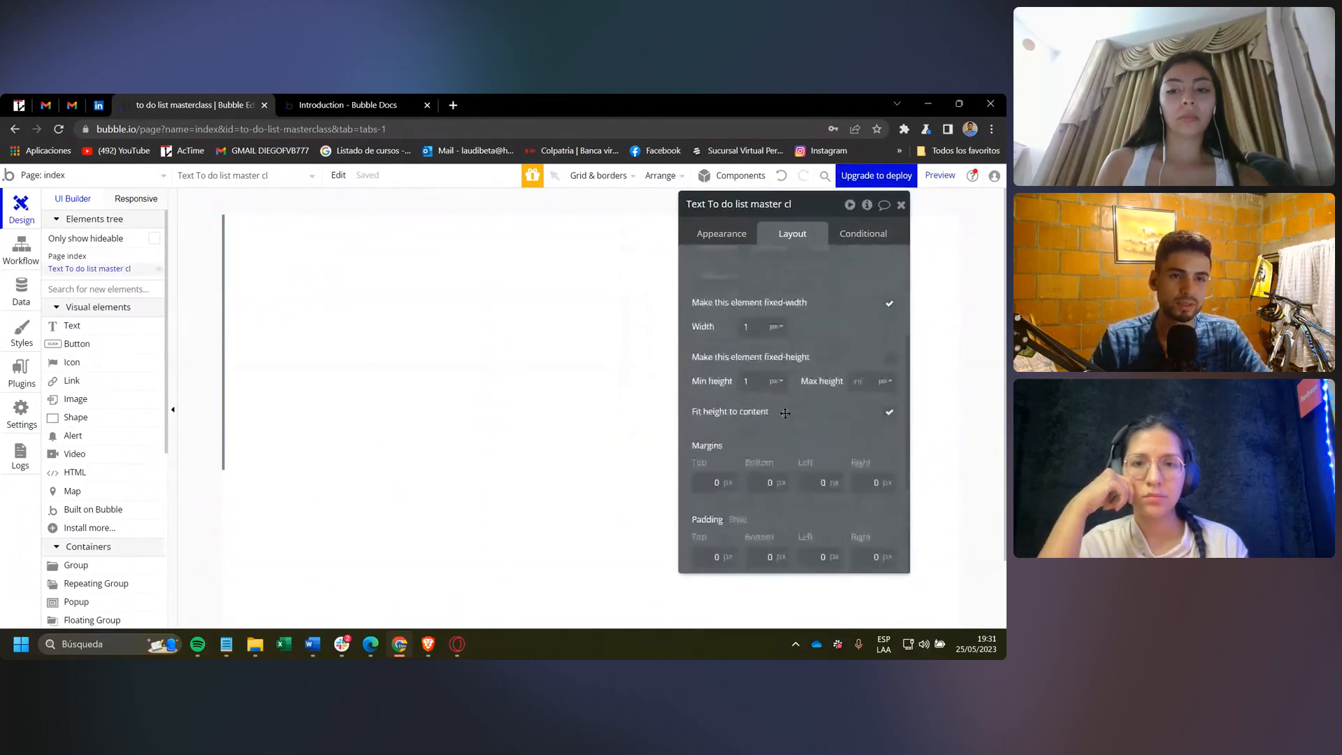
pyautogui.scroll(3, 792, 402)
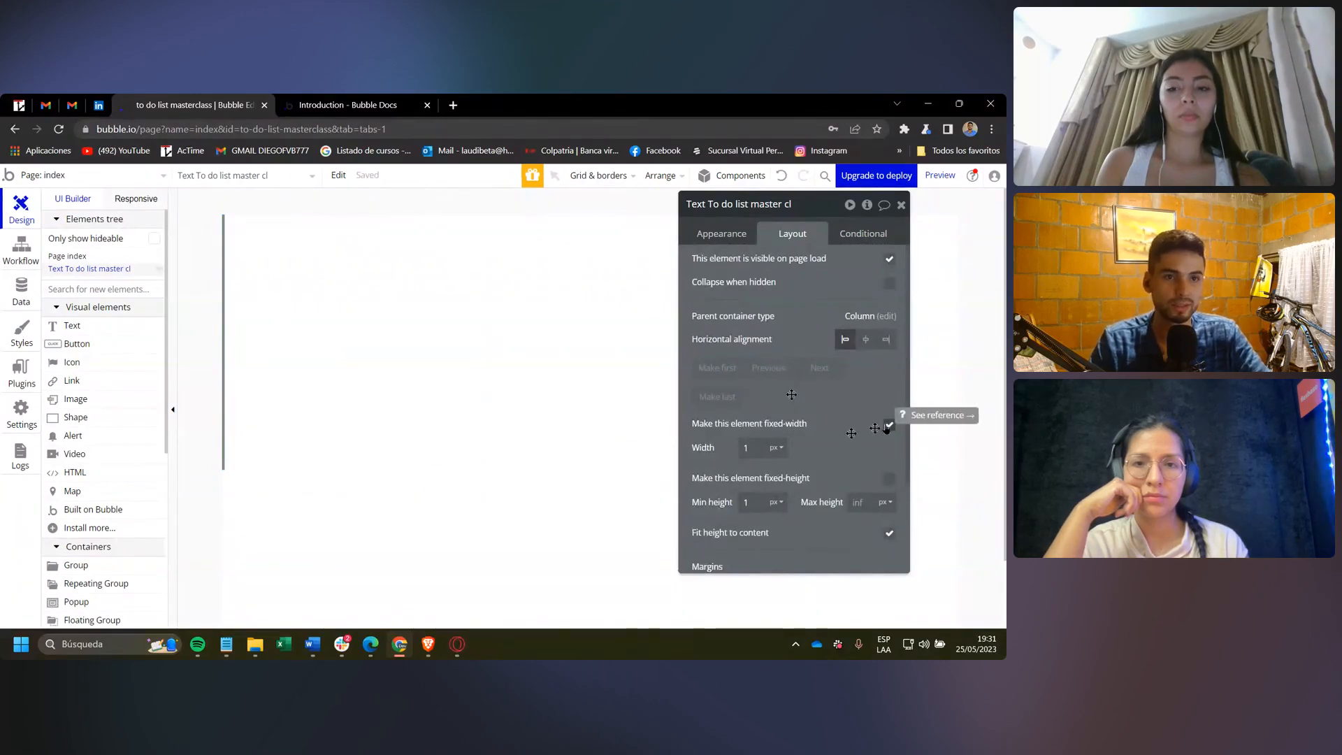
pyautogui.click(888, 426)
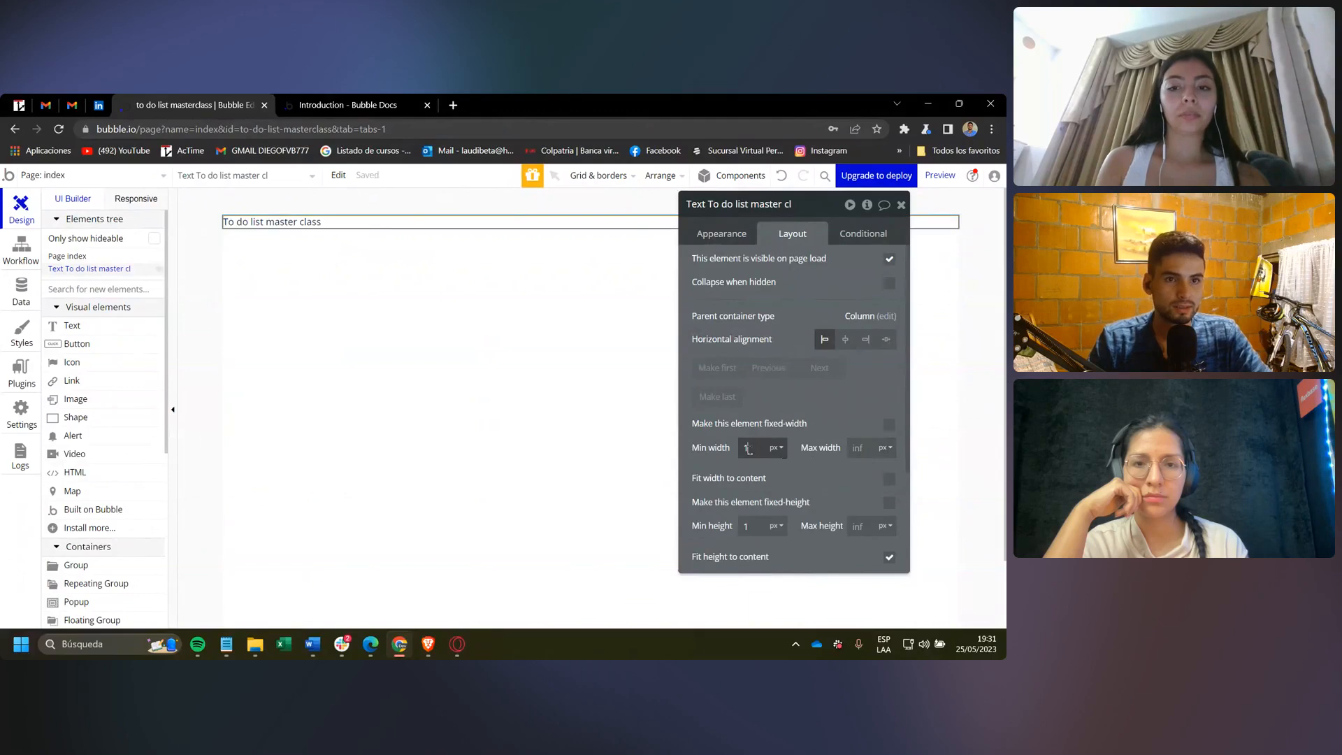
# Set the minimum width of the "To do list master class" text to 0 px with its fixed width turned off.
pyautogui.click(887, 423)
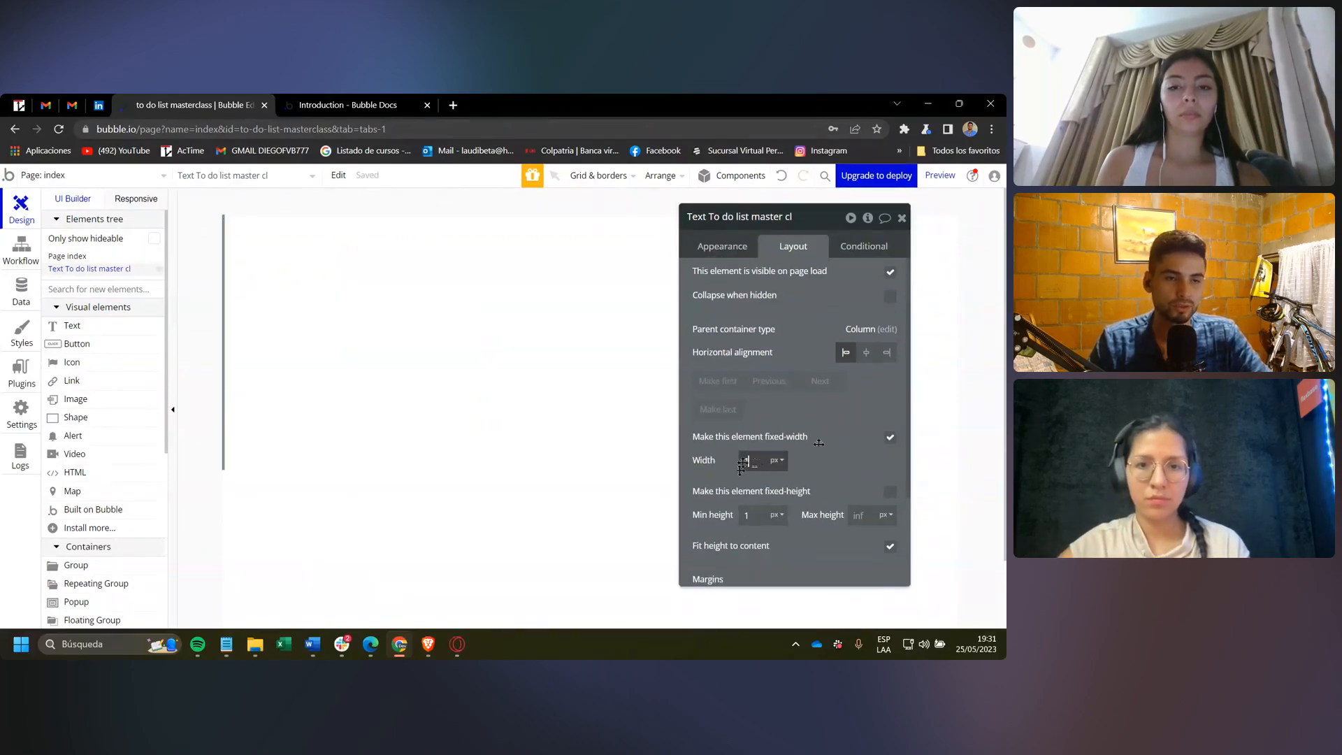
pyautogui.click(761, 462)
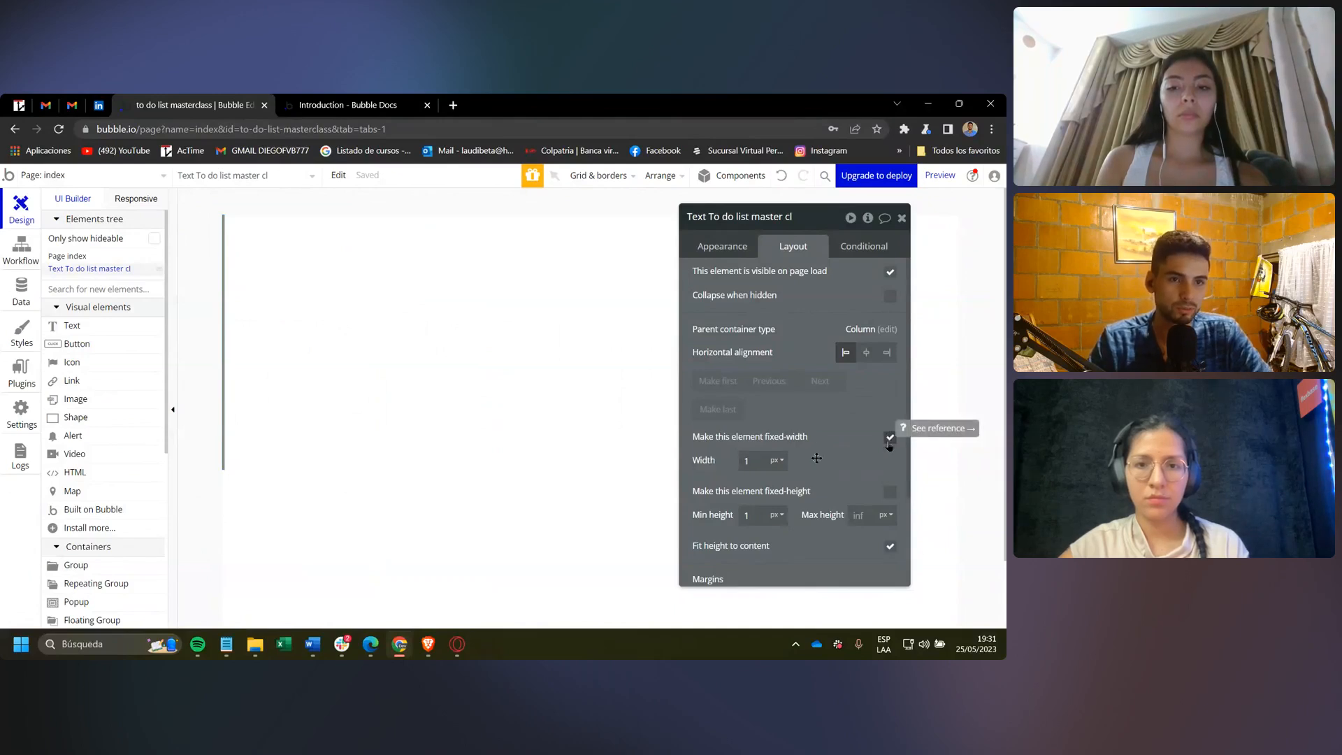
pyautogui.click(889, 438)
pyautogui.moveTo(790, 418); pyautogui.dragTo(694, 476)
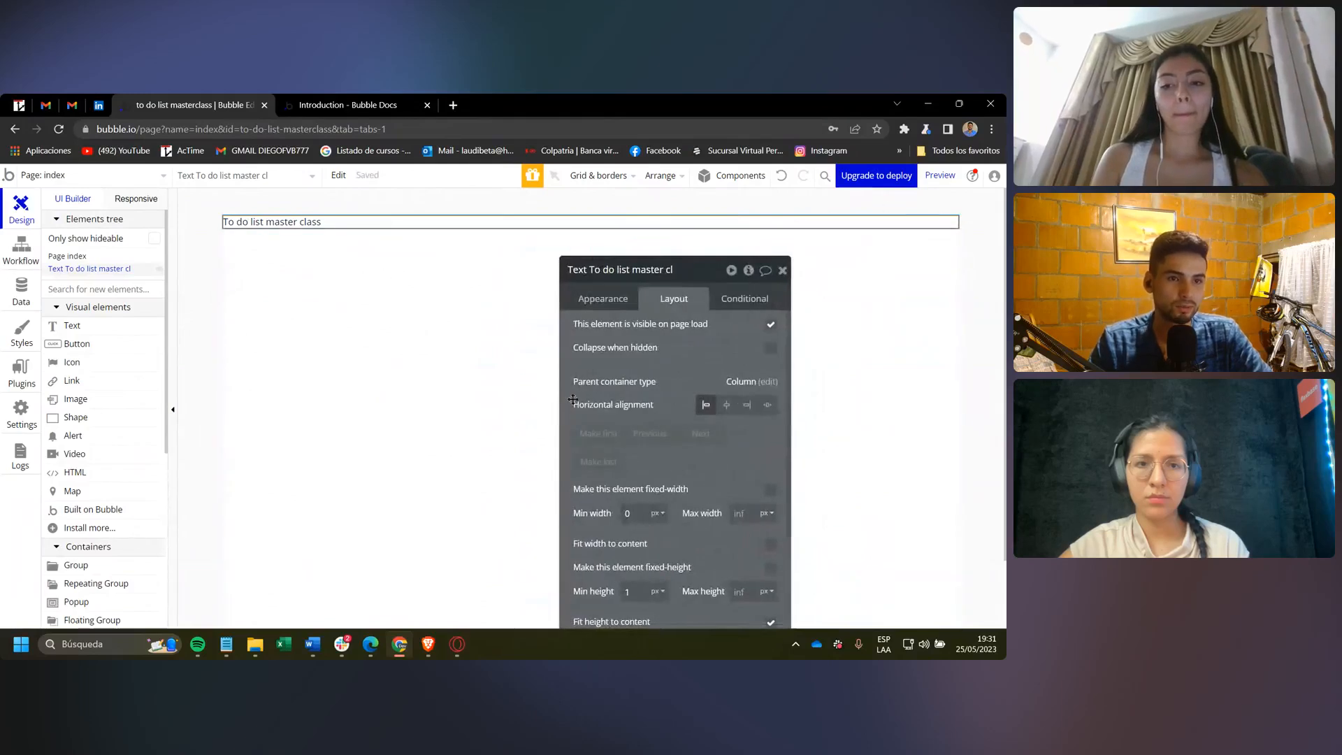
pyautogui.moveTo(572, 399); pyautogui.dragTo(570, 358)
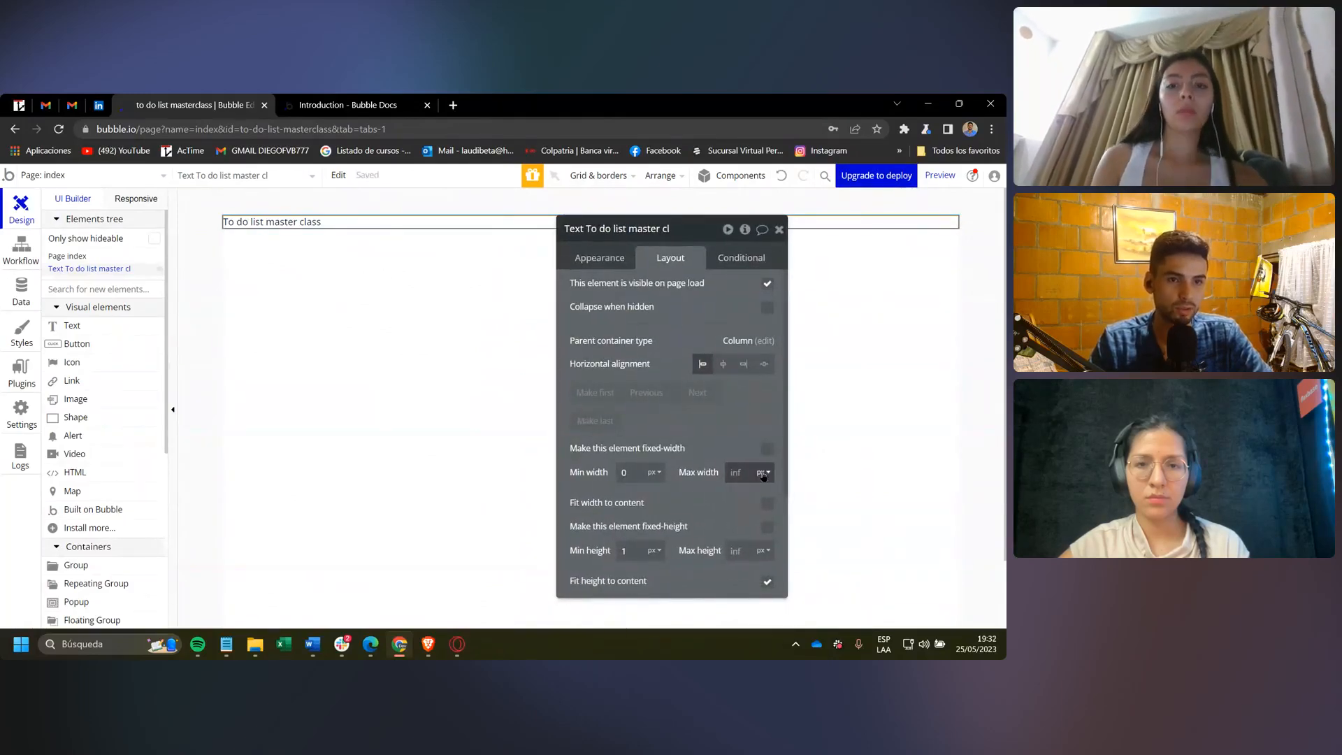
# Set the title text's minimum height to 0 px, keeping the height fitted to its content.
pyautogui.click(763, 474)
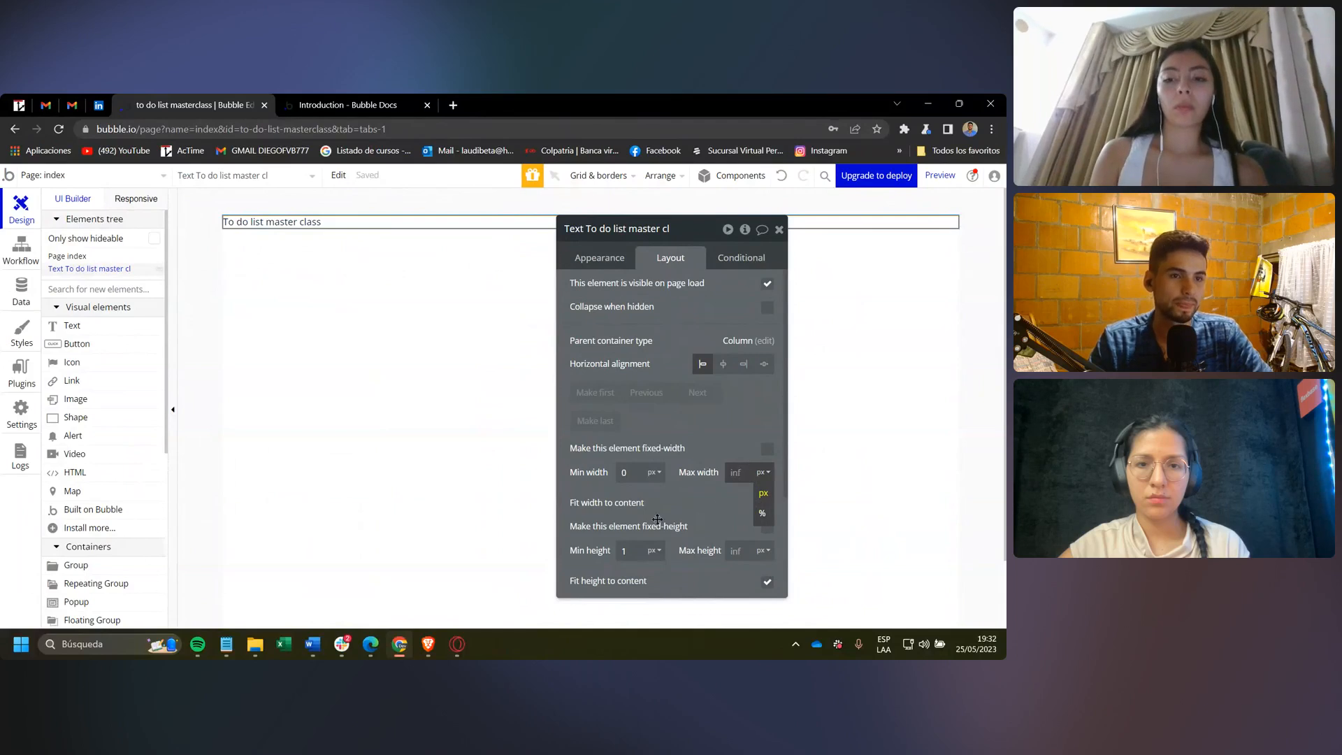
pyautogui.click(617, 505)
pyautogui.moveTo(658, 486); pyautogui.dragTo(702, 472)
pyautogui.scroll(-2, 769, 489)
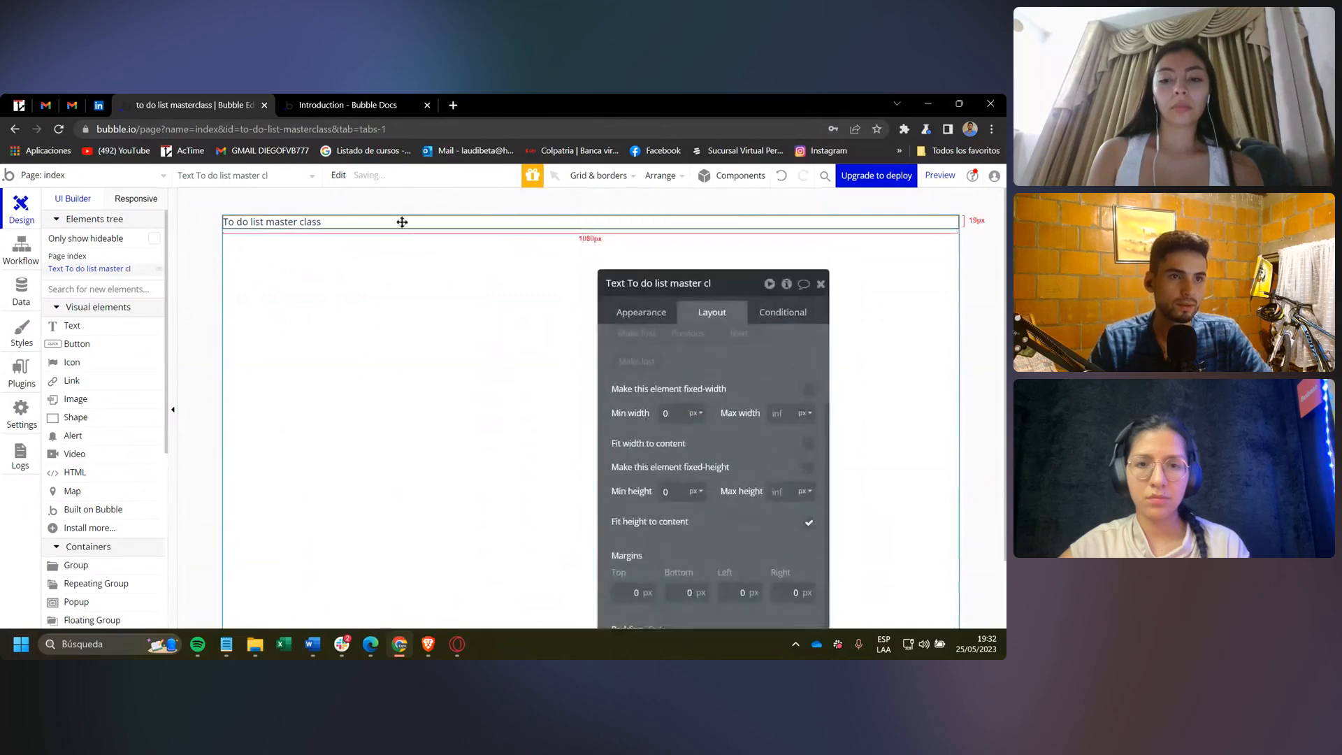
# Set the font size of the "To do list master class" text to 24 px.
pyautogui.click(642, 313)
pyautogui.moveTo(731, 408); pyautogui.dragTo(737, 318)
pyautogui.scroll(-2, 746, 354)
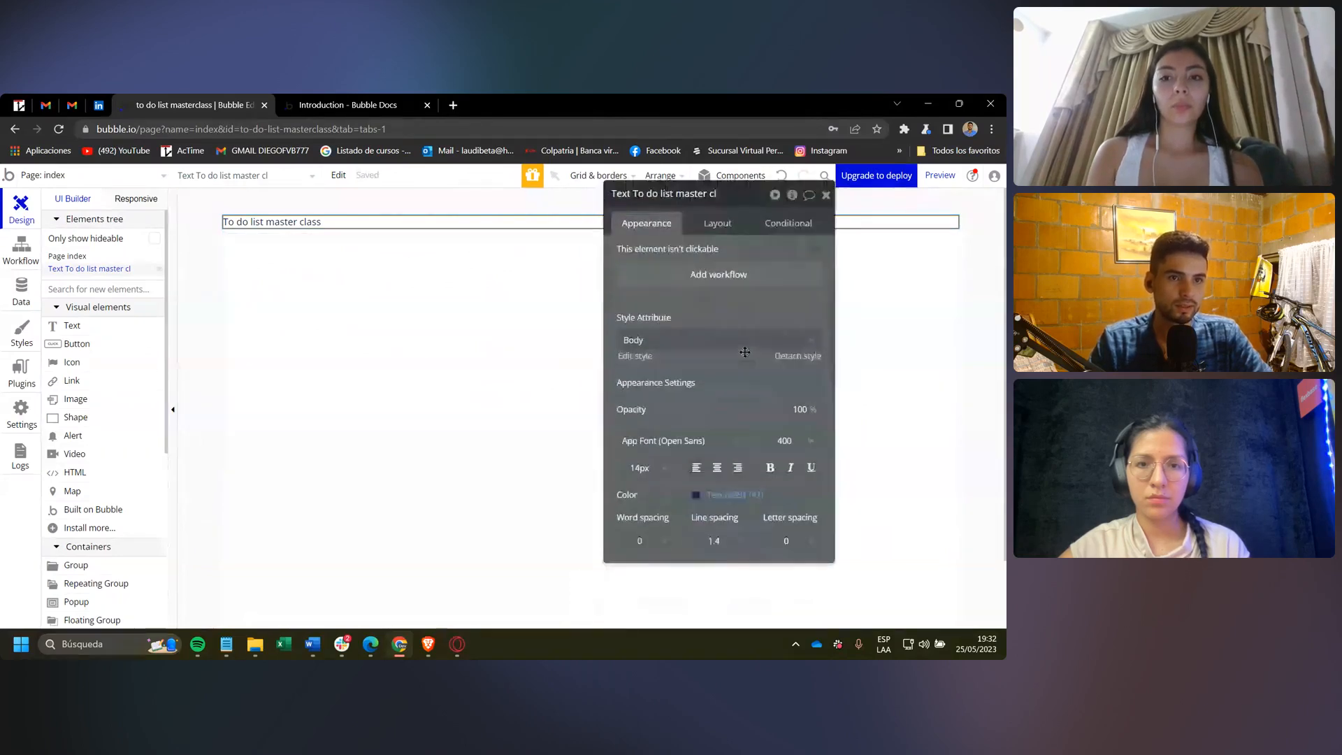
pyautogui.scroll(2, 796, 339)
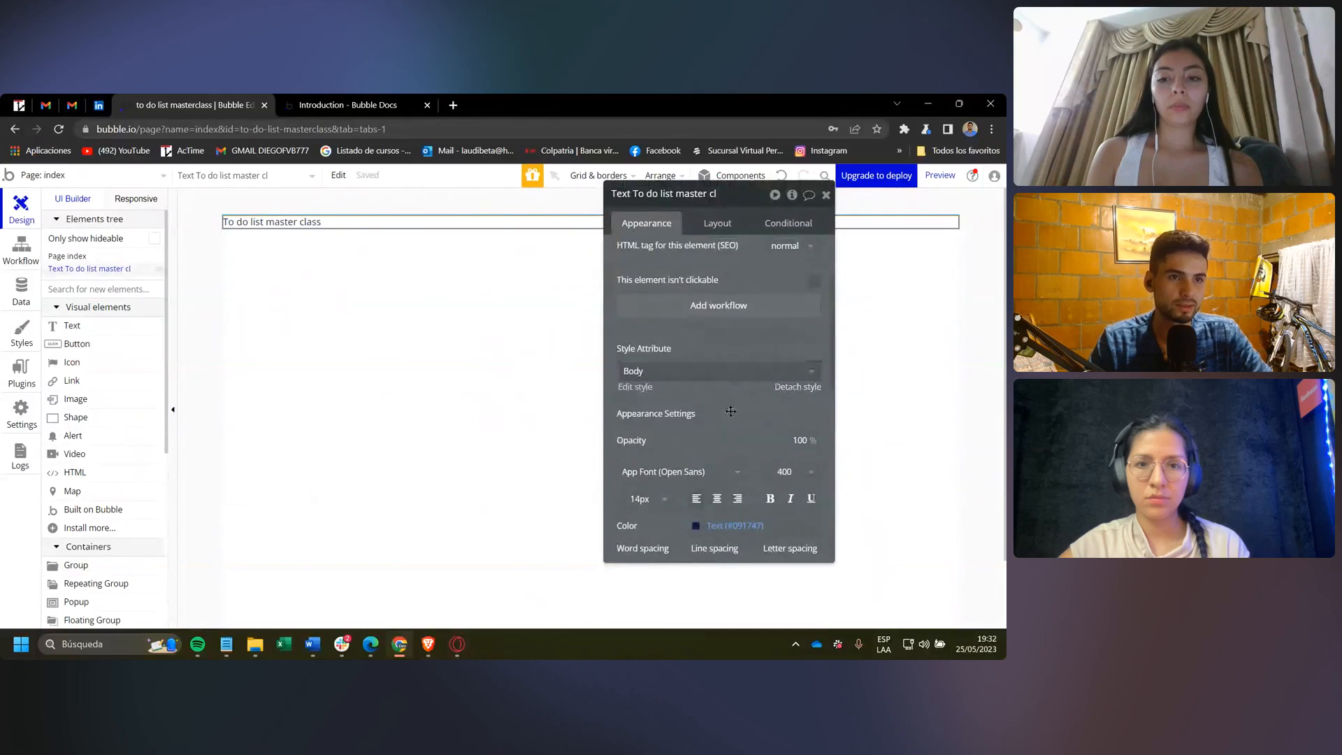
pyautogui.scroll(-3, 796, 338)
pyautogui.click(654, 278)
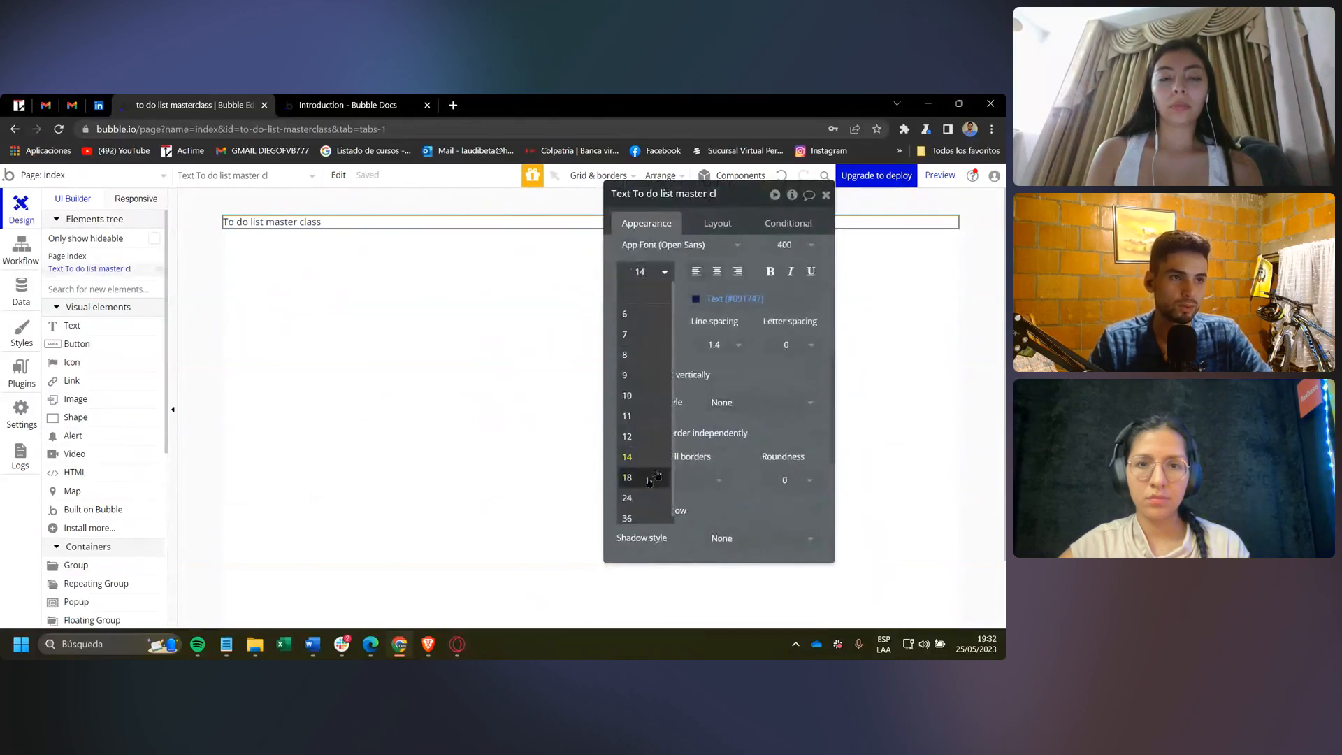
pyautogui.click(620, 474)
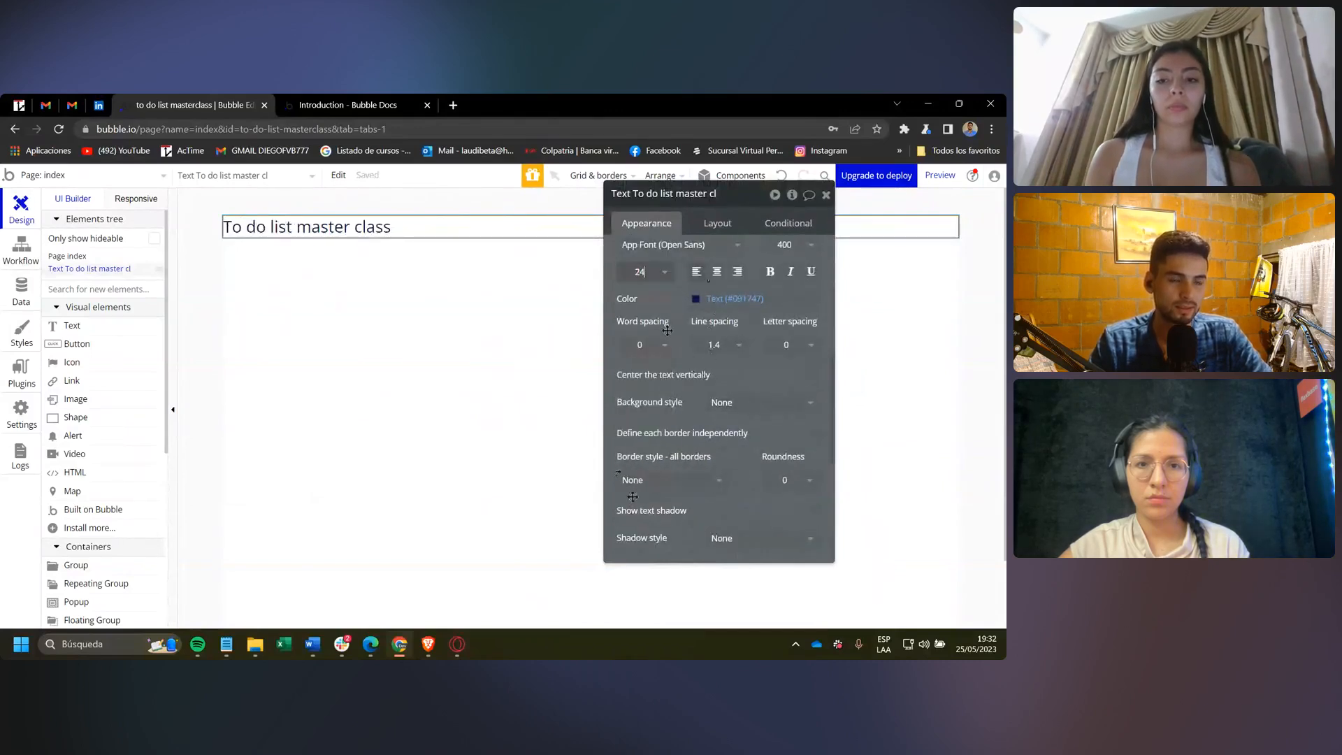
# Make the title text bold and center it horizontally within its element.
pyautogui.scroll(3, 678, 348)
pyautogui.scroll(-2, 696, 422)
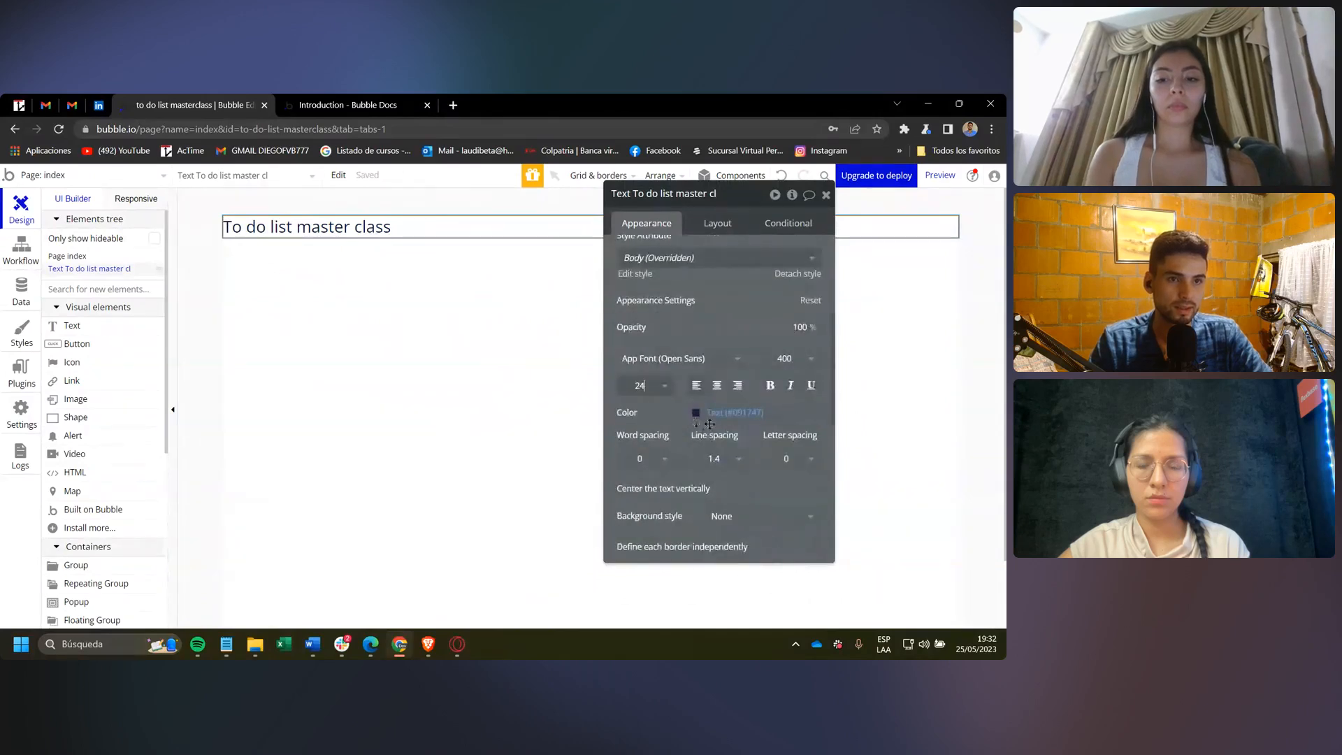
pyautogui.click(770, 385)
pyautogui.scroll(1, 769, 317)
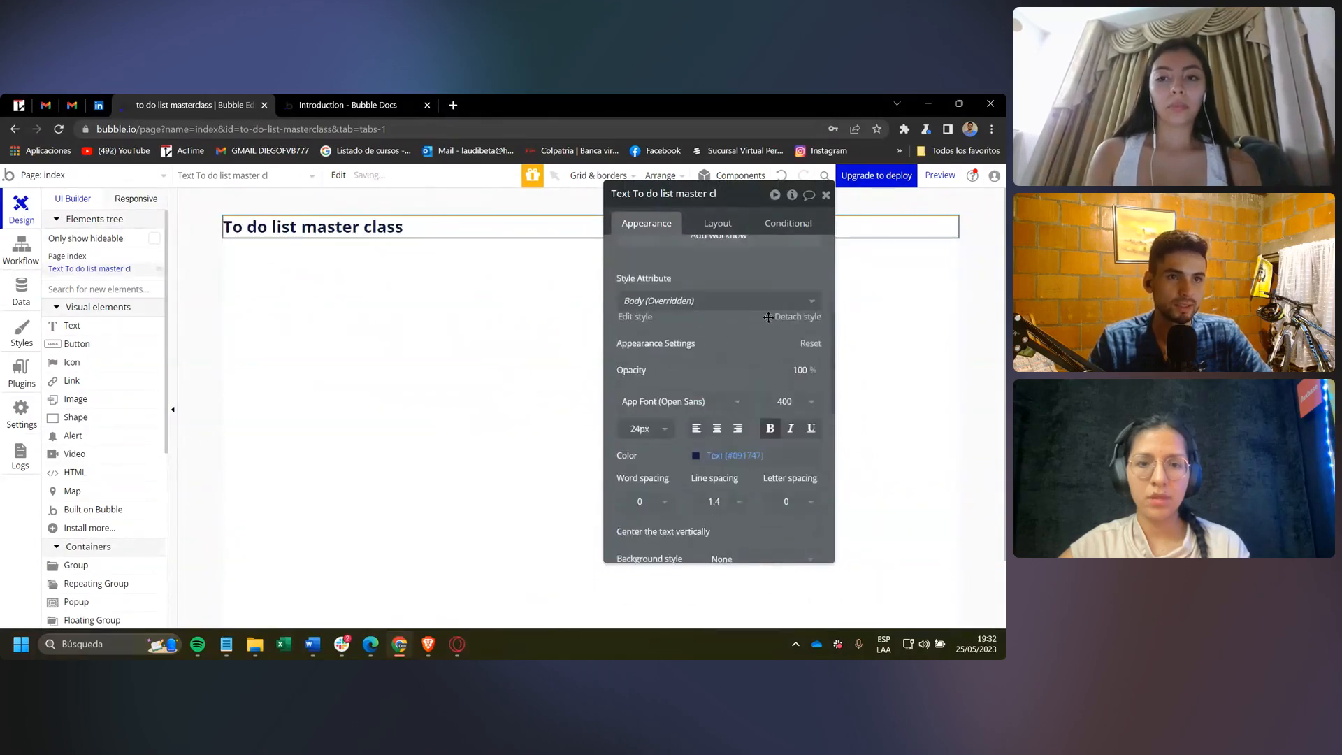
pyautogui.scroll(3, 769, 317)
pyautogui.scroll(-2, 718, 481)
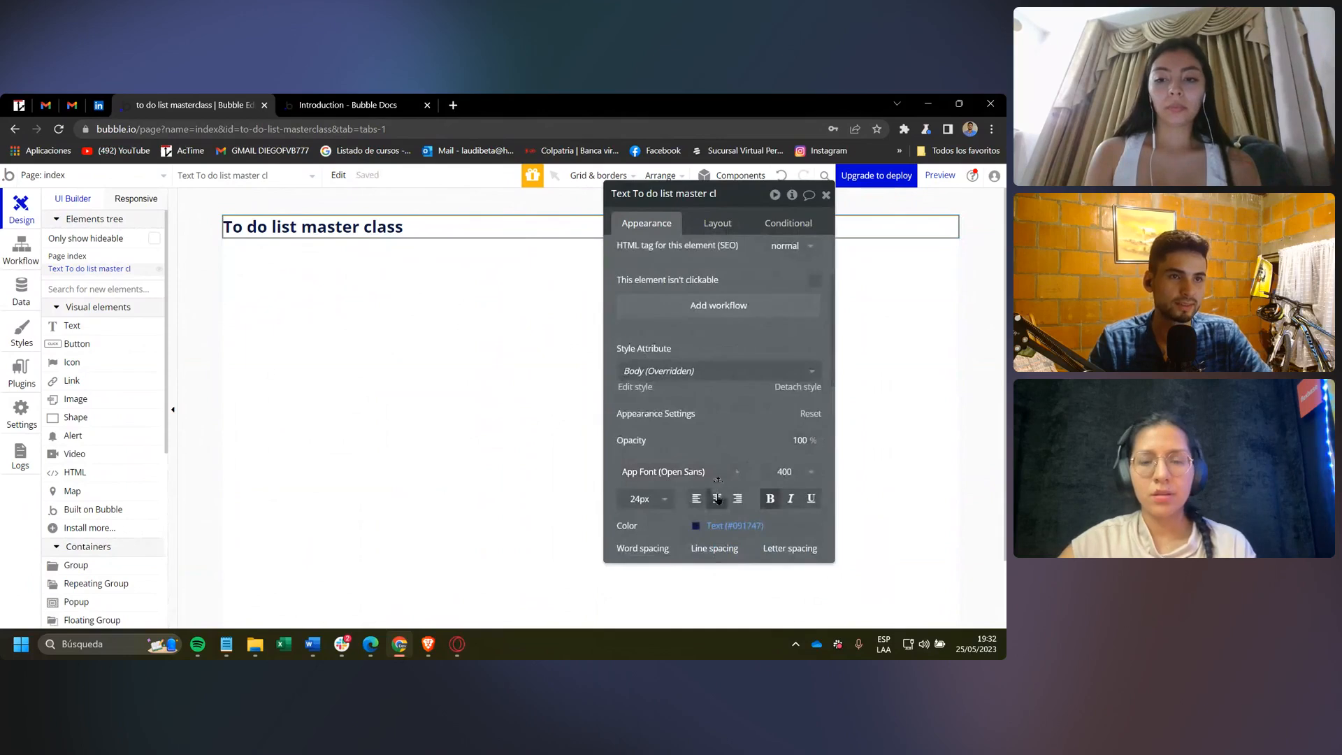
pyautogui.click(719, 499)
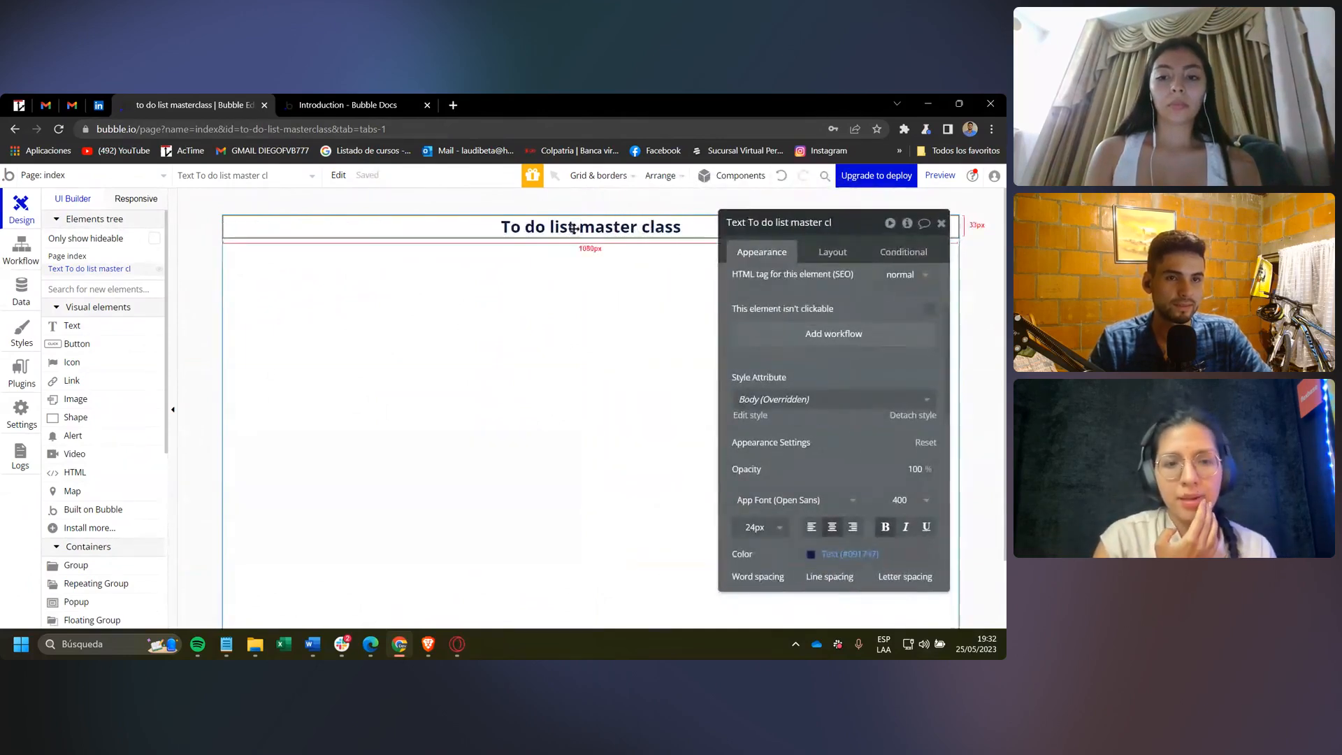
# Examine the title text's font weight options, appearance and layout settings, and close its property editor.
pyautogui.moveTo(857, 450); pyautogui.dragTo(325, 459)
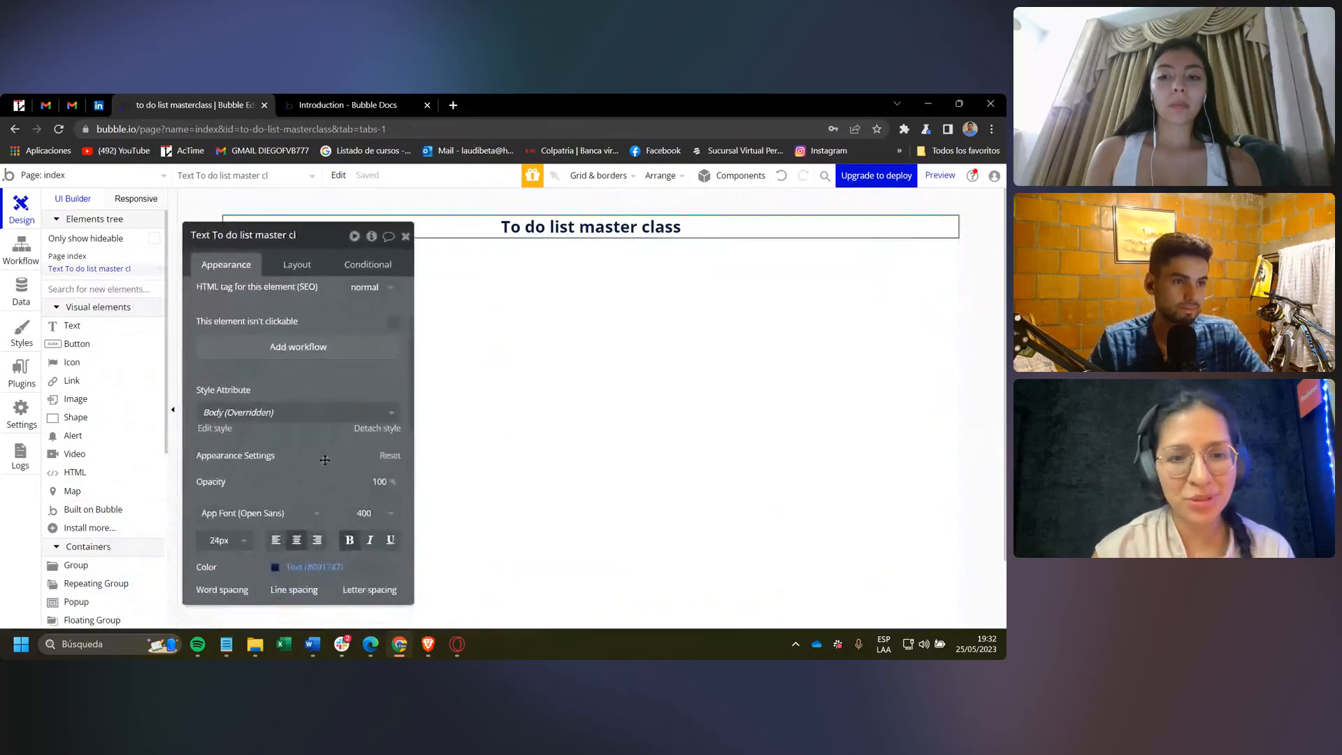
pyautogui.scroll(-2, 328, 461)
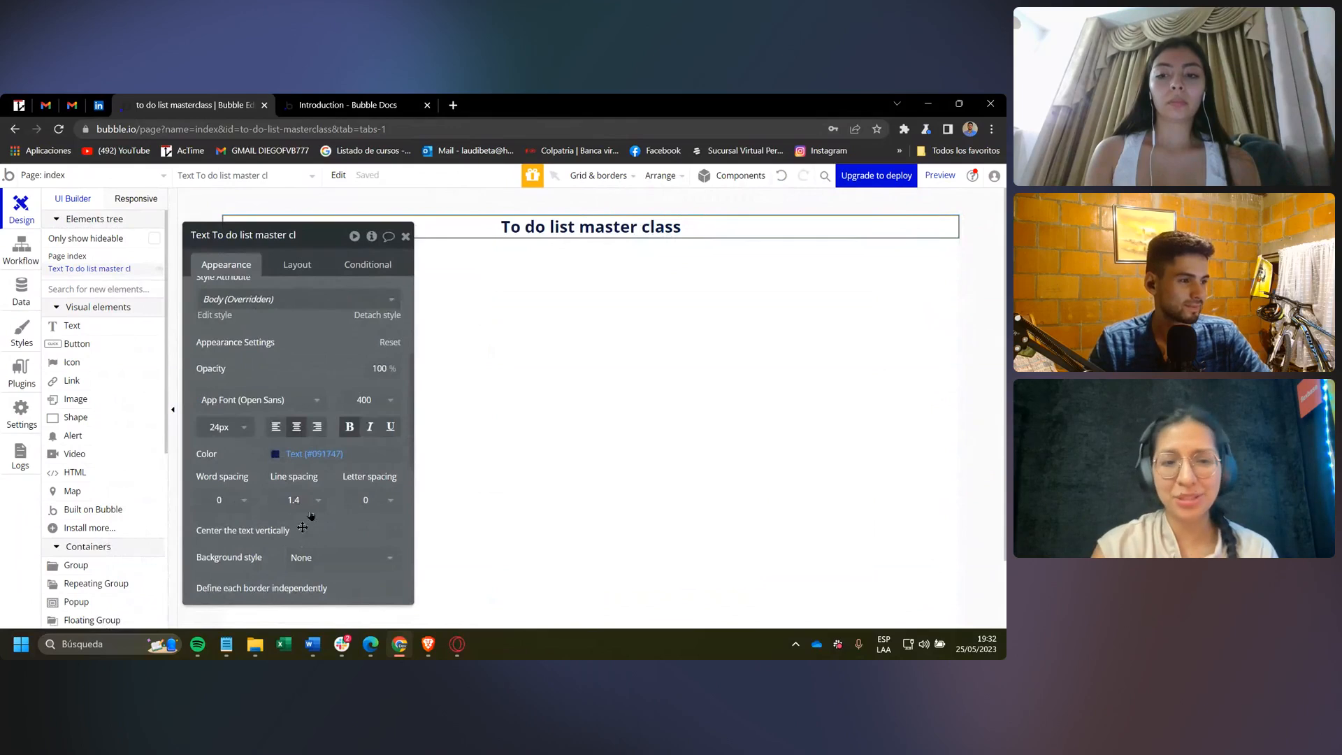
pyautogui.click(369, 400)
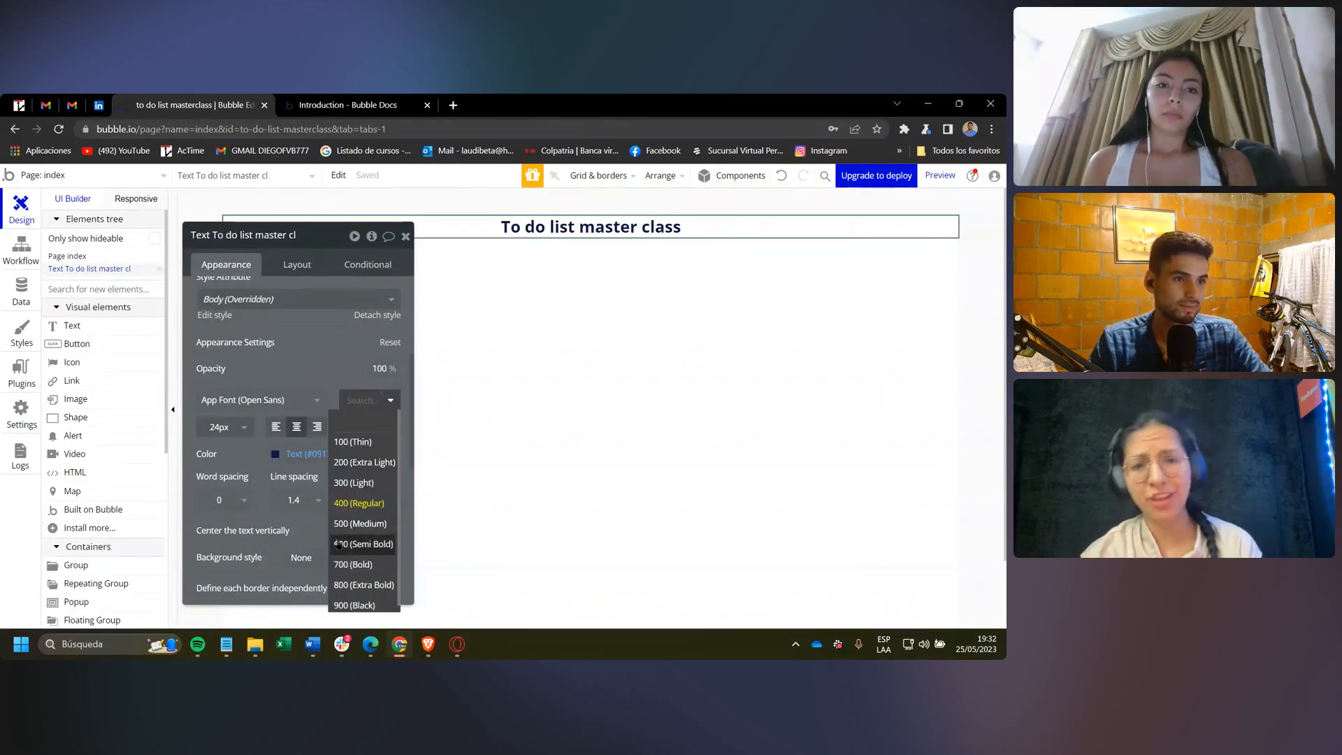
pyautogui.scroll(4, 305, 367)
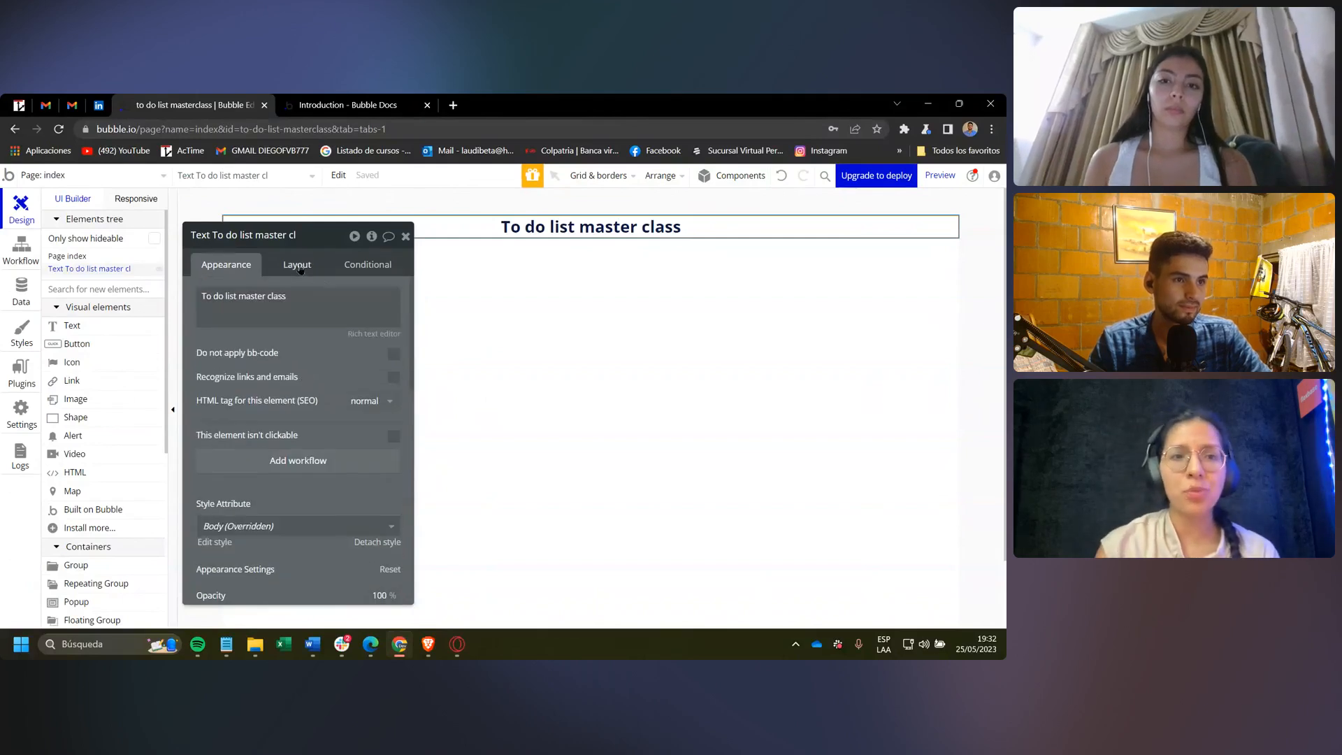
pyautogui.click(297, 265)
pyautogui.scroll(-2, 323, 464)
pyautogui.scroll(2, 323, 465)
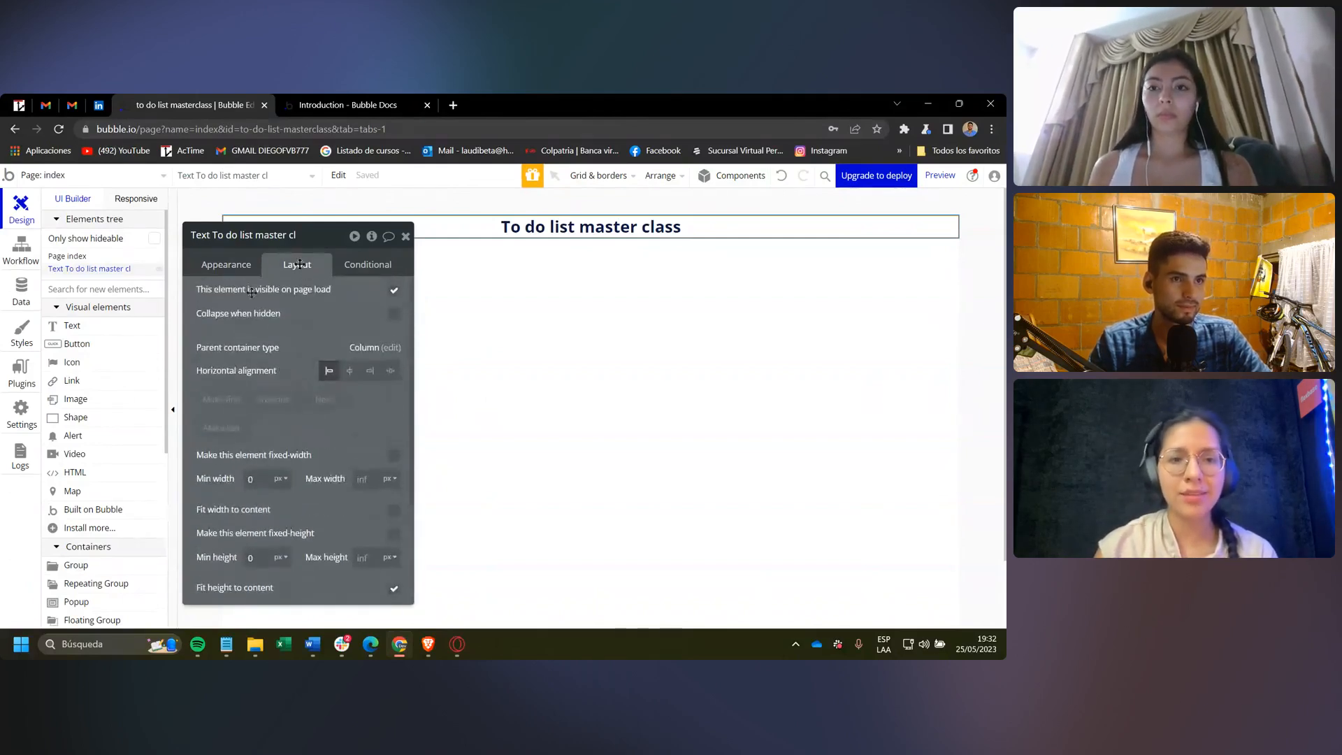
pyautogui.click(227, 265)
pyautogui.moveTo(280, 379); pyautogui.dragTo(230, 394)
pyautogui.scroll(-5, 280, 399)
pyautogui.scroll(5, 305, 420)
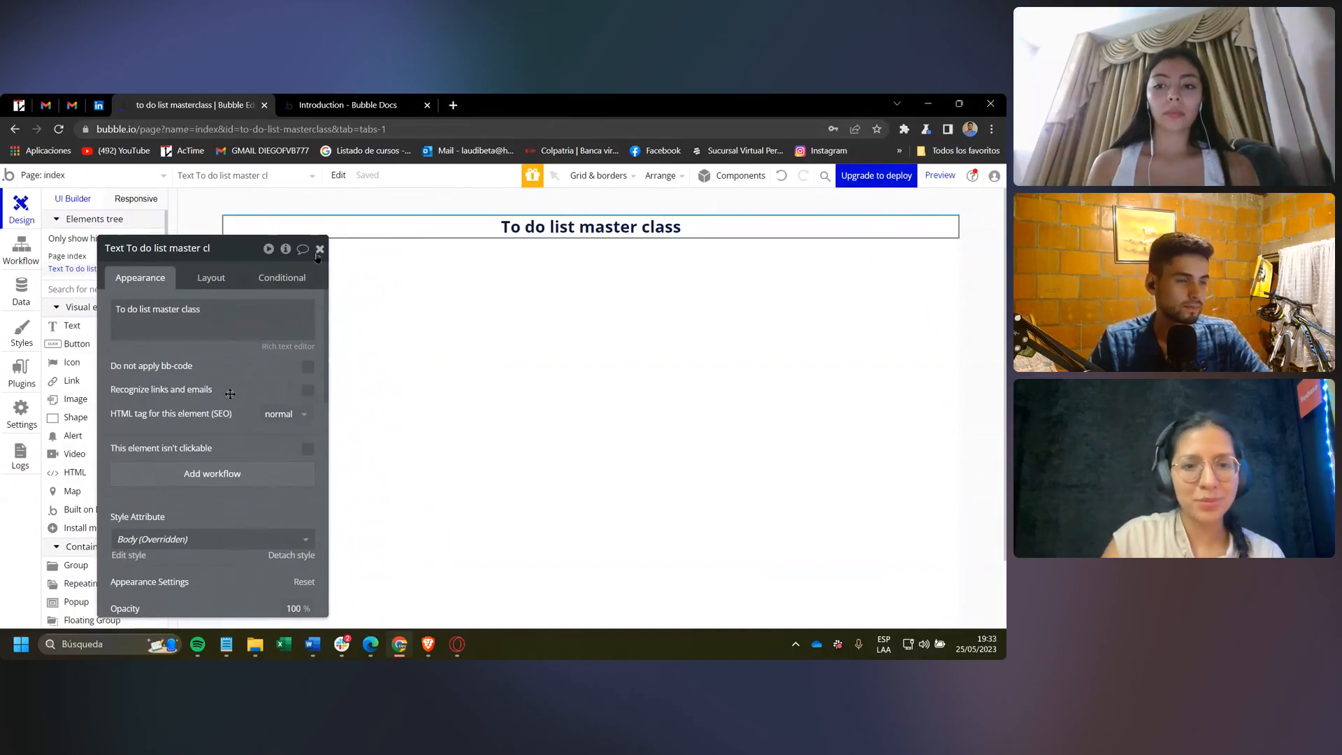
pyautogui.click(320, 250)
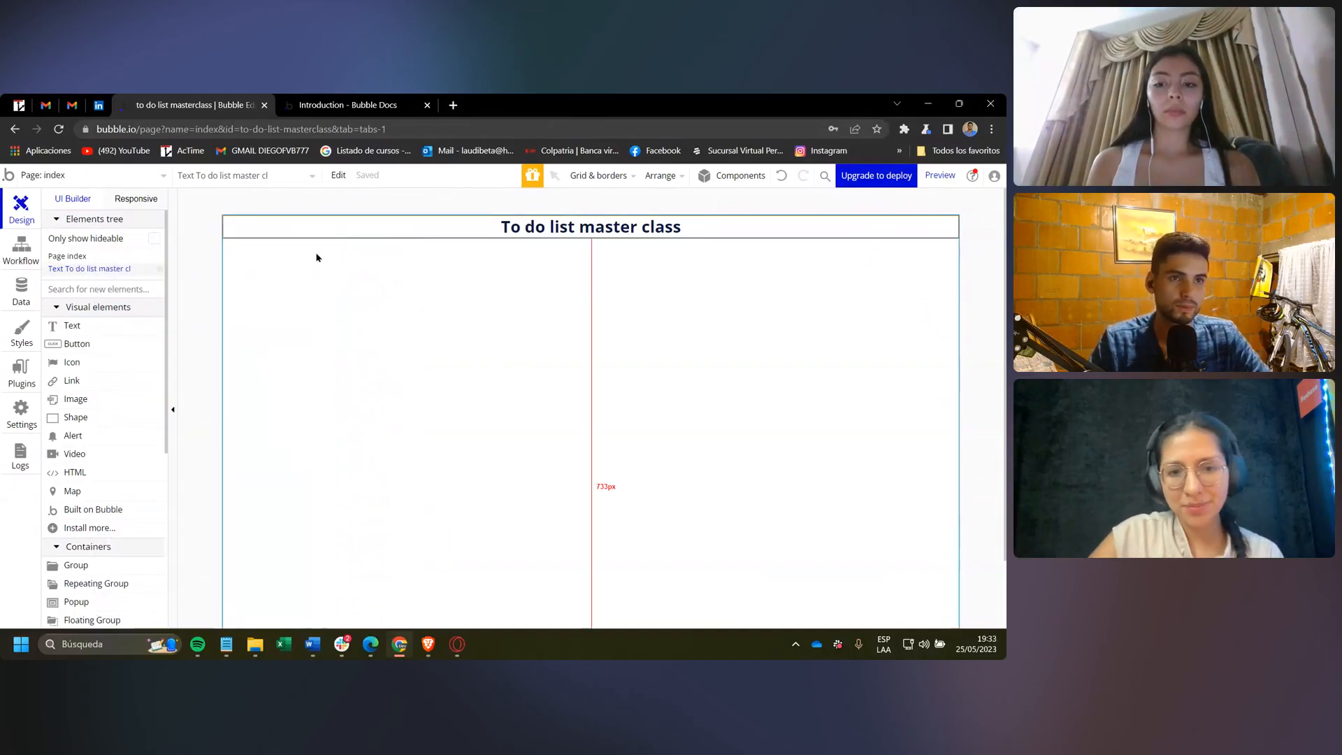
pyautogui.click(617, 325)
pyautogui.click(629, 231)
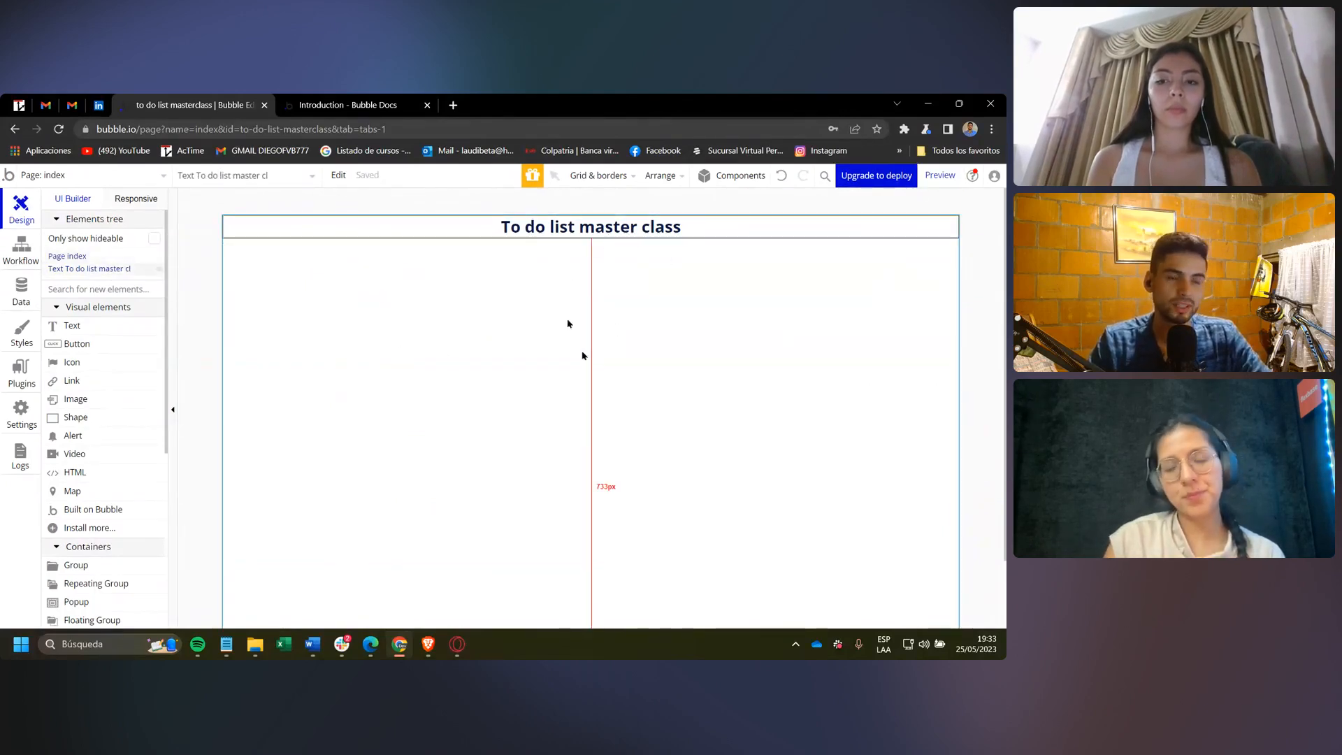
pyautogui.click(554, 346)
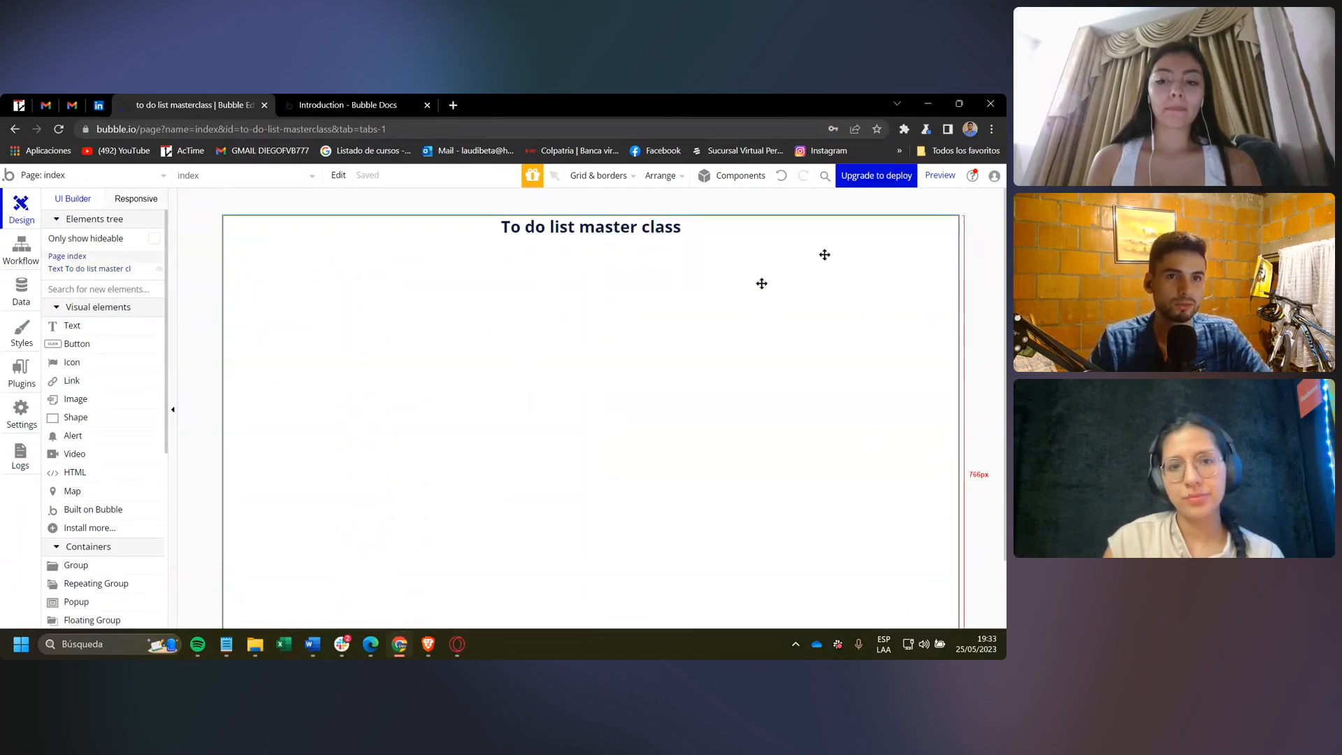
# Preview the index page in the browser to examine how the title is displayed.
pyautogui.click(939, 179)
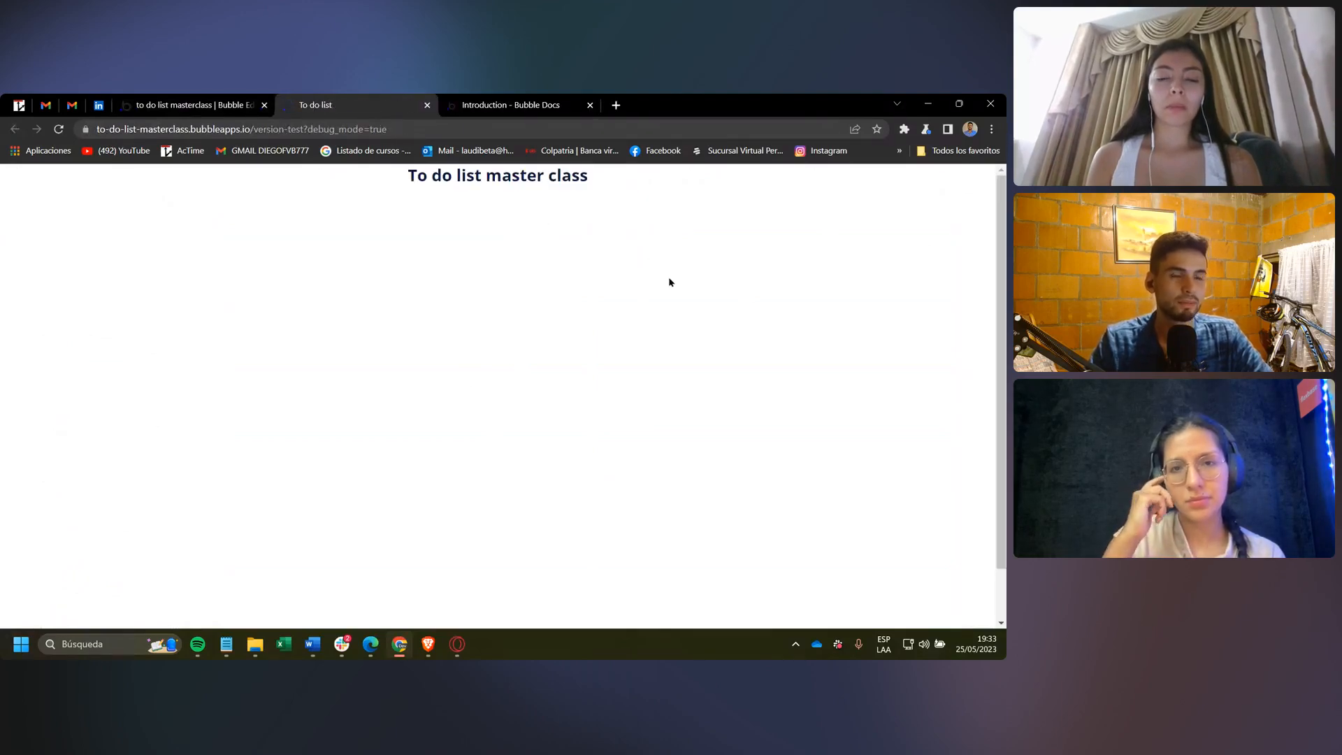
pyautogui.scroll(-1, 672, 283)
pyautogui.scroll(1, 672, 283)
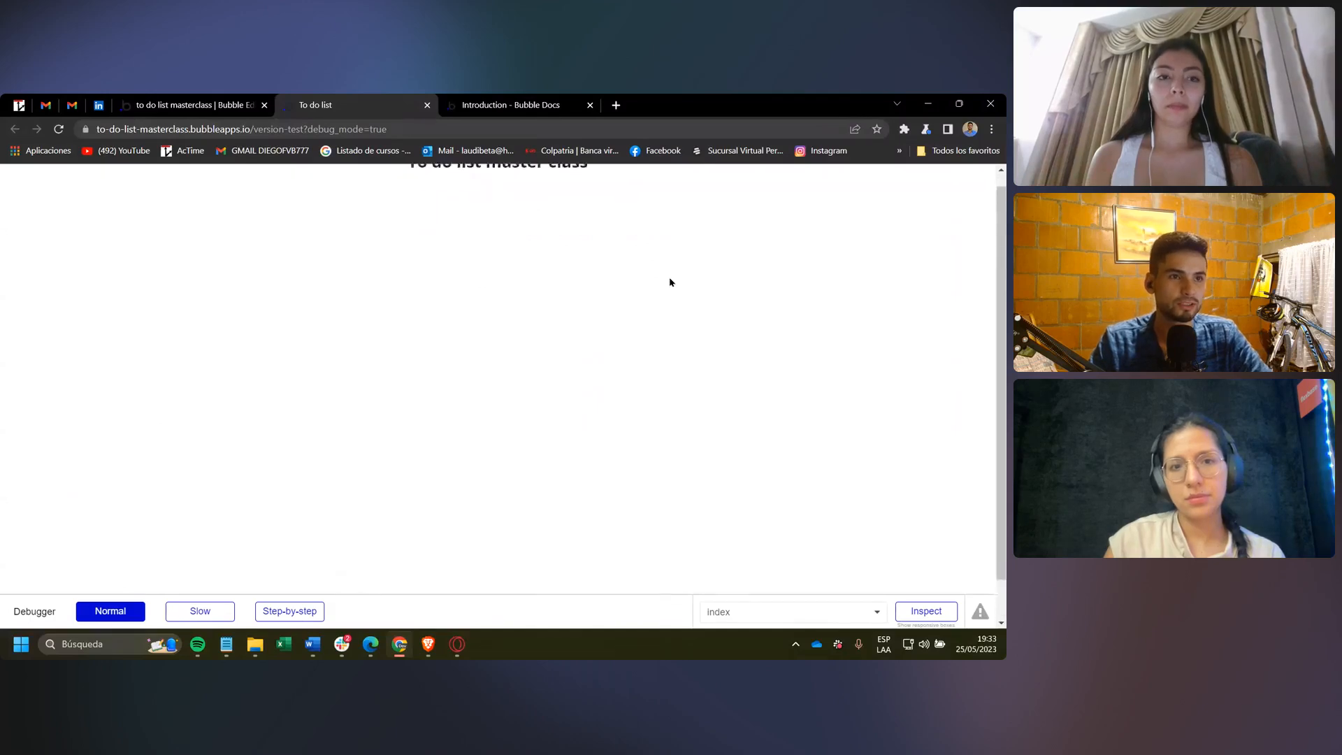
pyautogui.moveTo(606, 182); pyautogui.dragTo(498, 194)
pyautogui.click(396, 284)
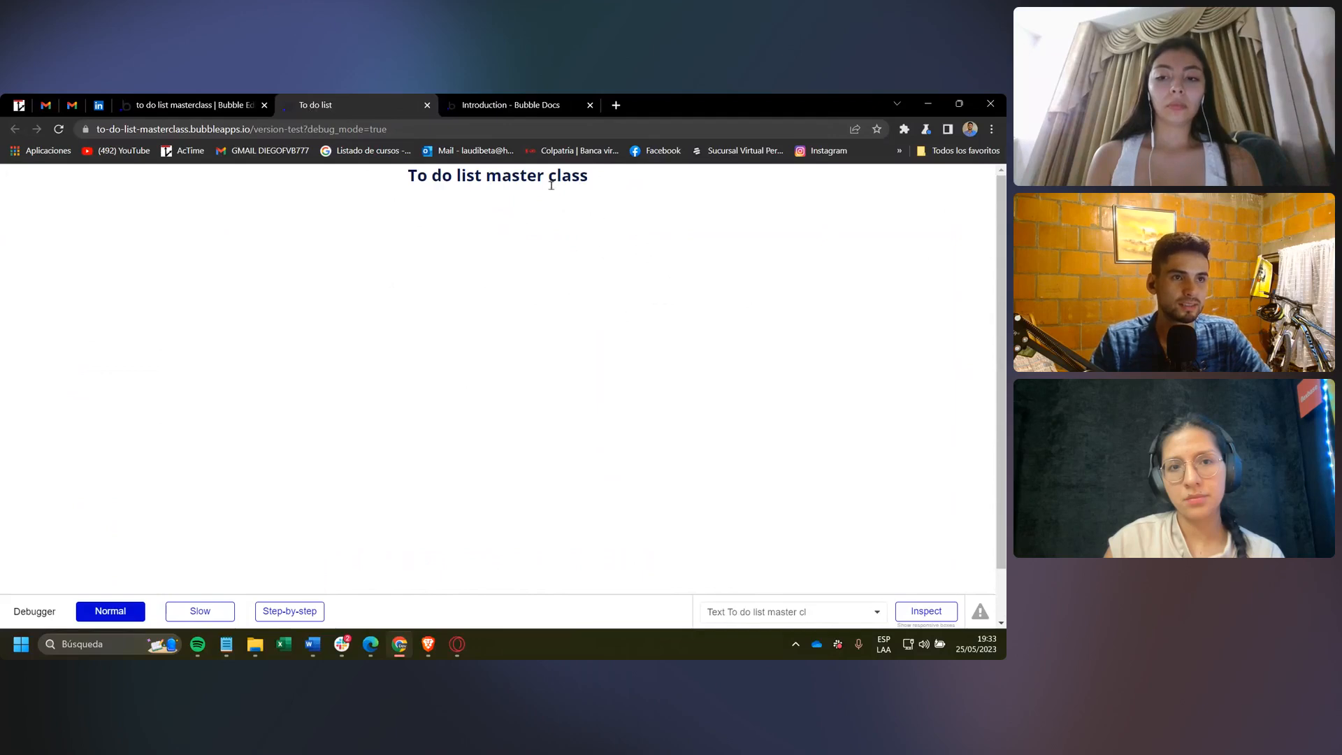
pyautogui.moveTo(591, 179); pyautogui.dragTo(513, 179)
# Return to the Bubble editor, set the title text's top margin to 20 px and close its property editor.
pyautogui.click(220, 102)
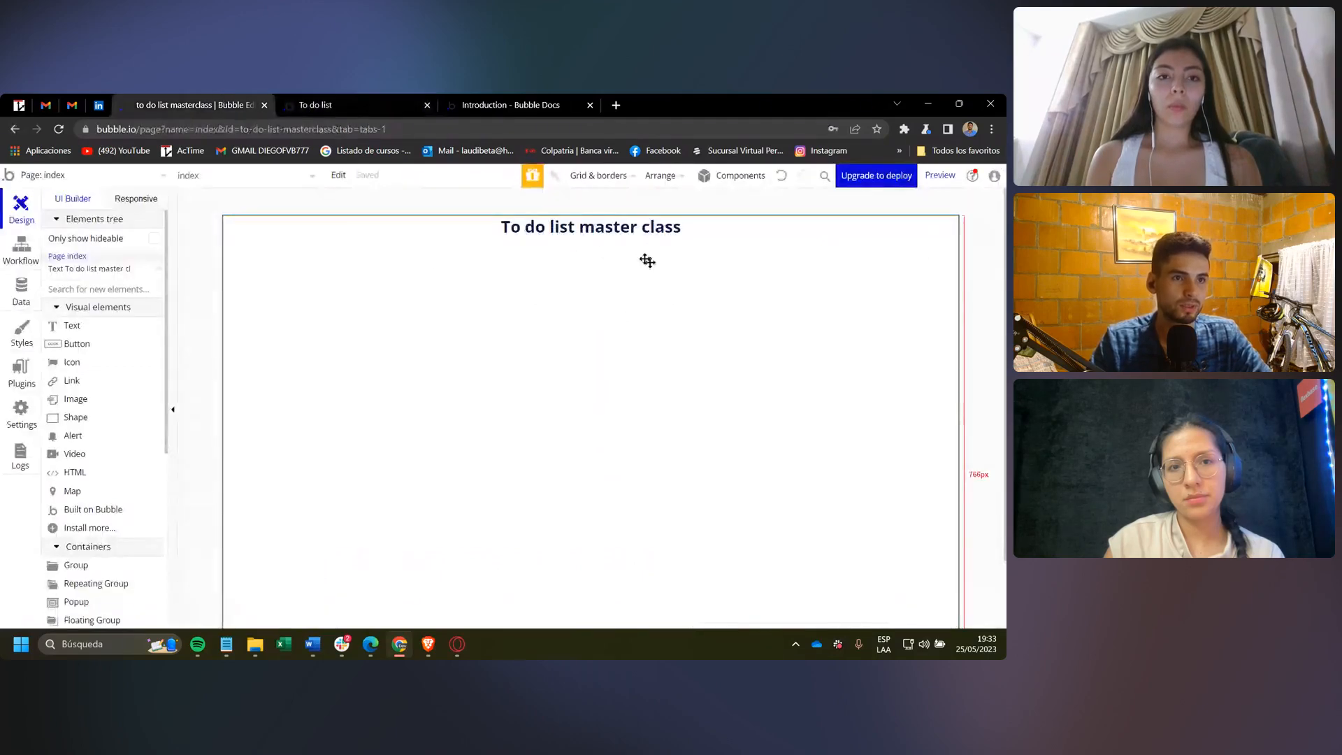
pyautogui.click(623, 227)
pyautogui.doubleClick(692, 230)
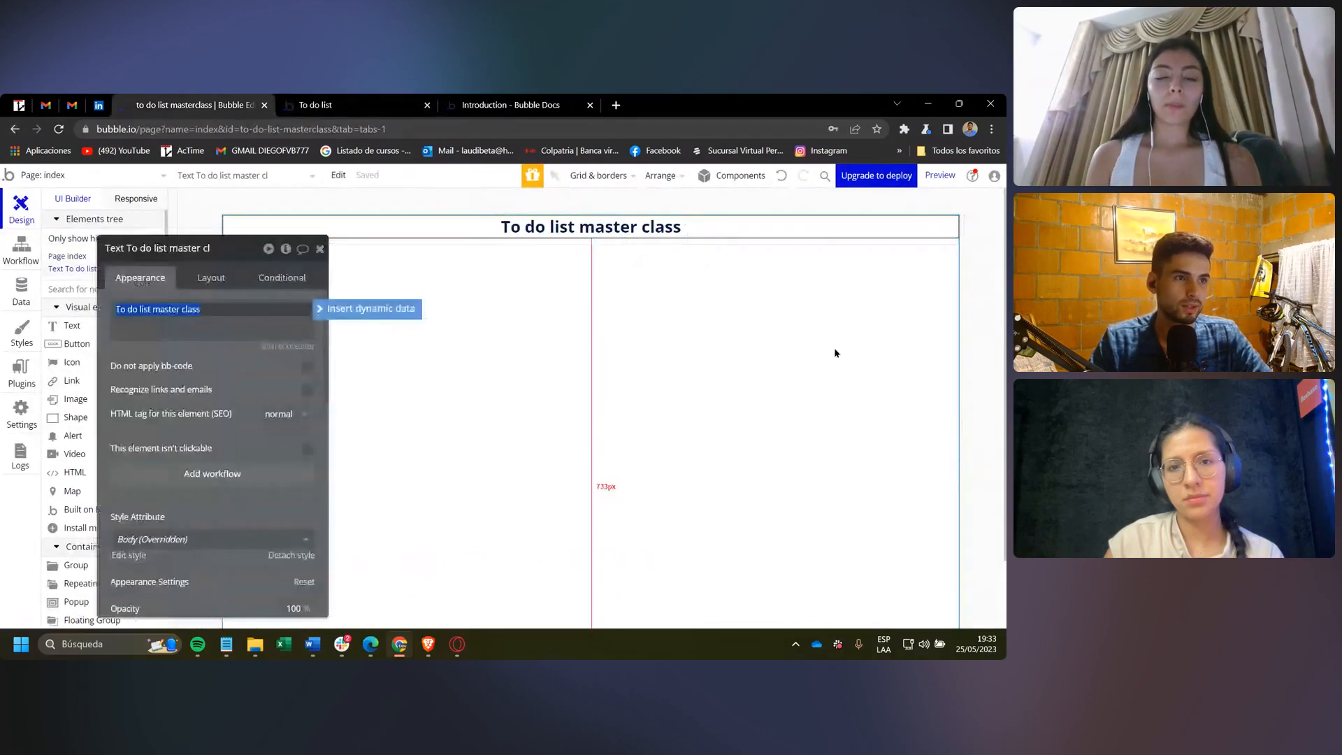
pyautogui.click(211, 277)
pyautogui.scroll(-1, 191, 435)
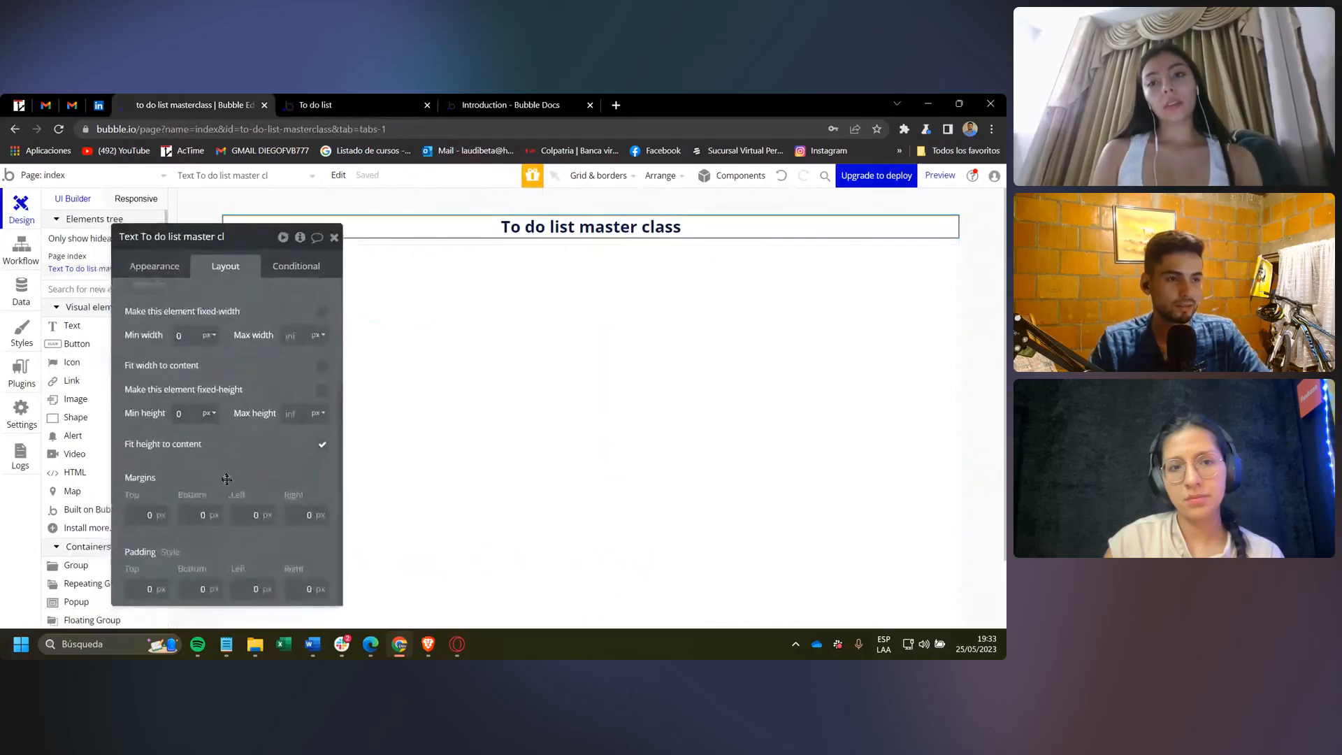
pyautogui.click(149, 515)
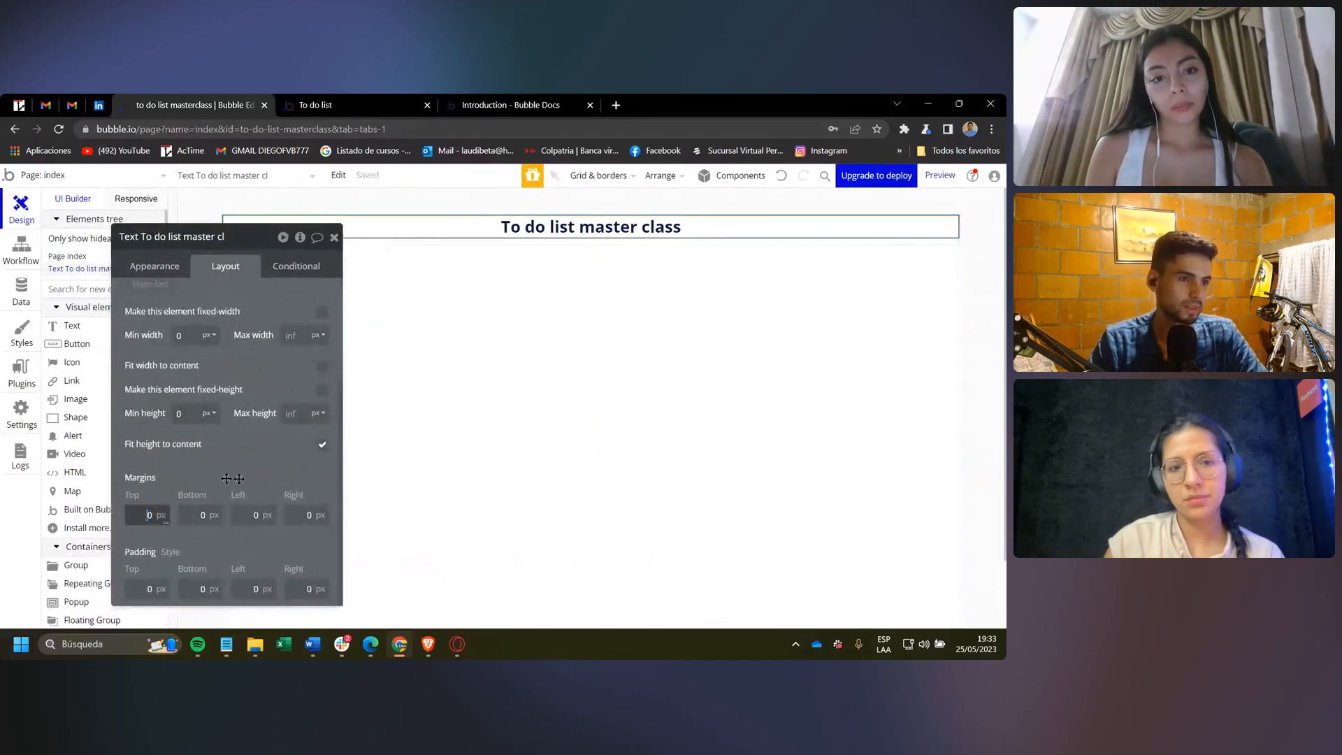
pyautogui.write('1')
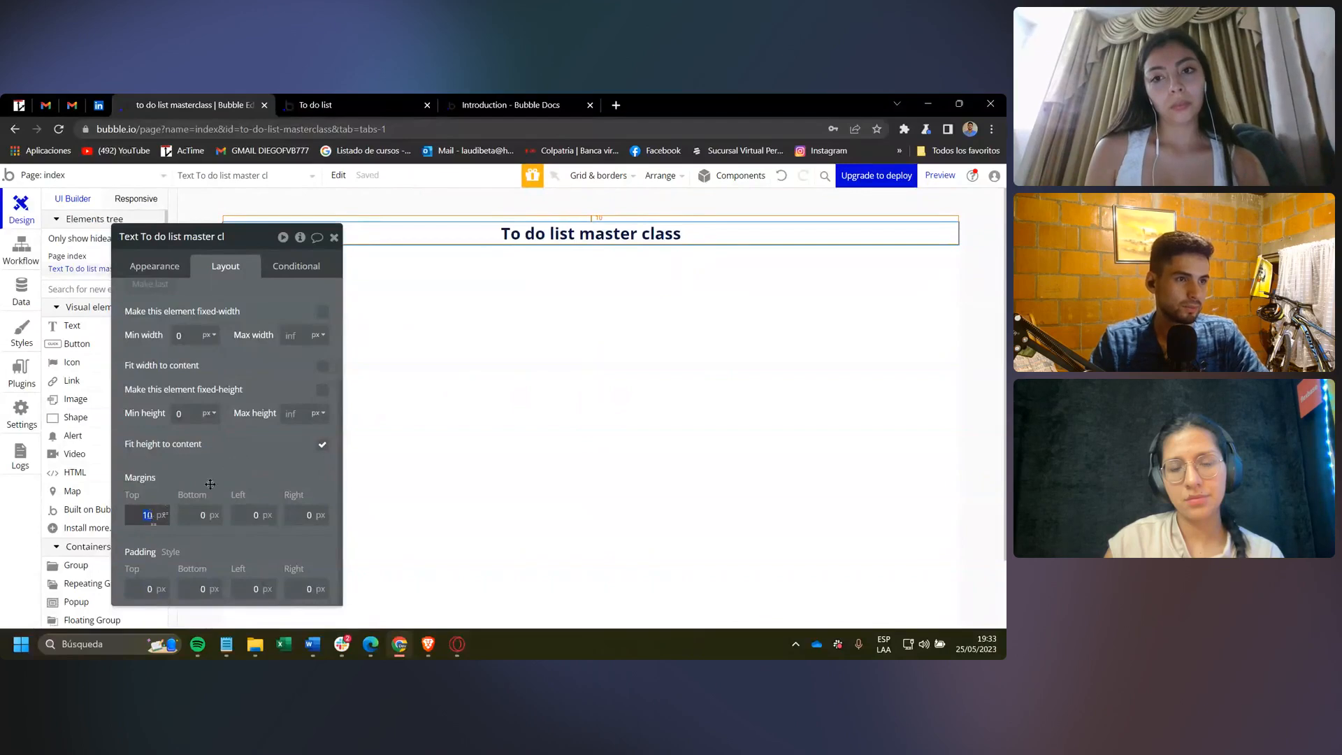
pyautogui.write('2')
pyautogui.click(174, 267)
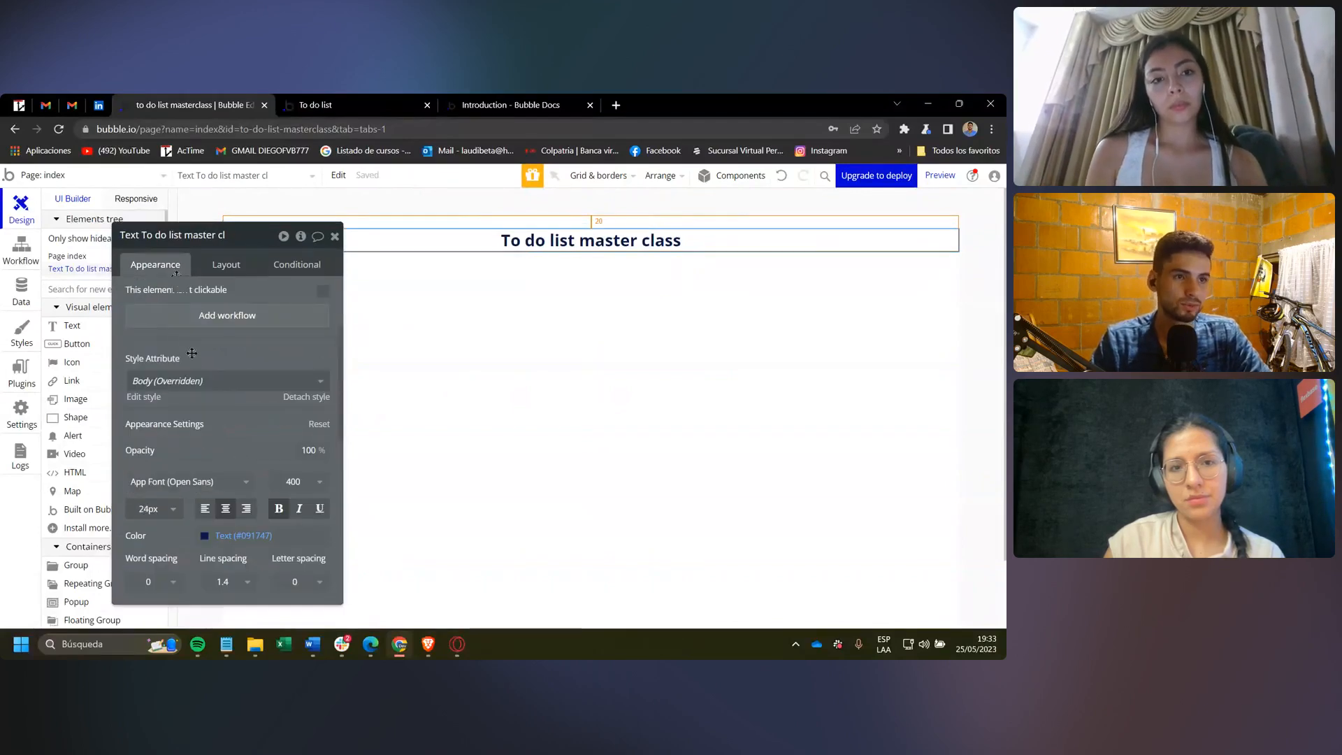
pyautogui.moveTo(191, 353); pyautogui.dragTo(236, 384)
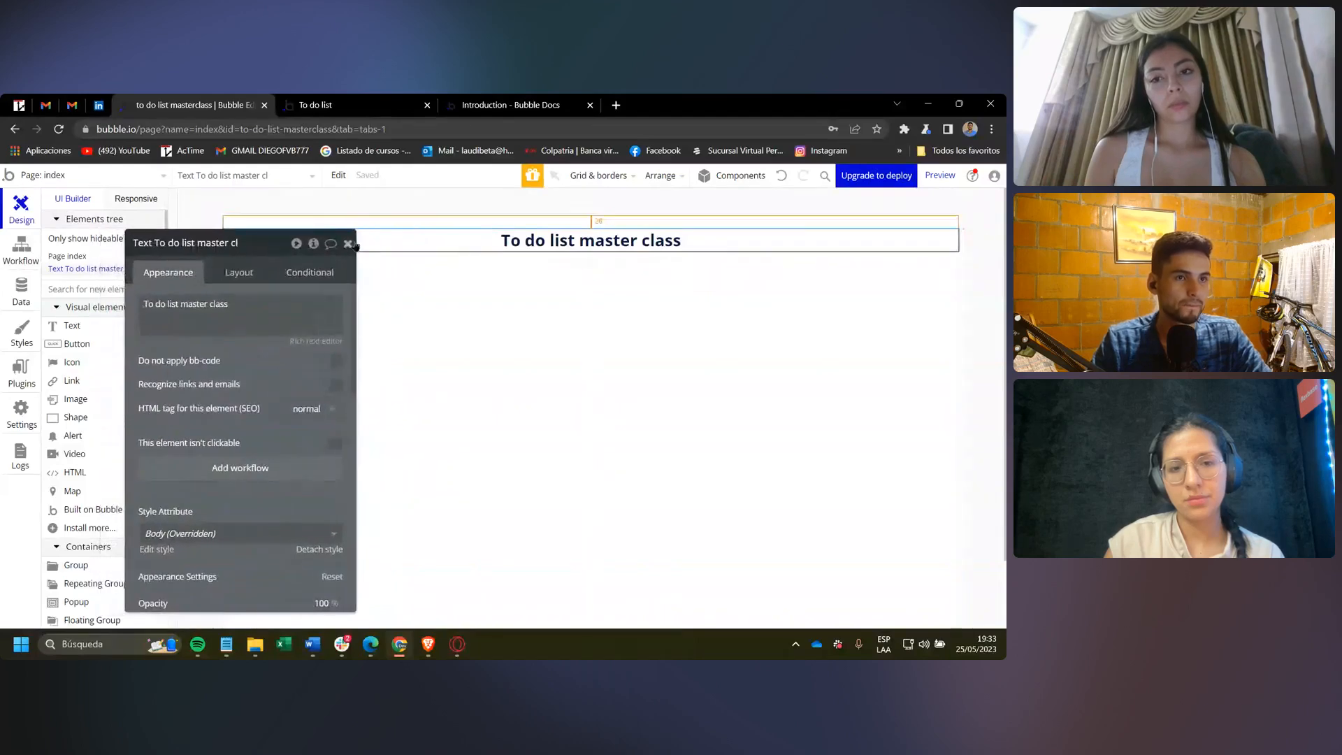
pyautogui.click(348, 243)
pyautogui.click(439, 286)
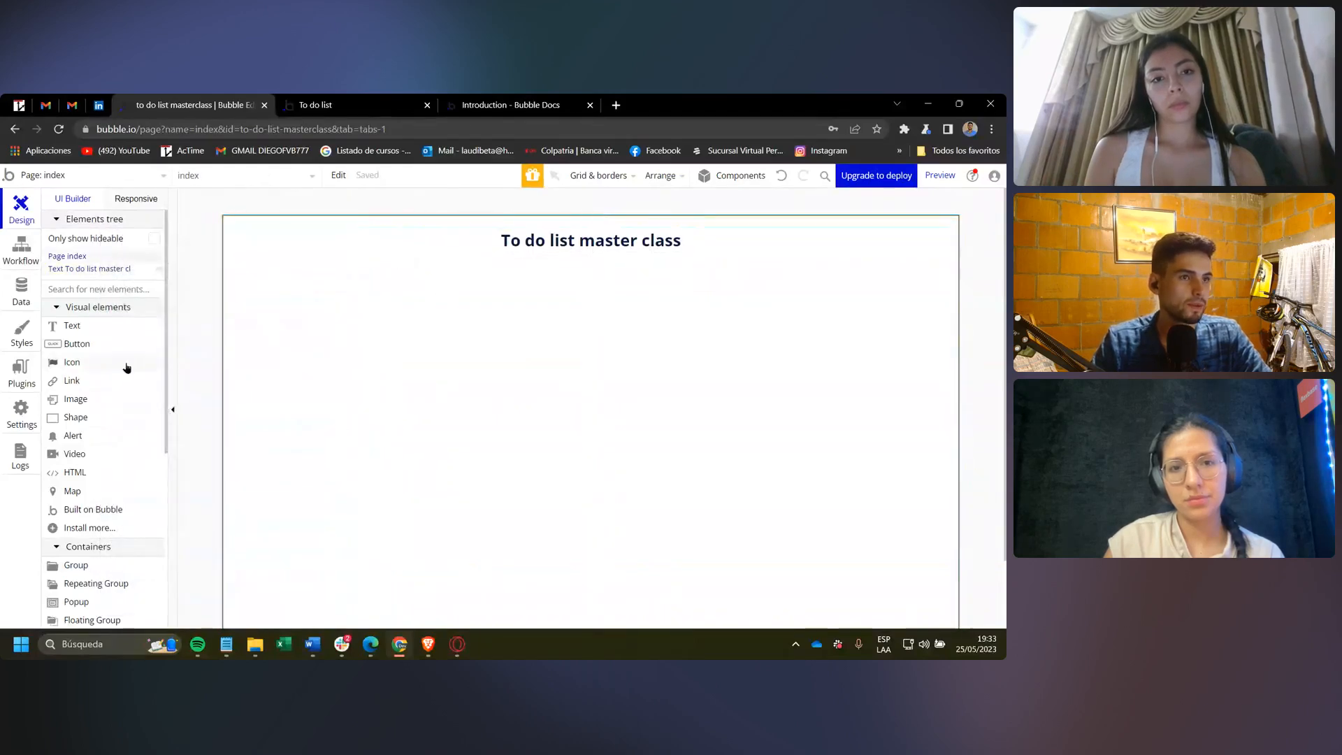
pyautogui.click(86, 289)
pyautogui.write('repe')
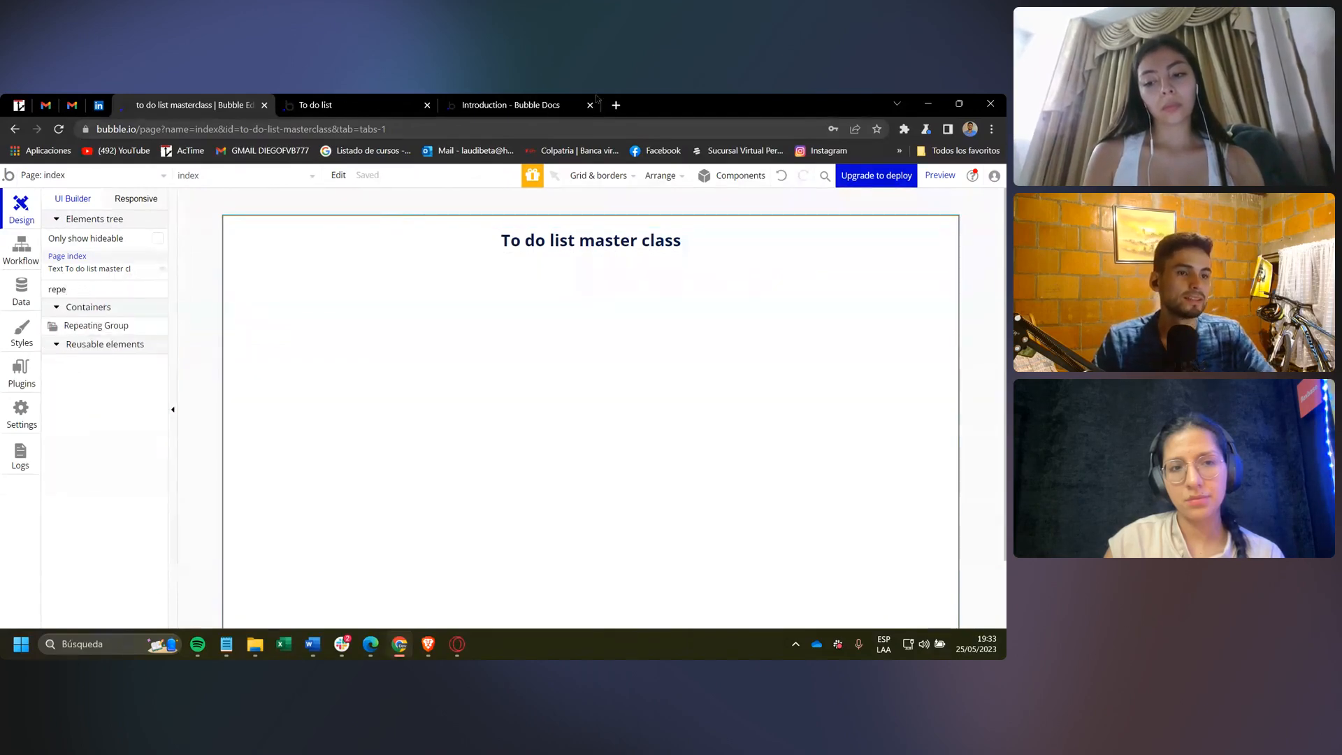
pyautogui.click(350, 99)
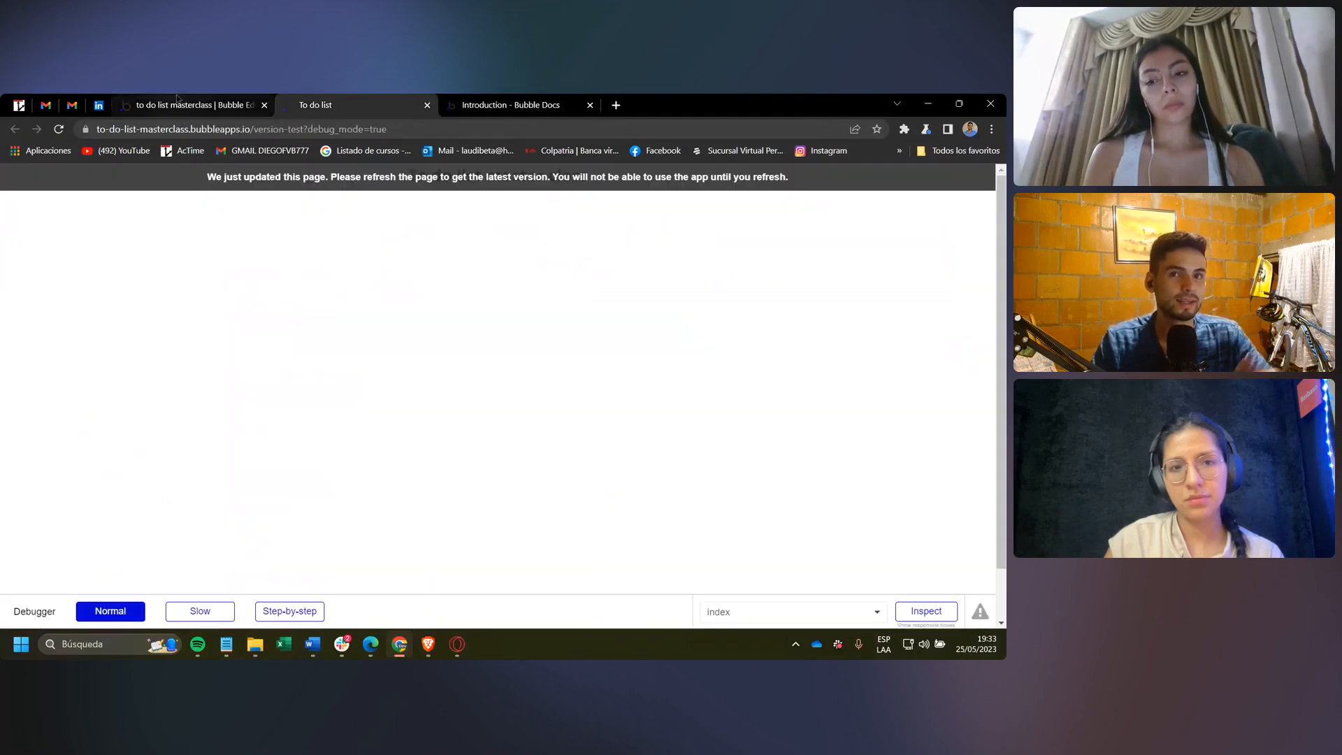
pyautogui.hotkey('ctrl', 'shift', 'Tab')
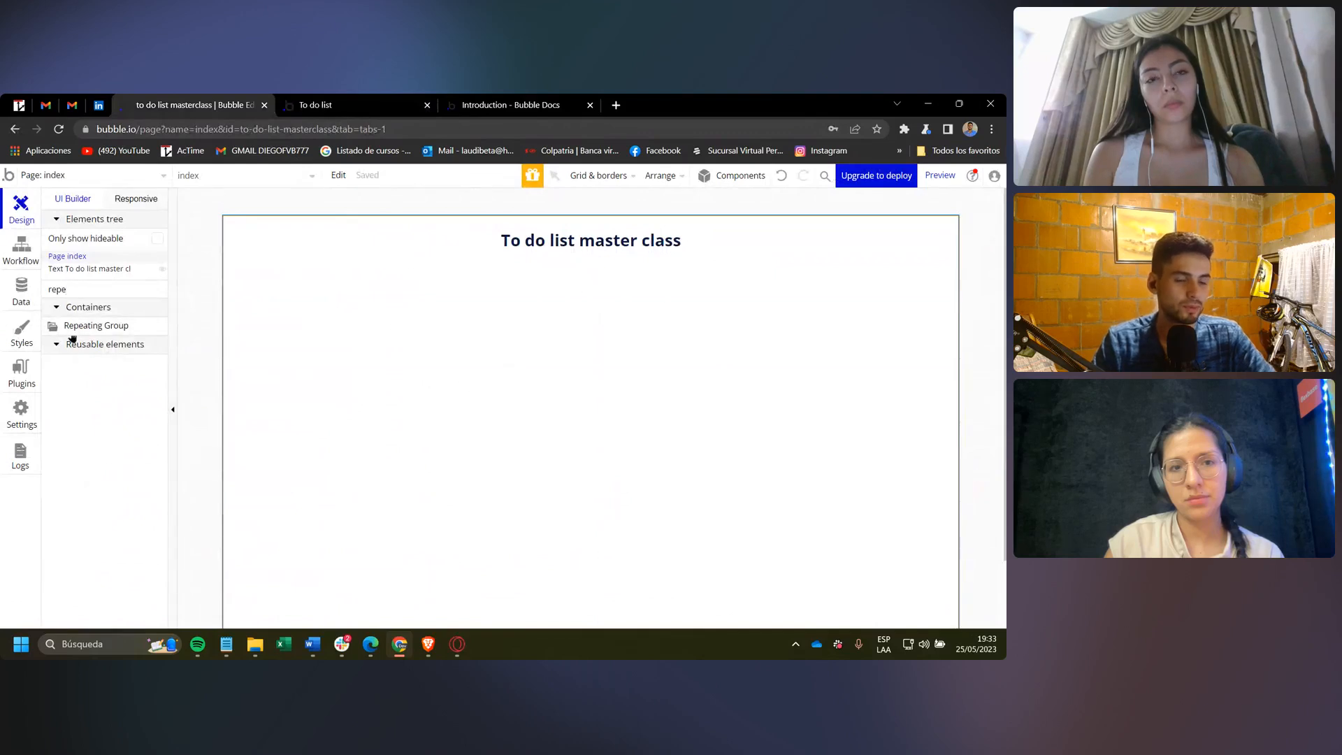
pyautogui.hotkey('ctrl', 'a')
pyautogui.press('BackSpace')
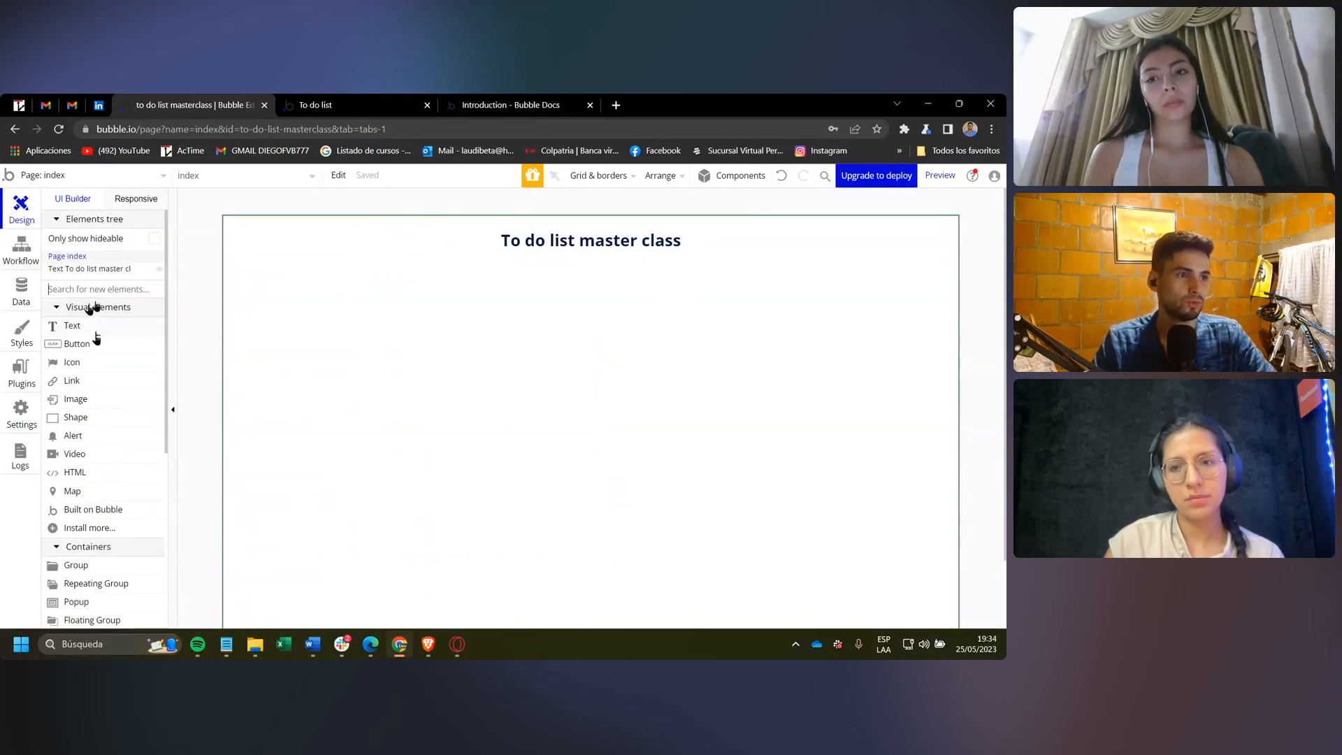
pyautogui.click(93, 326)
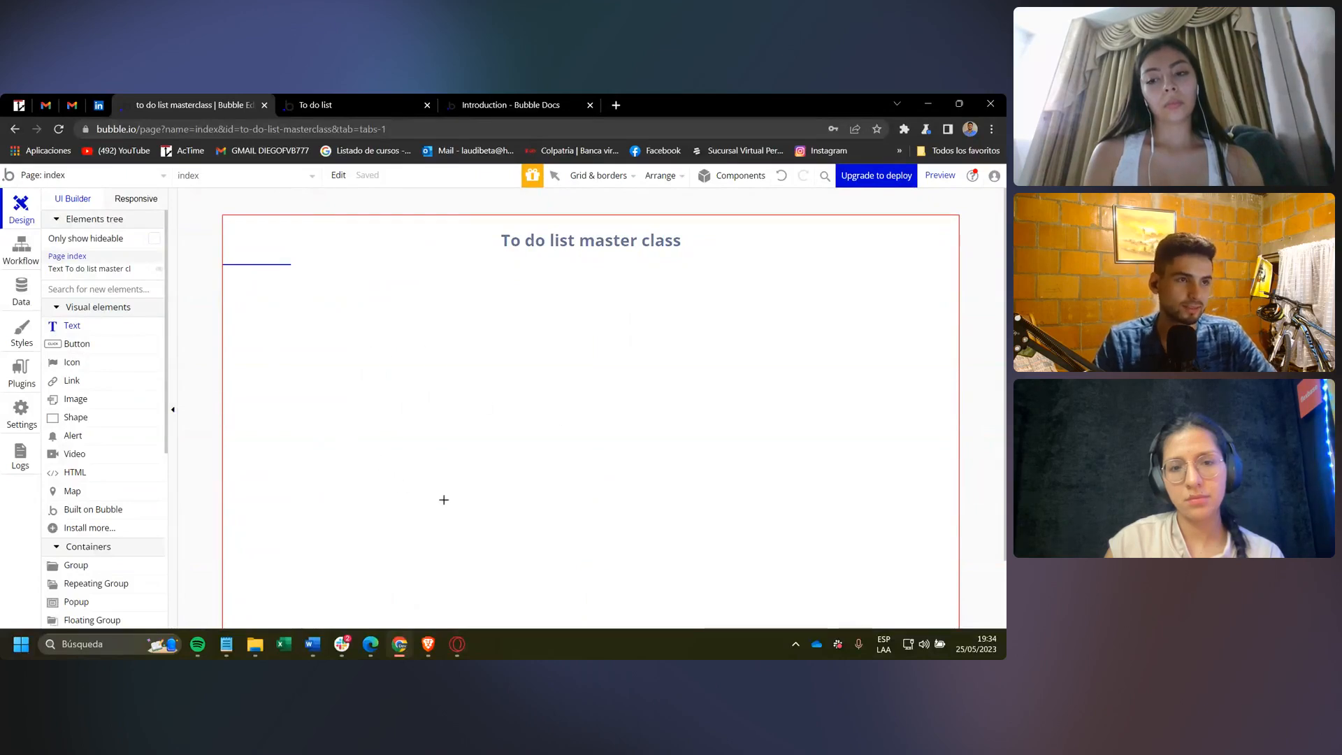
pyautogui.press('Escape')
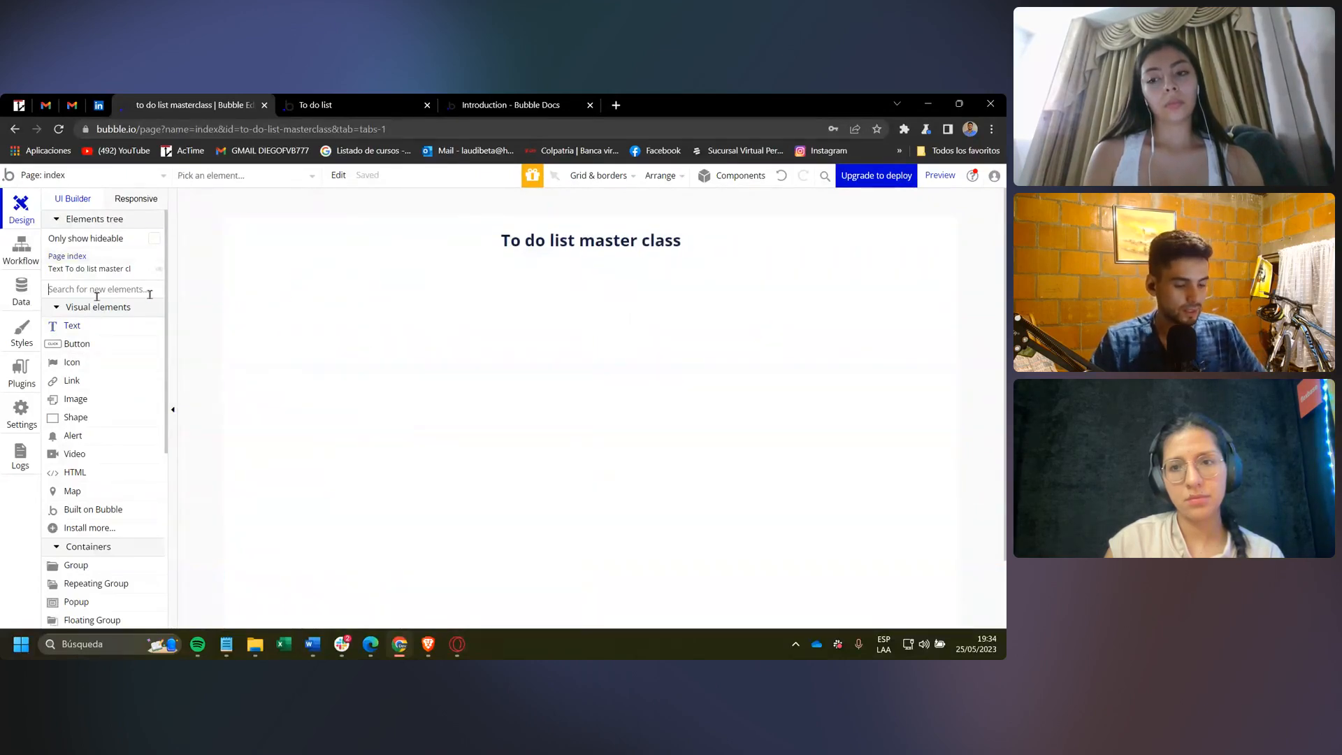
# Find the Repeating Group element and place it on the index page below the title text.
pyautogui.write('repe')
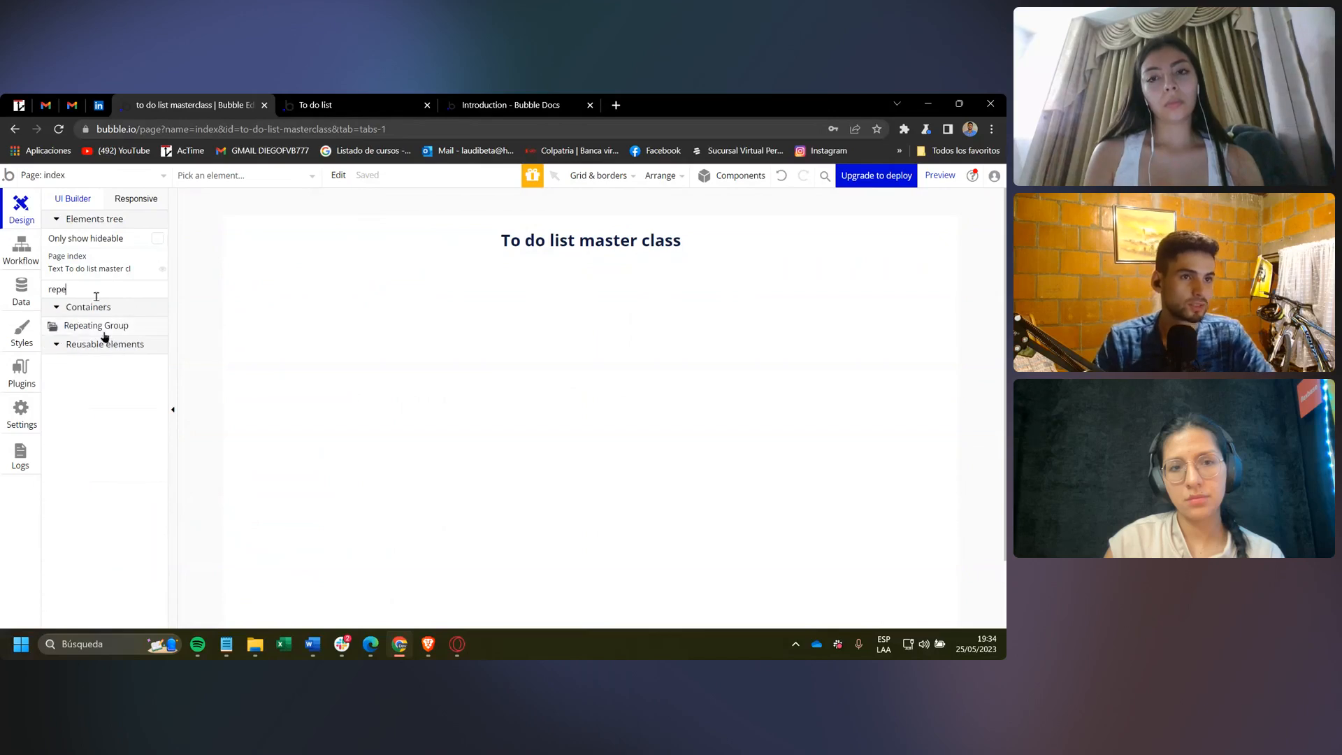
pyautogui.click(105, 337)
pyautogui.click(301, 350)
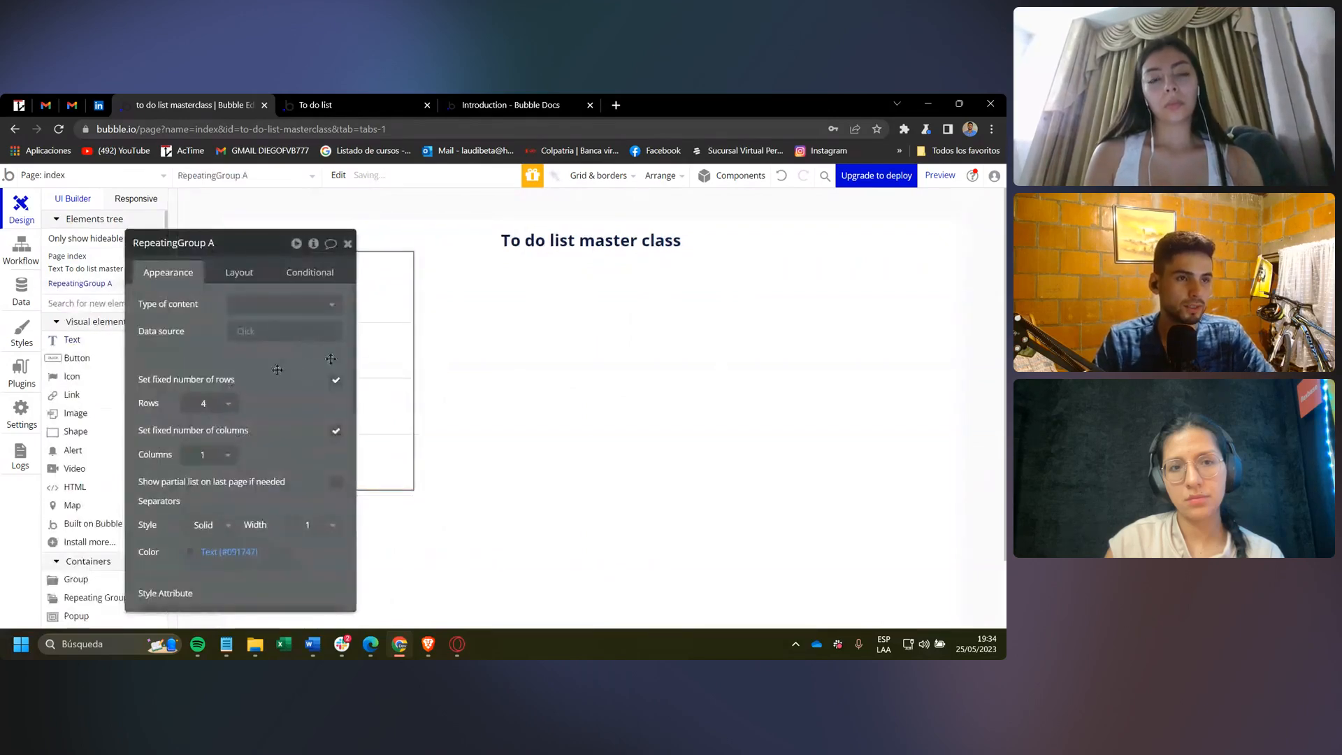
pyautogui.moveTo(278, 370); pyautogui.dragTo(748, 365)
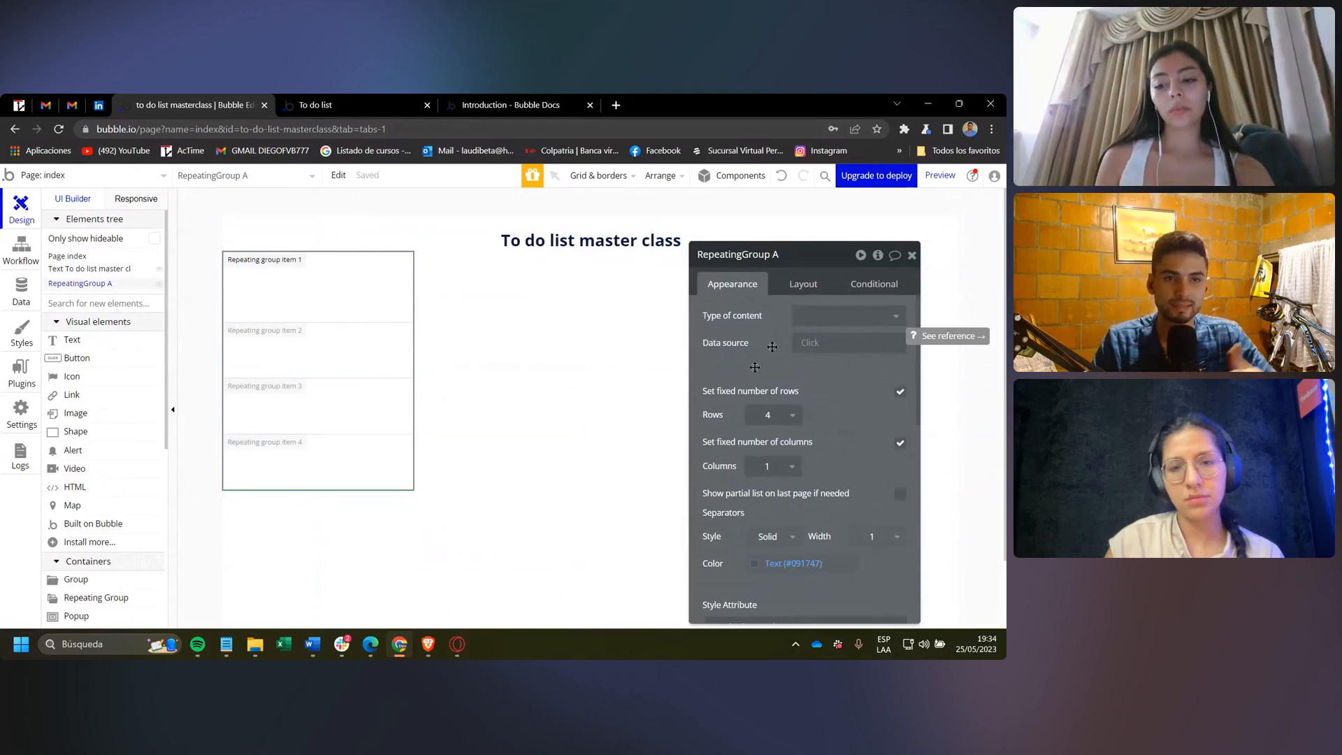
pyautogui.moveTo(773, 345)
pyautogui.mouseDown()
pyautogui.moveTo(754, 351)
pyautogui.moveTo(805, 331)
pyautogui.moveTo(789, 338)
pyautogui.mouseUp()
# Turn off the repeating group's fixed width and set its minimum width to 0 px.
pyautogui.click(822, 307)
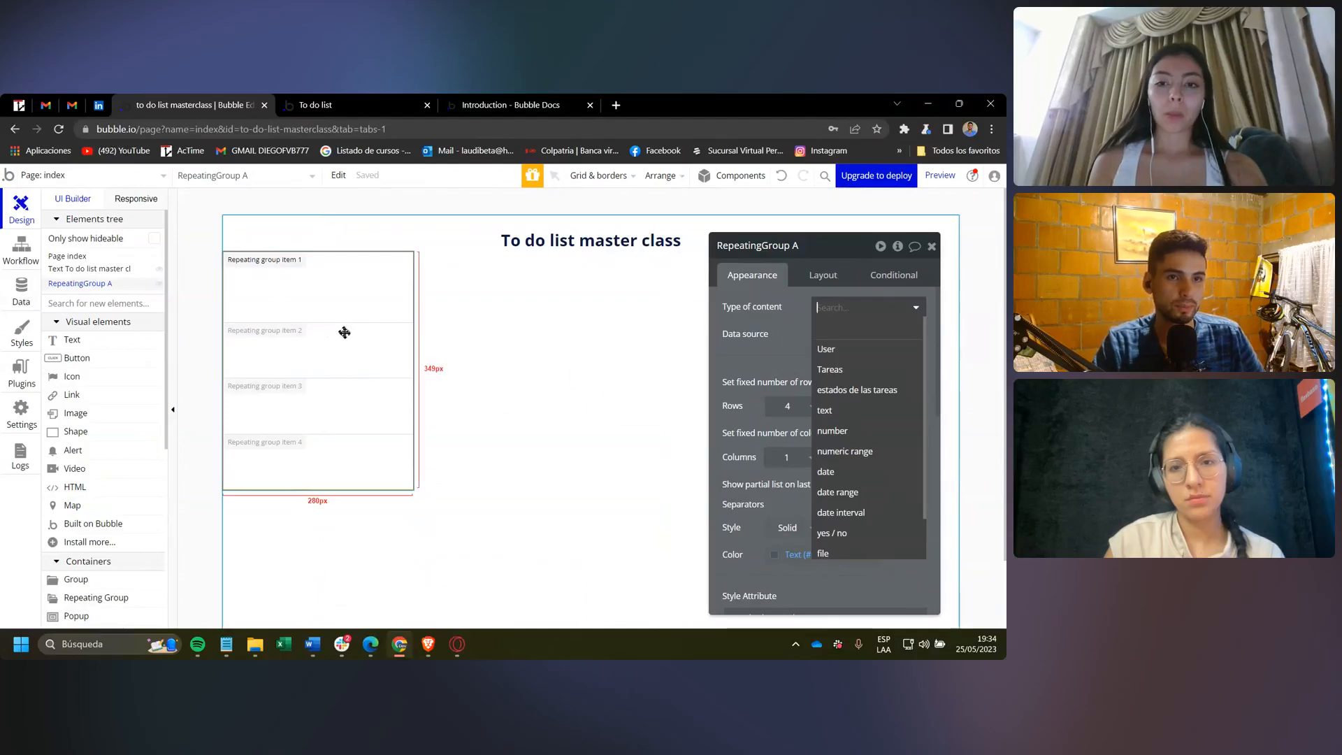
pyautogui.click(803, 319)
pyautogui.click(823, 275)
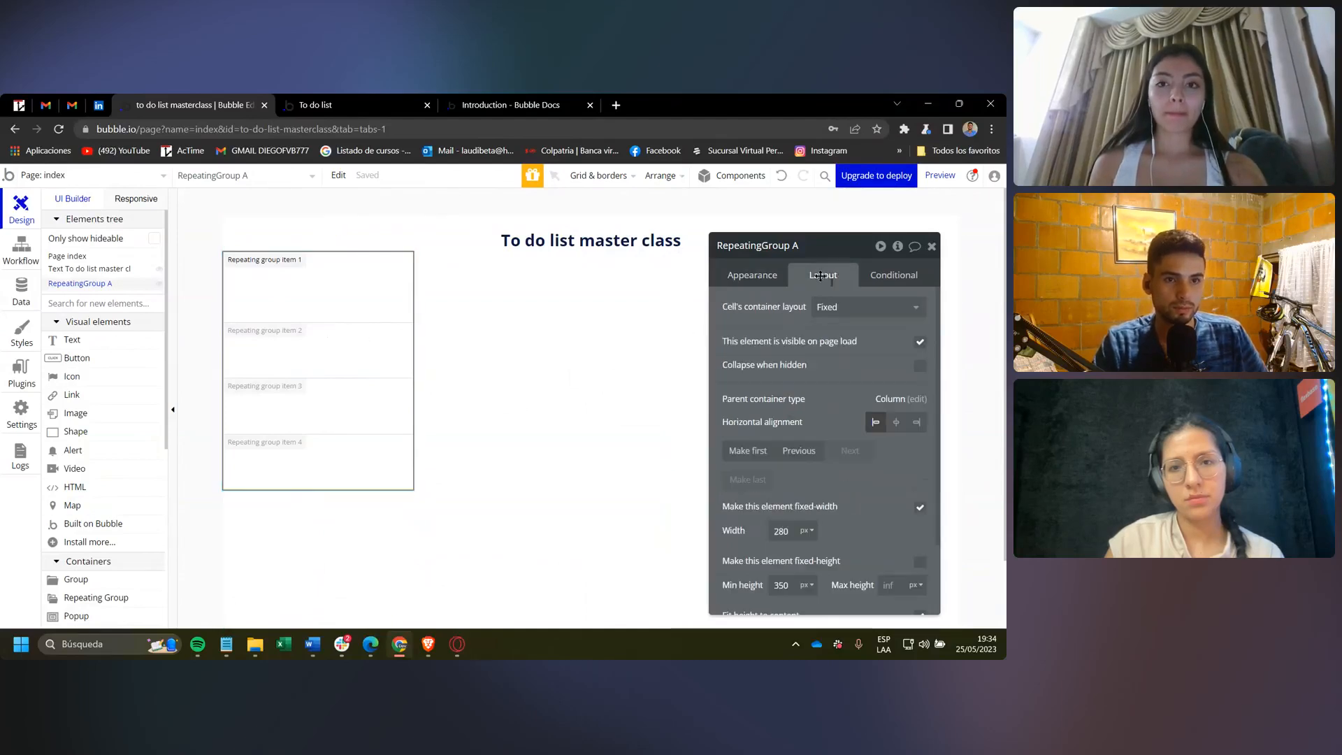
pyautogui.click(918, 497)
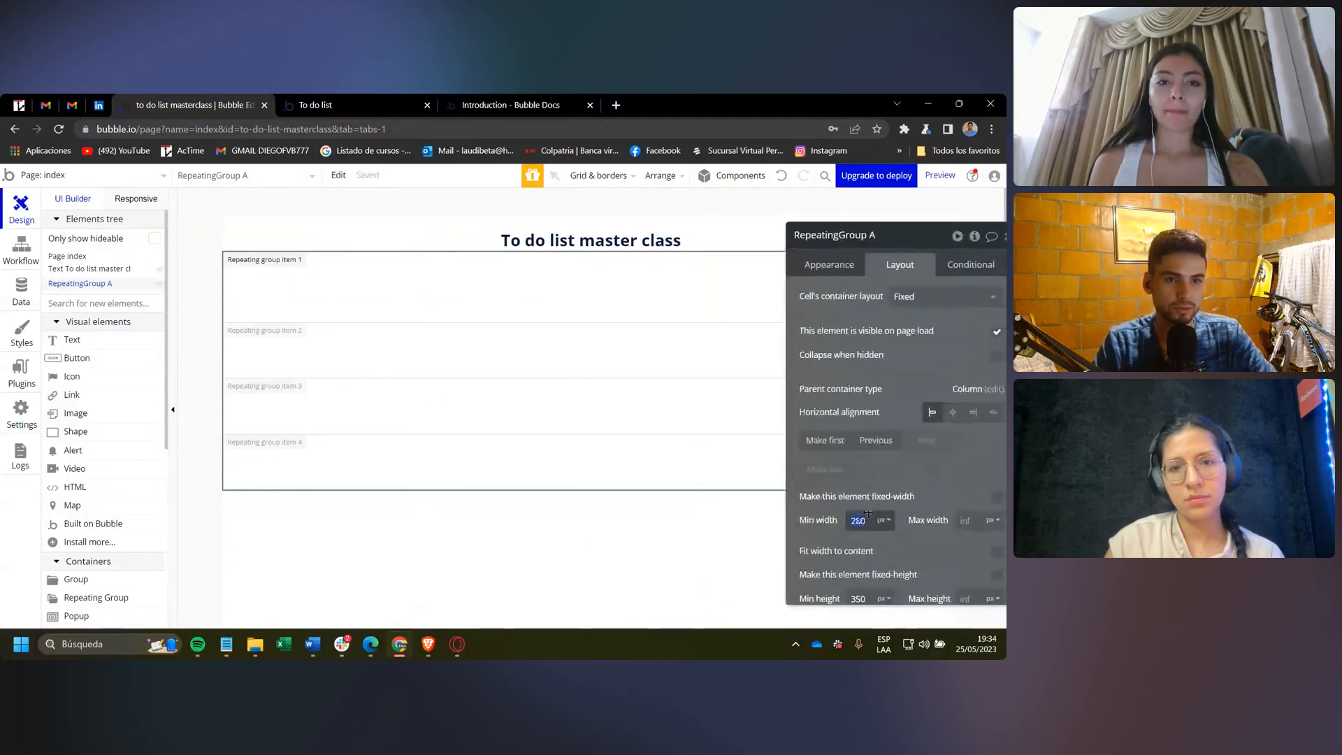
pyautogui.write('0')
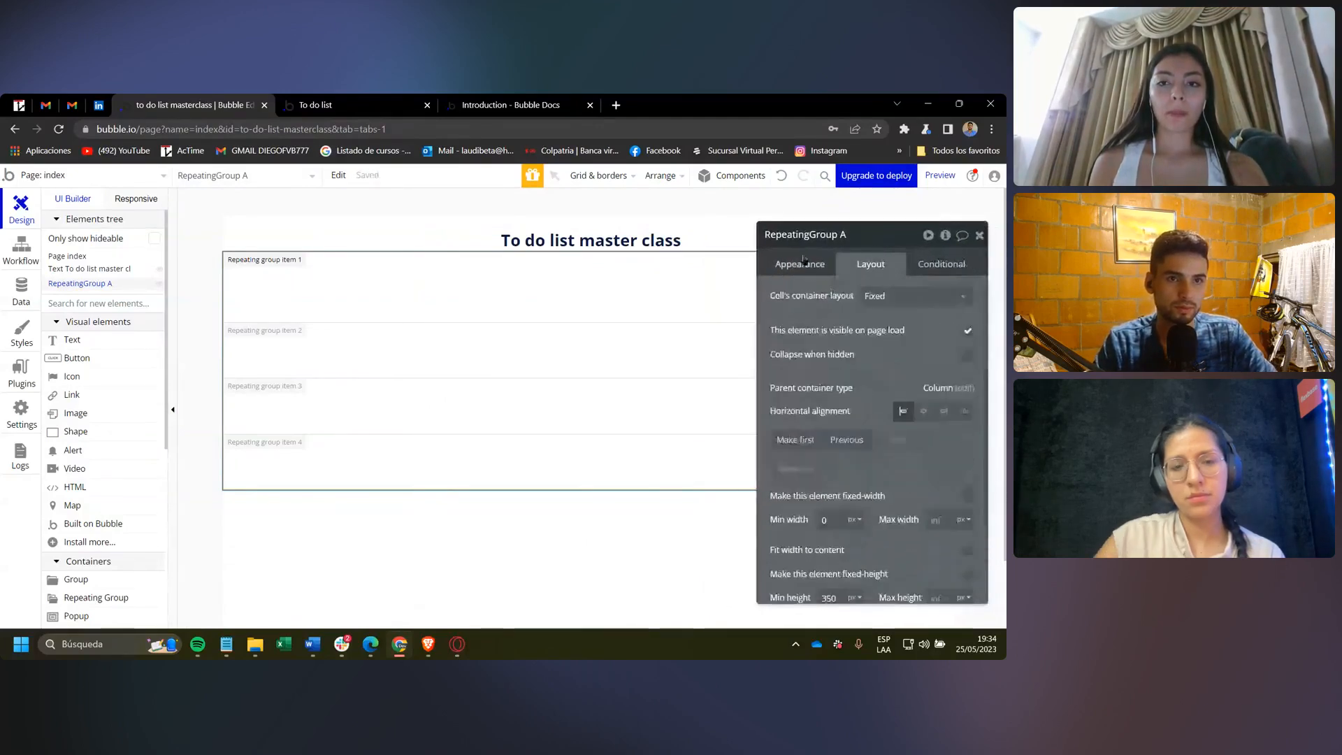
# Set the repeating group's type of content to Tareas.
pyautogui.click(804, 263)
pyautogui.click(909, 295)
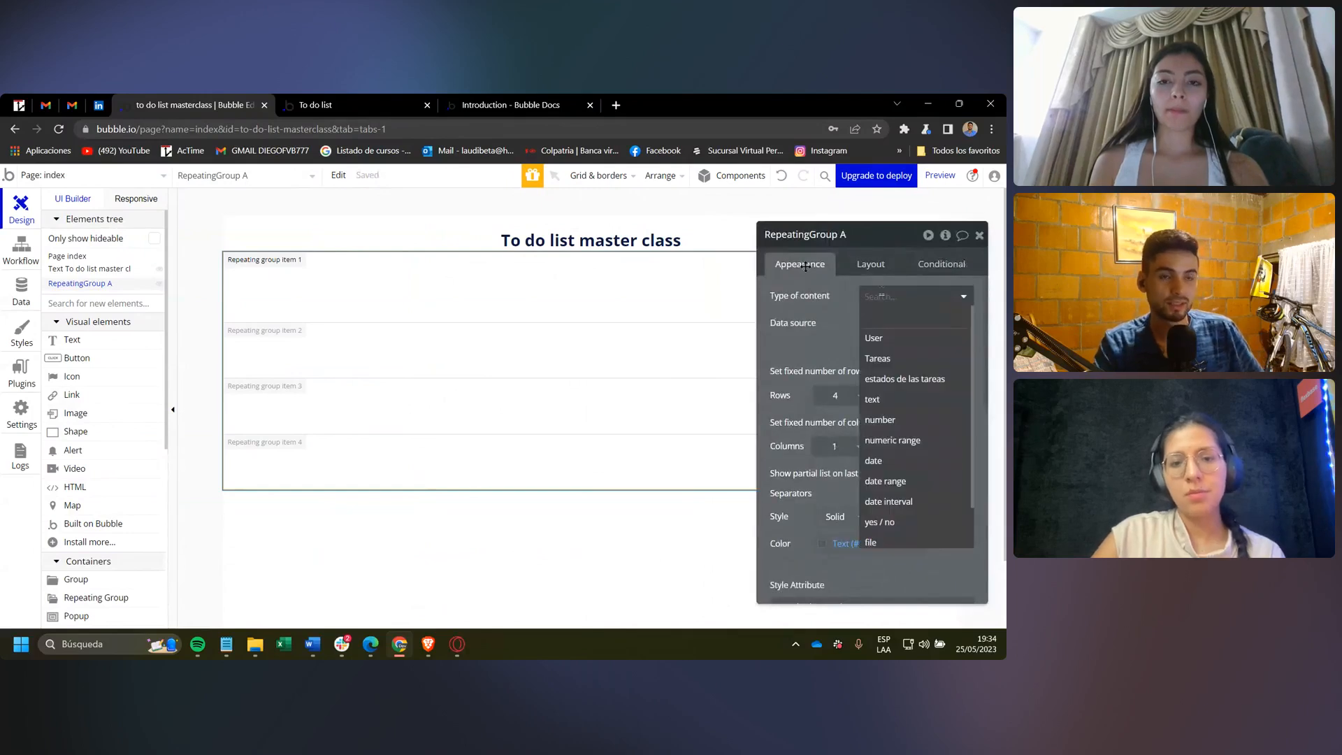
pyautogui.write('ta')
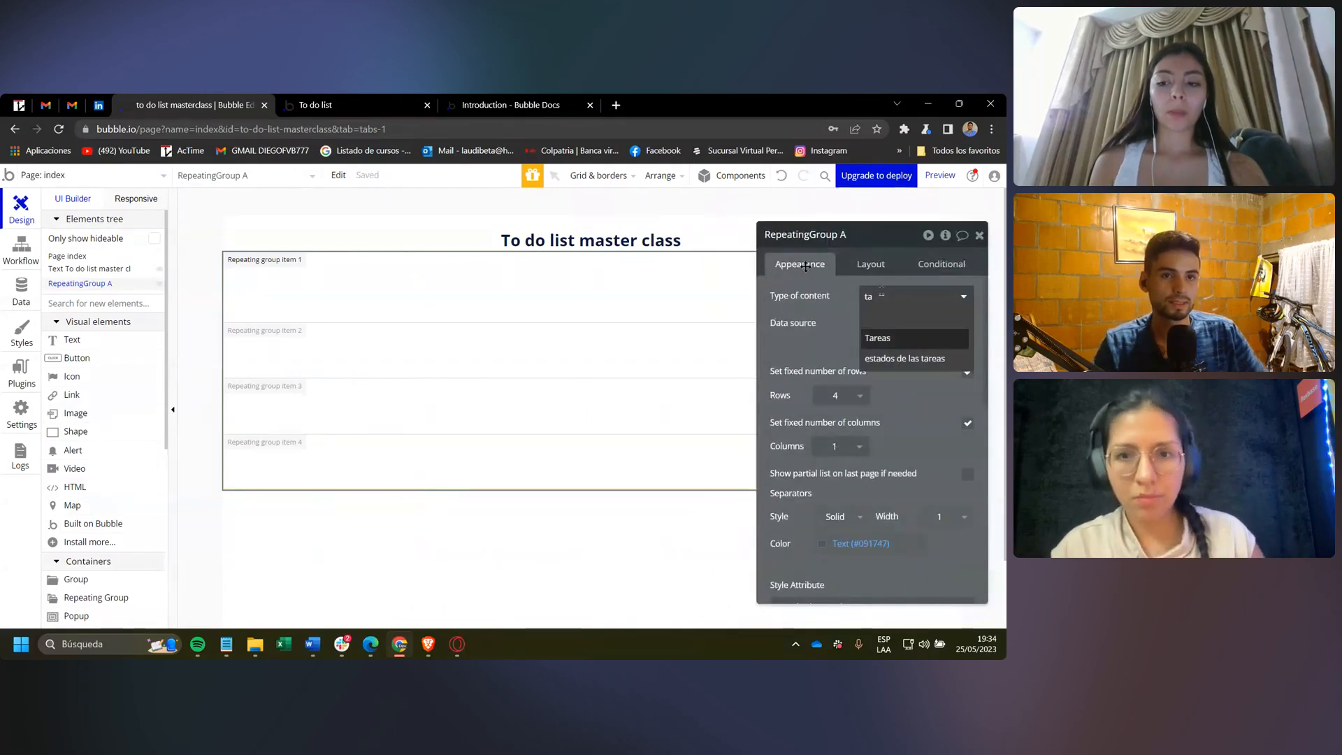
pyautogui.press('Return')
pyautogui.moveTo(865, 236); pyautogui.dragTo(819, 255)
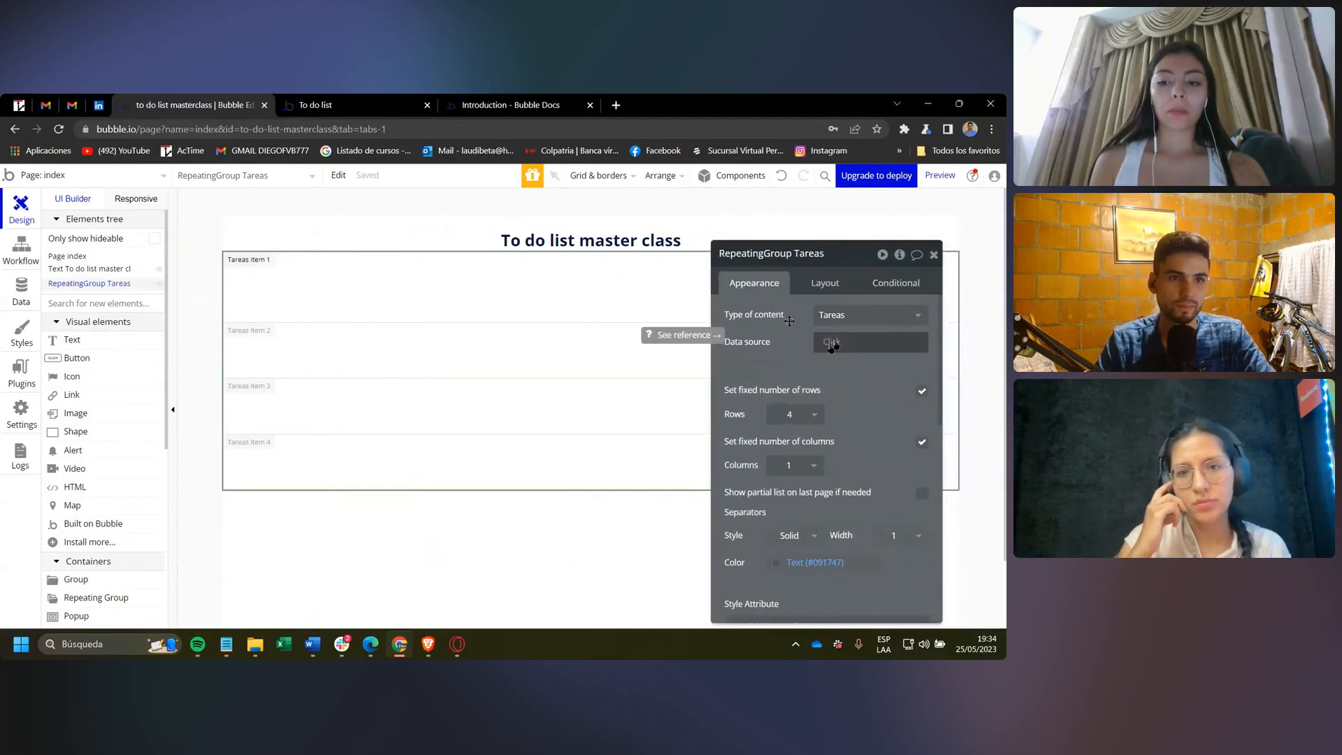
# Set the repeating group's data source to a search for the Tareas type.
pyautogui.click(832, 345)
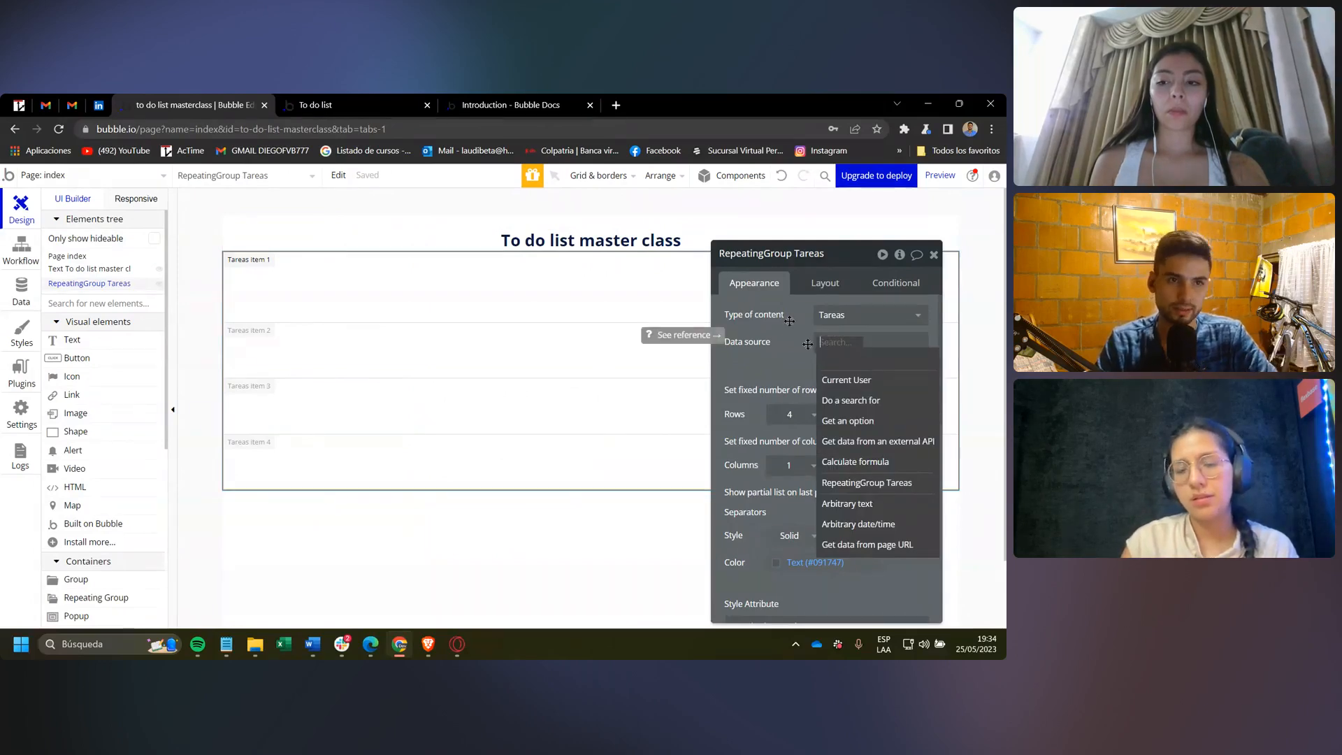
pyautogui.click(850, 400)
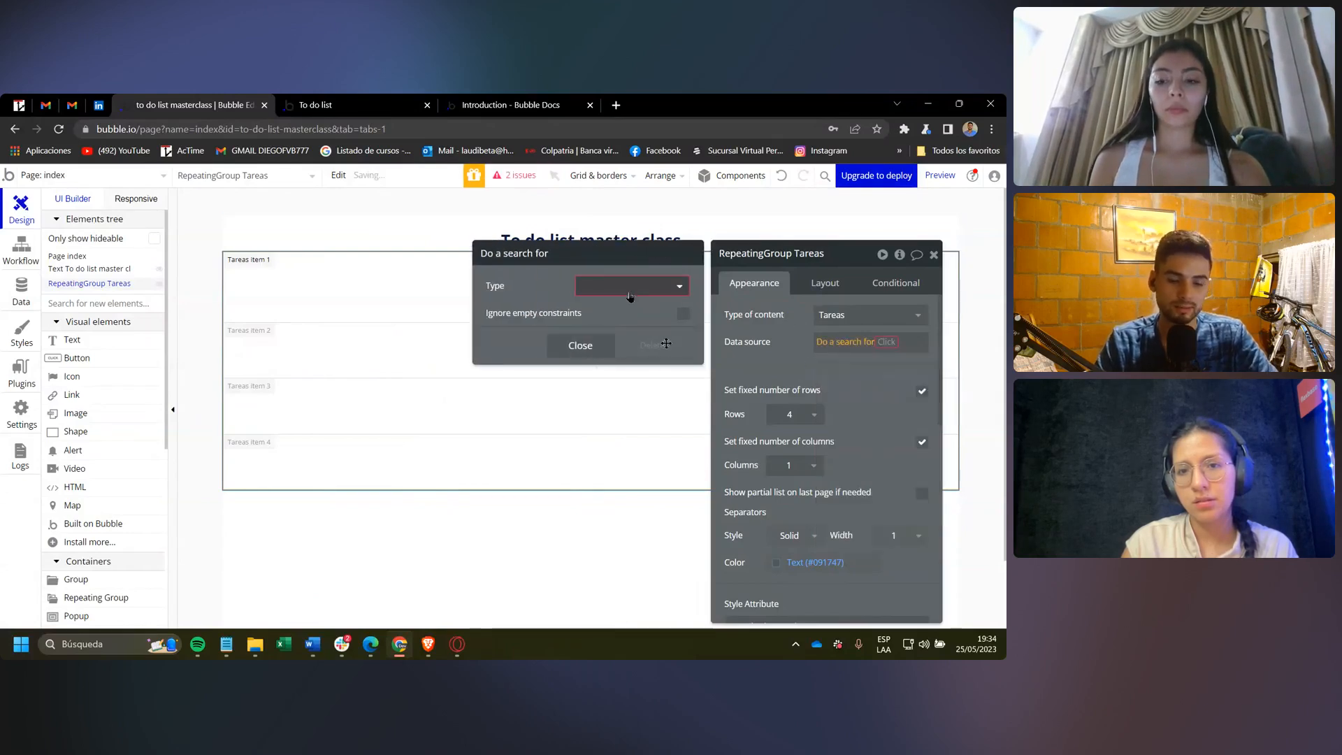
pyautogui.click(630, 295)
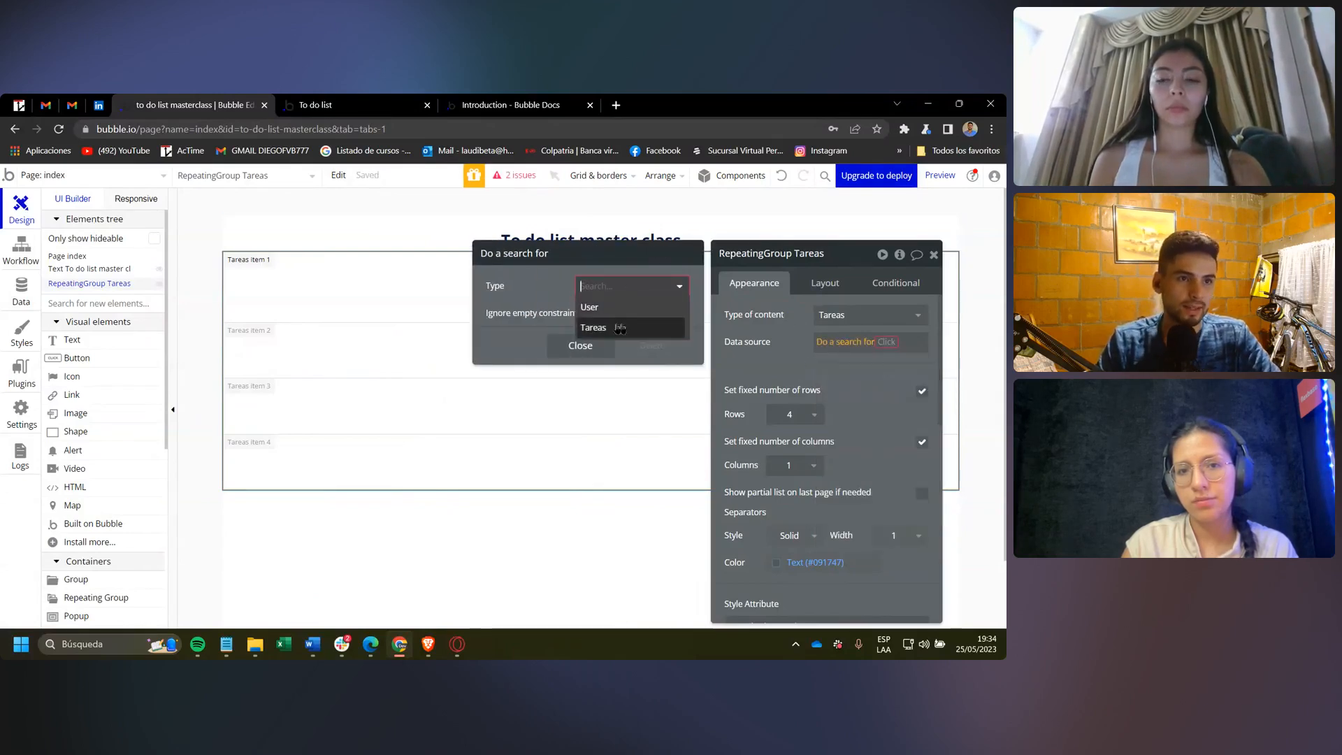
pyautogui.click(598, 327)
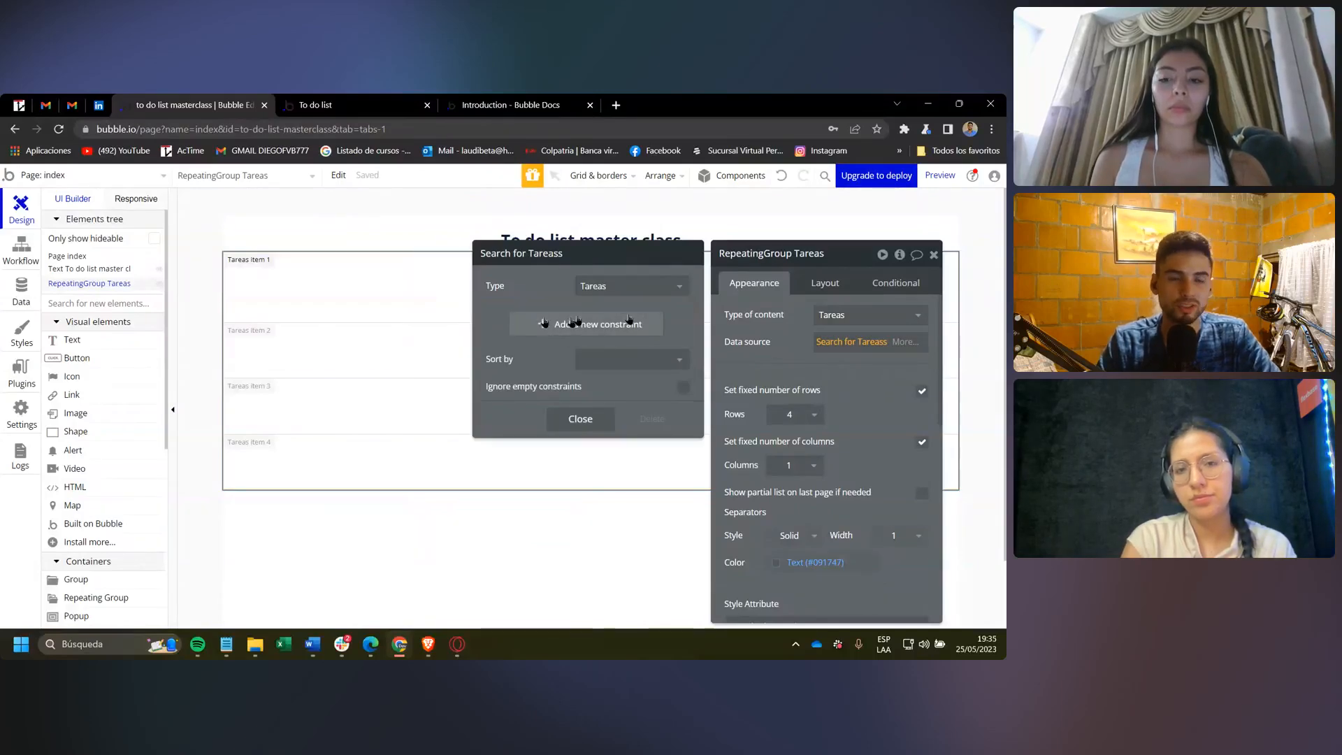
# Try to add an estado constraint to the Tareas search, delete it and check the fields offered for a new constraint.
pyautogui.click(547, 324)
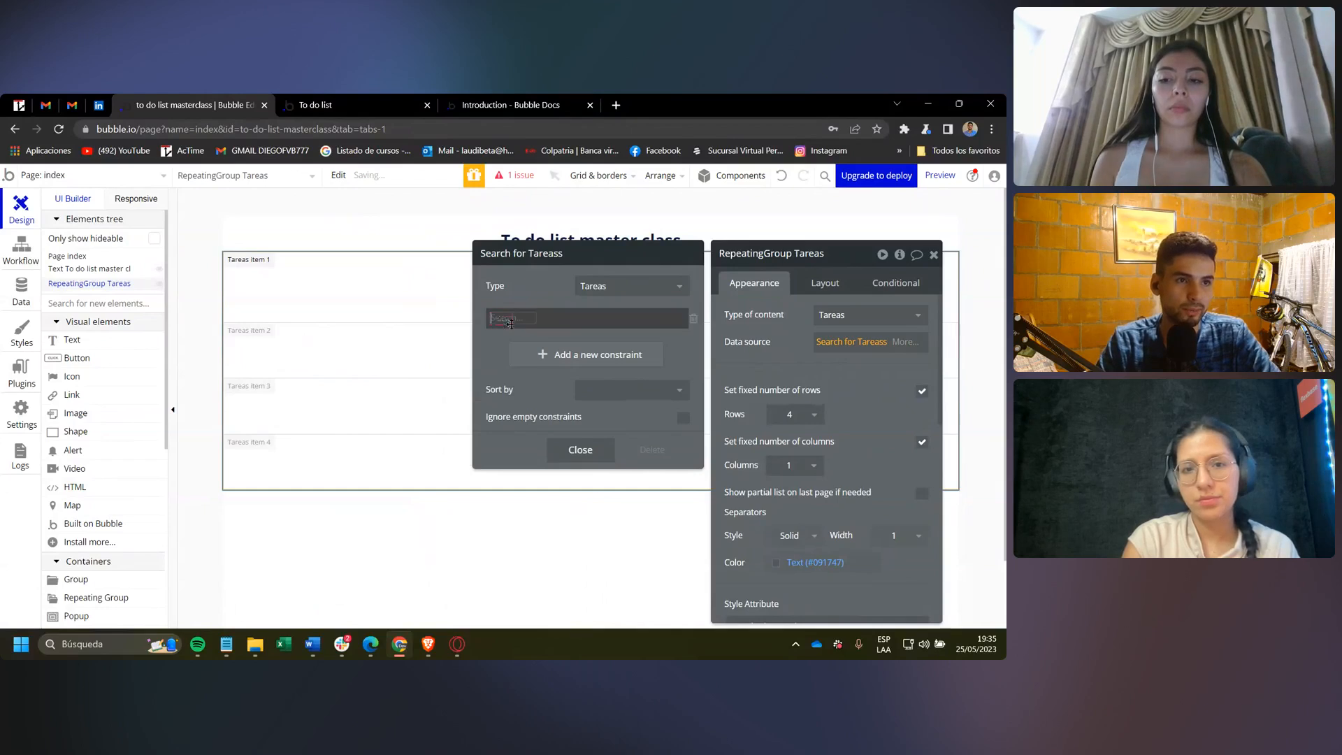
pyautogui.click(519, 321)
pyautogui.click(518, 355)
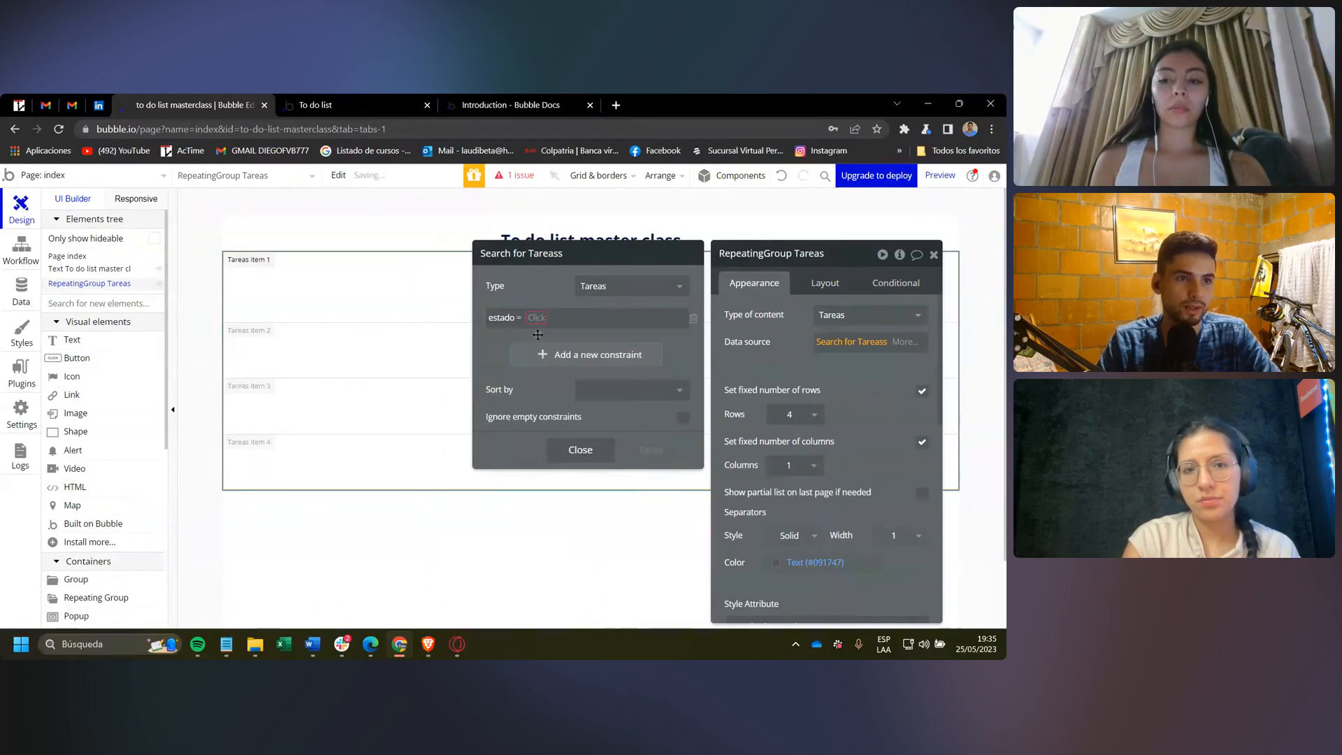
pyautogui.click(539, 316)
pyautogui.click(539, 316)
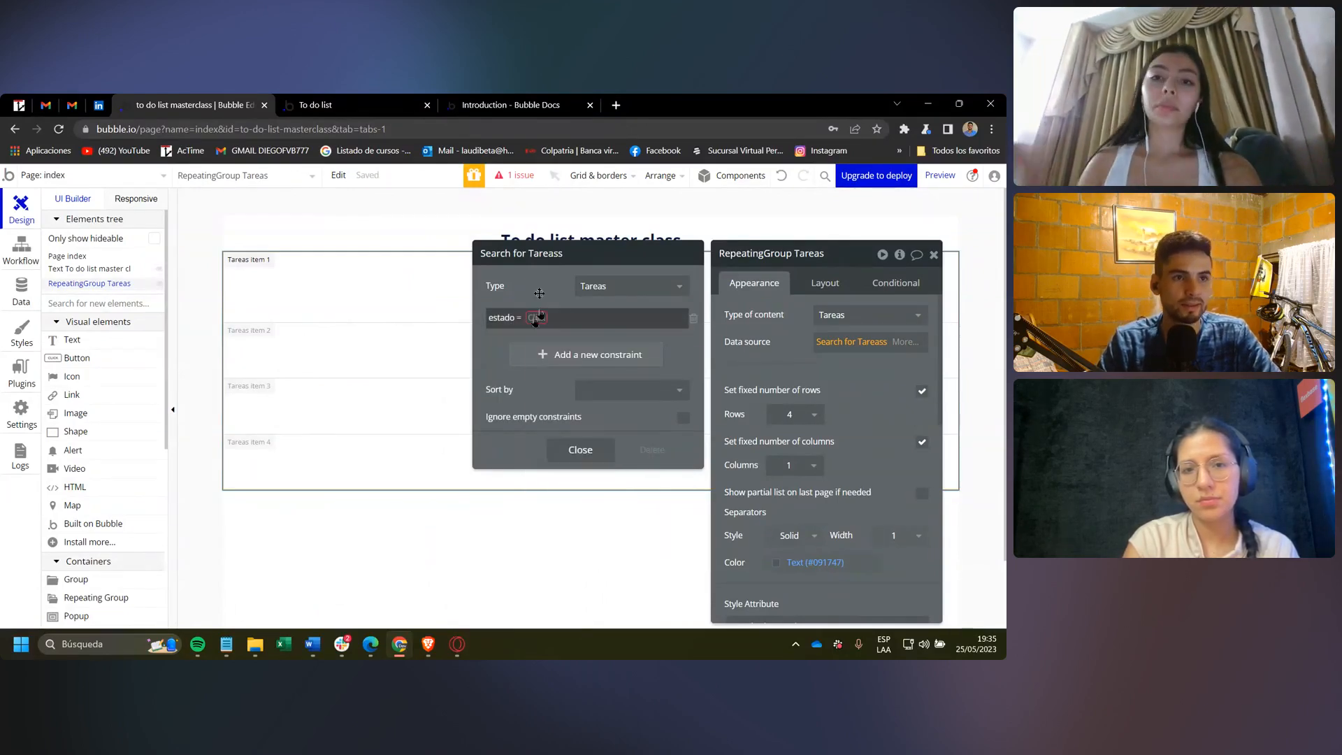
pyautogui.click(537, 317)
pyautogui.click(557, 300)
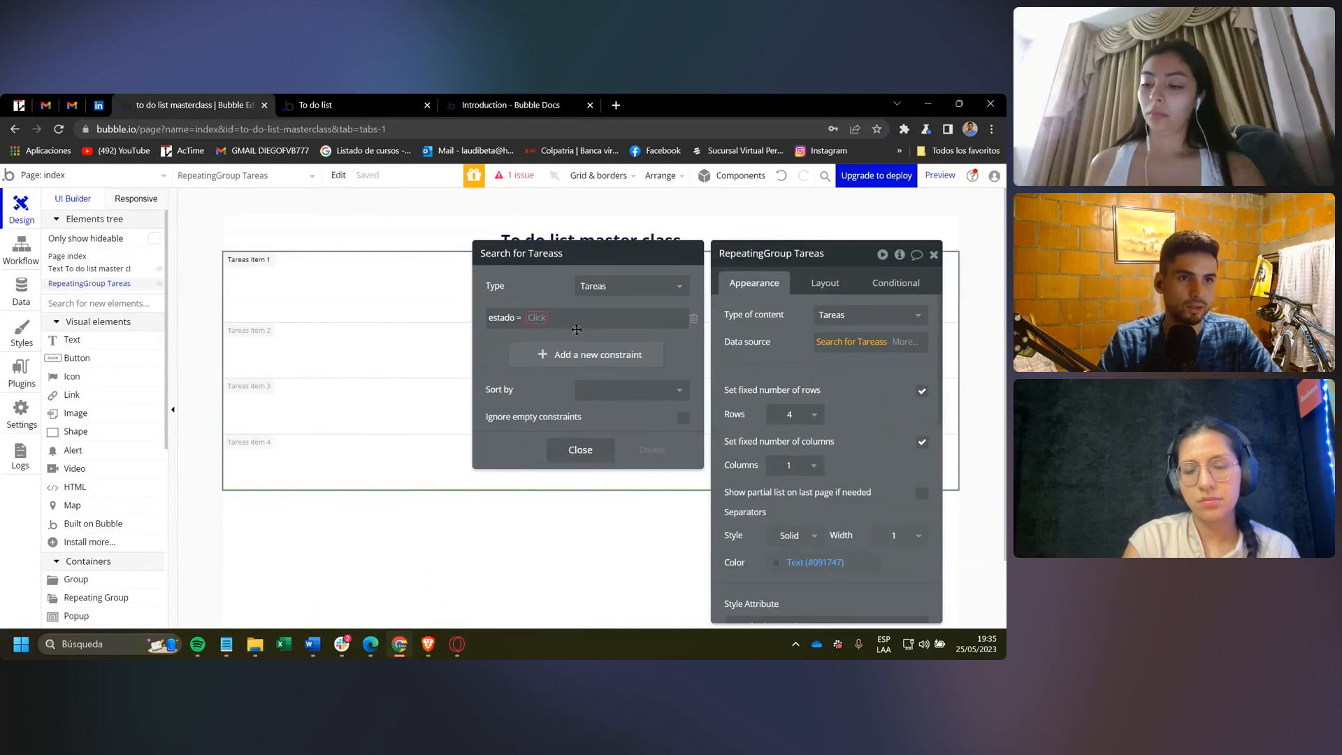
pyautogui.click(694, 318)
pyautogui.click(587, 325)
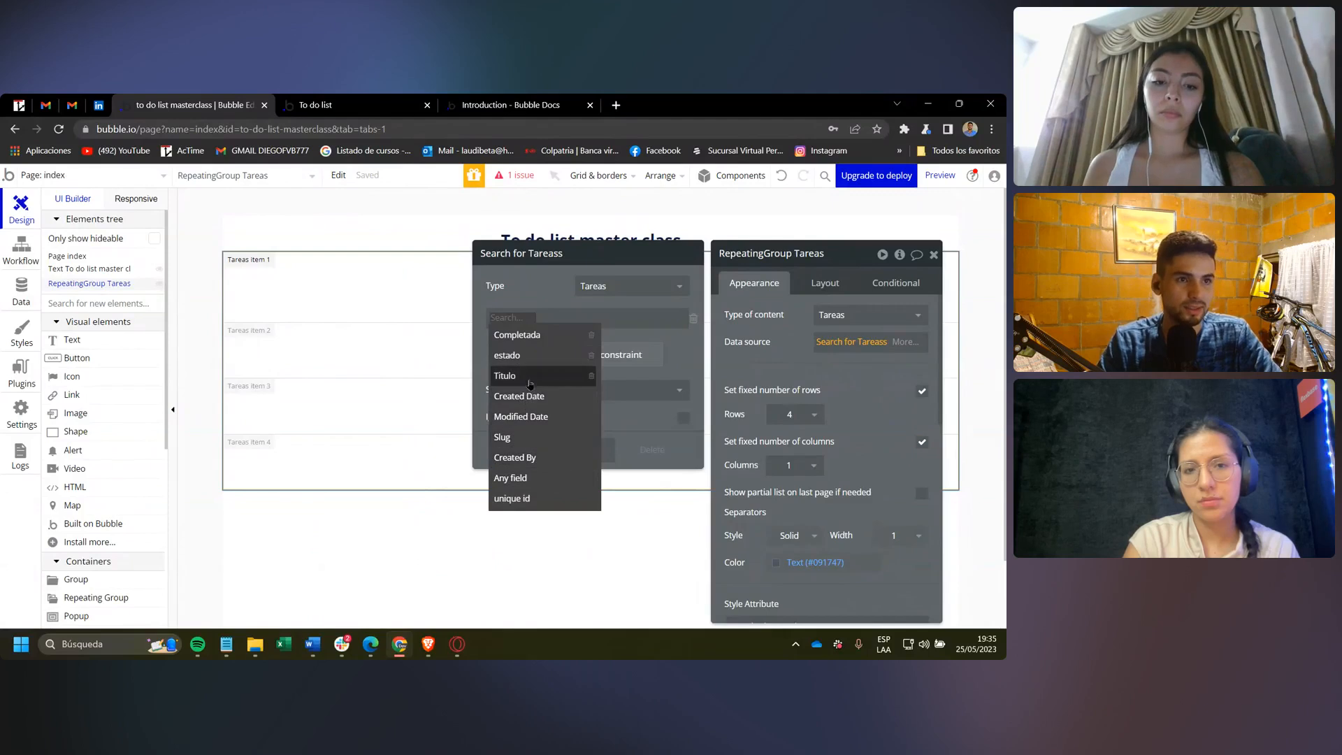
pyautogui.click(788, 368)
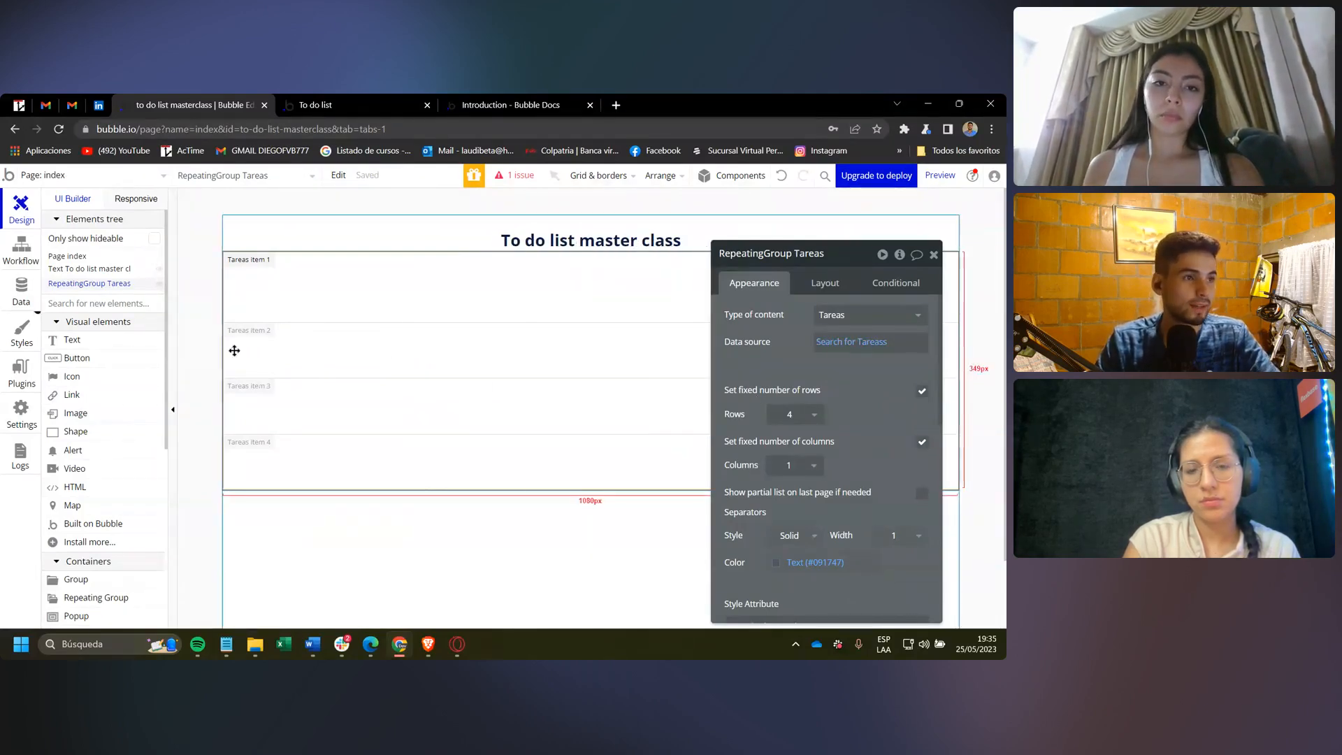
# Examine the fields of the Tareas data type and return to the index page design.
pyautogui.click(23, 288)
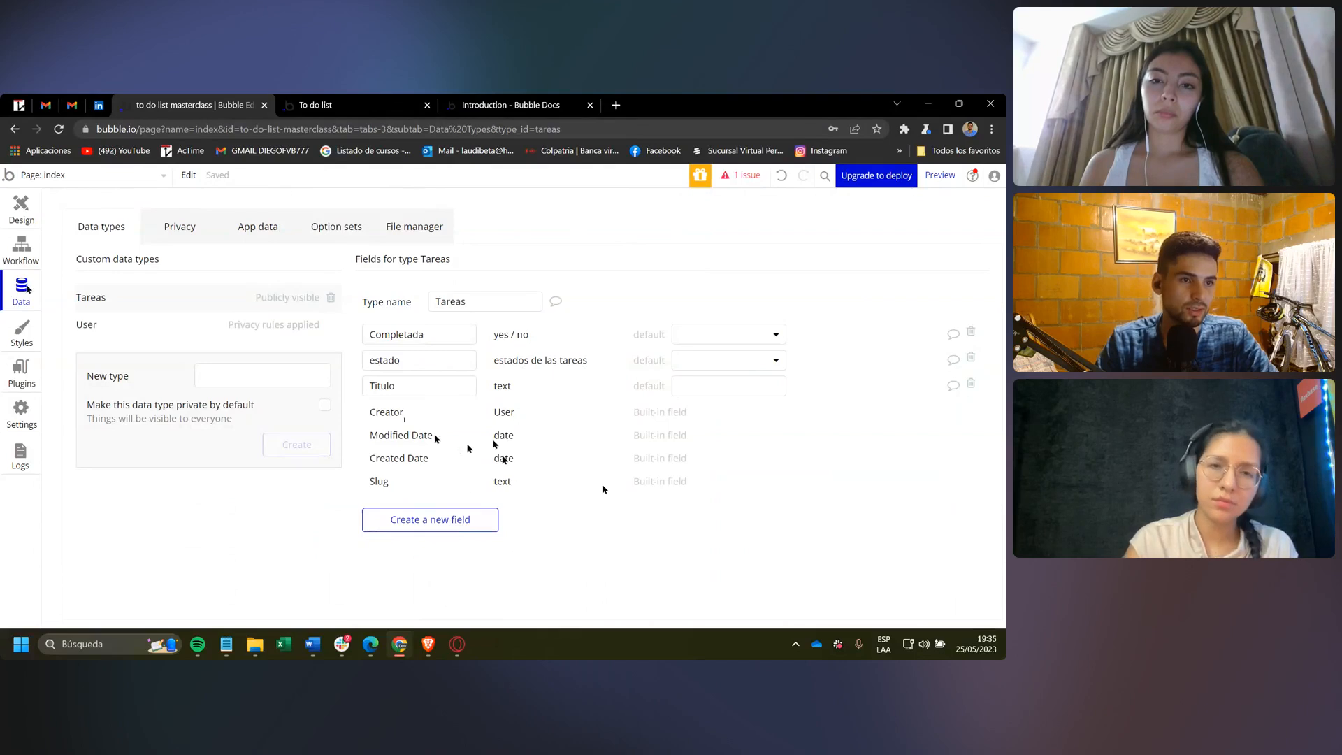
pyautogui.click(21, 248)
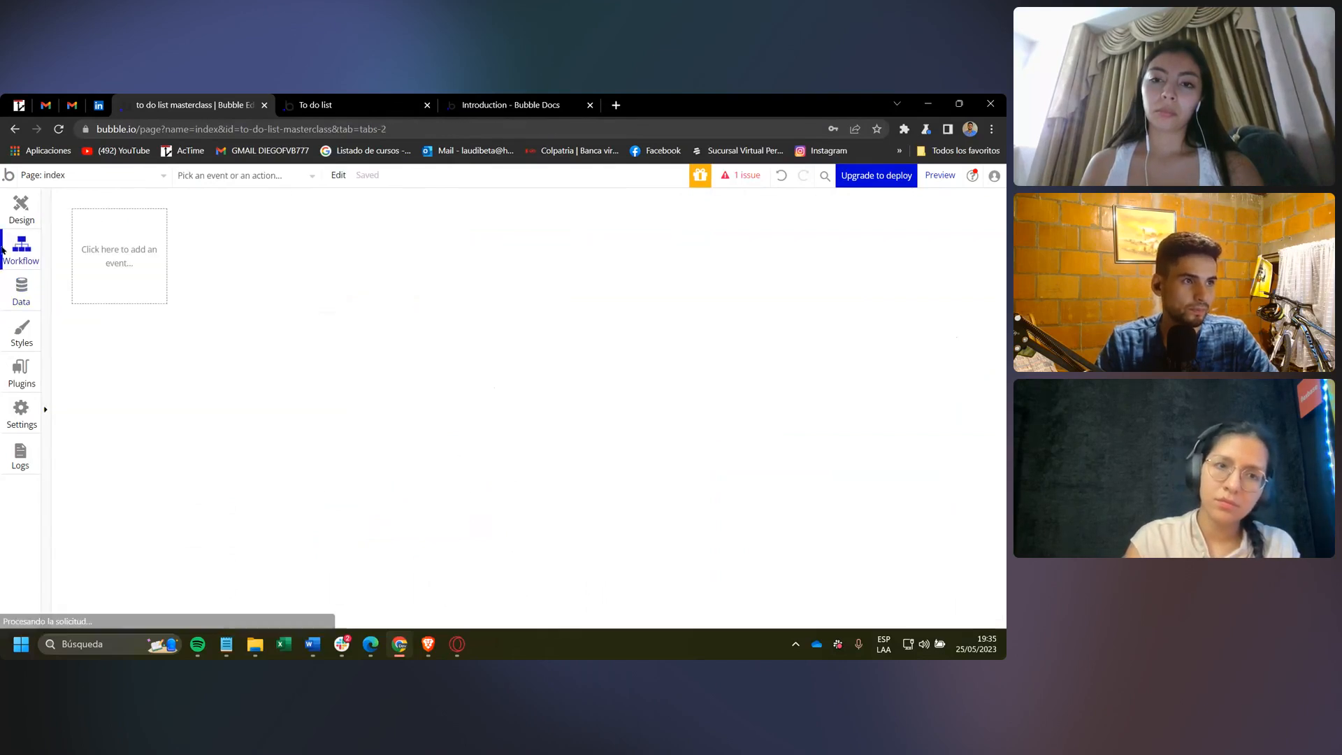
pyautogui.click(21, 208)
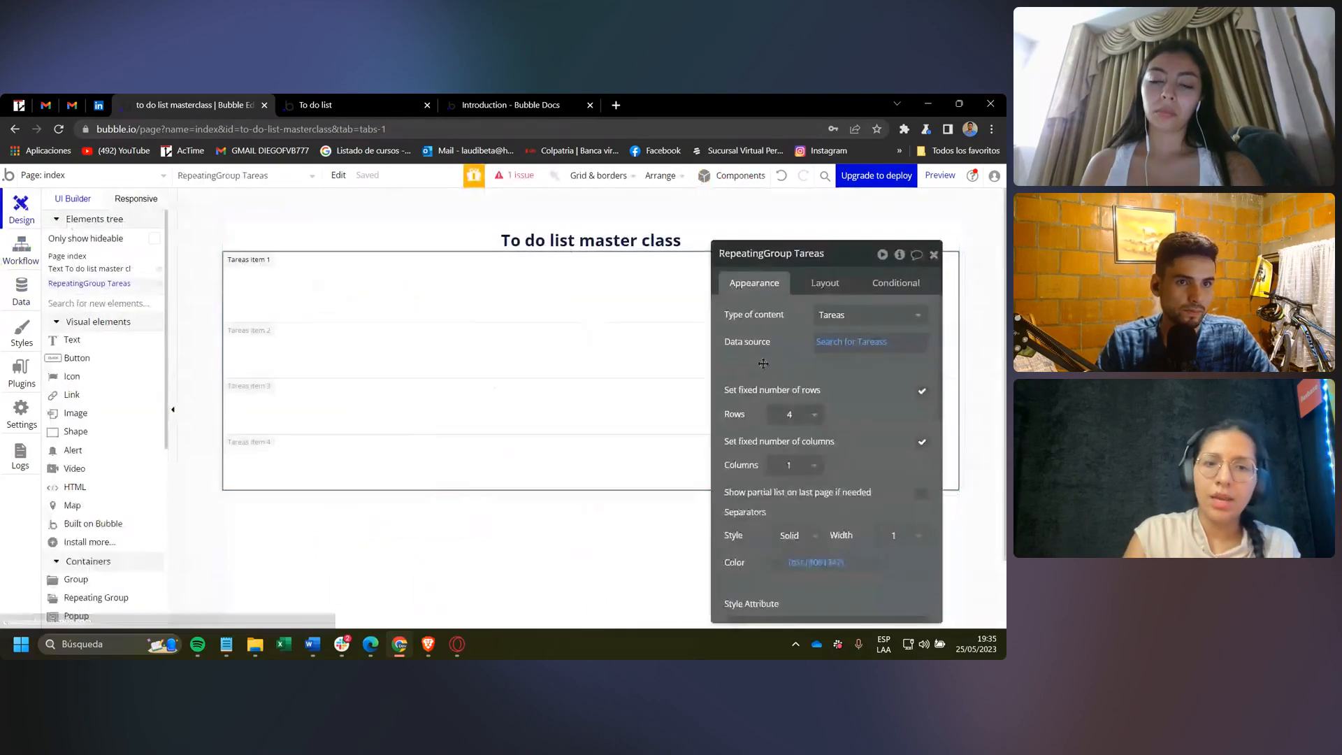
# Remove the empty constraint from the repeating group's Tareas search and close the search settings.
pyautogui.click(839, 342)
pyautogui.click(692, 320)
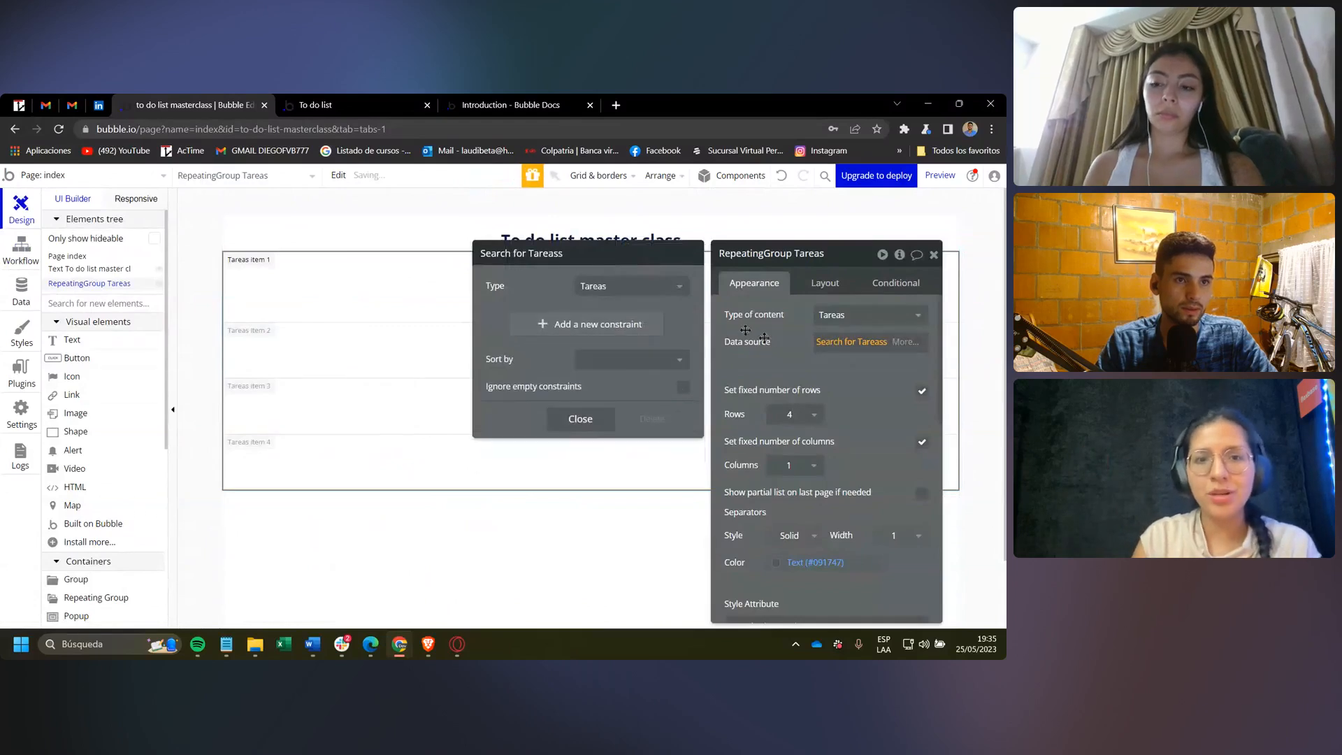
pyautogui.click(581, 449)
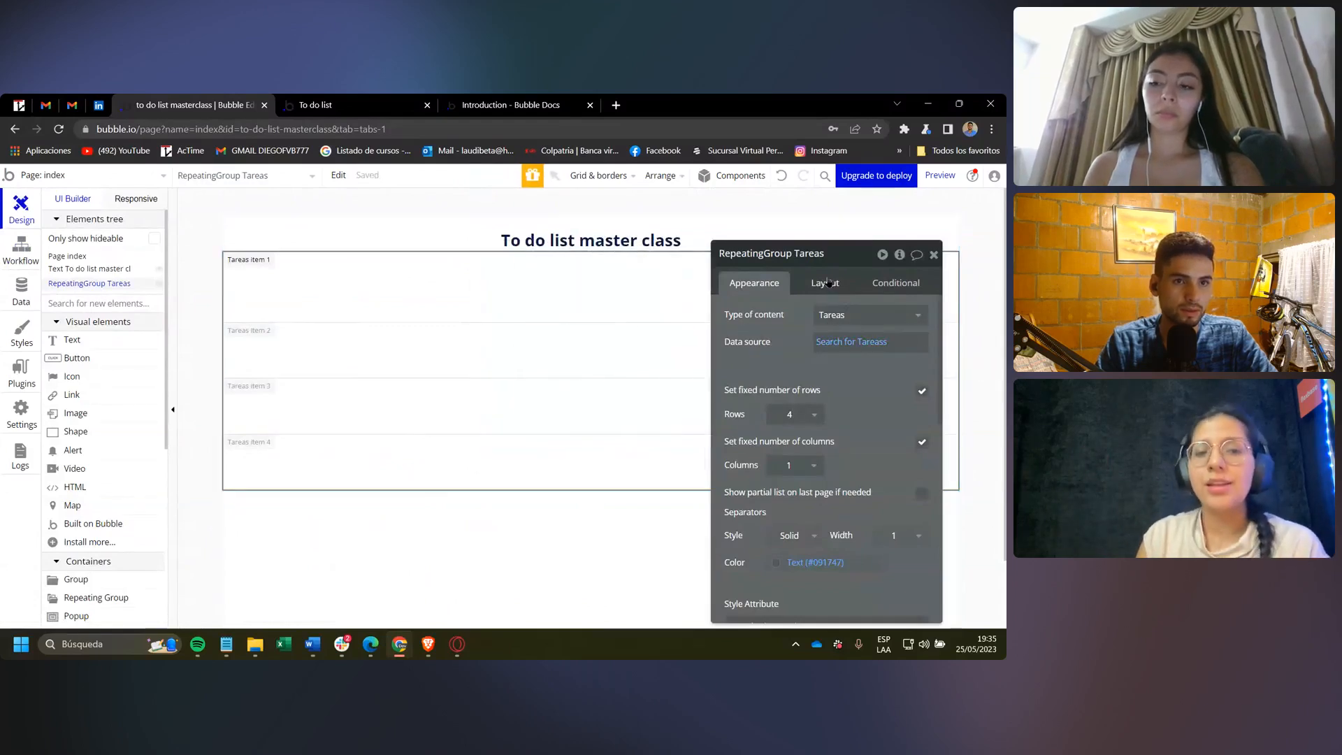
# Set the repeating group's fixed number of rows to 1.
pyautogui.click(798, 415)
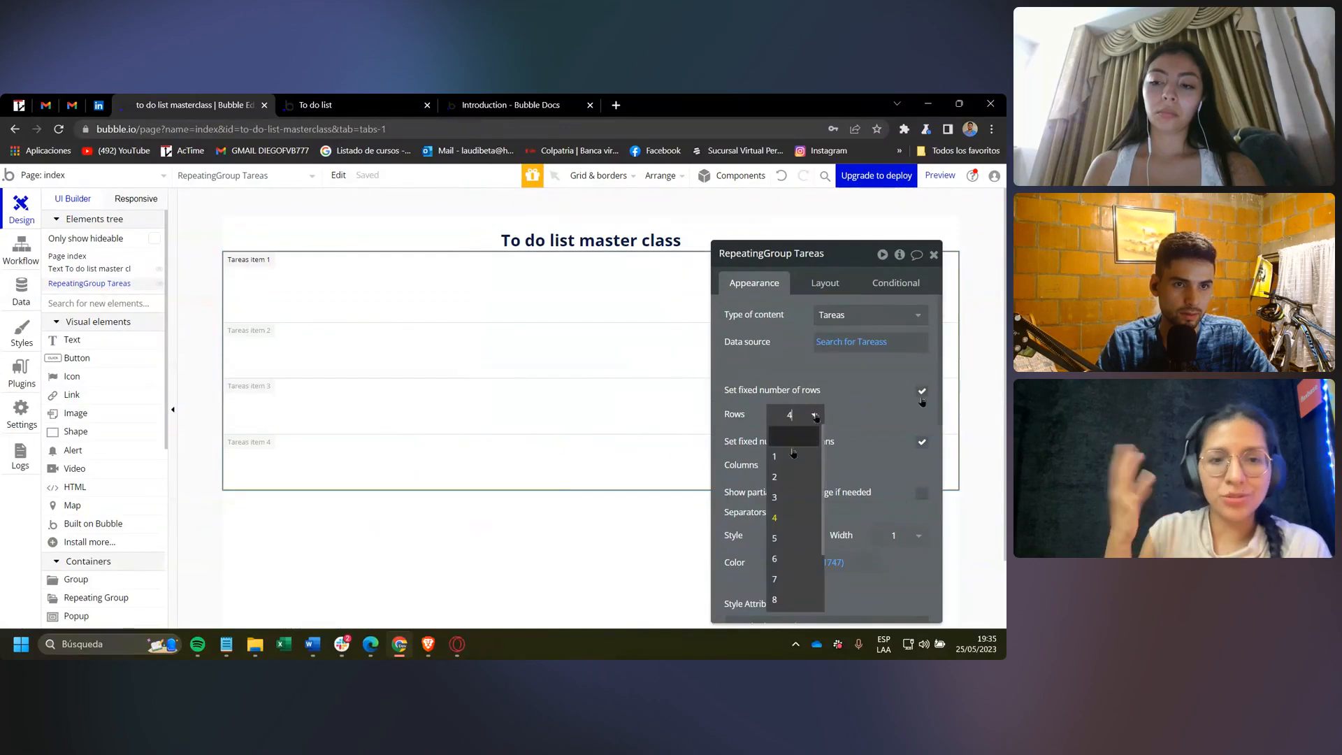
pyautogui.click(801, 422)
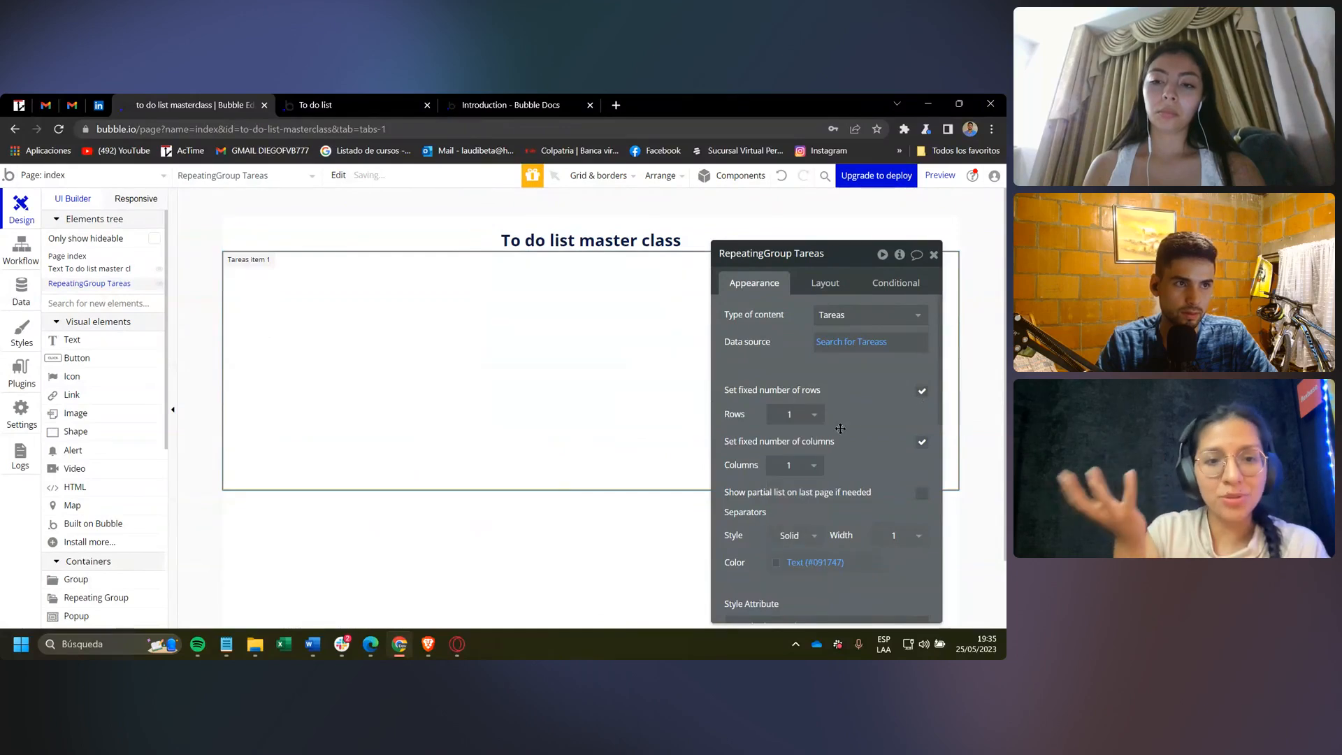
# Try a minimum height of 100 px for the repeating group and undo the height change.
pyautogui.click(825, 282)
pyautogui.scroll(-3, 807, 490)
pyautogui.doubleClick(783, 505)
pyautogui.write('100')
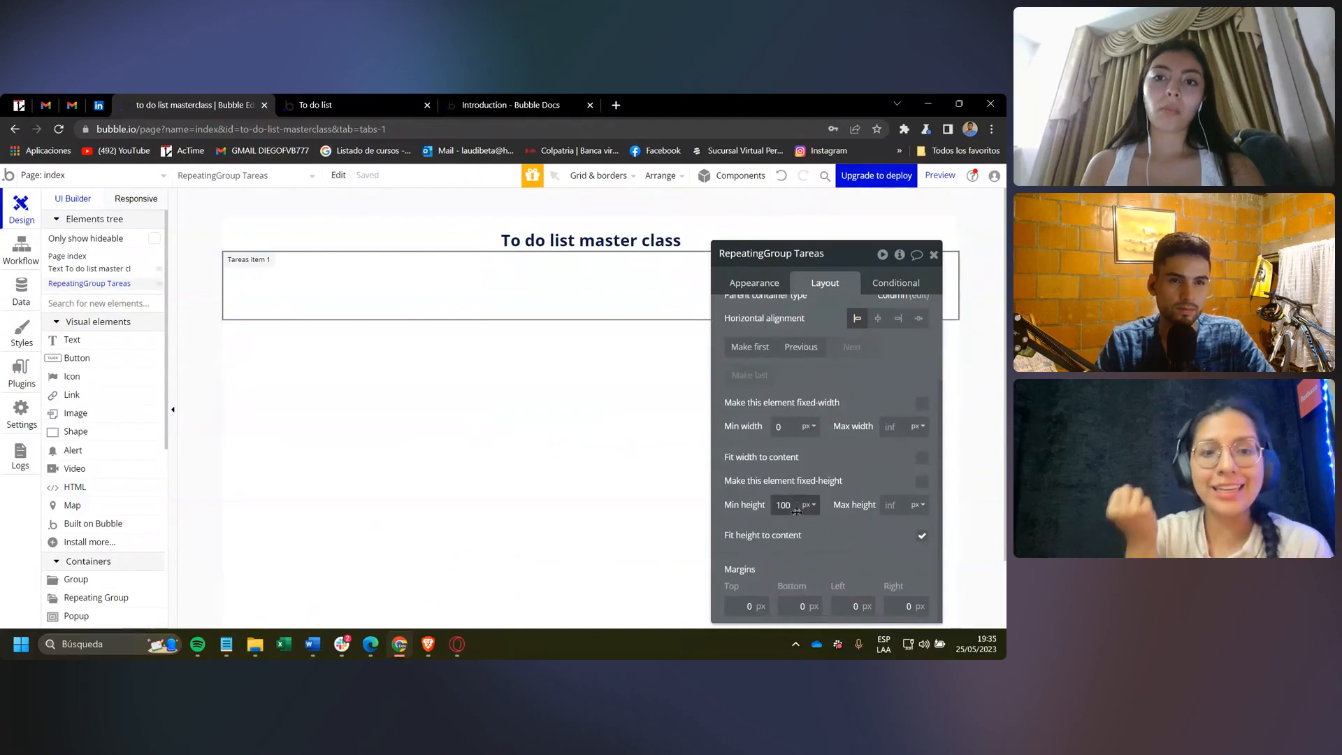
pyautogui.click(782, 176)
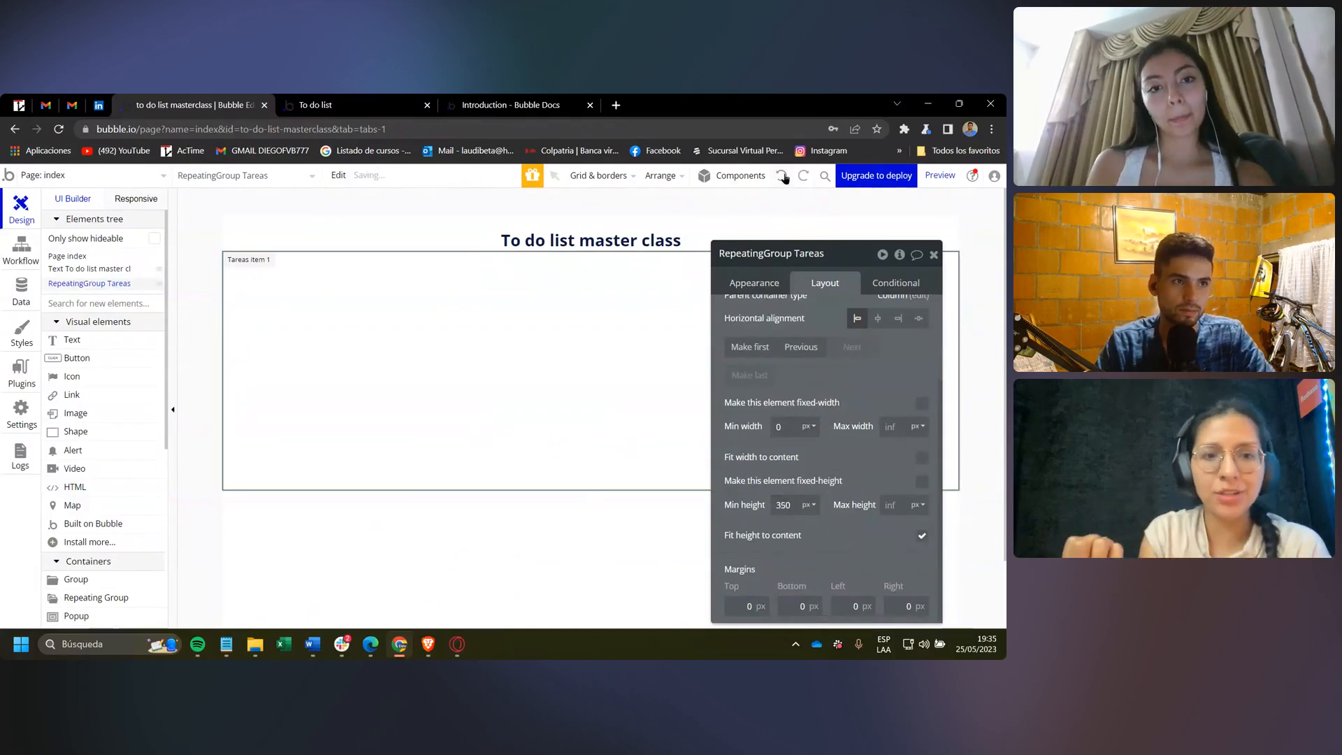
# Turn off the fixed number of rows for the Tareas repeating group.
pyautogui.moveTo(840, 381); pyautogui.dragTo(880, 417)
pyautogui.scroll(2, 857, 388)
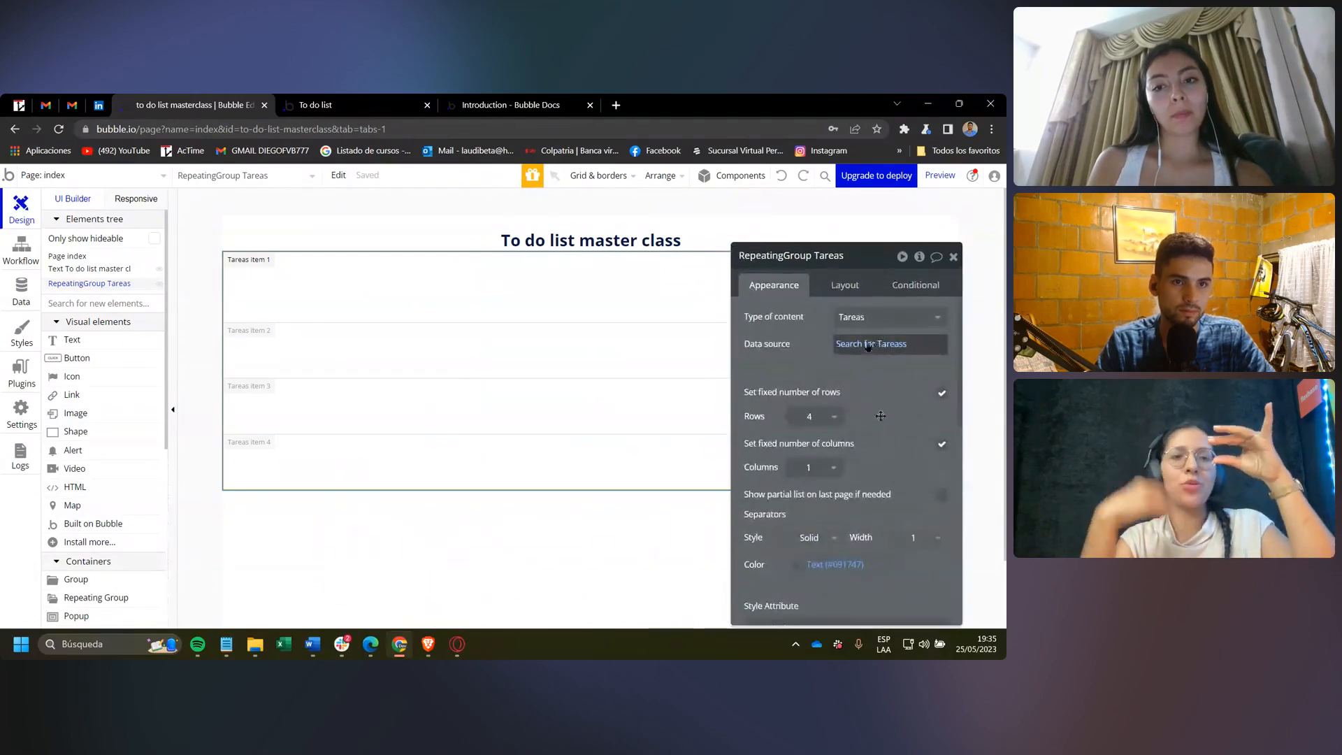
pyautogui.click(941, 394)
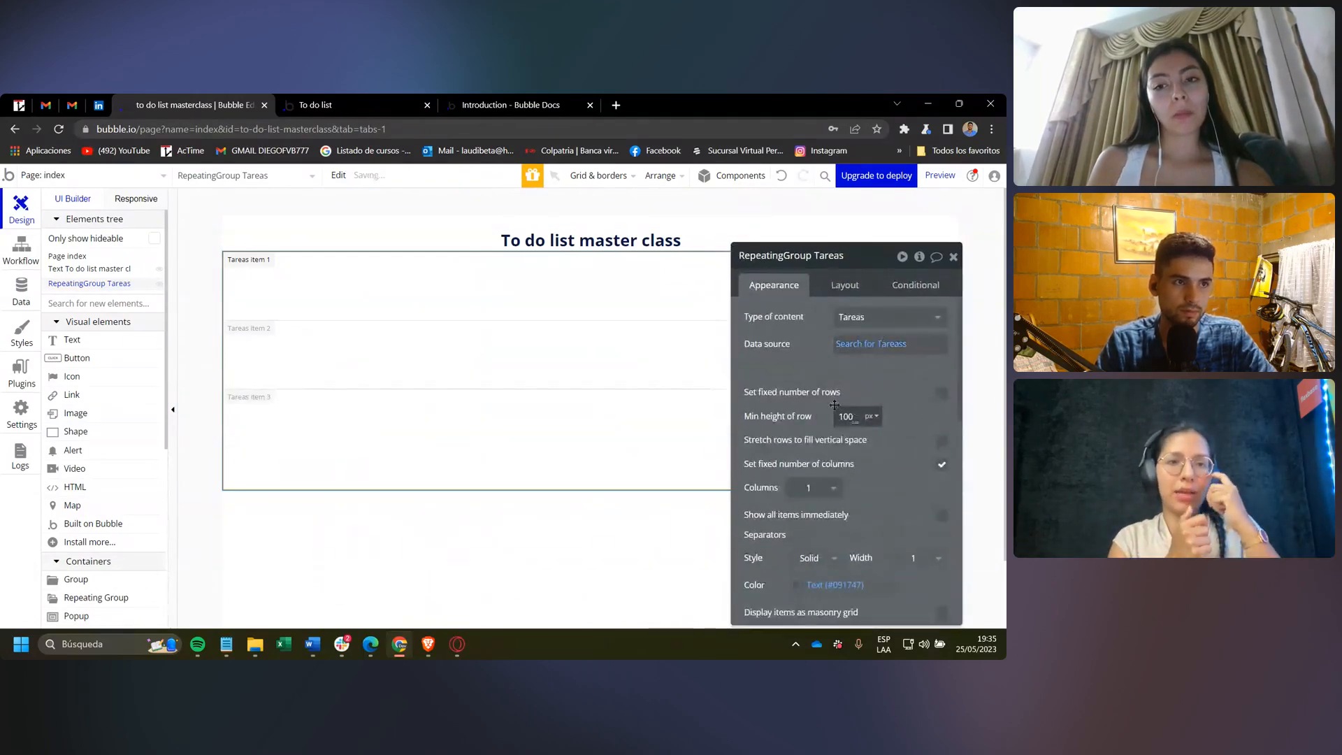
# Place a text element of about 200 by 44 px in the upper part of the repeating group's first cell.
pyautogui.click(105, 340)
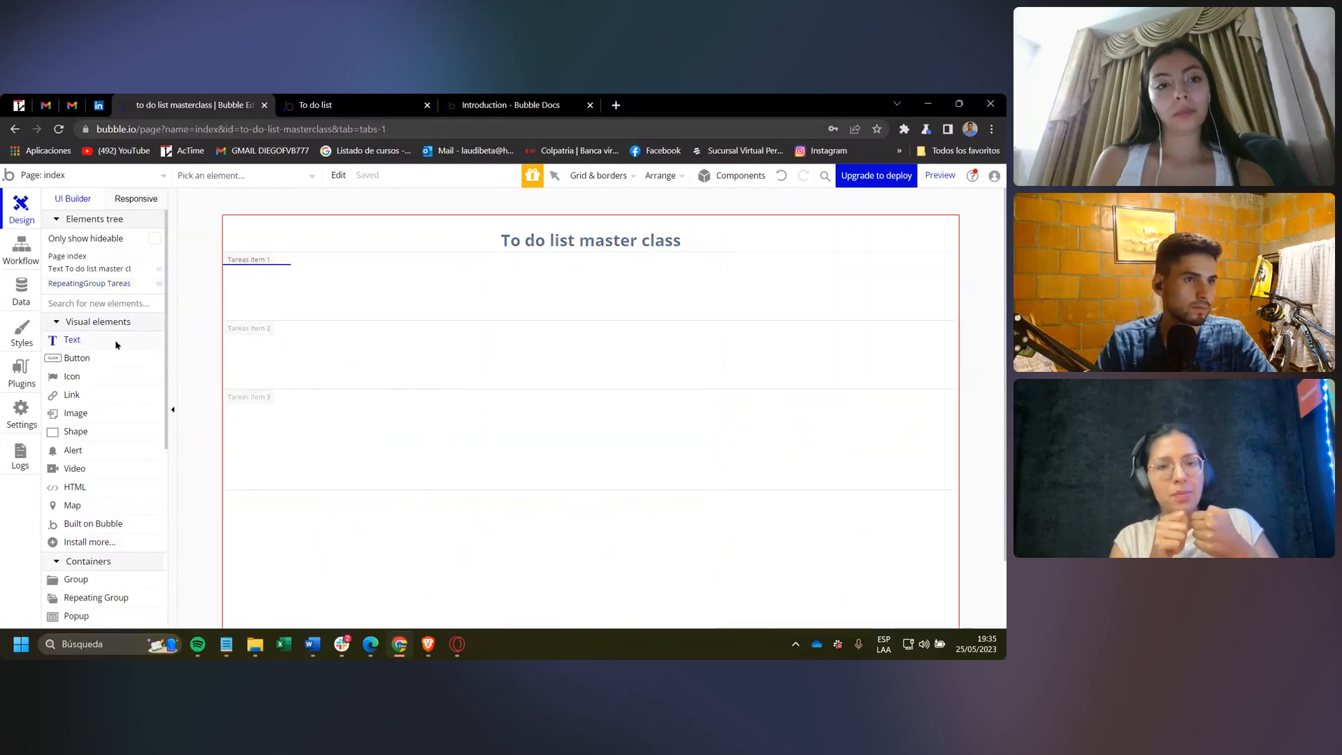
pyautogui.click(308, 286)
pyautogui.moveTo(357, 297); pyautogui.dragTo(337, 277)
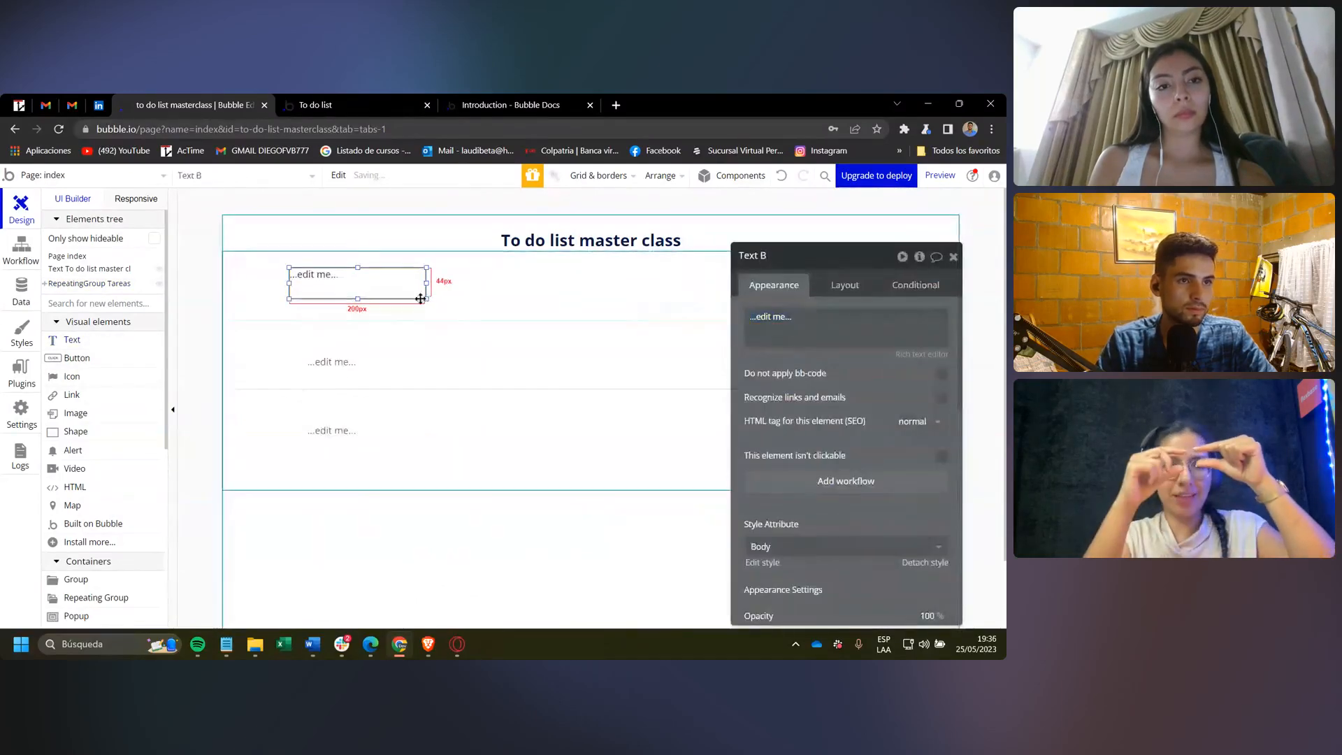
# Set the cell's container layout of the Tareas repeating group to Row.
pyautogui.click(665, 389)
pyautogui.click(845, 285)
pyautogui.click(871, 318)
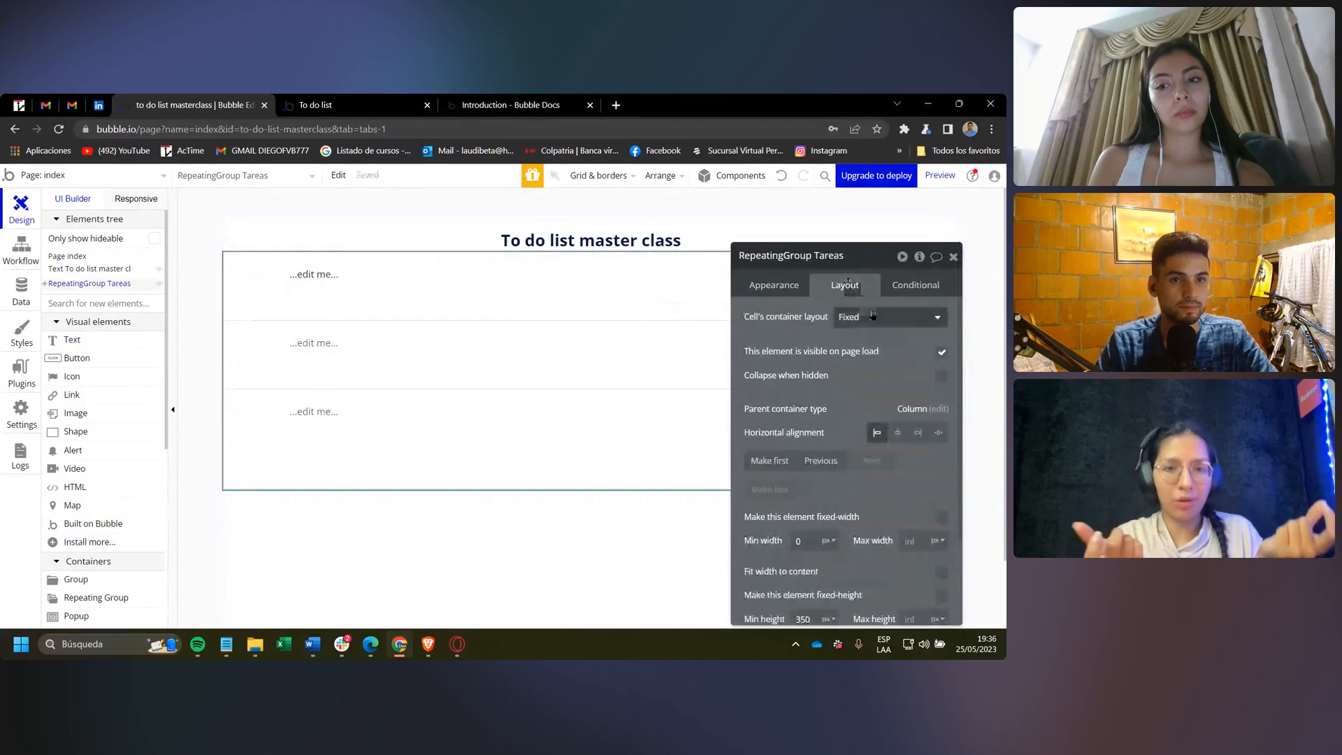
pyautogui.click(878, 404)
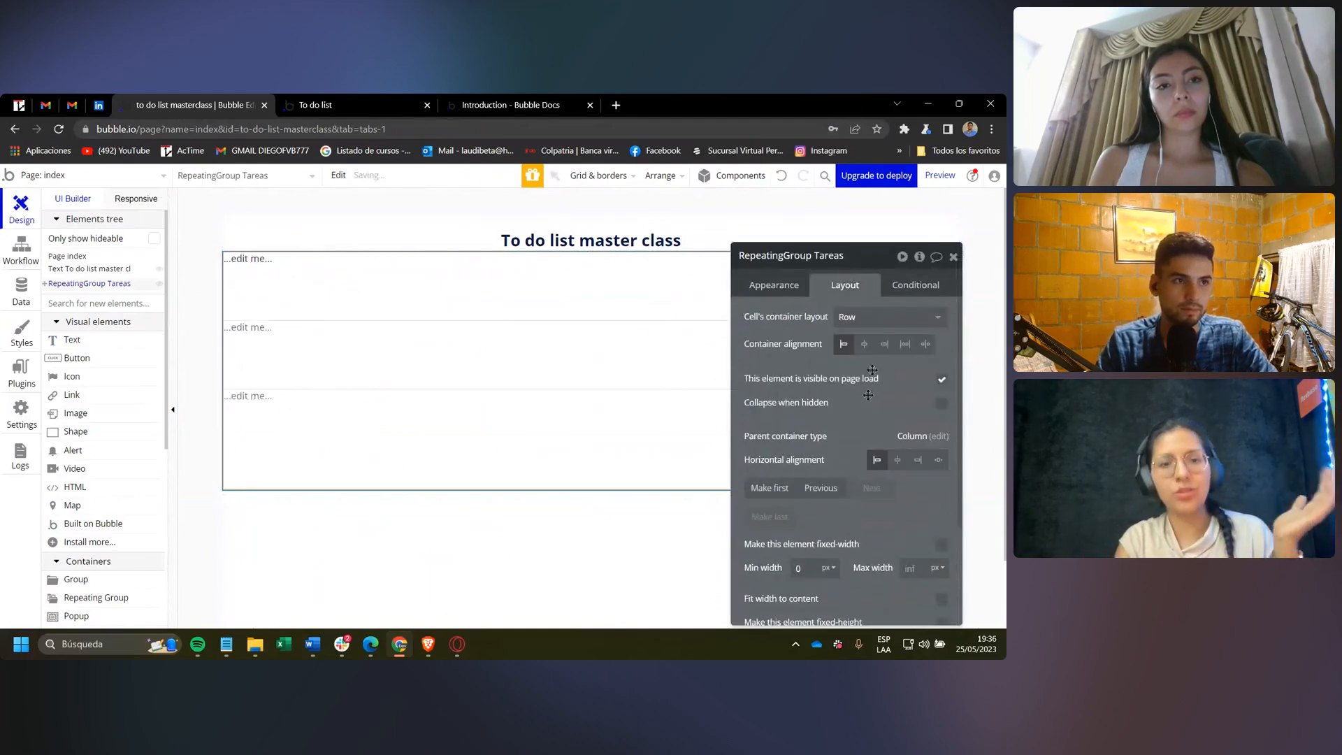
# Give the Tareas repeating group a top margin of 30 px.
pyautogui.click(268, 273)
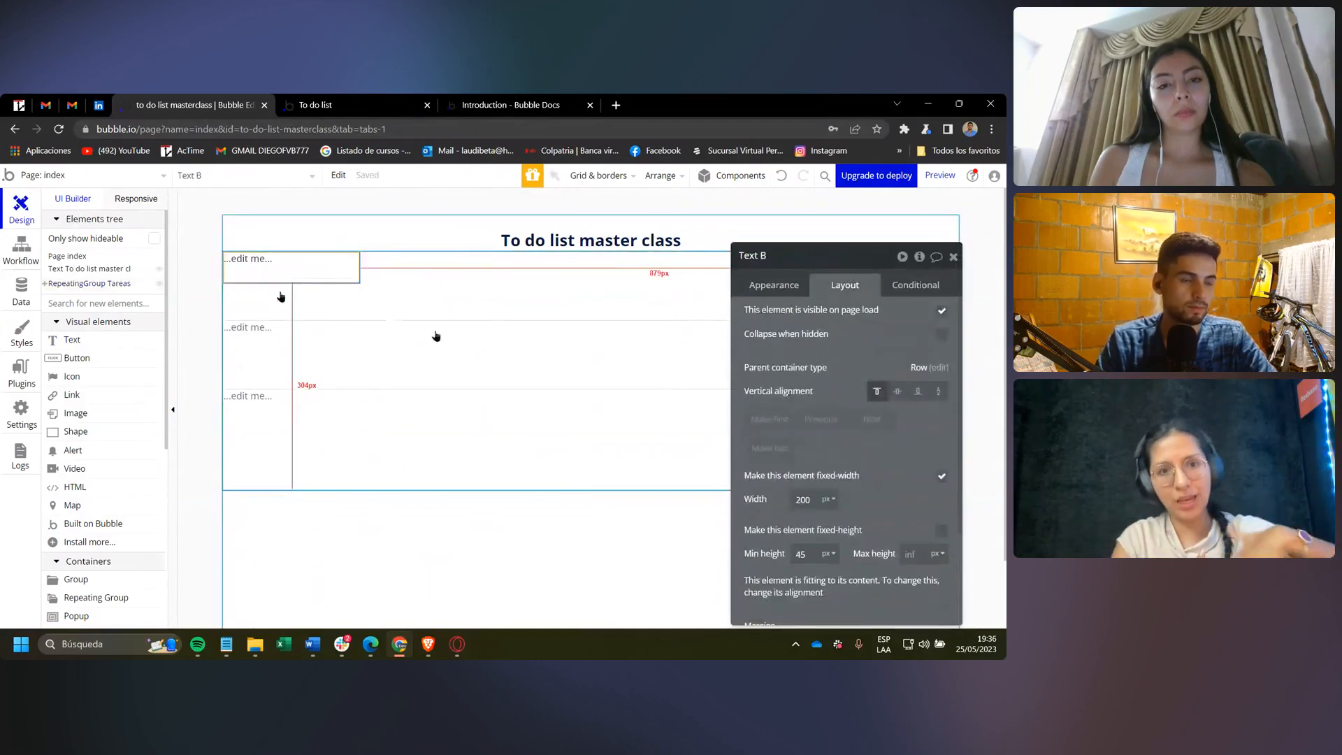
pyautogui.click(436, 336)
pyautogui.scroll(-5, 836, 557)
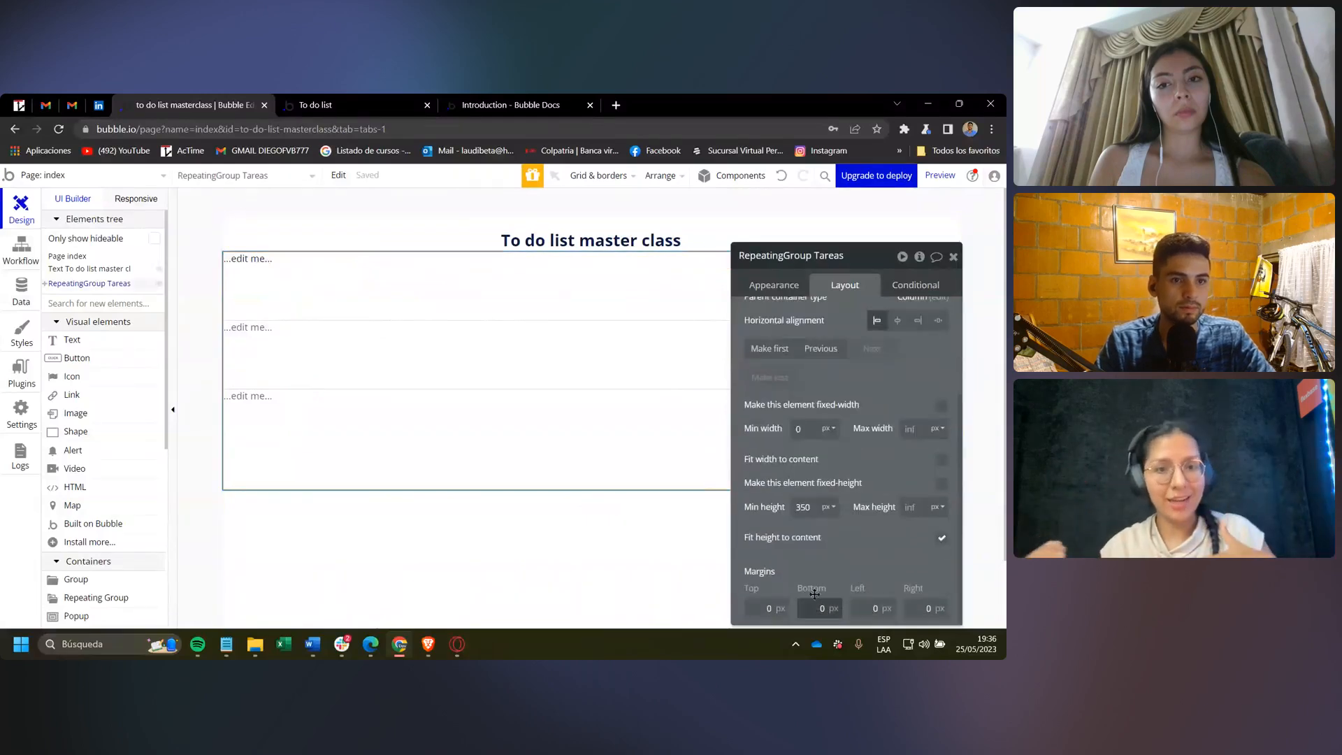
pyautogui.write('30')
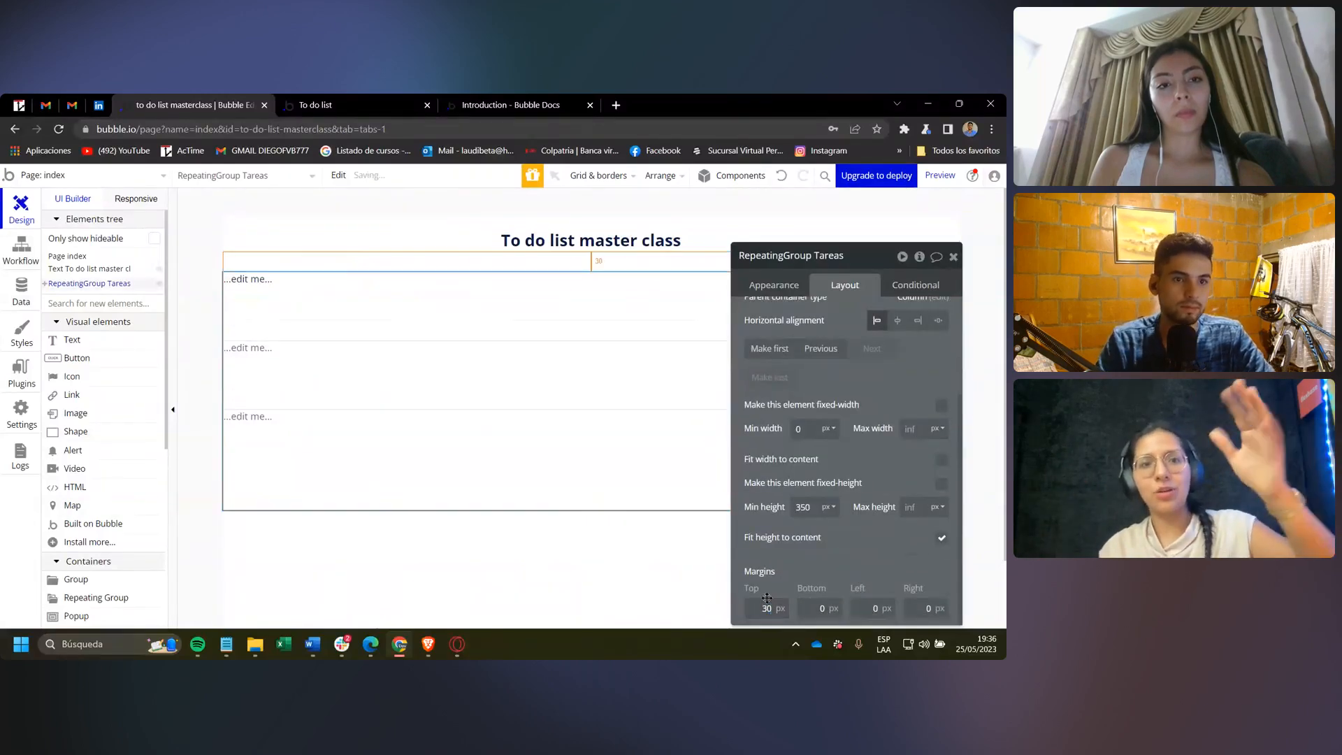
# Examine the layout settings of the text in the first cell and try to shift it inside the cell.
pyautogui.click(290, 298)
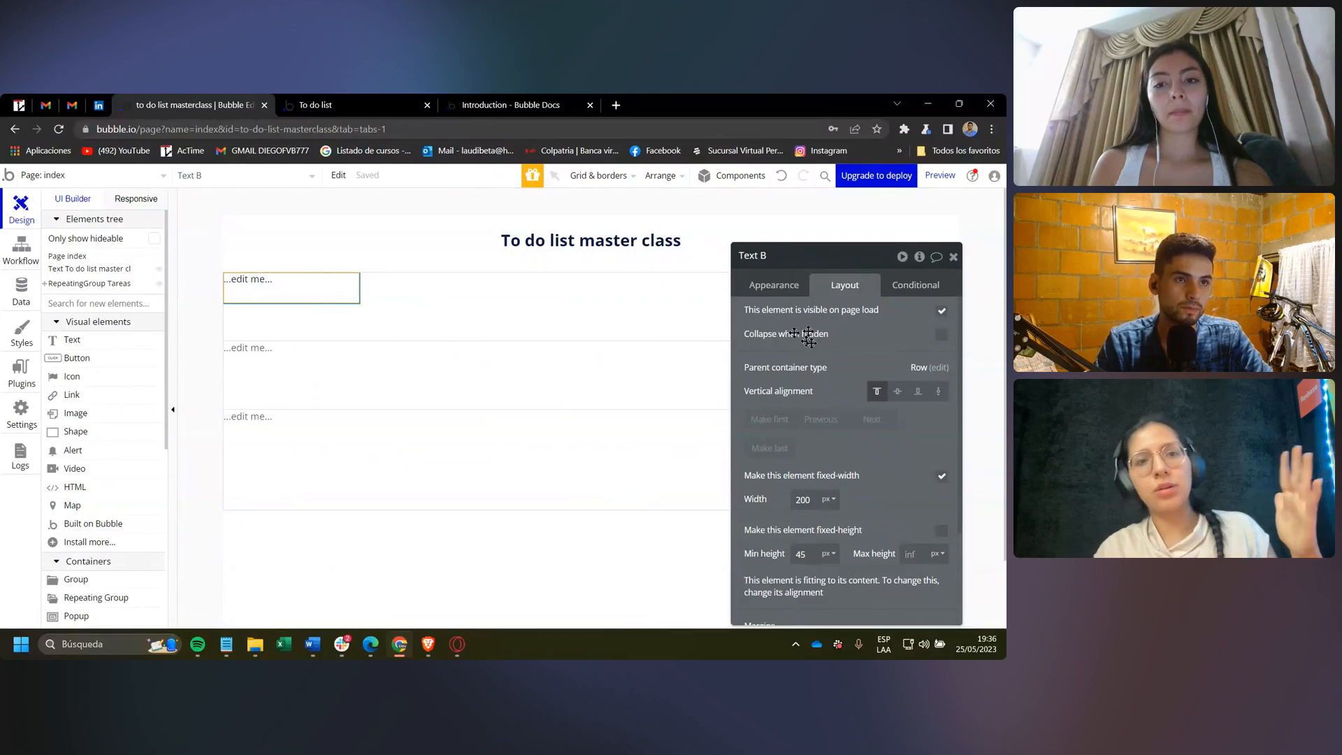
pyautogui.moveTo(854, 366)
pyautogui.mouseDown()
pyautogui.moveTo(869, 388)
pyautogui.moveTo(860, 379)
pyautogui.mouseUp()
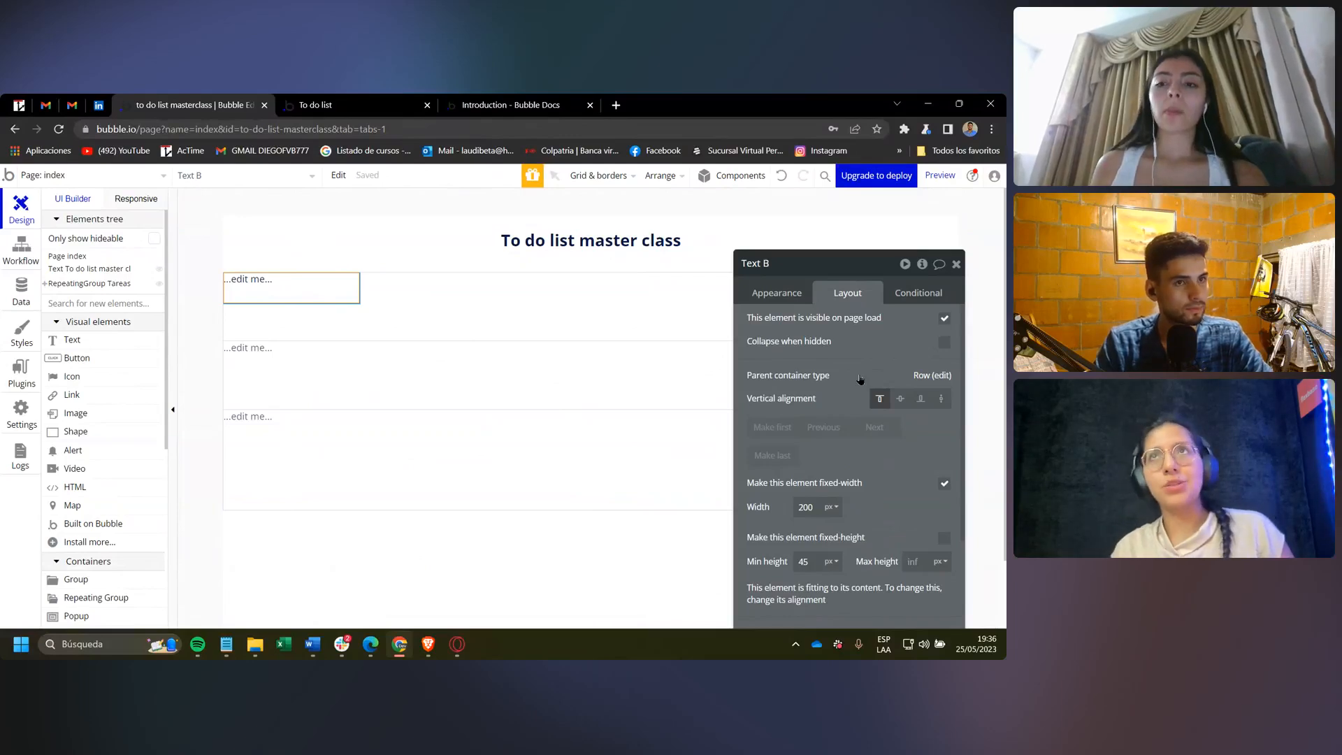
pyautogui.moveTo(860, 379); pyautogui.dragTo(847, 334)
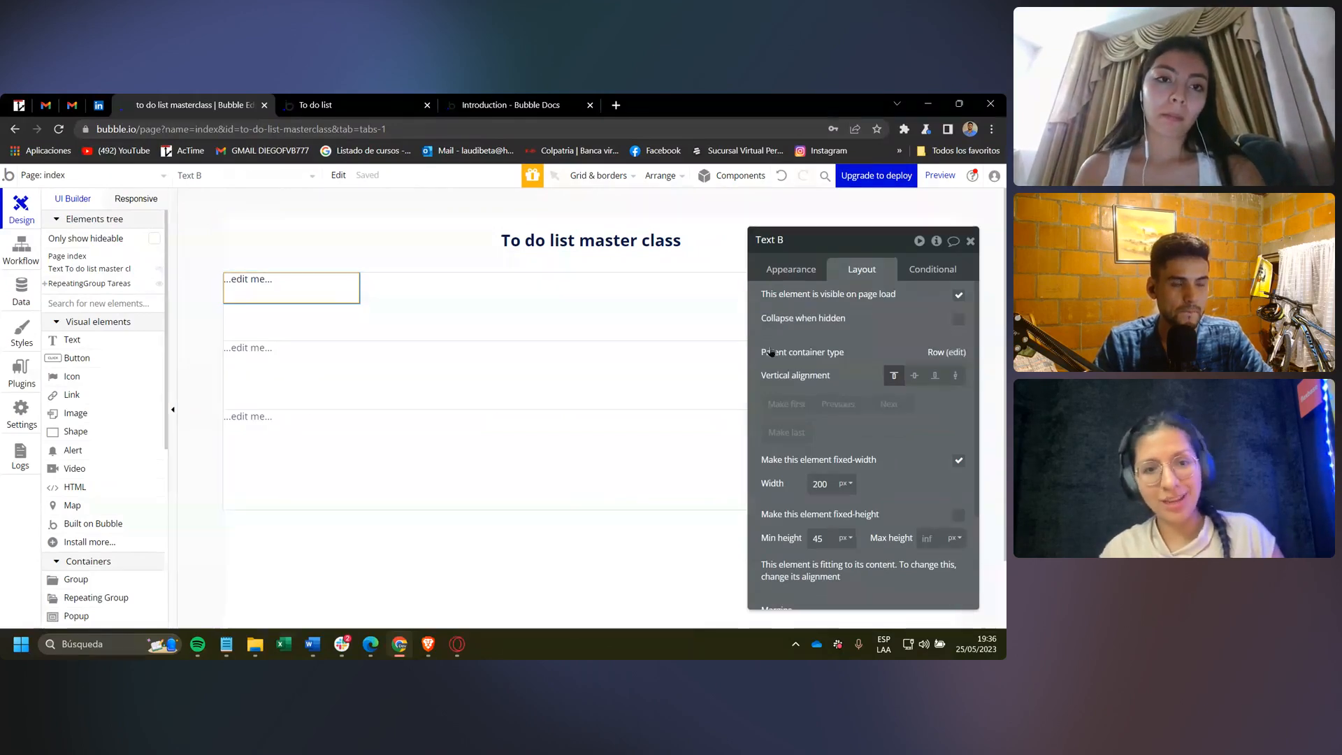
pyautogui.moveTo(791, 324); pyautogui.dragTo(817, 334)
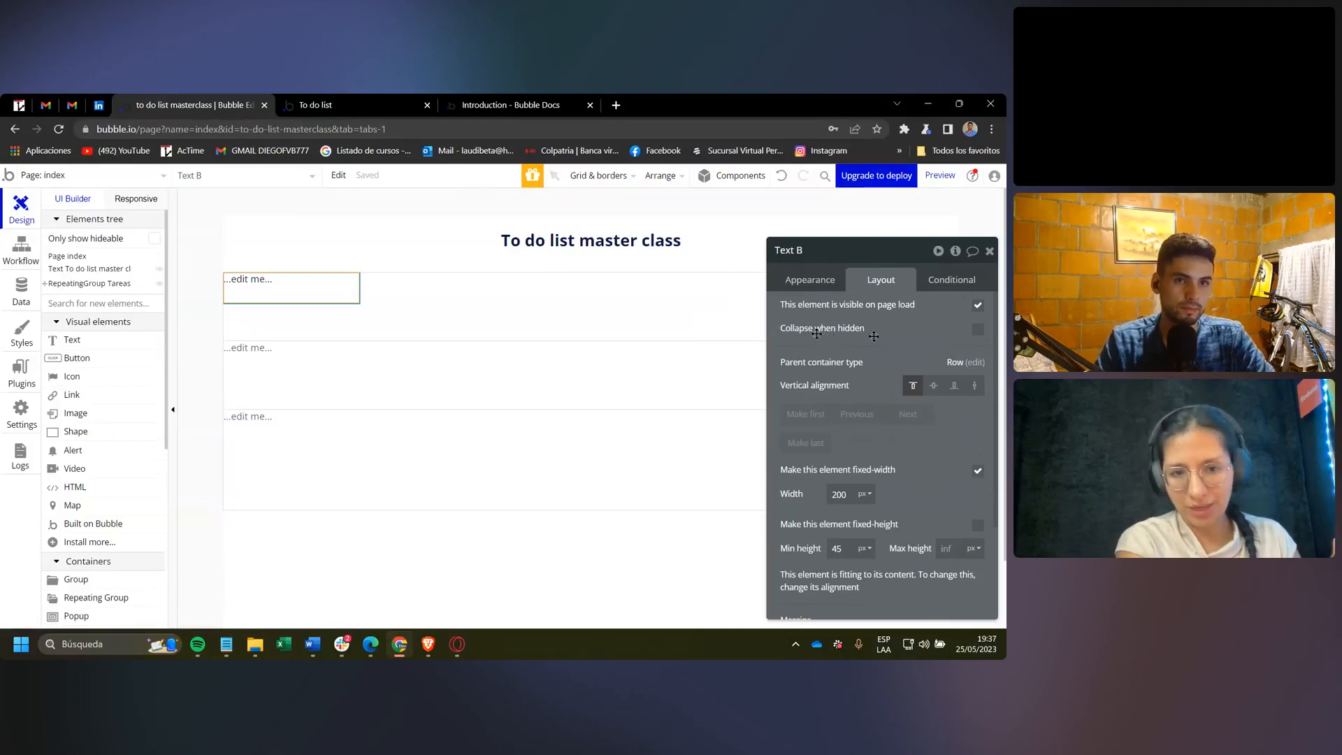
pyautogui.scroll(-3, 874, 336)
pyautogui.scroll(3, 860, 347)
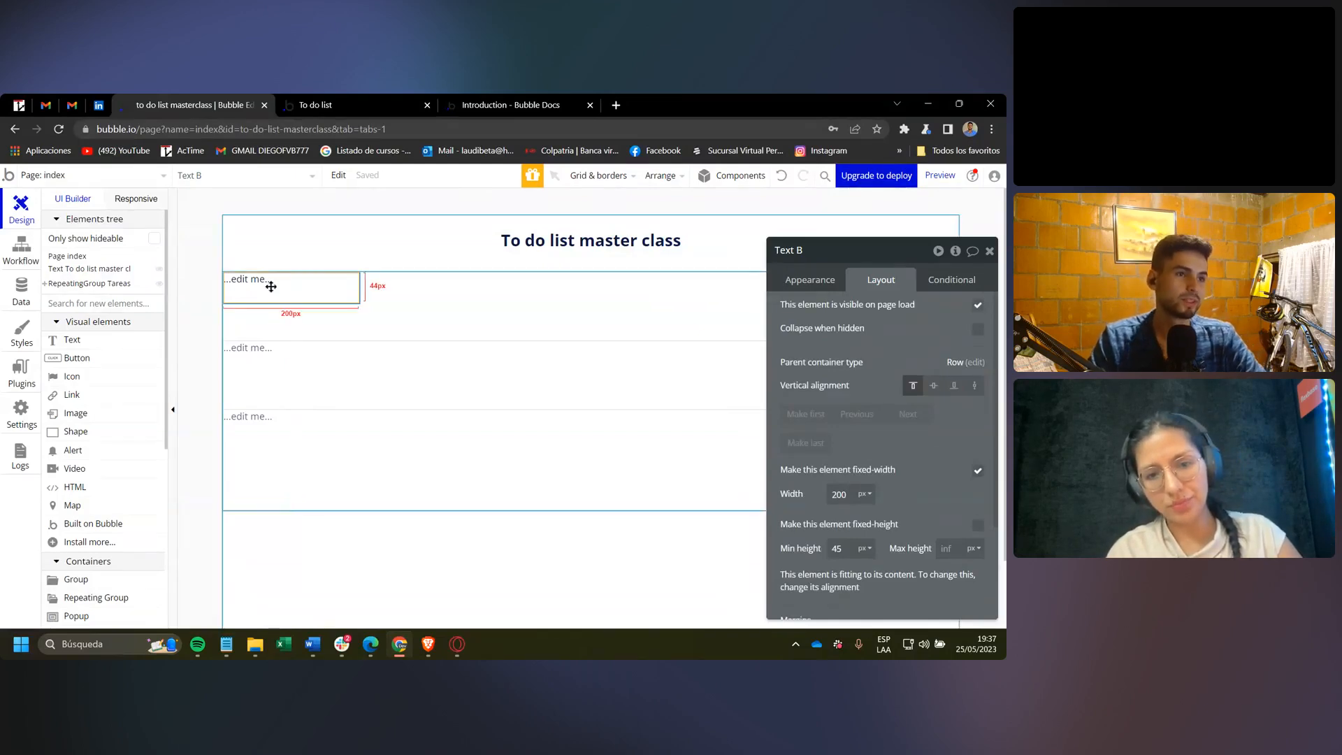
pyautogui.moveTo(269, 289)
pyautogui.mouseDown()
pyautogui.moveTo(294, 385)
pyautogui.moveTo(288, 291)
pyautogui.moveTo(335, 303)
pyautogui.moveTo(281, 292)
pyautogui.mouseUp()
# Try the Align to parent and Fixed container layouts for the repeating group's cells and return to Row.
pyautogui.click(620, 342)
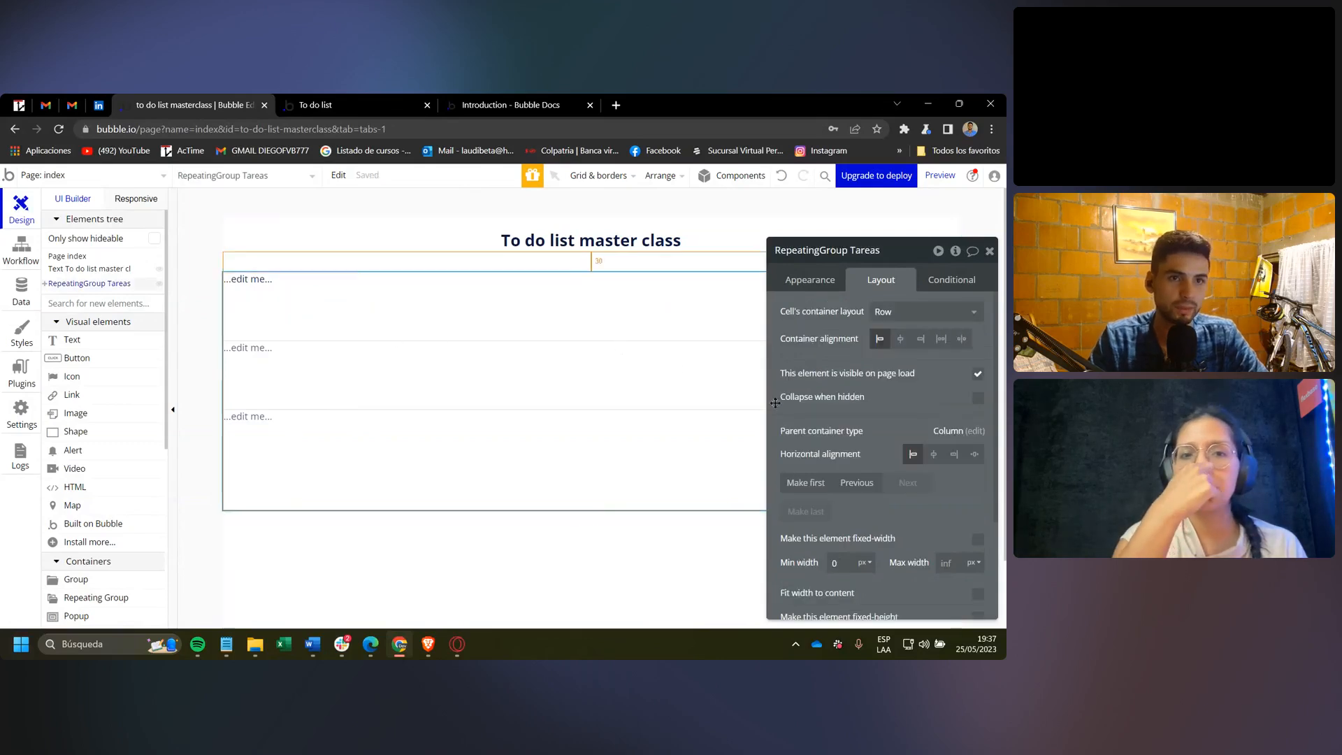
pyautogui.moveTo(776, 402); pyautogui.dragTo(750, 410)
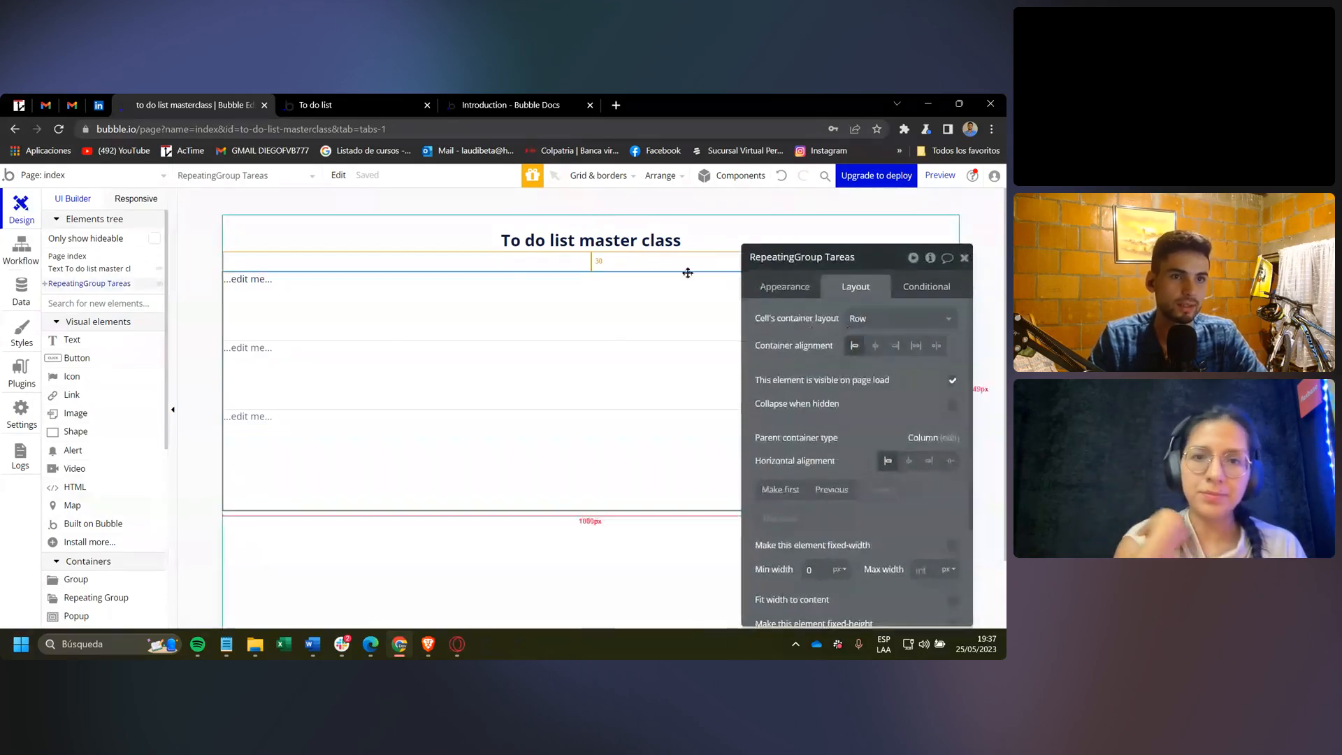
pyautogui.click(924, 317)
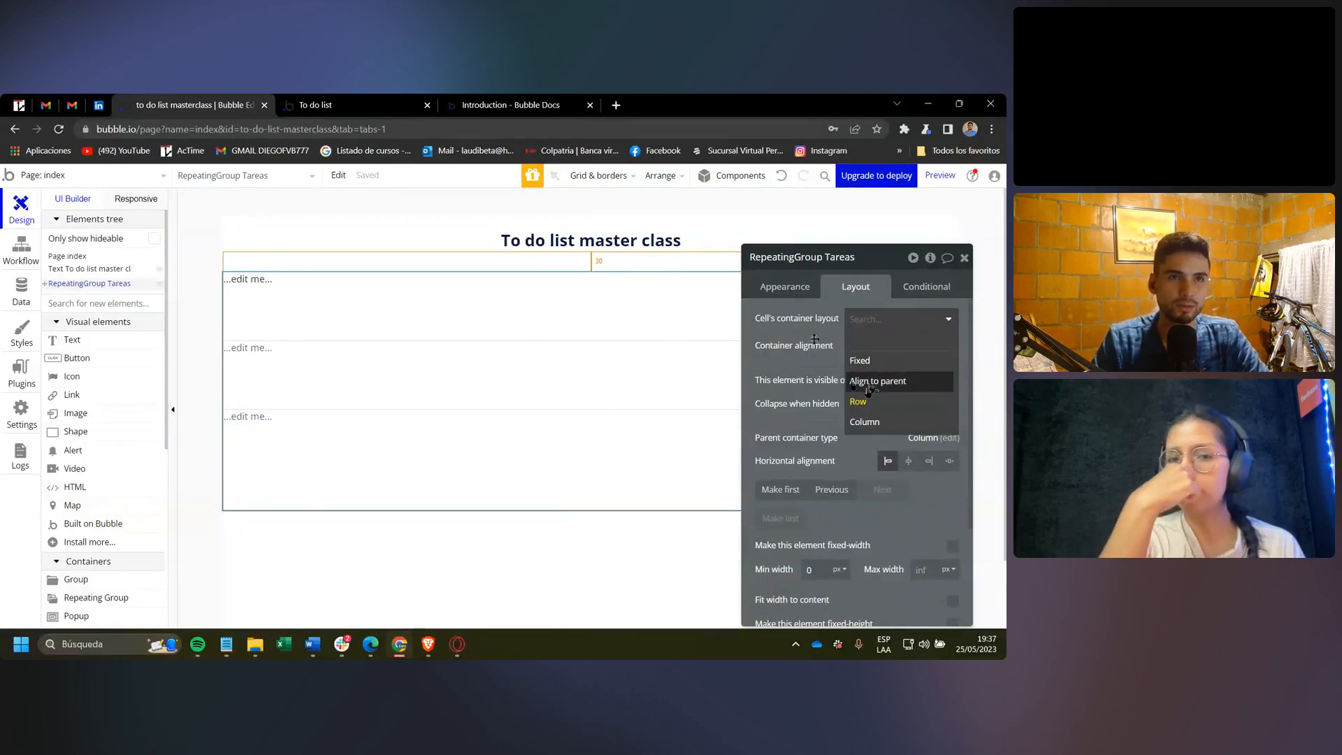
pyautogui.click(883, 386)
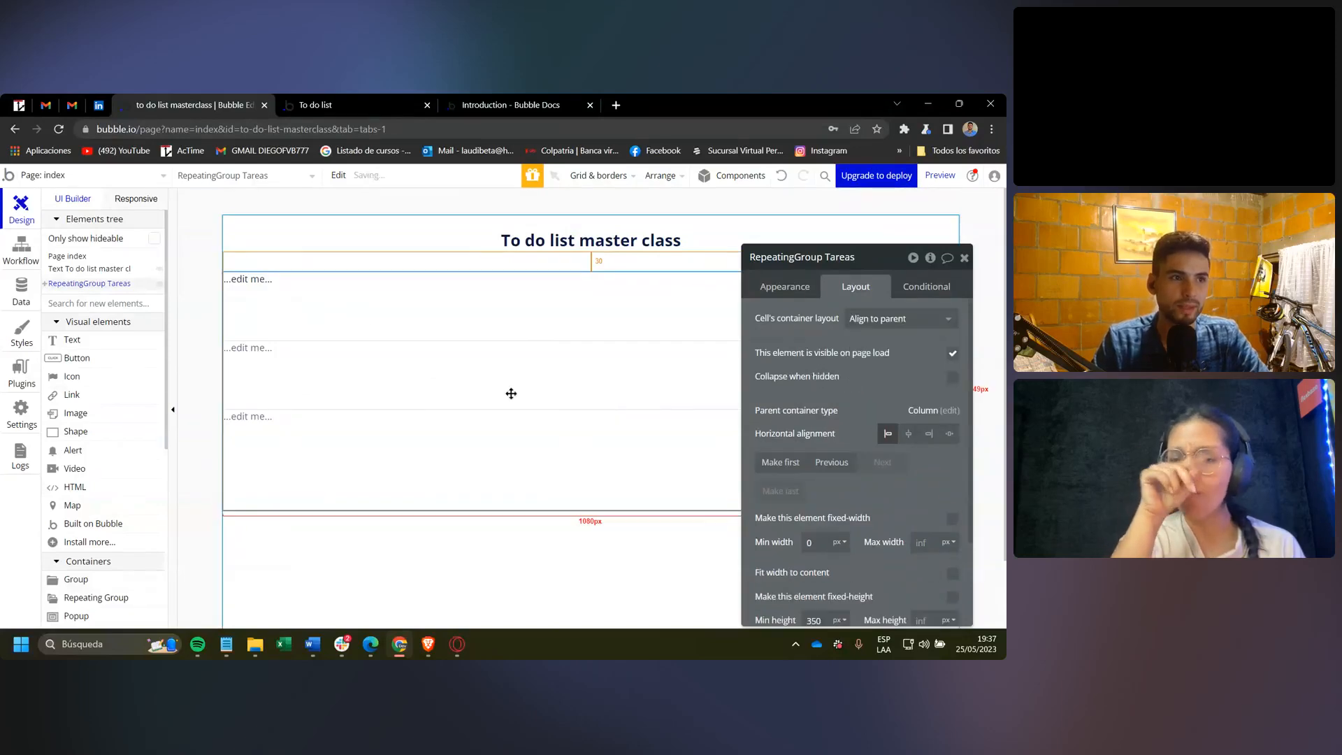
pyautogui.click(287, 294)
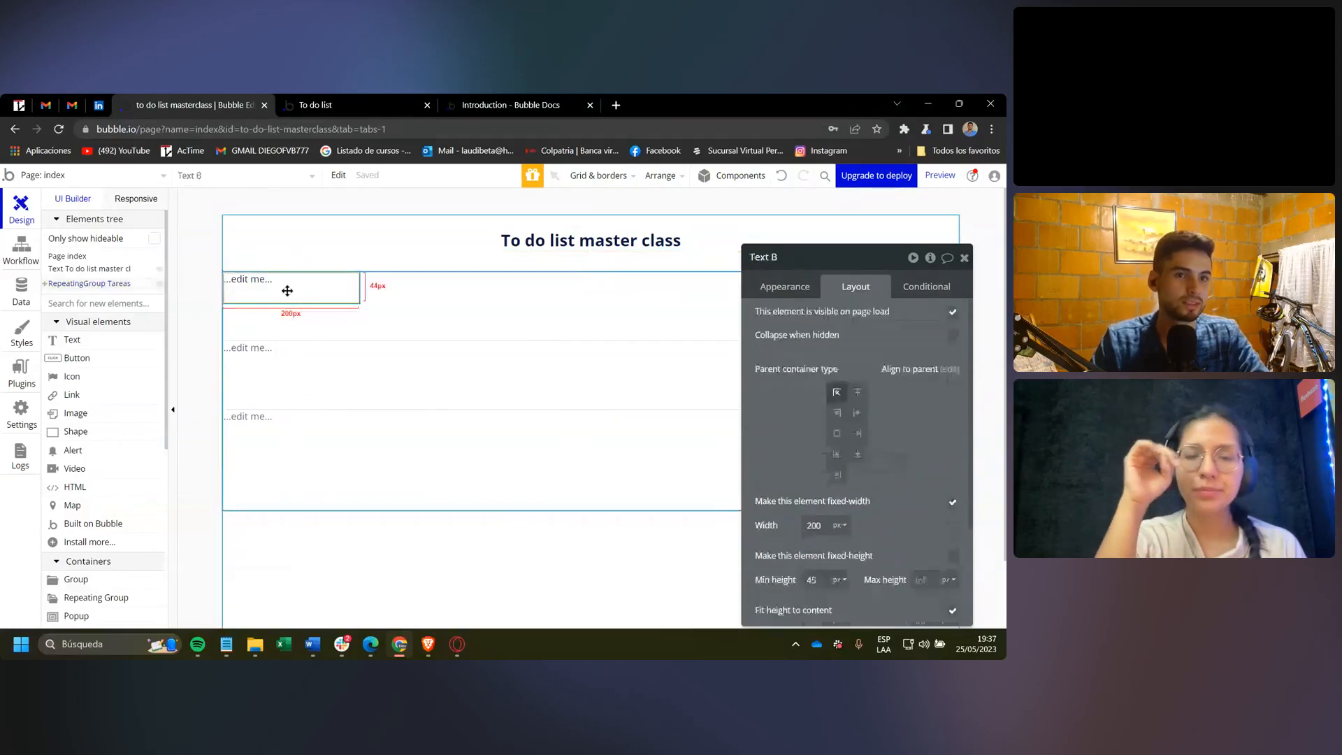
pyautogui.click(406, 321)
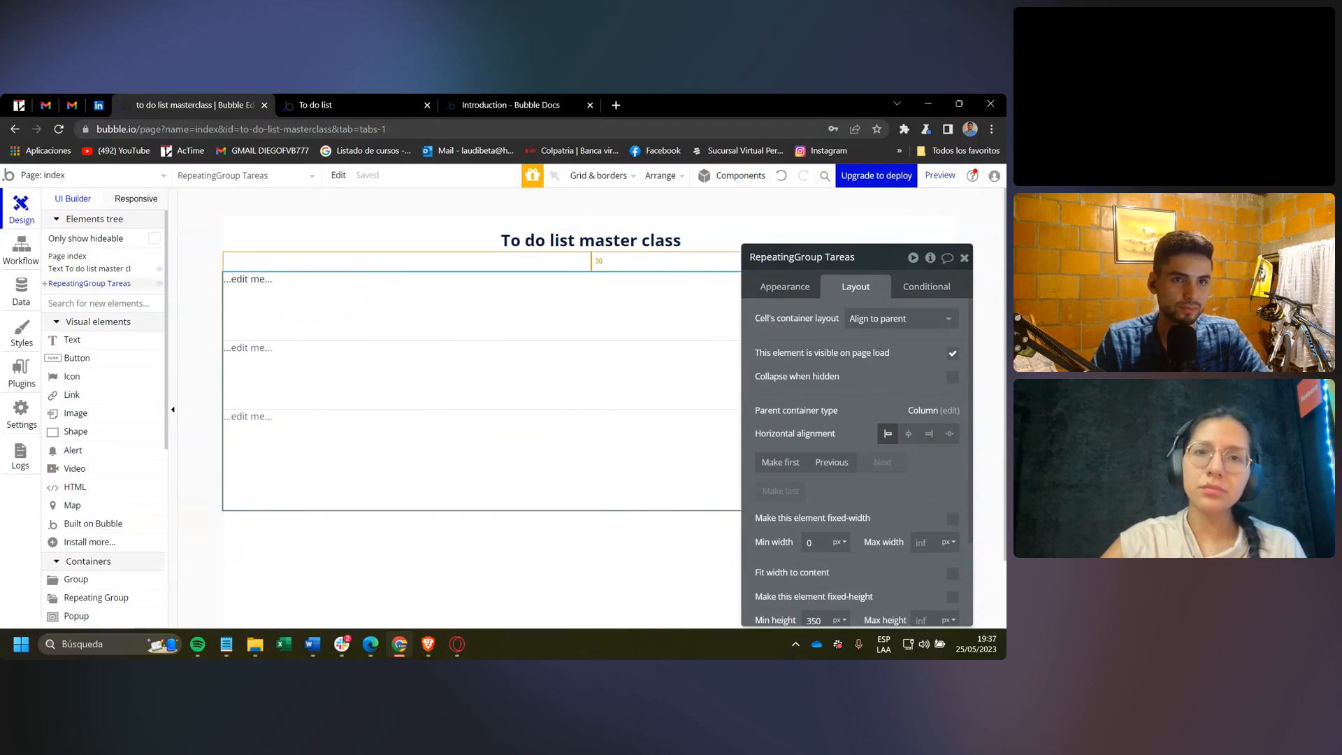
pyautogui.click(907, 320)
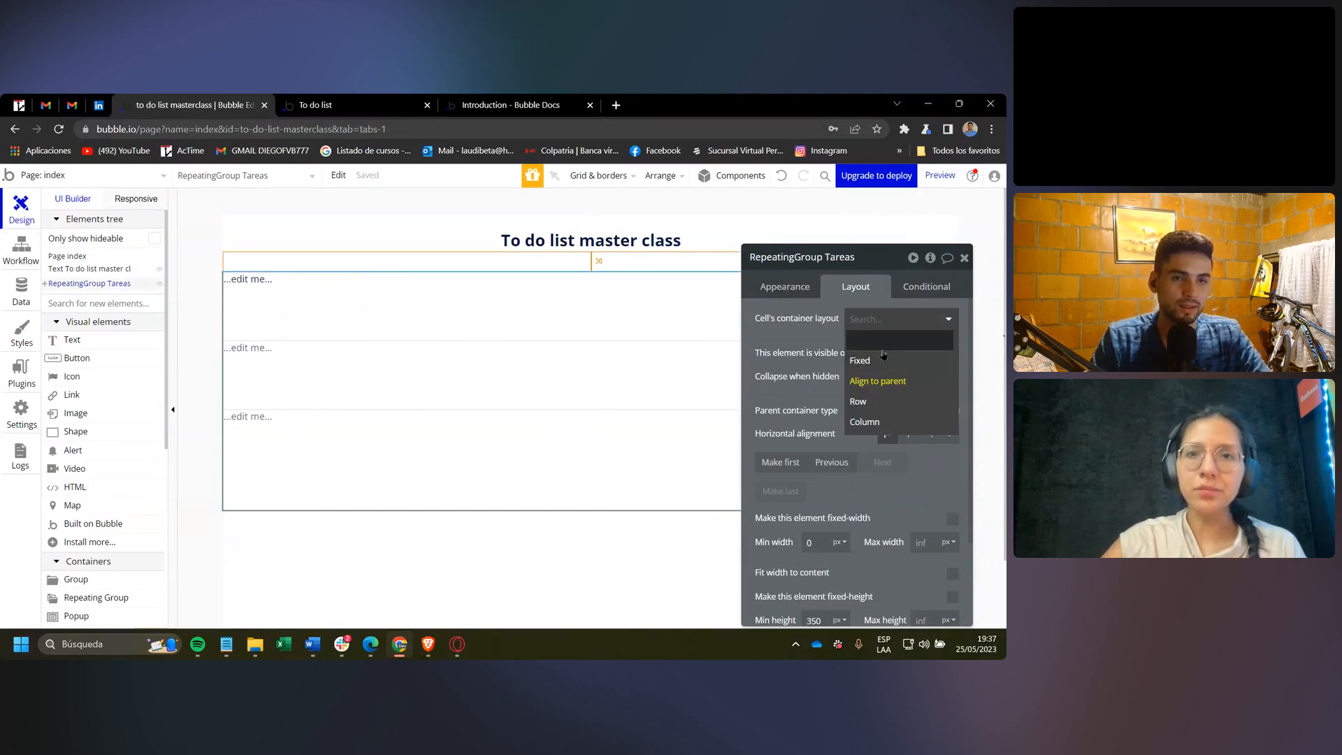
pyautogui.click(874, 360)
pyautogui.click(886, 318)
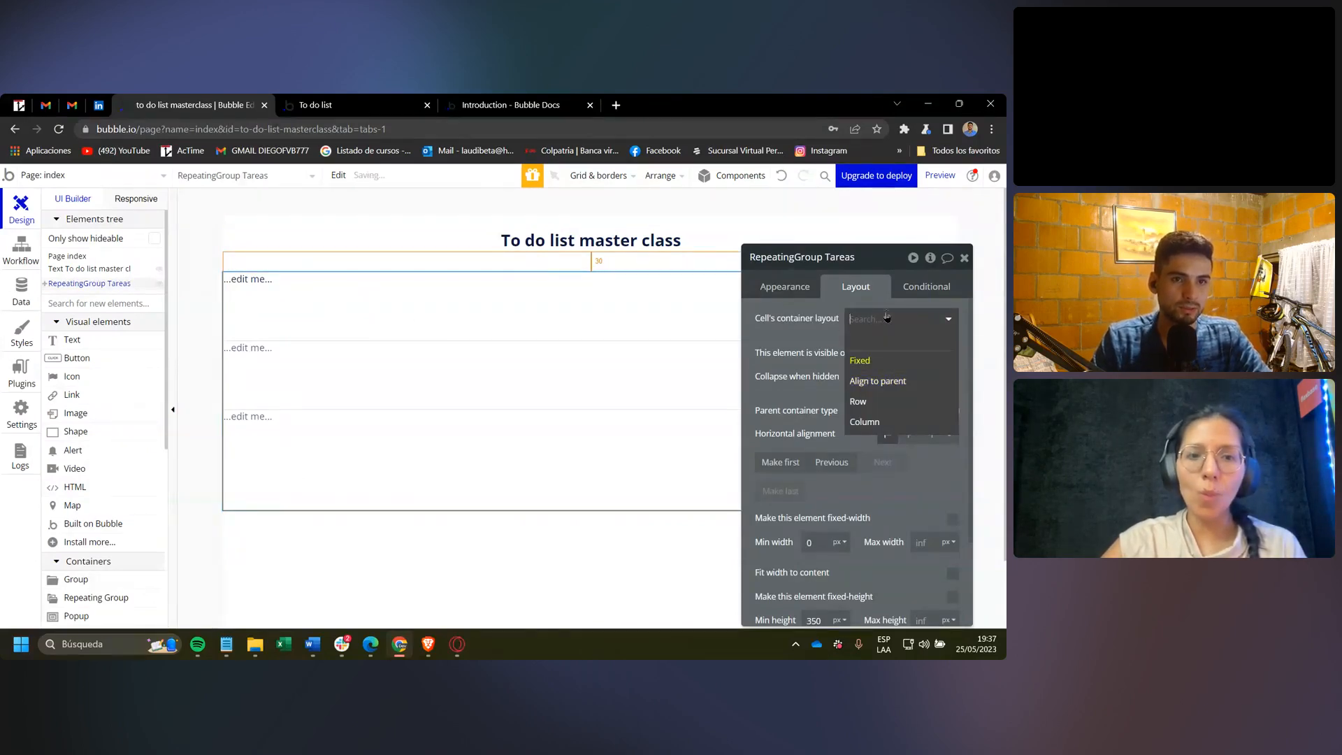
pyautogui.click(870, 412)
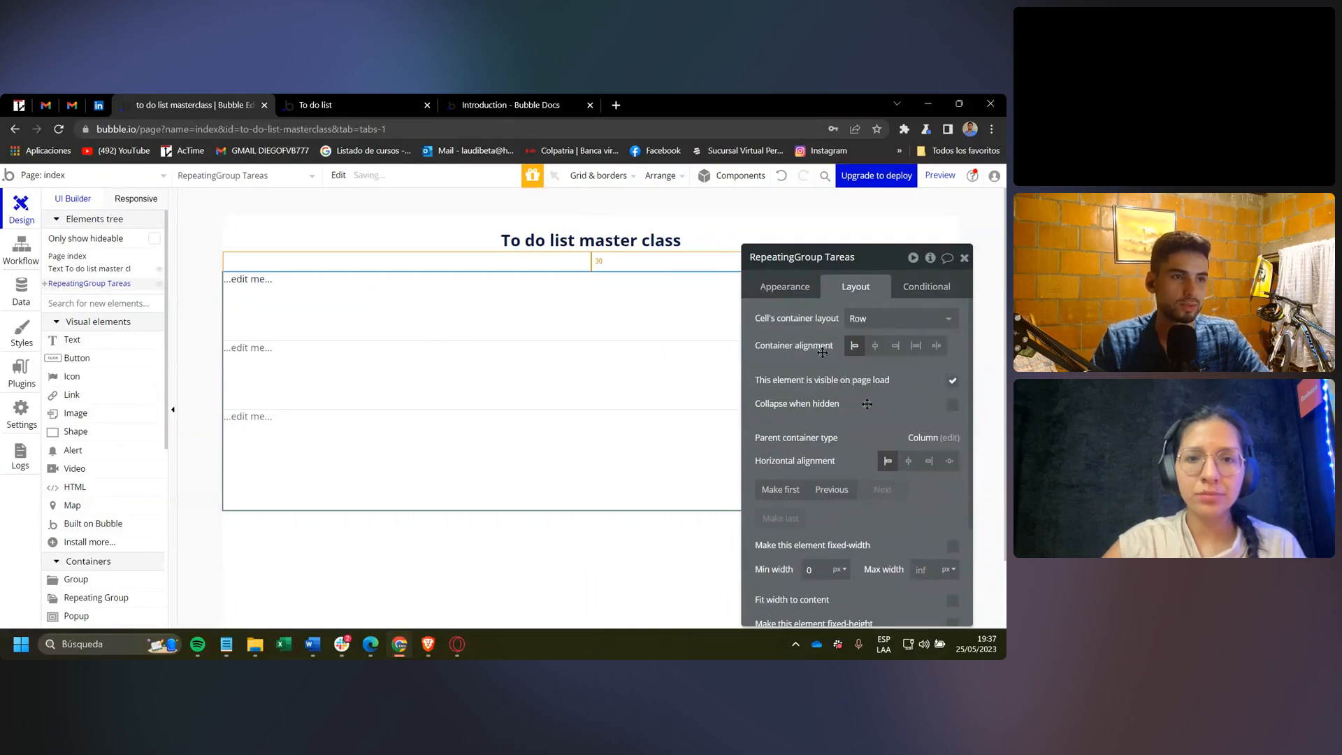
# Try to move the text within the first cell, delete it and place a new text element there.
pyautogui.click(301, 287)
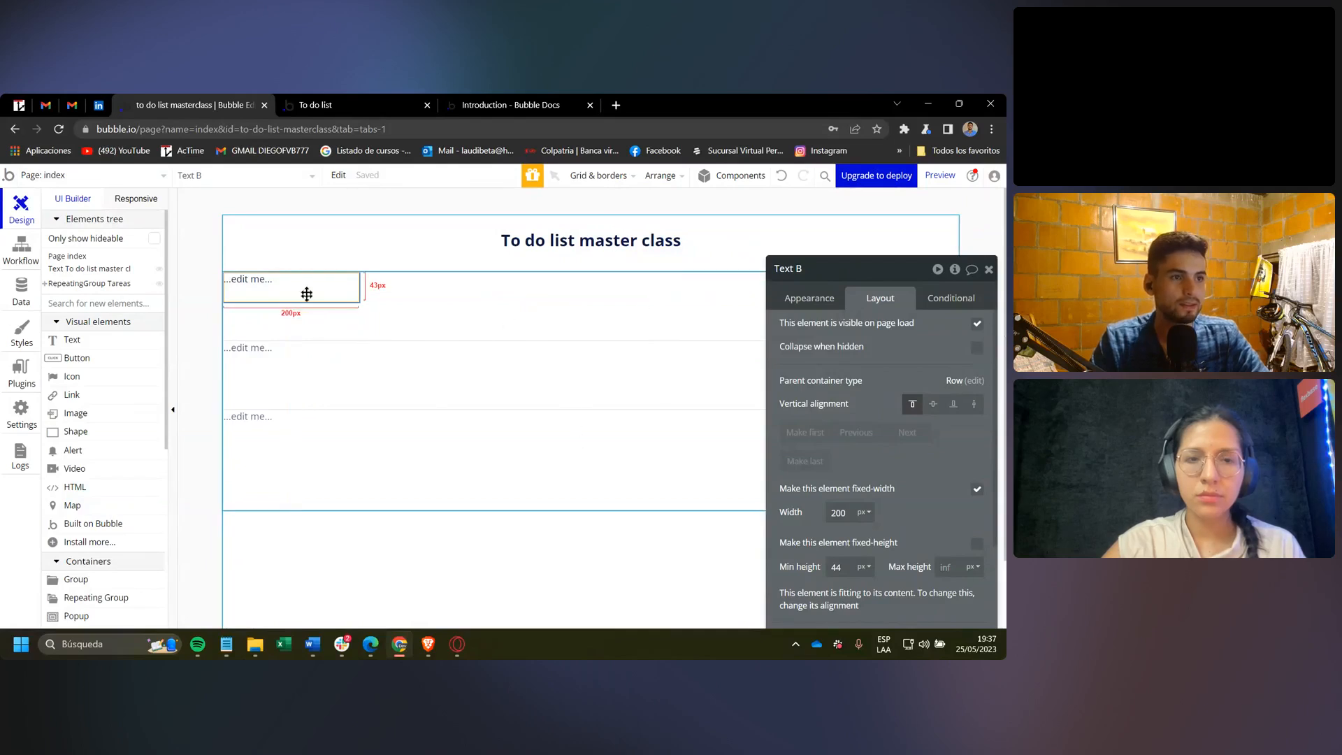
pyautogui.moveTo(307, 292)
pyautogui.mouseDown()
pyautogui.moveTo(322, 302)
pyautogui.moveTo(336, 258)
pyautogui.moveTo(325, 311)
pyautogui.mouseUp()
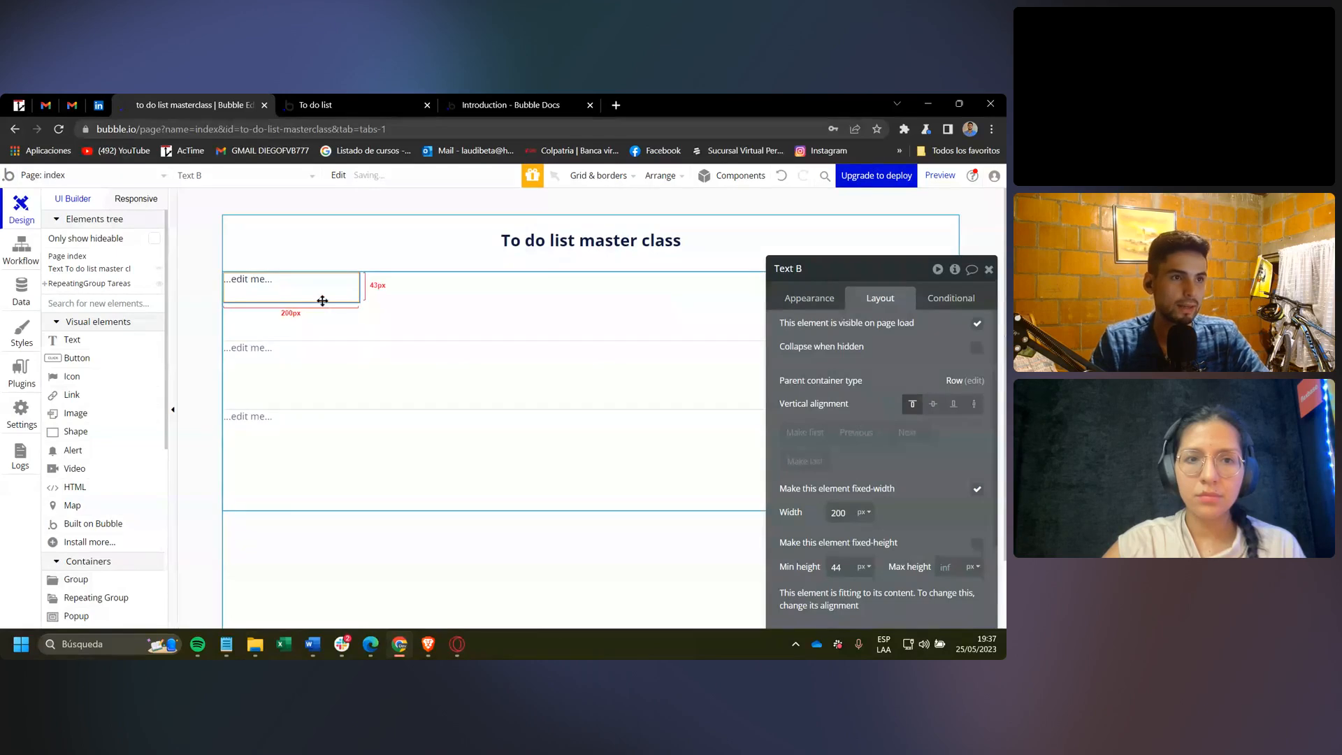
pyautogui.press('Delete')
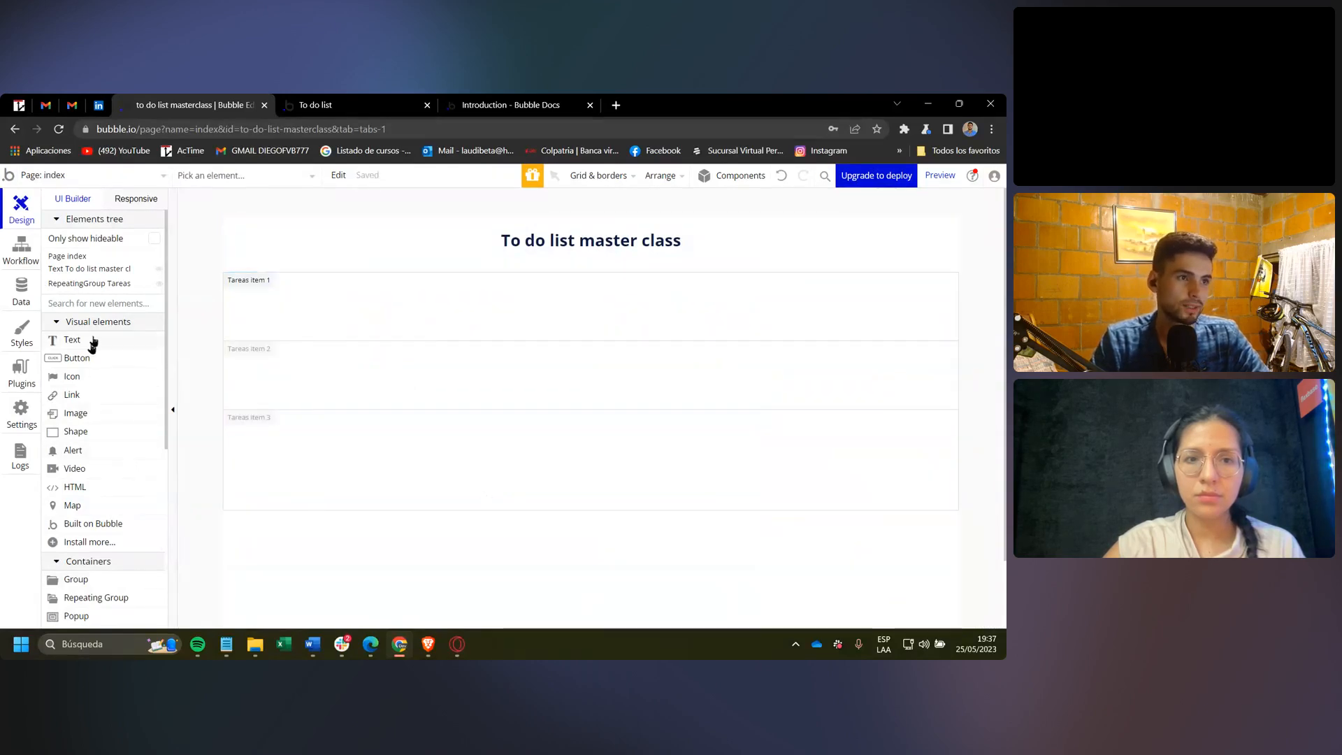
pyautogui.moveTo(93, 343); pyautogui.dragTo(293, 295)
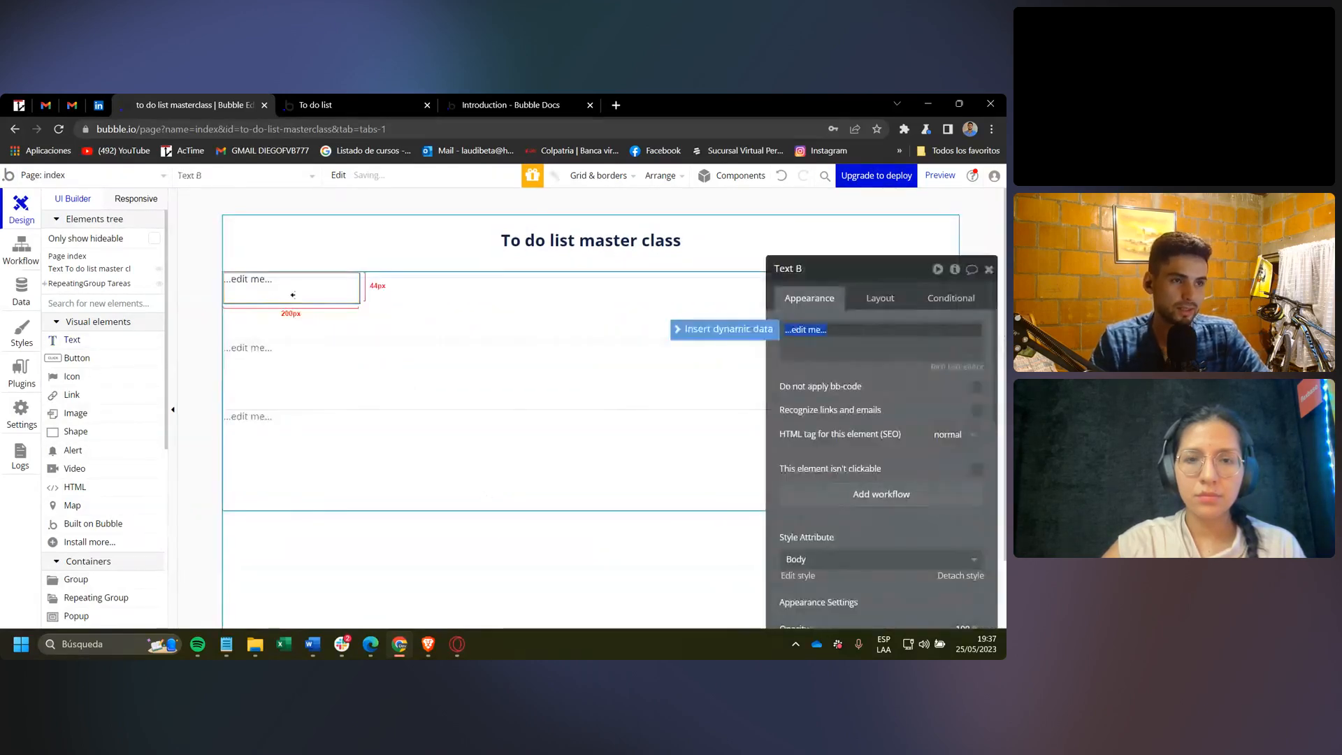
# Try the repeating group with 2 columns, 3 columns and no fixed column count, and return to 1 fixed column.
pyautogui.click(436, 414)
pyautogui.moveTo(819, 434); pyautogui.dragTo(777, 387)
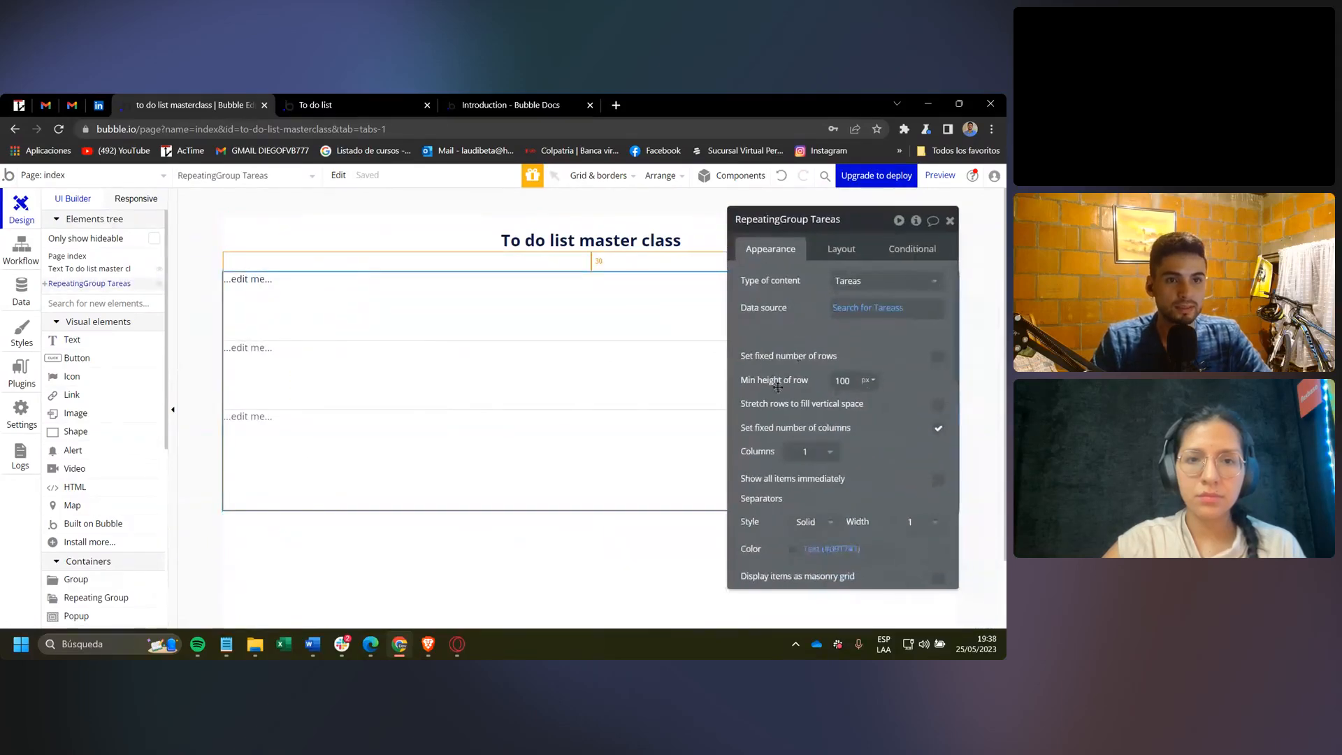
pyautogui.click(808, 452)
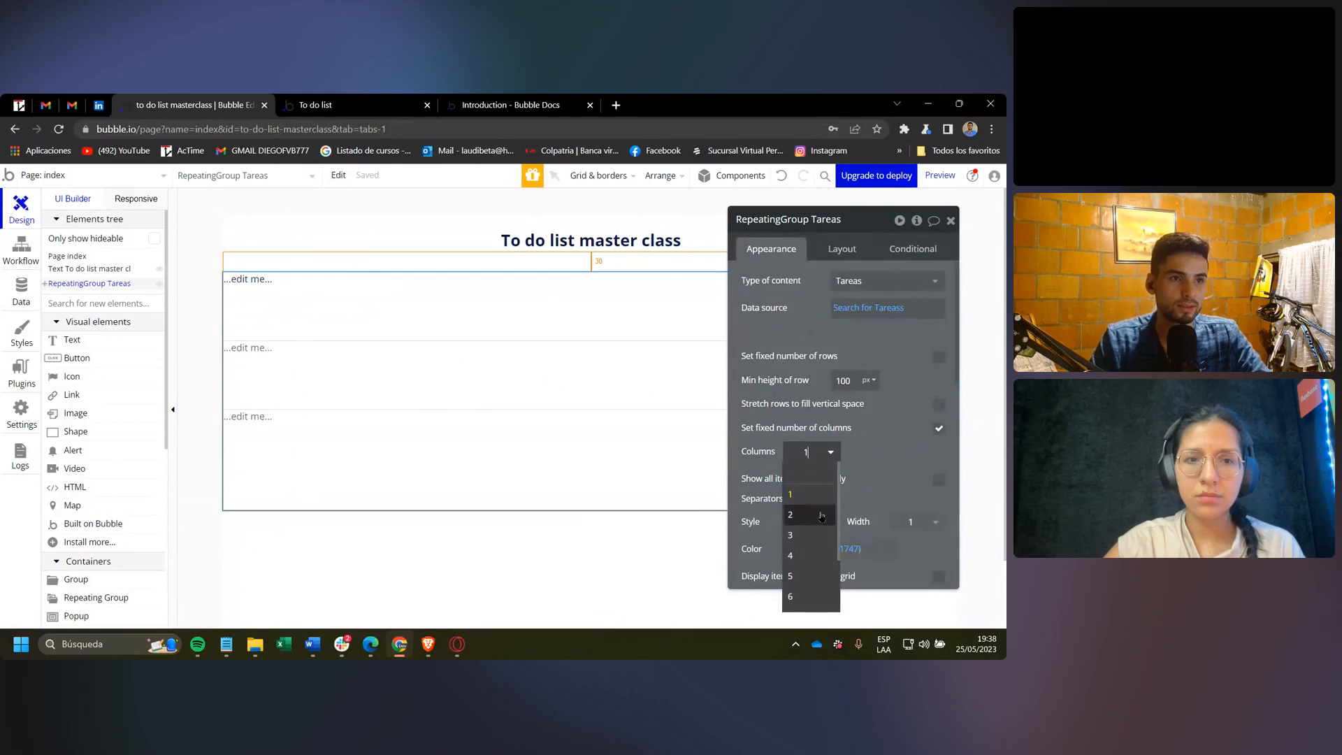
pyautogui.click(791, 514)
pyautogui.click(825, 456)
pyautogui.click(808, 535)
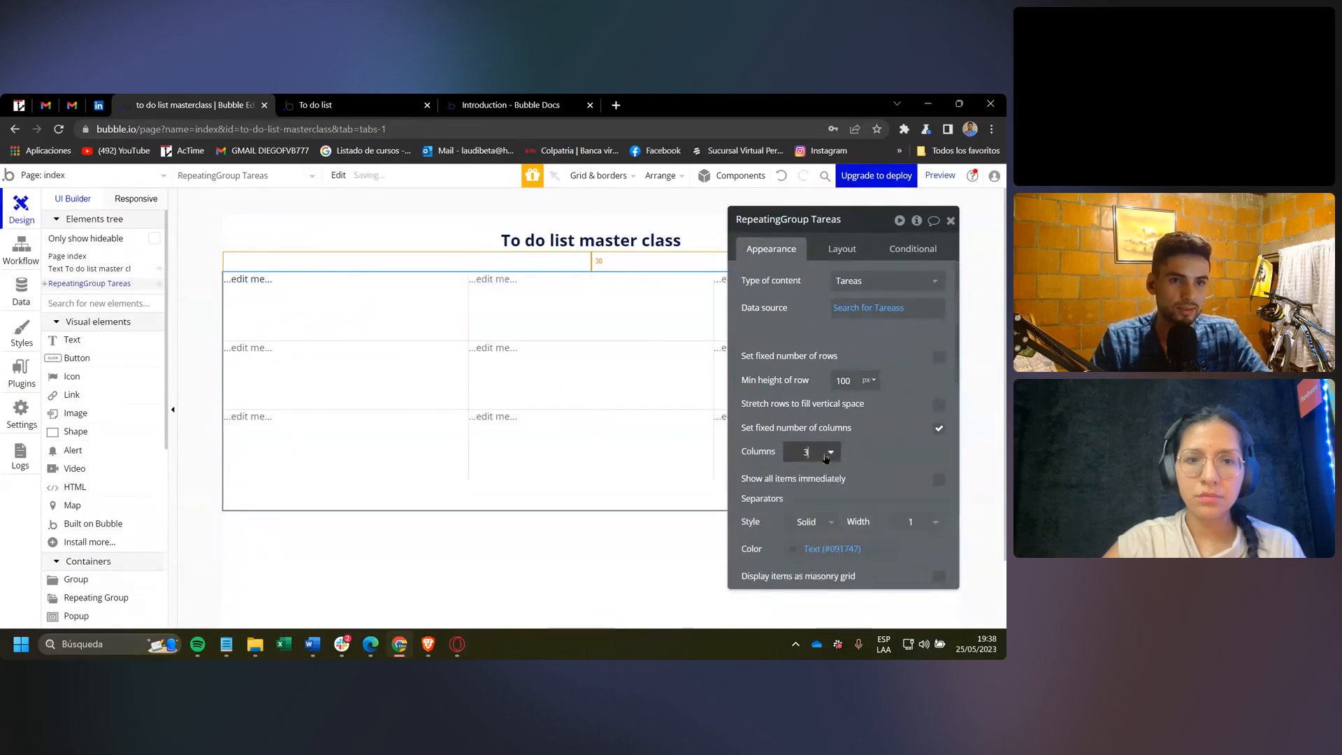
pyautogui.click(811, 453)
pyautogui.click(791, 494)
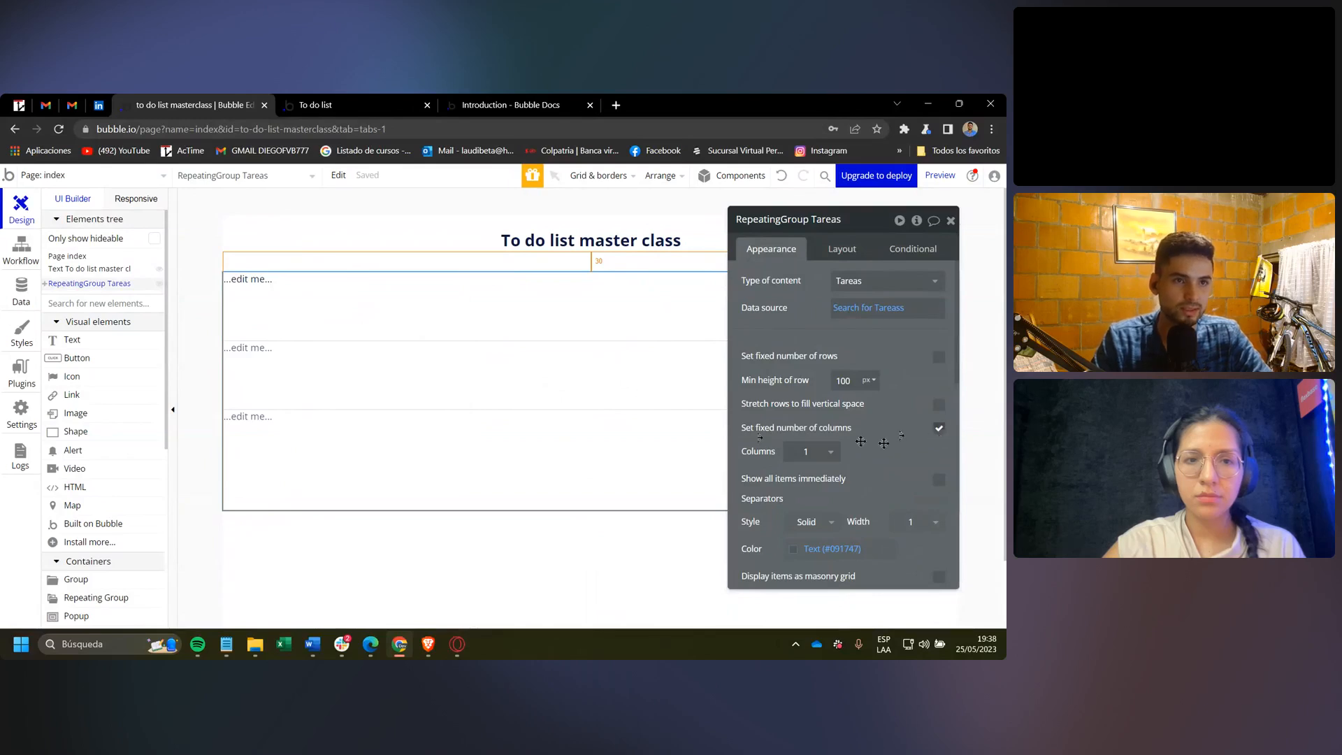
pyautogui.click(939, 429)
pyautogui.click(939, 428)
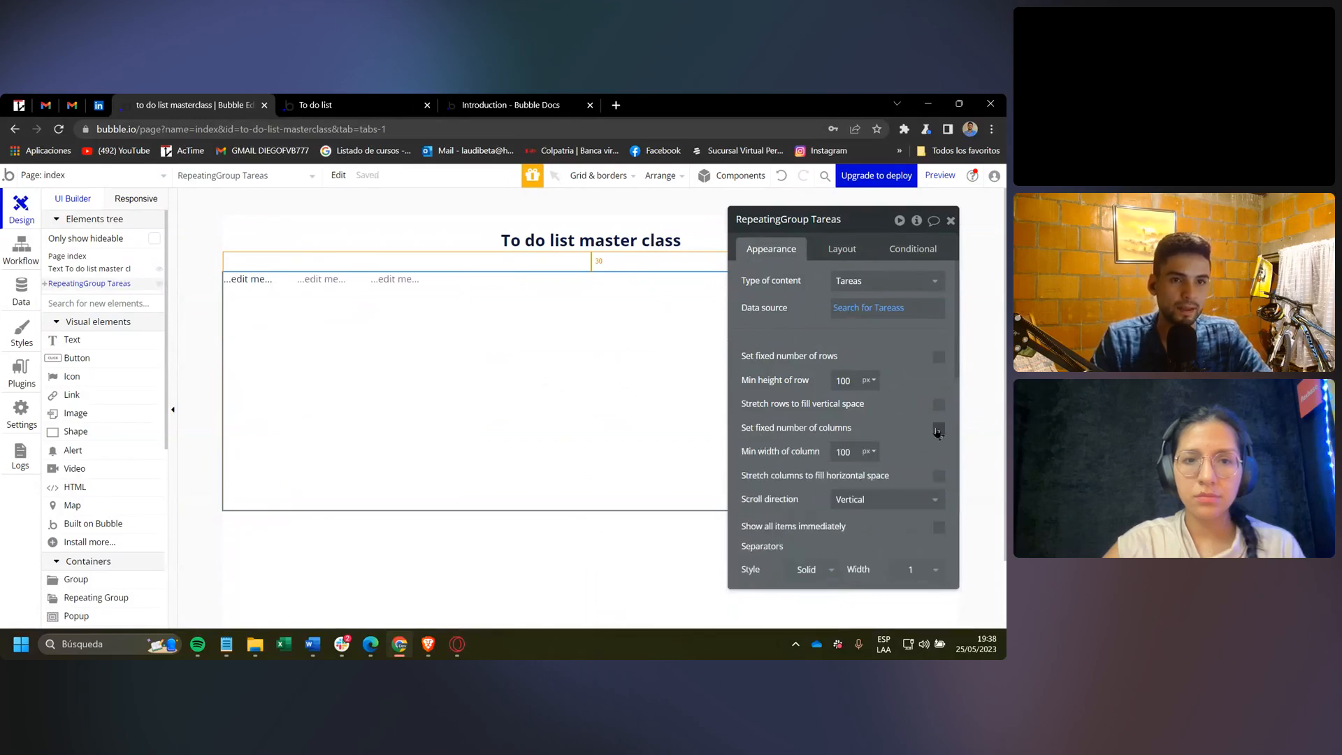
# Compare the repeating group with and without a fixed number of rows, and leave it fixed at 4 rows.
pyautogui.click(944, 360)
pyautogui.click(944, 361)
pyautogui.click(944, 362)
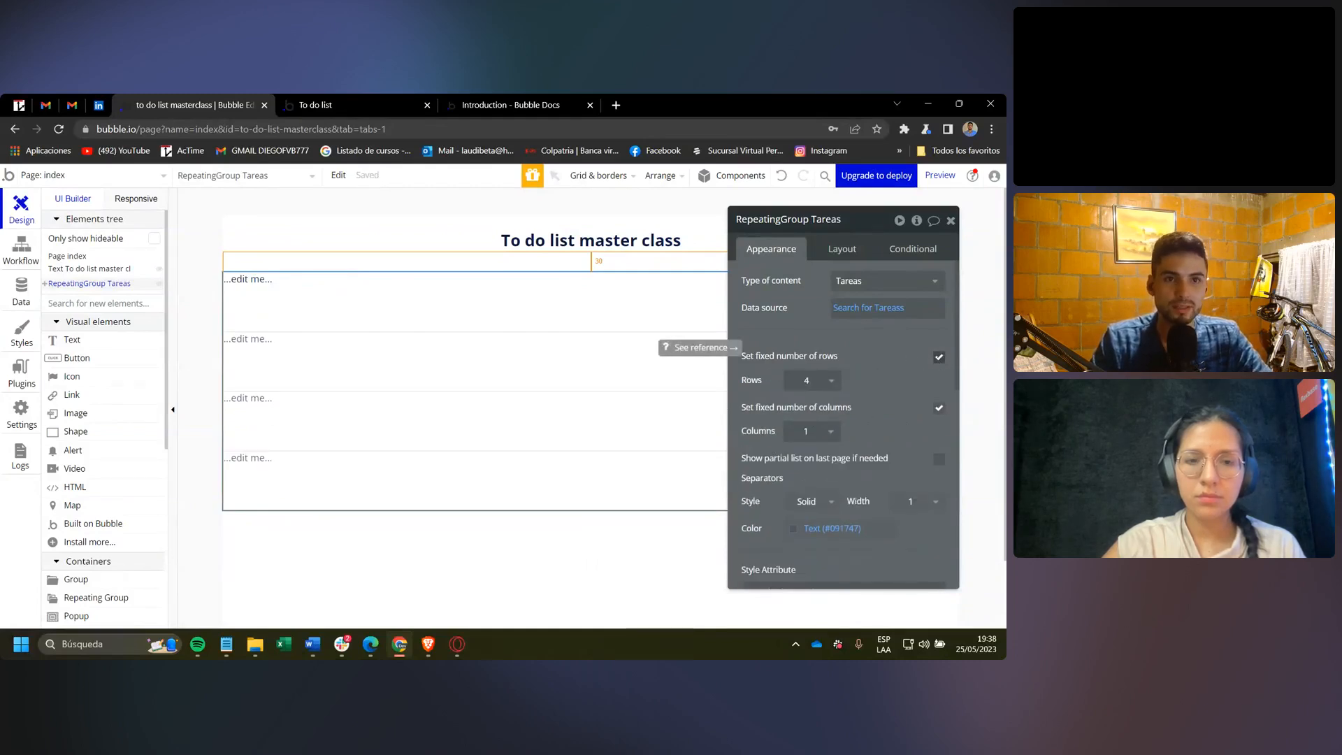
pyautogui.click(939, 358)
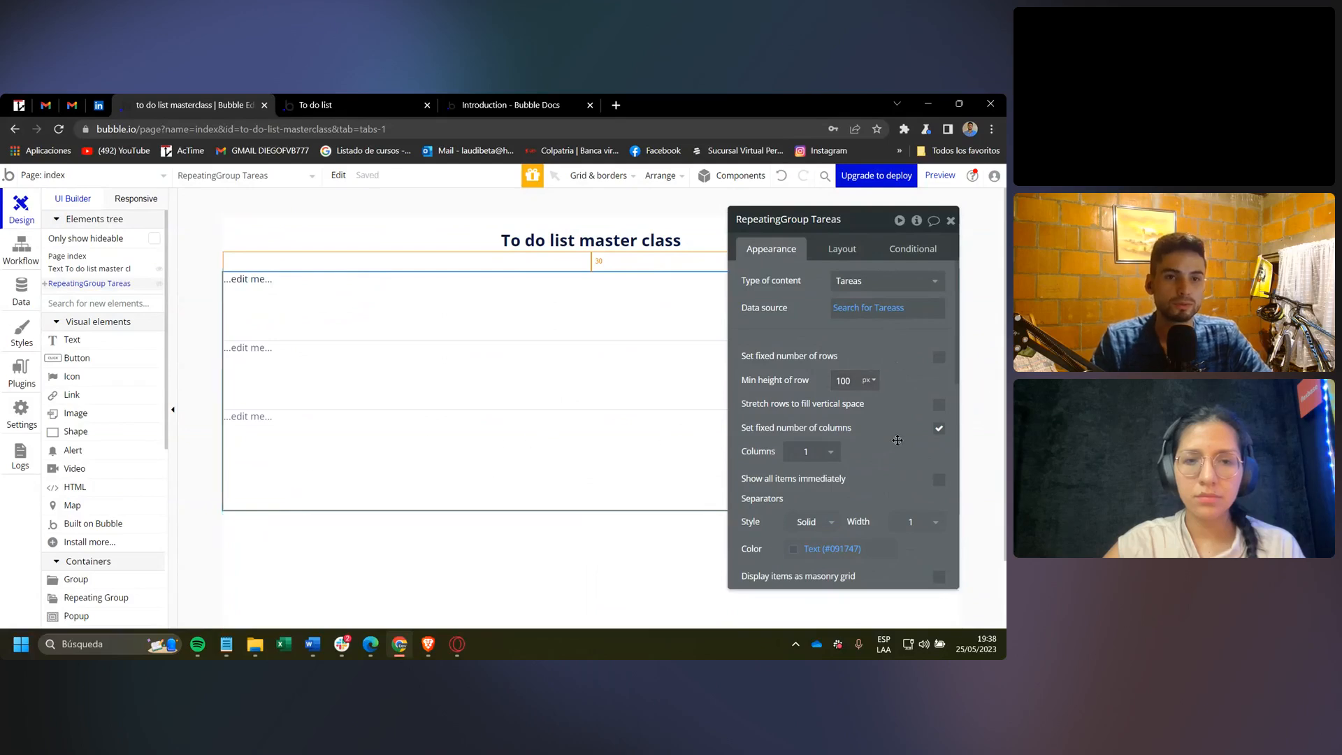
pyautogui.click(939, 357)
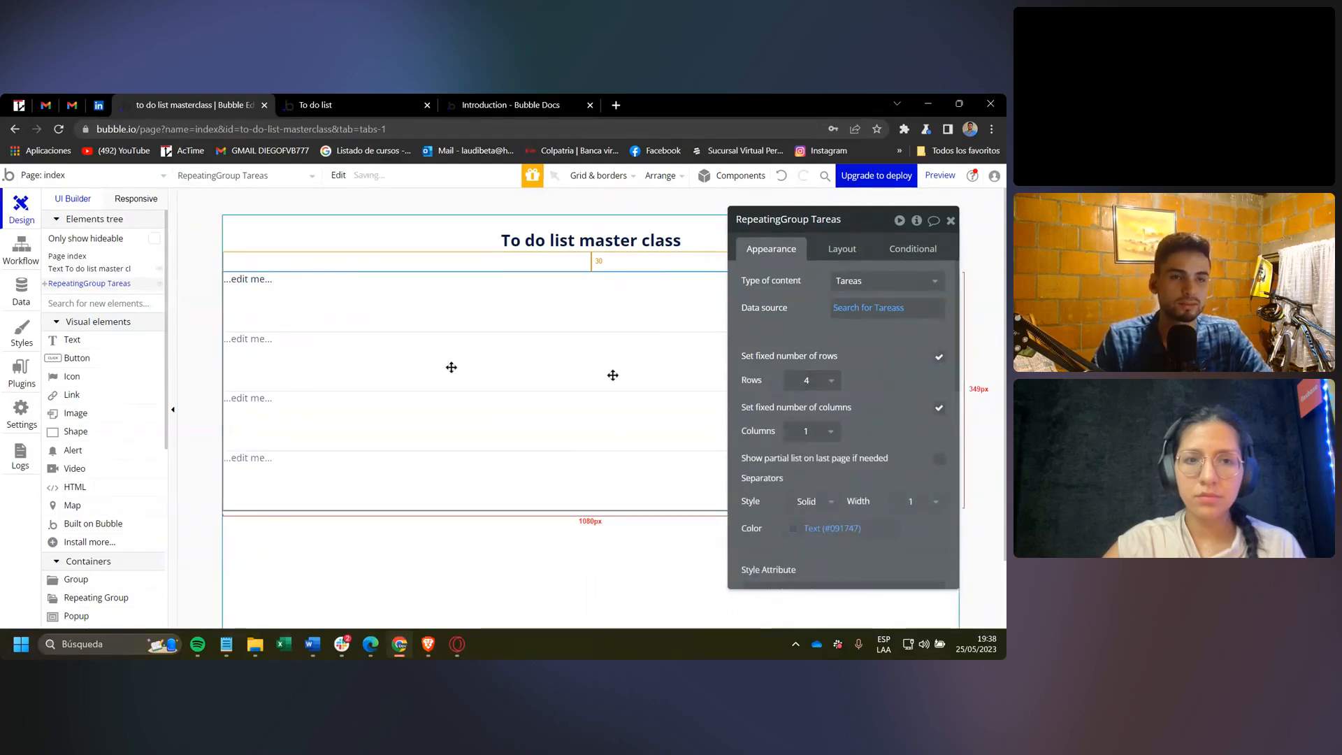
# Remove the fixed number of rows from the Tareas repeating group and review its data source and the first cell's text.
pyautogui.click(939, 357)
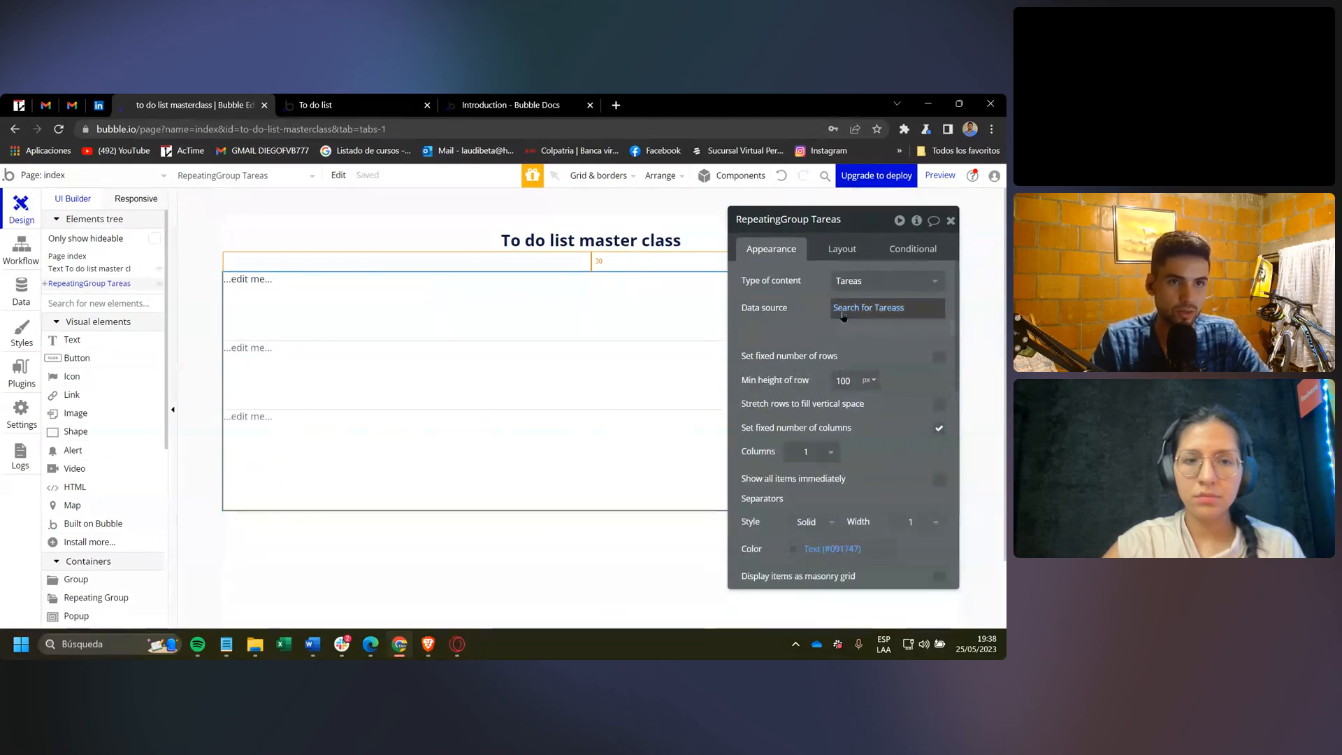
pyautogui.click(868, 308)
pyautogui.click(264, 287)
pyautogui.click(294, 286)
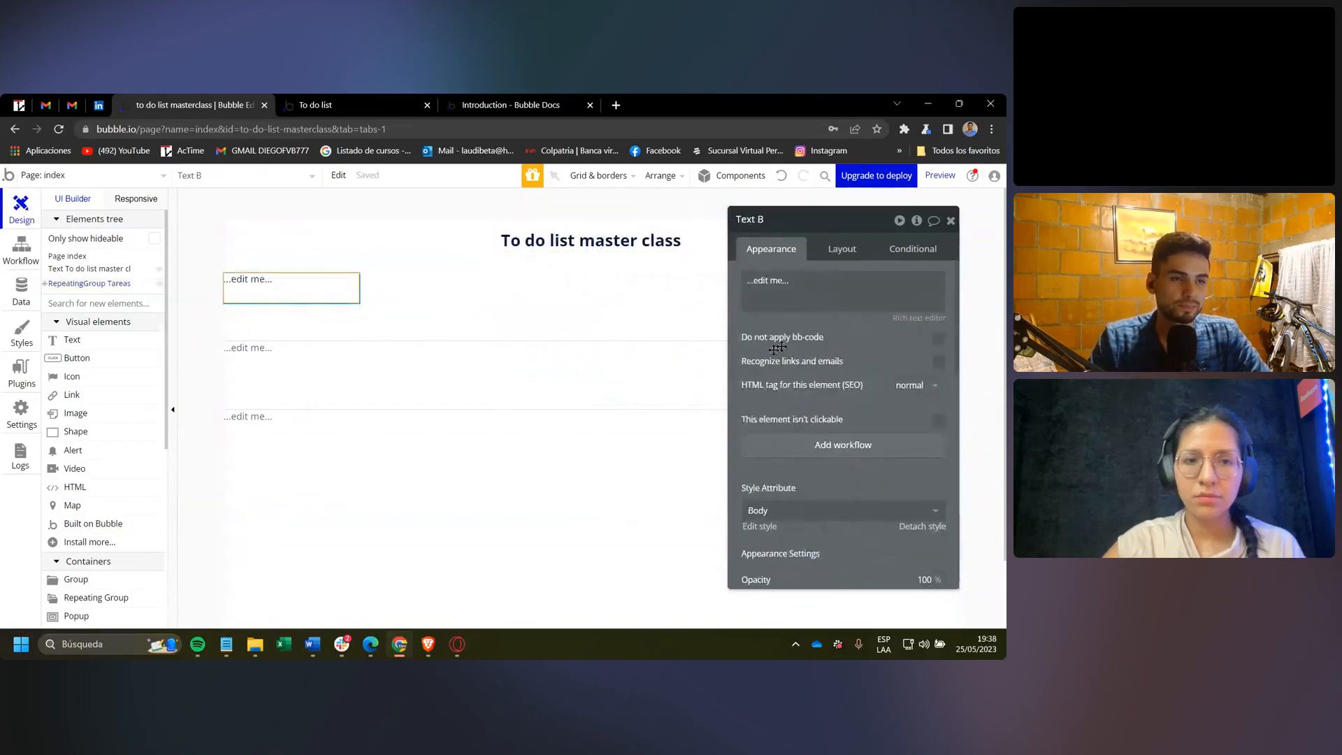
pyautogui.click(609, 371)
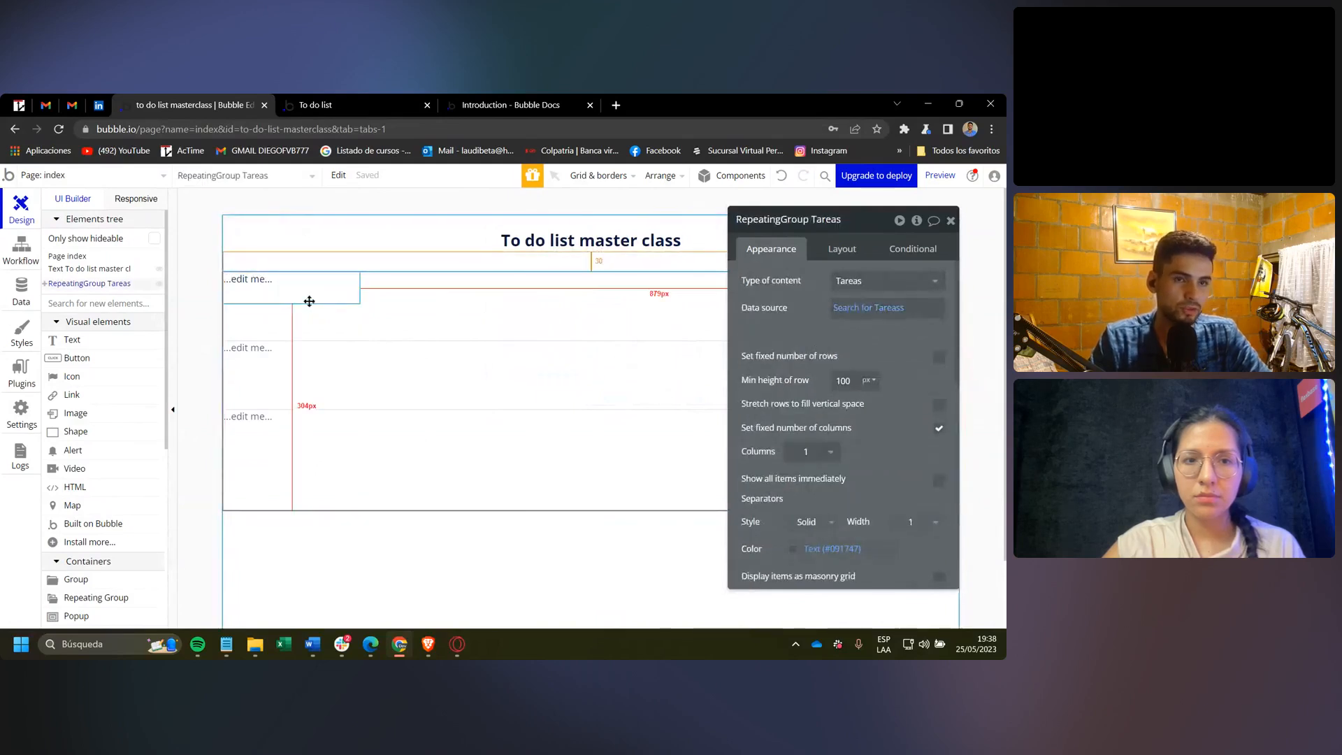
# Replace the placeholder text in the first cell with the dynamic expression Current cell's Tareas's Titulo.
pyautogui.click(308, 293)
pyautogui.click(743, 295)
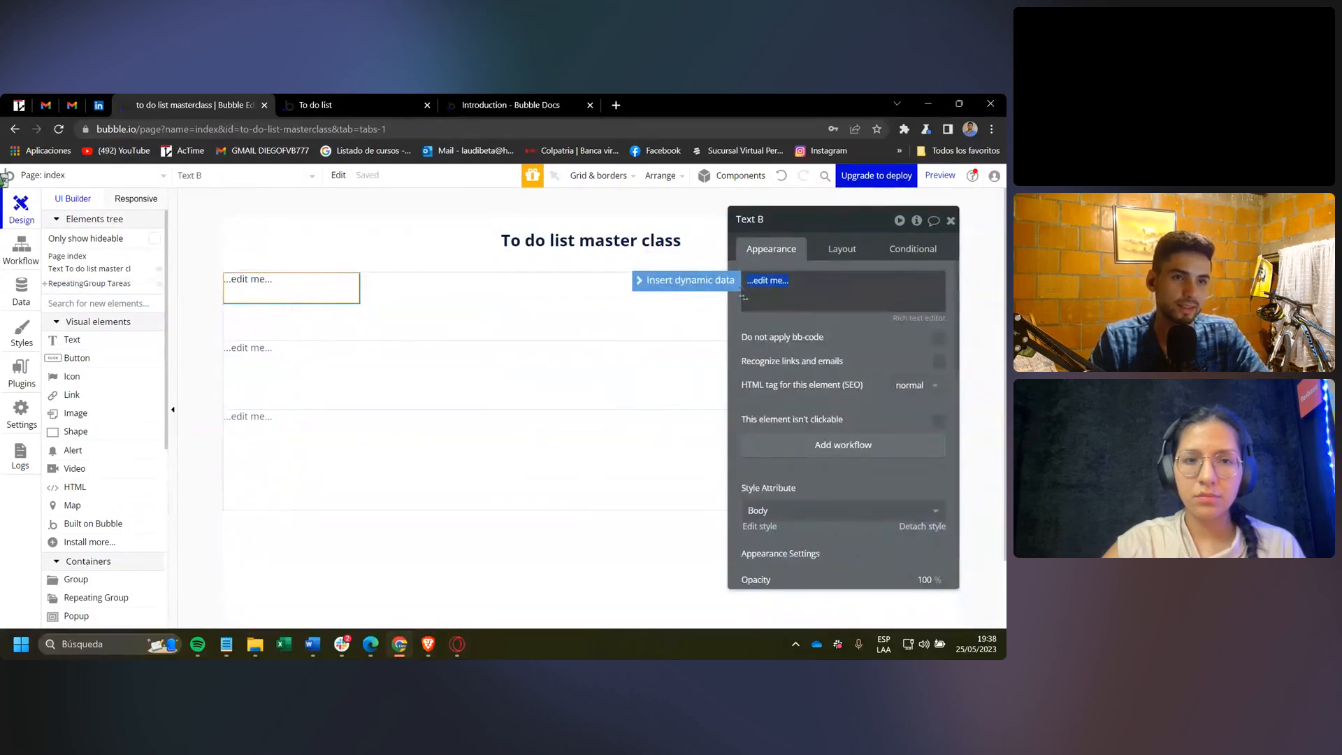
pyautogui.click(704, 287)
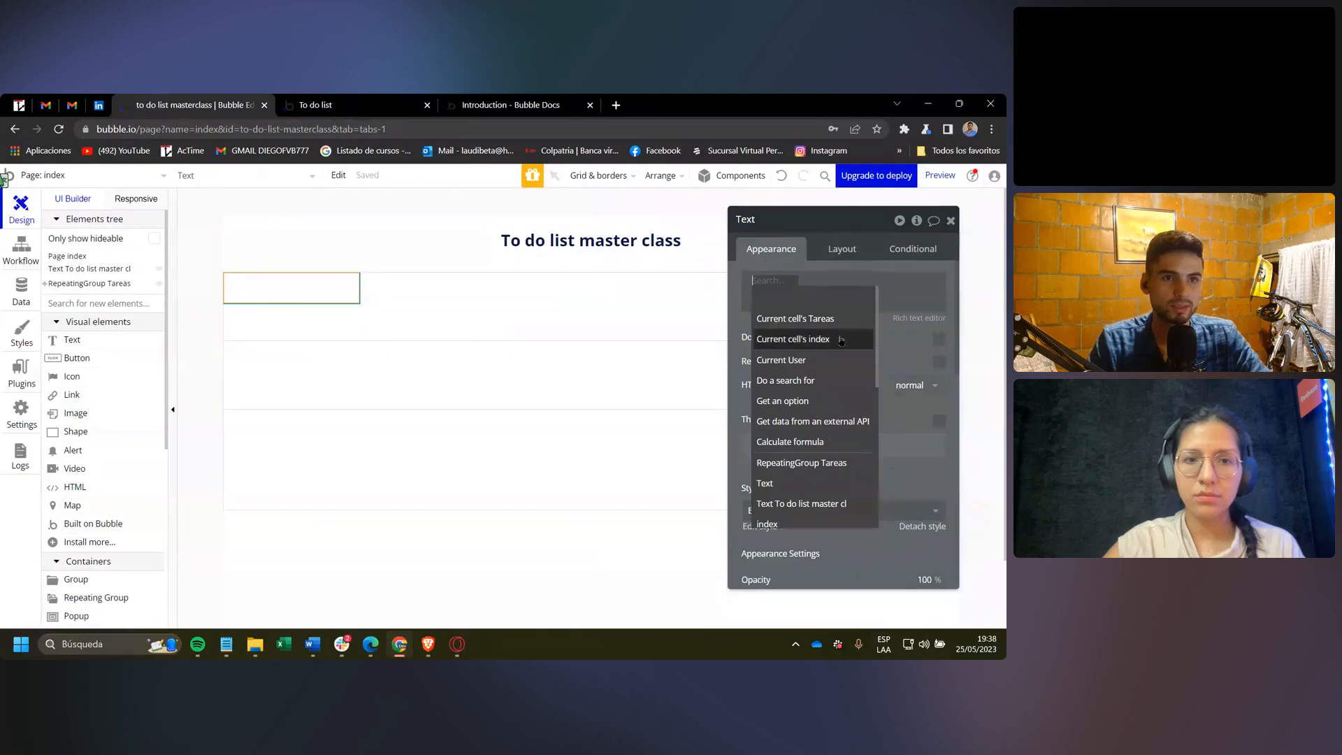
pyautogui.click(805, 324)
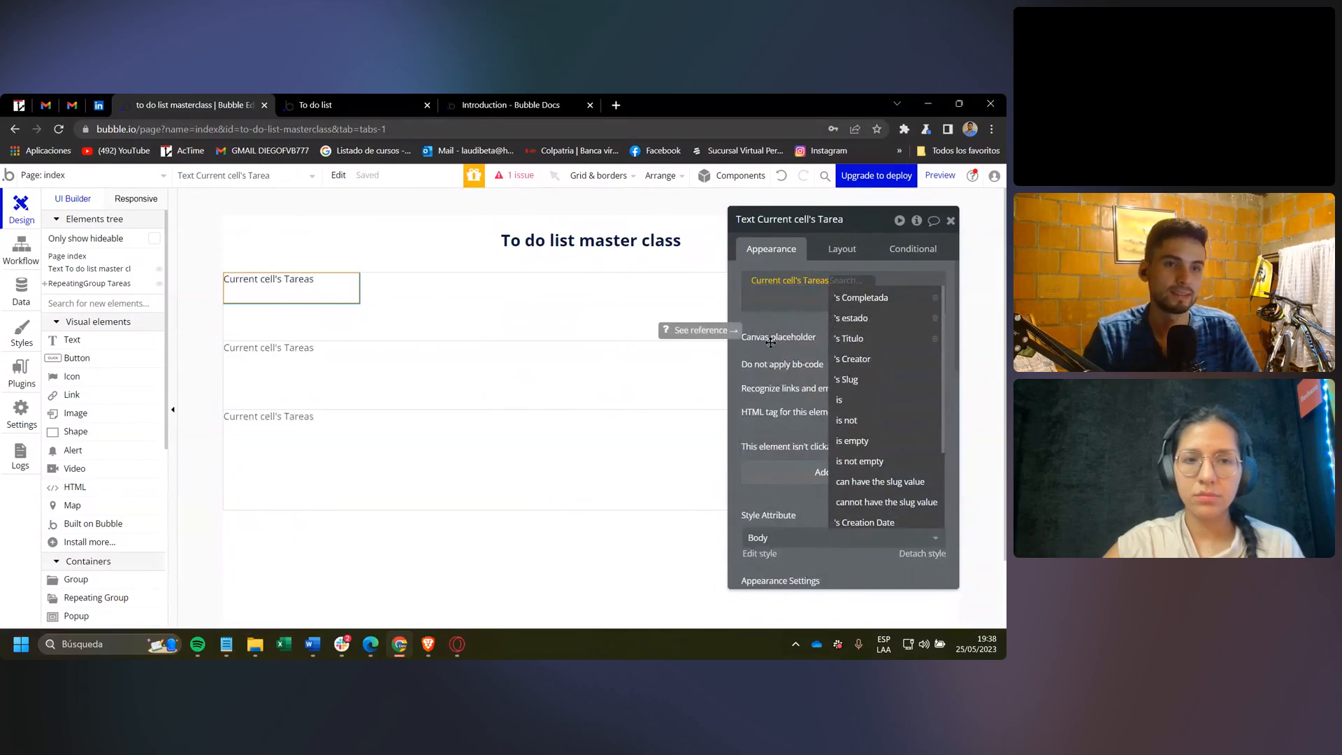
pyautogui.click(523, 409)
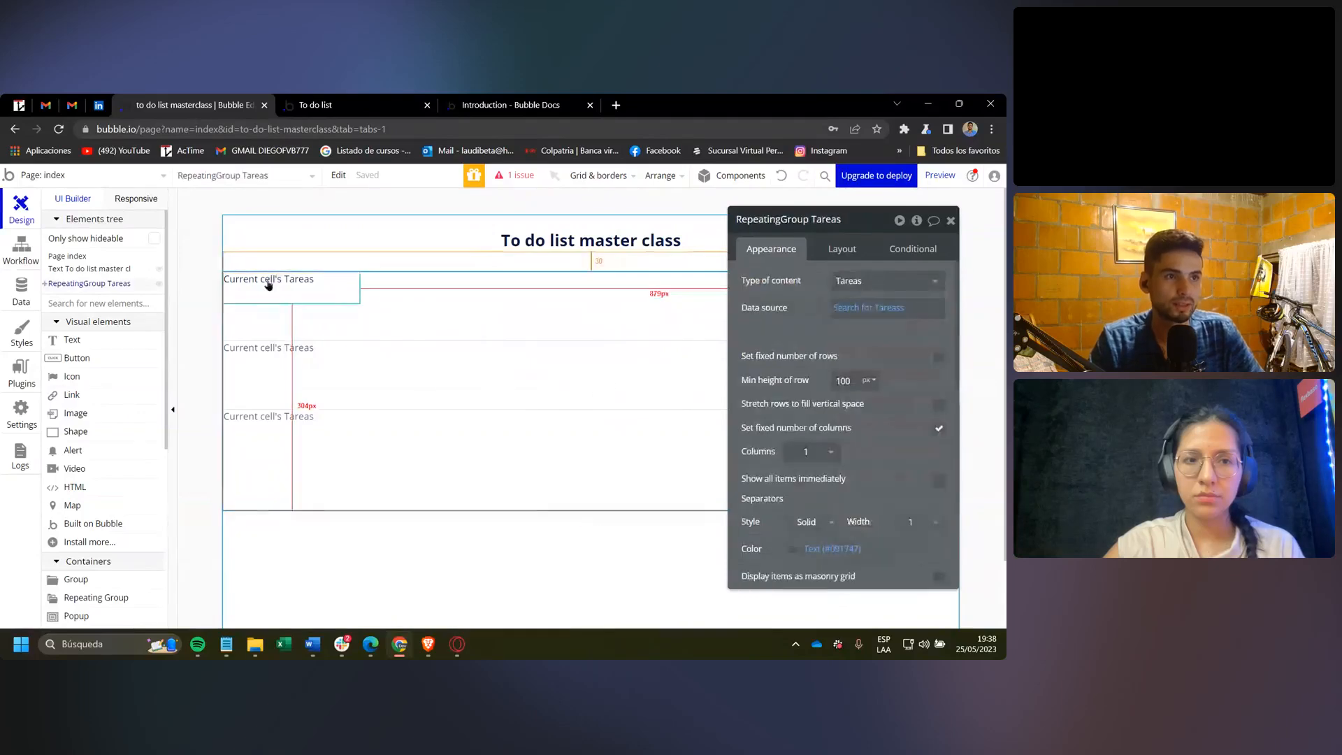
pyautogui.click(279, 288)
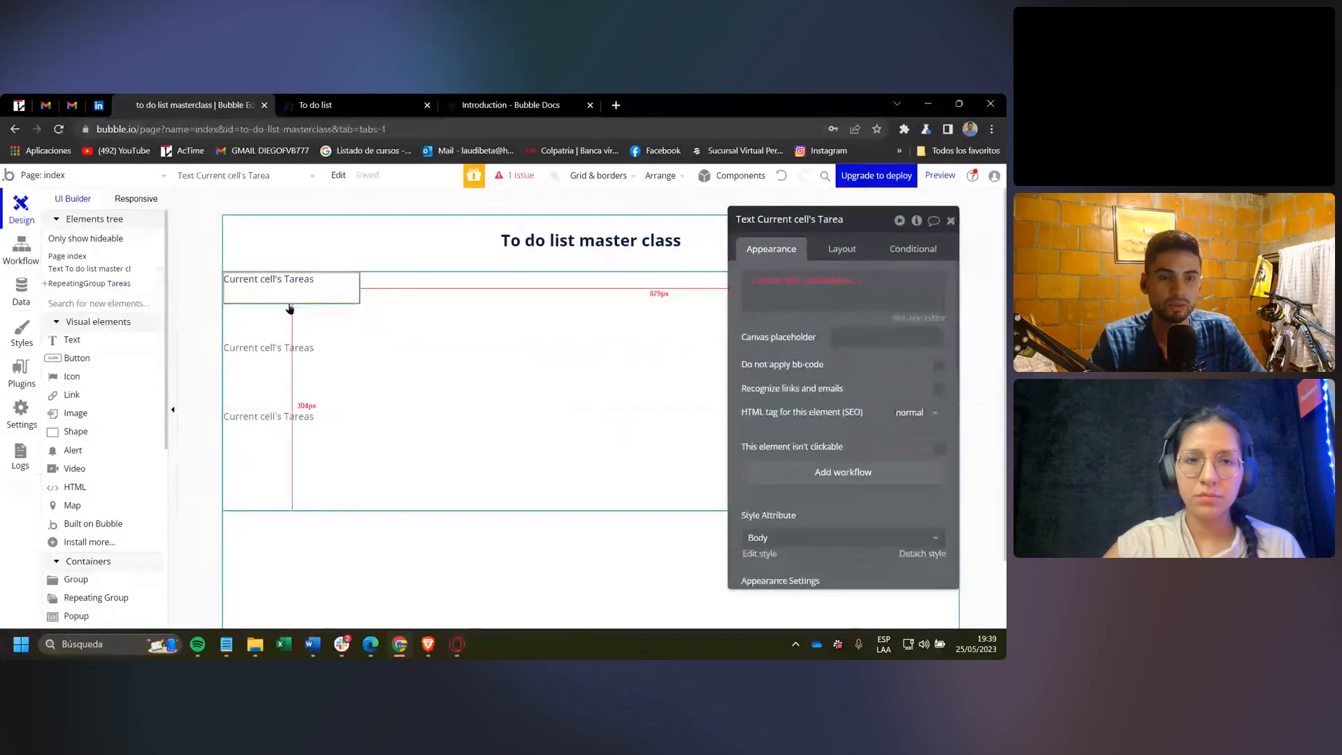
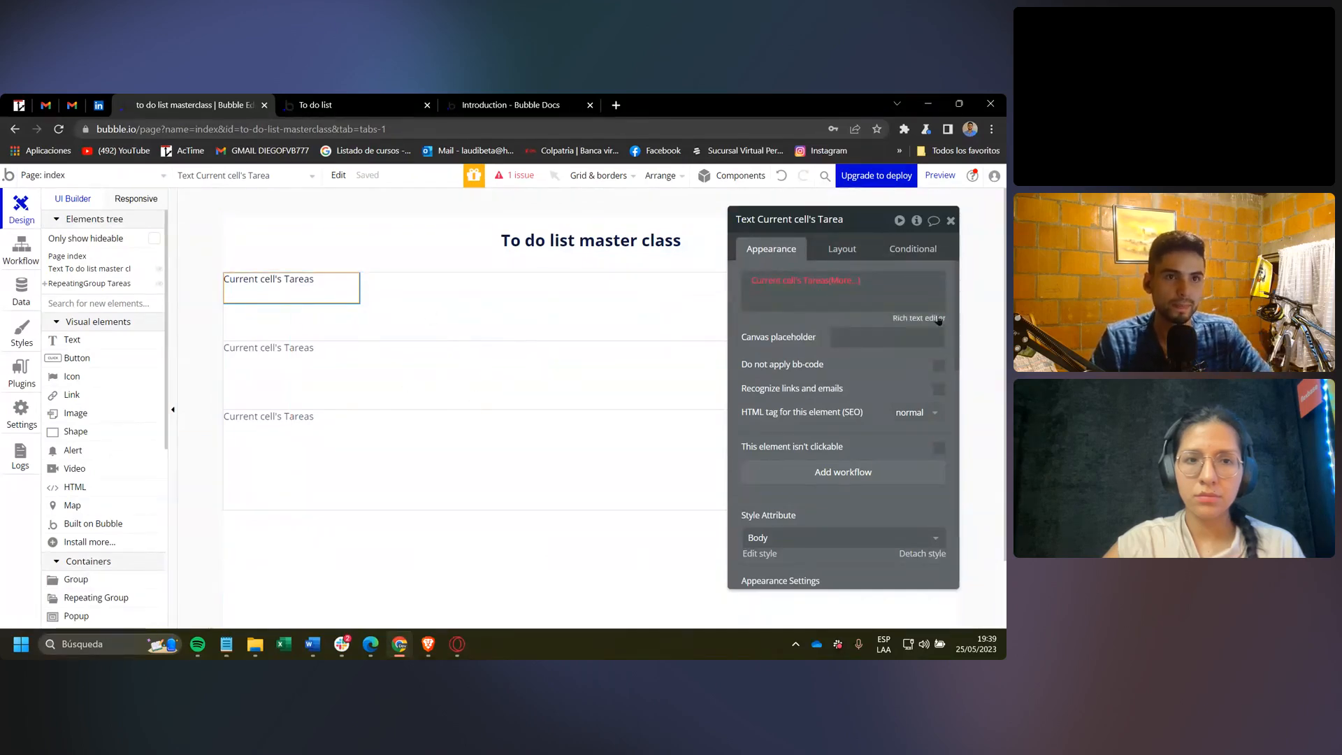
pyautogui.click(841, 282)
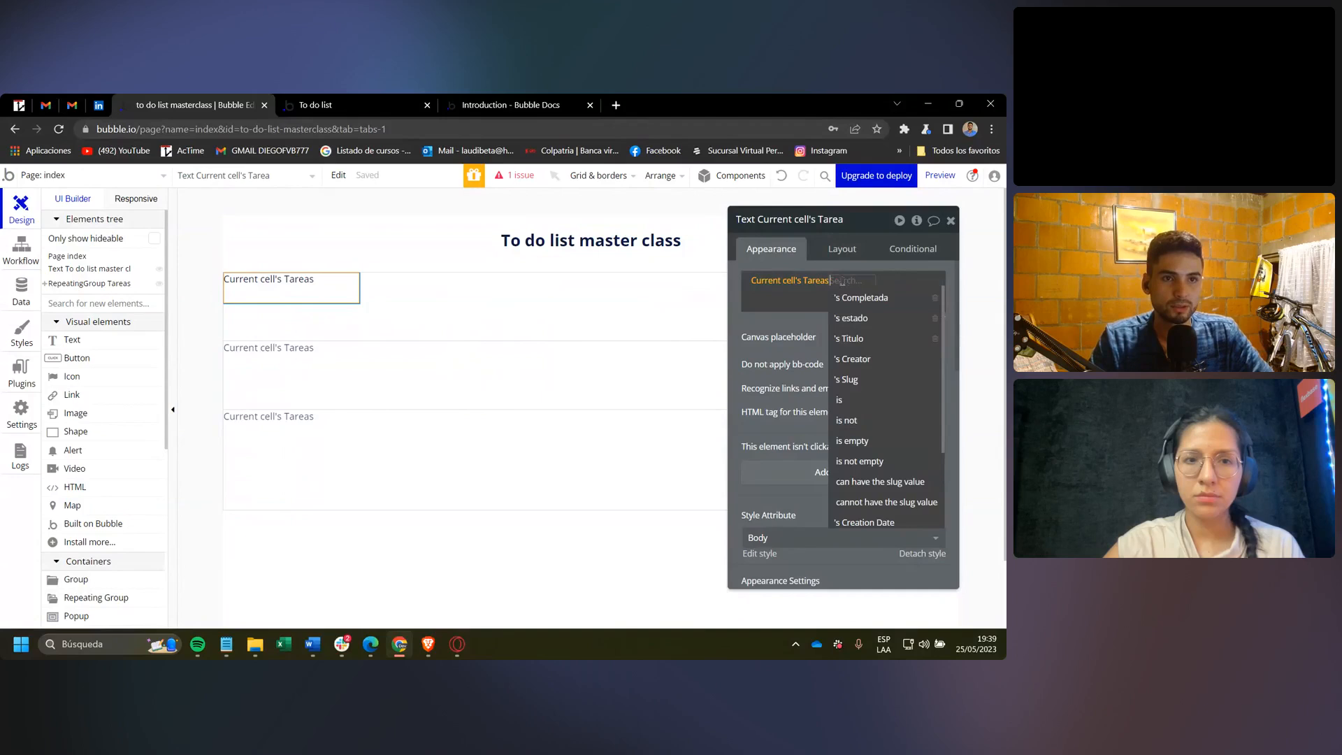
pyautogui.click(883, 341)
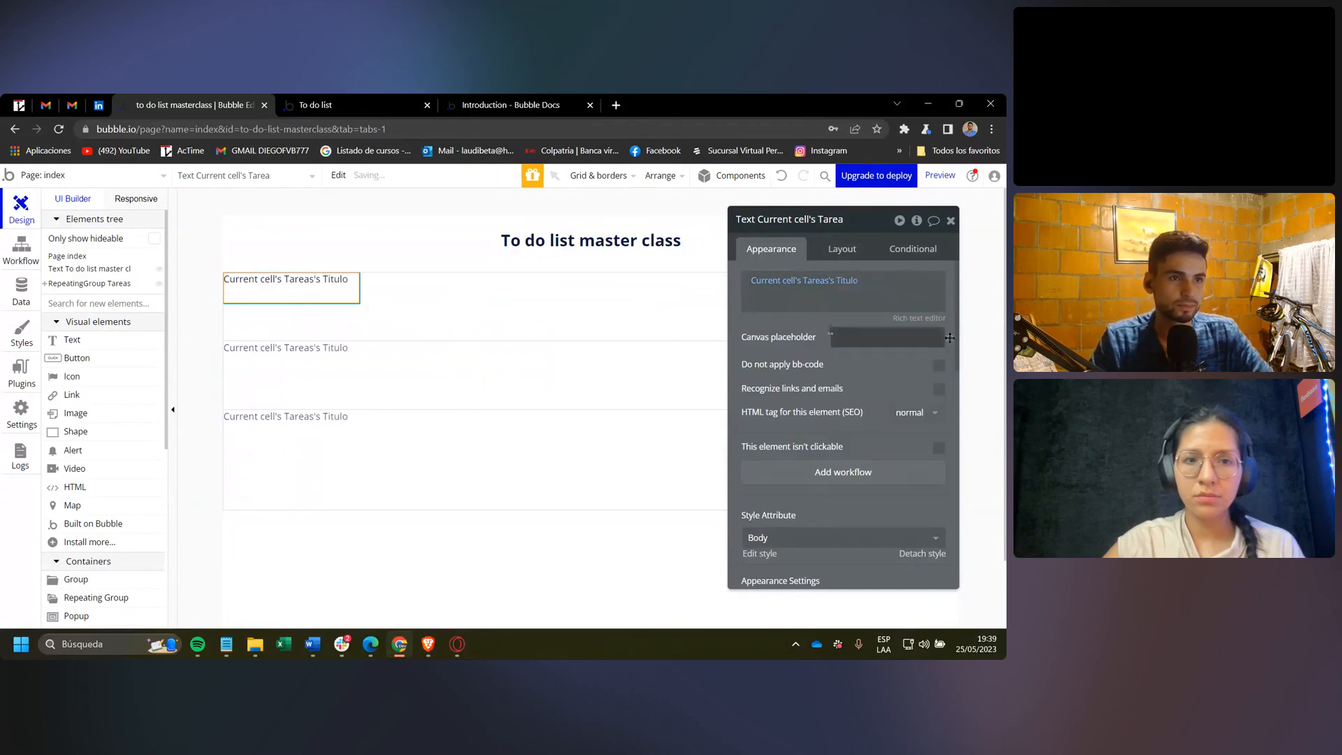
# Reload the To do list preview to check the repeating group, and return to the editor.
pyautogui.click(420, 98)
pyautogui.press('F5')
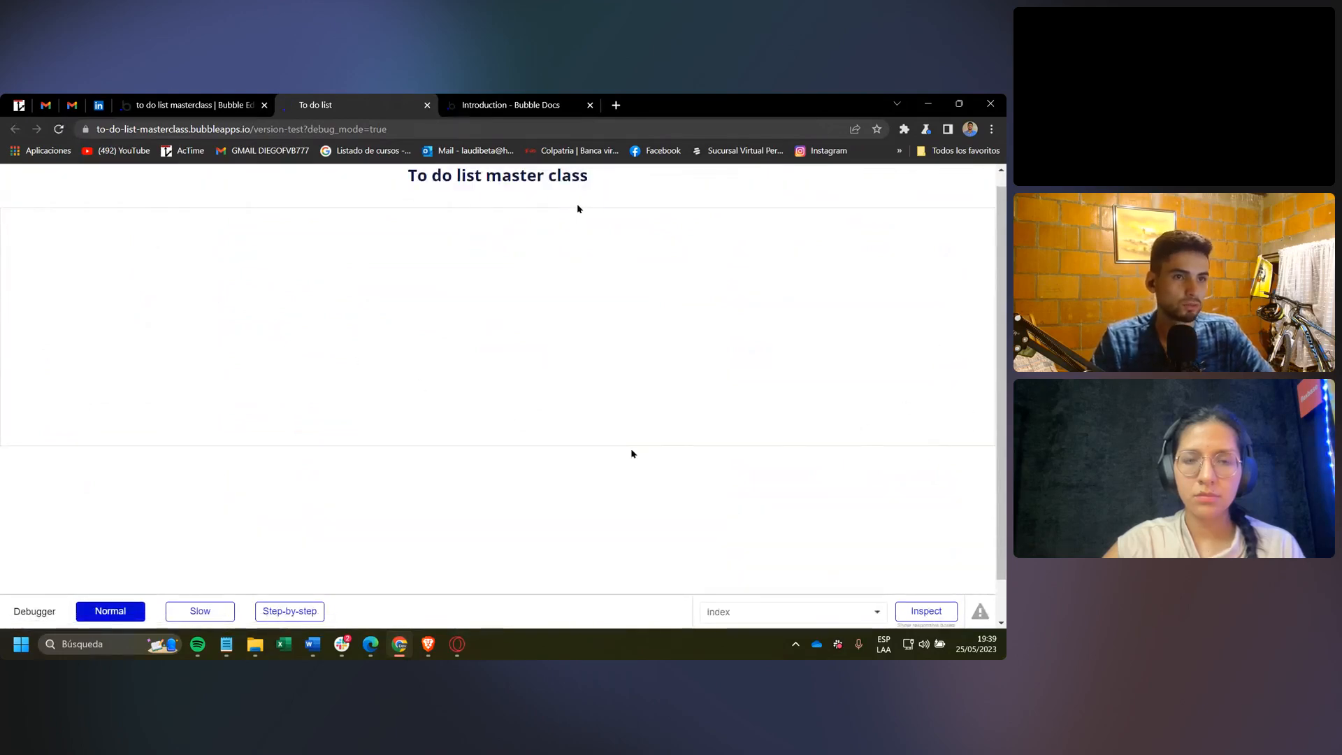
pyautogui.click(272, 99)
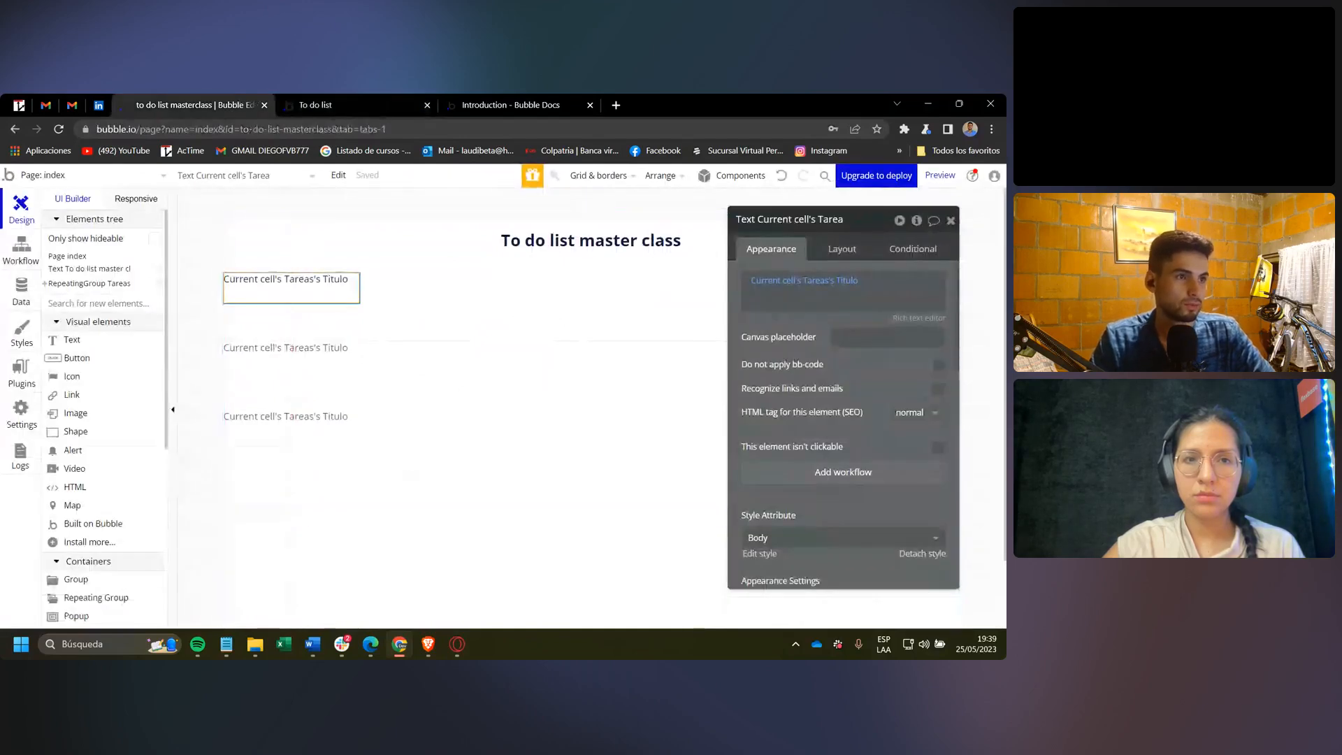
# Create a Tareas entry with the Titulo "Tarea 1" in the app database and check it in the To do list preview.
pyautogui.click(21, 290)
pyautogui.click(259, 228)
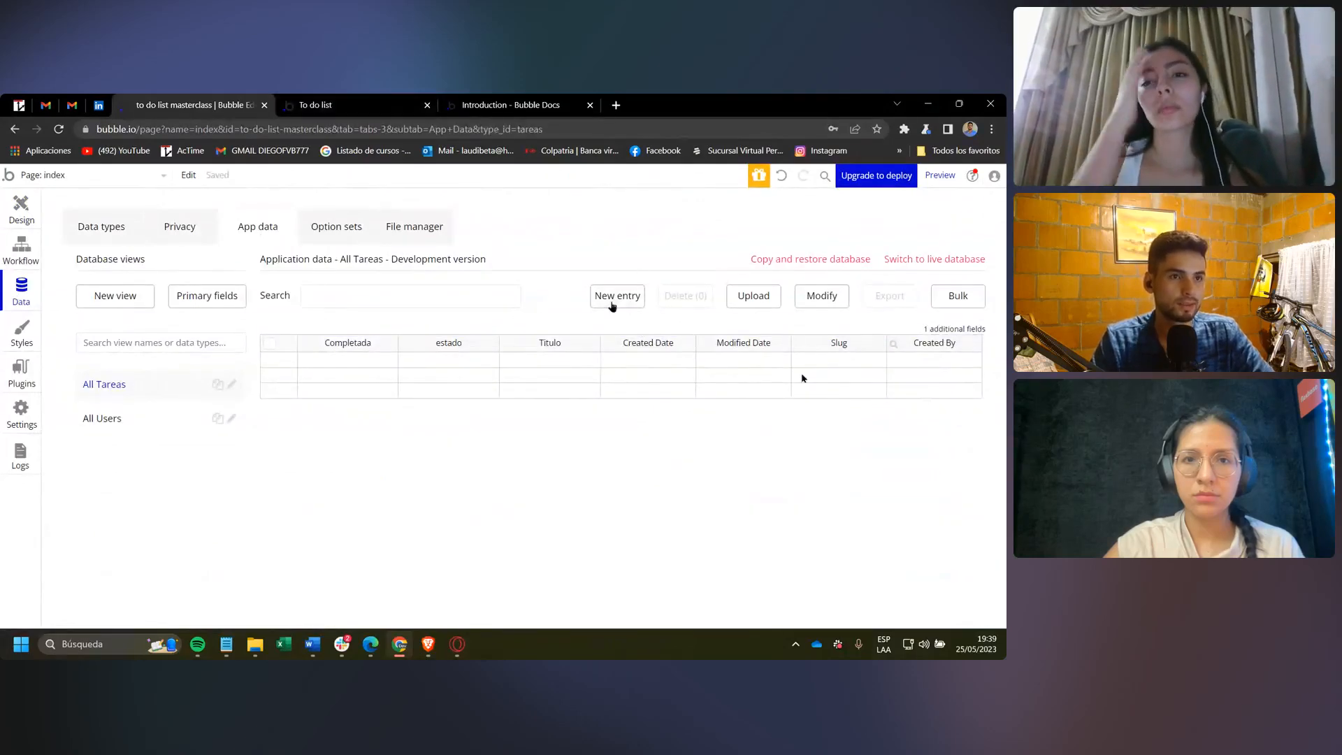
pyautogui.click(611, 300)
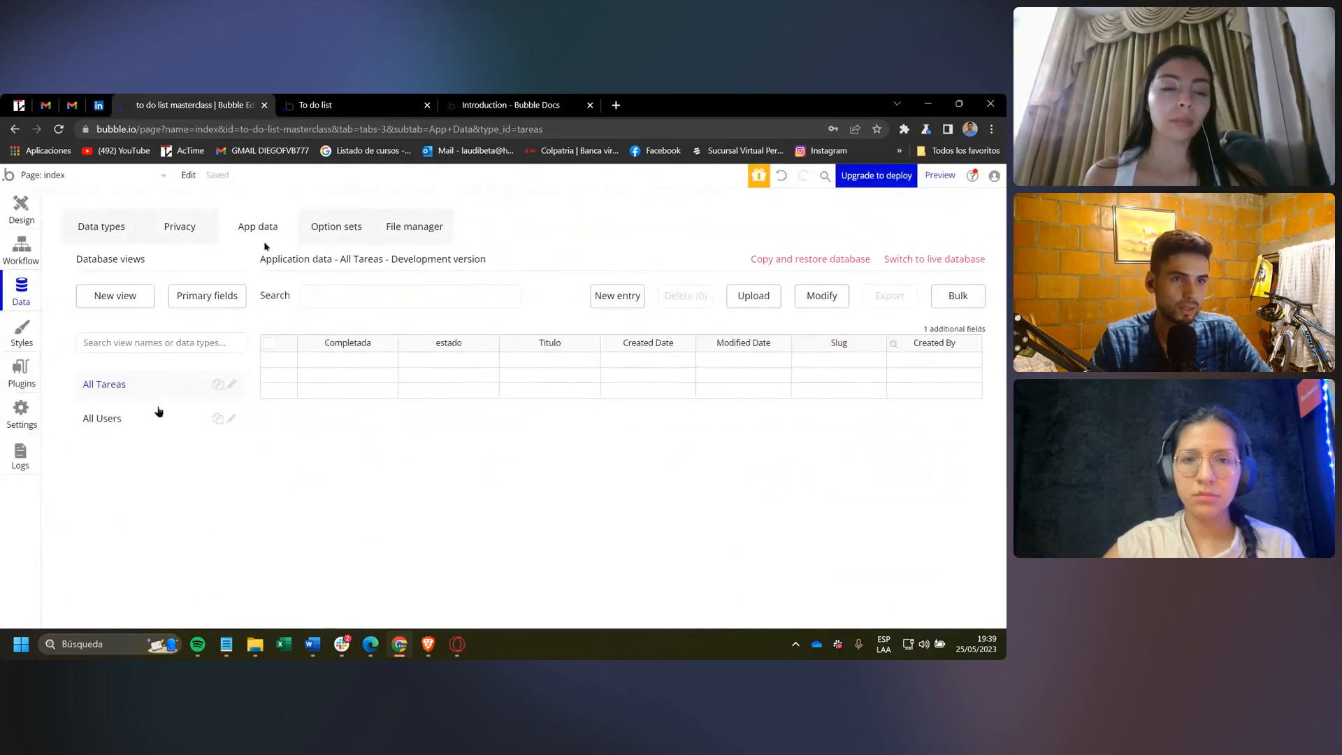
pyautogui.click(610, 301)
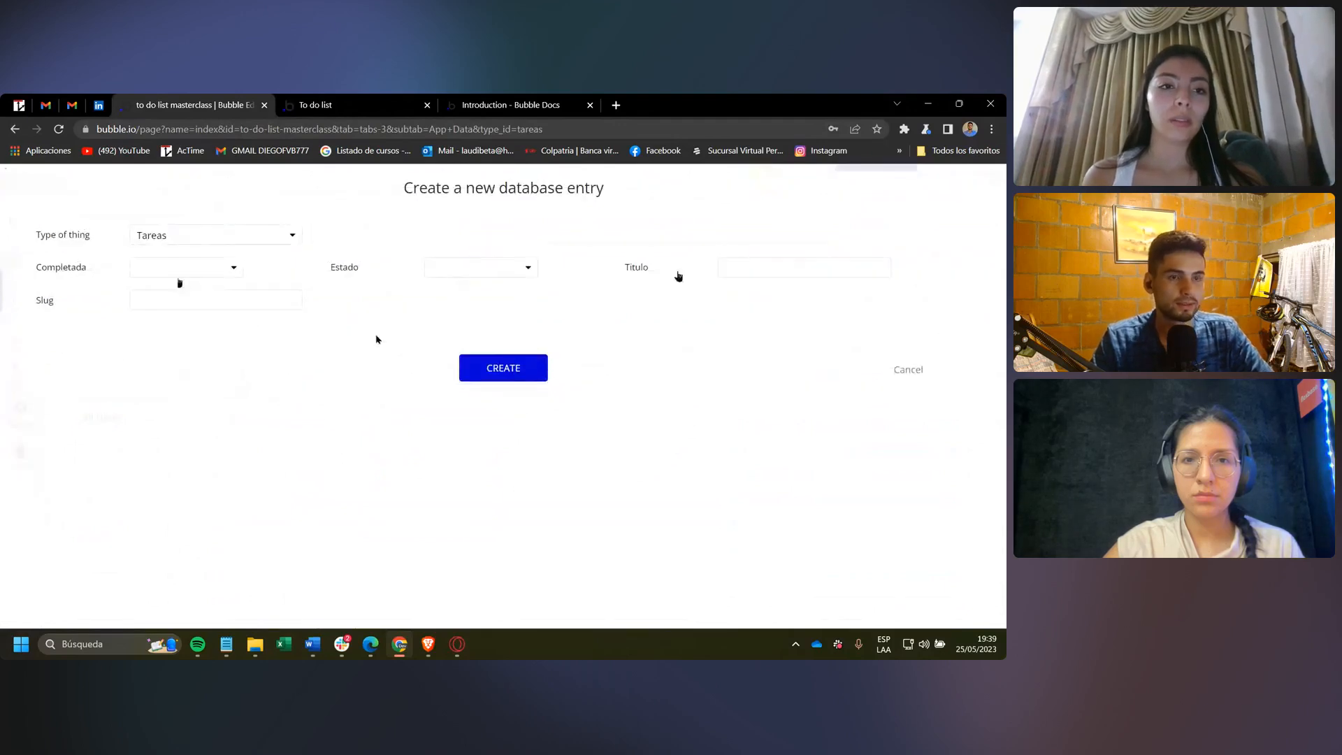
pyautogui.click(741, 271)
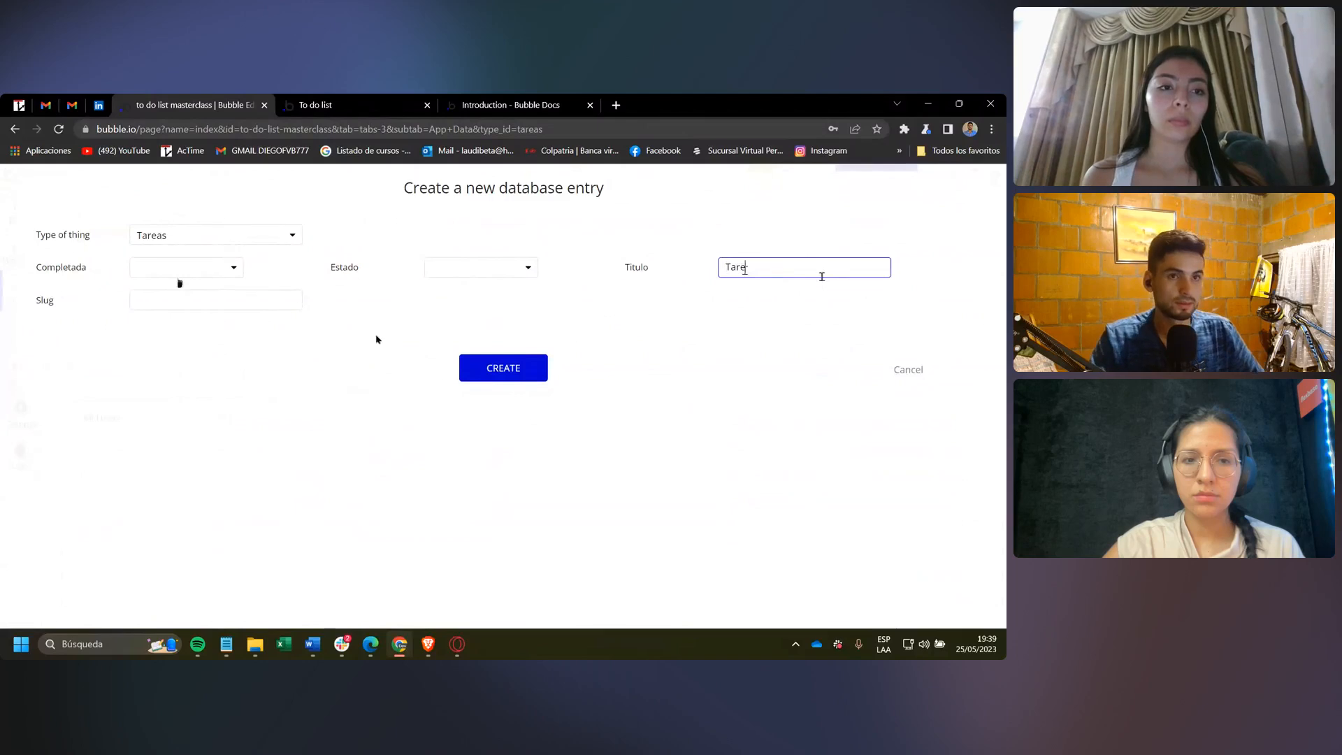
pyautogui.click(179, 274)
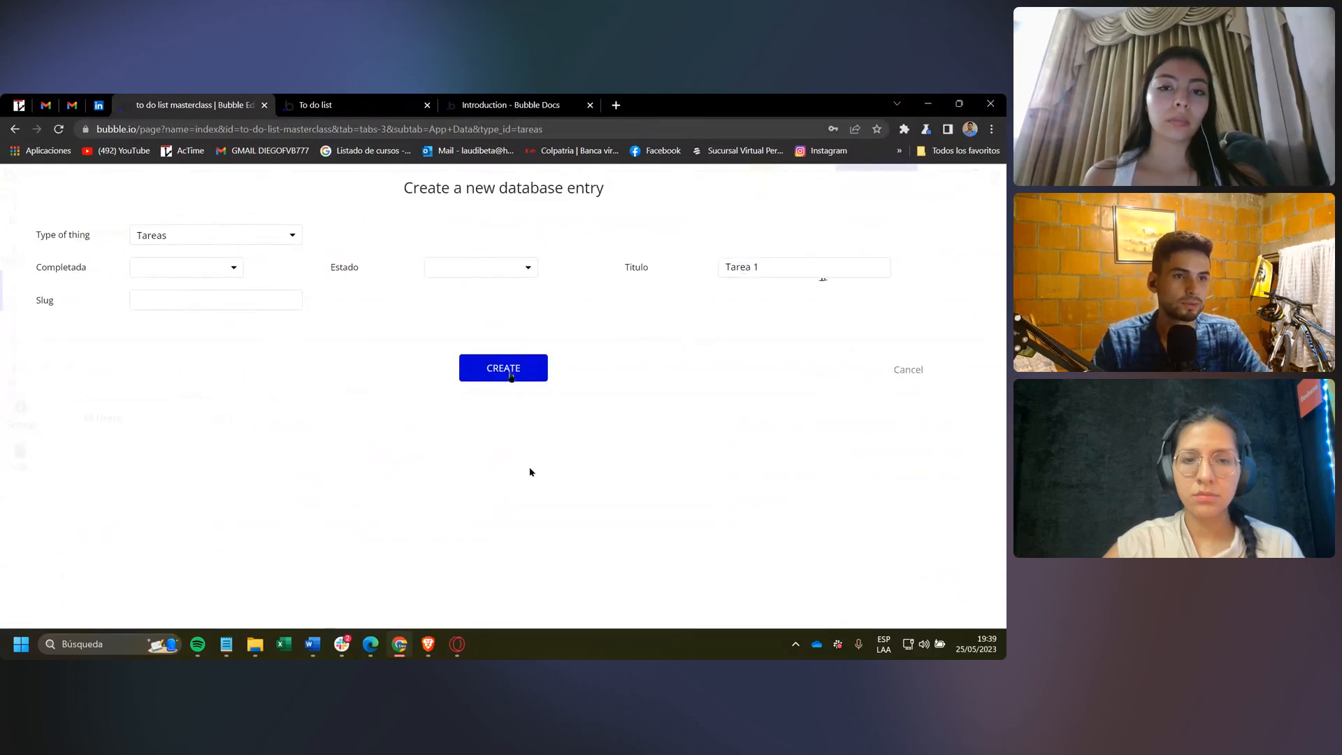
pyautogui.click(511, 376)
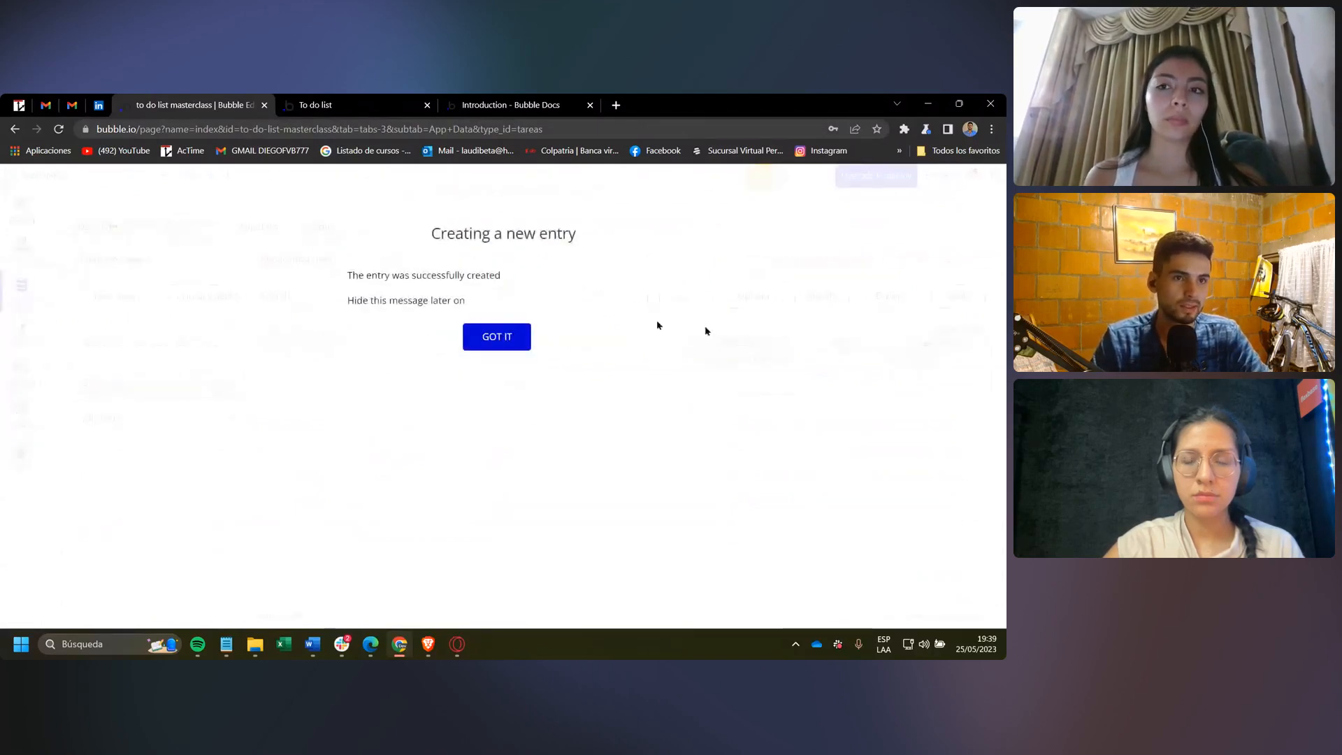
pyautogui.click(516, 336)
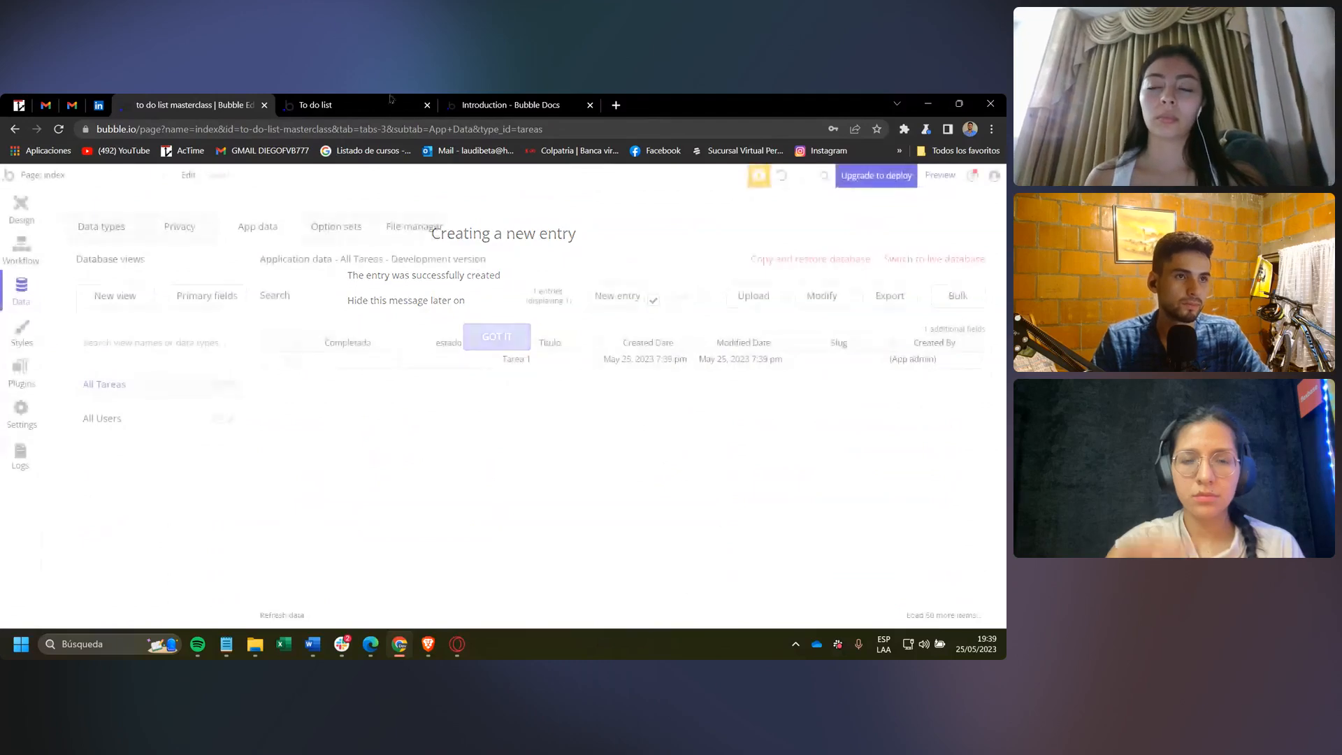
pyautogui.click(372, 104)
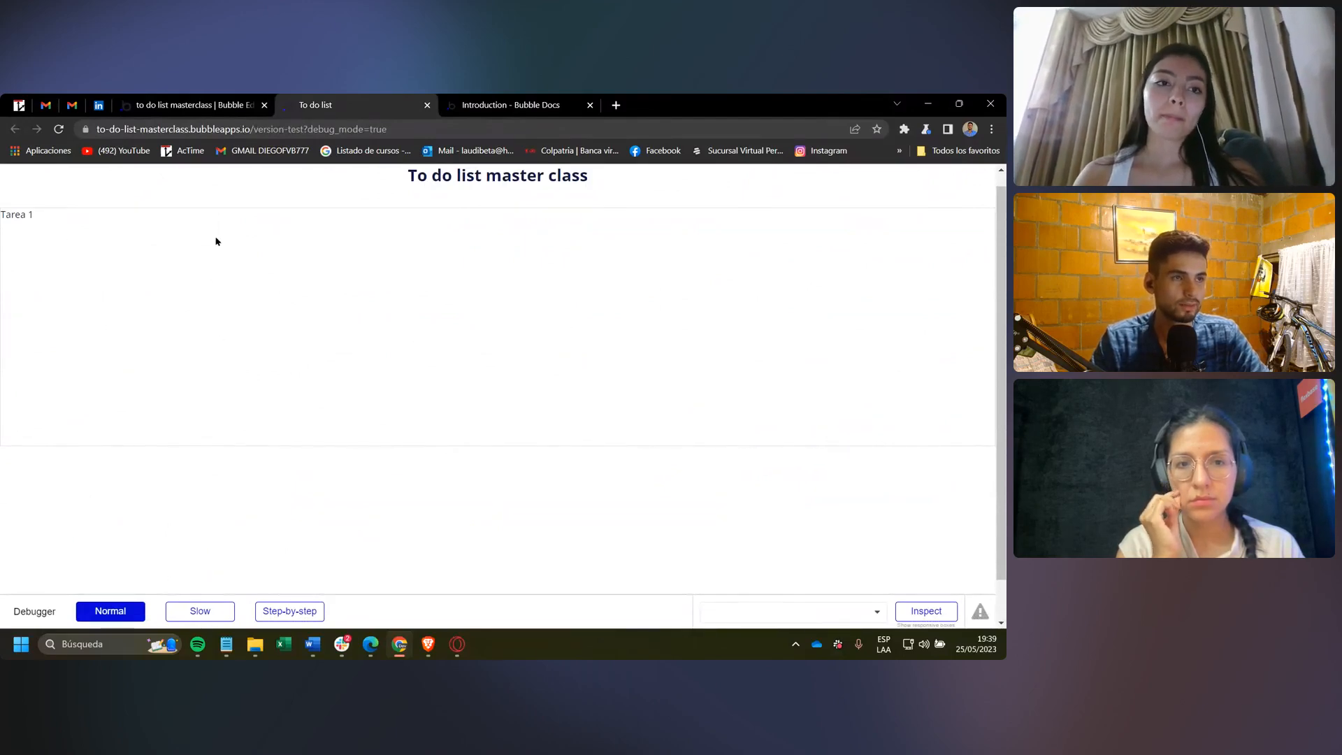
pyautogui.click(209, 106)
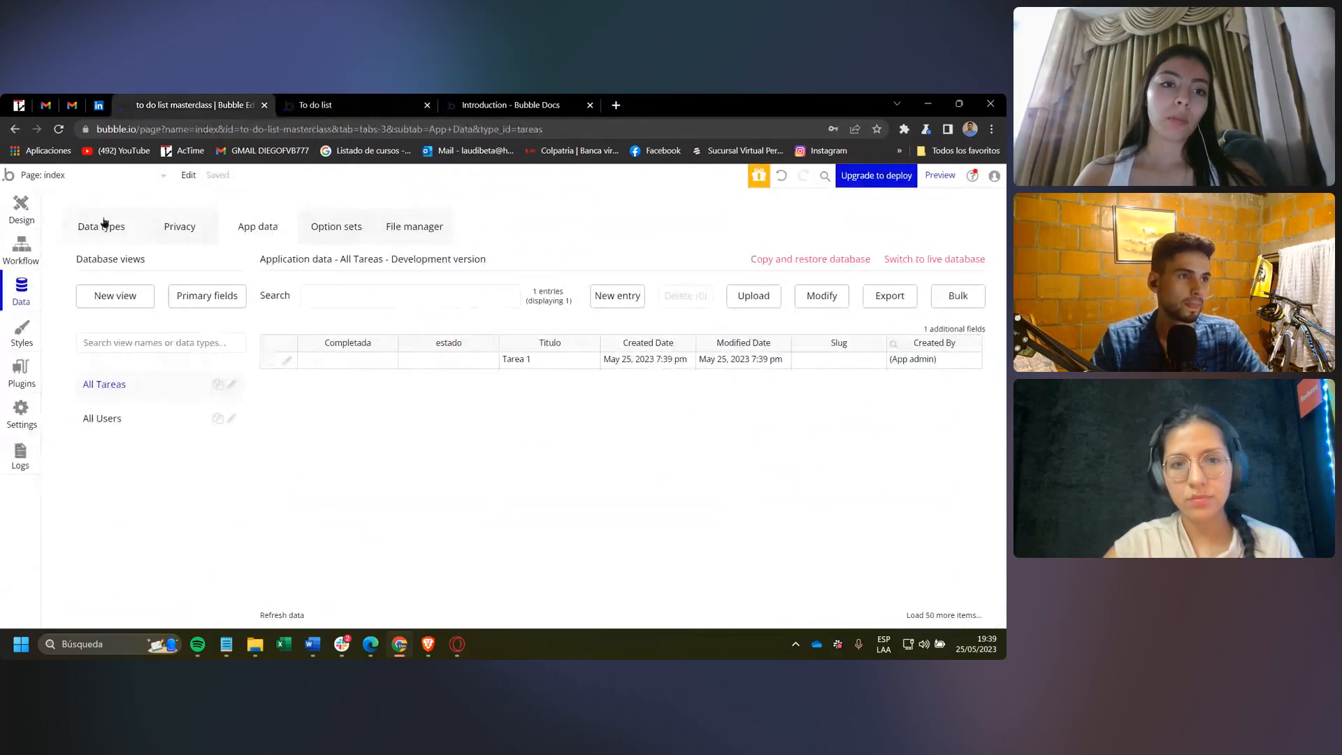
# Set the Tareas repeating group's maximum width to 50% and center it horizontally on the index page.
pyautogui.click(22, 207)
pyautogui.click(439, 375)
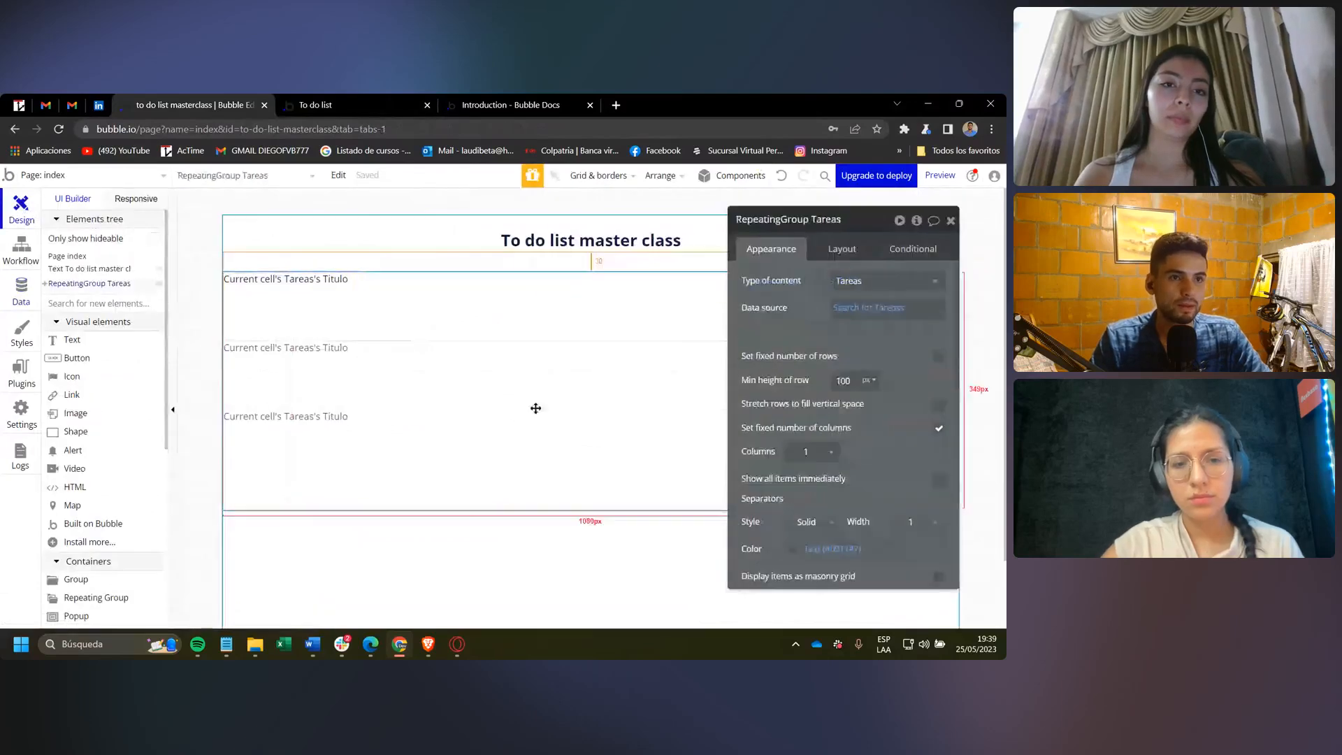
pyautogui.click(843, 249)
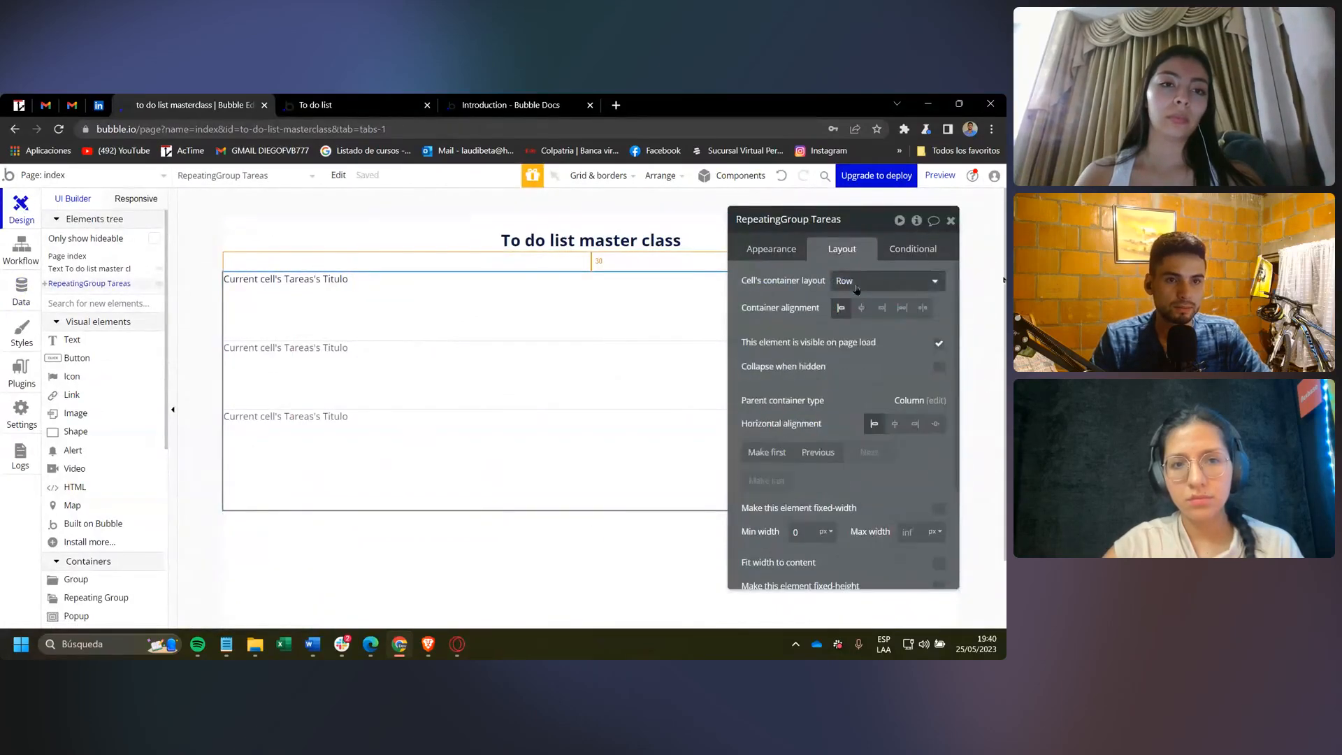
pyautogui.scroll(-3, 852, 253)
pyautogui.click(938, 393)
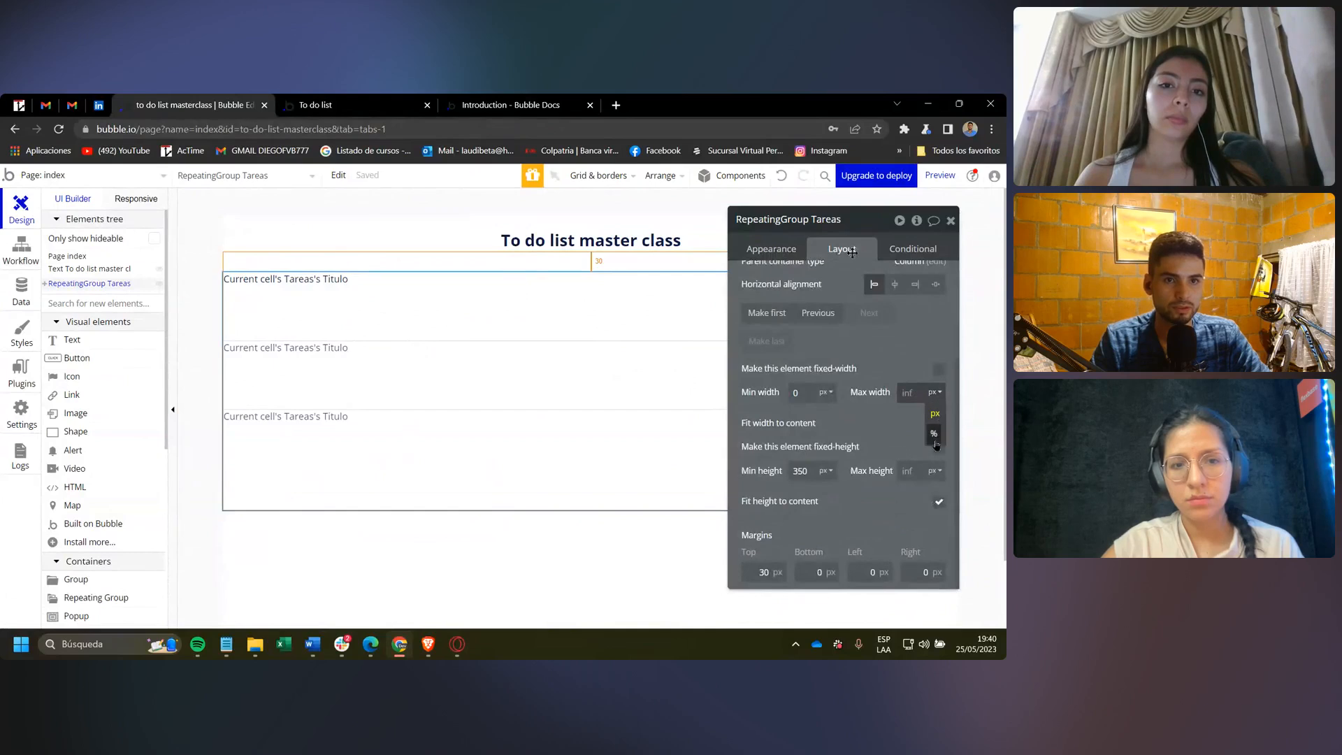
pyautogui.click(935, 428)
pyautogui.click(913, 394)
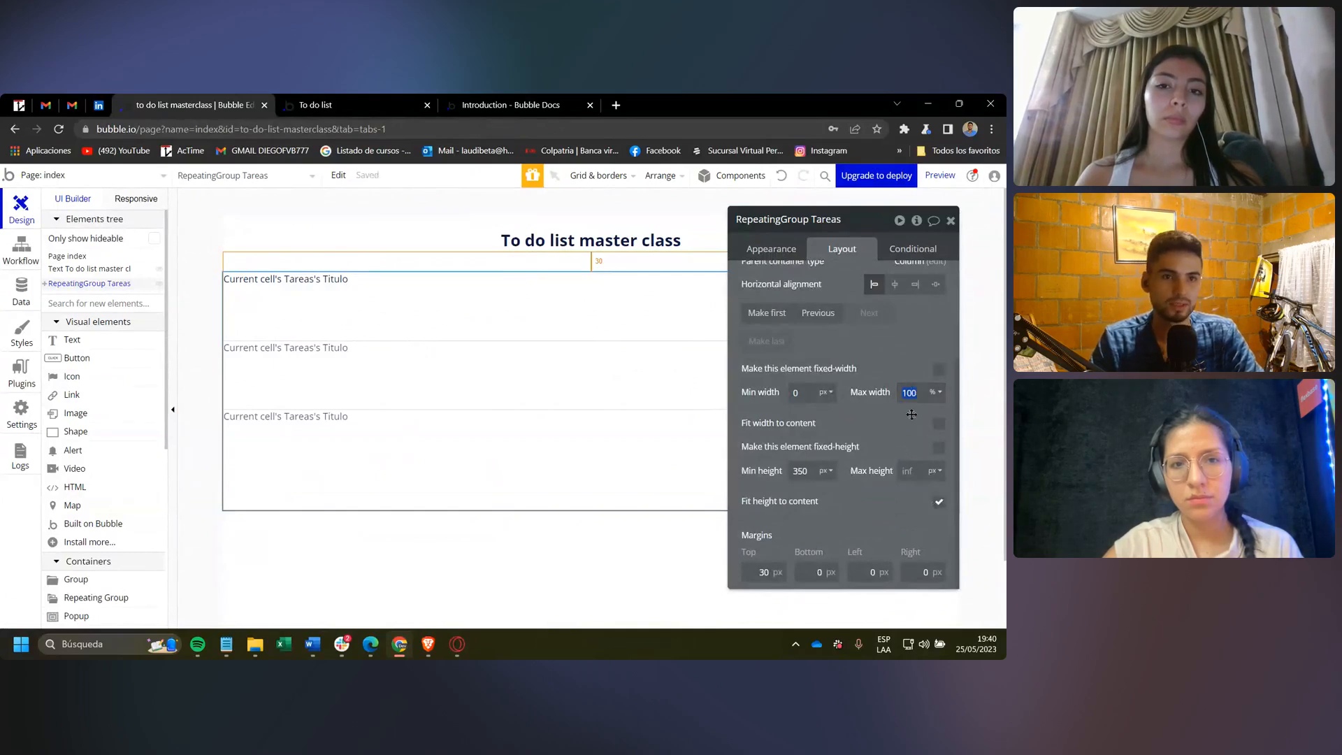
pyautogui.write('5')
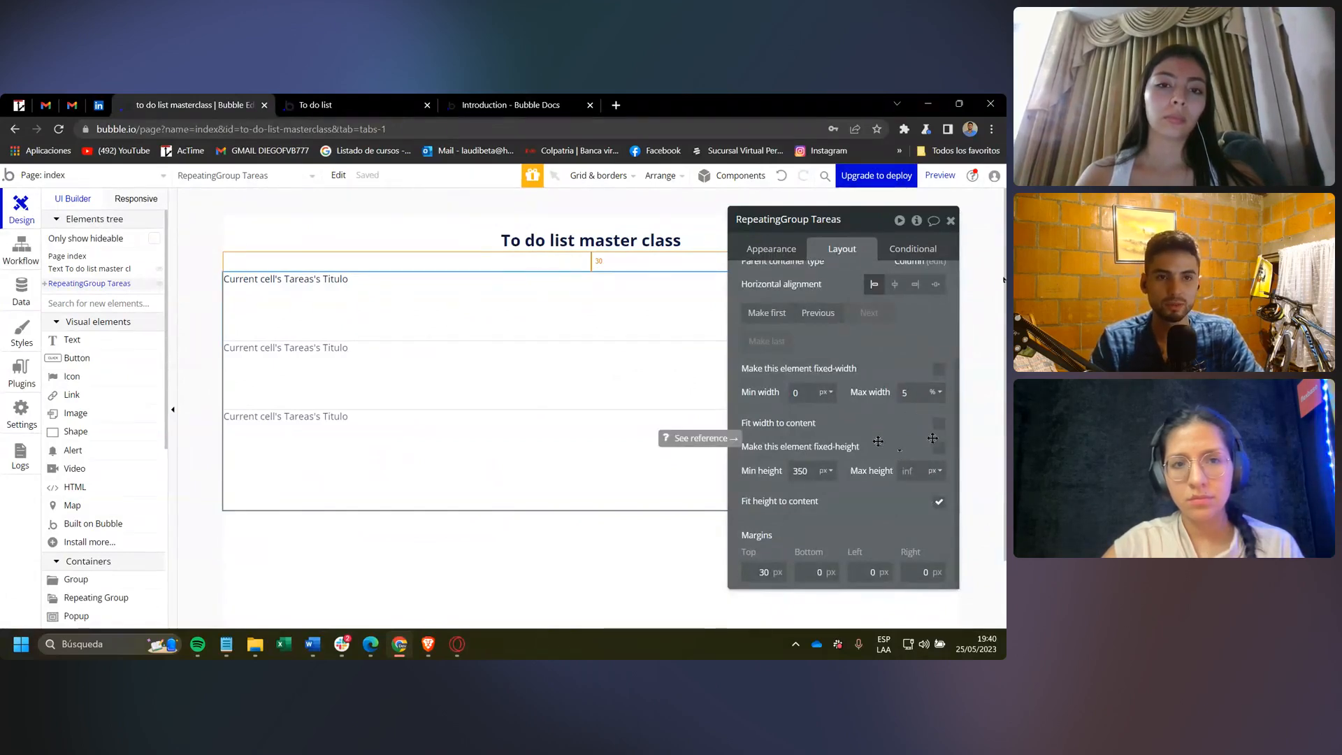
pyautogui.write('0')
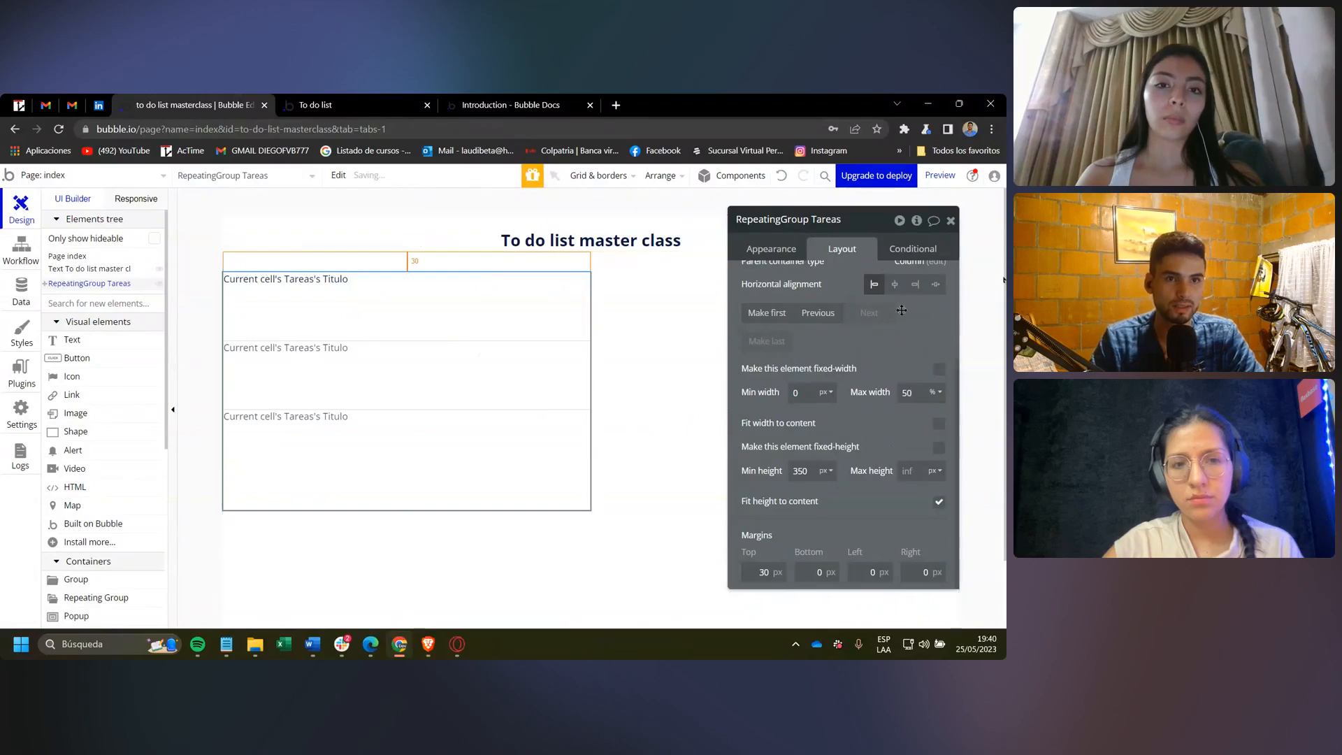
pyautogui.click(895, 284)
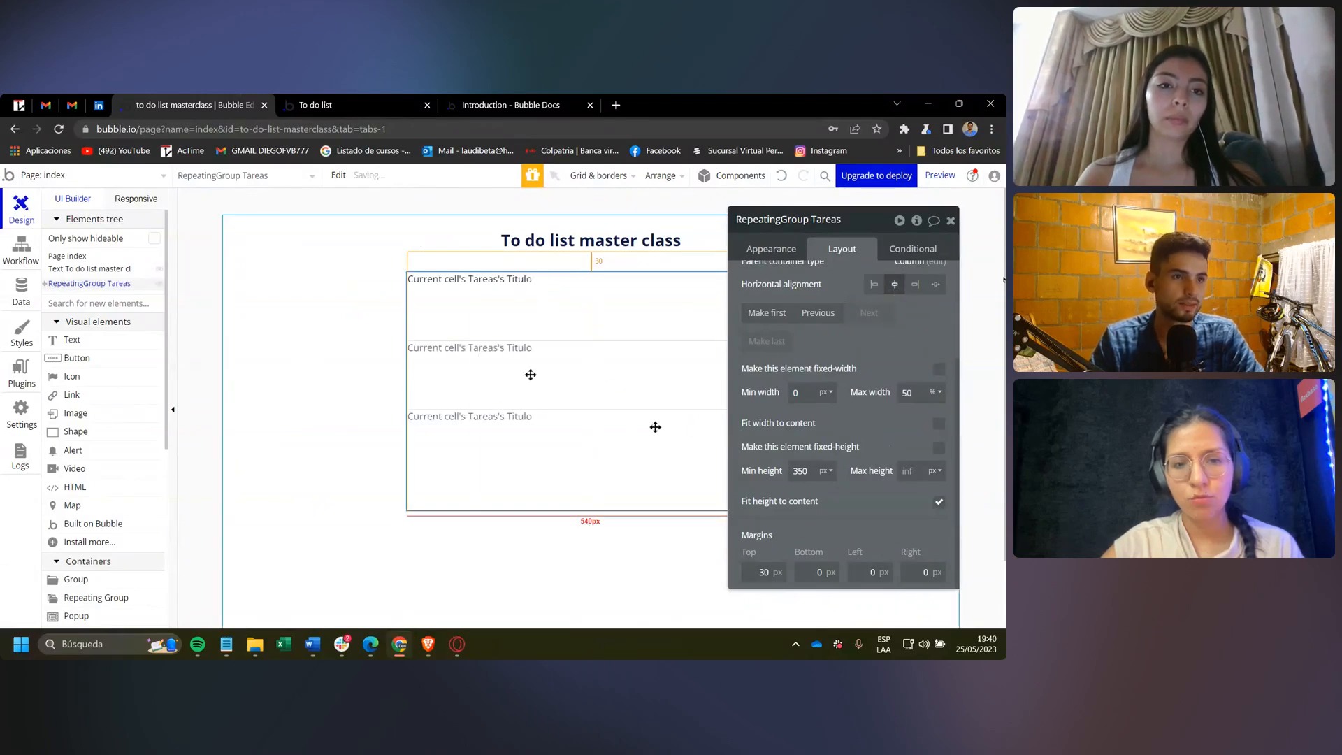
# Set the Tareas repeating group's minimum height to 100 px and return to its appearance settings.
pyautogui.click(492, 285)
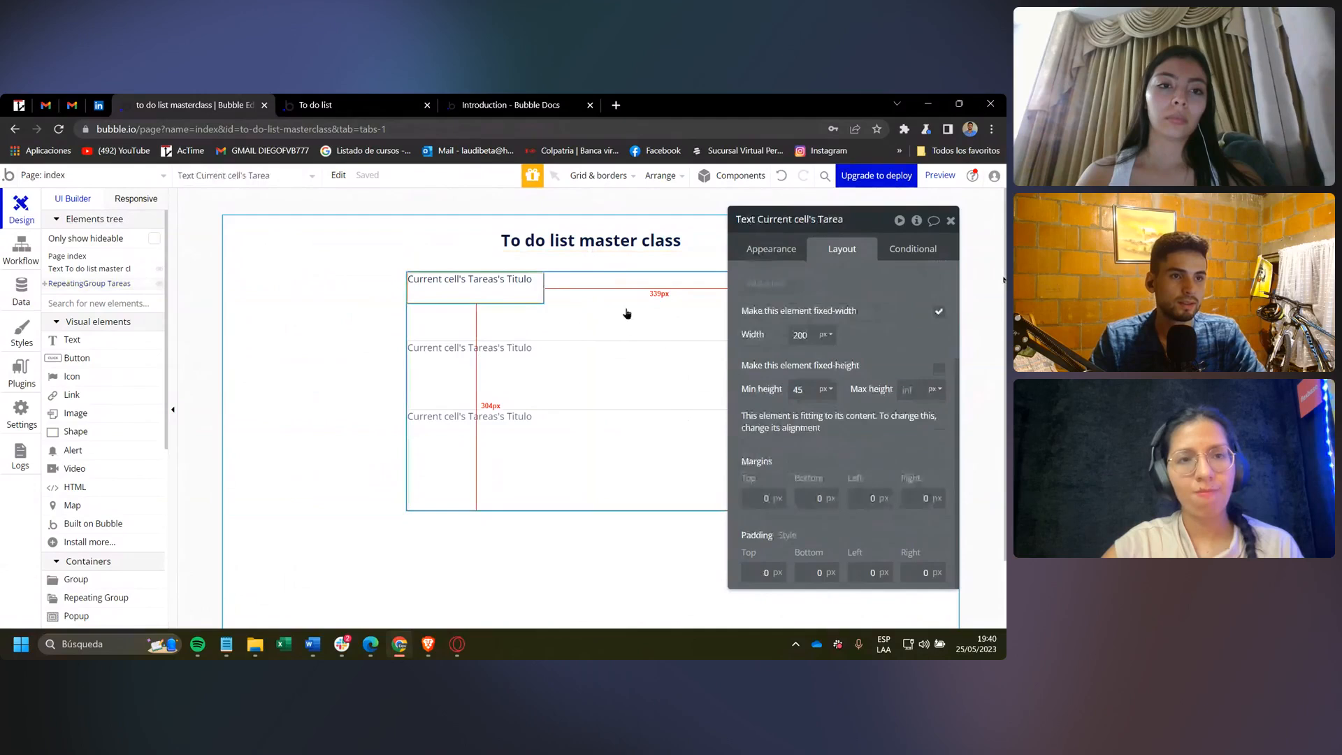
pyautogui.click(591, 326)
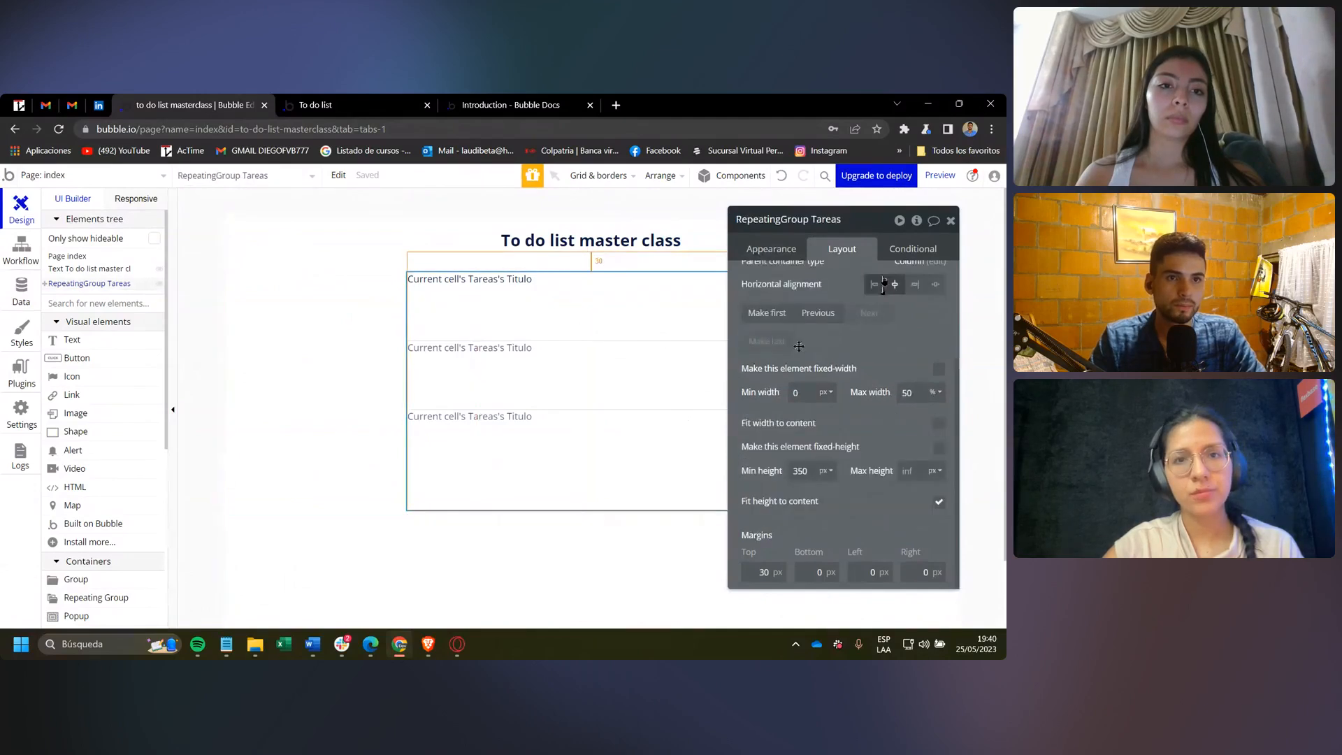
pyautogui.click(764, 253)
pyautogui.scroll(1, 769, 315)
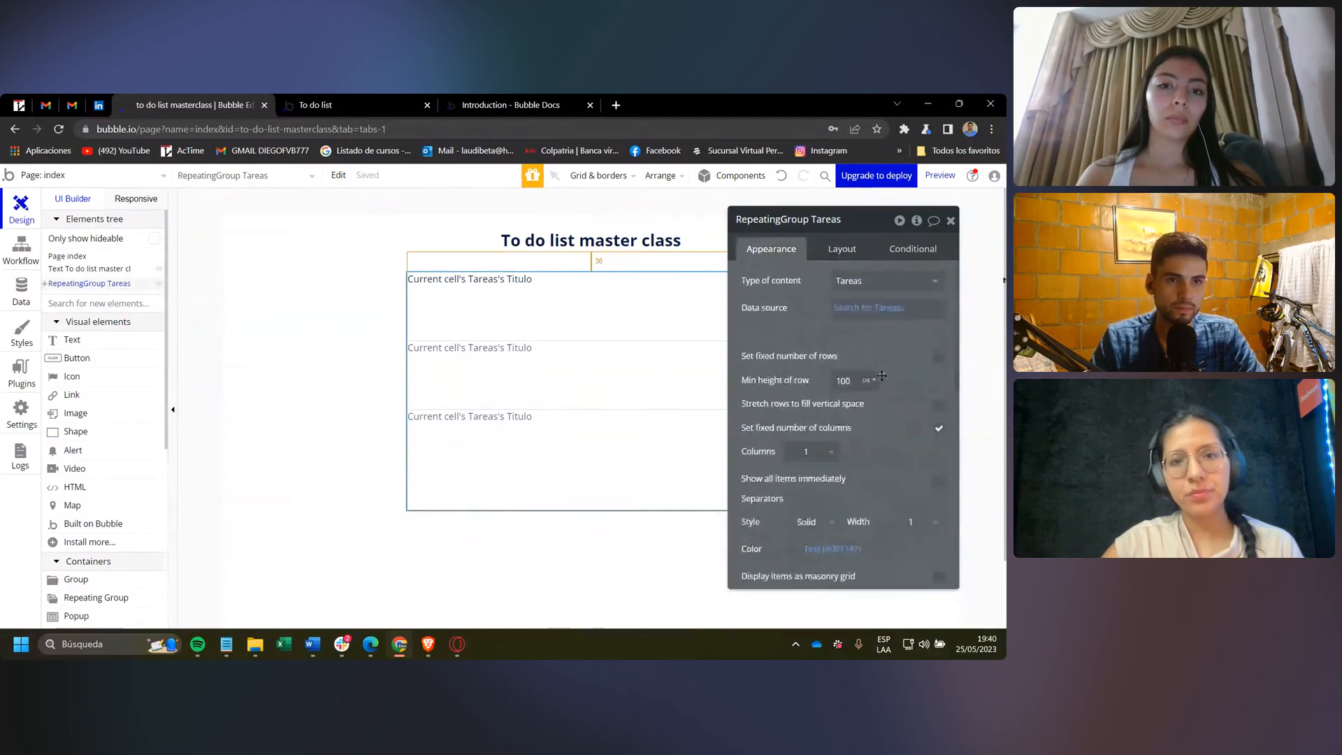
pyautogui.click(842, 250)
pyautogui.scroll(-2, 811, 518)
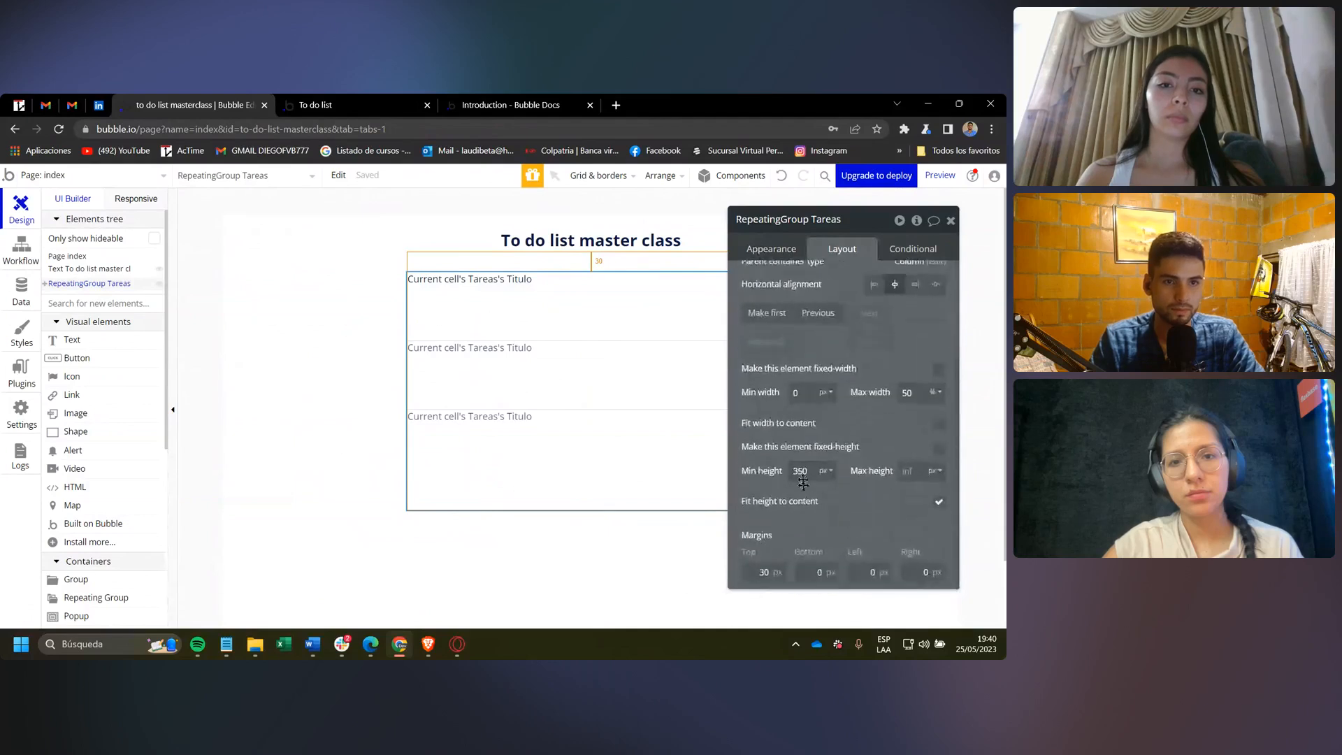
pyautogui.doubleClick(800, 471)
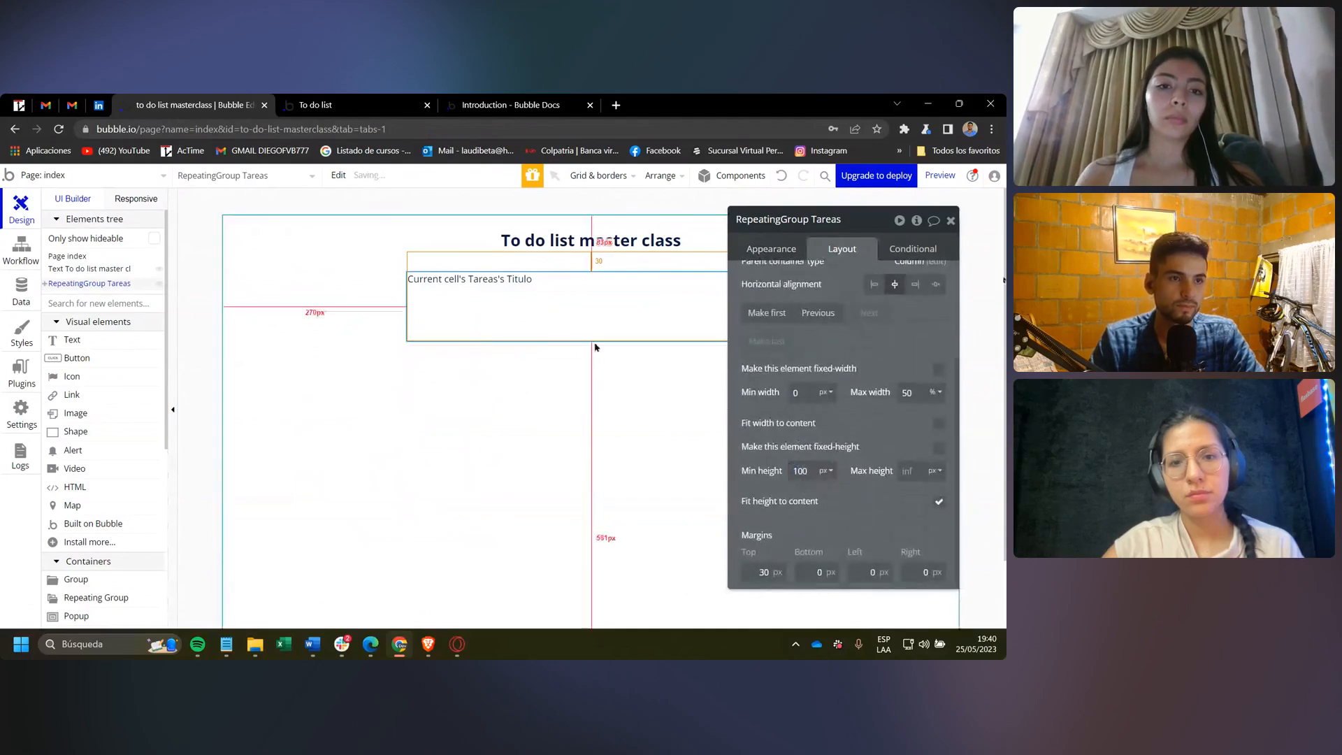
pyautogui.click(769, 248)
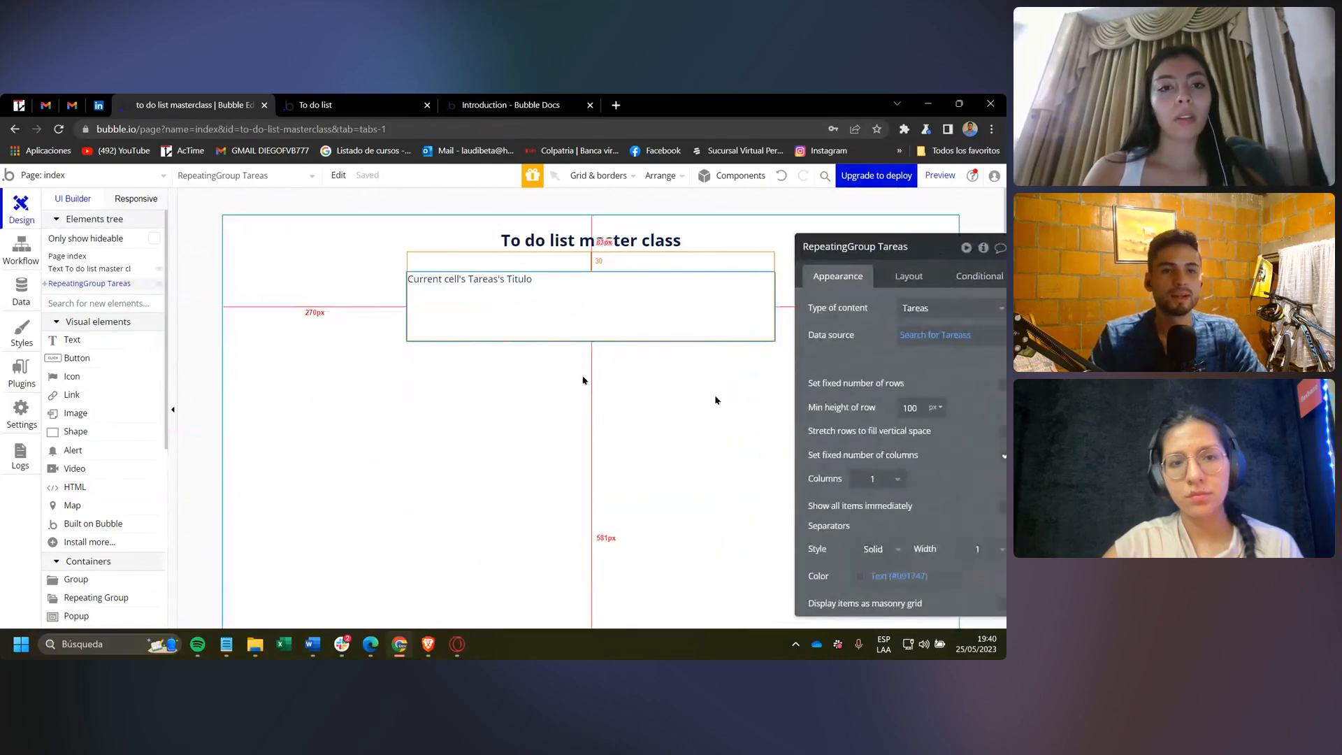
# Add a button to the index page between the page title and the Tareas repeating group.
pyautogui.moveTo(825, 386); pyautogui.dragTo(152, 370)
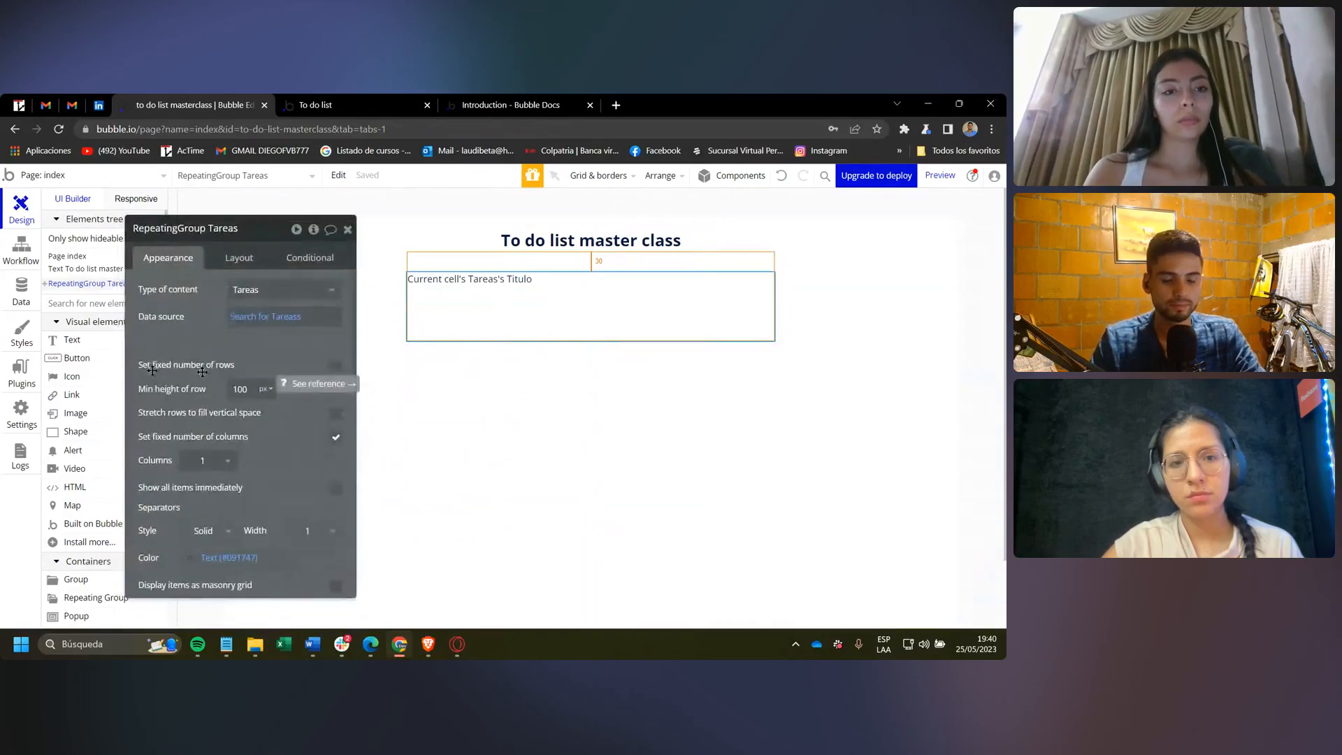
pyautogui.click(348, 229)
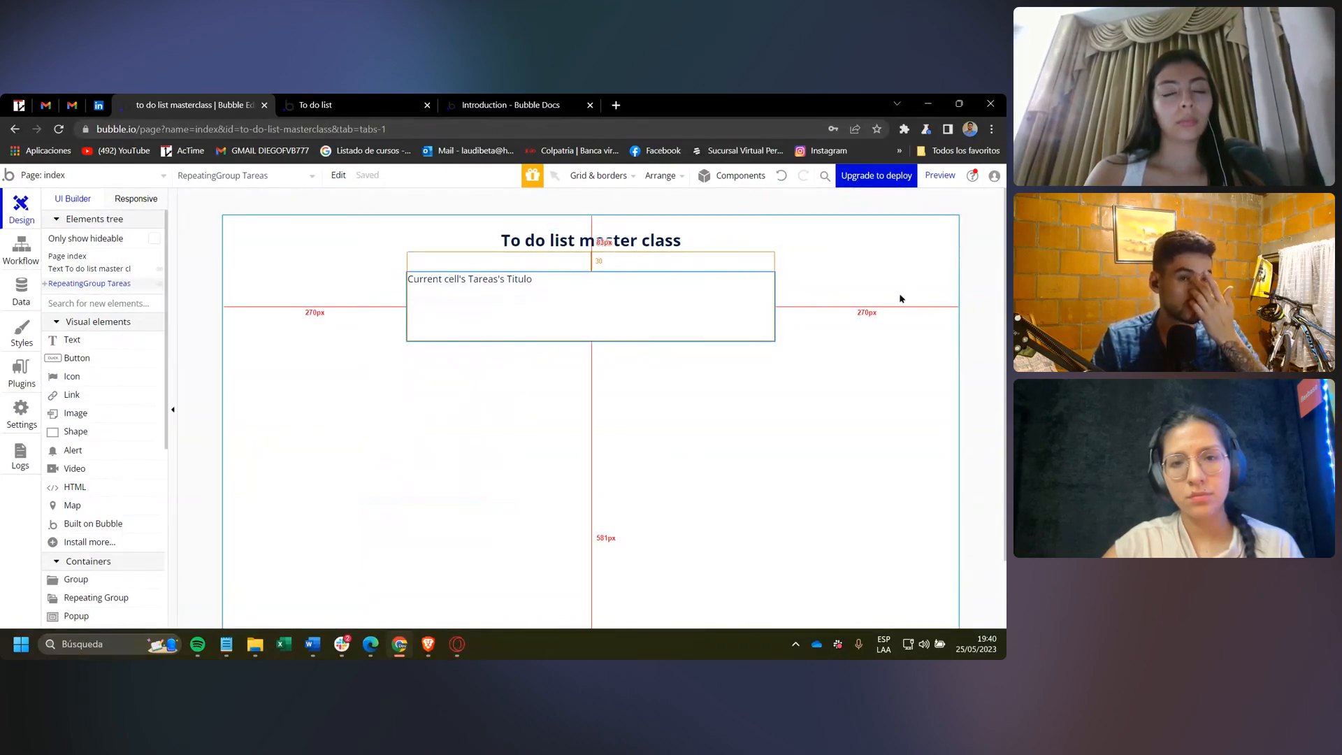
pyautogui.click(75, 357)
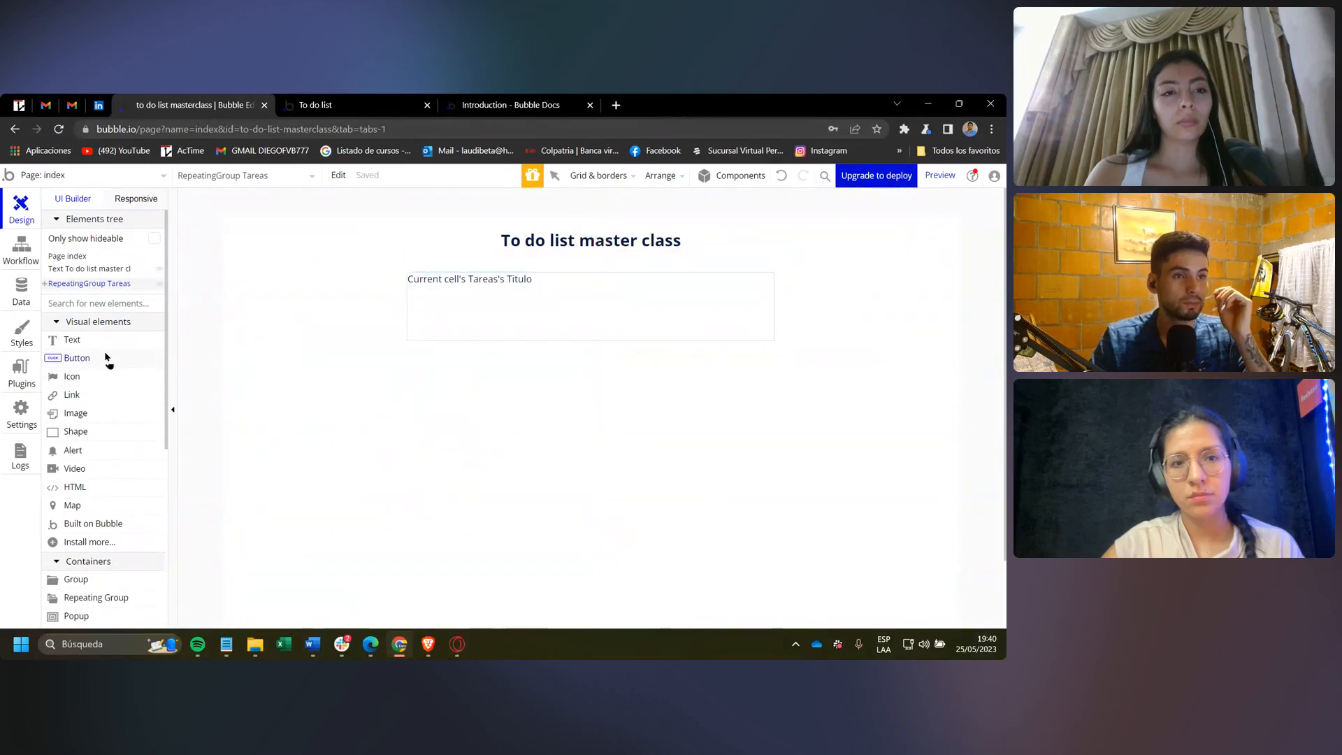
pyautogui.click(378, 272)
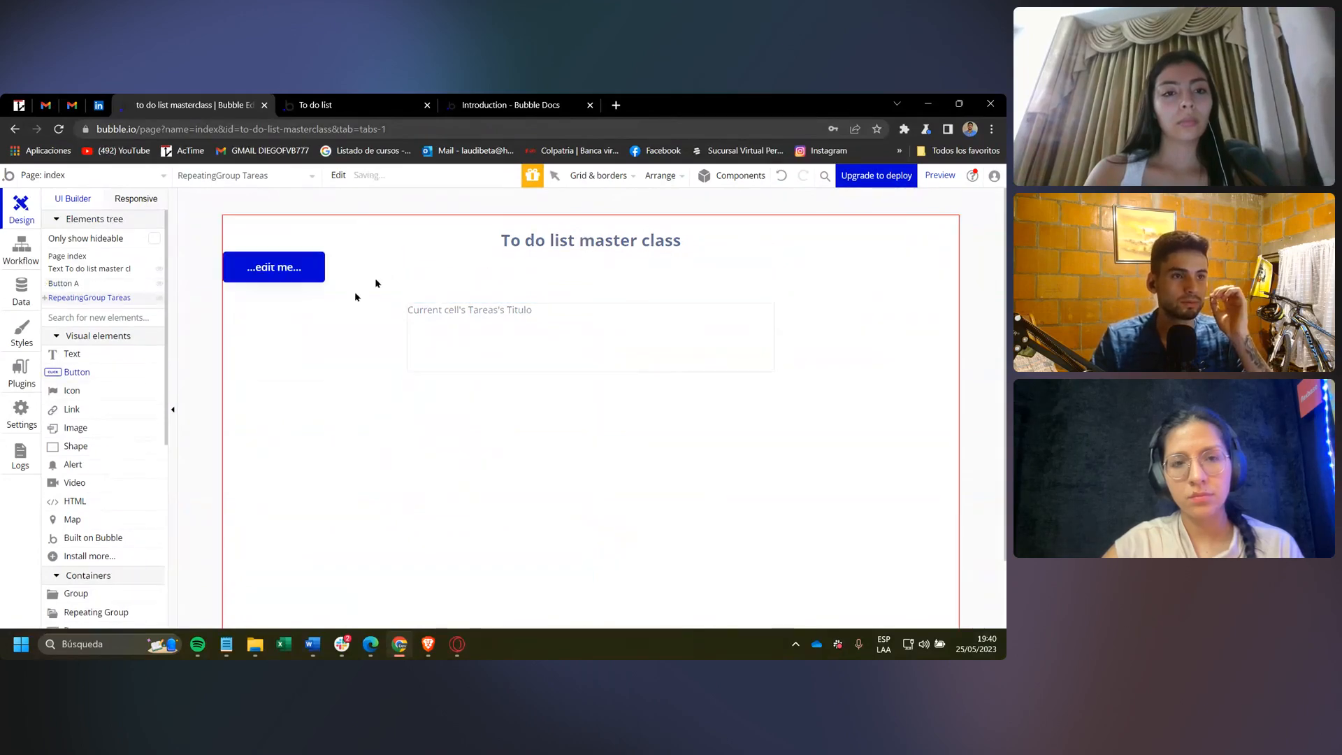
# Center the new button horizontally on the index page.
pyautogui.moveTo(372, 428); pyautogui.dragTo(235, 450)
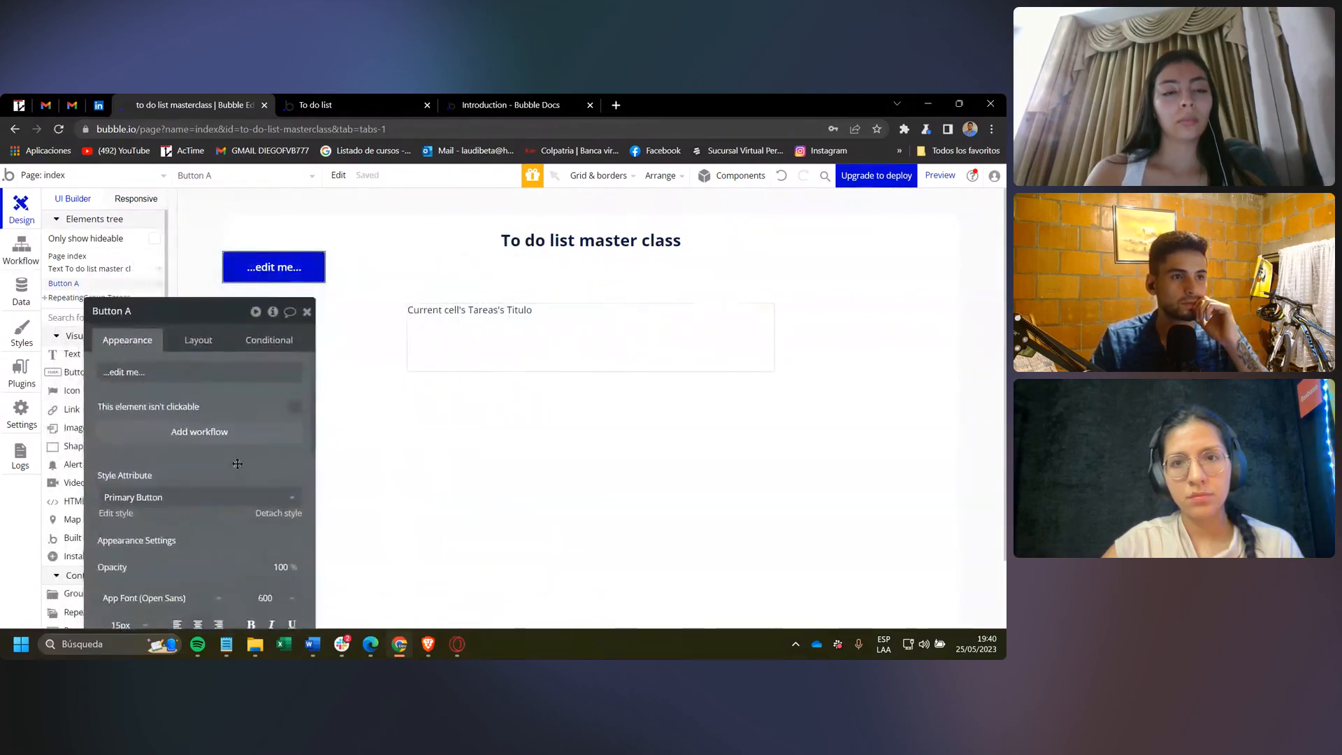
pyautogui.click(221, 327)
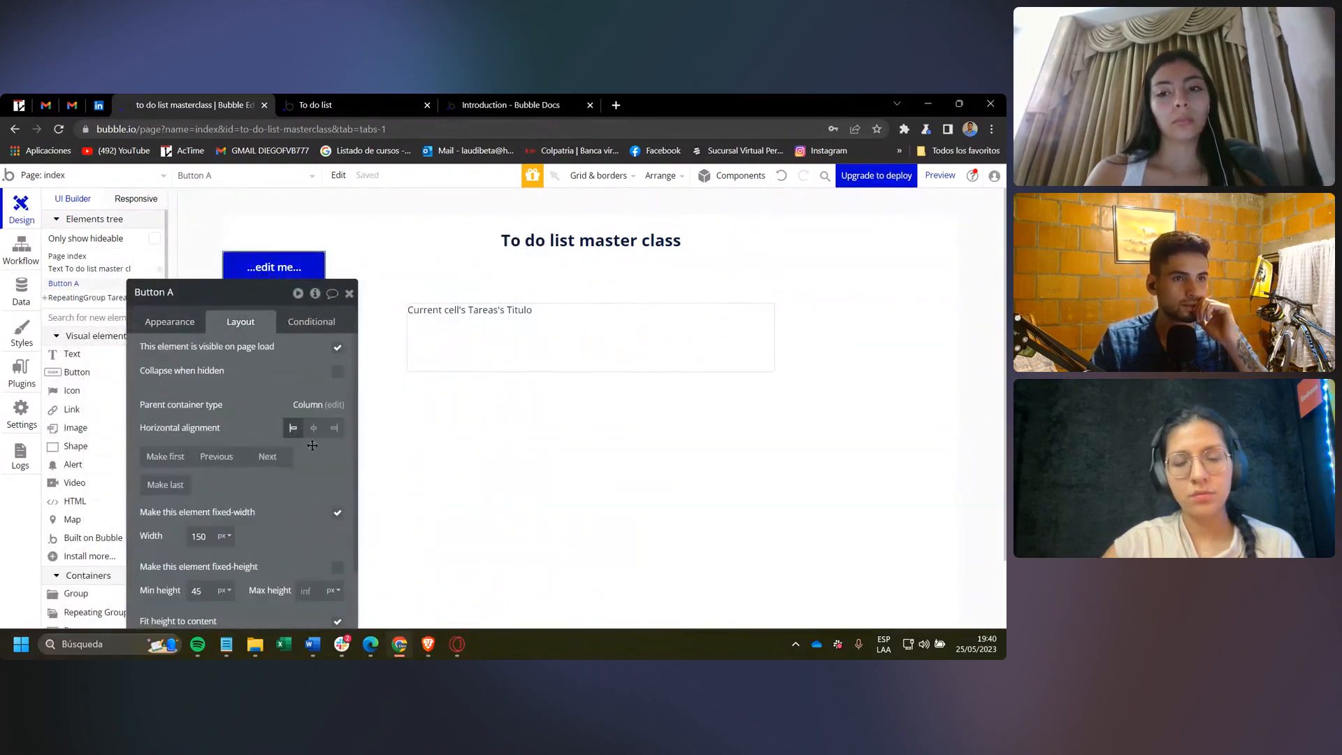
pyautogui.click(314, 427)
pyautogui.moveTo(252, 418); pyautogui.dragTo(252, 328)
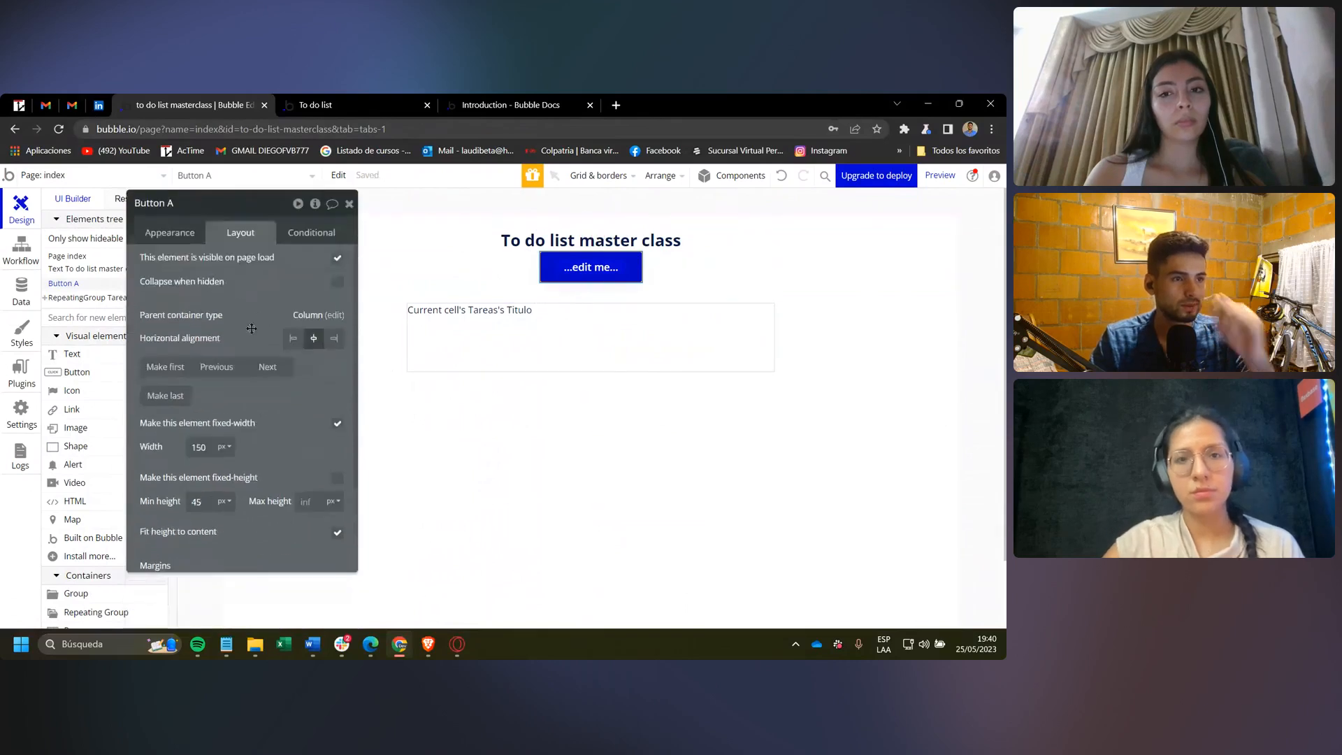
# Examine the new button's margin and padding settings.
pyautogui.scroll(-2, 251, 329)
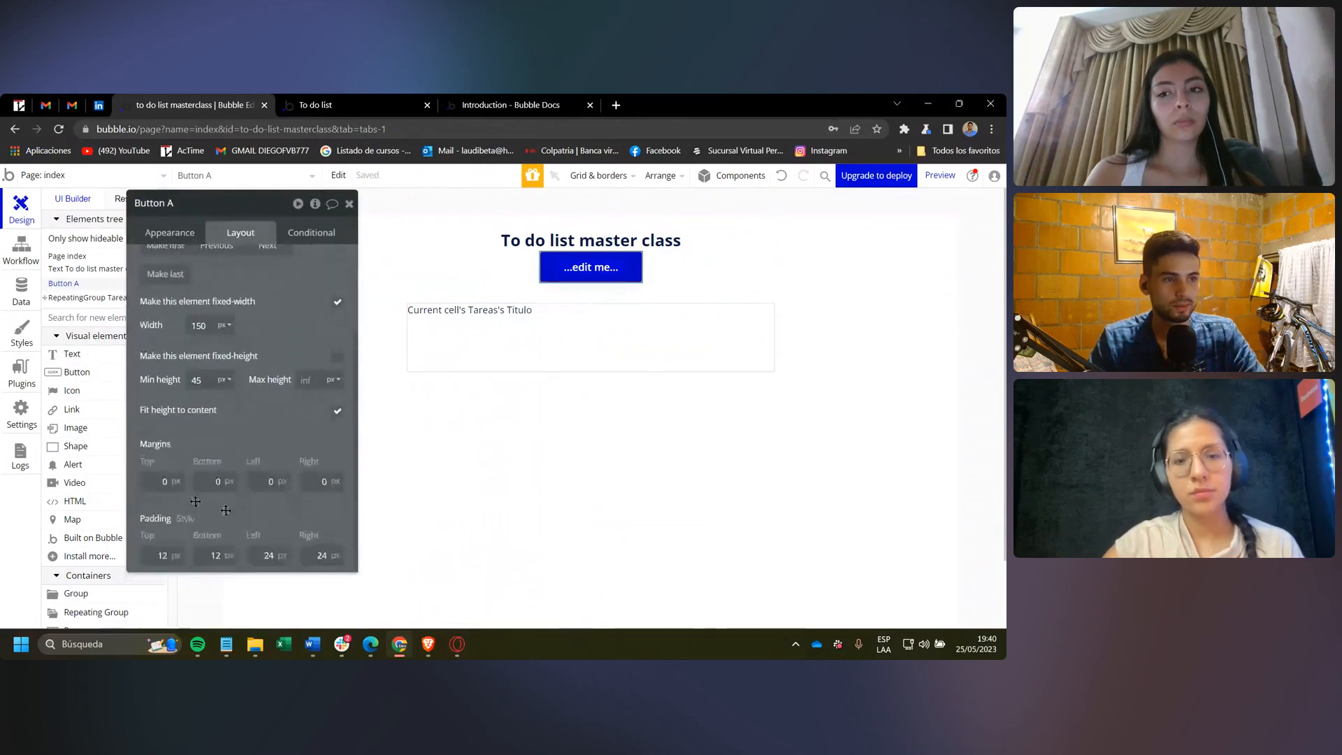
pyautogui.click(250, 424)
pyautogui.click(205, 483)
pyautogui.click(228, 431)
pyautogui.moveTo(228, 432); pyautogui.dragTo(242, 419)
pyautogui.click(281, 470)
pyautogui.click(256, 425)
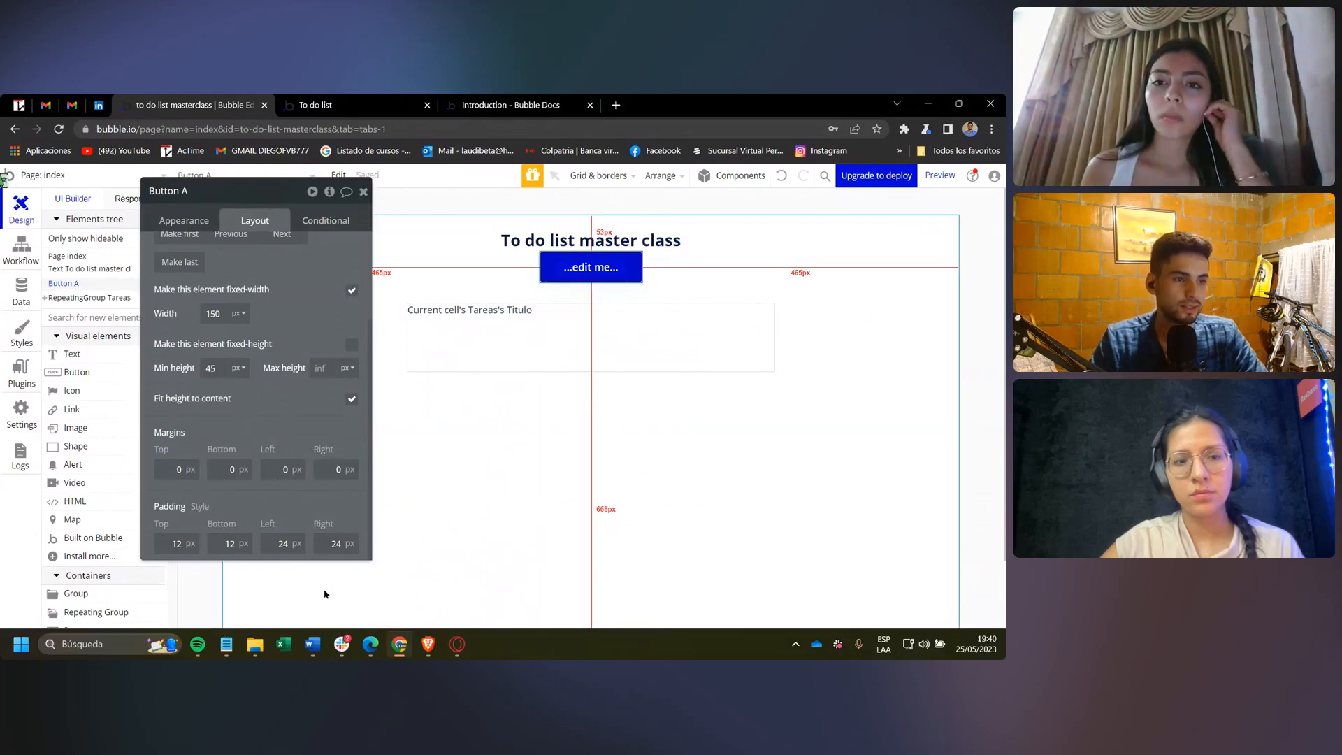
# Try a top margin of 20 px on the button and restore it to 0.
pyautogui.doubleClick(177, 544)
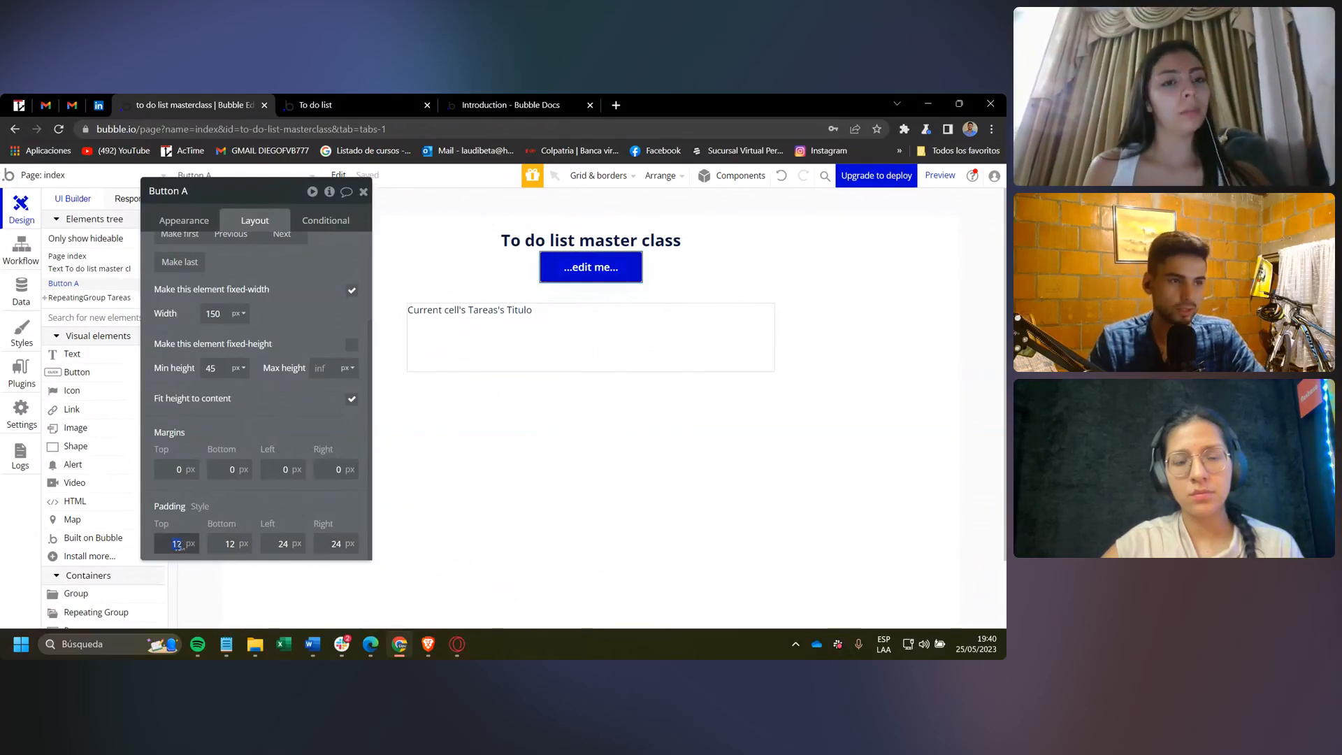
pyautogui.click(230, 500)
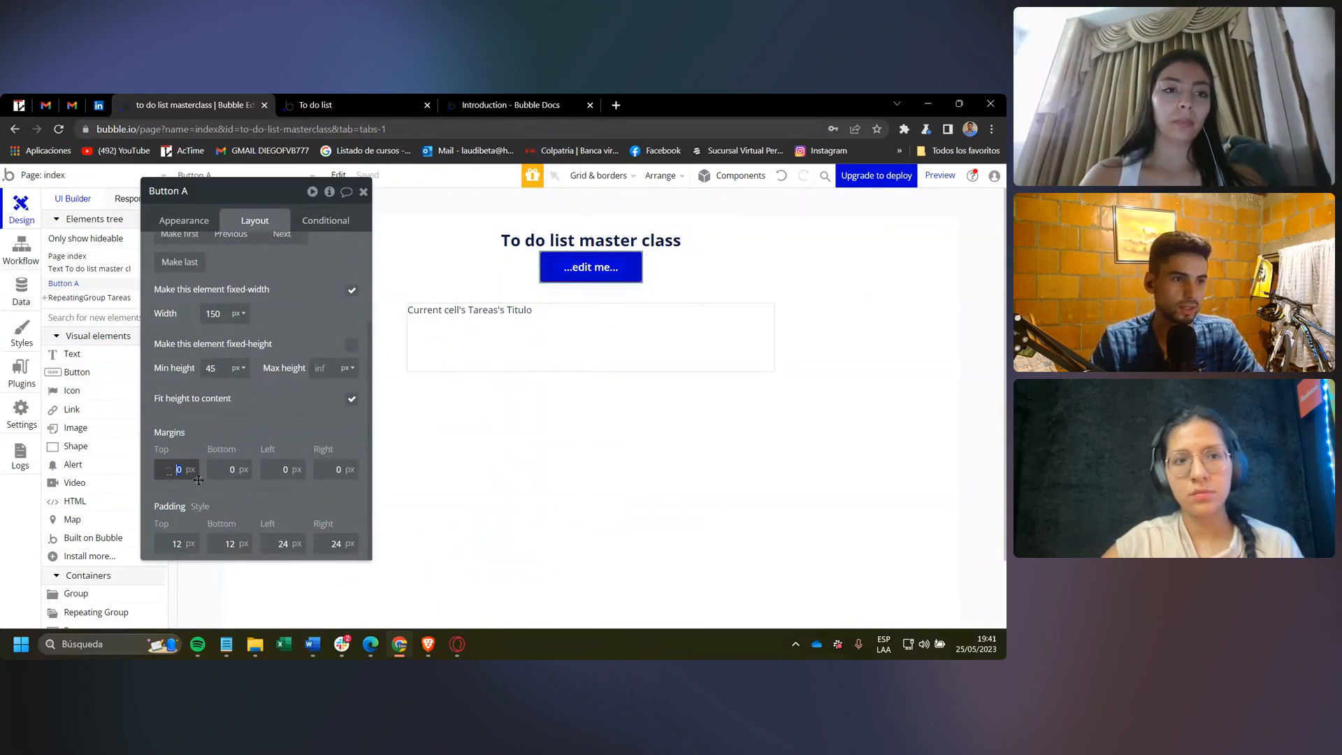
pyautogui.click(221, 435)
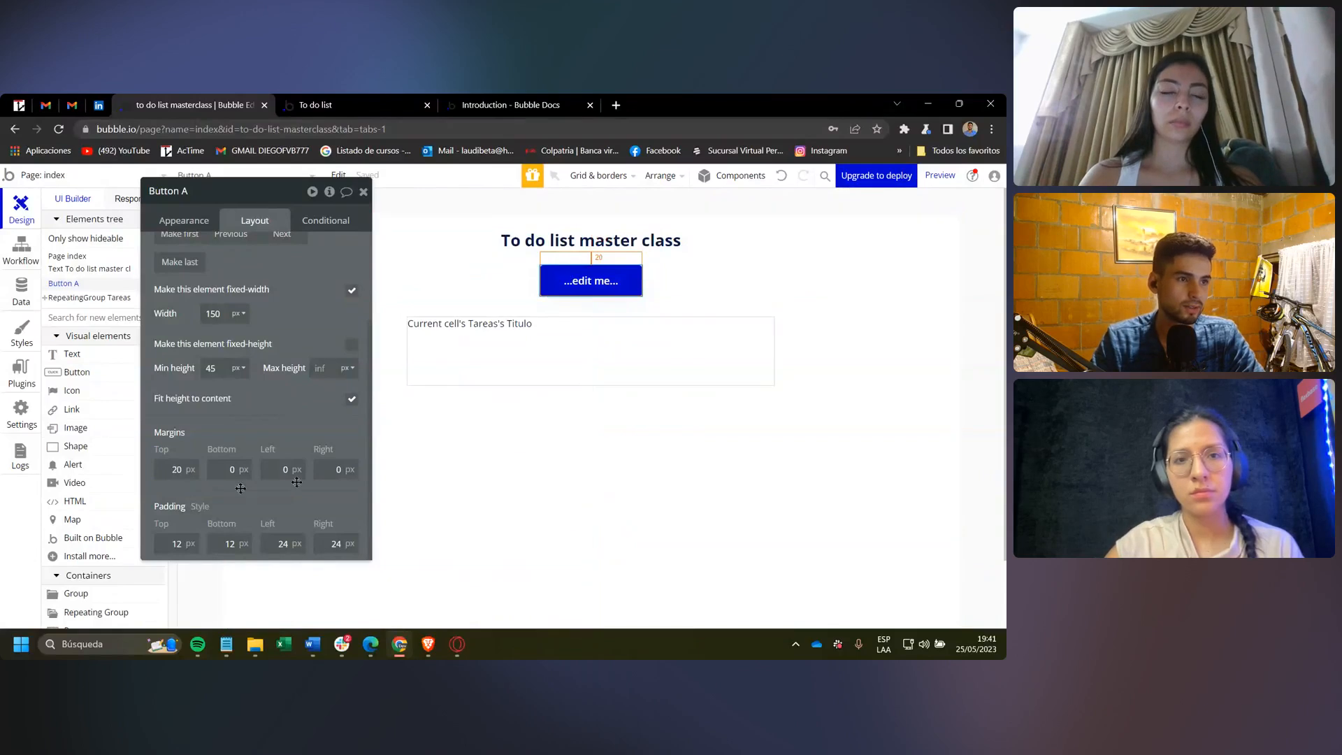
pyautogui.click(176, 470)
pyautogui.write('0')
pyautogui.click(201, 433)
# Try top padding of 20 px and 25 px on the button, and set it back to 12 px.
pyautogui.click(176, 545)
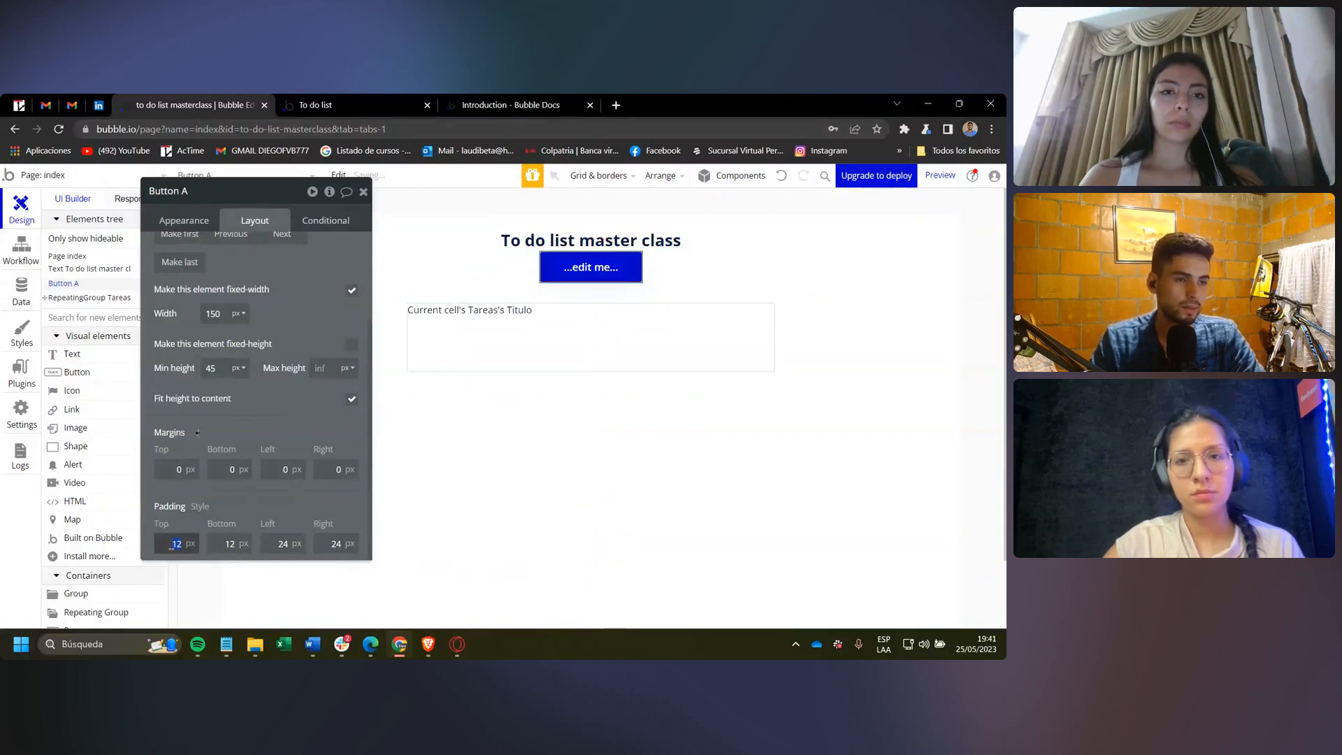
pyautogui.click(297, 482)
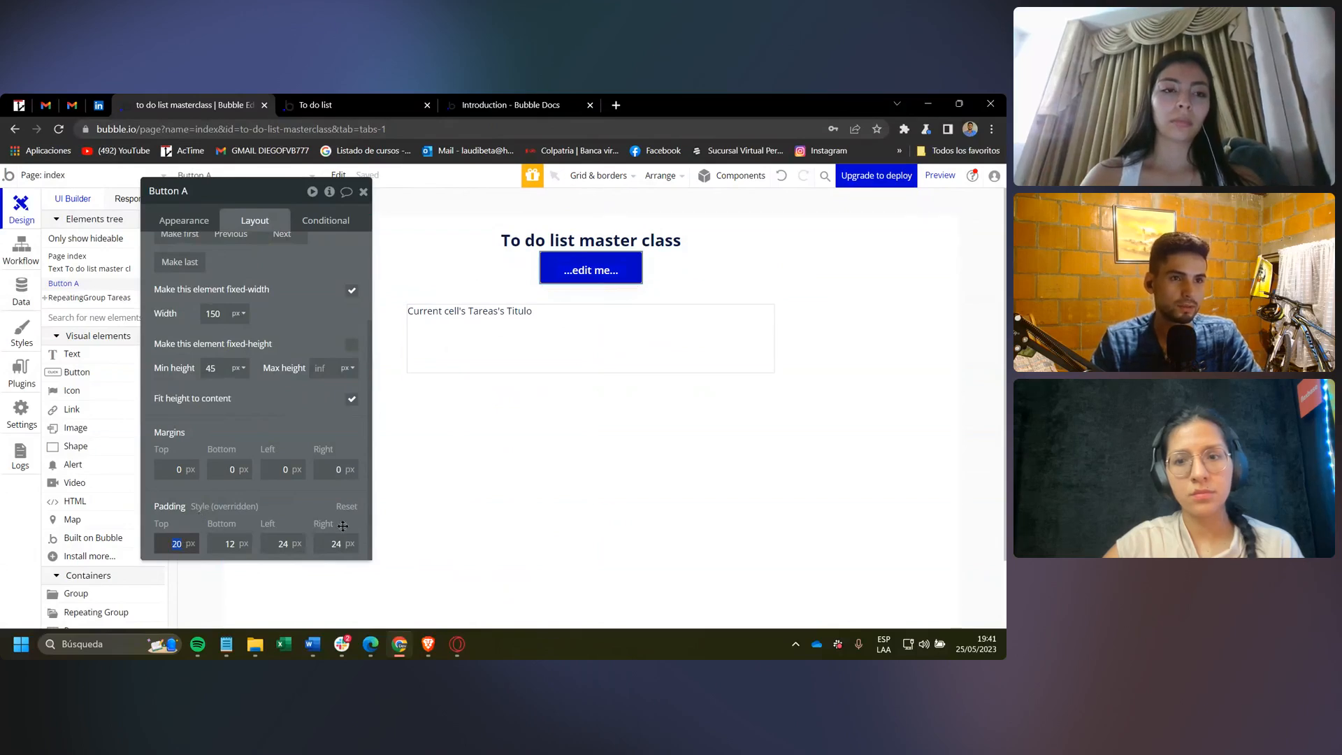
pyautogui.write('25')
pyautogui.press('Return')
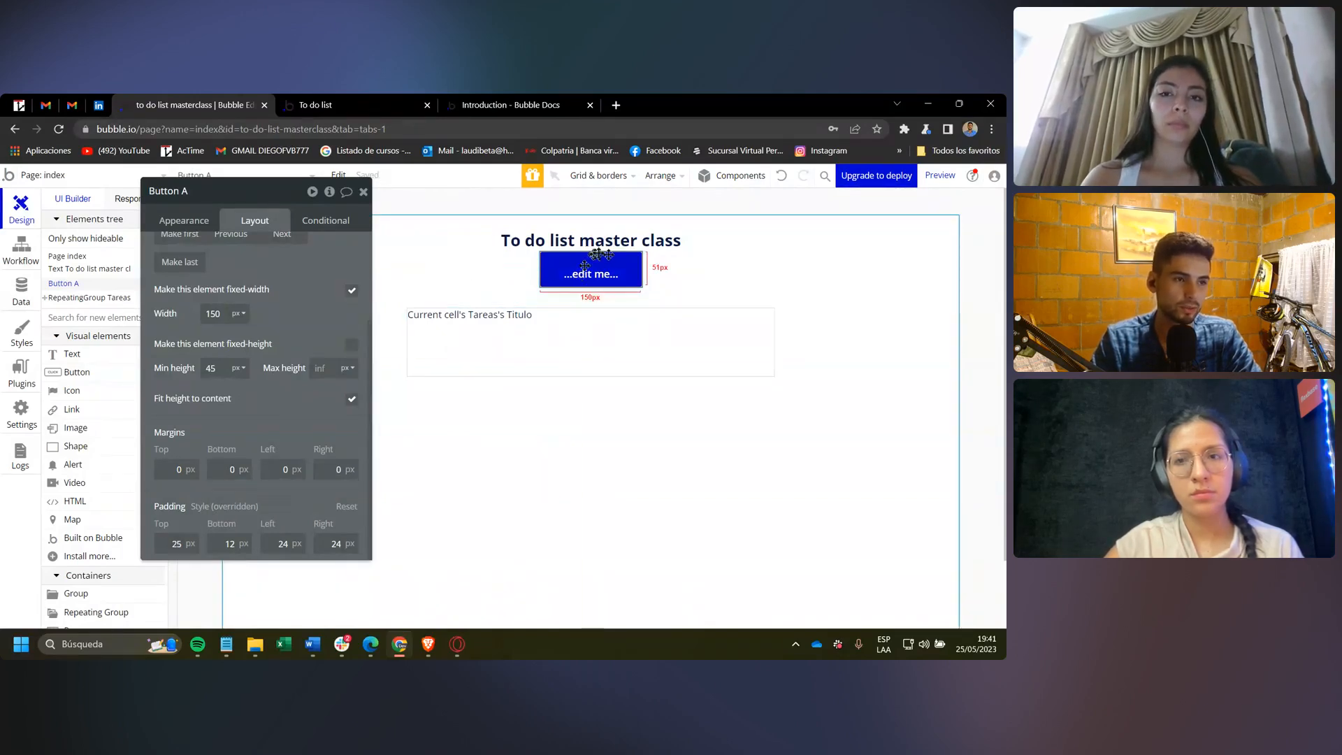
pyautogui.write('12')
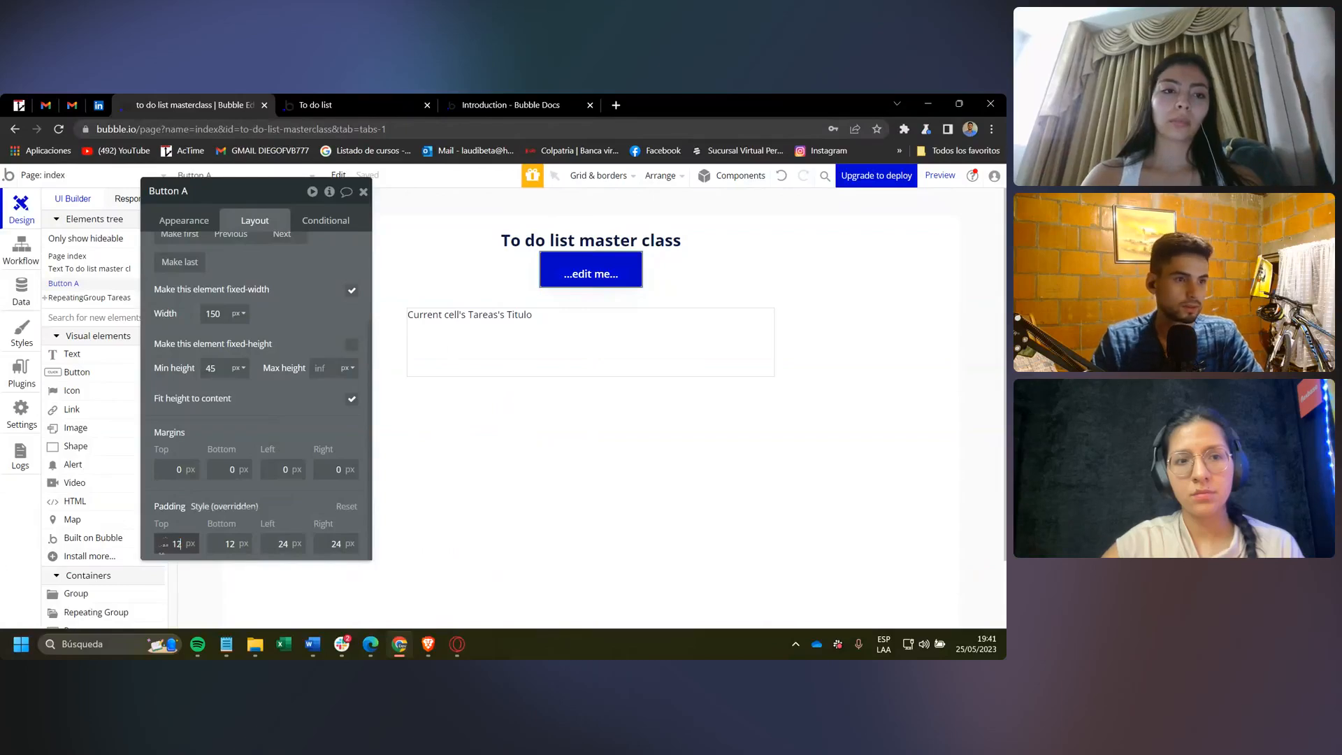
# Set the button's top margin to 30 px.
pyautogui.click(178, 471)
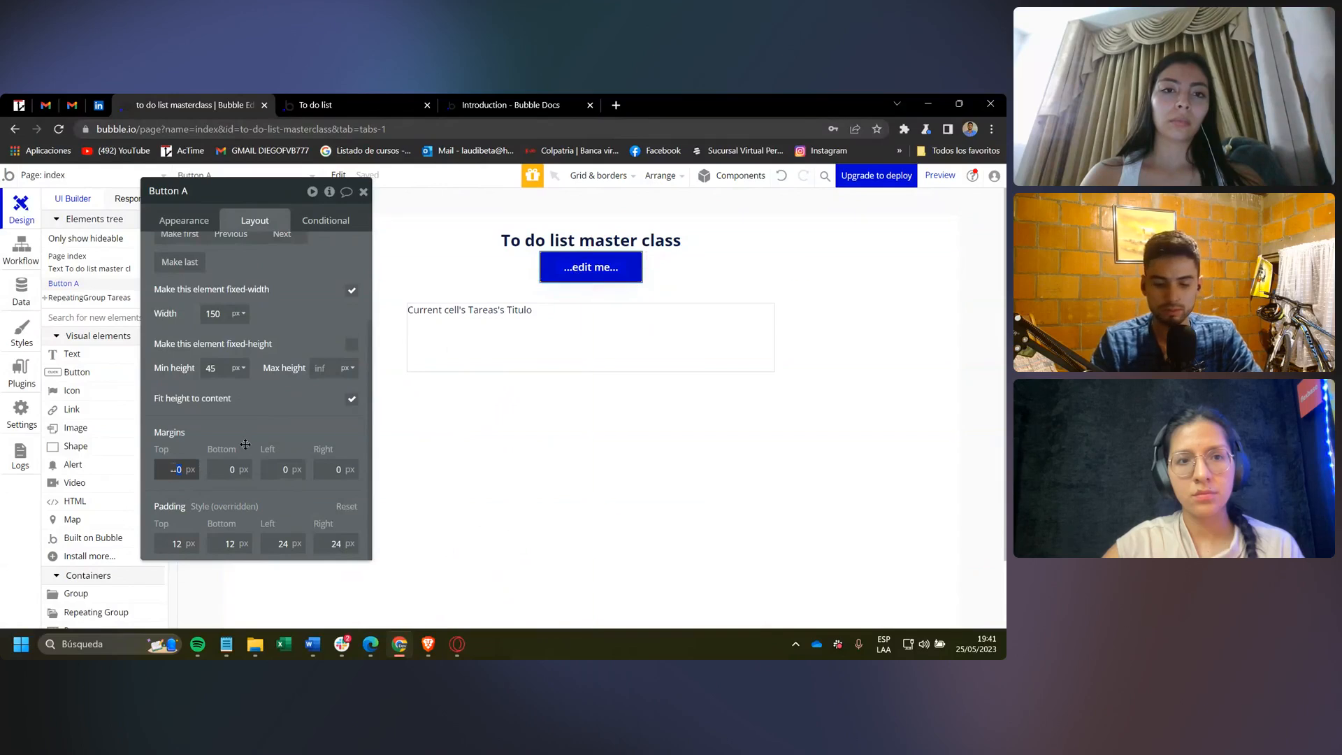
pyautogui.moveTo(264, 414); pyautogui.dragTo(286, 420)
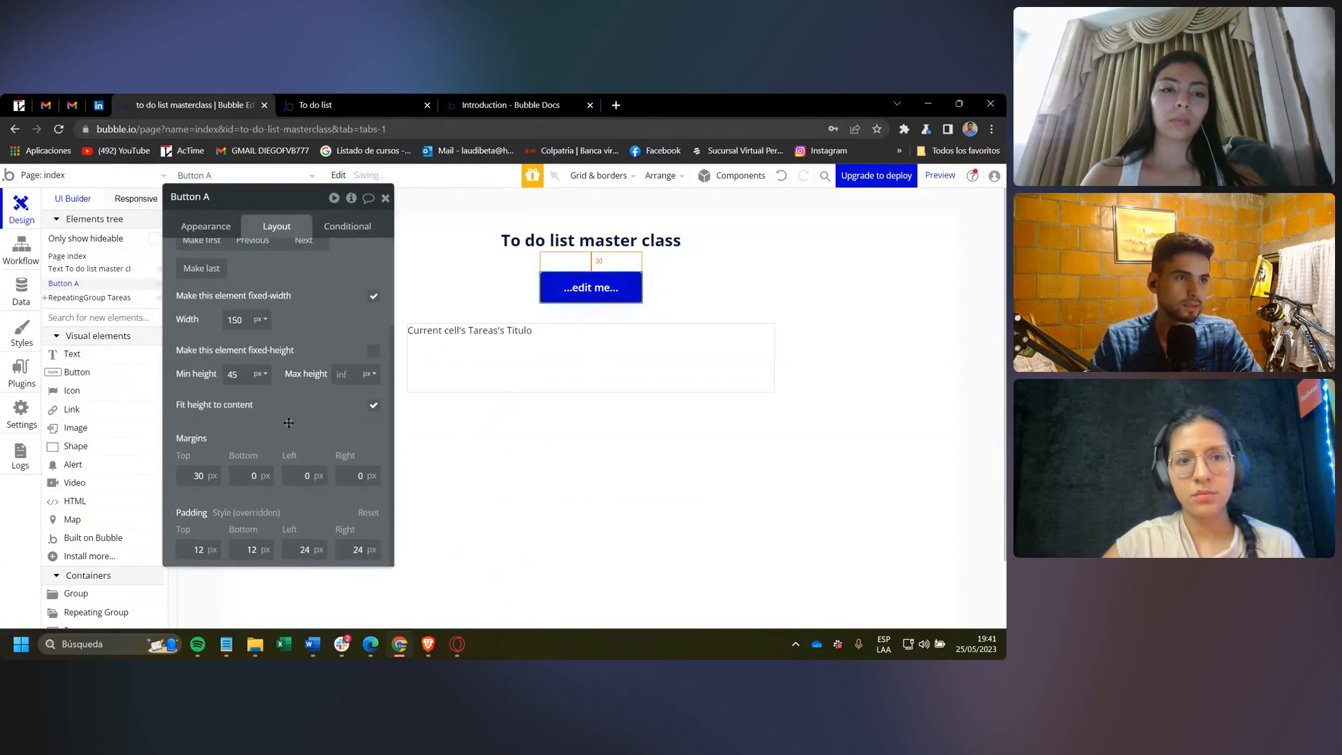
# Open the button's caption text for editing in its appearance settings.
pyautogui.click(215, 231)
pyautogui.scroll(2, 227, 260)
pyautogui.click(285, 259)
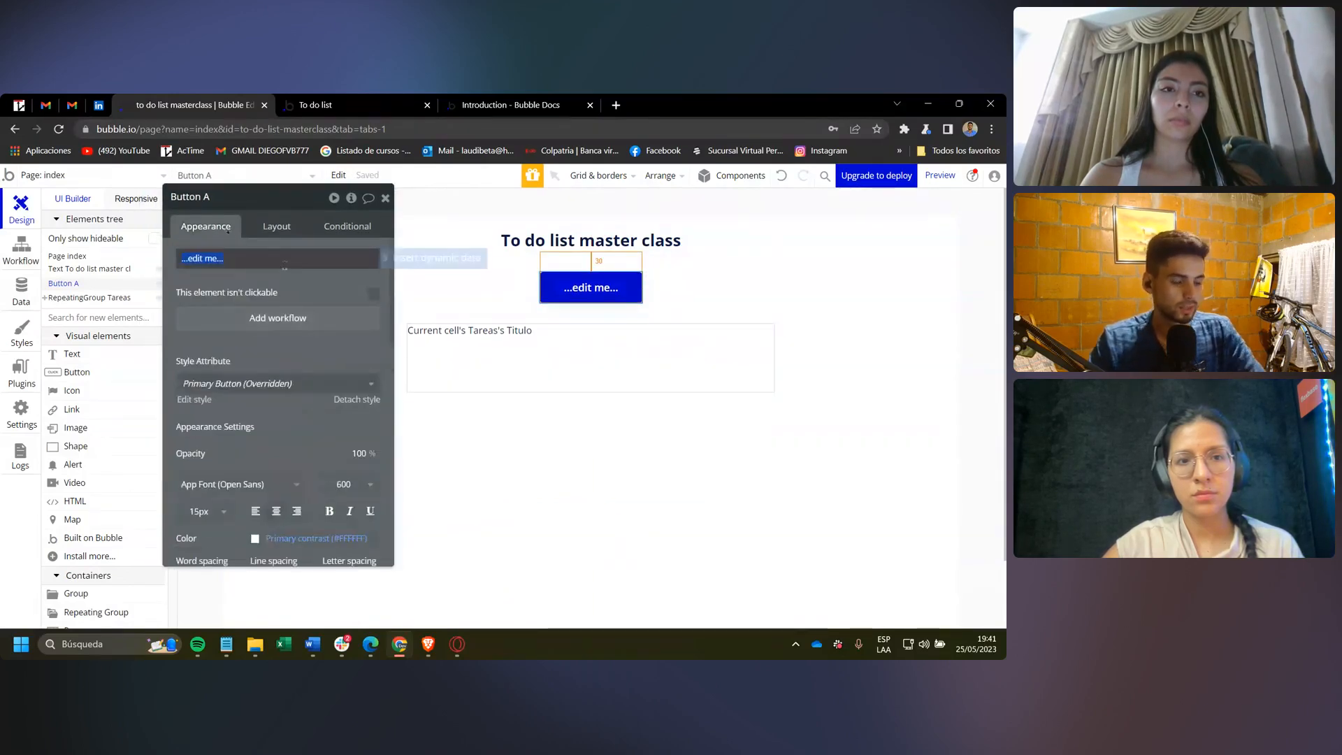
# Set the text of the button below the page title to "Crear tarea" and close its properties.
pyautogui.write('Crear t')
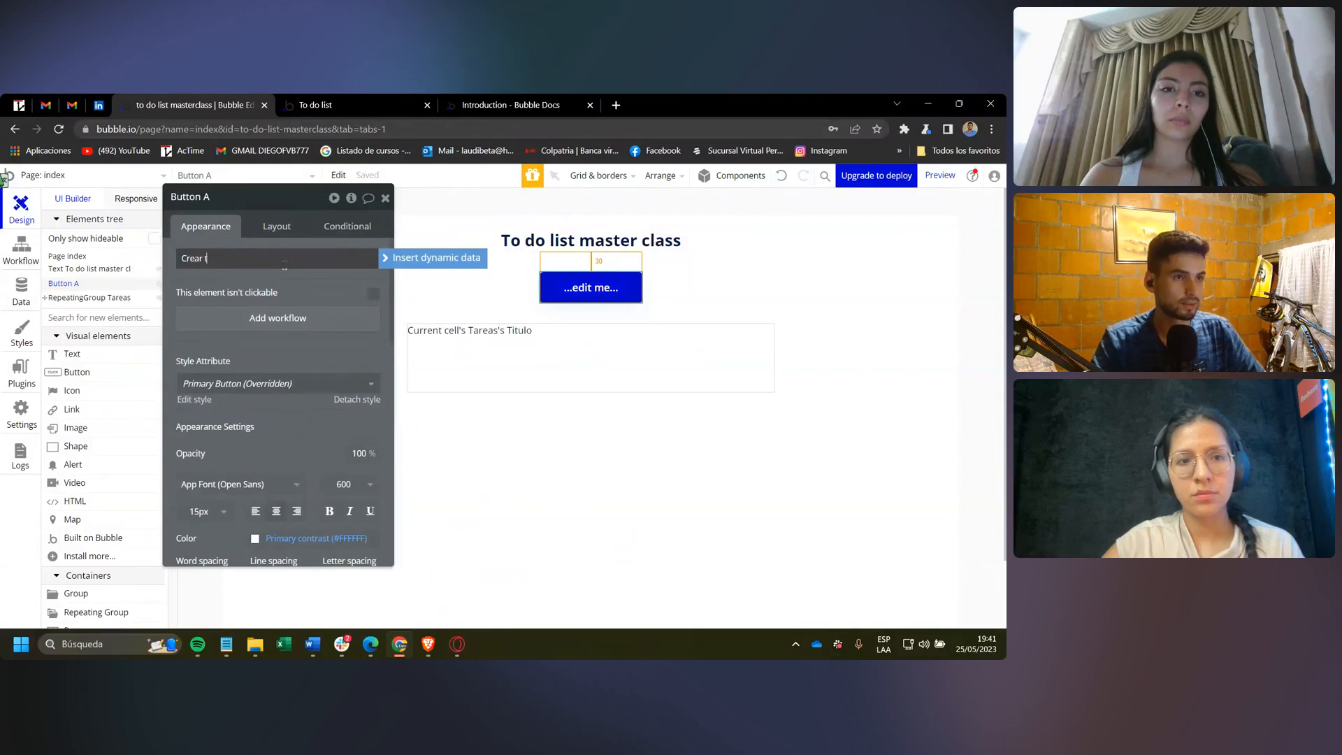
pyautogui.write('area')
pyautogui.click(319, 279)
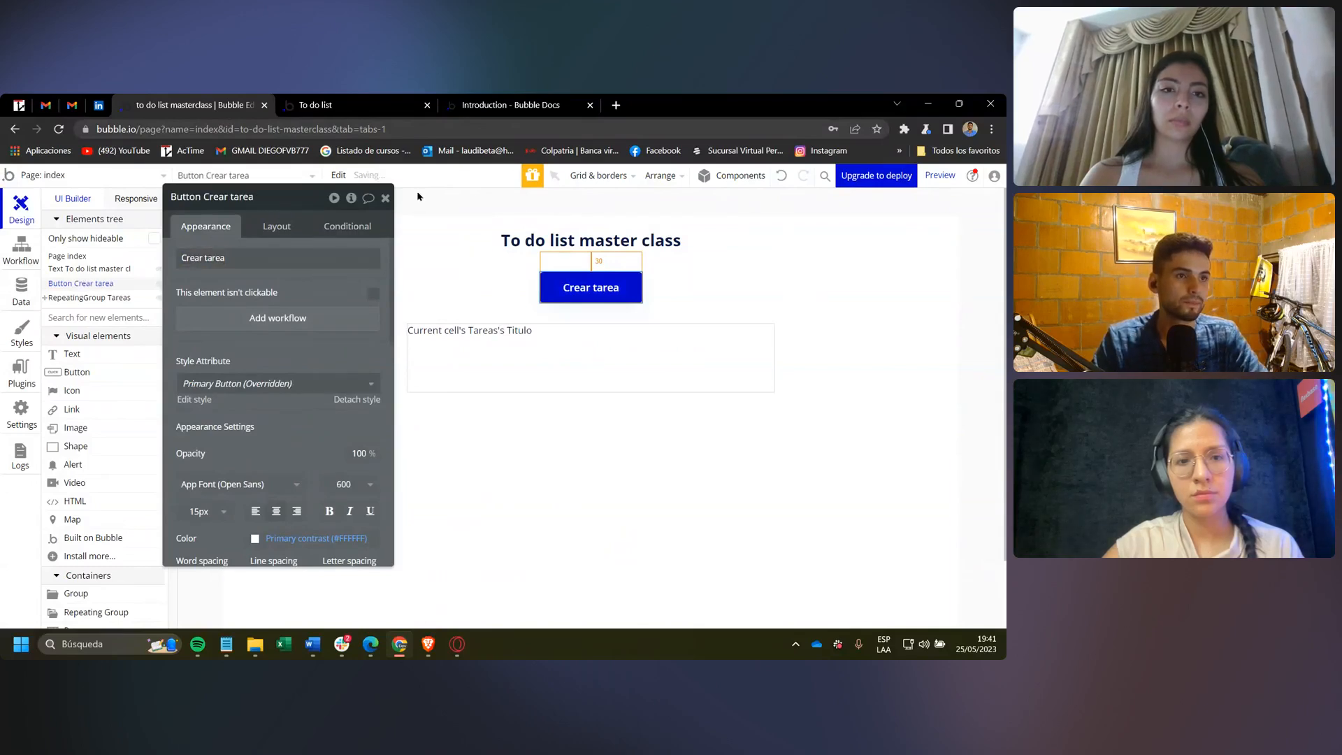
pyautogui.click(385, 198)
# Check how the "Crear tarea" button looks in the To do list preview and return to the editor.
pyautogui.click(386, 108)
pyautogui.click(440, 181)
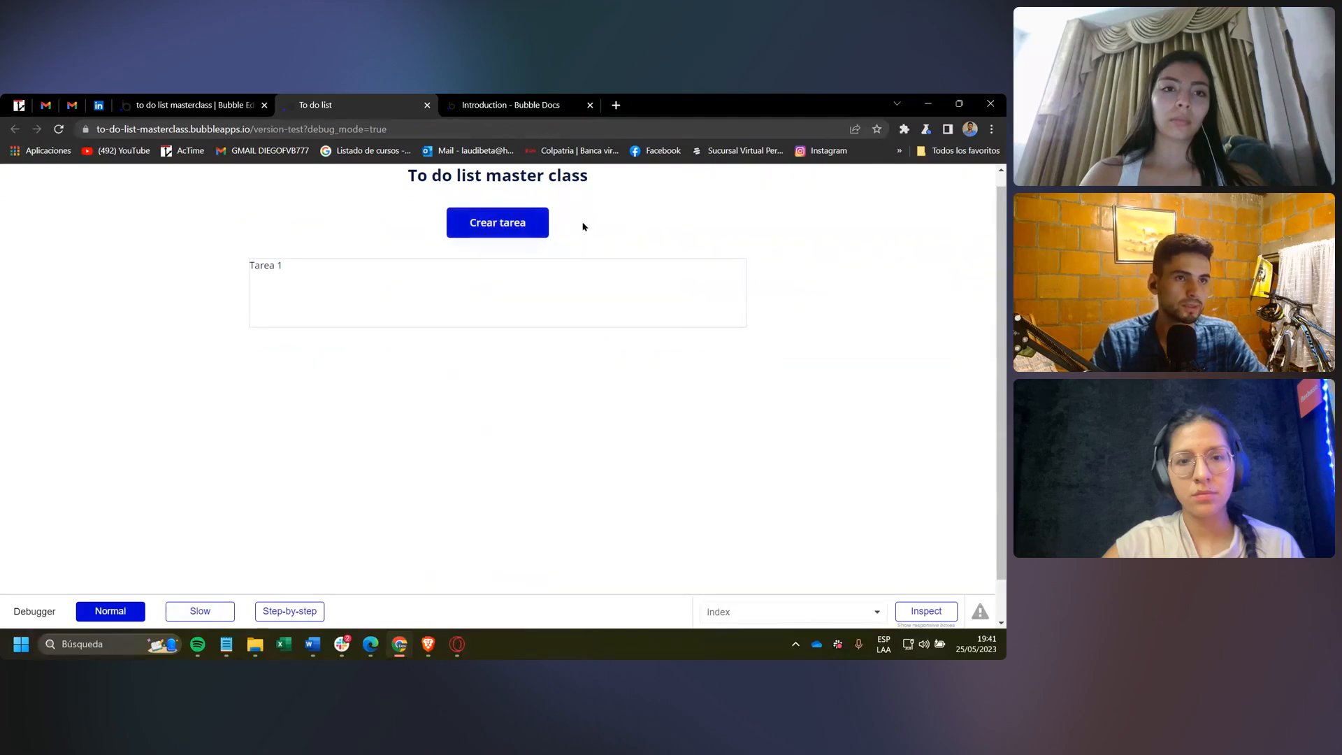
pyautogui.scroll(1, 595, 229)
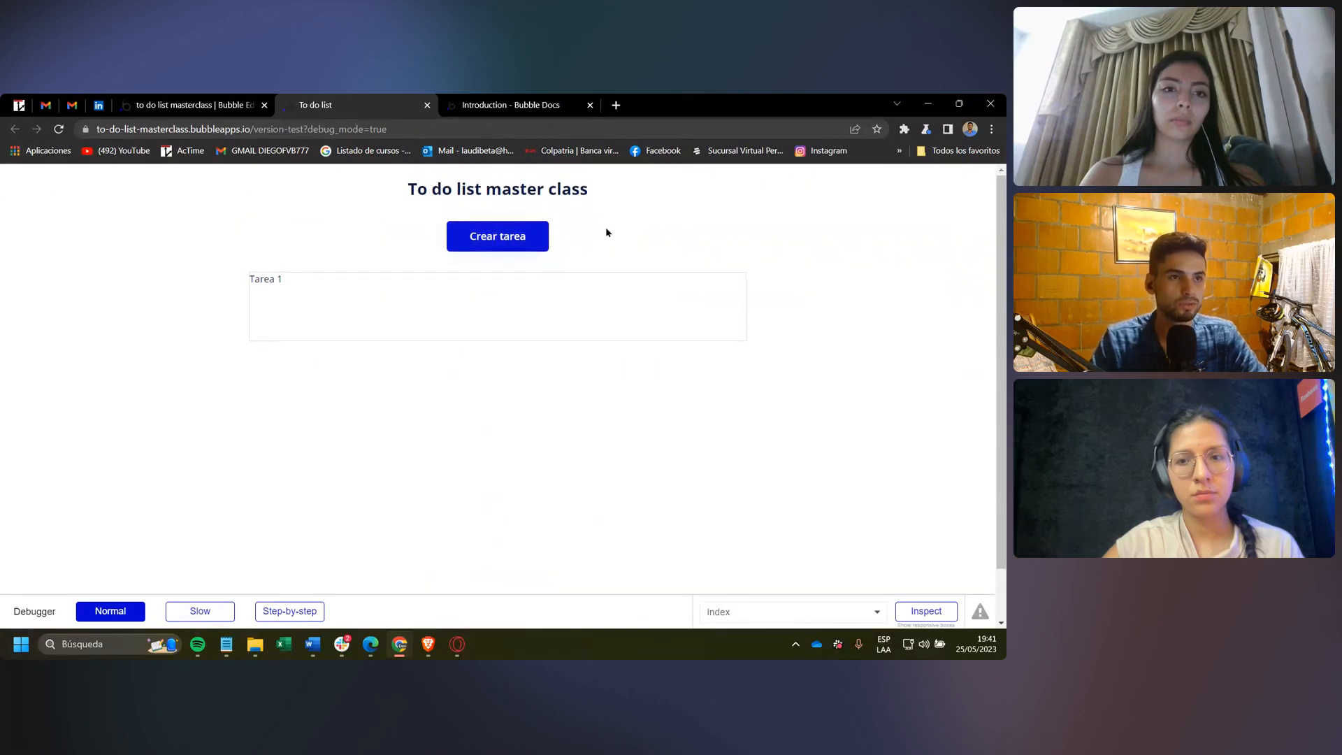
pyautogui.hotkey('ctrl', 'shift', 'Tab')
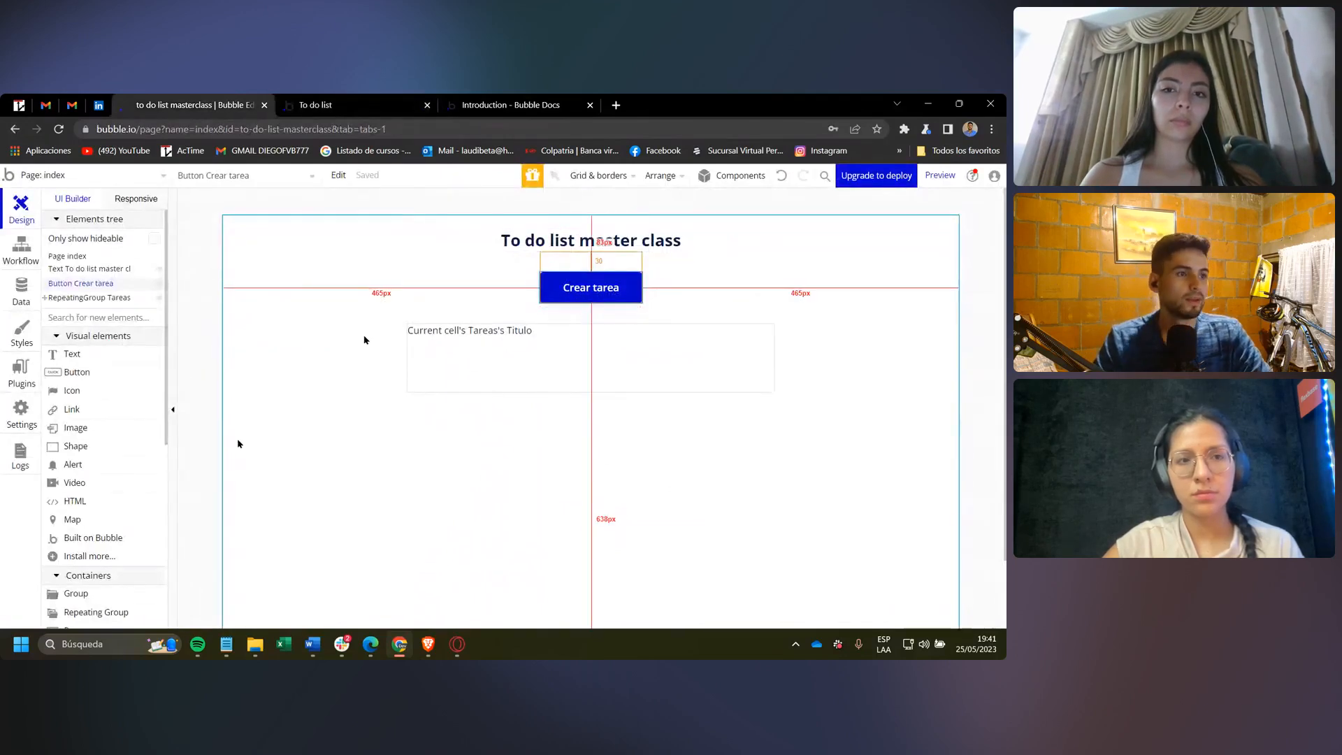
# Examine the "Crear tarea" button's properties and context options for the ways to start a workflow.
pyautogui.doubleClick(549, 297)
pyautogui.scroll(-3, 347, 418)
pyautogui.scroll(3, 347, 418)
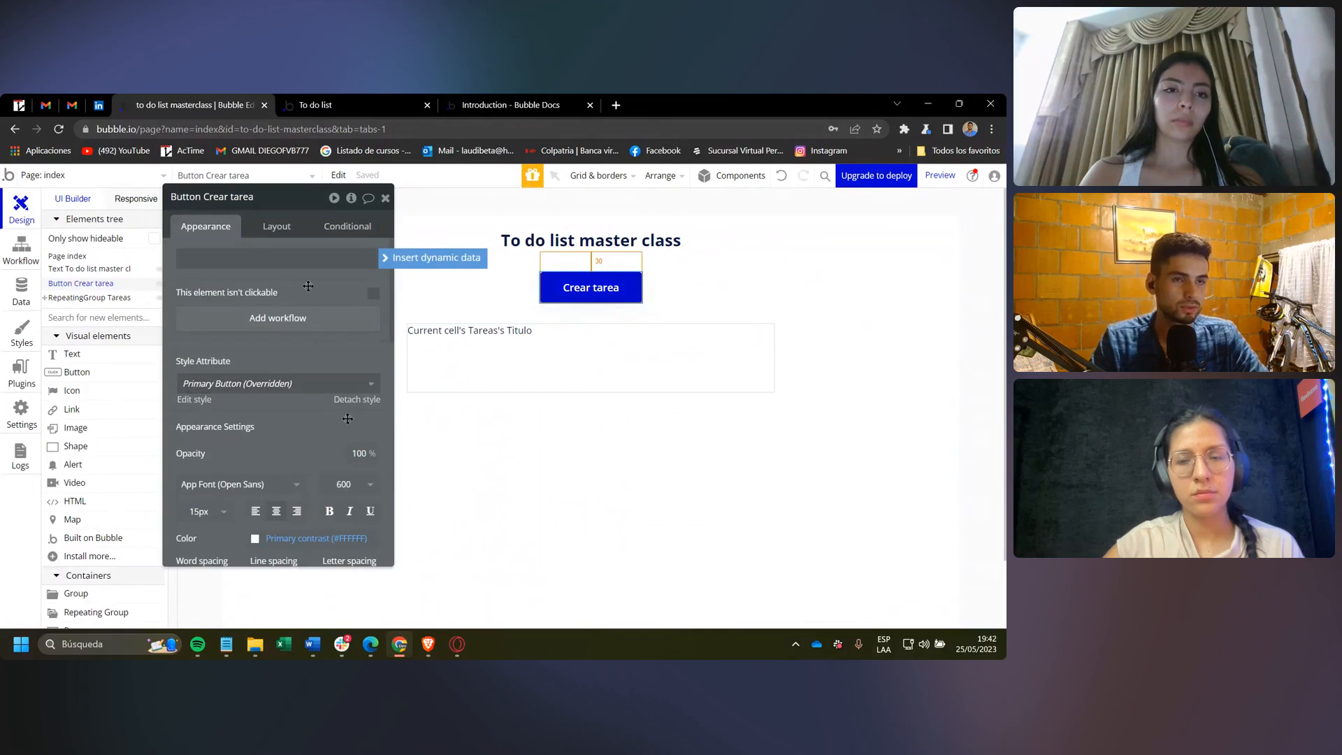
pyautogui.click(557, 291)
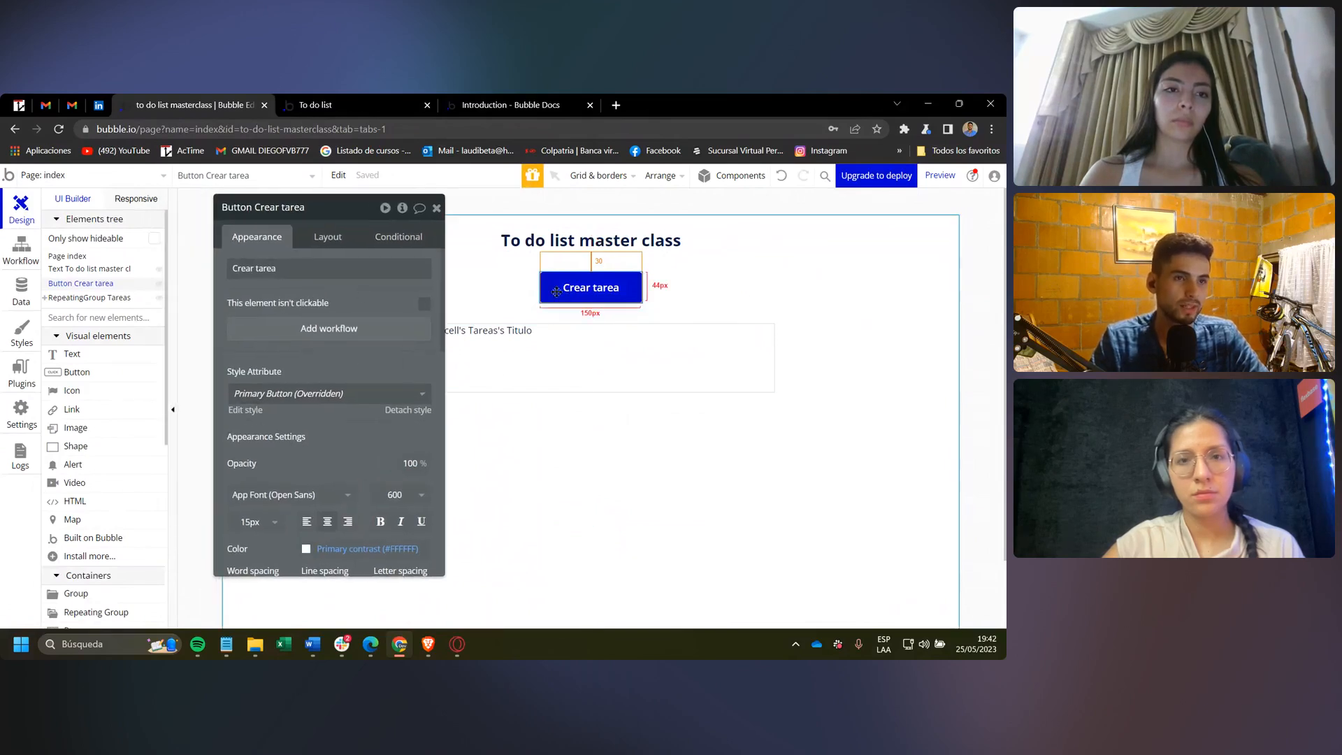
pyautogui.rightClick(557, 291)
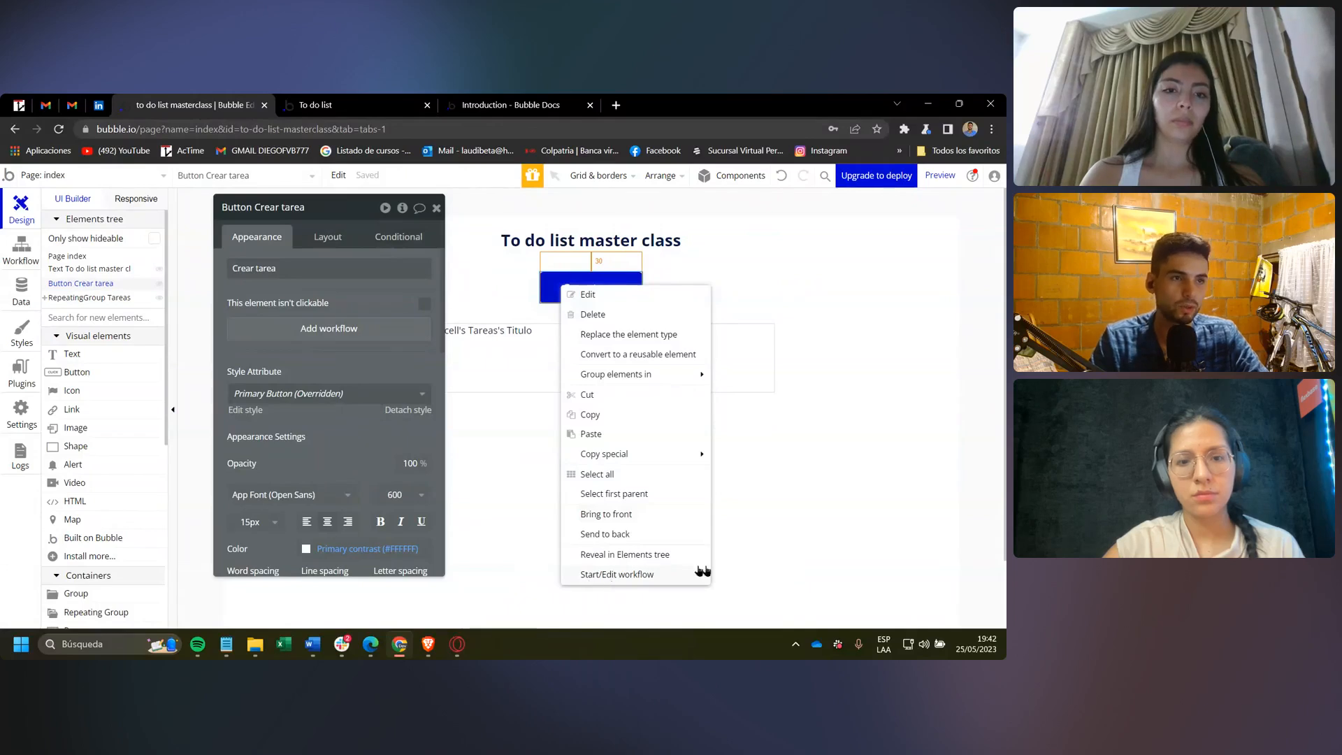
pyautogui.click(334, 306)
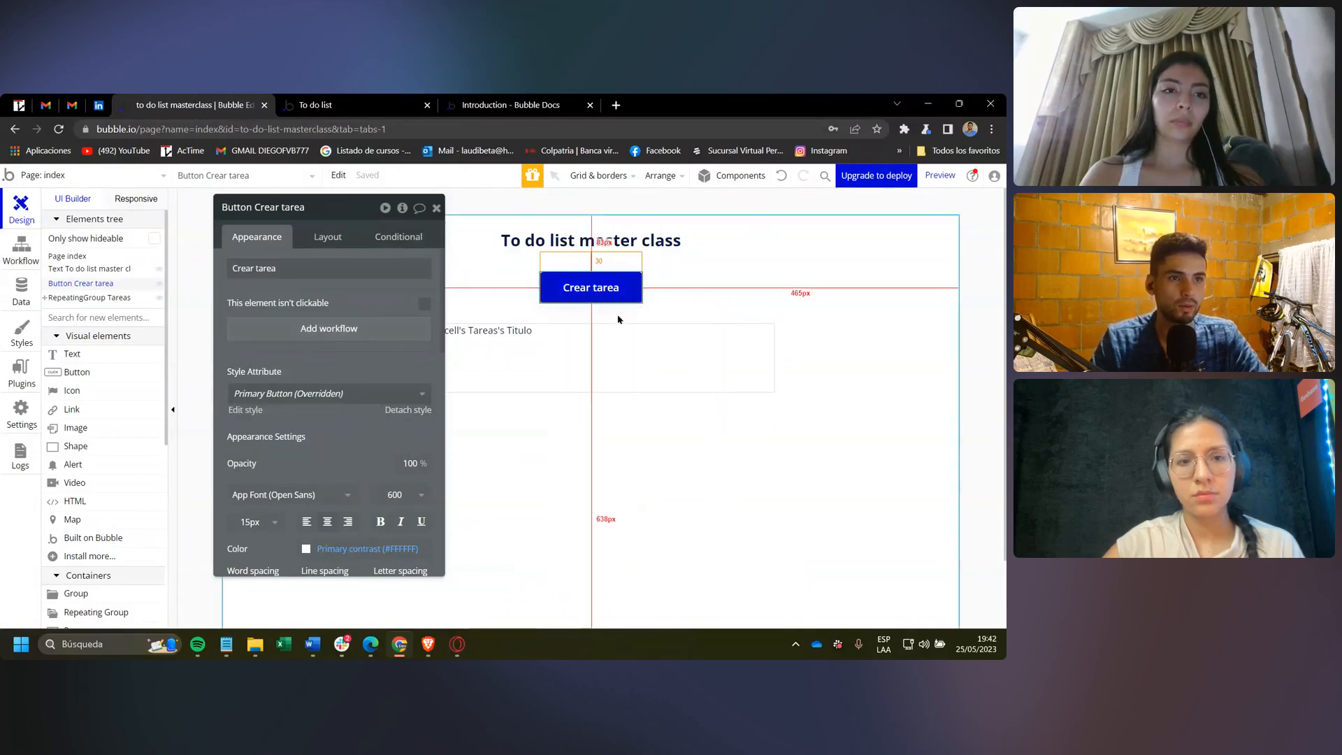
pyautogui.click(611, 419)
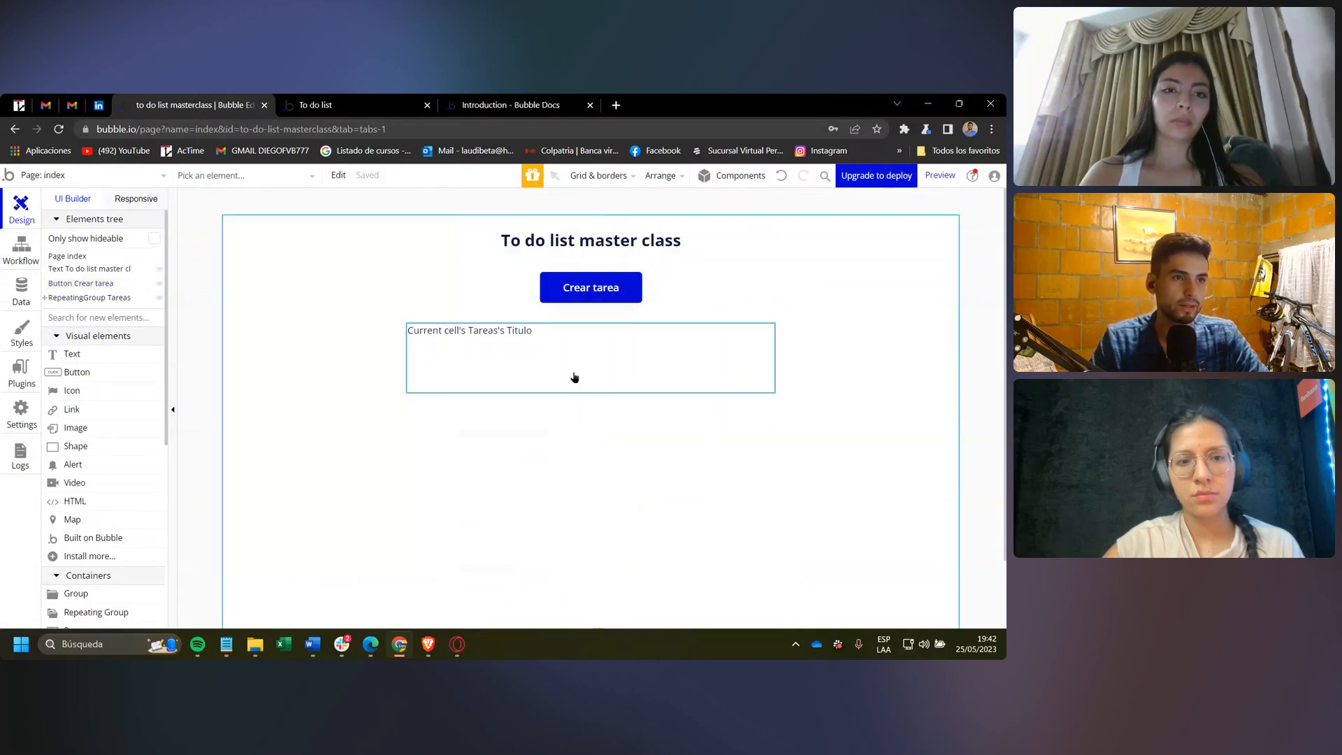
pyautogui.doubleClick(604, 289)
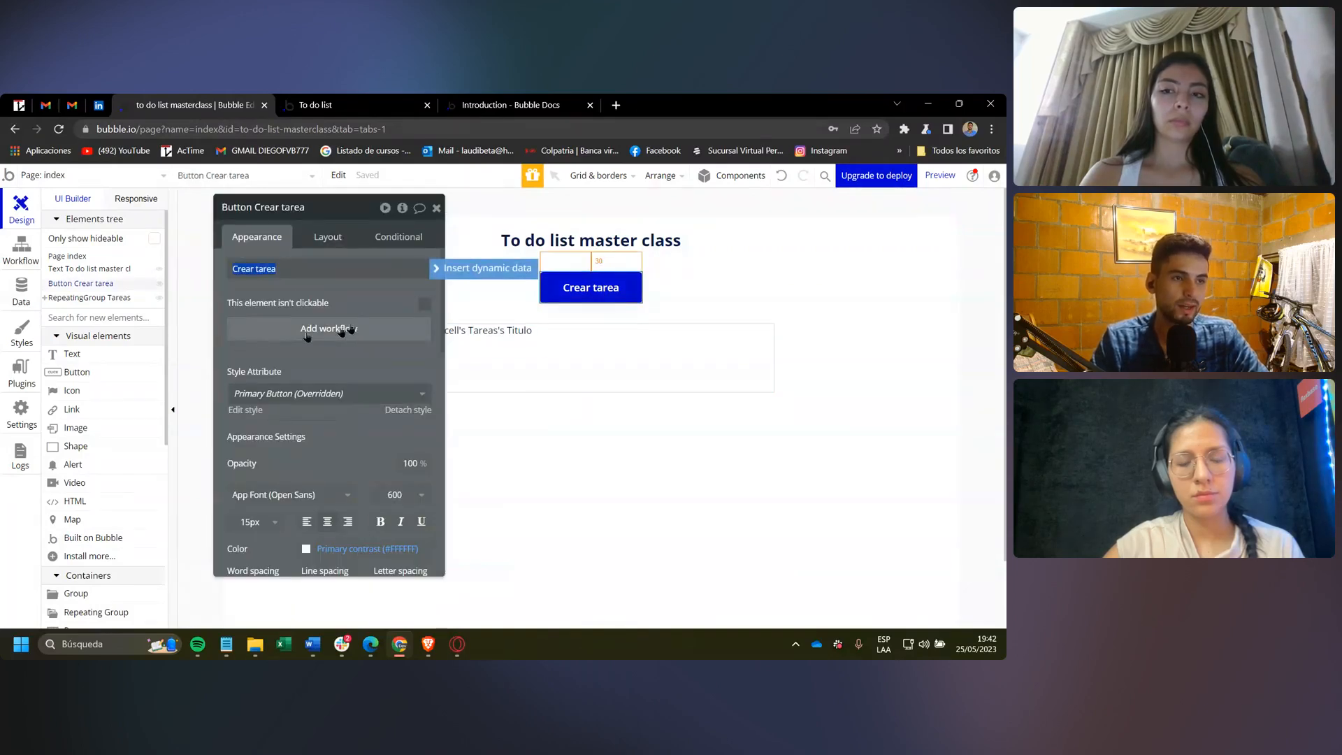
pyautogui.click(324, 302)
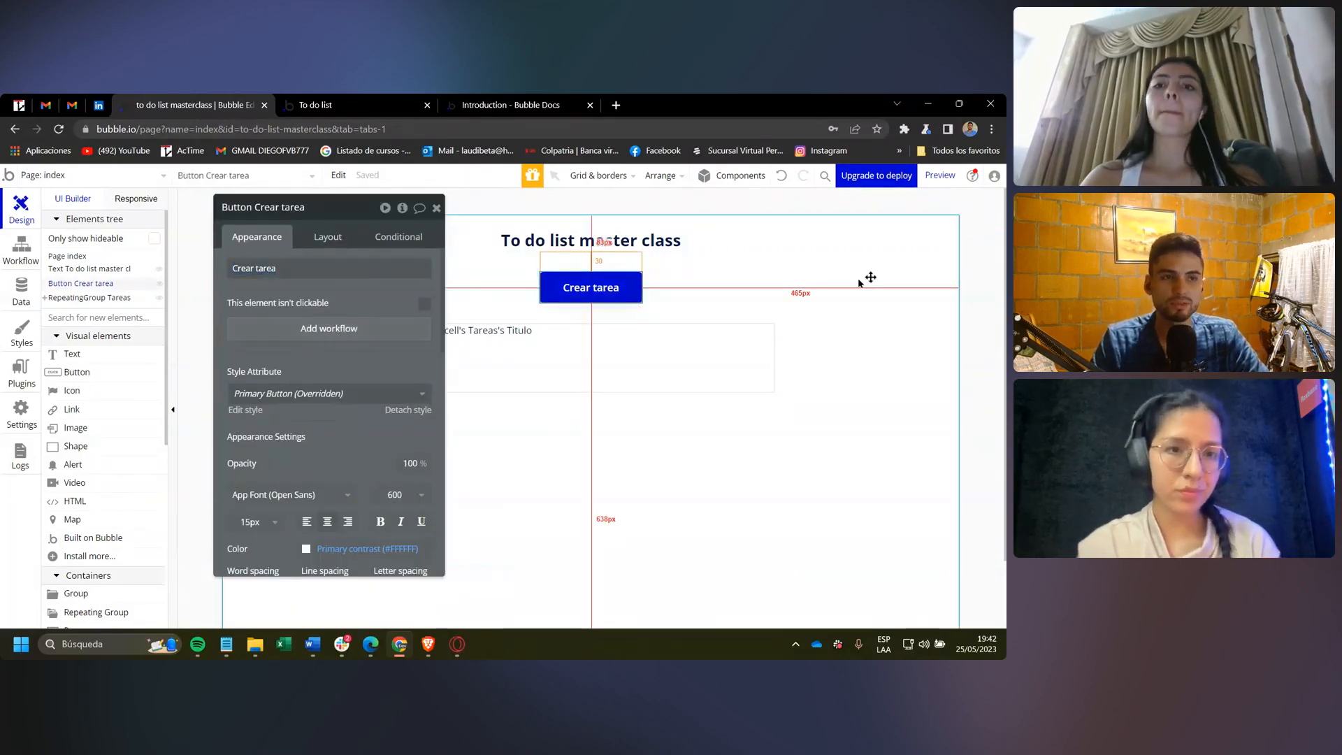
# Create a workflow that runs when the "Crear tarea" button is clicked and display it in the workflow editor.
pyautogui.click(860, 281)
pyautogui.click(592, 283)
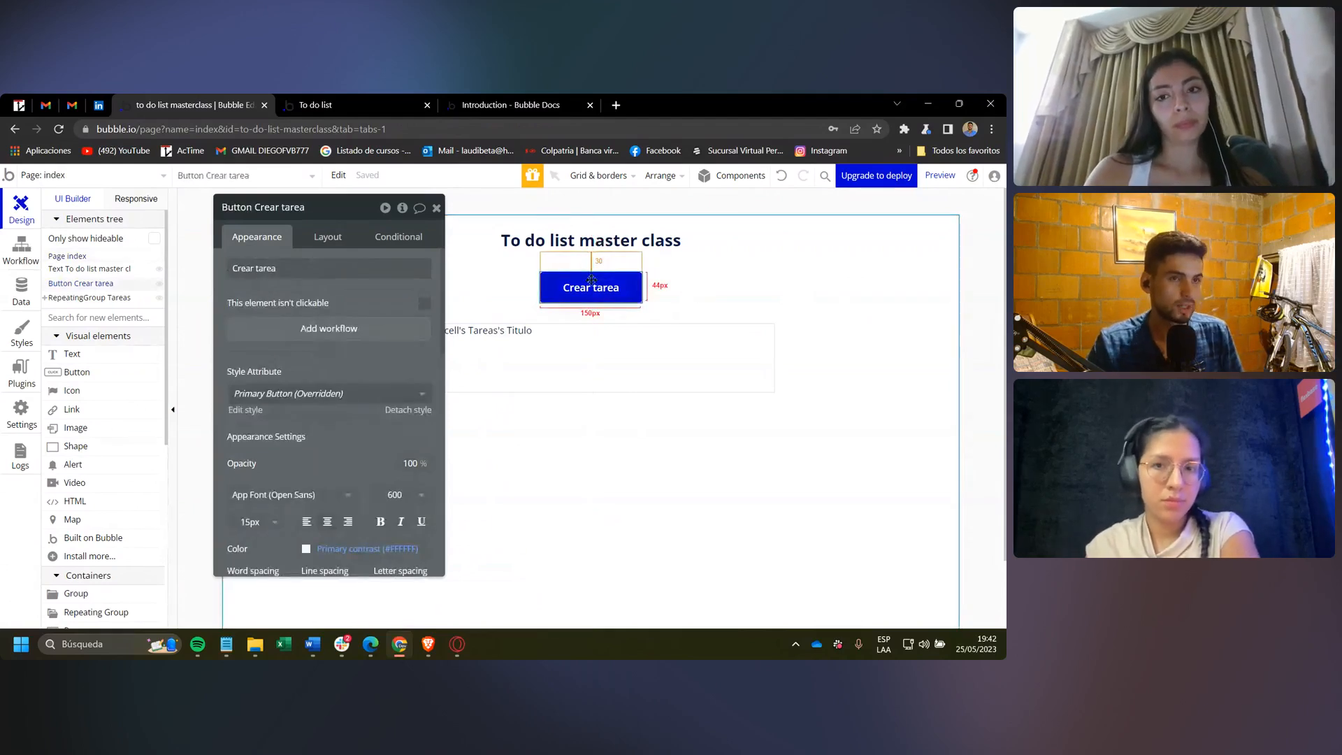
pyautogui.hotkey('ctrl', 'k')
pyautogui.click(21, 209)
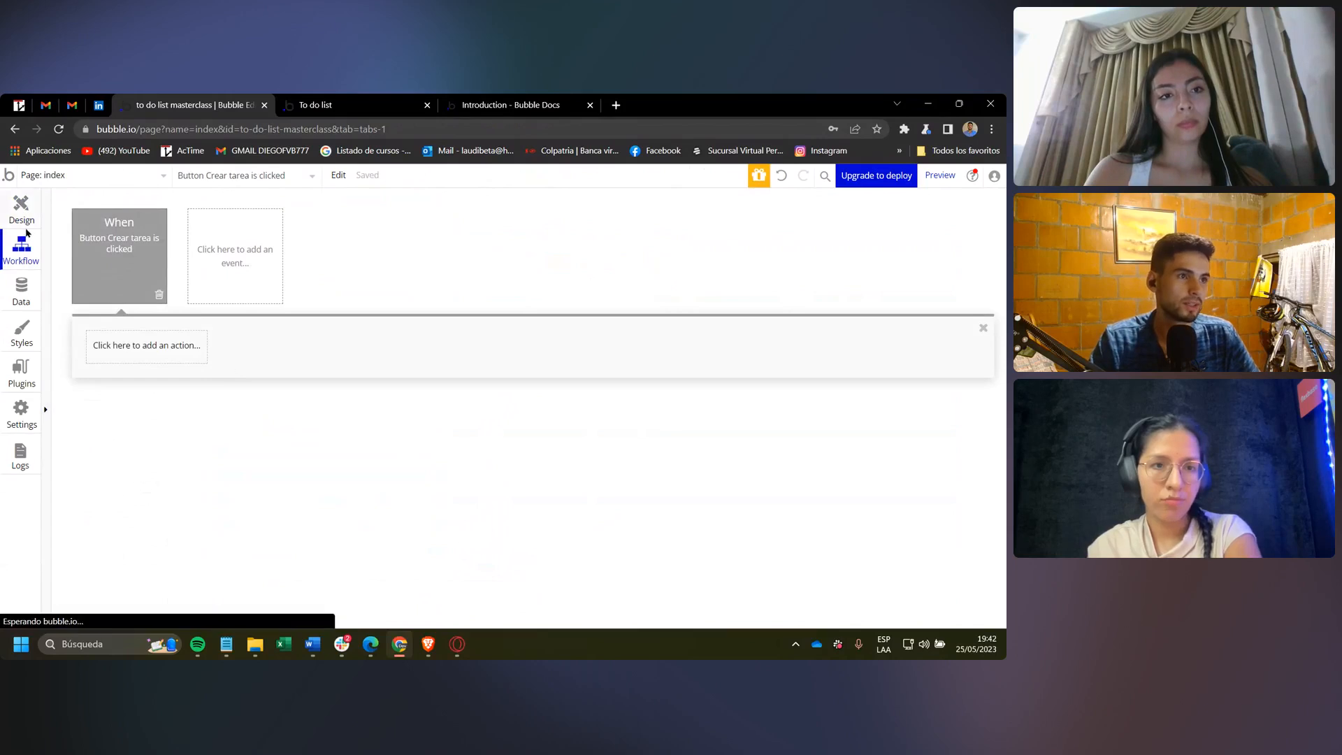
pyautogui.hotkey('ctrl', 'k')
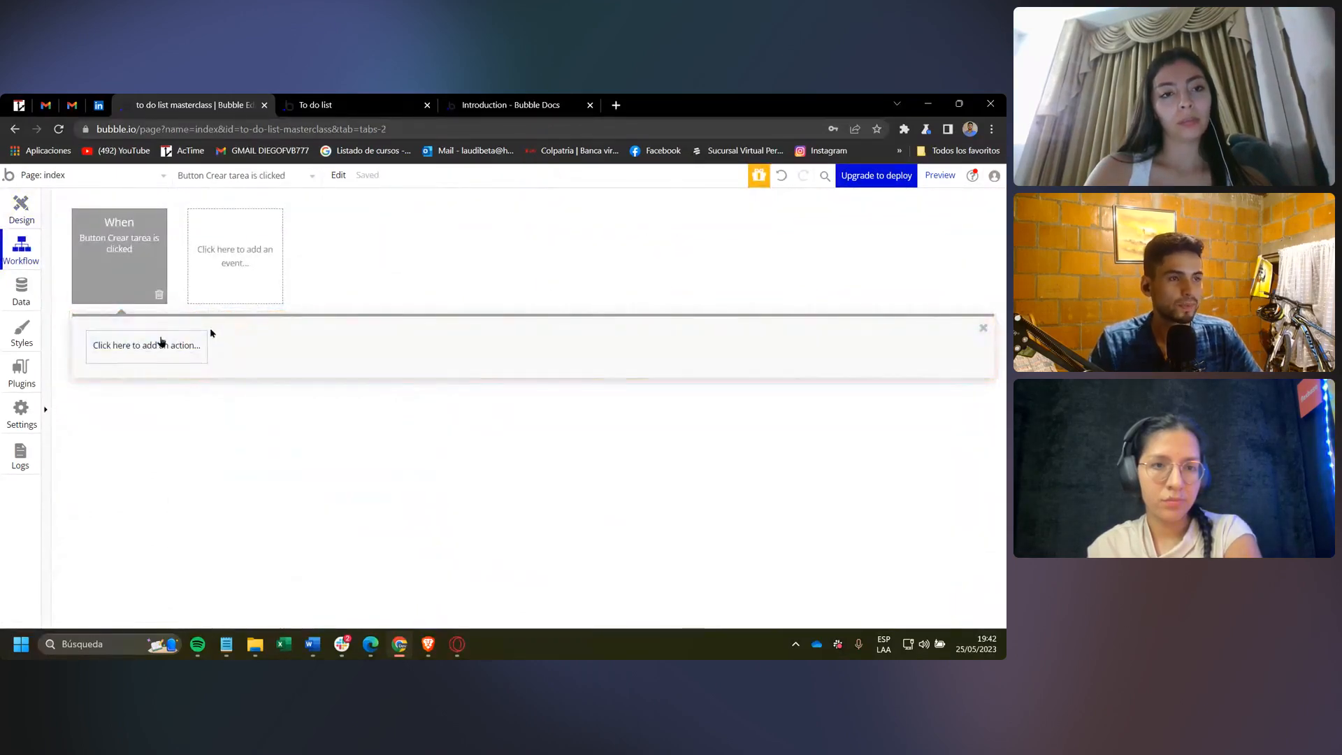
# Open the button's click event and review its element, color, folder and condition settings.
pyautogui.click(127, 275)
pyautogui.moveTo(282, 262); pyautogui.dragTo(379, 278)
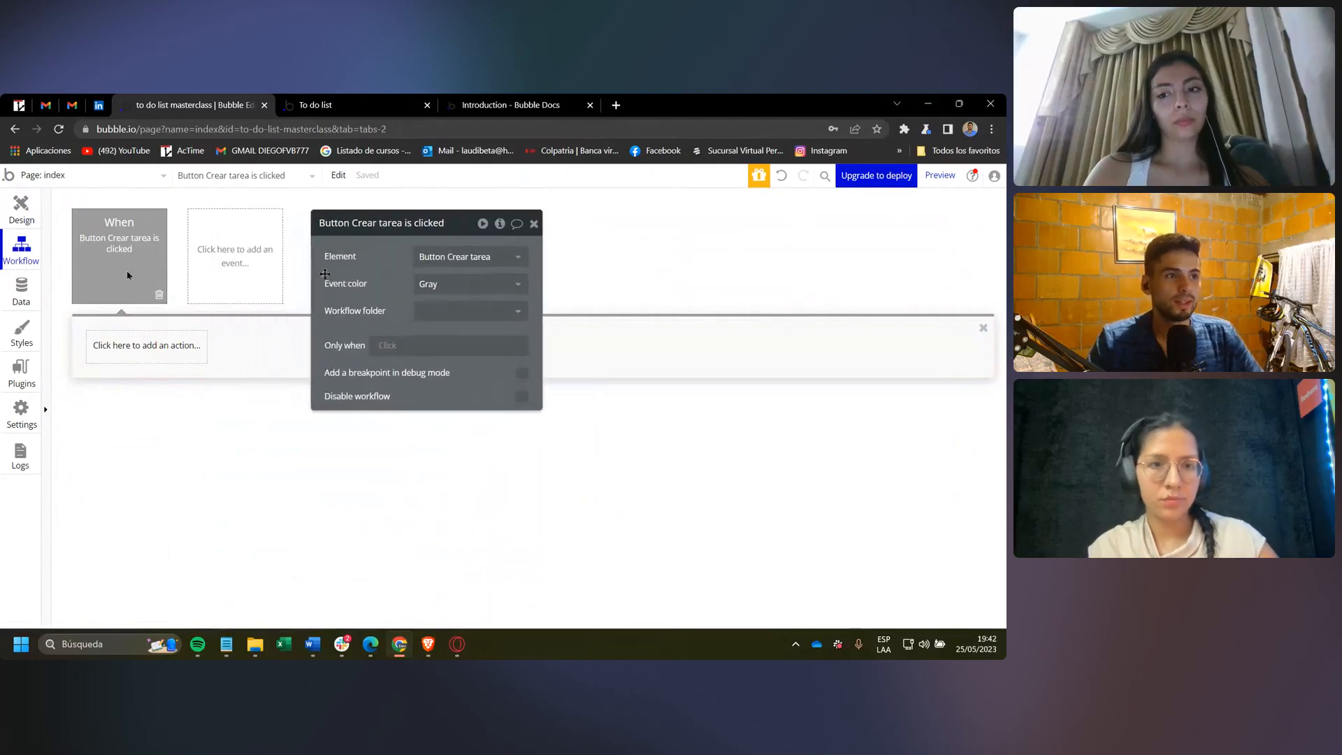
pyautogui.moveTo(102, 244)
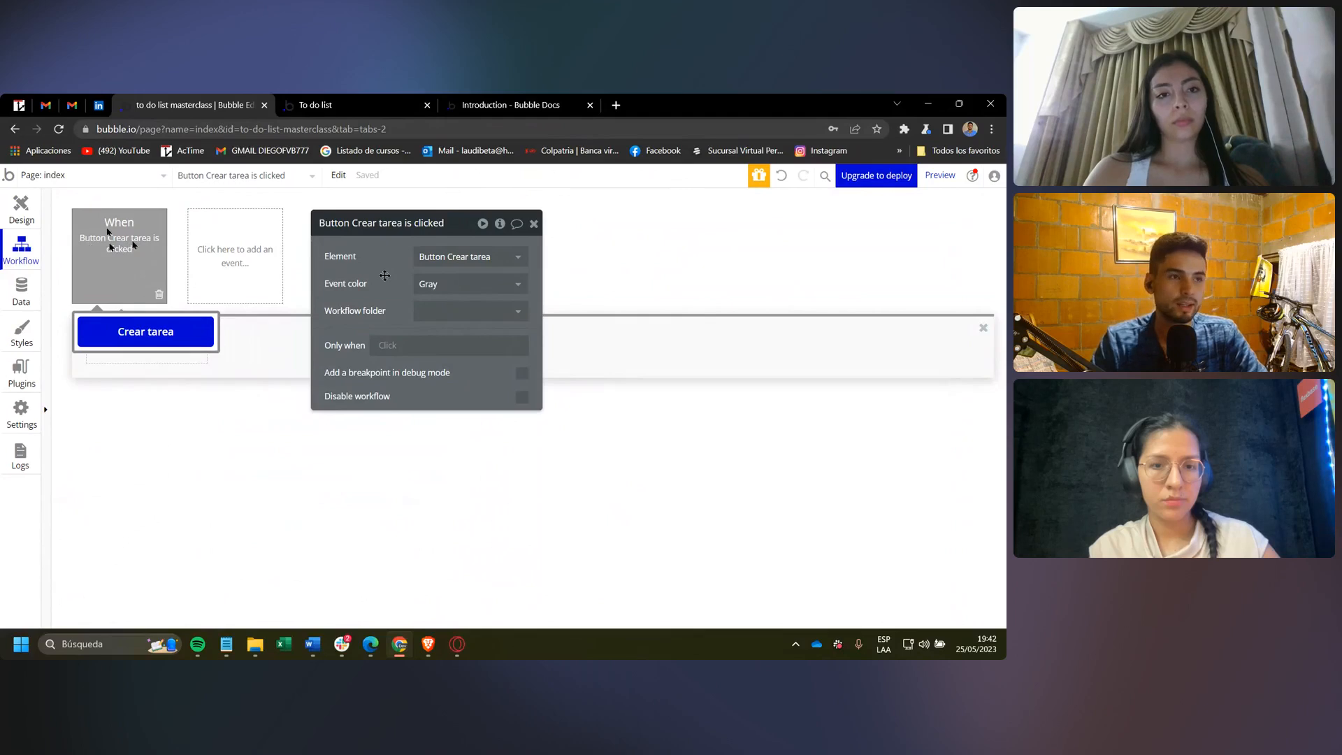
pyautogui.moveTo(432, 325); pyautogui.dragTo(469, 311)
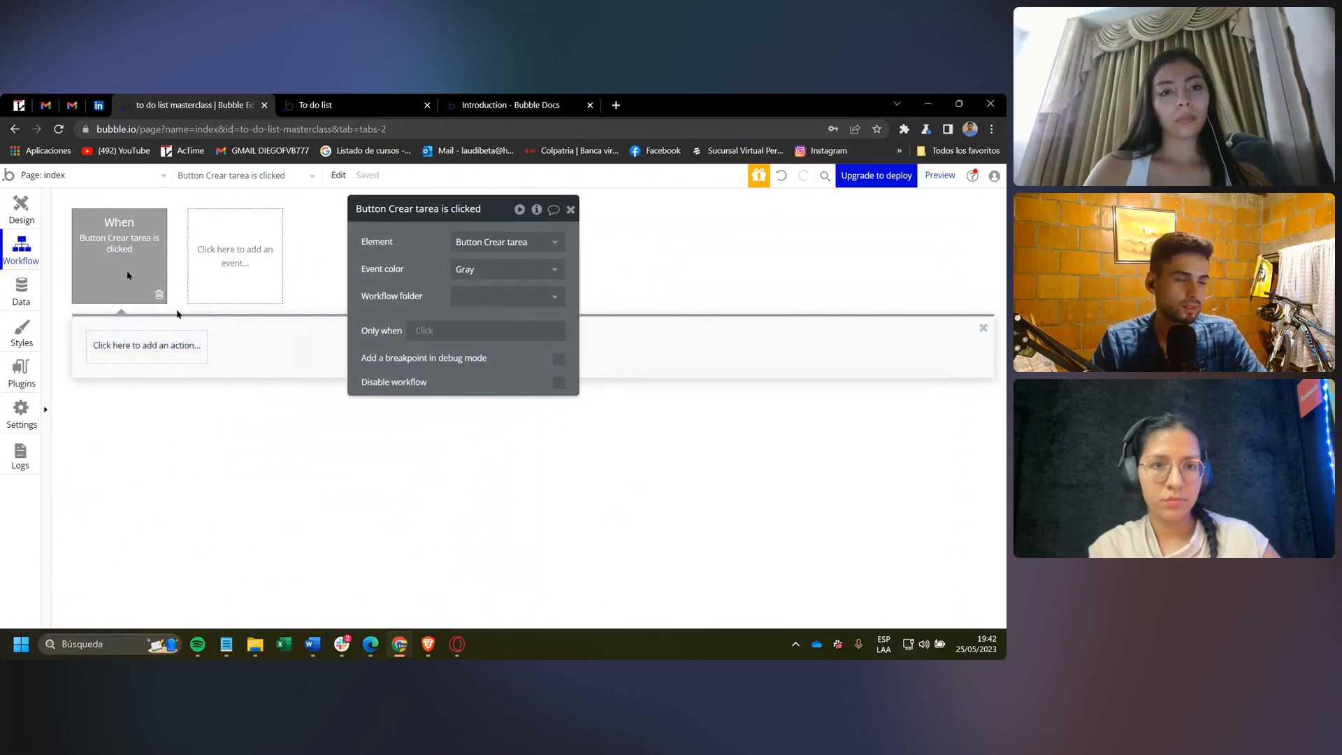
pyautogui.moveTo(423, 265); pyautogui.dragTo(427, 265)
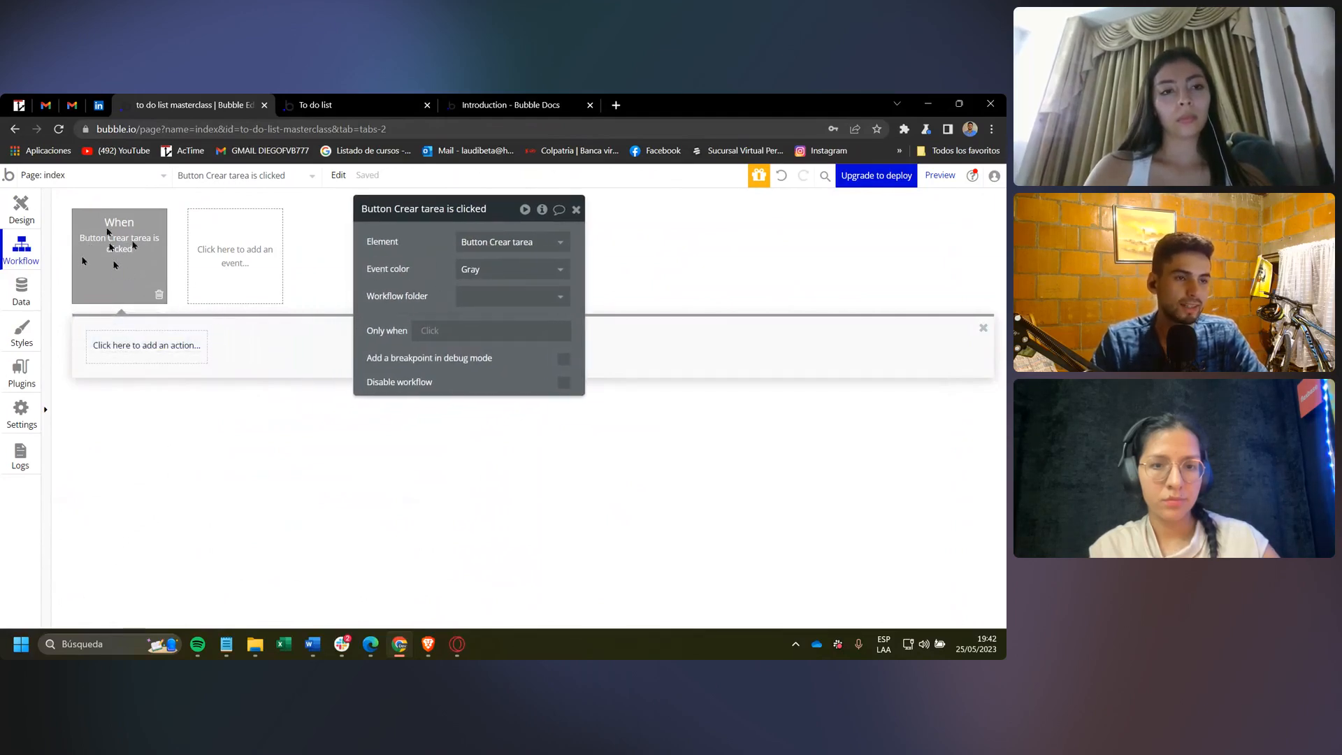
# Try the Only when conditions "Current User is logged in" and "is logged out" on the click event, clear them and close its properties.
pyautogui.click(426, 330)
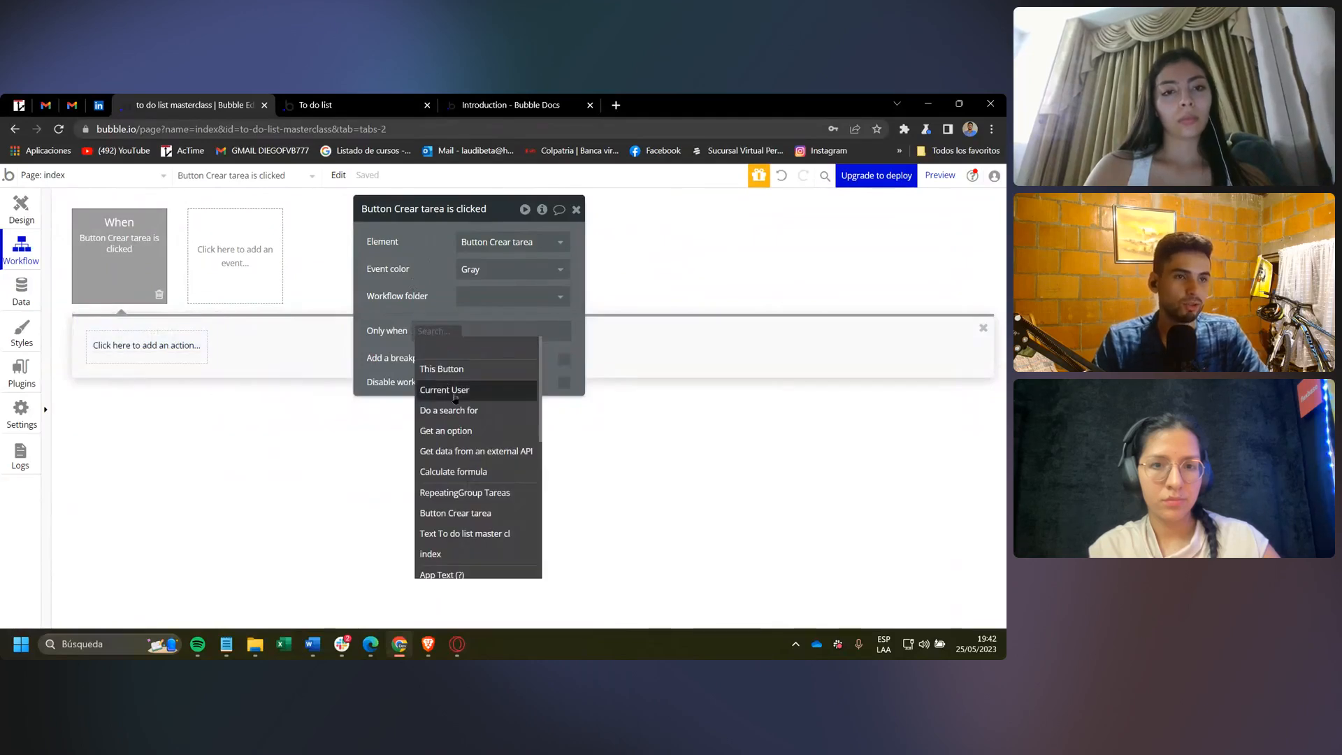
pyautogui.click(456, 391)
pyautogui.write('is')
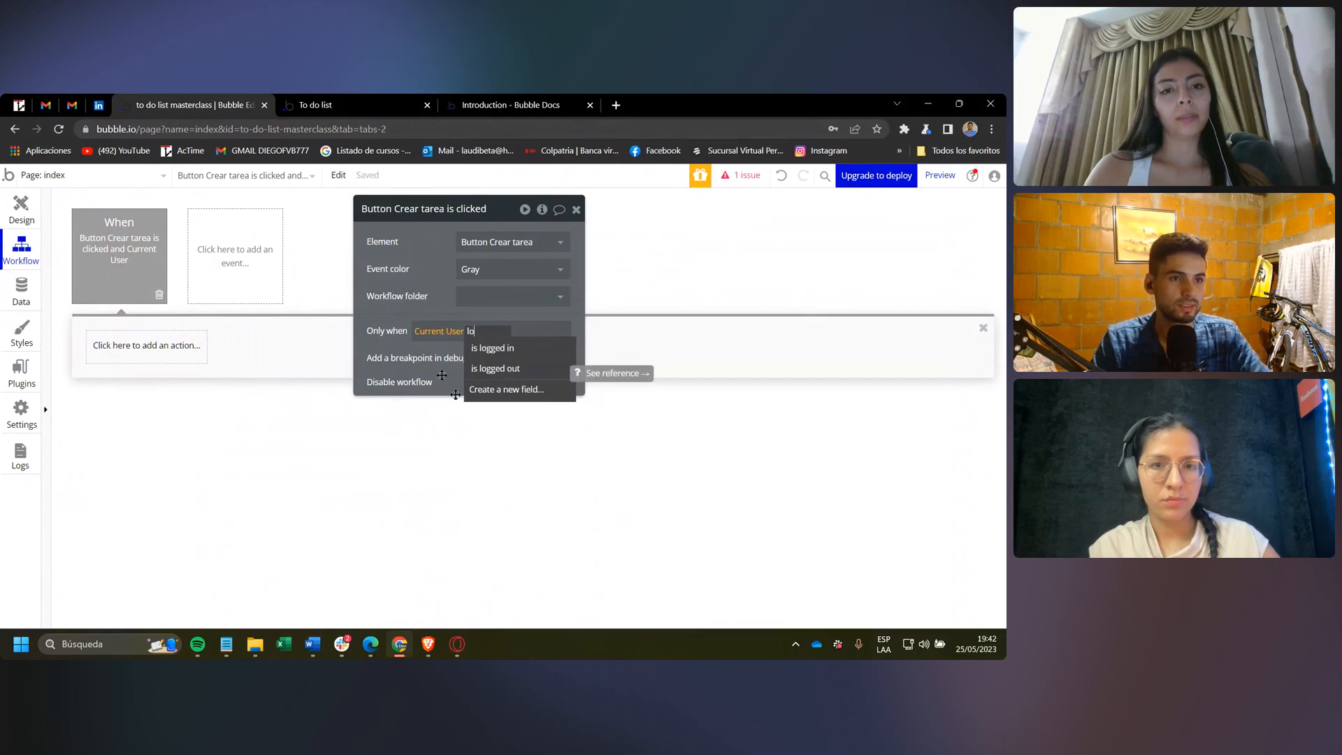
pyautogui.click(467, 348)
pyautogui.click(490, 331)
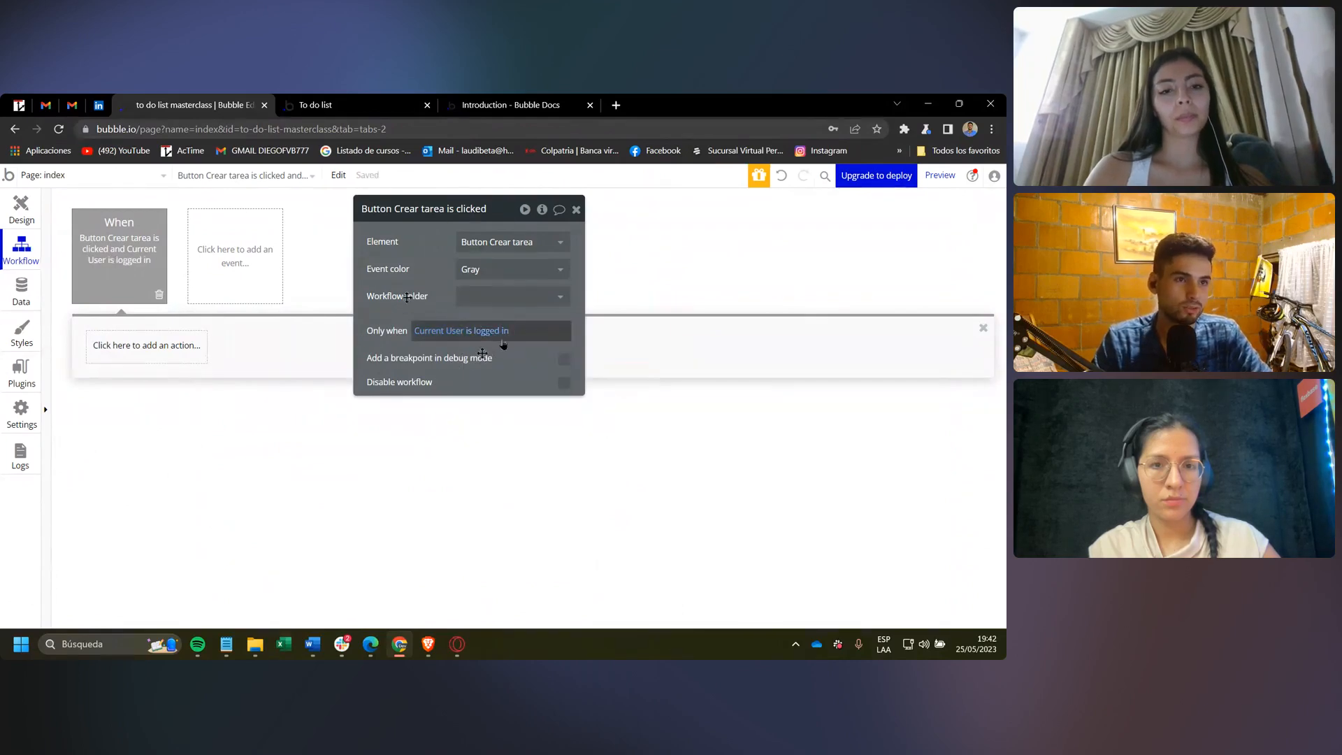
pyautogui.click(493, 410)
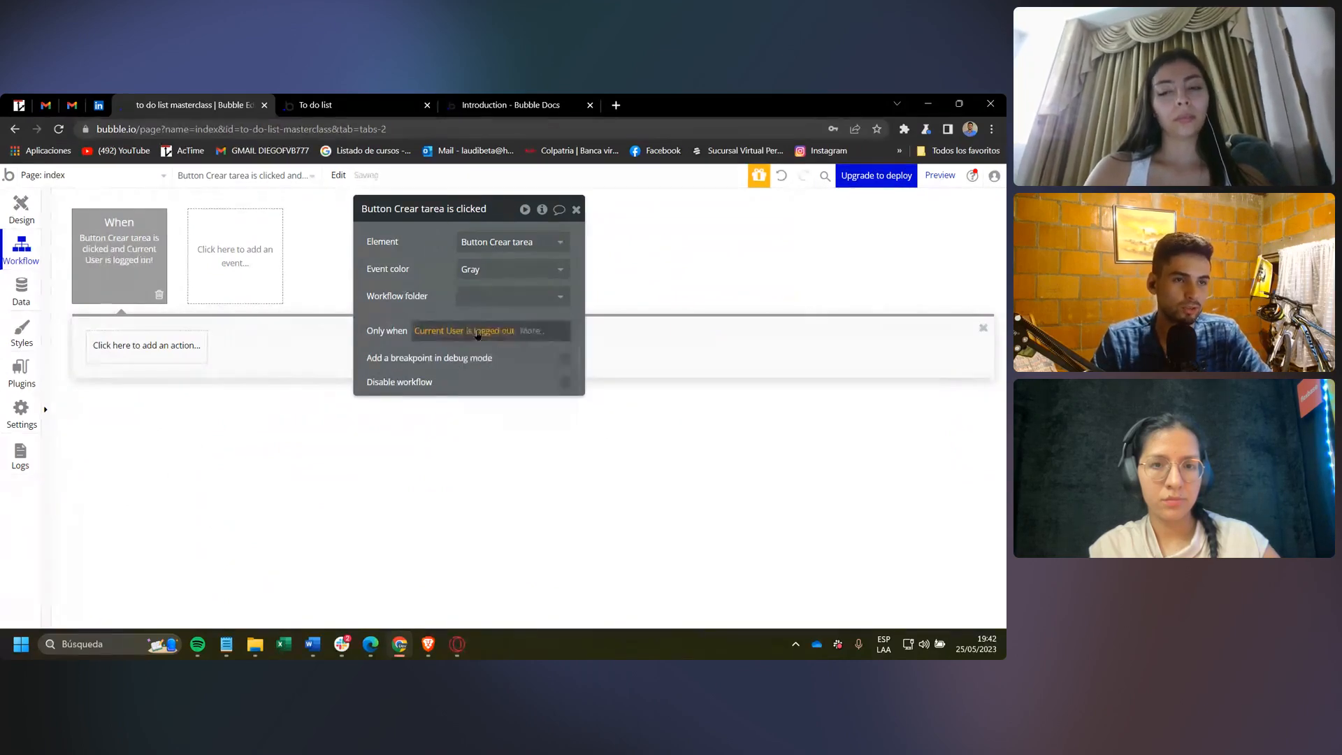
pyautogui.click(478, 333)
pyautogui.click(449, 332)
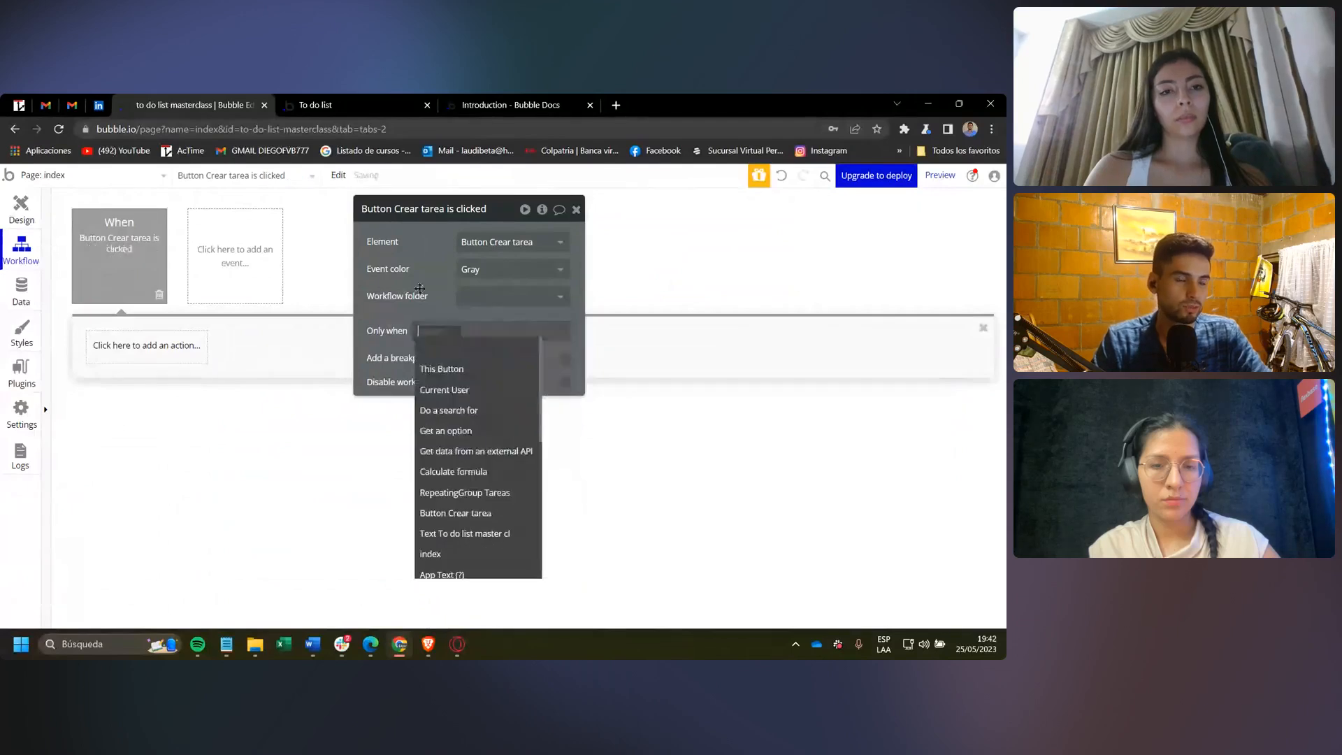
pyautogui.moveTo(422, 287); pyautogui.dragTo(423, 325)
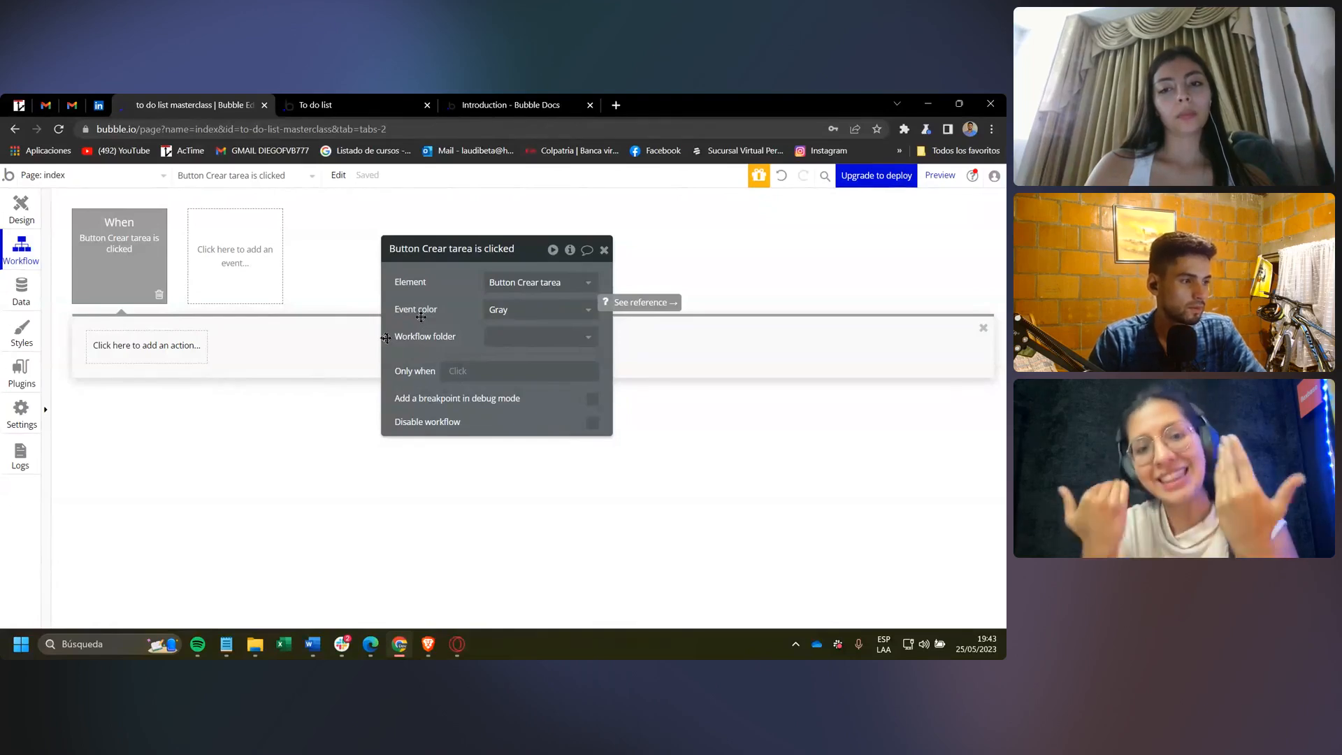
pyautogui.moveTo(540, 246); pyautogui.dragTo(566, 245)
pyautogui.click(630, 249)
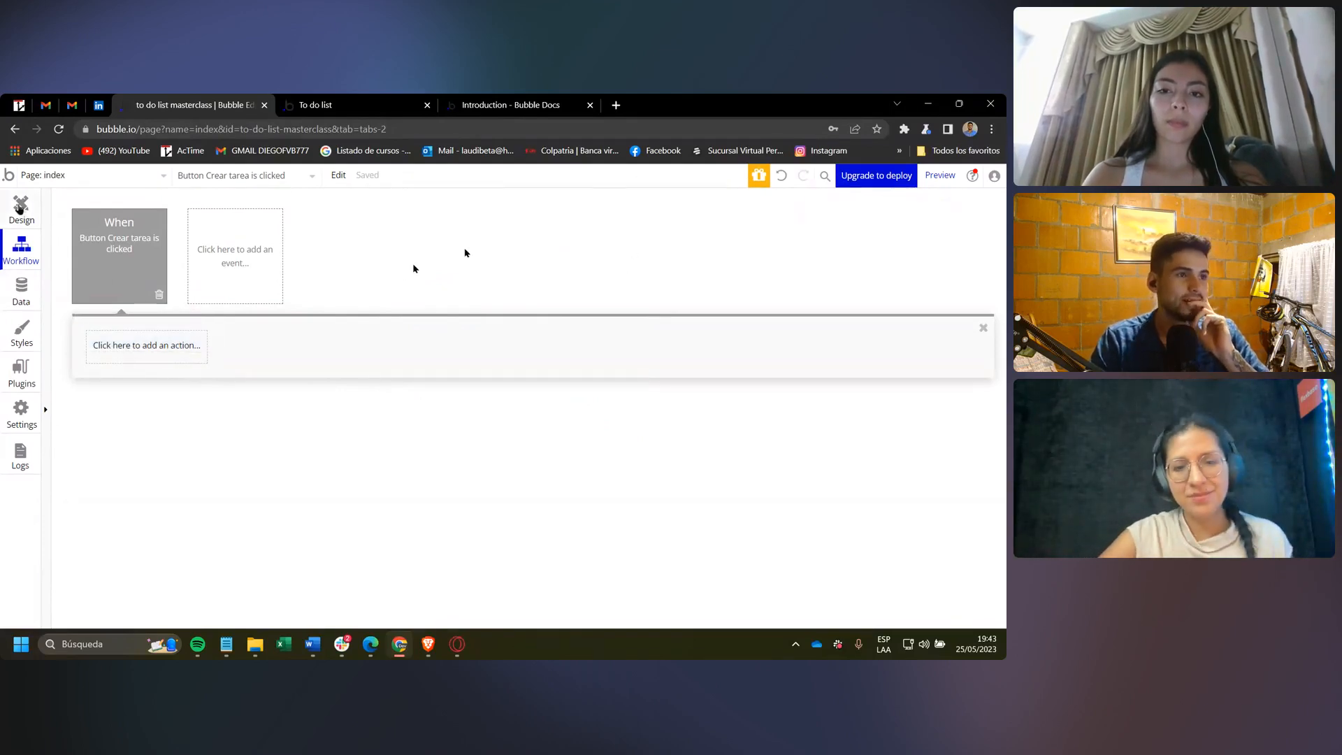
# Return to the page design and change the "Crear tarea" button's text to "Nueva tarea".
pyautogui.click(21, 208)
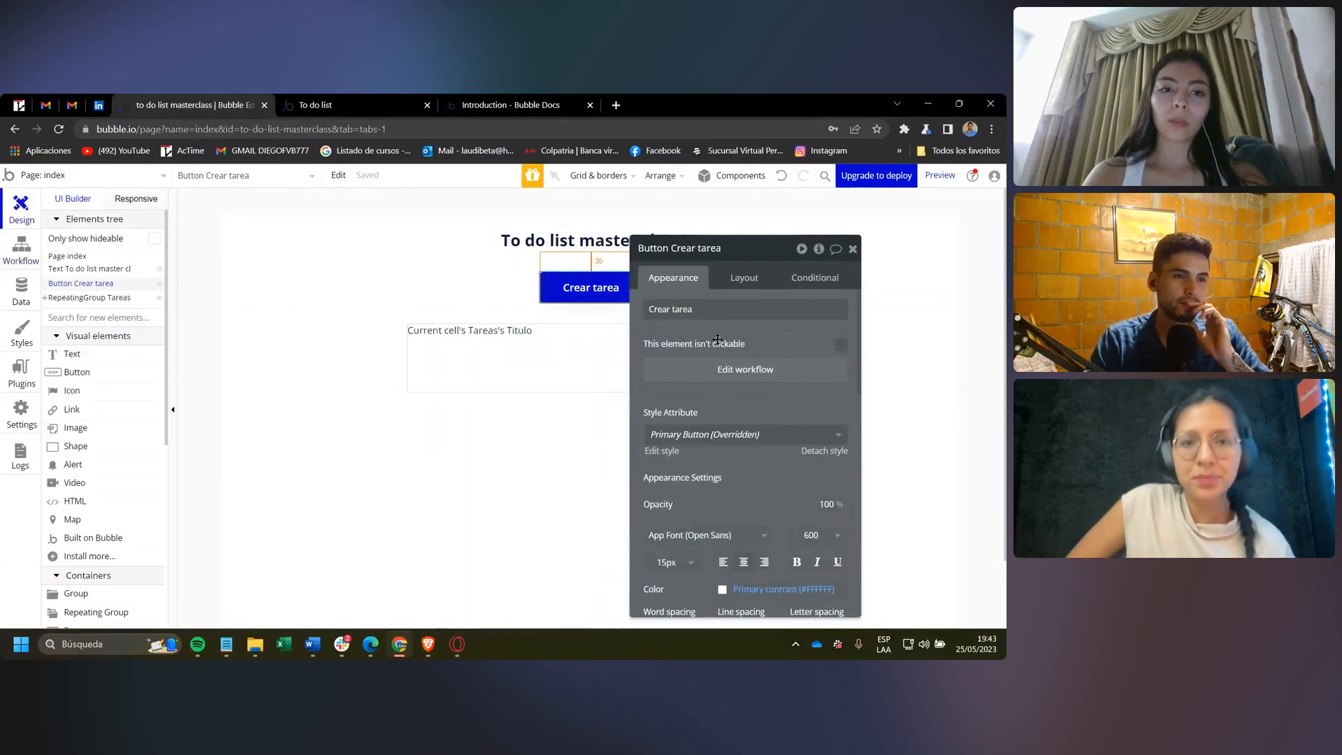
pyautogui.moveTo(718, 337); pyautogui.dragTo(288, 330)
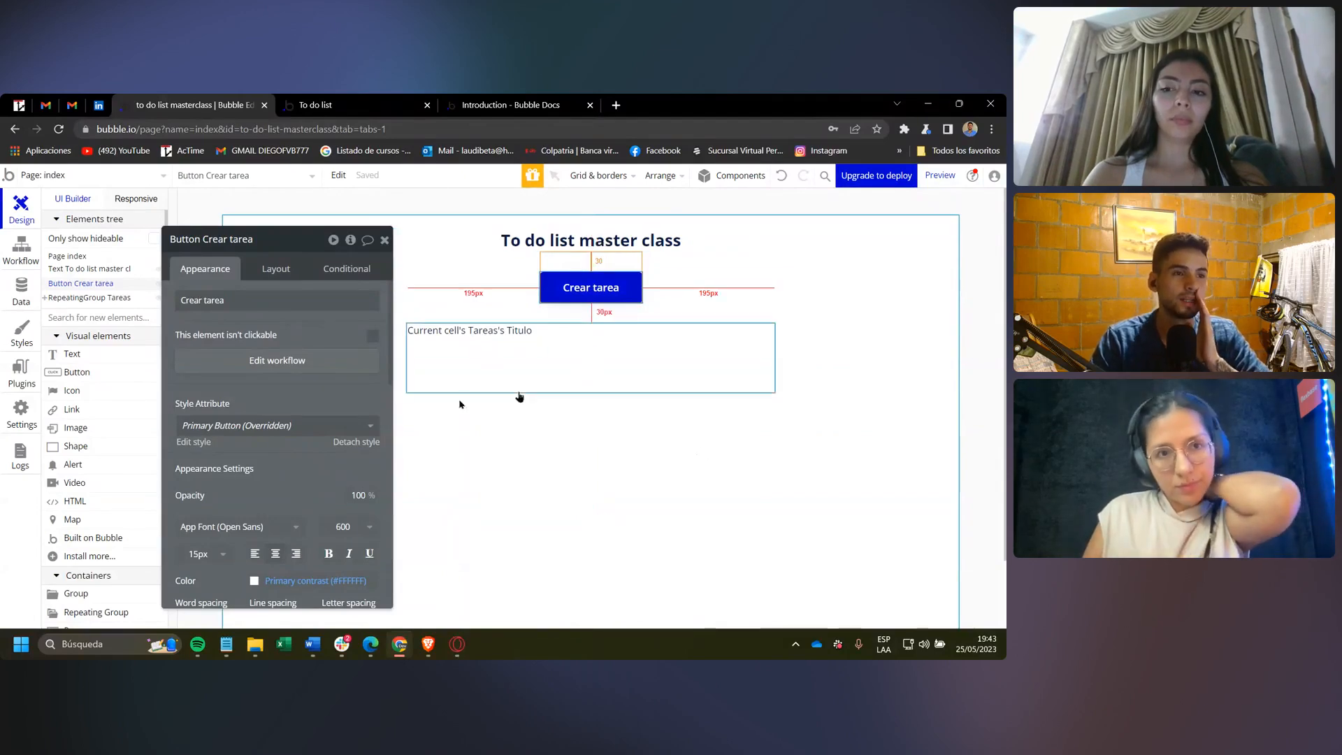
pyautogui.moveTo(302, 240); pyautogui.dragTo(367, 251)
pyautogui.click(450, 250)
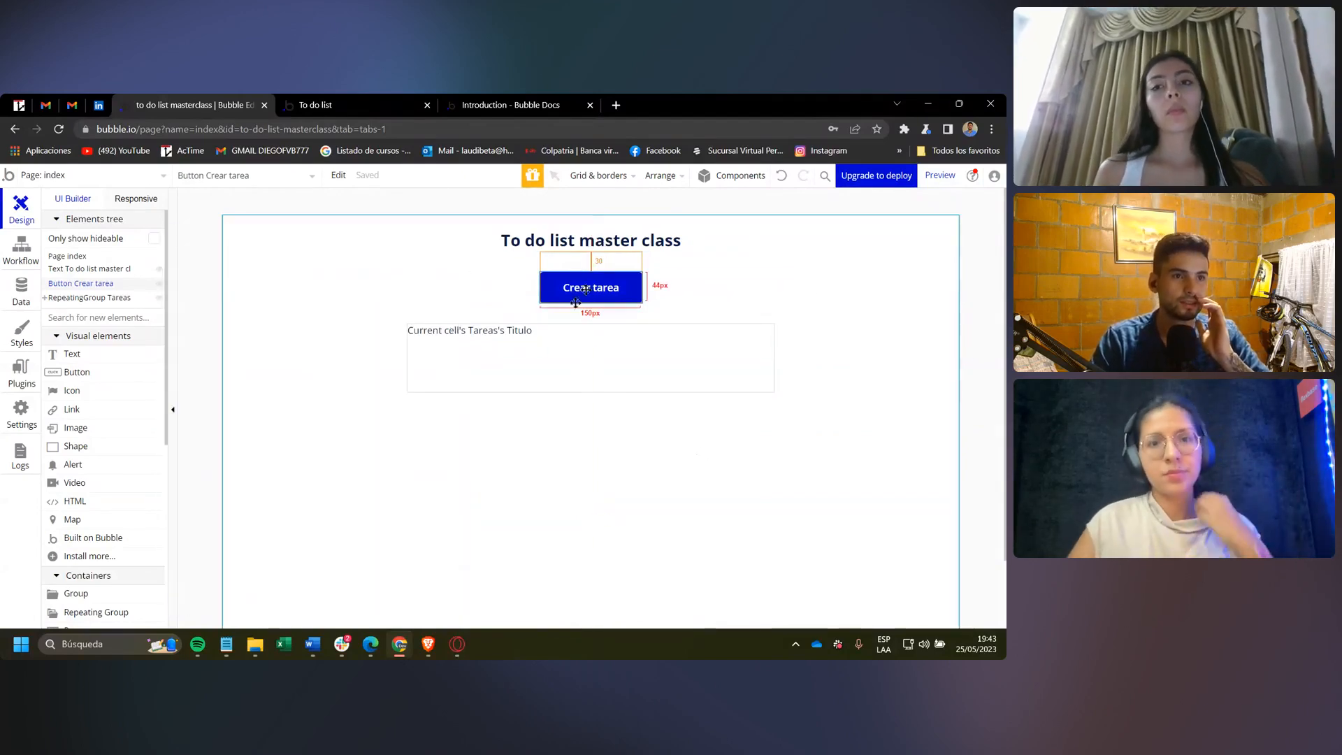
pyautogui.doubleClick(575, 301)
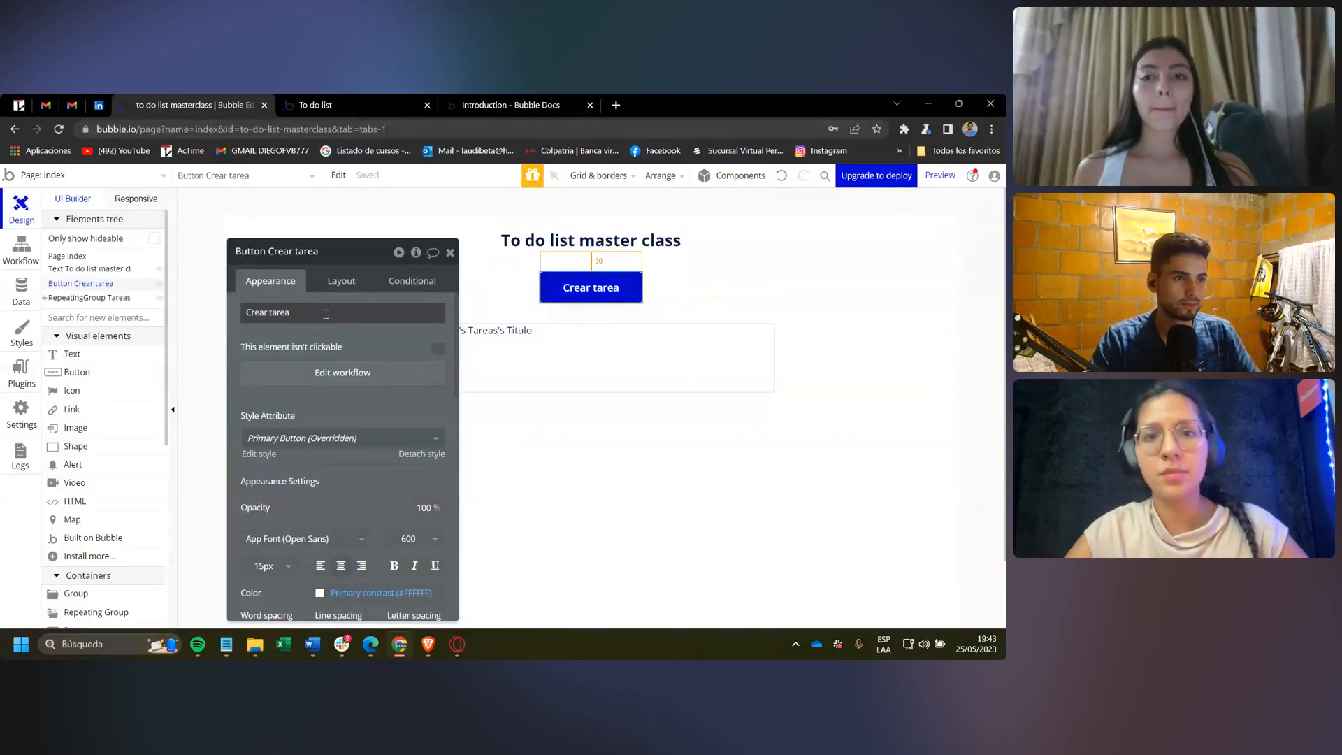
pyautogui.tripleClick(326, 314)
pyautogui.write('Nuuerva')
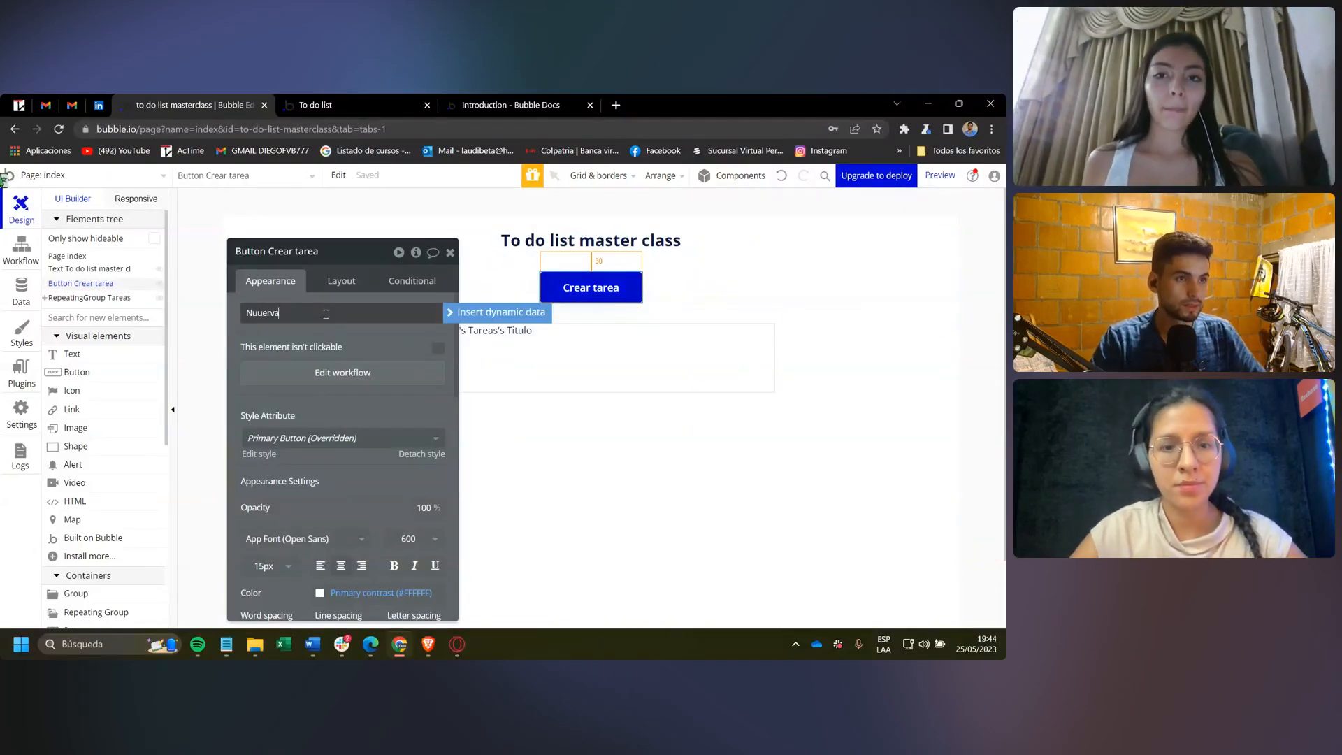
pyautogui.press('BackSpace')
pyautogui.press('BackSpace')
pyautogui.press('BackSpace')
pyautogui.press('BackSpace')
pyautogui.press('BackSpace')
pyautogui.write('ev atare')
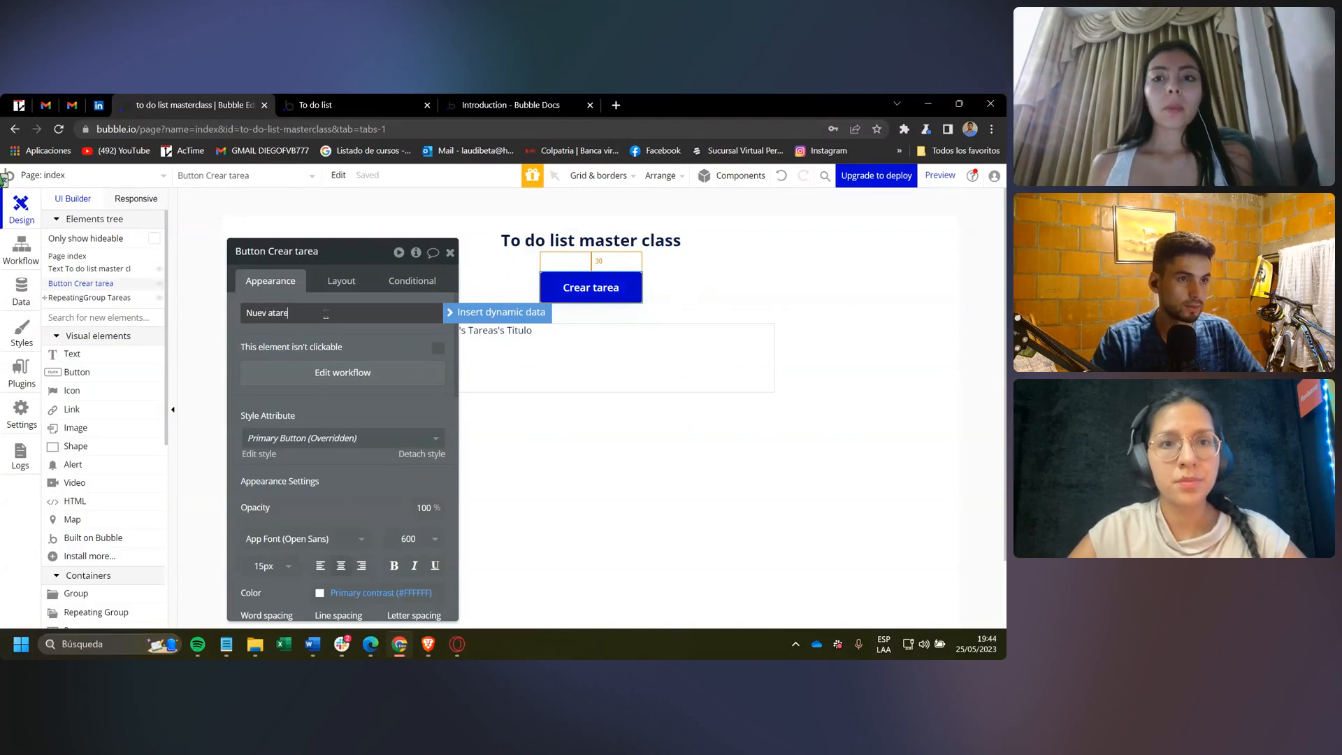
pyautogui.press('BackSpace')
pyautogui.press('BackSpace')
pyautogui.press('BackSpace')
pyautogui.press('BackSpace')
pyautogui.press('BackSpace')
pyautogui.press('BackSpace')
pyautogui.write('a tar')
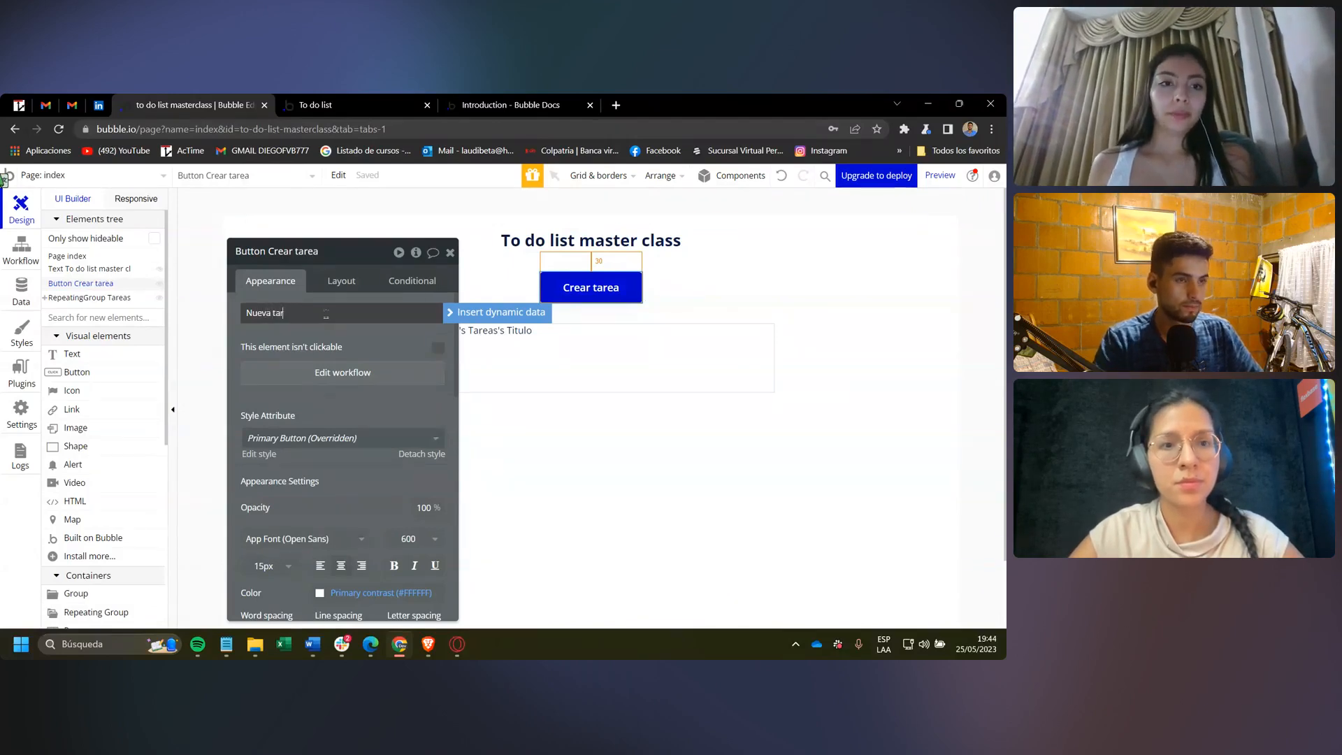
pyautogui.write('ea')
pyautogui.click(367, 340)
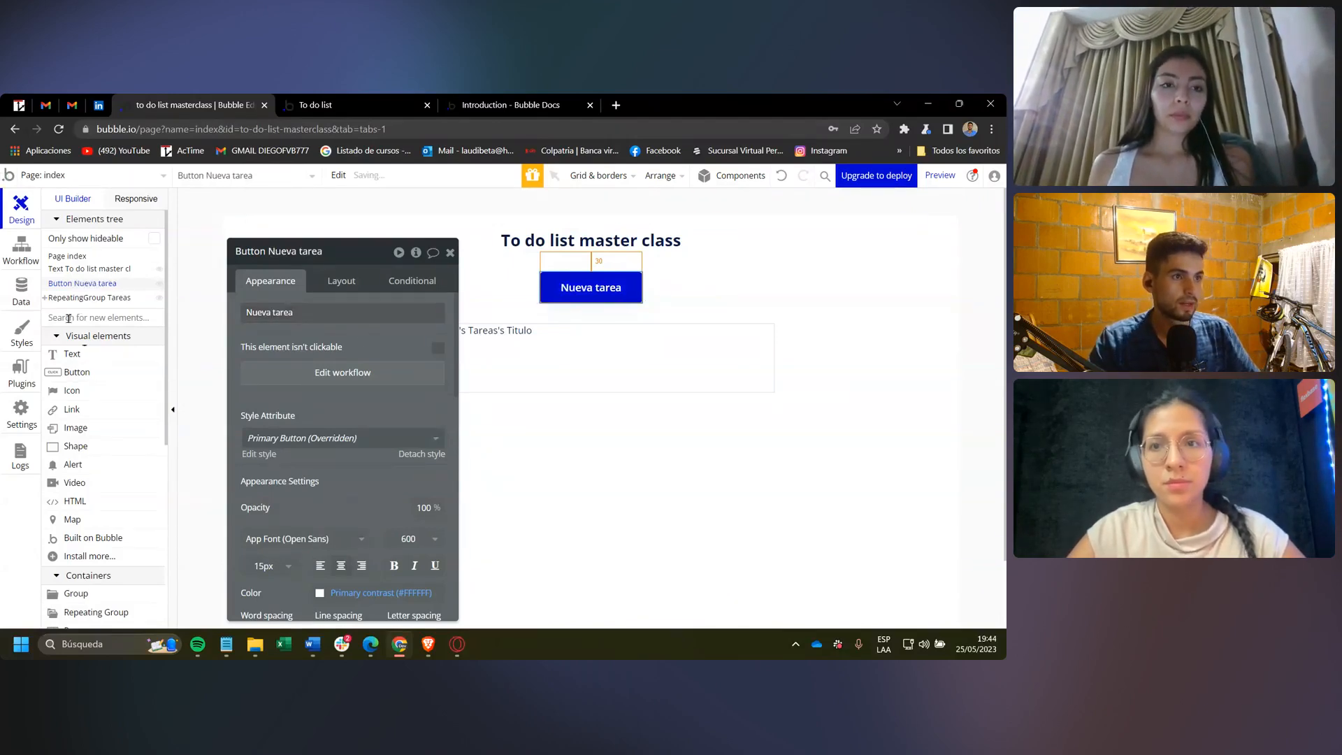
pyautogui.write('pop')
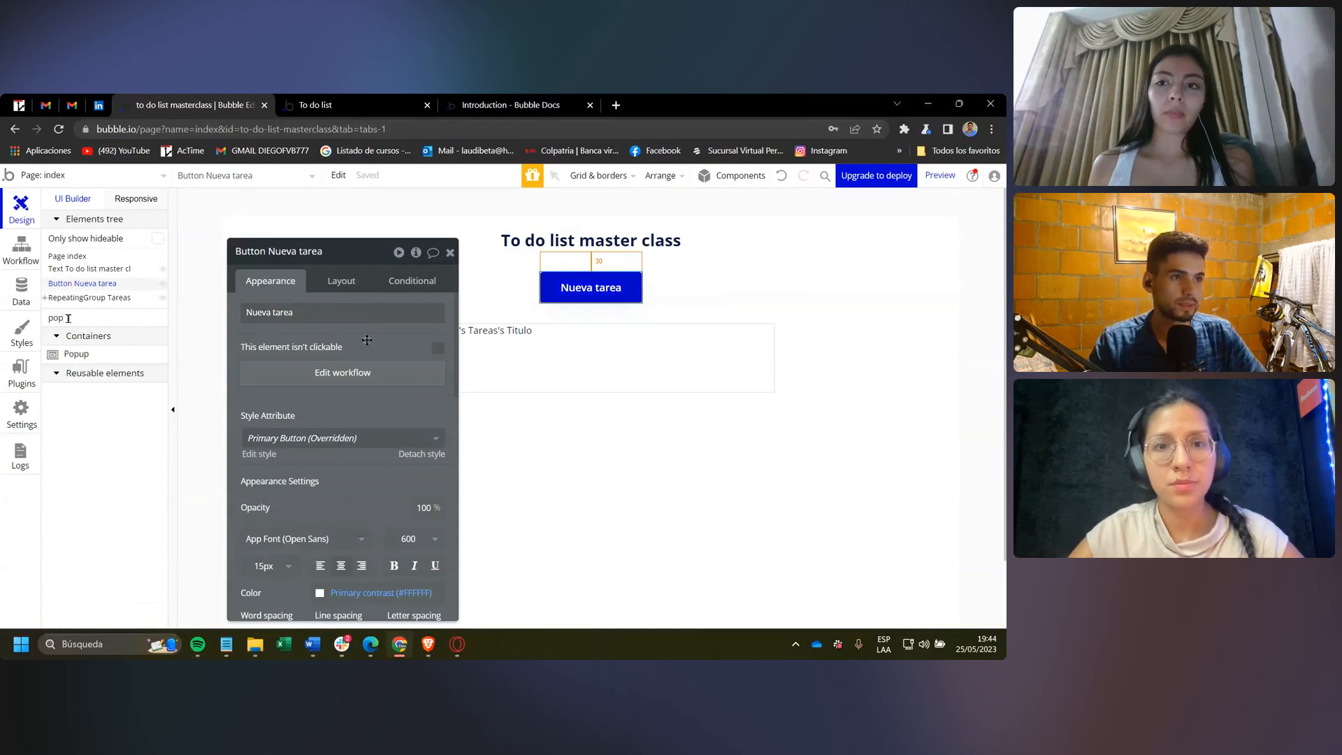
pyautogui.click(78, 354)
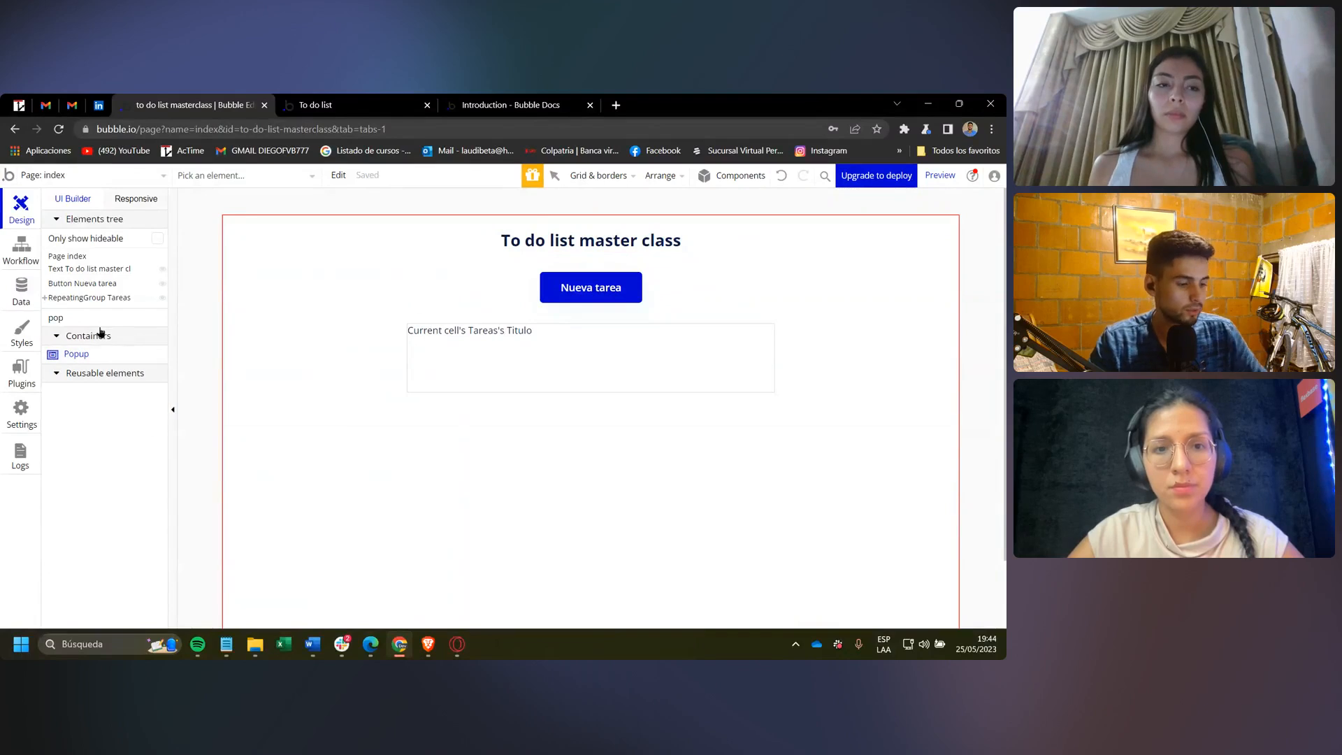
pyautogui.click(82, 364)
pyautogui.scroll(-5, 109, 392)
pyautogui.scroll(5, 118, 529)
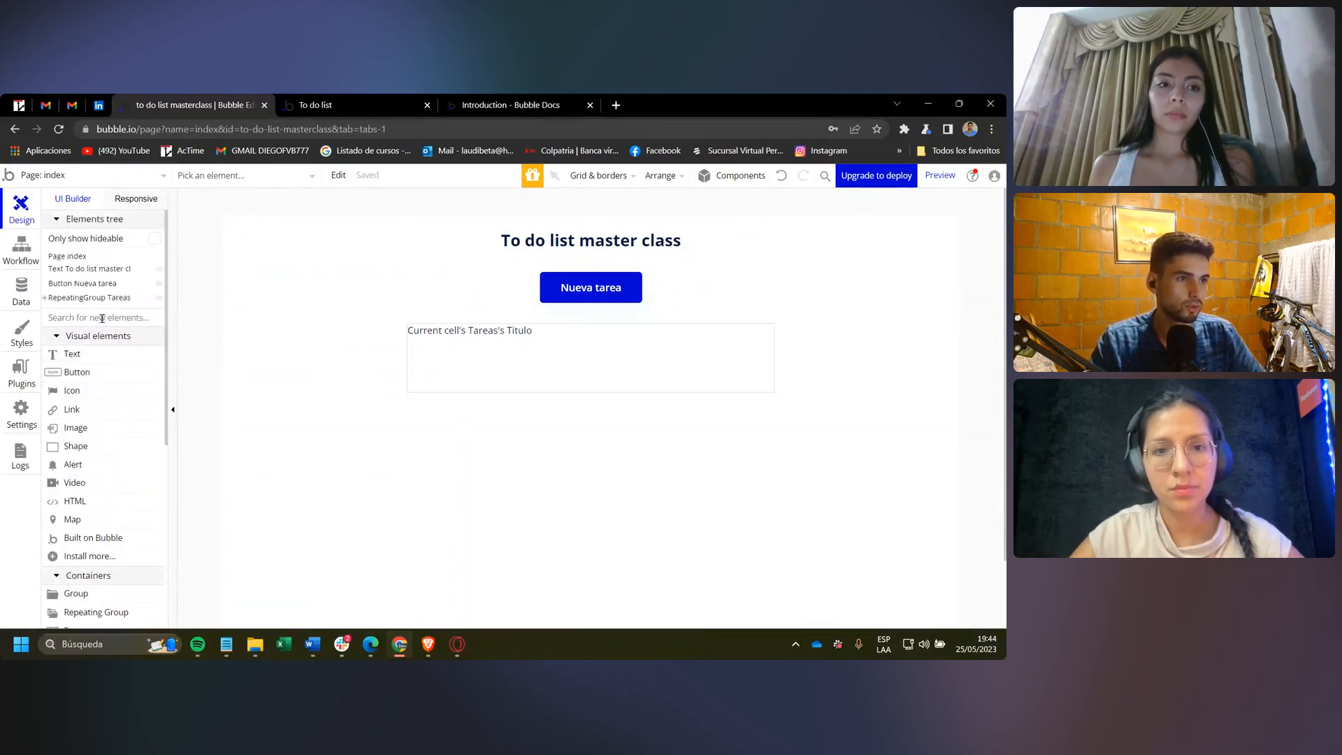
# Find the Popup container element, place it on the index page and open its properties.
pyautogui.click(86, 319)
pyautogui.write('pop')
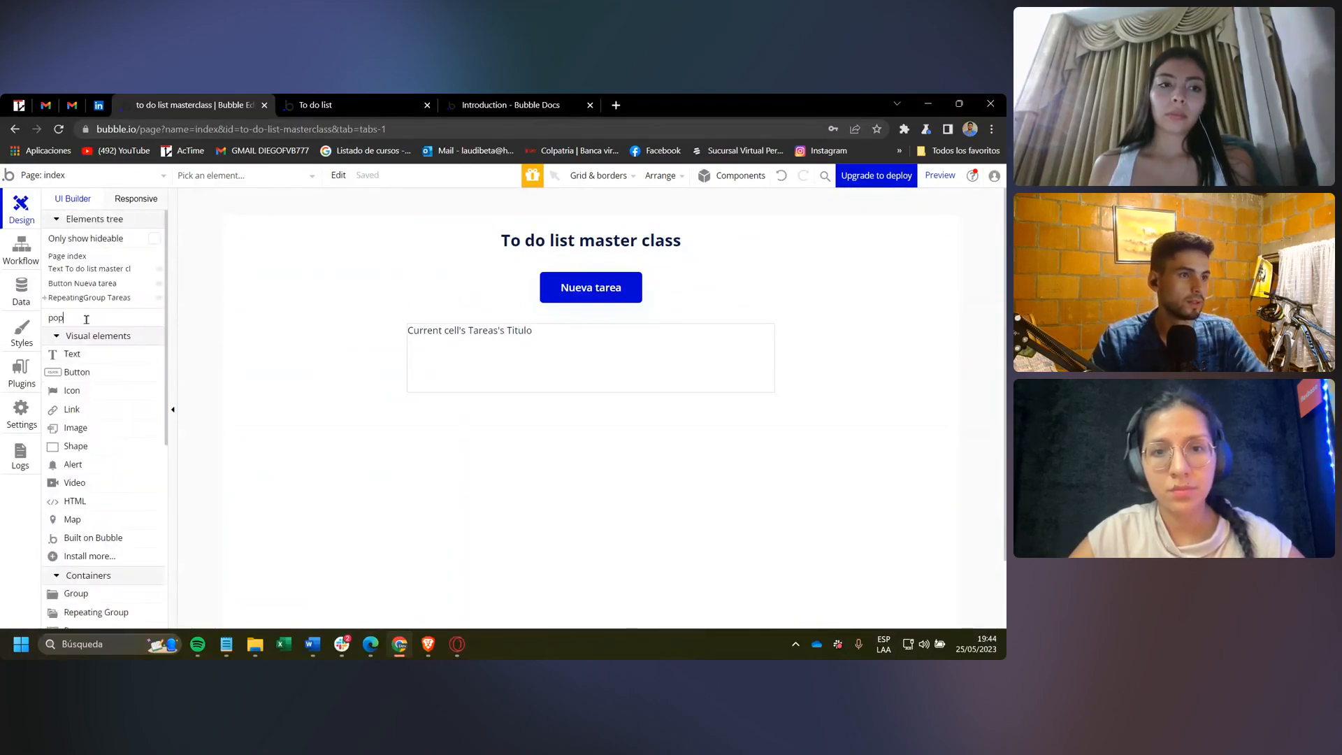
pyautogui.click(130, 354)
pyautogui.click(425, 272)
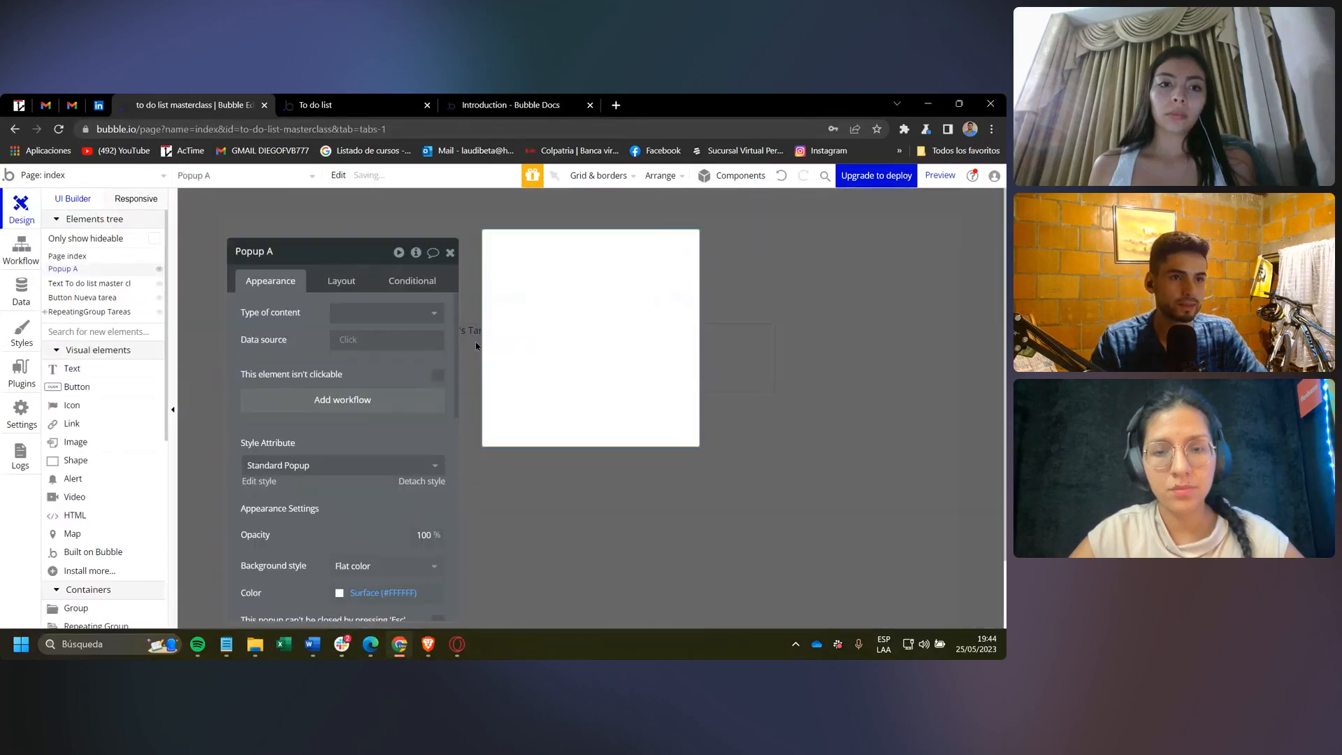
pyautogui.doubleClick(608, 278)
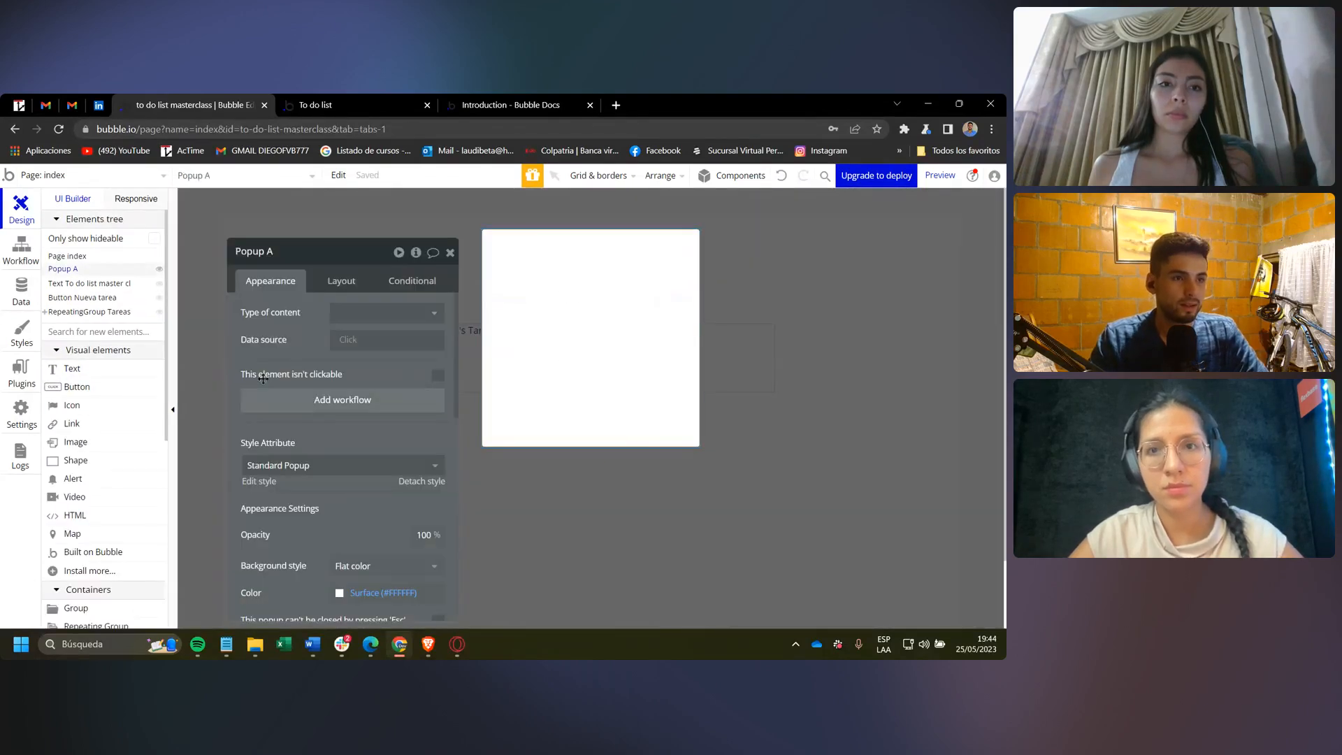
# Set the popup's container layout to Column.
pyautogui.scroll(-5, 249, 372)
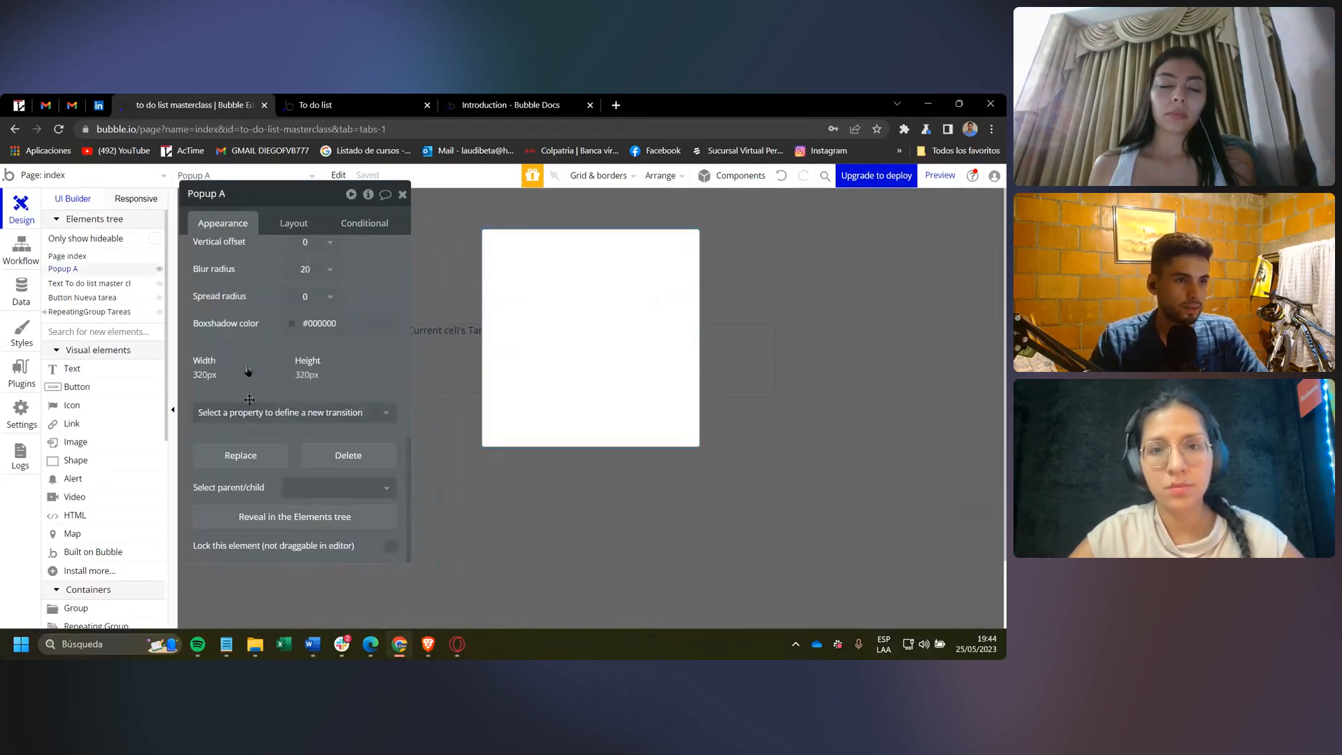
pyautogui.click(290, 223)
pyautogui.click(336, 255)
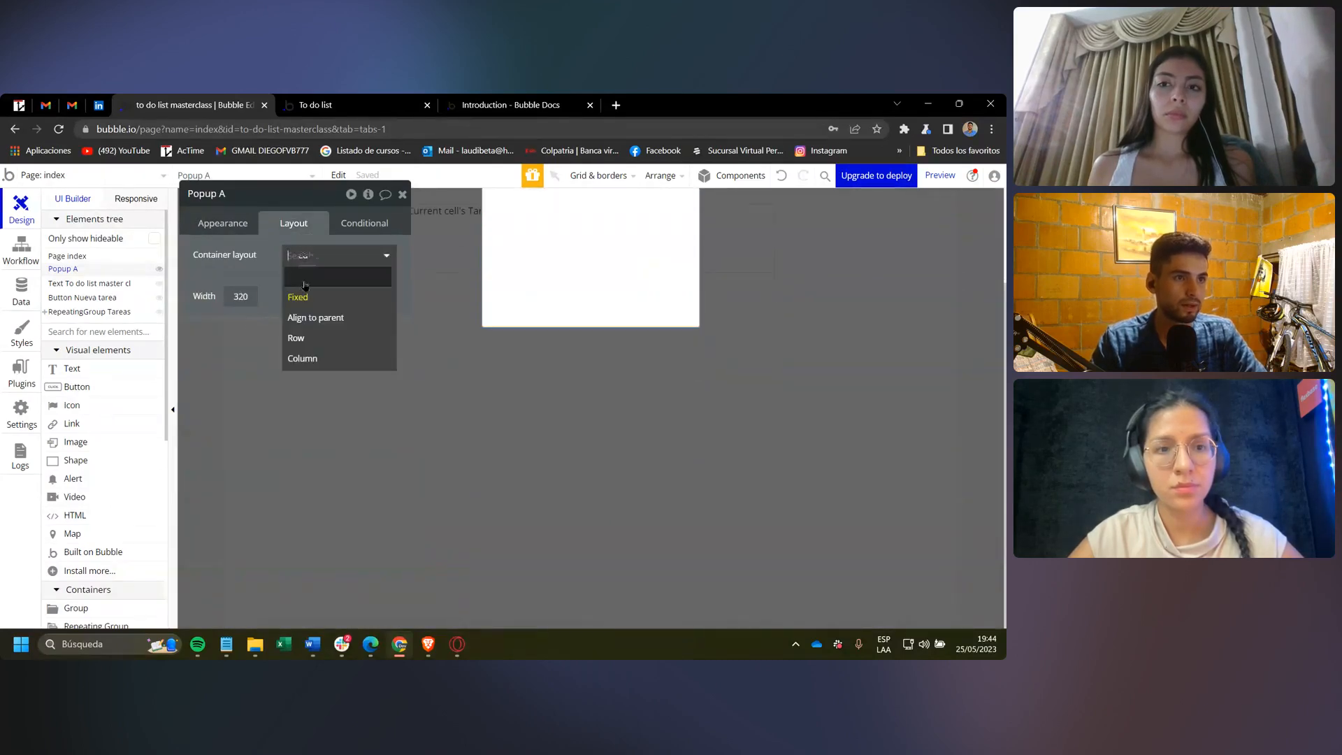
pyautogui.click(296, 359)
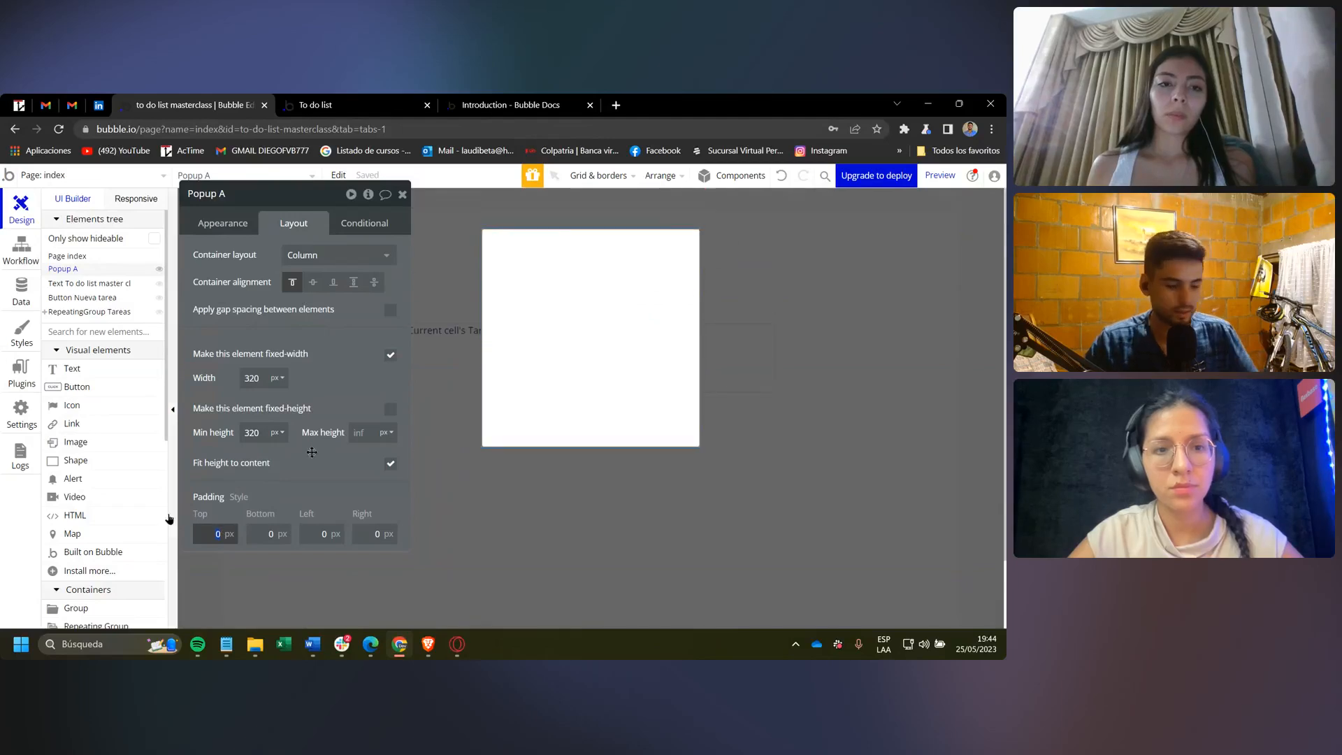
# Set the popup's top, bottom, left and right padding to 20 px each.
pyautogui.write('20')
pyautogui.press('Tab')
pyautogui.write('20')
pyautogui.press('Tab')
pyautogui.write('20')
pyautogui.press('Tab')
pyautogui.write('20')
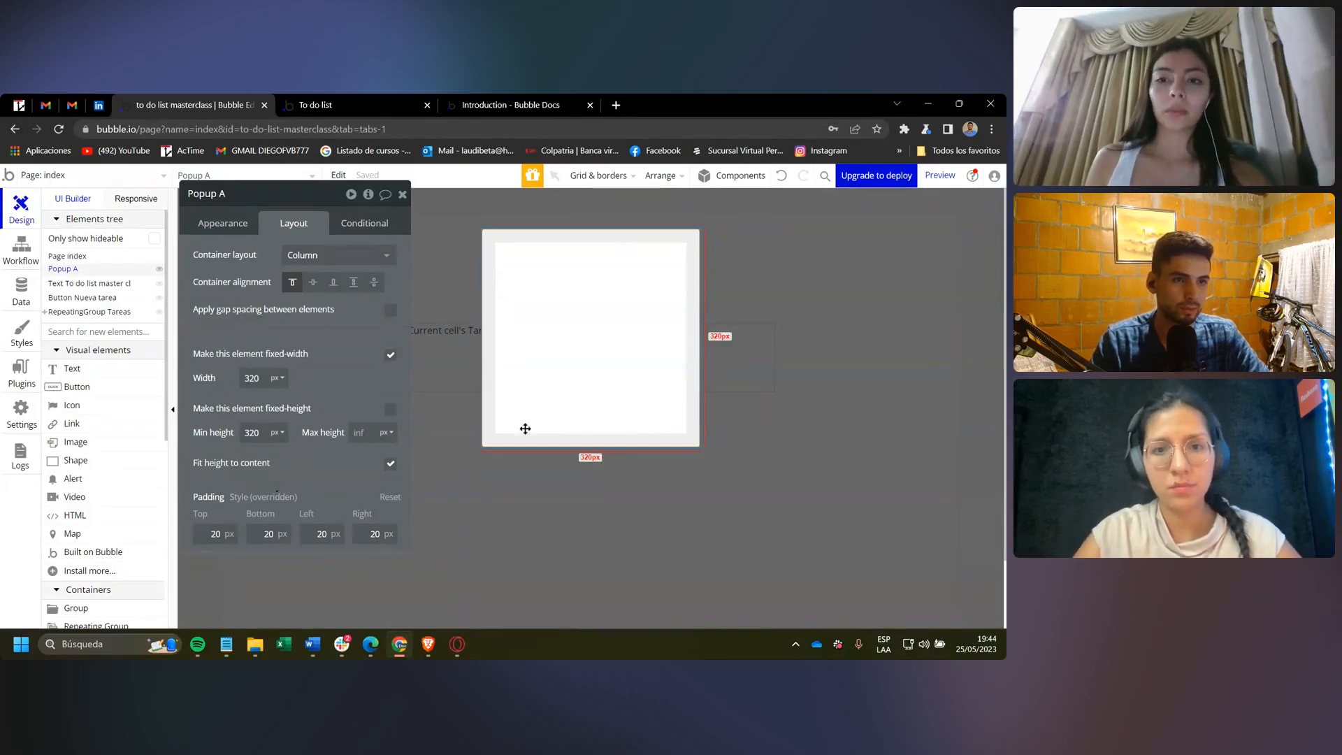
# Add a text element without fixed width to the popup and set its content to "Nueva tarea".
pyautogui.moveTo(280, 194); pyautogui.dragTo(301, 204)
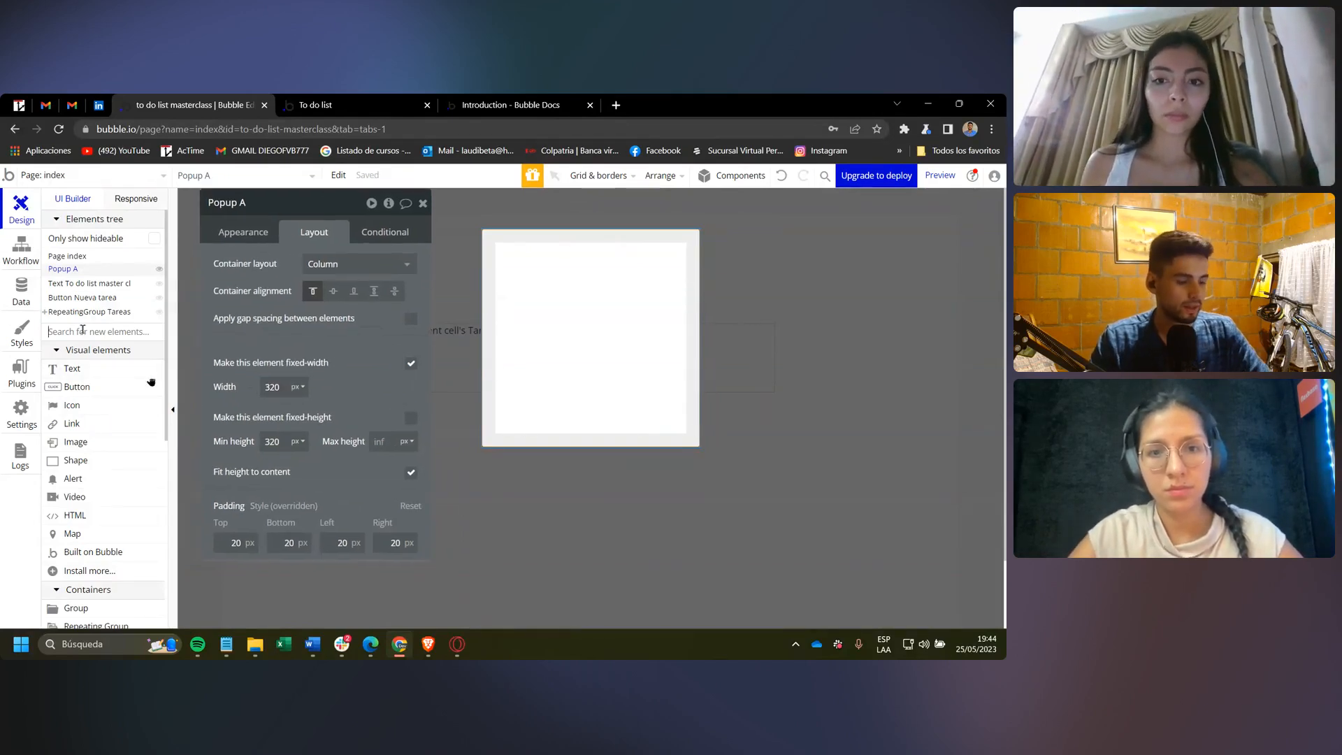
pyautogui.moveTo(151, 382); pyautogui.dragTo(602, 285)
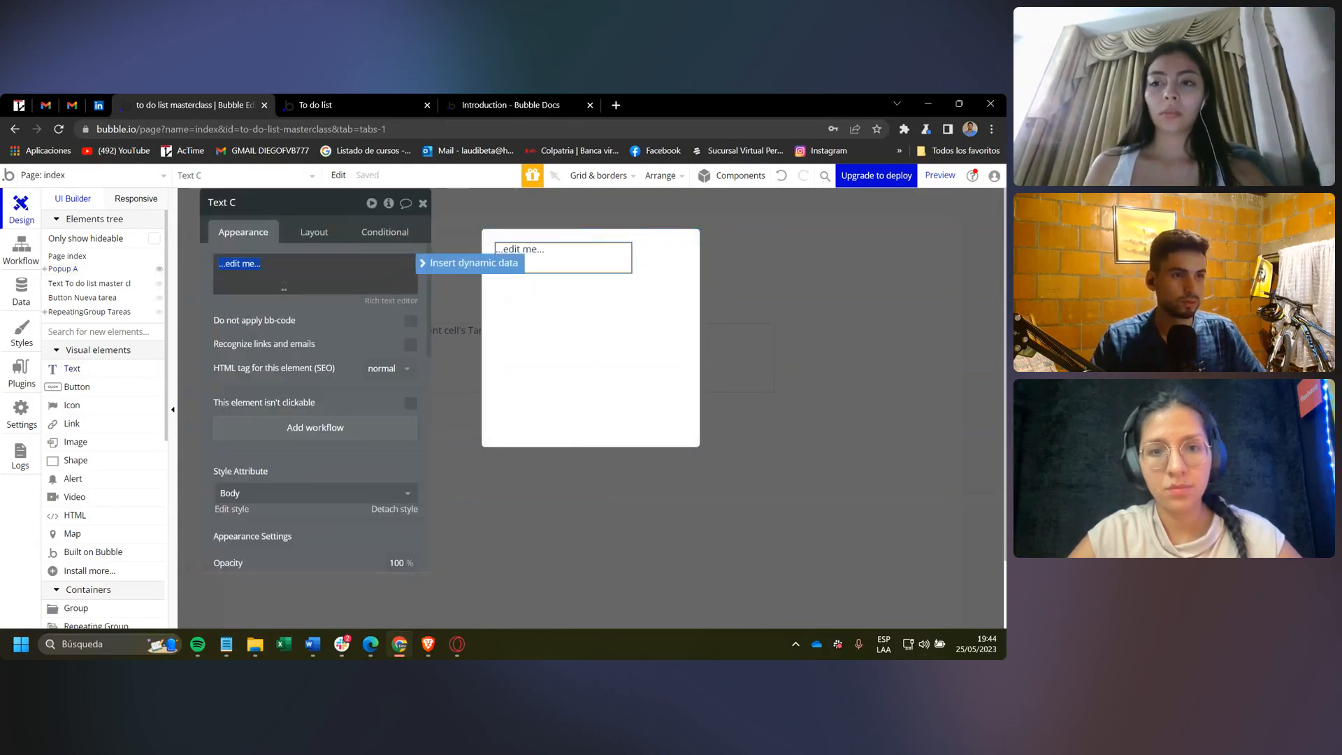
pyautogui.click(314, 231)
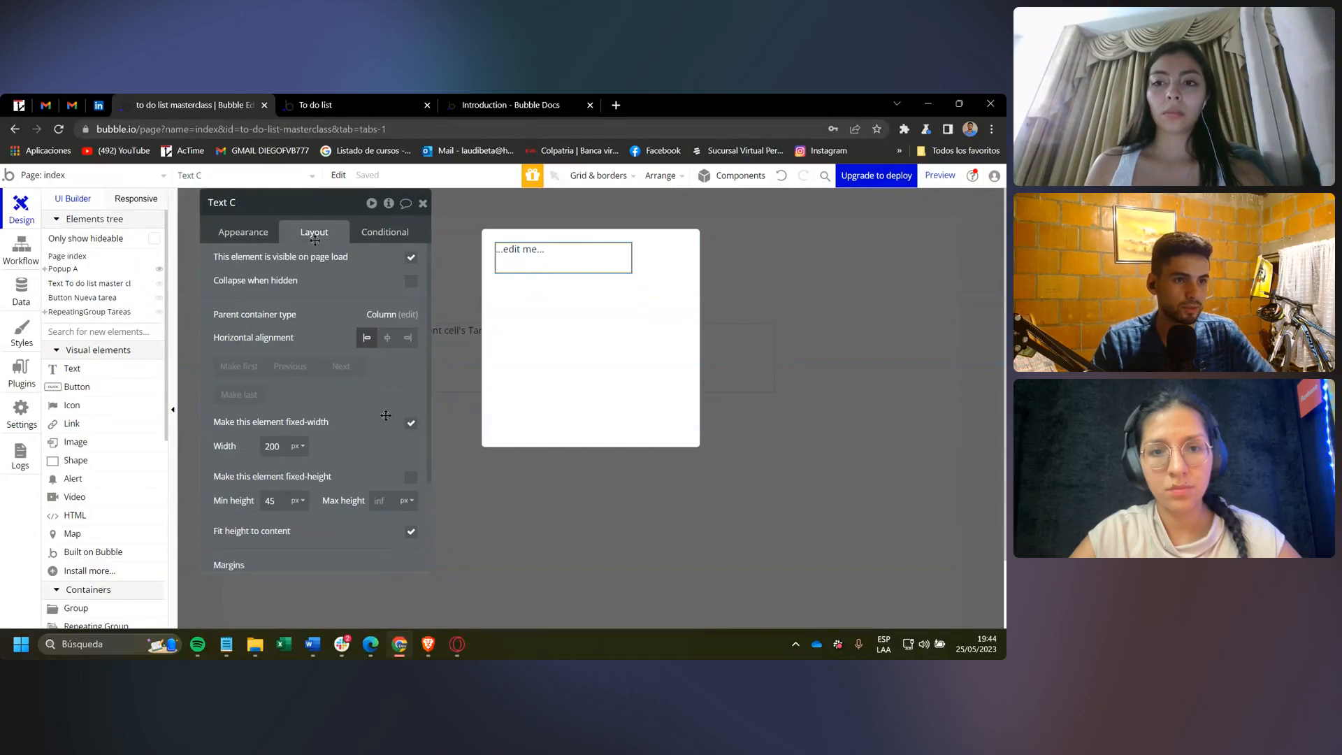
pyautogui.click(411, 422)
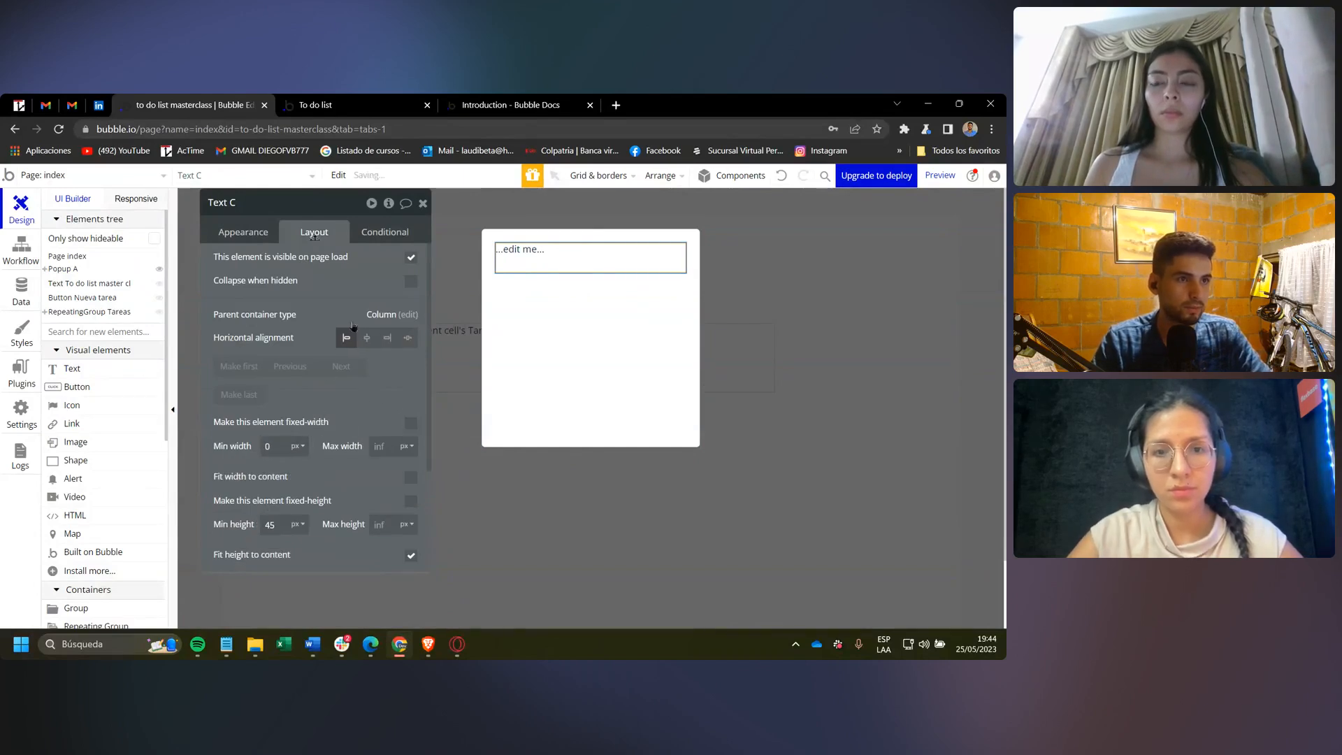
pyautogui.click(243, 232)
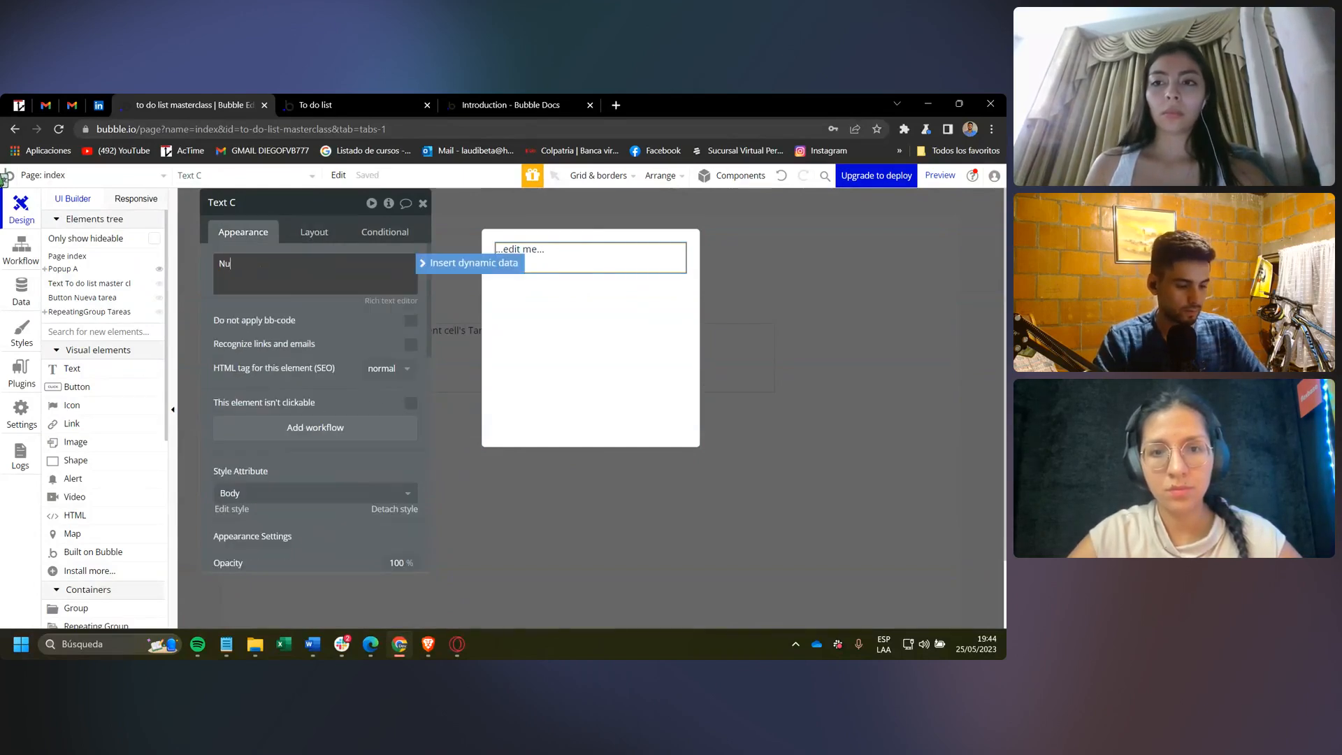
pyautogui.write('a tarea')
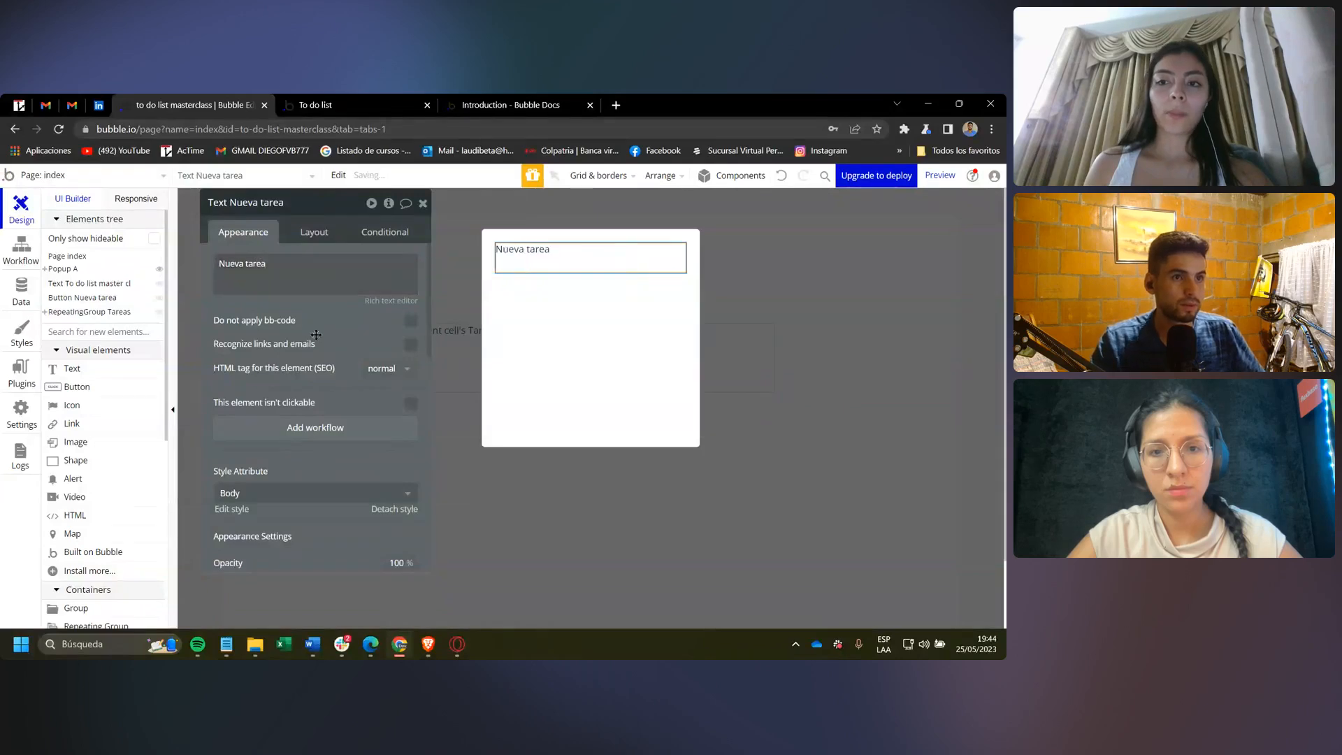
# Center the "Nueva tarea" text within its element and set the element's minimum height to 5 px.
pyautogui.scroll(-3, 318, 343)
pyautogui.click(313, 394)
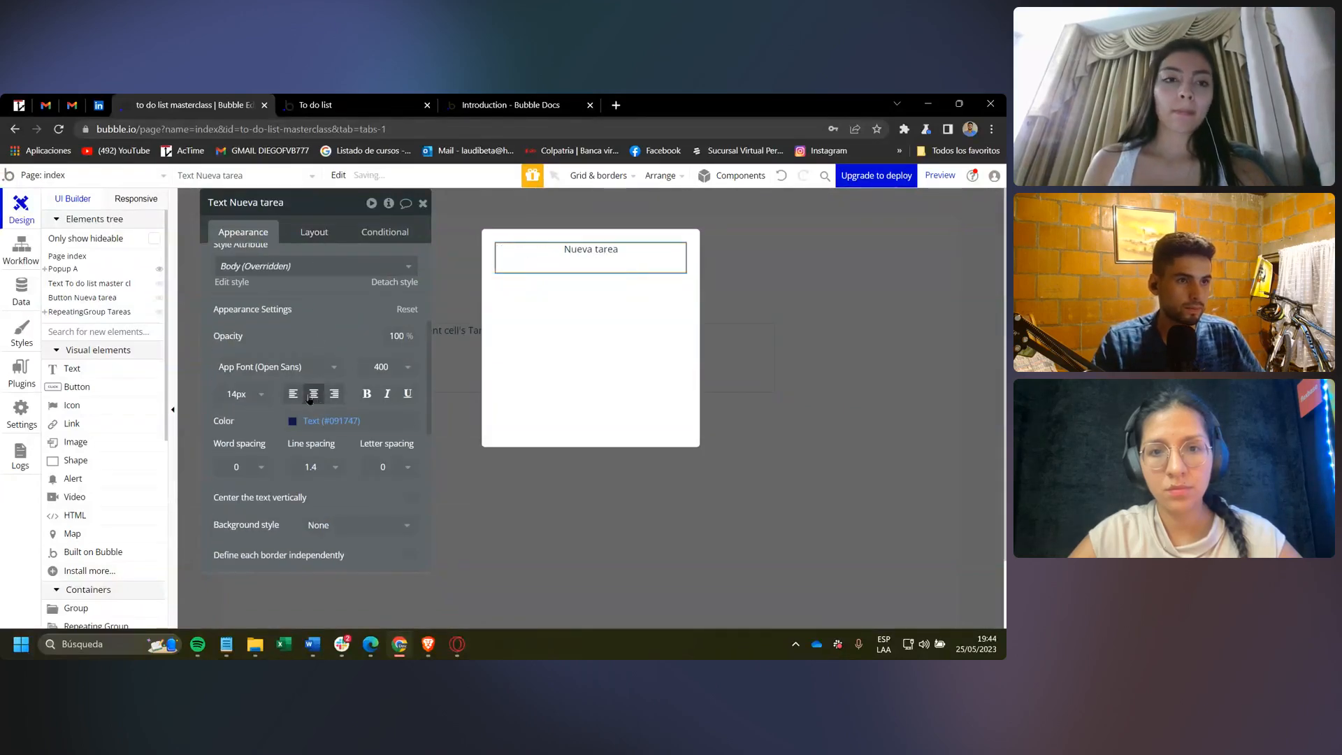
pyautogui.click(316, 231)
pyautogui.moveTo(265, 380); pyautogui.dragTo(360, 434)
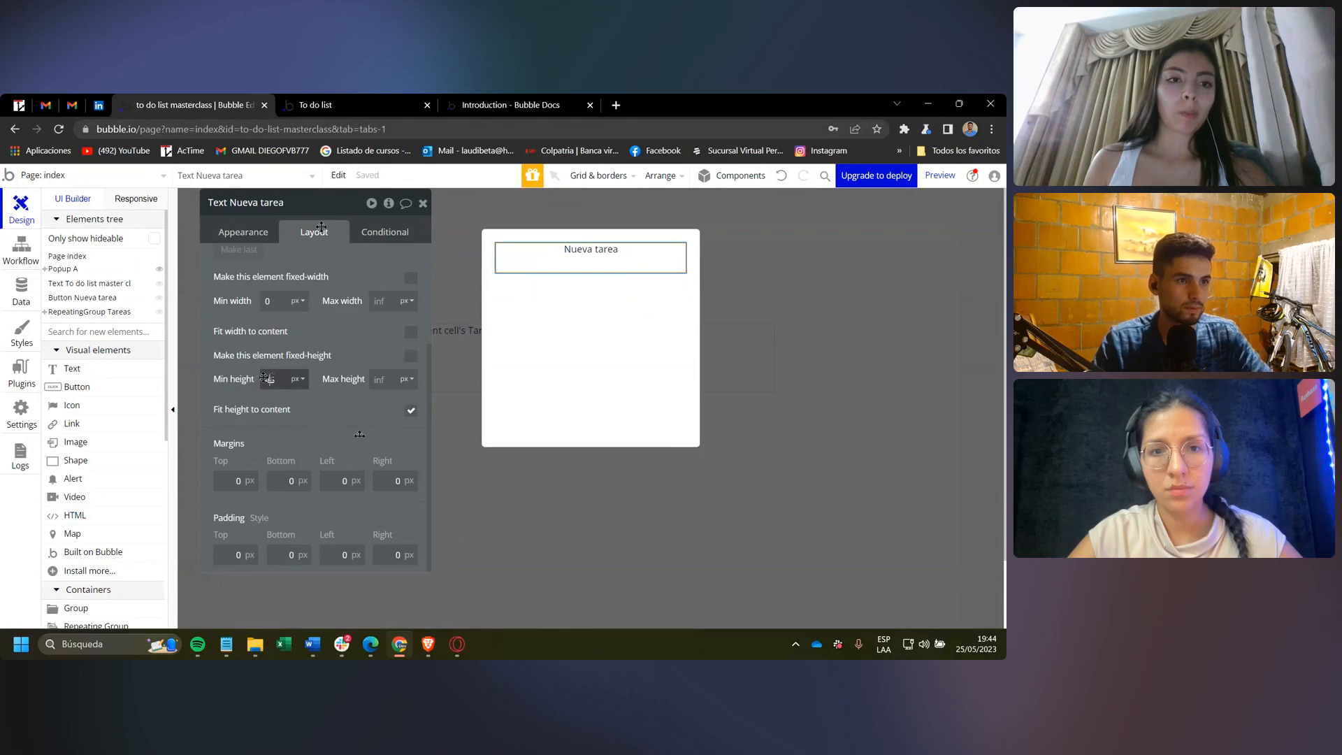
pyautogui.write('5')
pyautogui.click(299, 411)
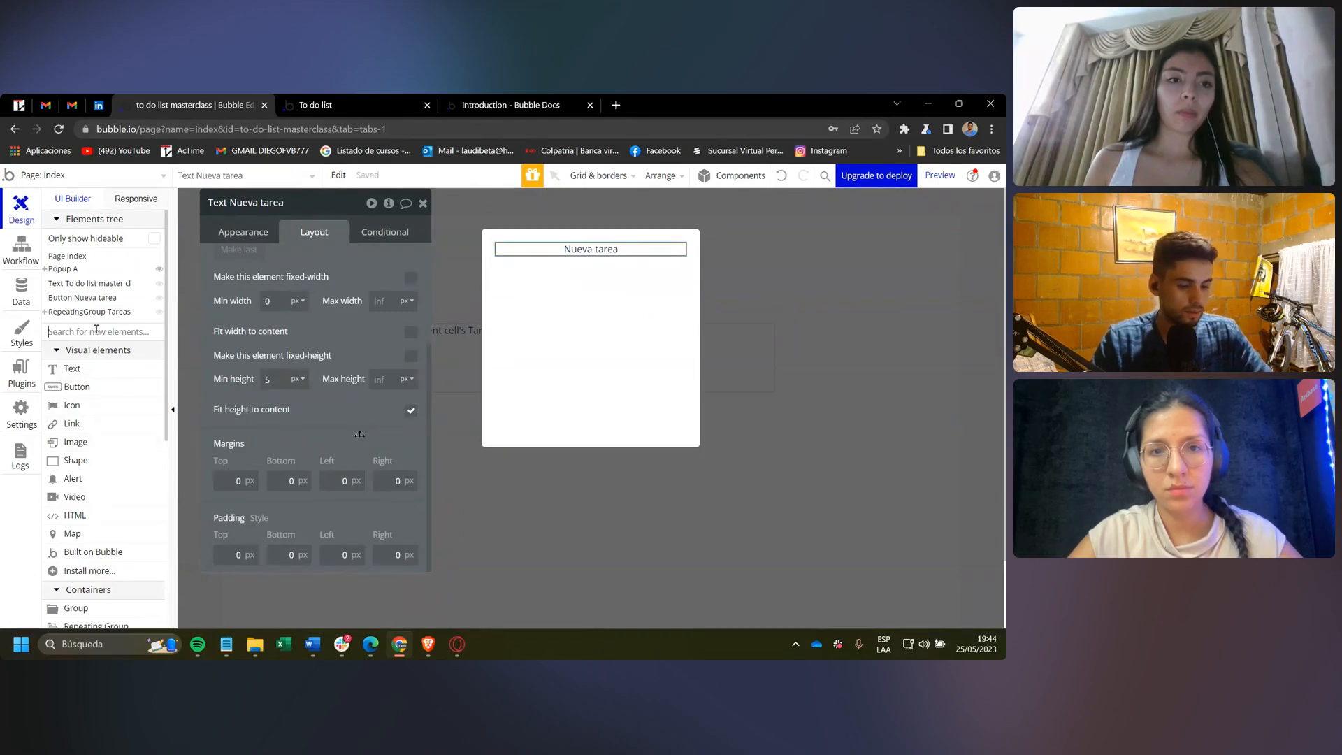
# Add an input element below the popup's title and set its placeholder to "Ir por huevos".
pyautogui.click(96, 329)
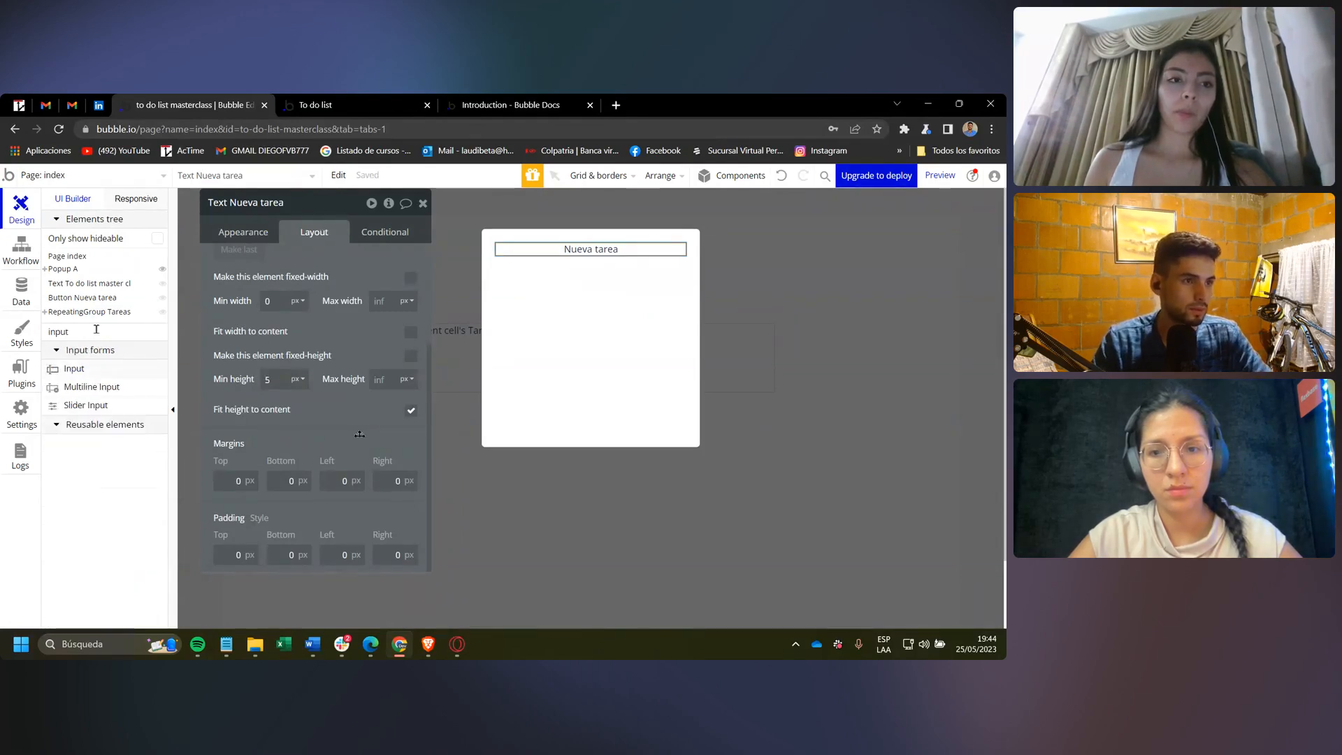
pyautogui.click(74, 368)
pyautogui.click(560, 305)
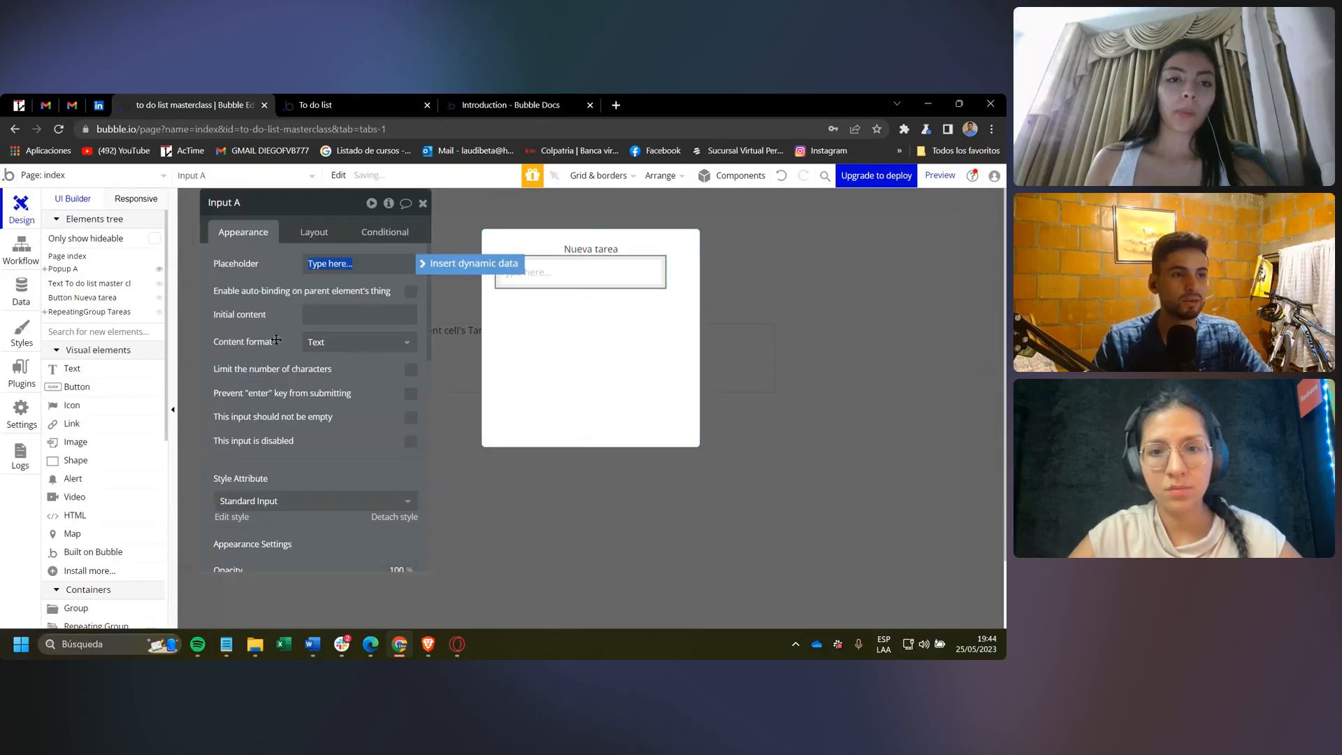
pyautogui.click(267, 269)
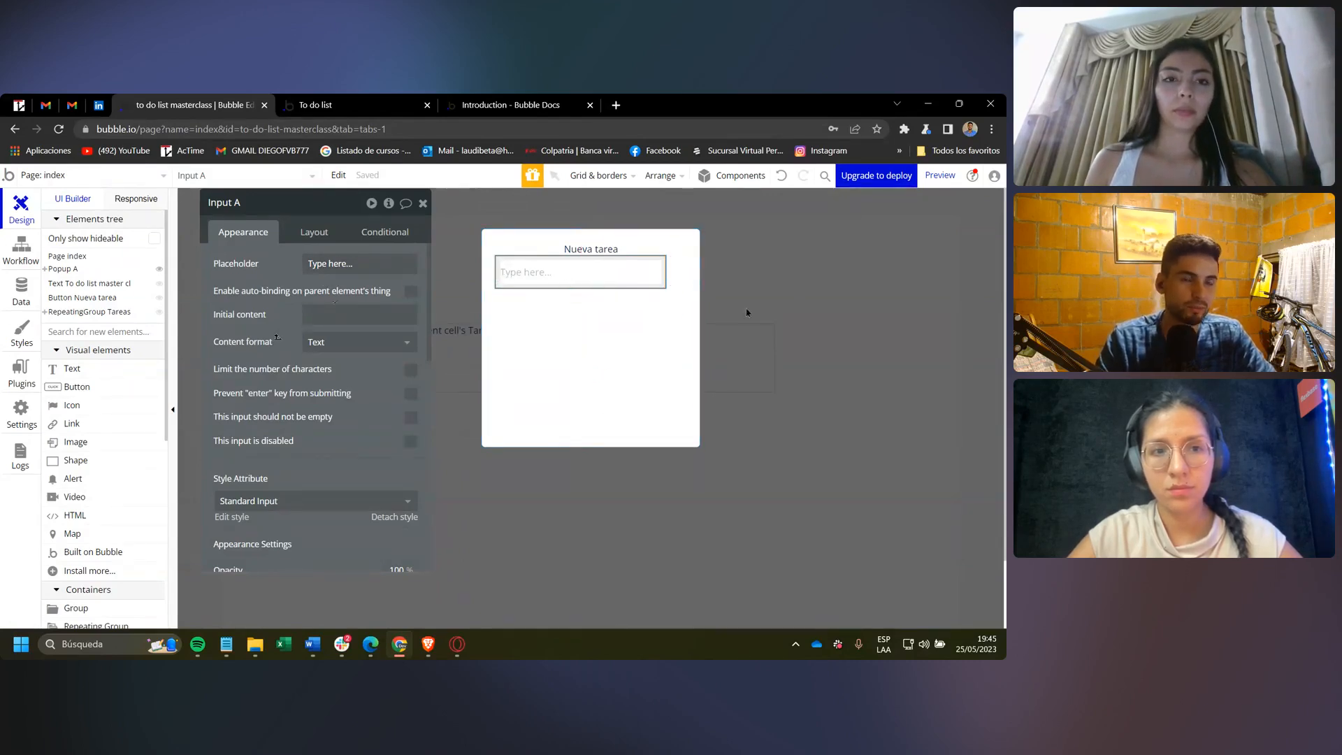
pyautogui.click(370, 264)
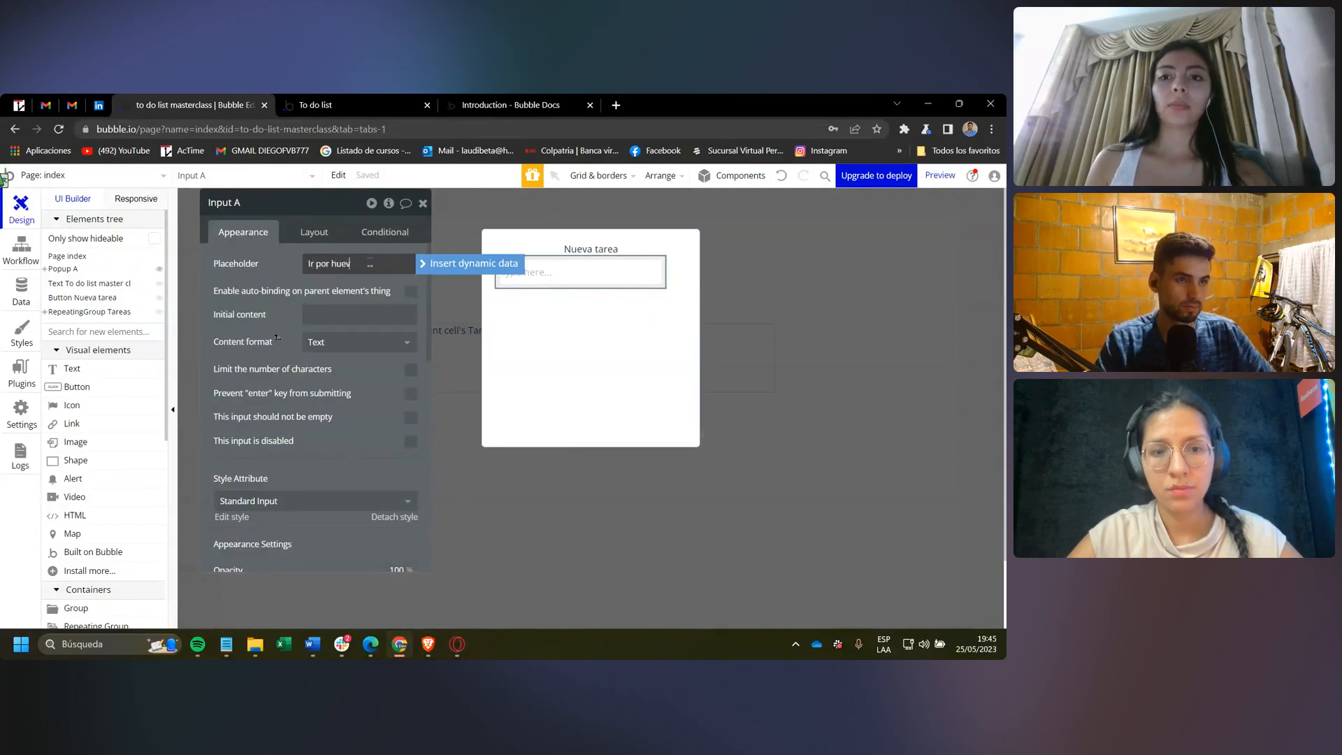
pyautogui.click(266, 276)
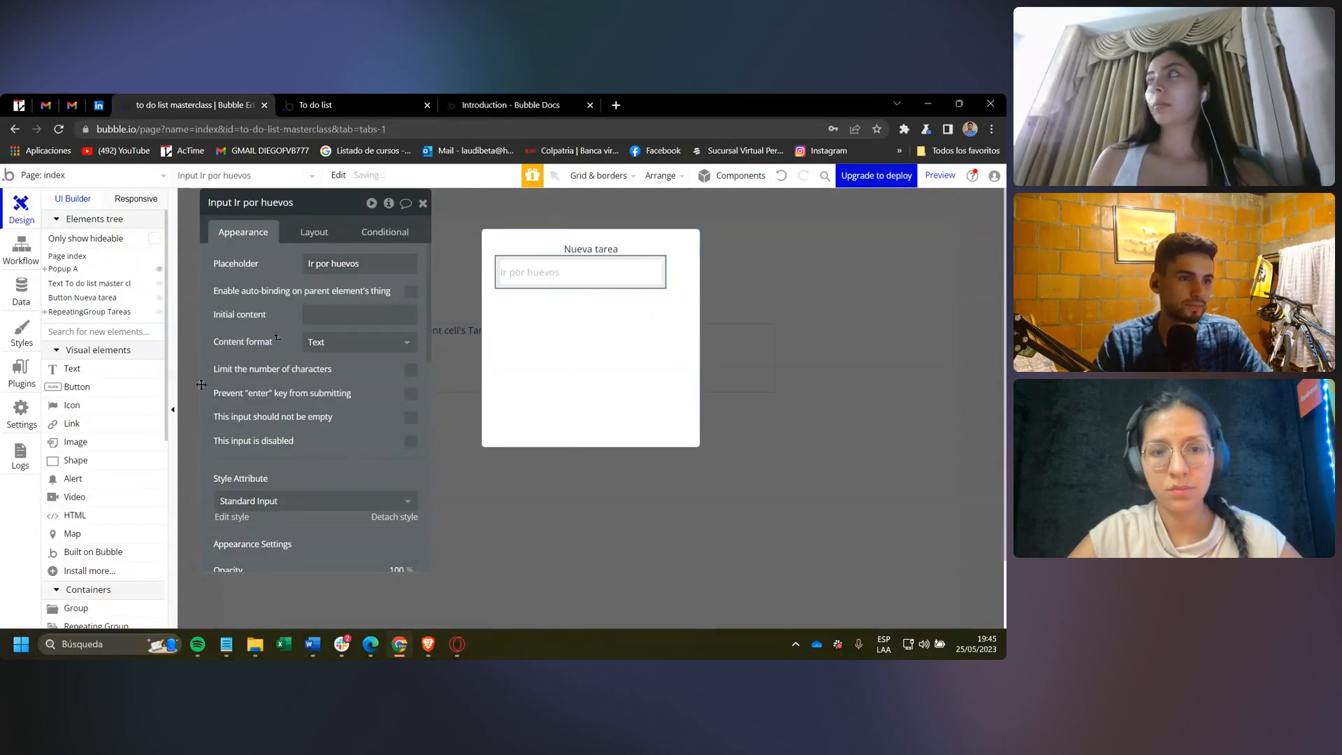
# Review the content format options available for the "Ir por huevos" input.
pyautogui.click(353, 342)
pyautogui.click(356, 342)
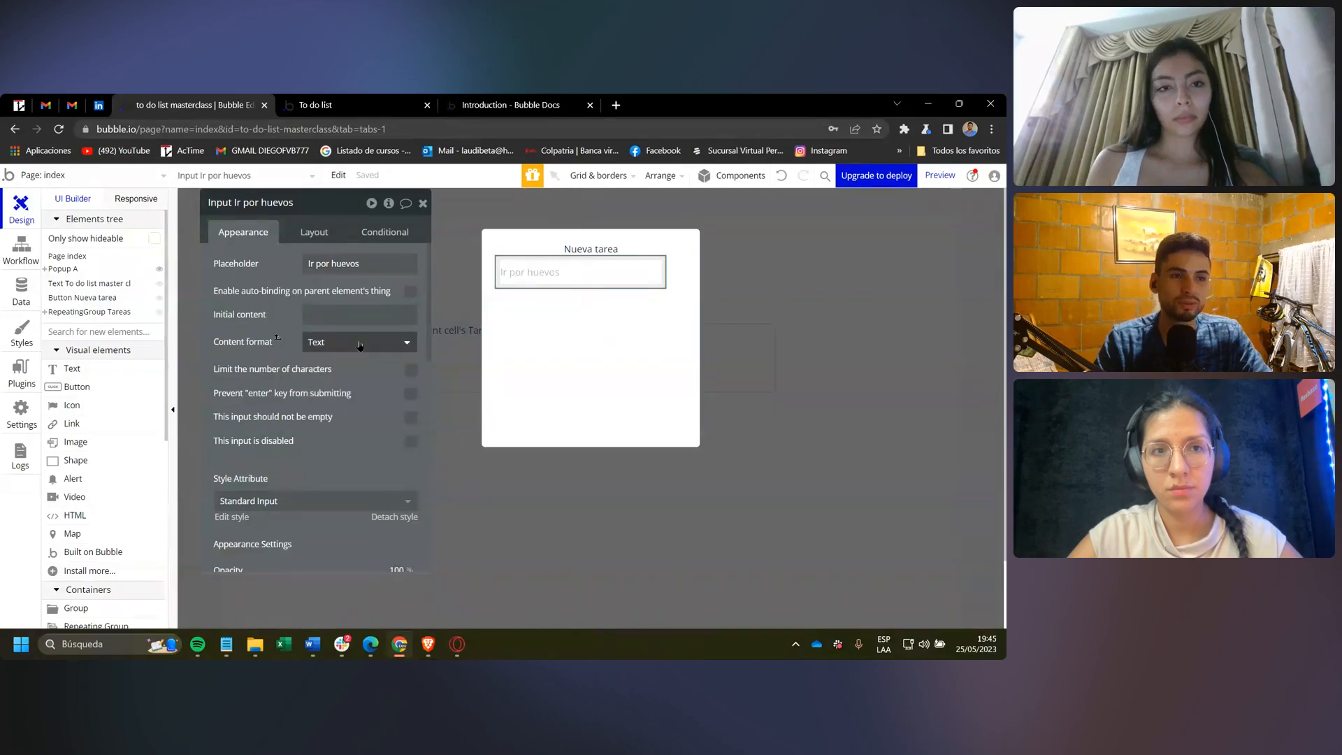
pyautogui.click(359, 346)
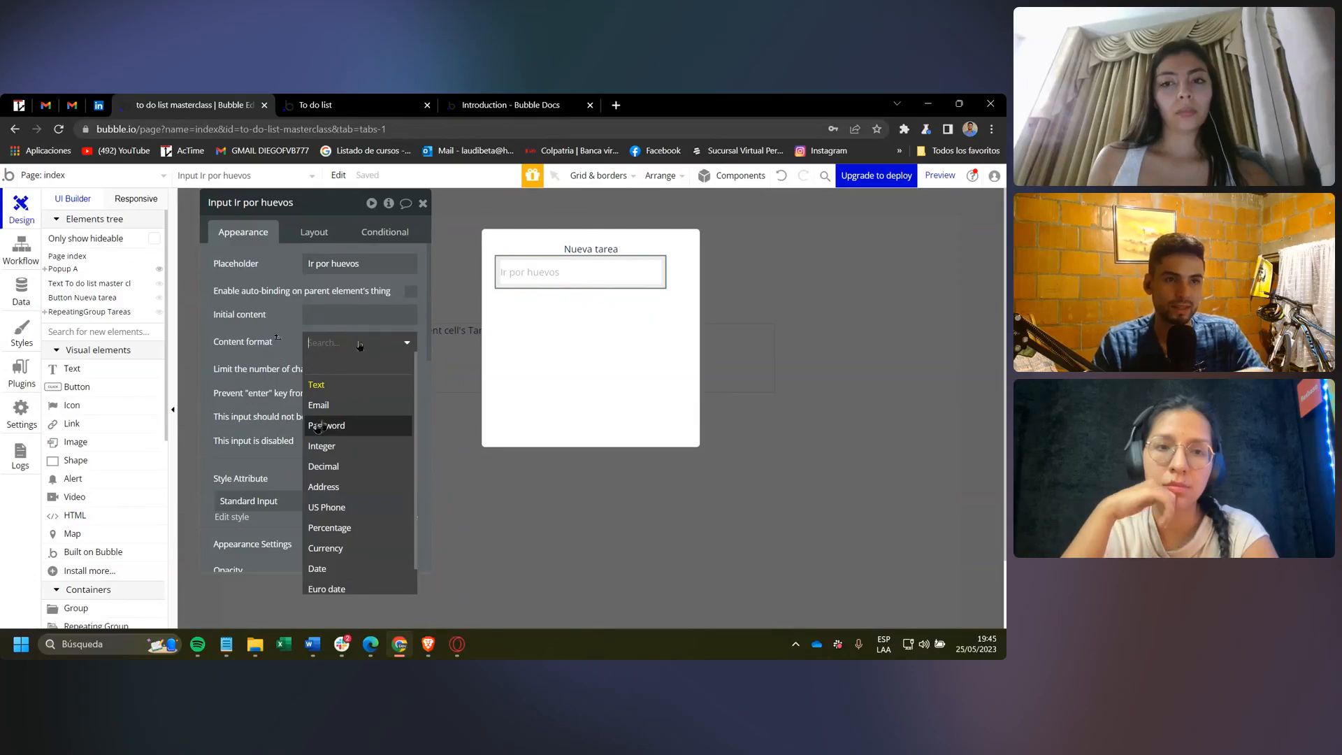
pyautogui.scroll(-1, 349, 431)
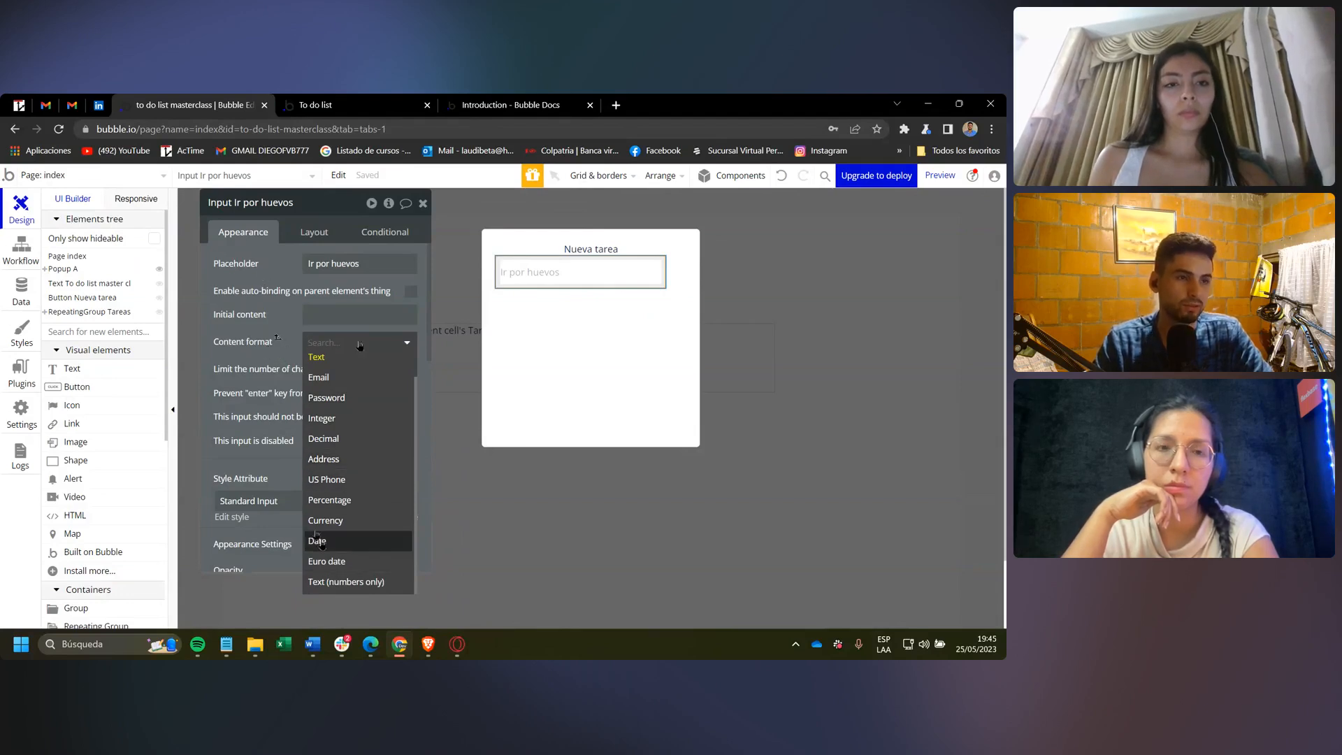
pyautogui.click(260, 339)
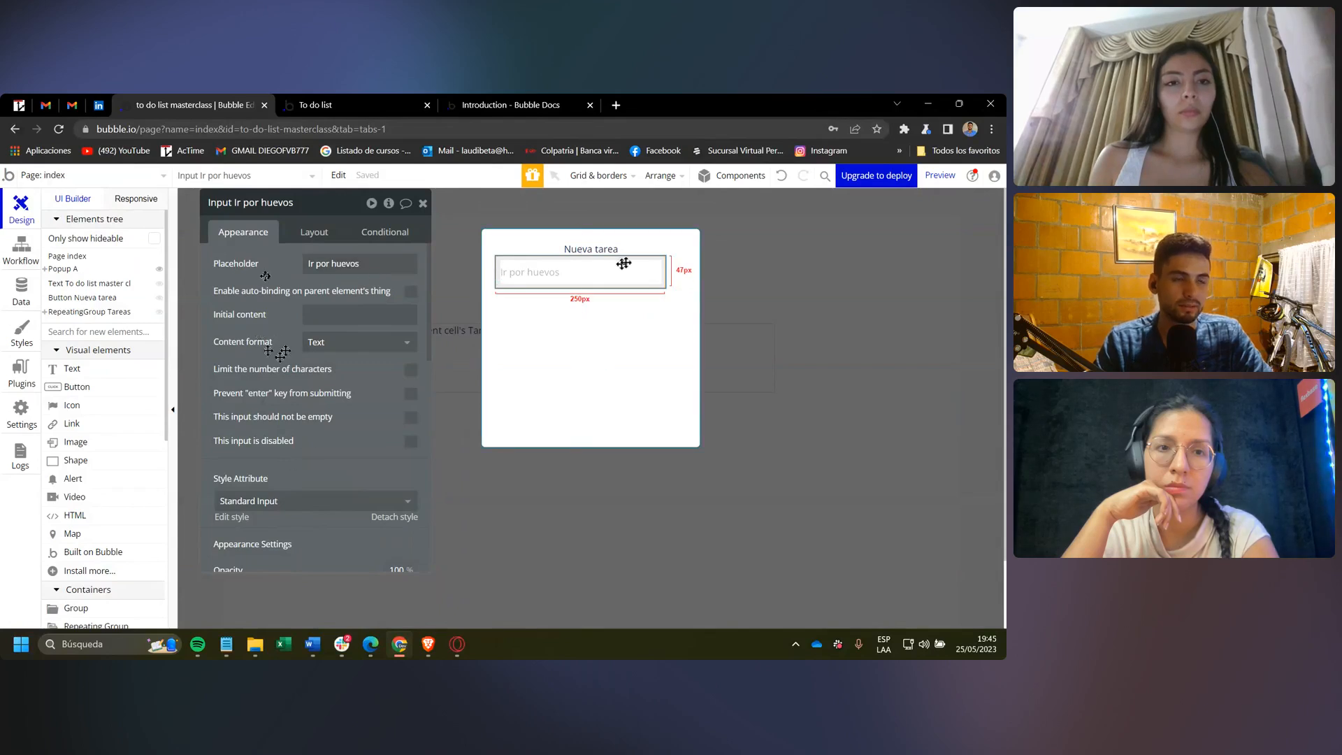
# Turn off the fixed width of the "Ir por huevos" input and set its minimum width to 0 px.
pyautogui.click(314, 231)
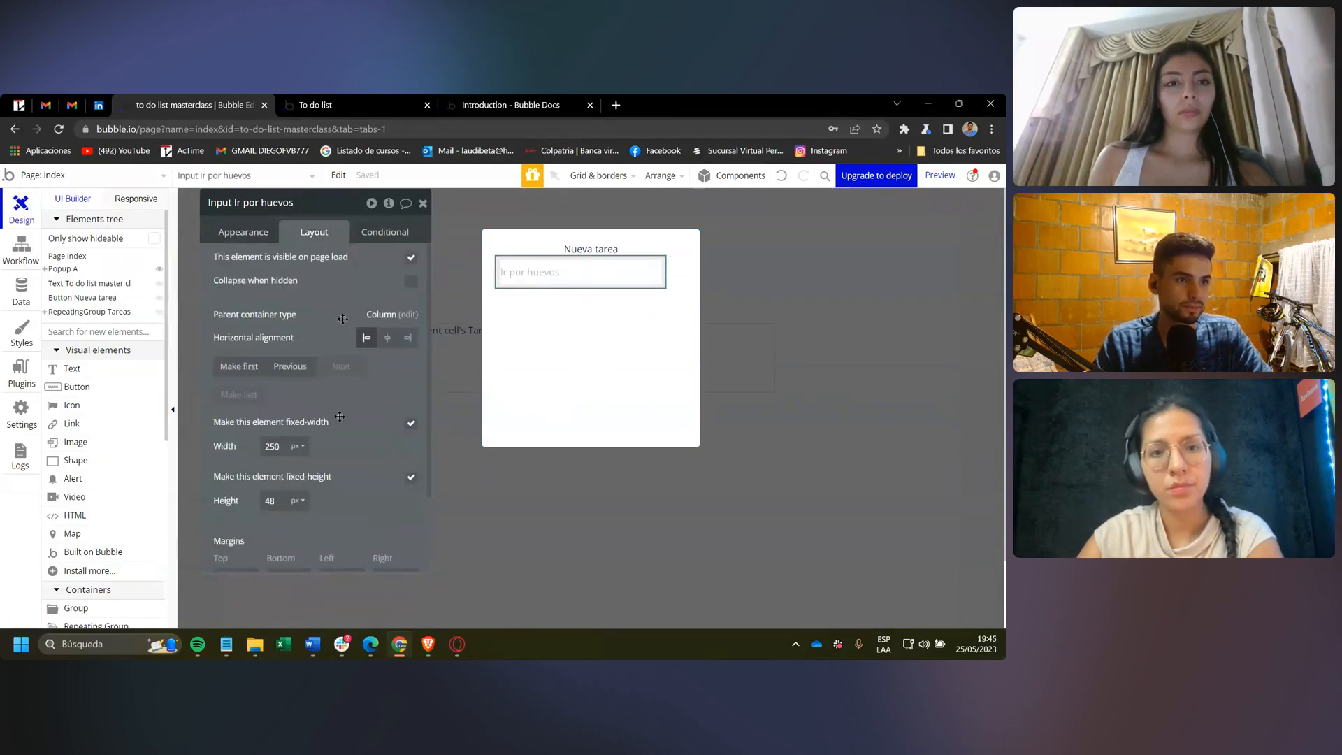
pyautogui.scroll(-2, 394, 453)
pyautogui.click(412, 326)
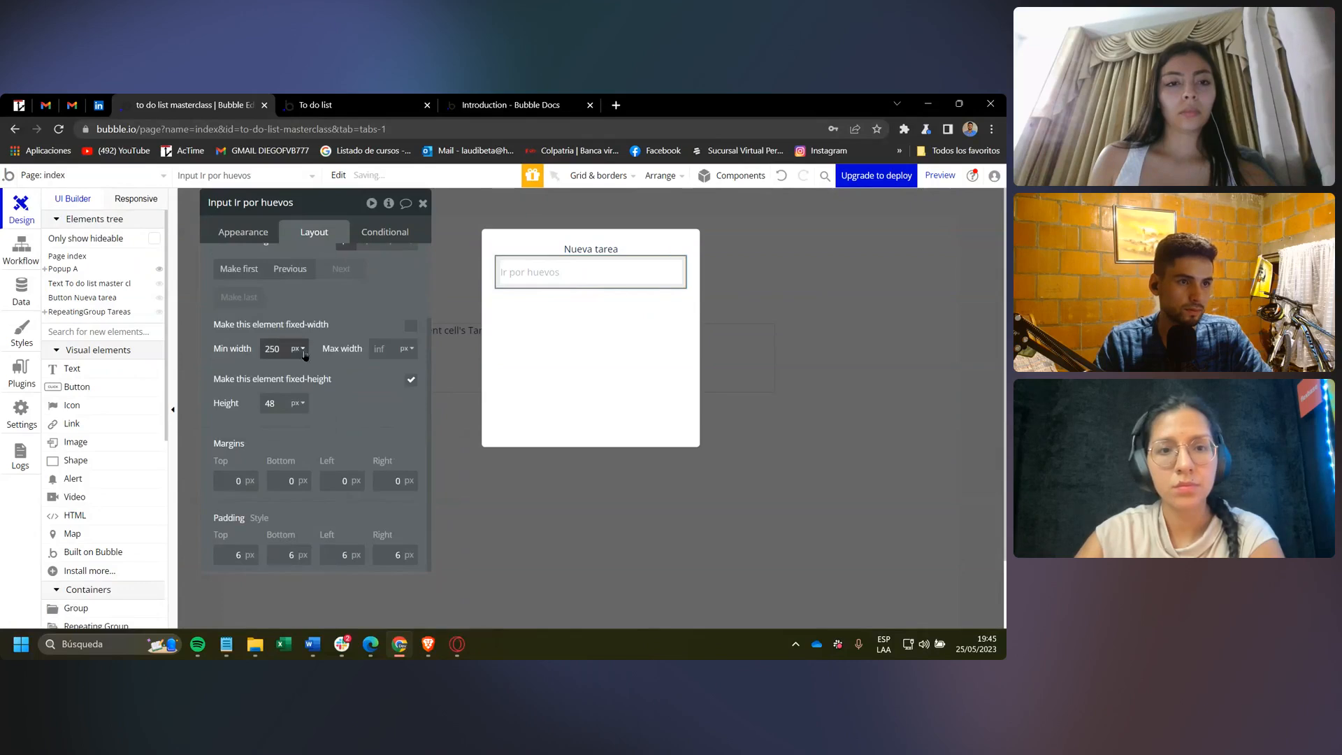
pyautogui.press('BackSpace')
pyautogui.press('BackSpace')
pyautogui.press('BackSpace')
pyautogui.write('0')
pyautogui.click(319, 326)
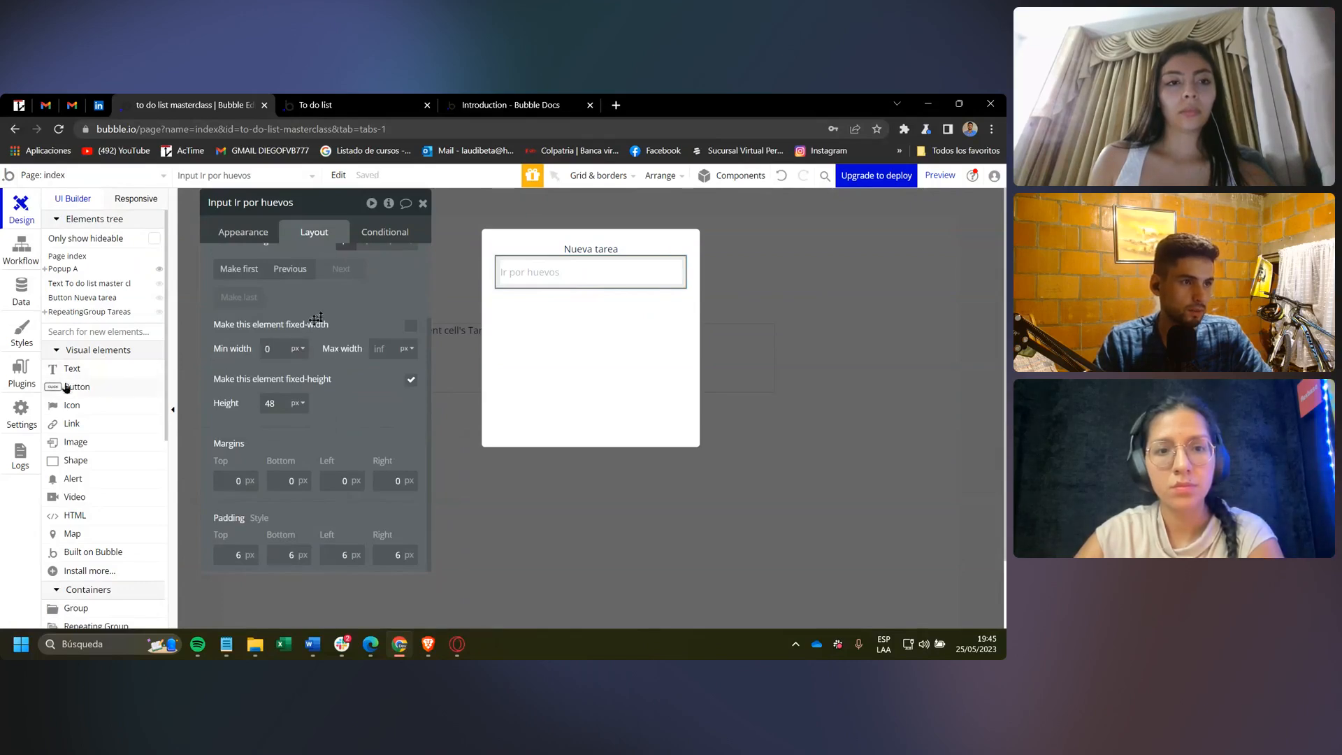
# Add a "Crear tarea" button below the popup's input, center it horizontally and reselect the popup.
pyautogui.click(66, 388)
pyautogui.click(501, 384)
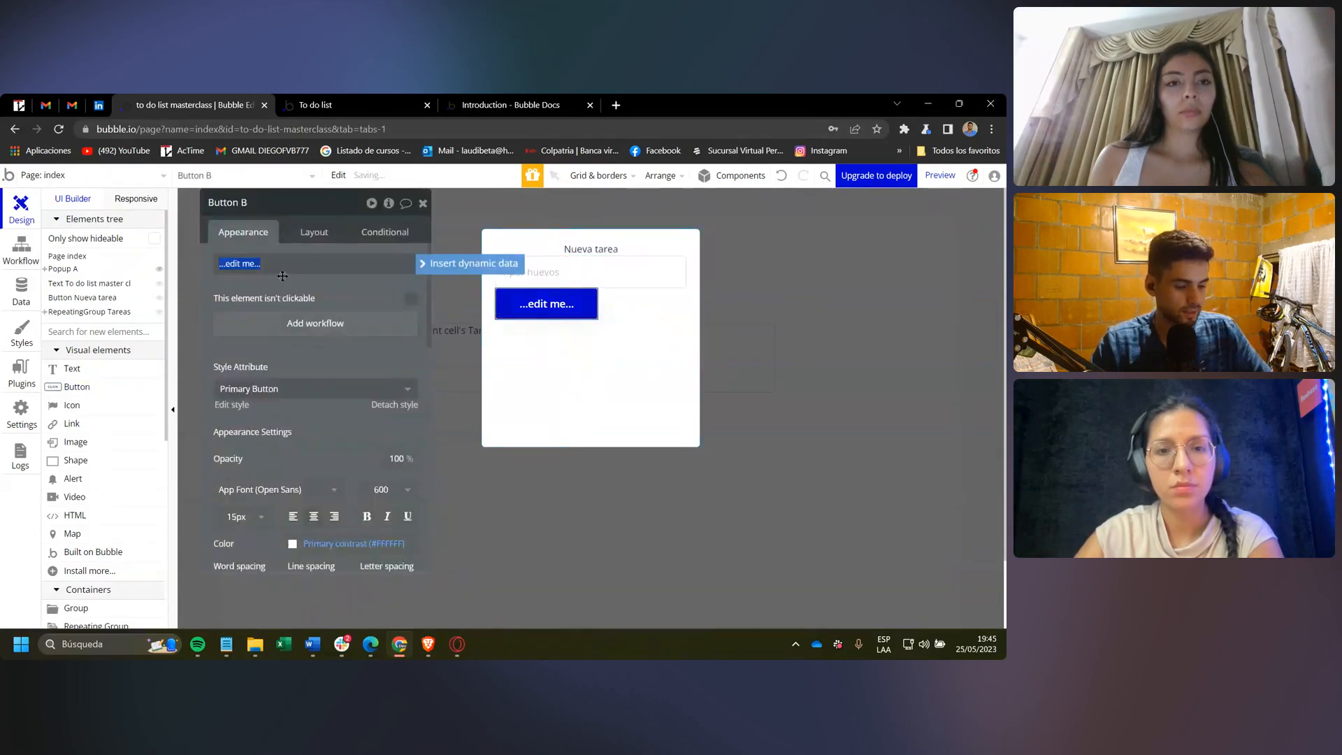
pyautogui.write('Crear tarea')
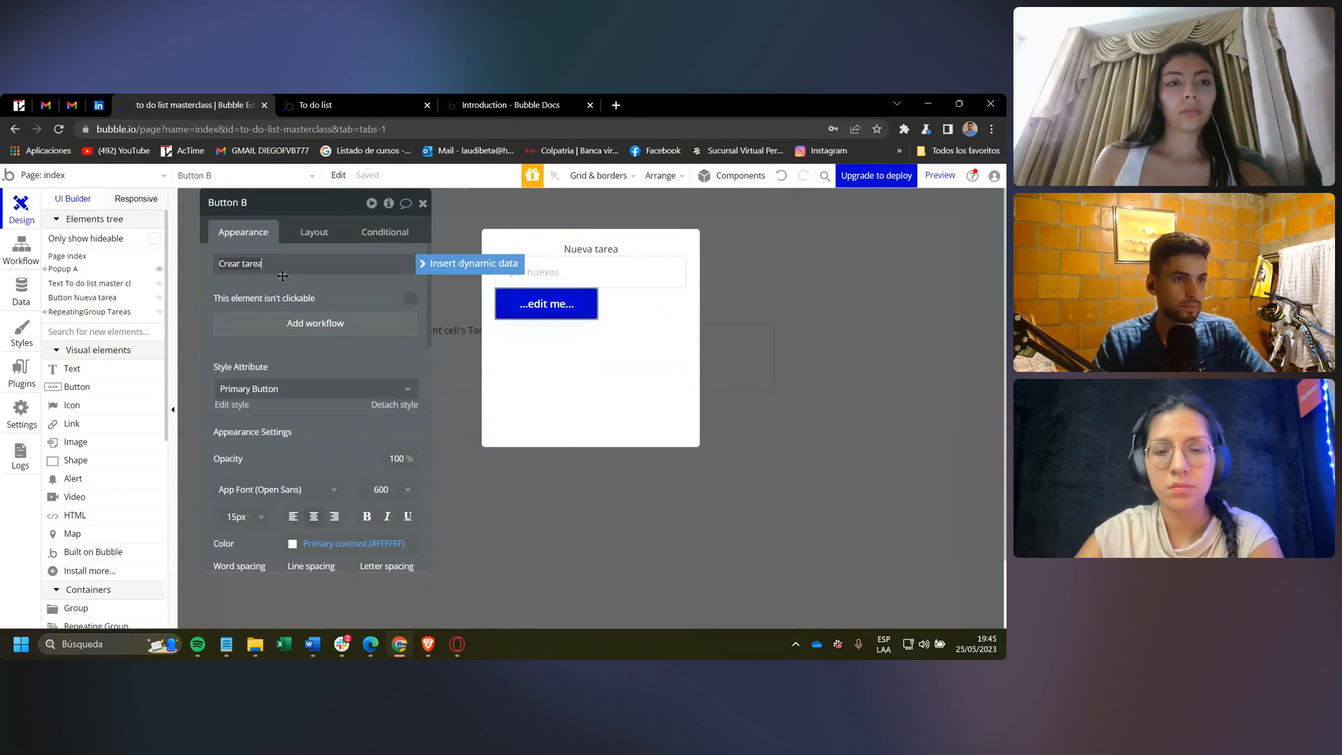
pyautogui.click(284, 298)
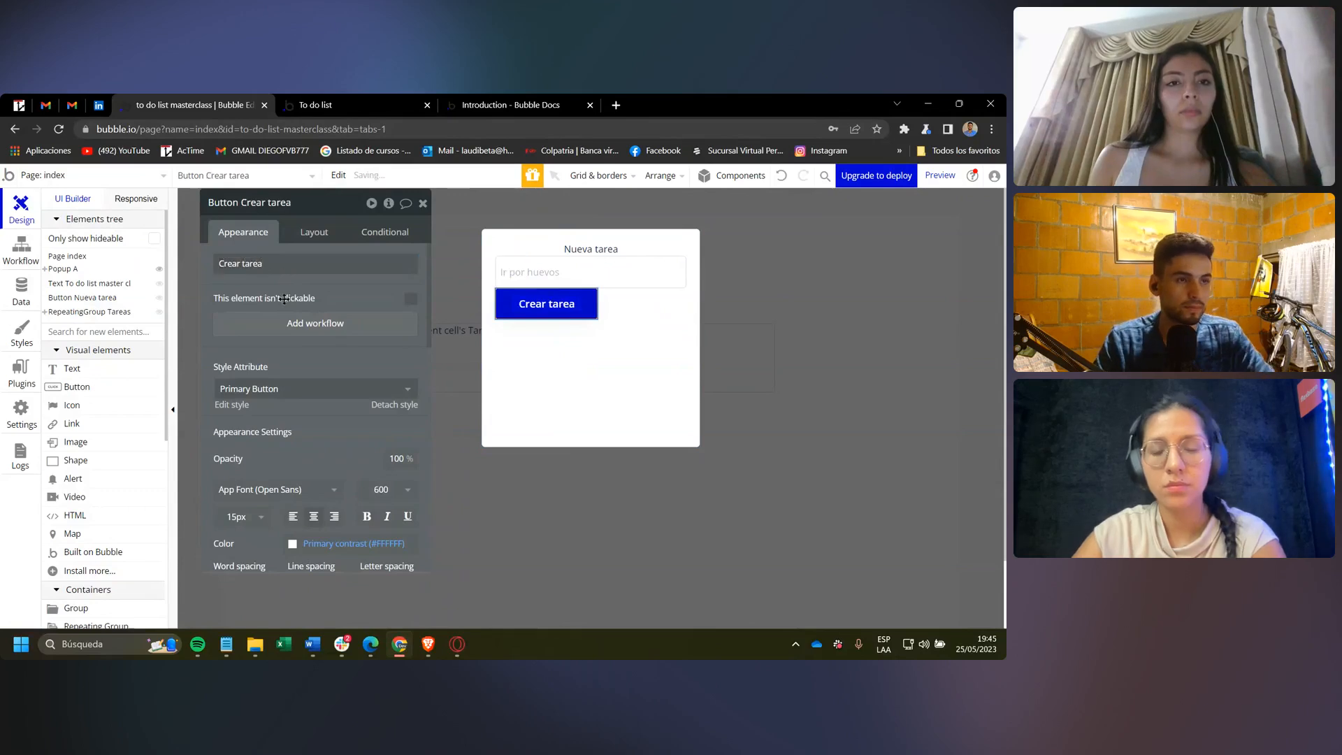
pyautogui.click(315, 231)
pyautogui.click(388, 338)
pyautogui.click(660, 377)
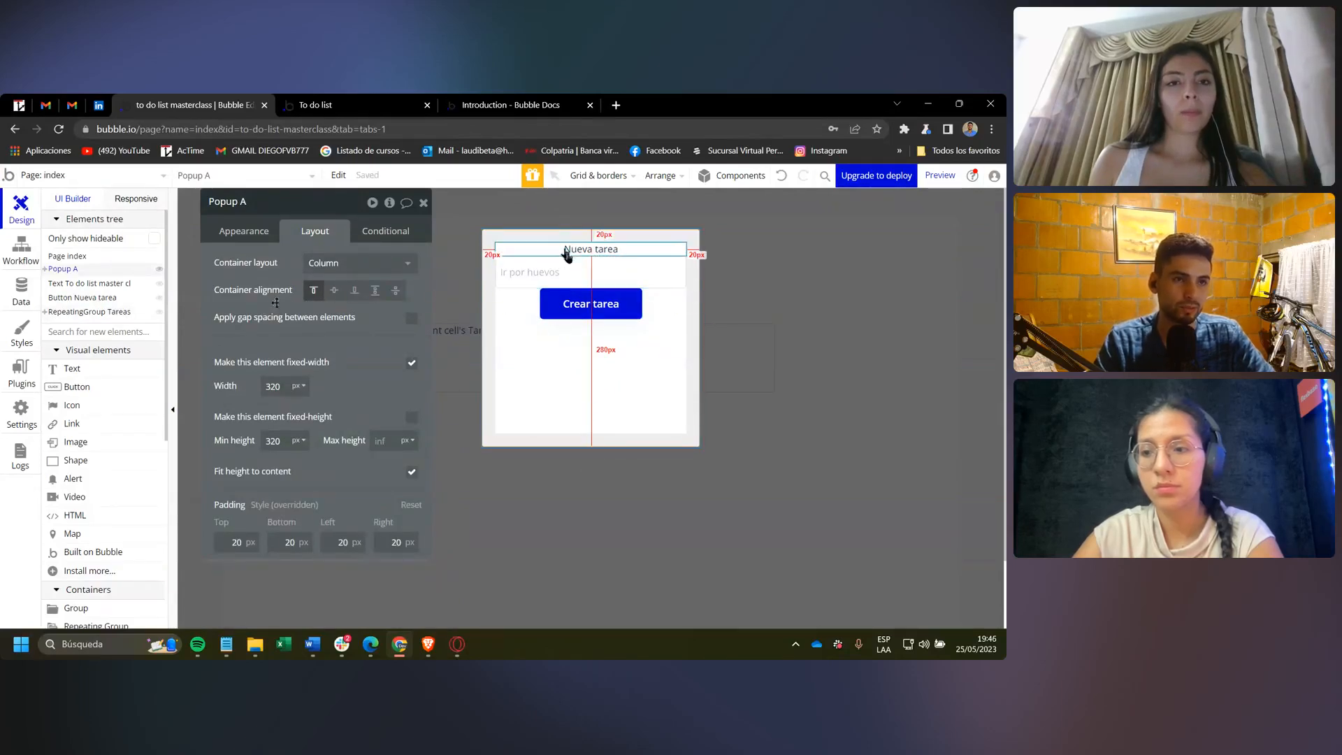
# Try the popup's container alignment options and distribute its elements vertically with equal space around each one.
pyautogui.click(335, 292)
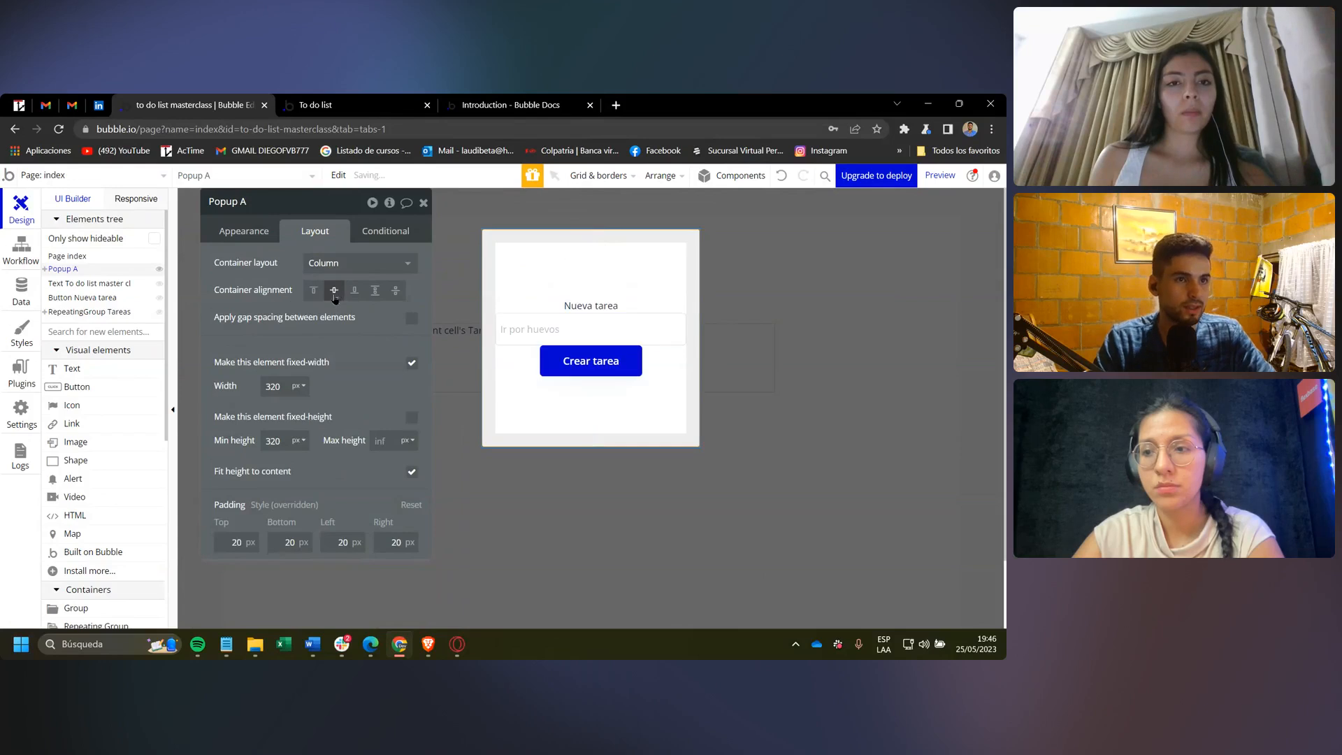
pyautogui.click(354, 292)
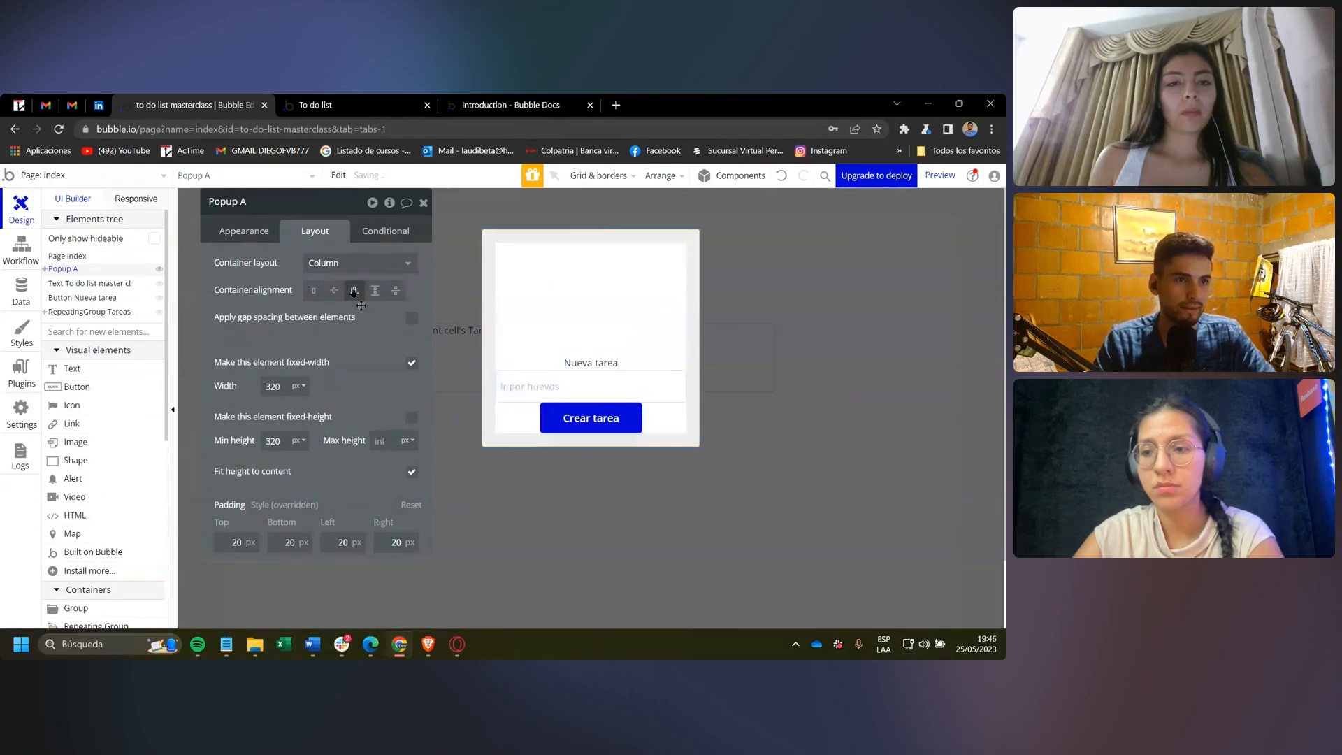
pyautogui.click(375, 291)
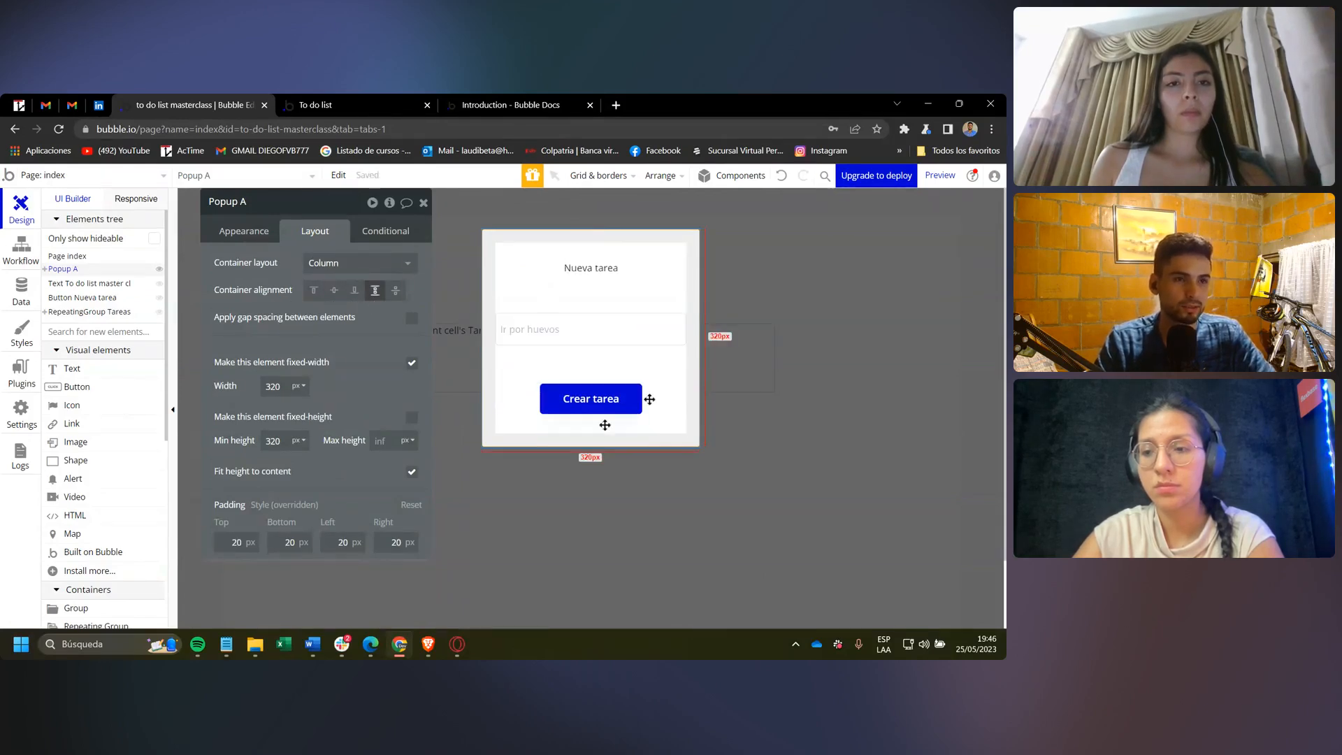
pyautogui.click(395, 290)
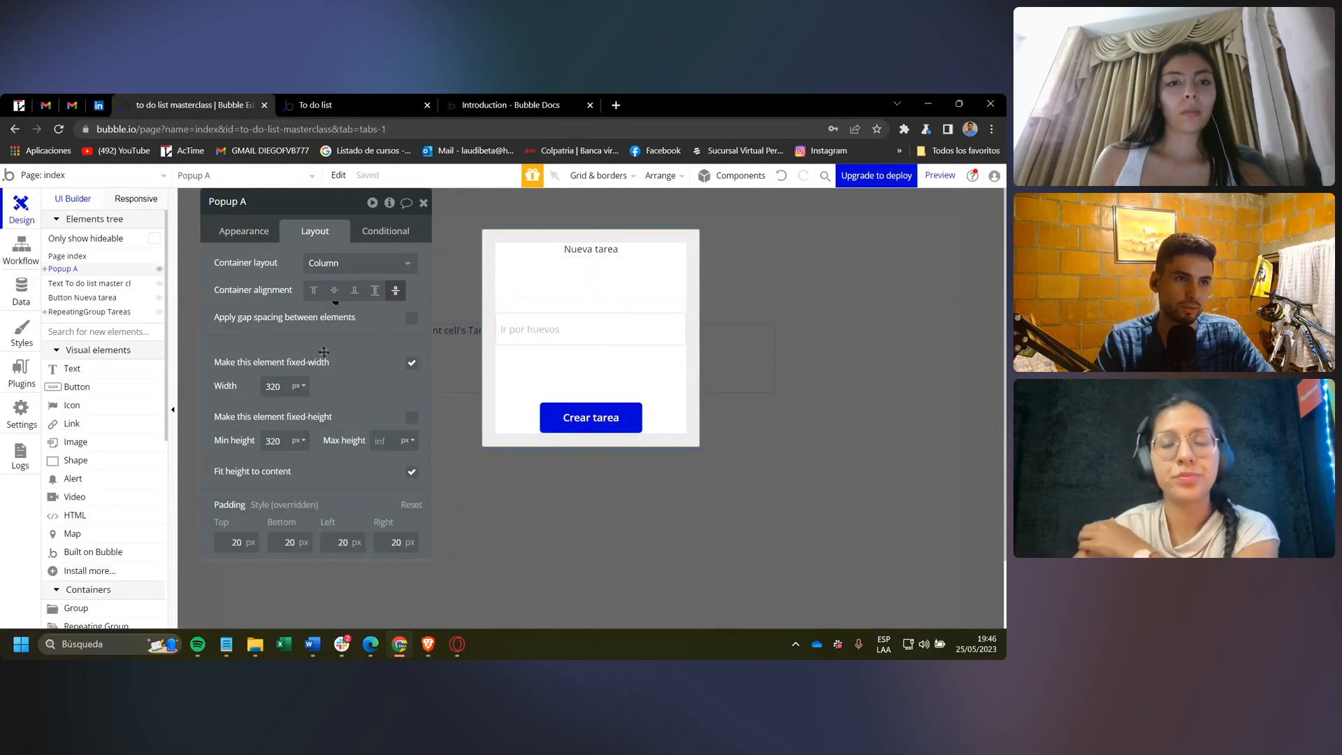
pyautogui.moveTo(361, 310); pyautogui.dragTo(363, 309)
pyautogui.click(378, 290)
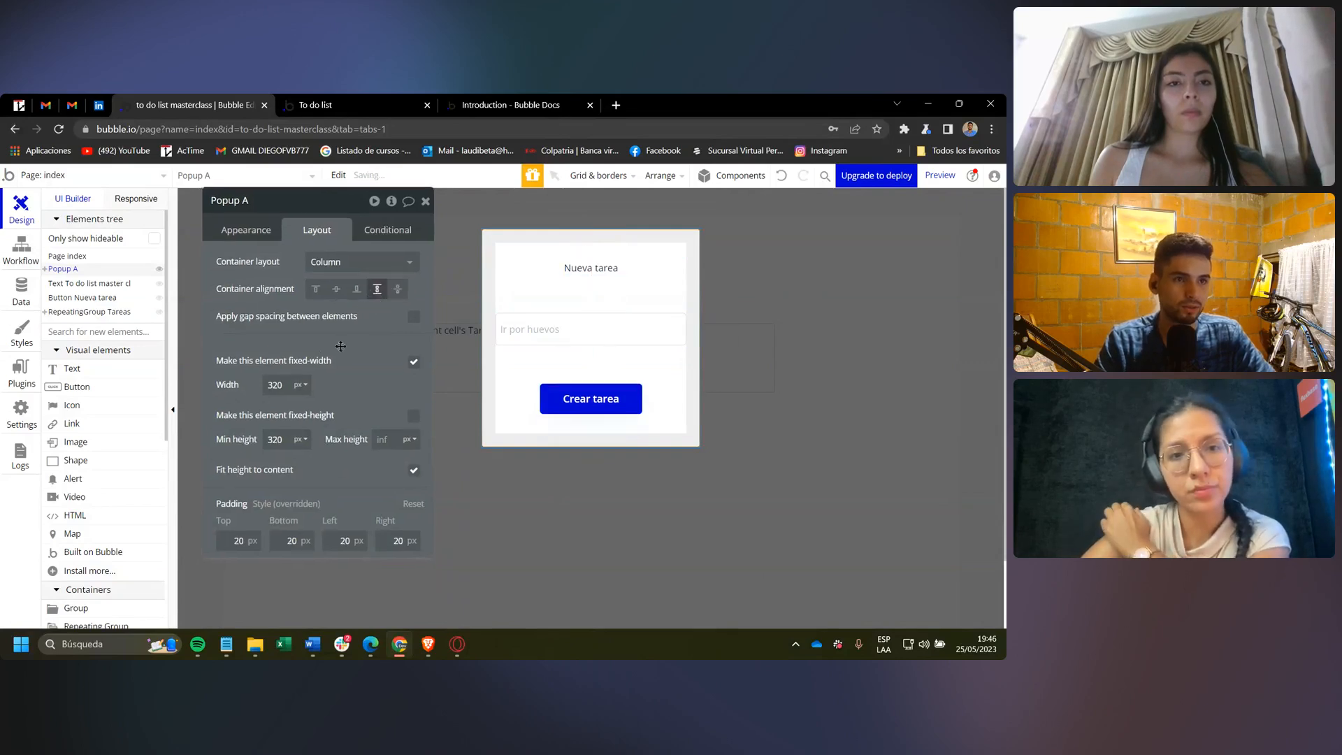
# Set the popup's minimum height to 200 px.
pyautogui.doubleClick(275, 440)
pyautogui.write('0')
pyautogui.click(332, 401)
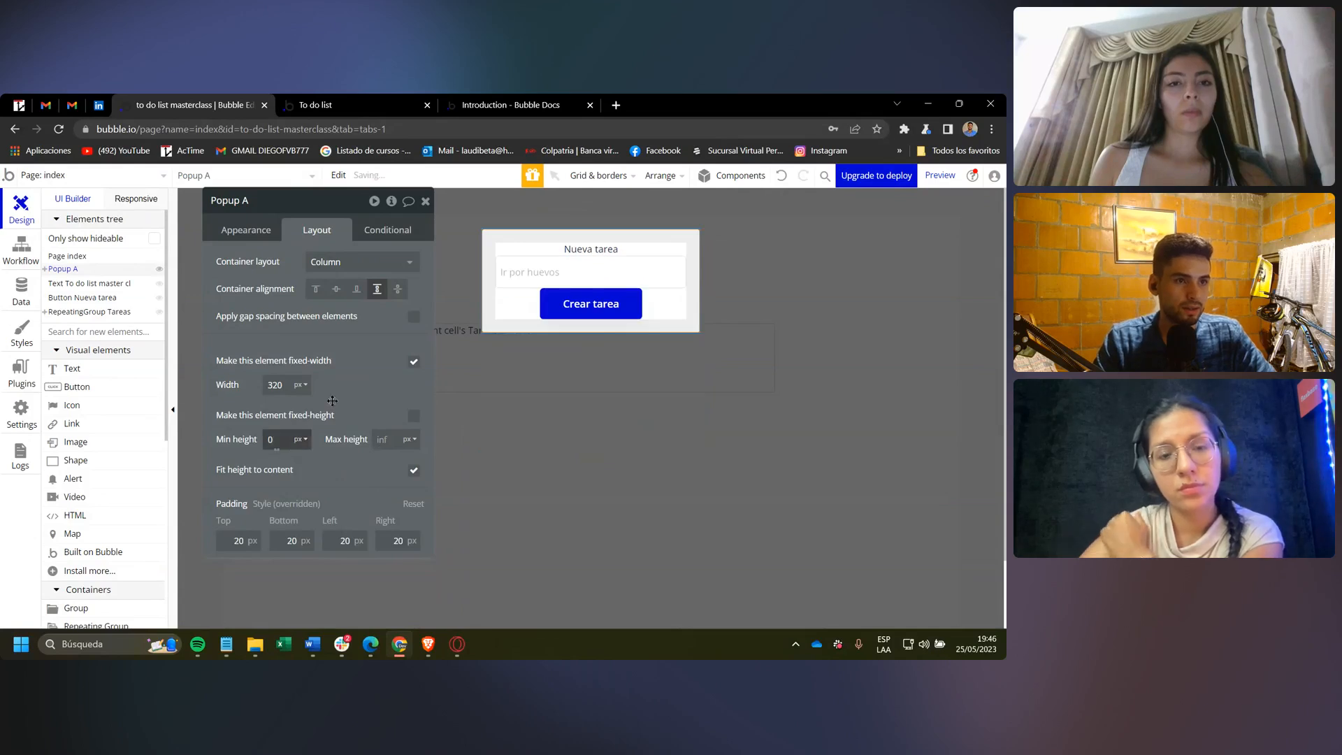
pyautogui.write('200')
pyautogui.press('Return')
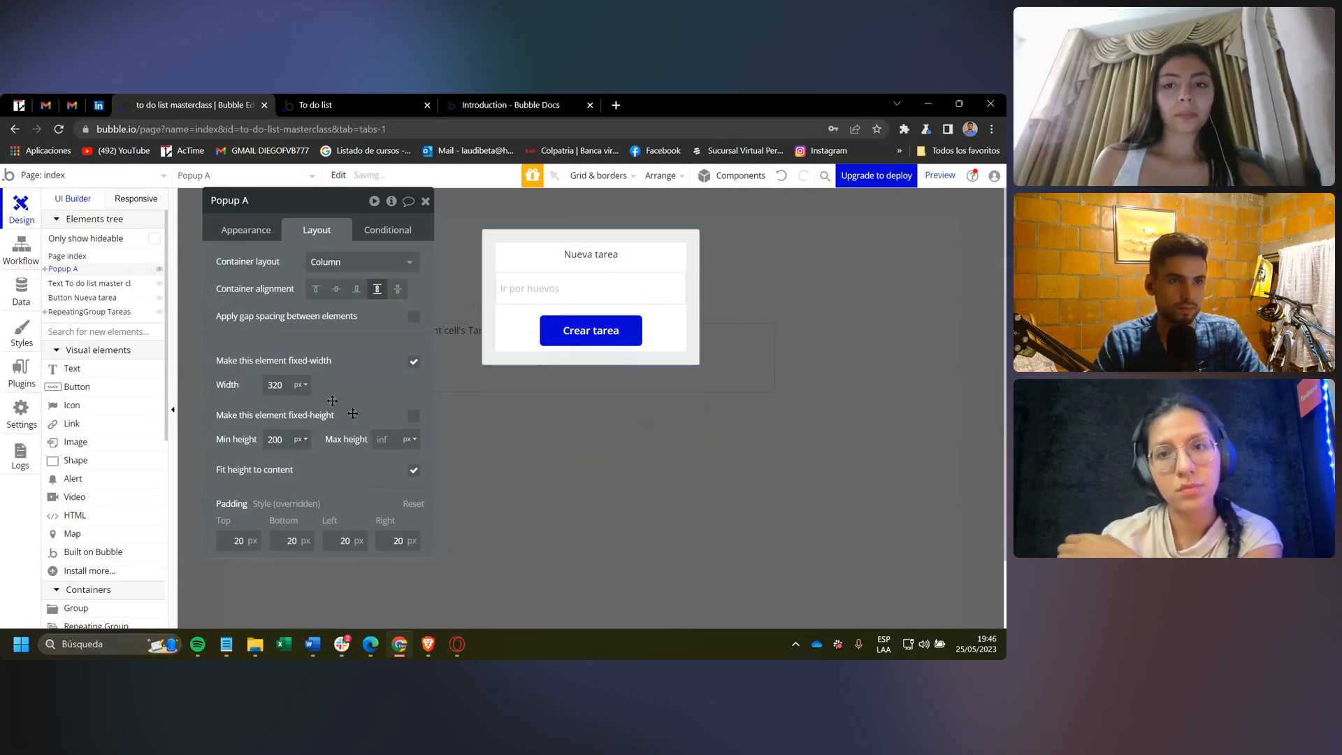
# Leave the popup and start a click workflow for the page's "Nueva tarea" button.
pyautogui.click(727, 439)
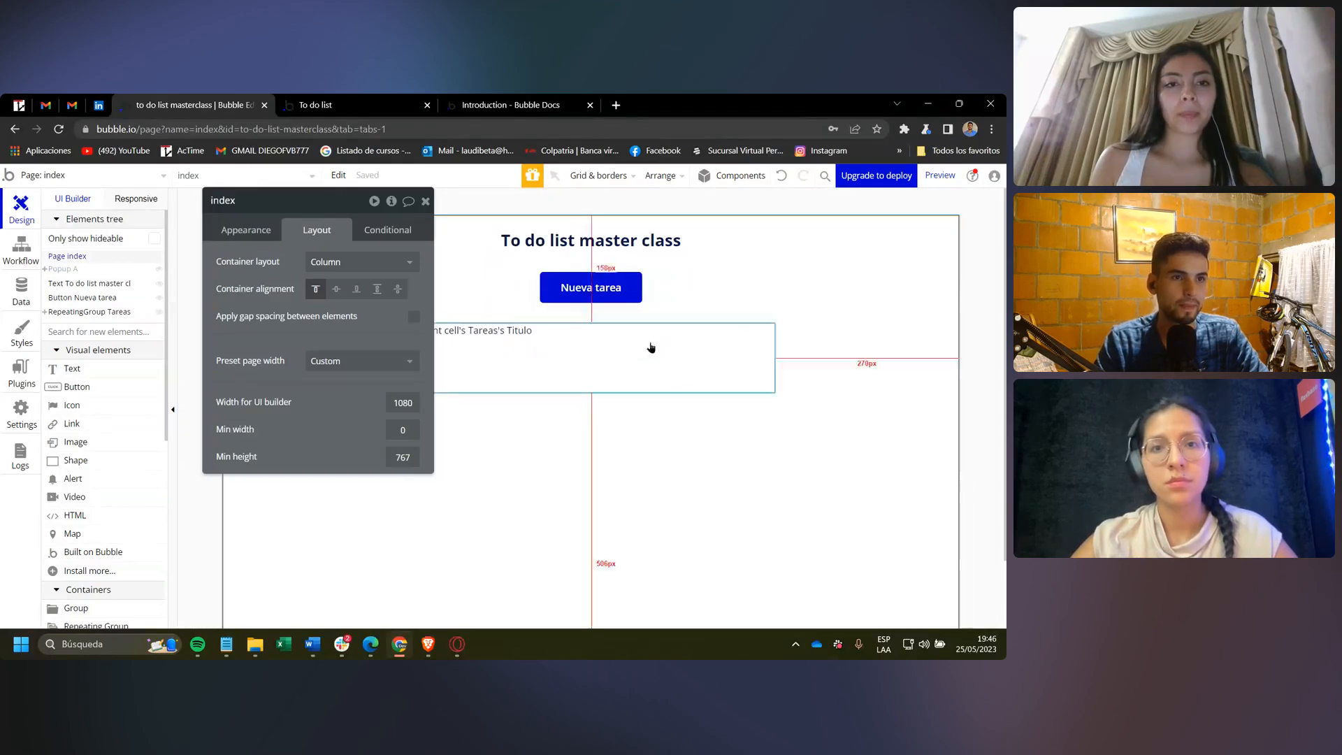
pyautogui.click(615, 299)
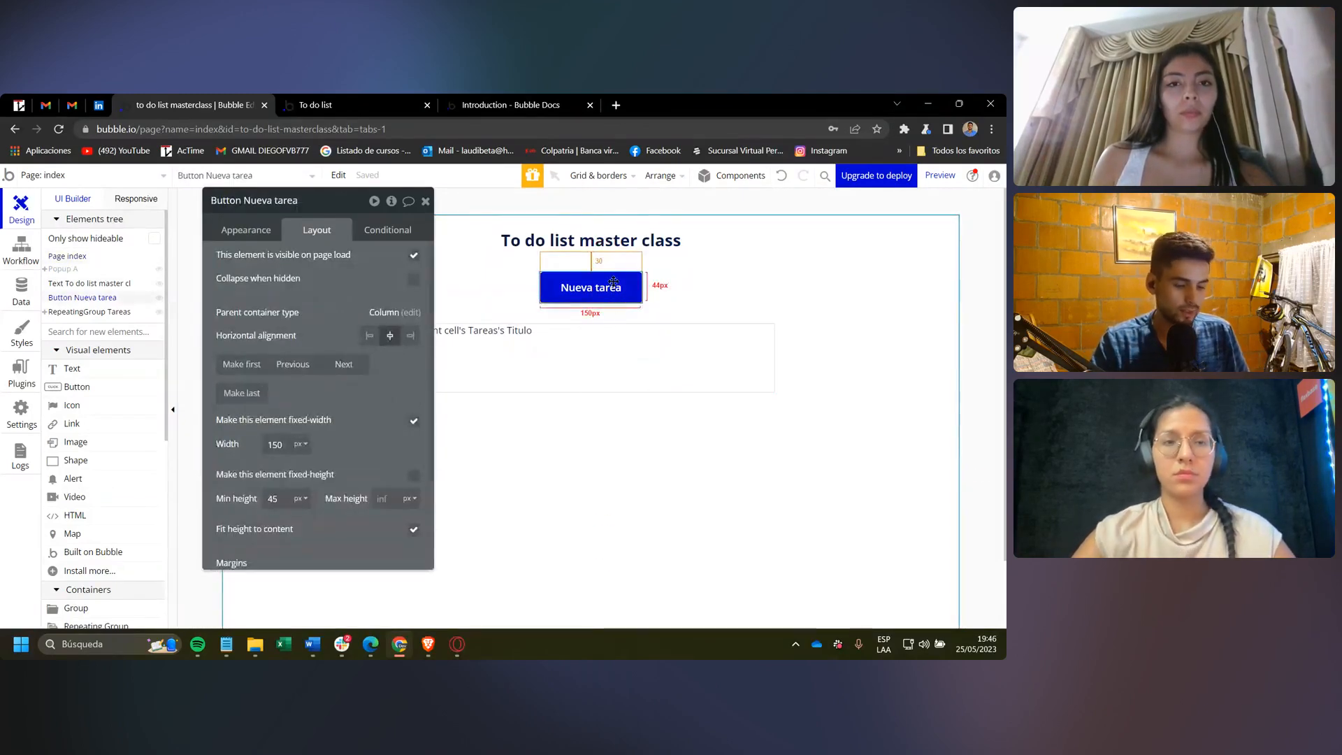
pyautogui.hotkey('ctrl', 'k')
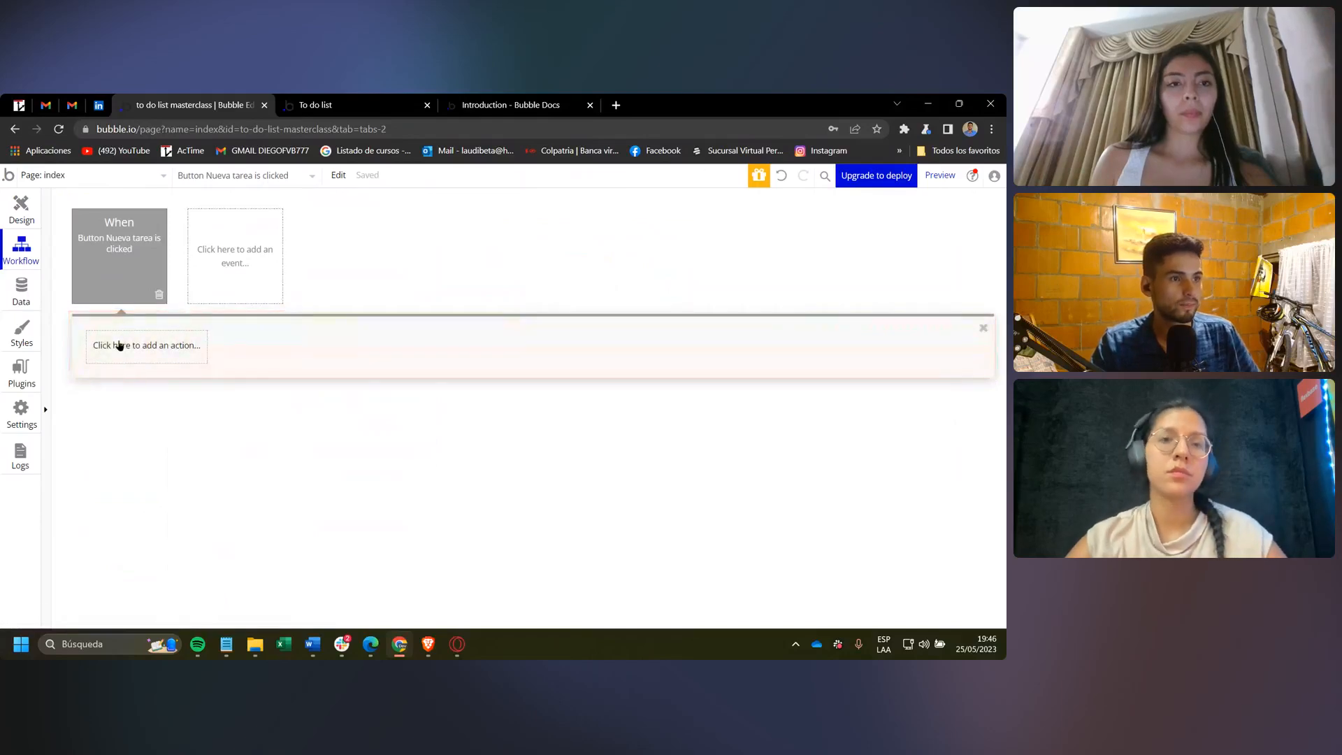
pyautogui.click(119, 345)
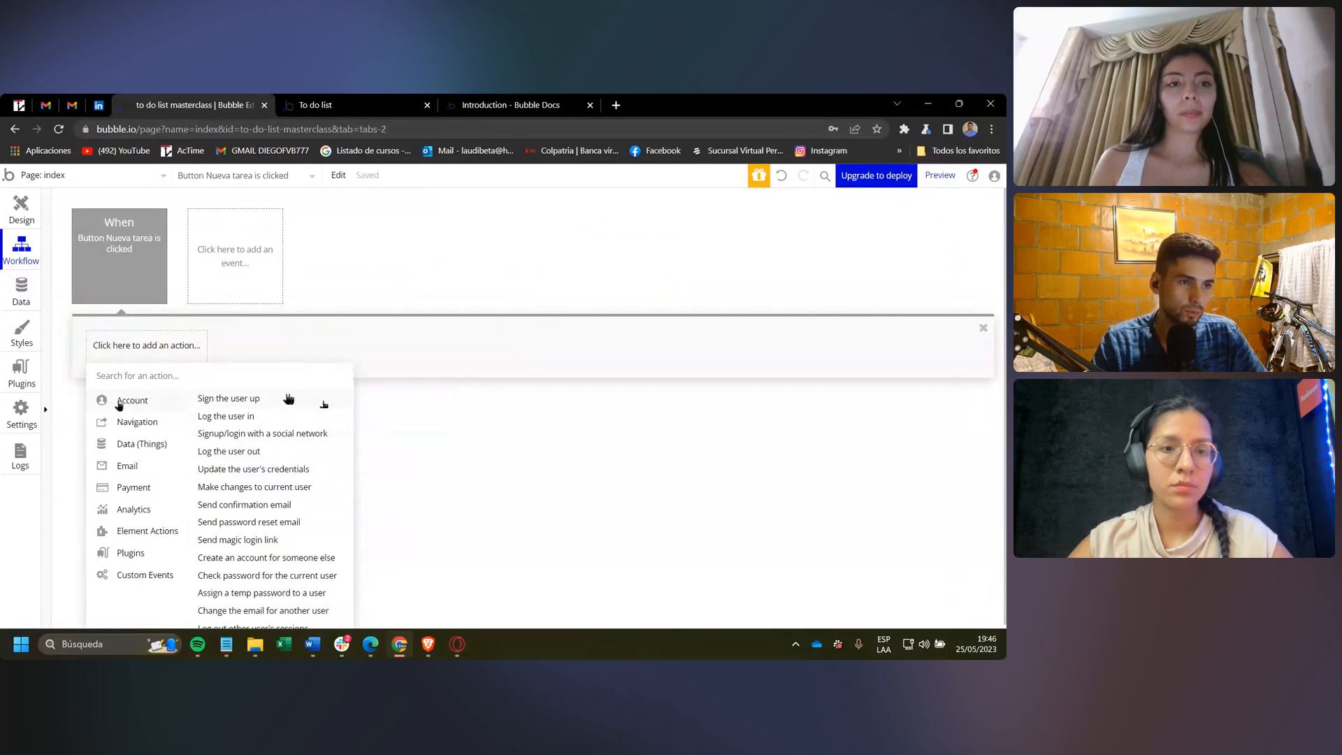
pyautogui.scroll(-1, 301, 418)
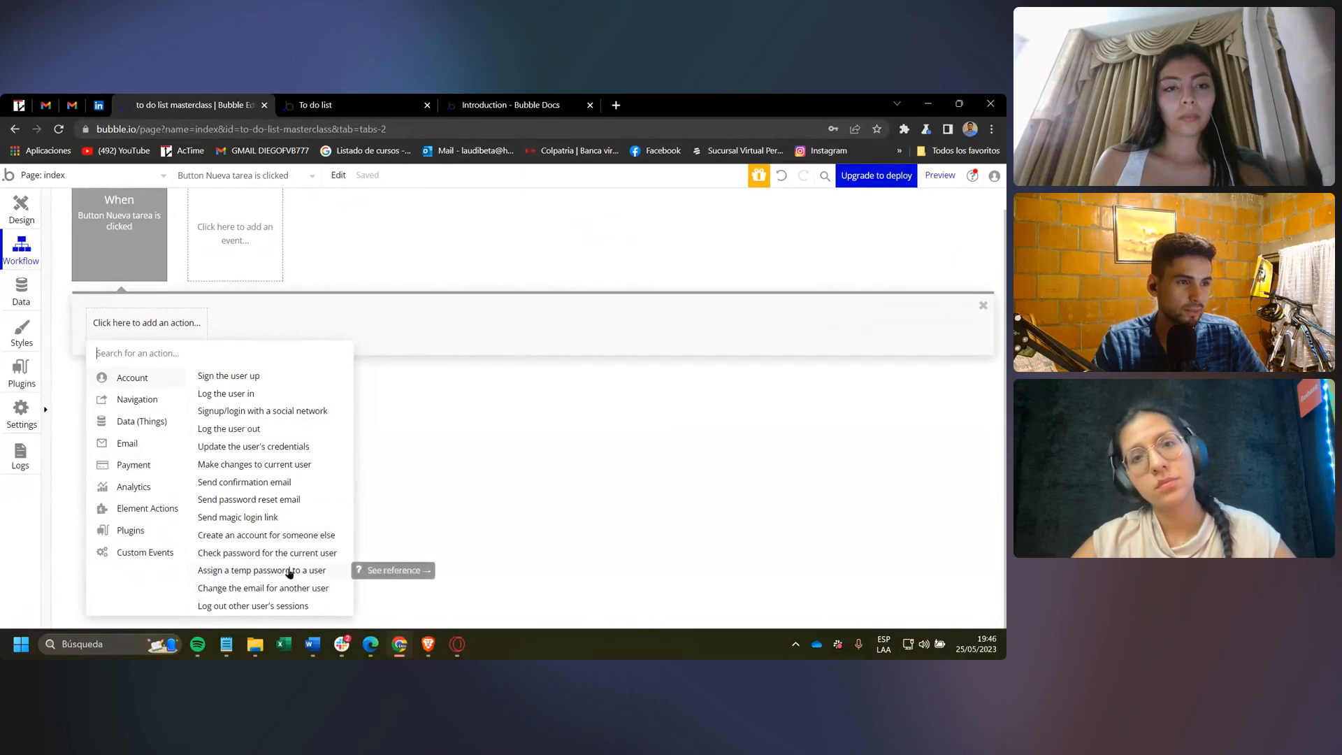
pyautogui.moveTo(149, 401)
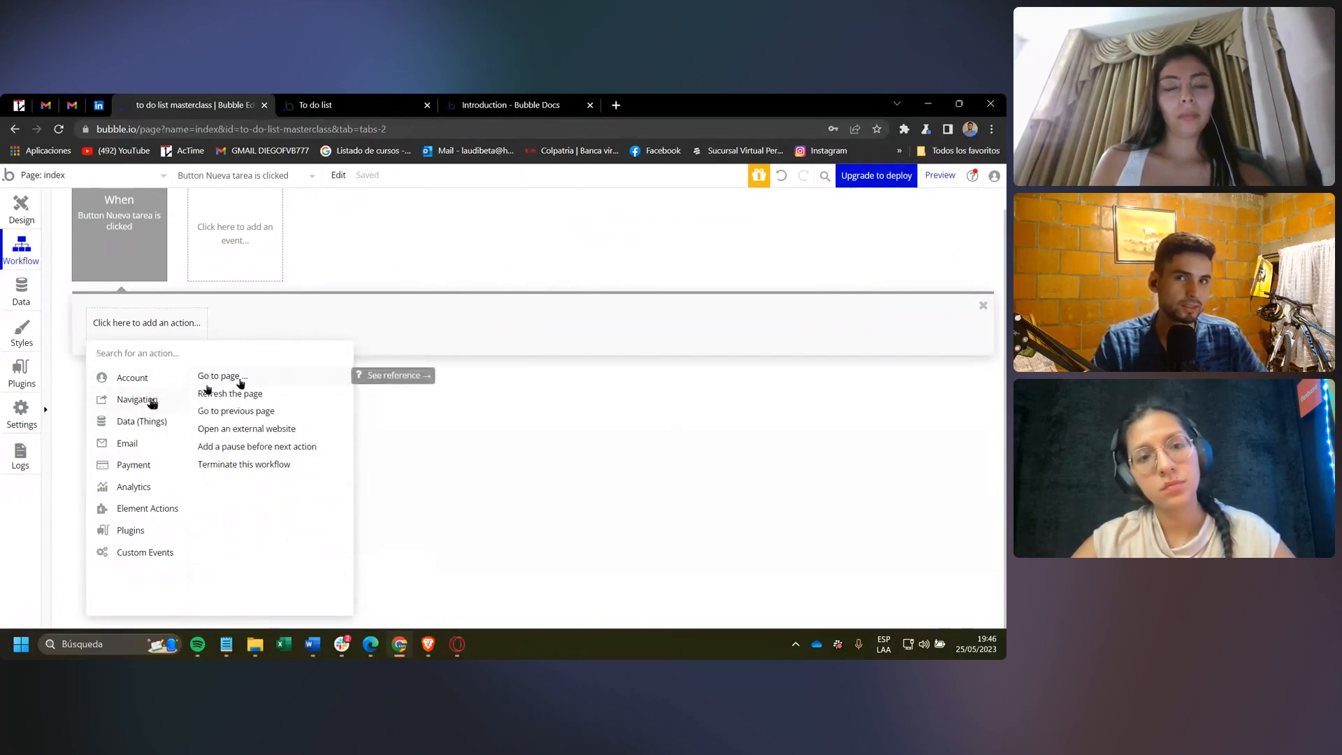
pyautogui.click(136, 176)
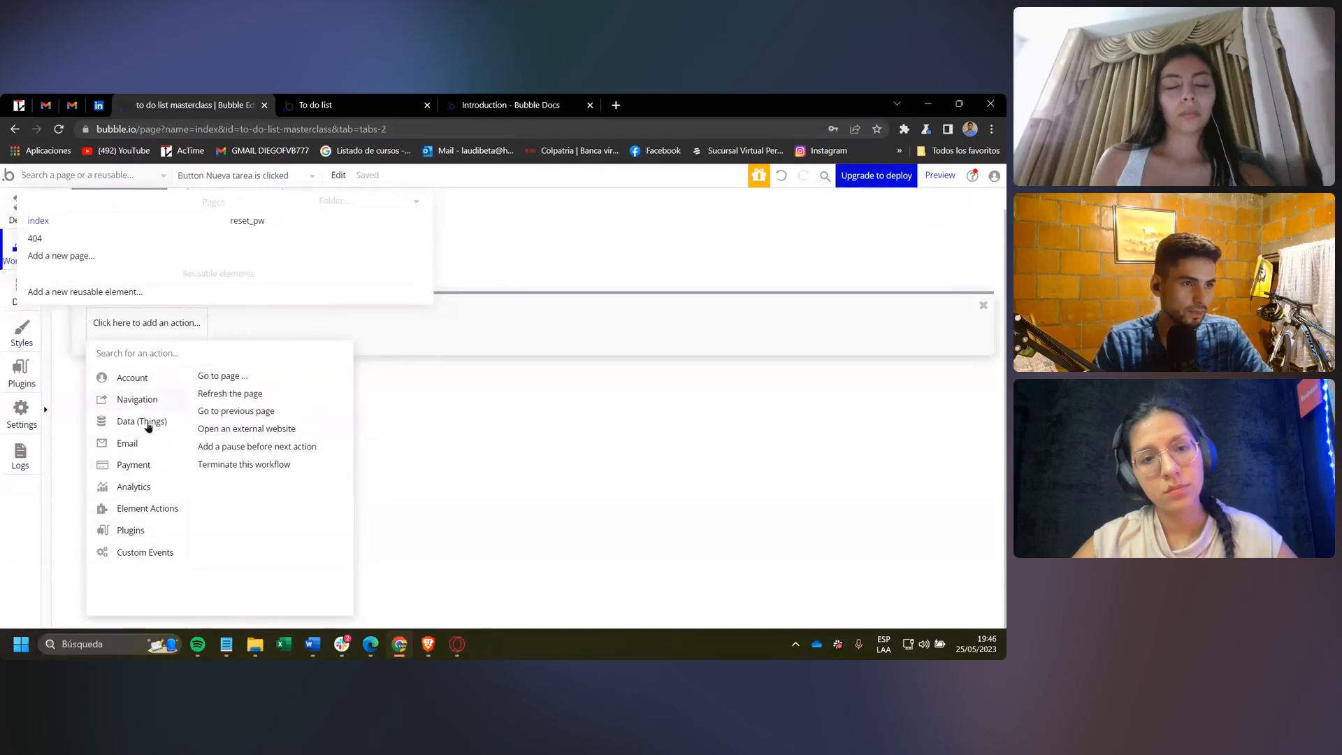
pyautogui.moveTo(143, 423)
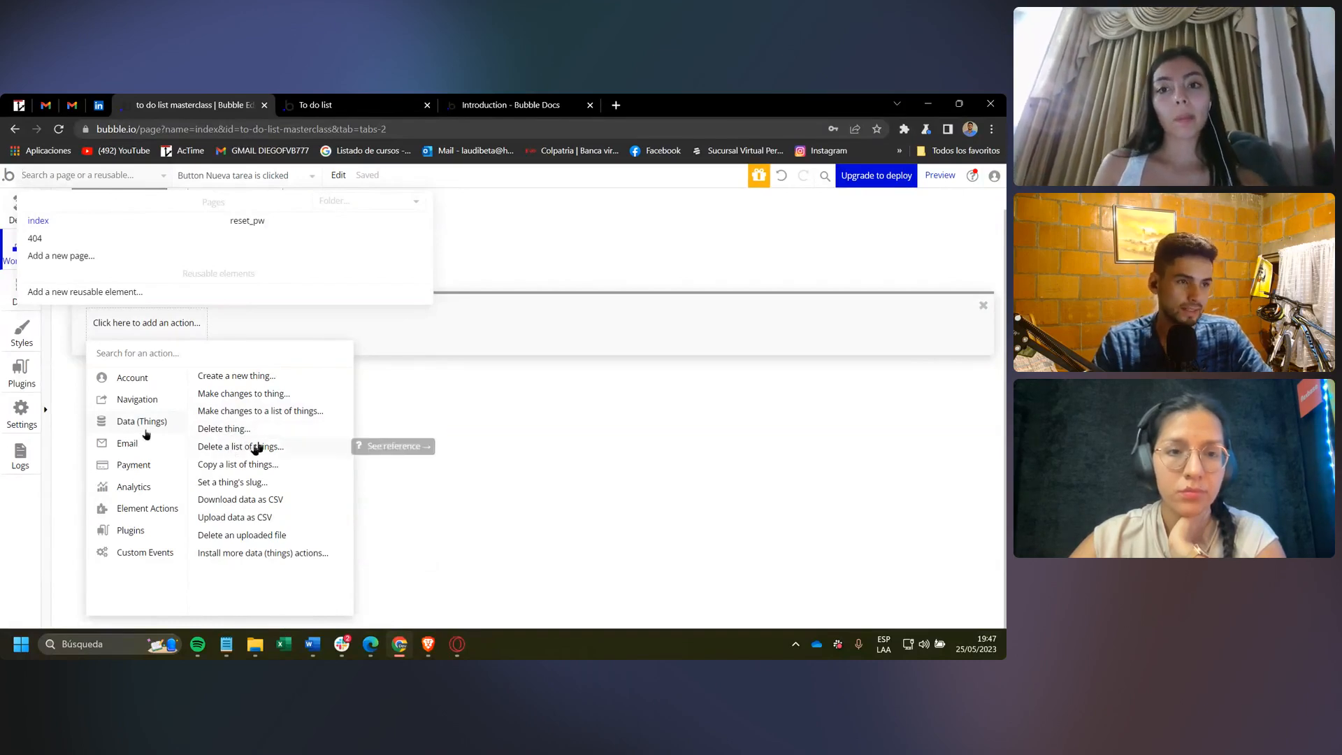
pyautogui.click(256, 378)
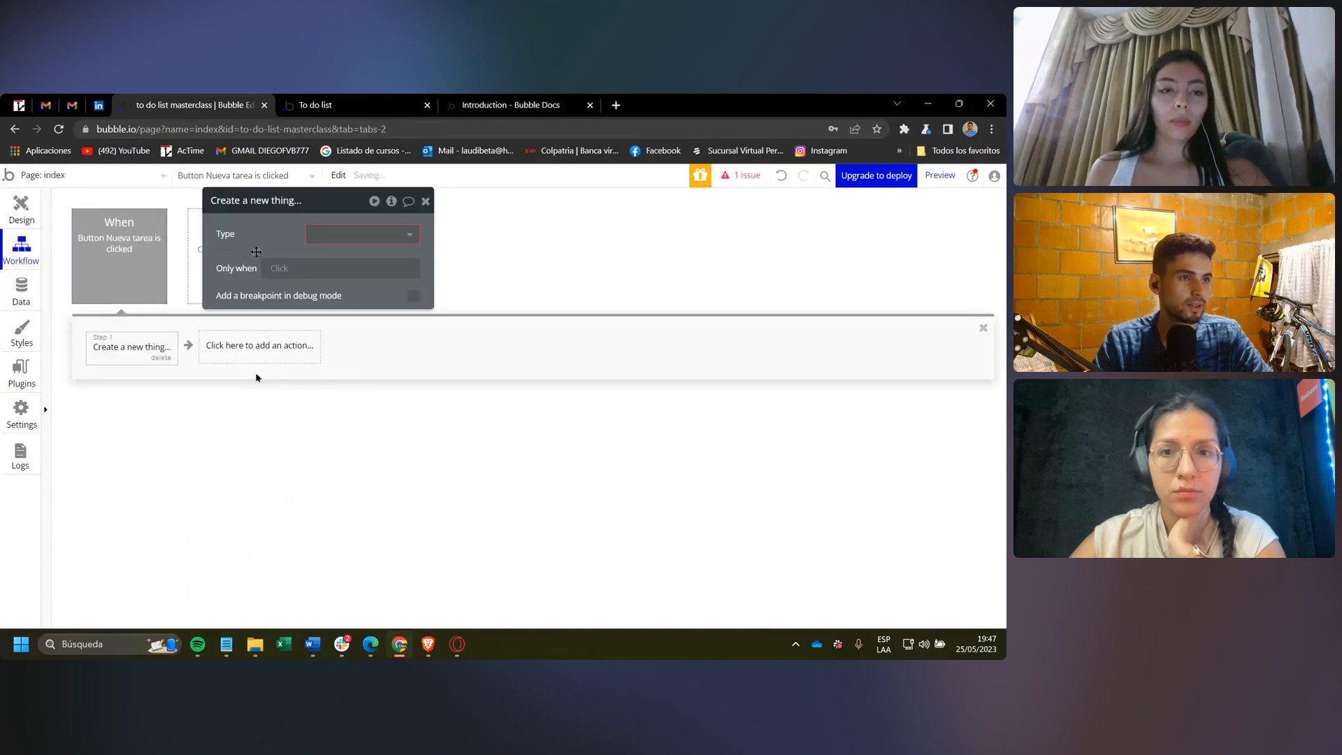
pyautogui.moveTo(250, 251); pyautogui.dragTo(379, 263)
pyautogui.press('Delete')
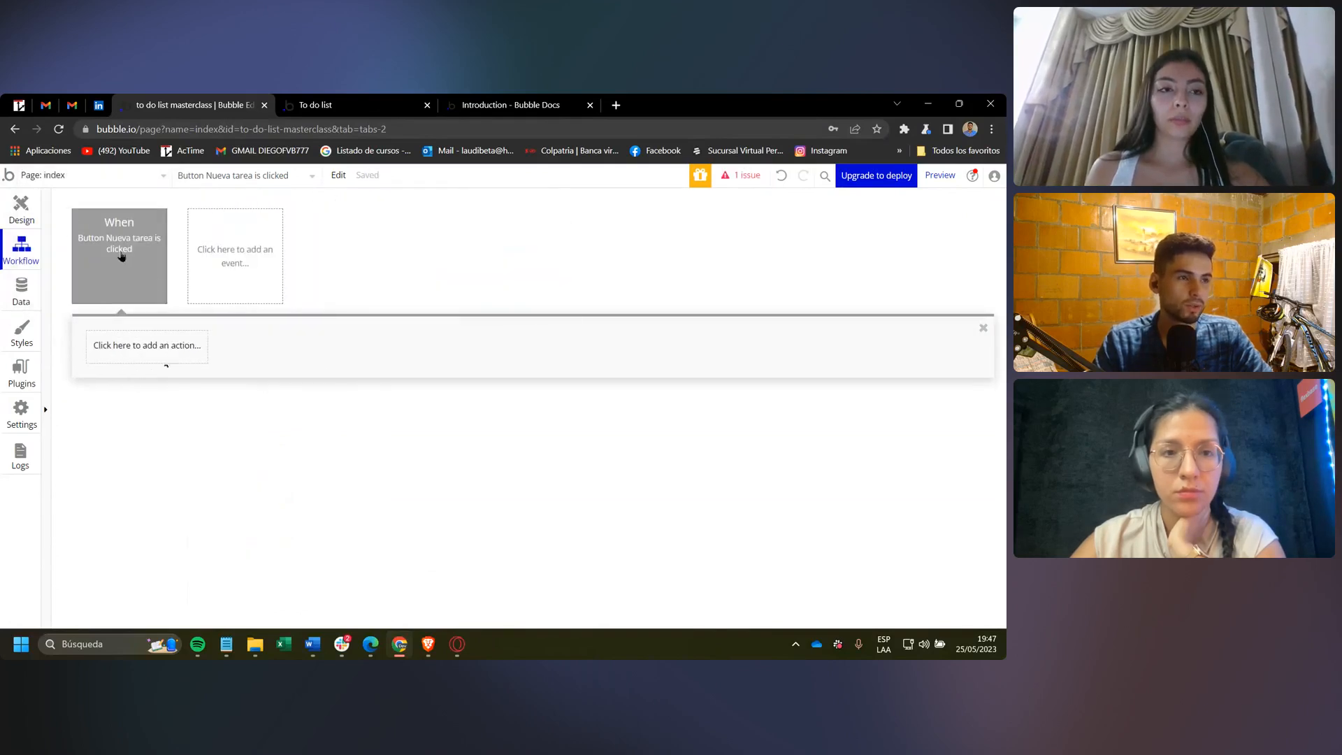
# Add a Show element action targeting Popup A to the "Nueva tarea" button's workflow.
pyautogui.click(128, 358)
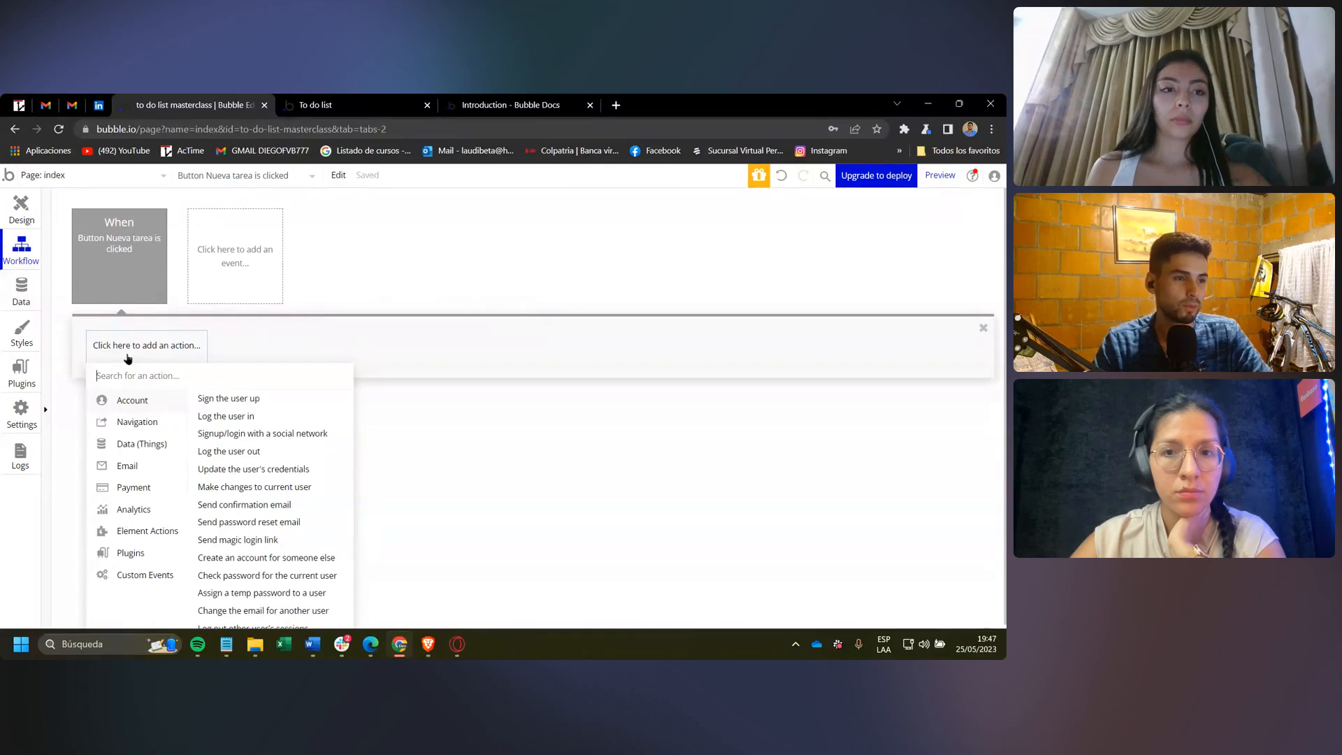
pyautogui.moveTo(147, 536)
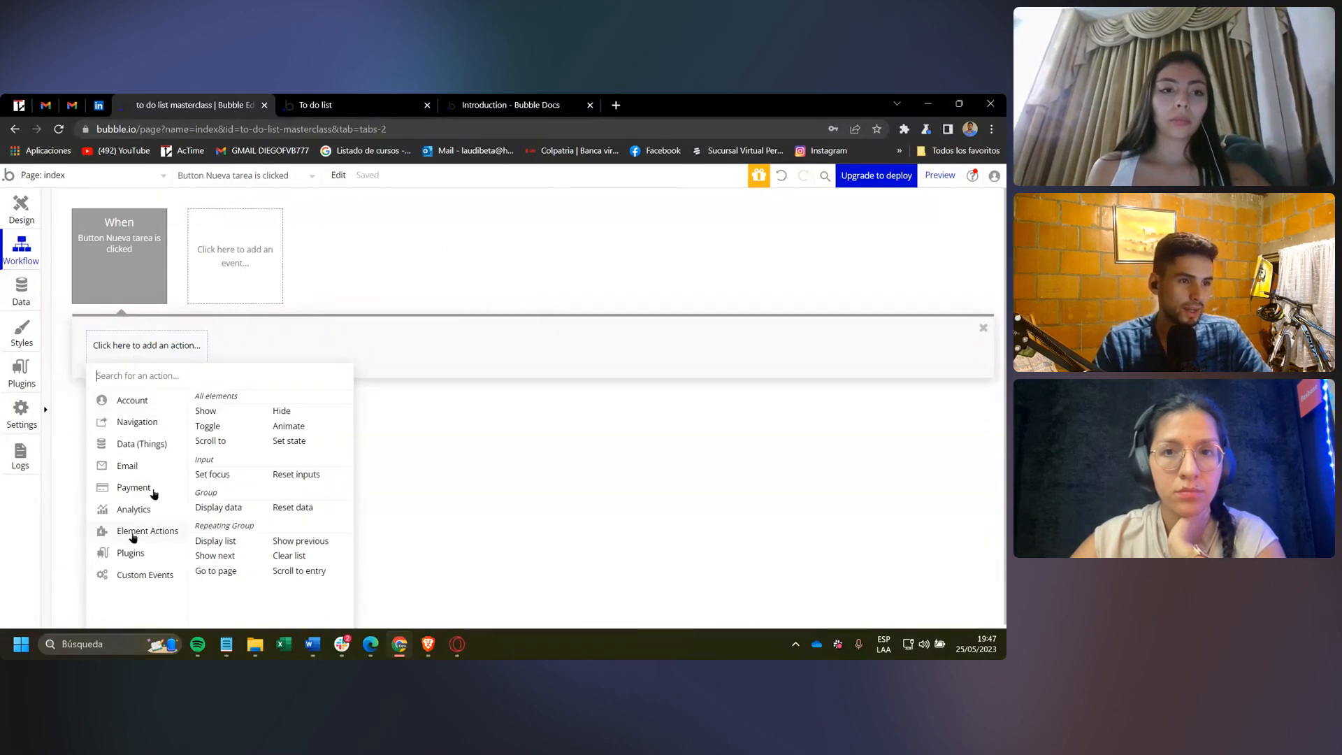
pyautogui.click(217, 411)
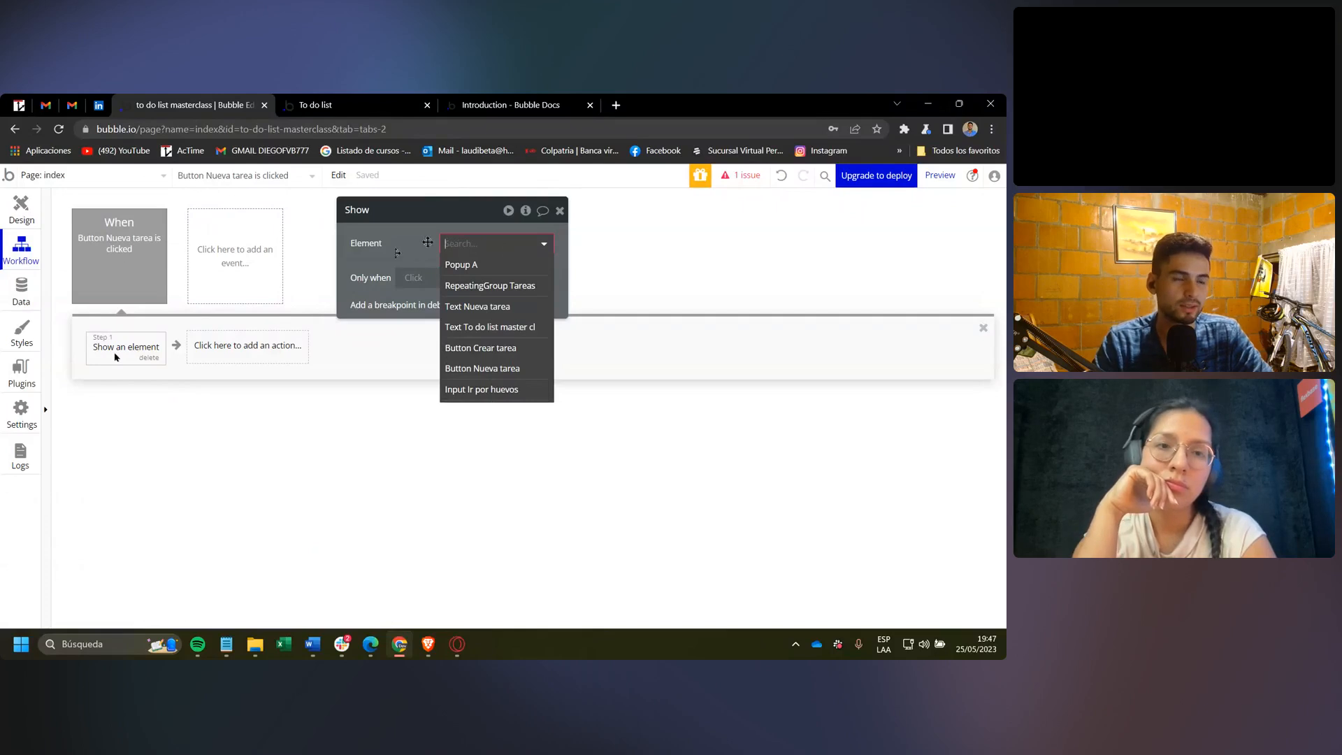
pyautogui.click(485, 266)
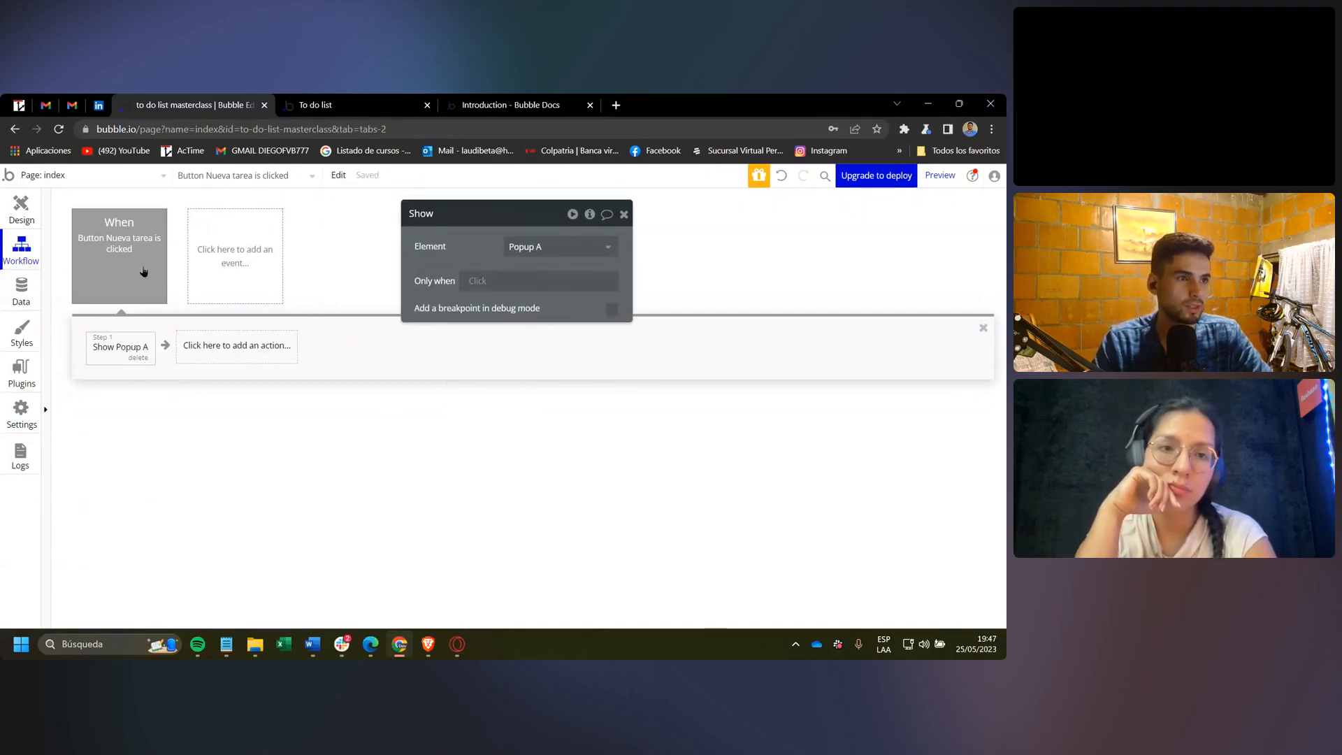
# Refresh the app preview and test opening and closing the popup with the "Nueva tarea" button.
pyautogui.click(357, 106)
pyautogui.click(499, 185)
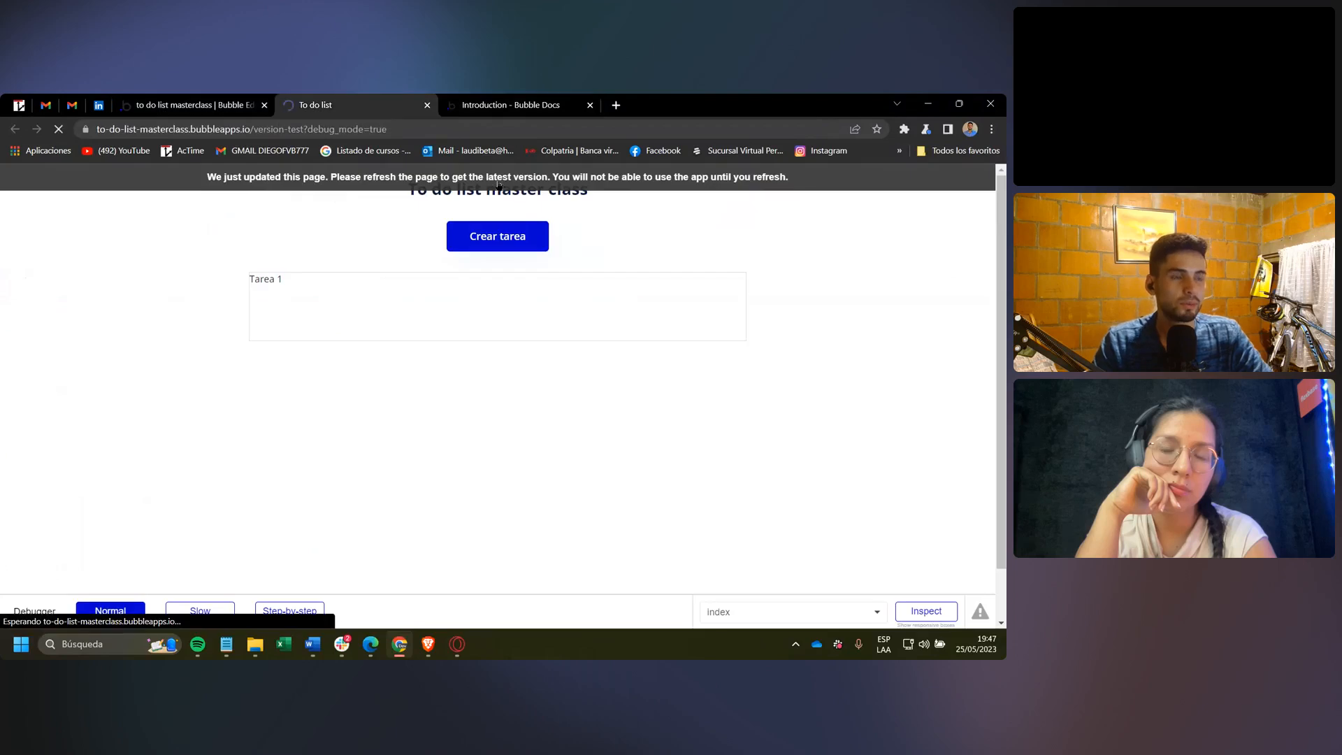
pyautogui.click(503, 236)
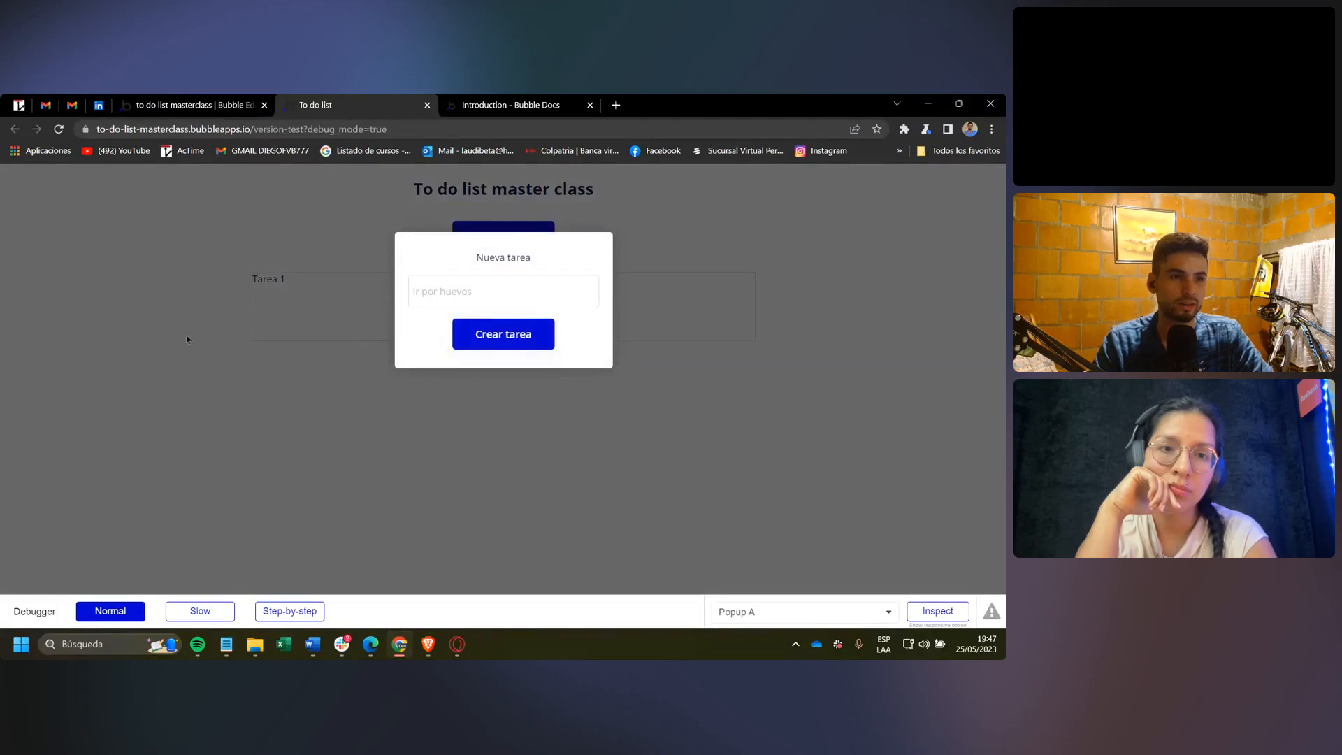
pyautogui.click(557, 393)
pyautogui.click(498, 235)
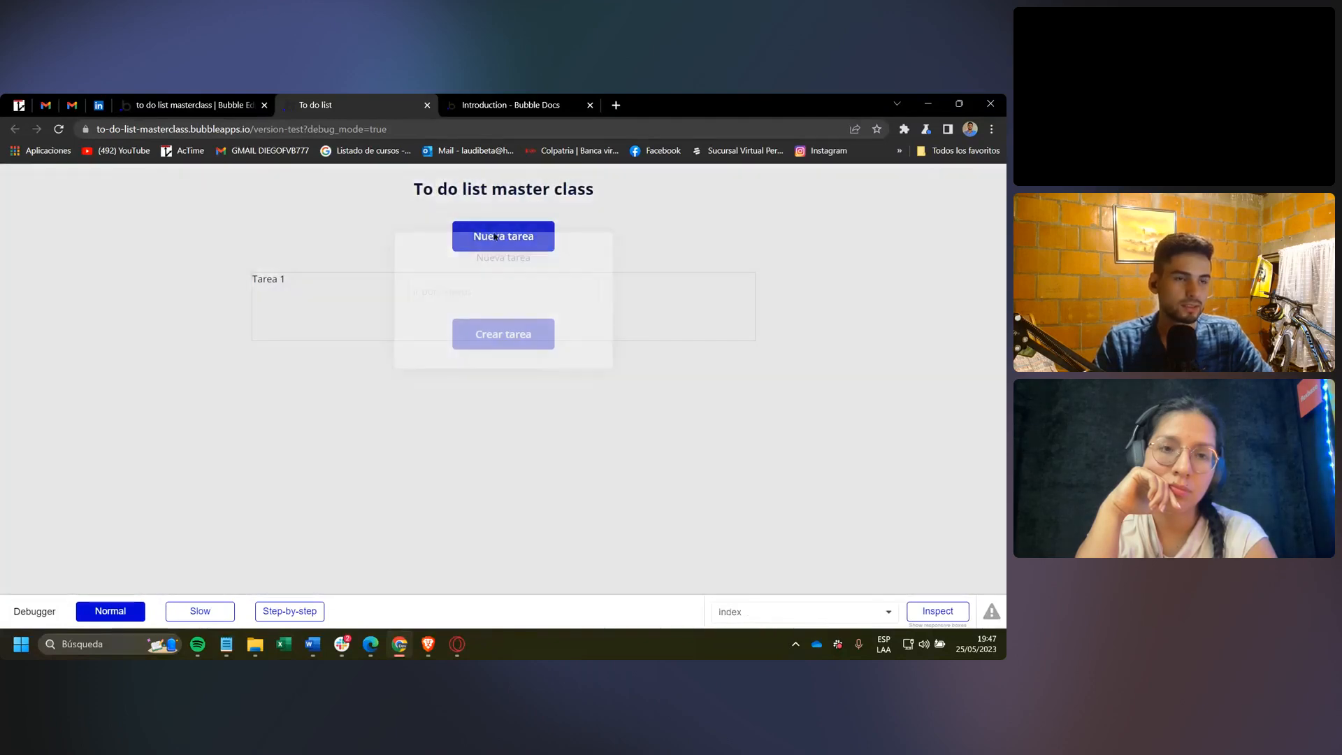
pyautogui.click(516, 385)
# Return to the editor's design view and examine the elements nested in Popup A and RepeatingGroup Tareas.
pyautogui.click(200, 104)
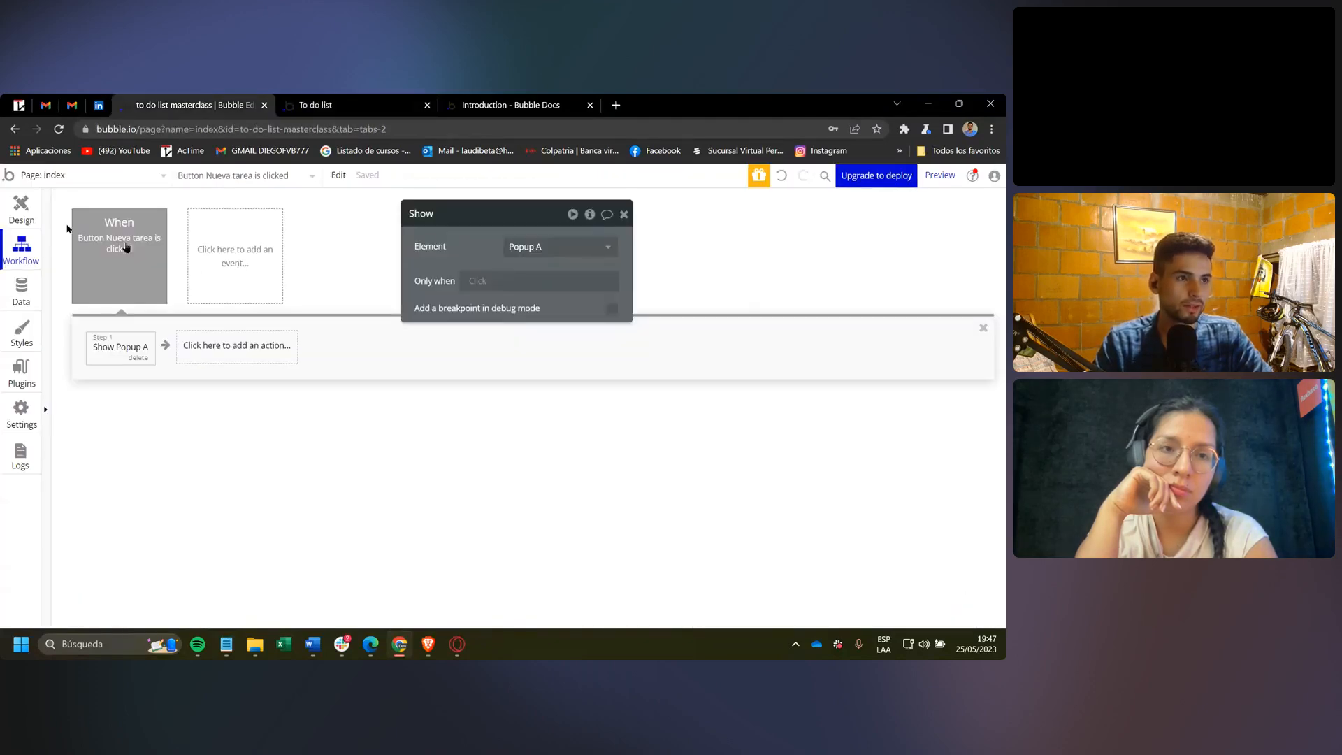
pyautogui.click(21, 214)
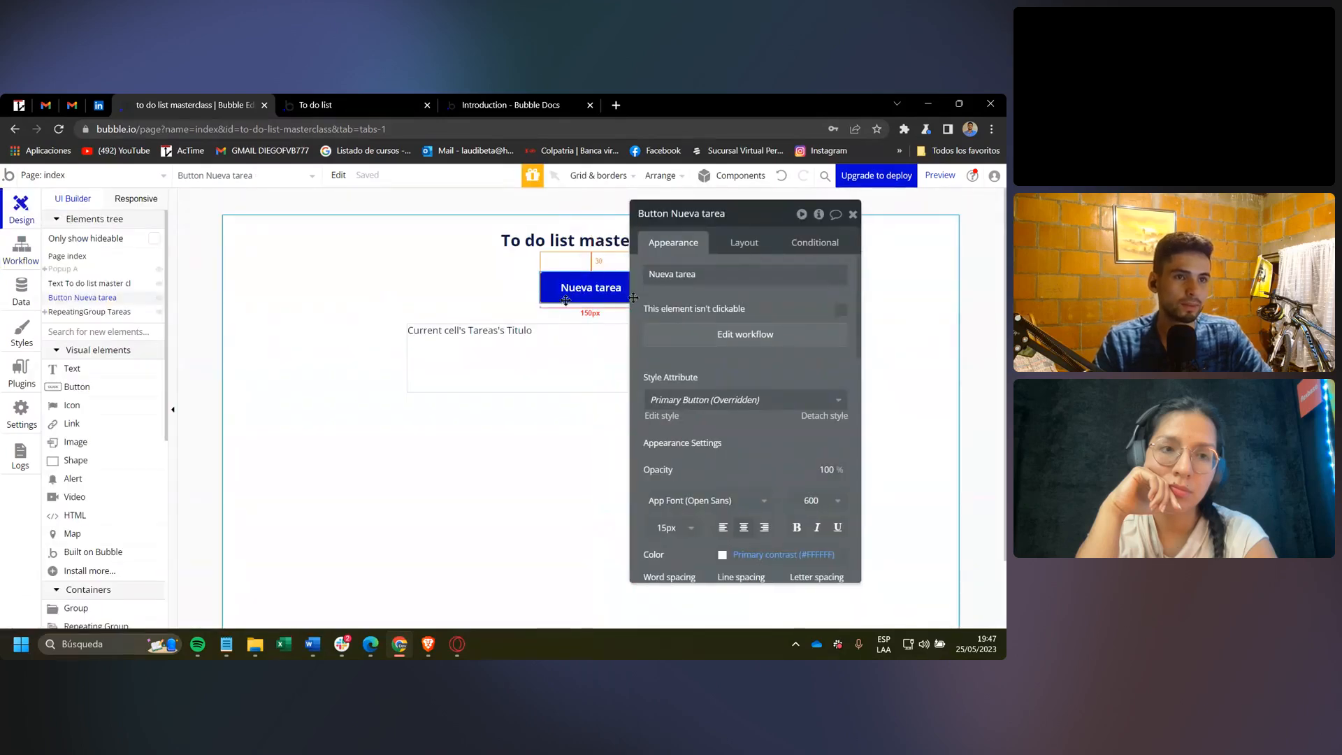
pyautogui.moveTo(59, 272)
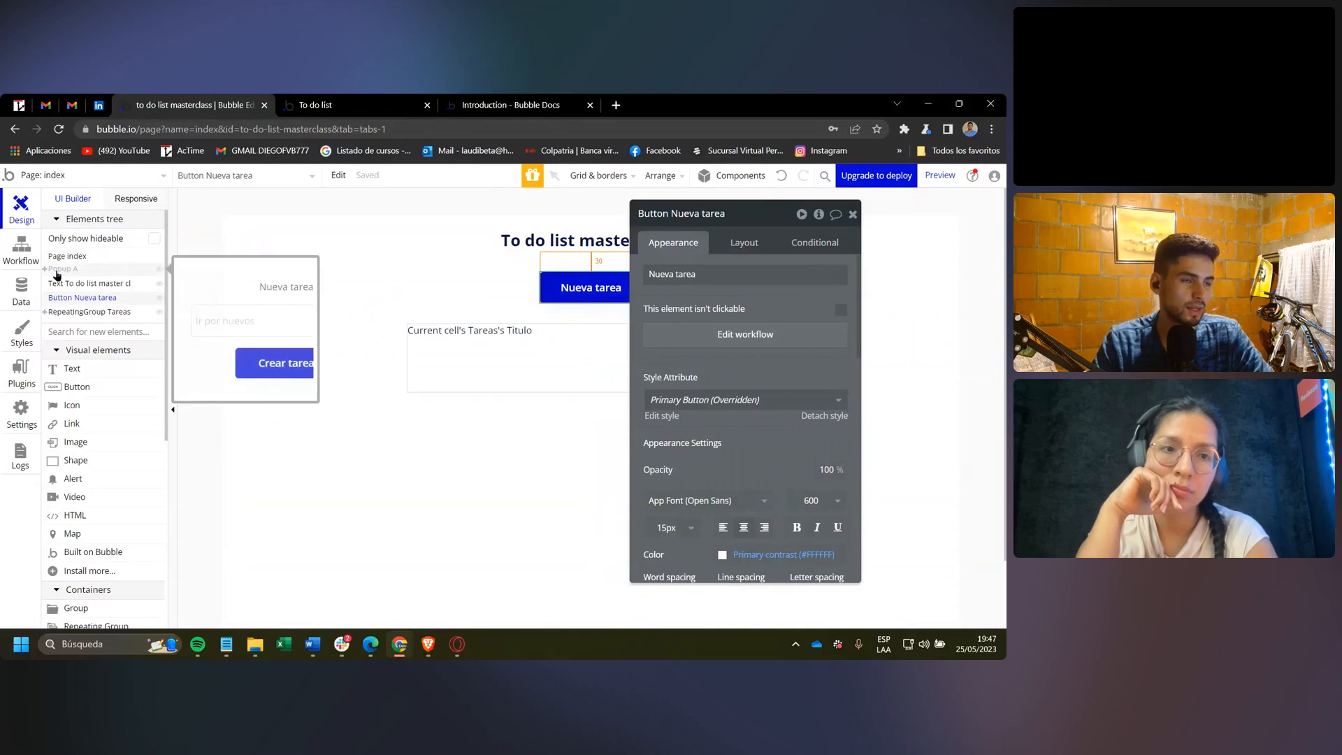
pyautogui.click(45, 269)
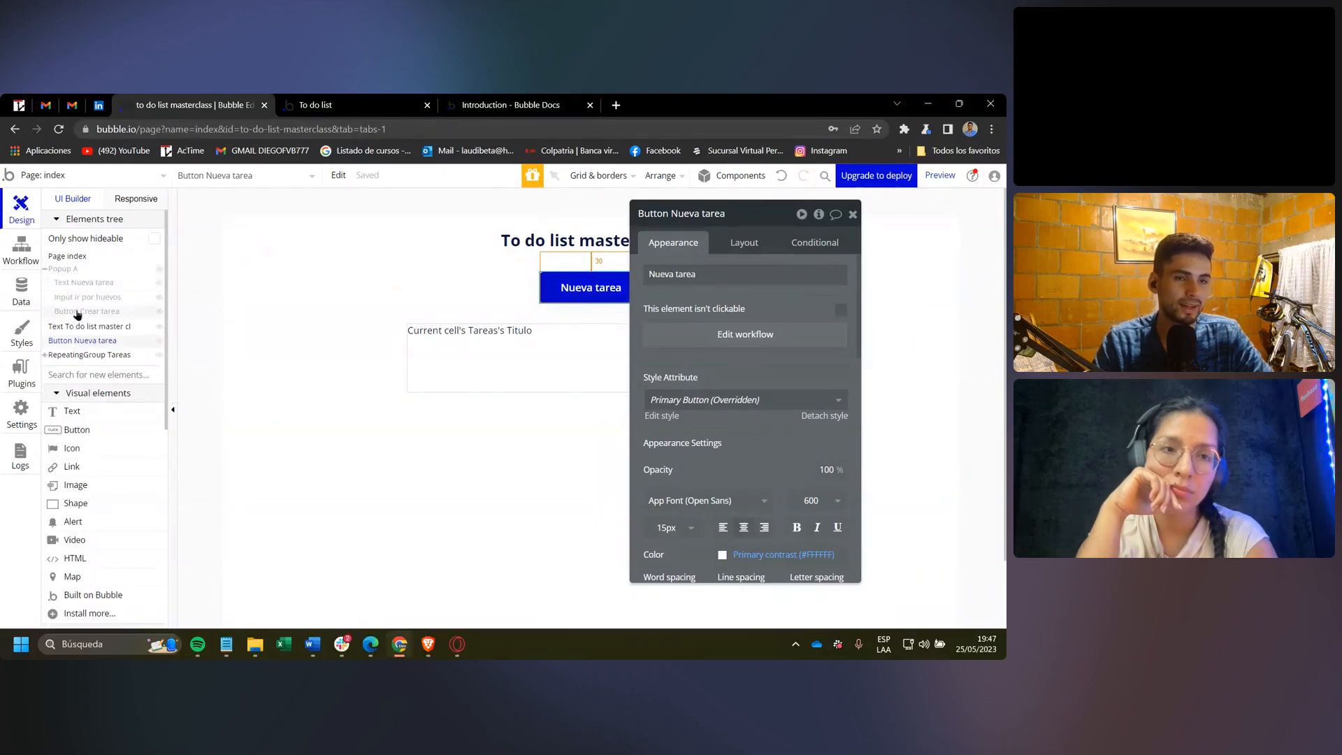
pyautogui.click(62, 272)
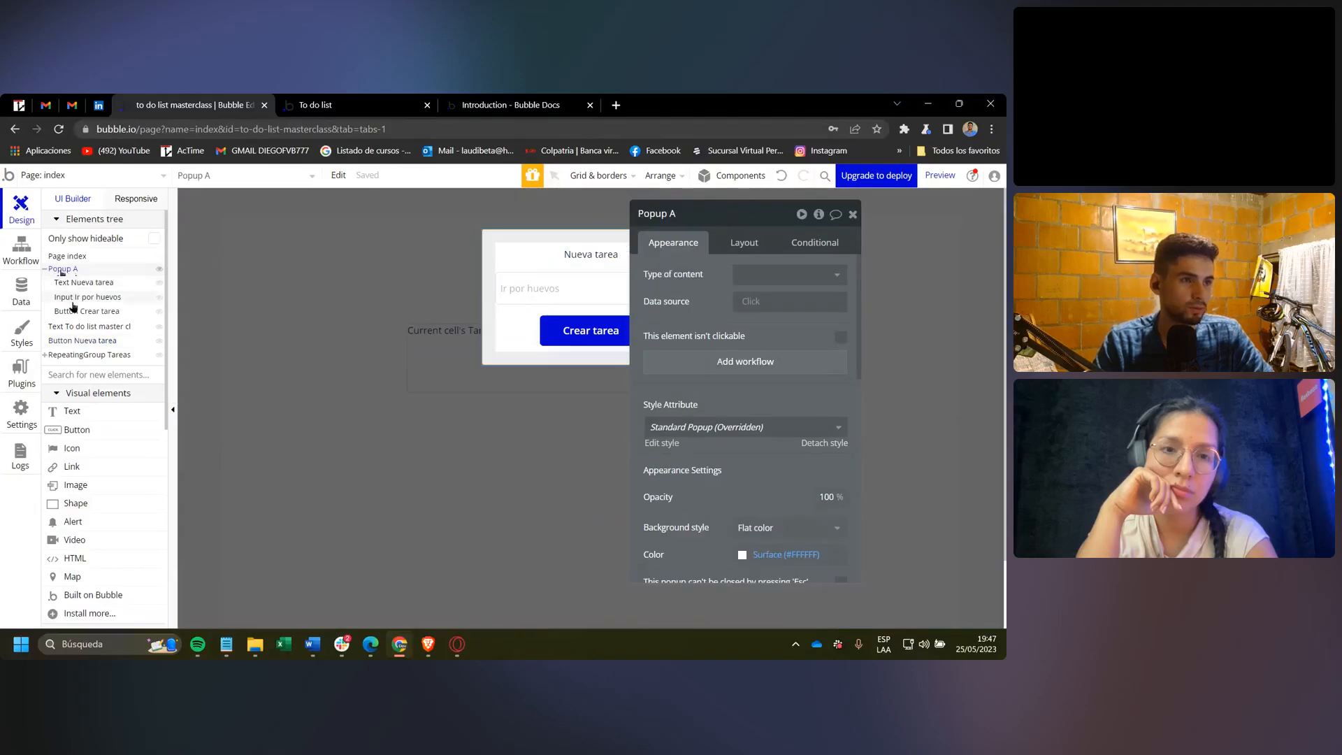
pyautogui.click(44, 355)
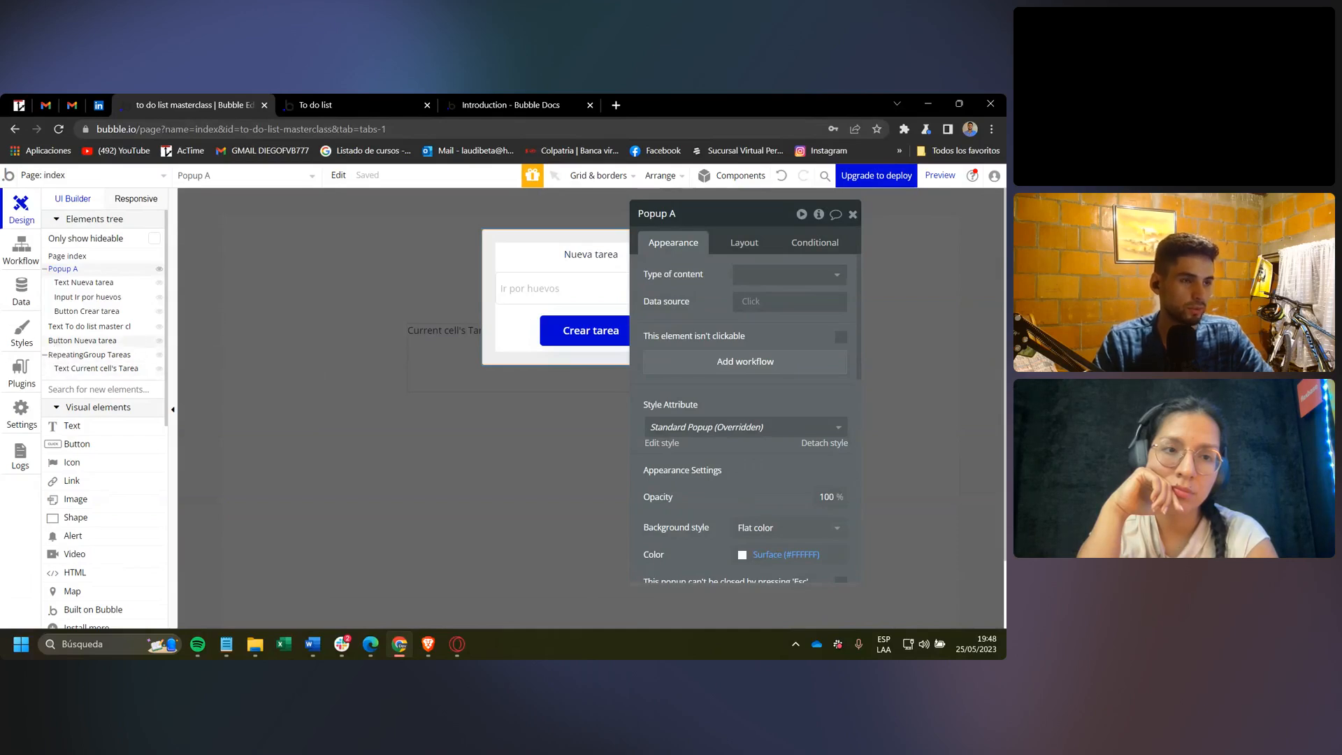
pyautogui.click(44, 355)
# Start a click workflow for the popup's "Crear tarea" button.
pyautogui.click(591, 336)
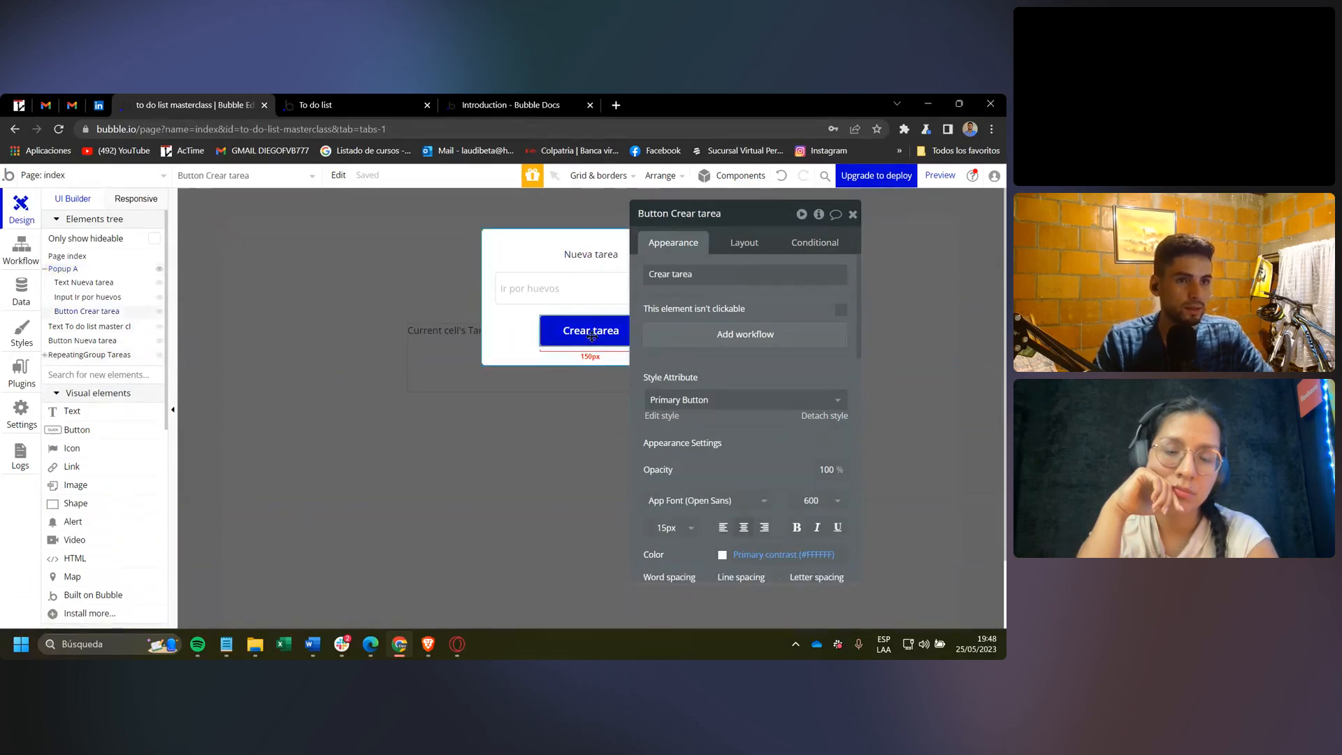
pyautogui.click(745, 337)
pyautogui.click(162, 353)
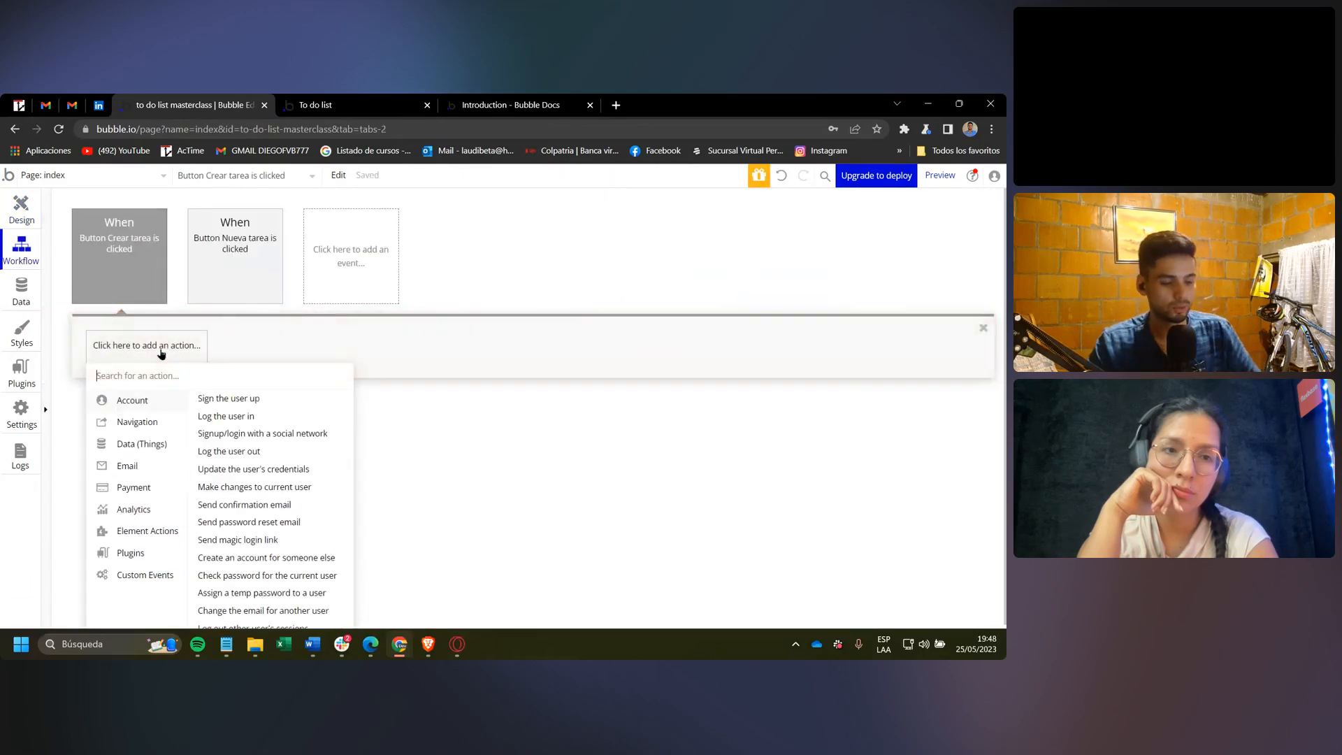
pyautogui.write('make')
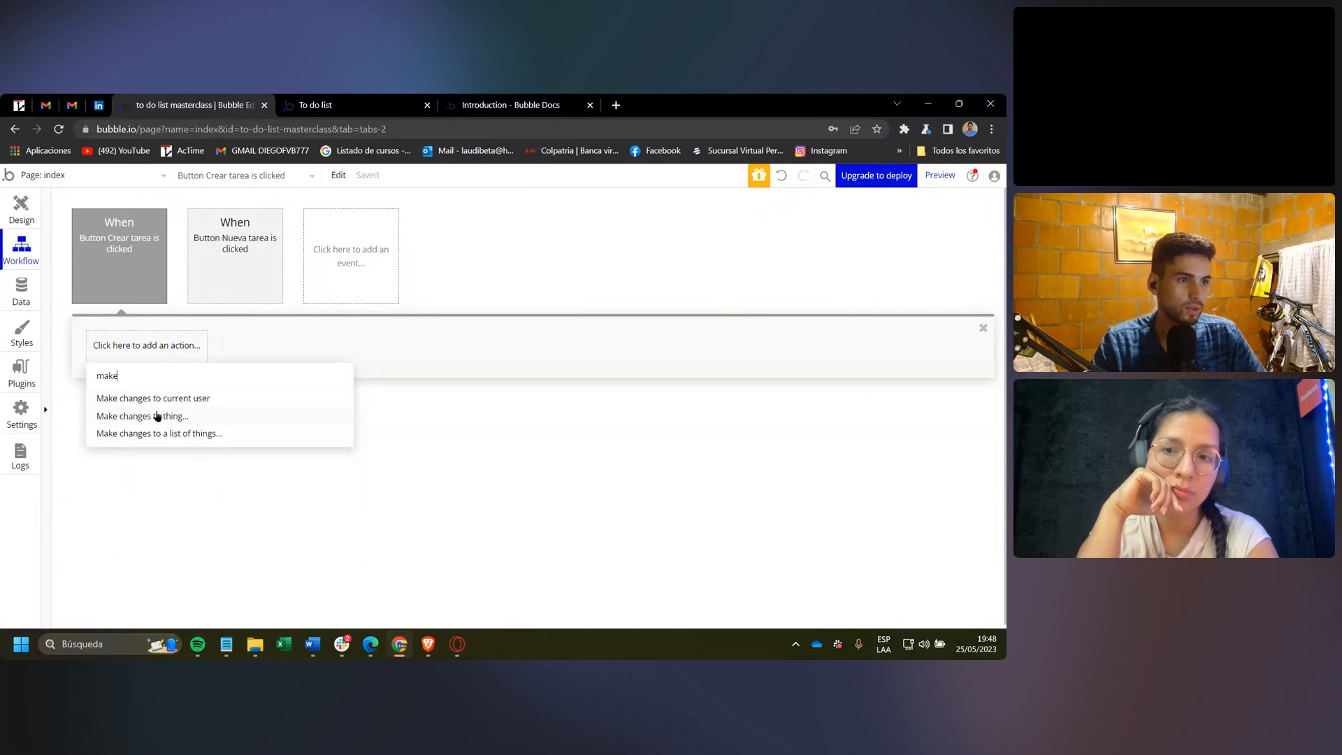
pyautogui.click(156, 417)
pyautogui.click(762, 258)
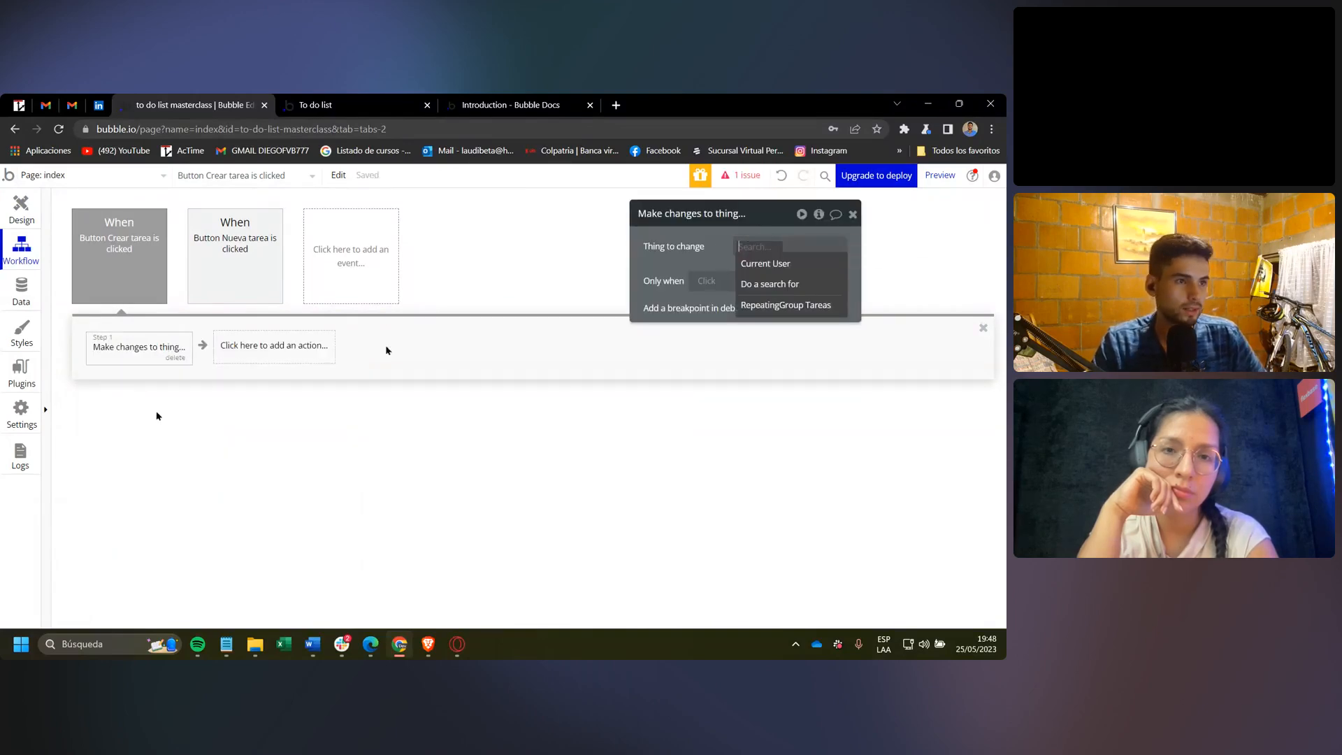
pyautogui.click(175, 358)
# Replace the Make changes action in the "Crear tarea" workflow with a Create a new thing action of type Tareas.
pyautogui.click(133, 350)
pyautogui.write('cre')
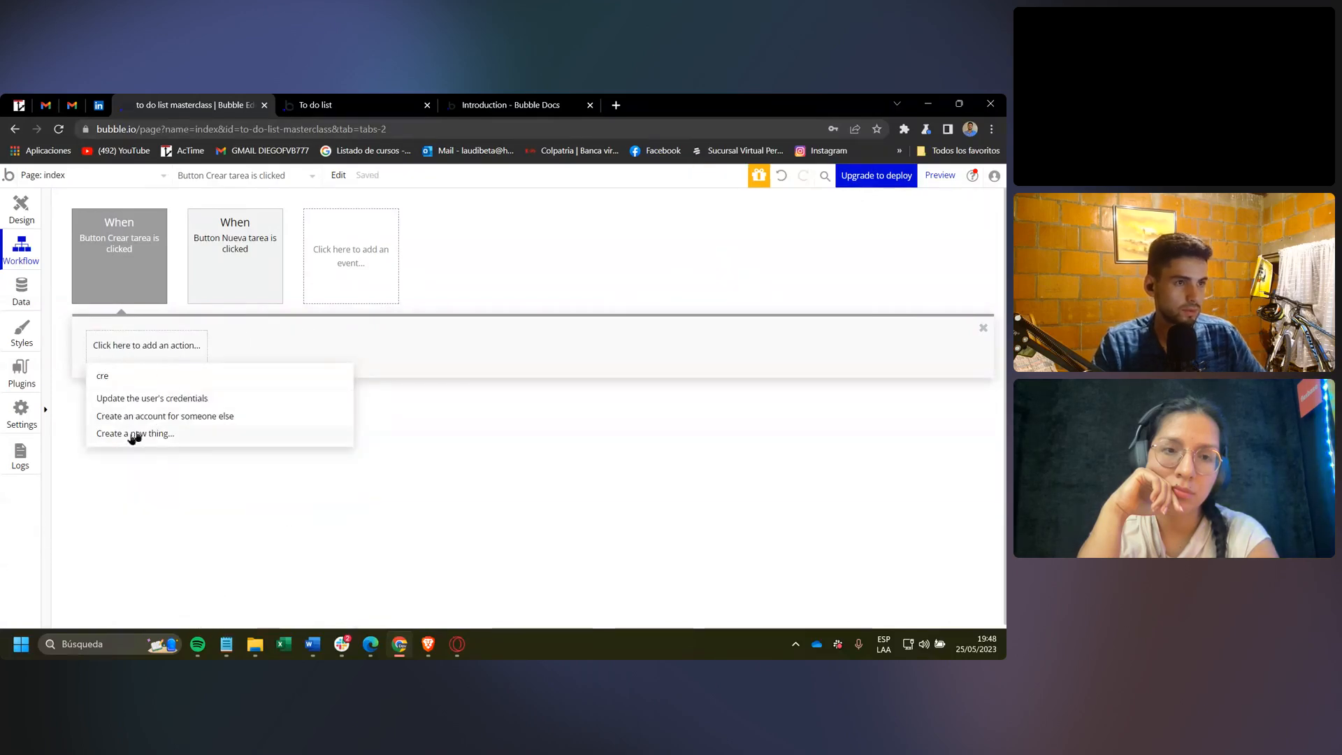
pyautogui.click(133, 435)
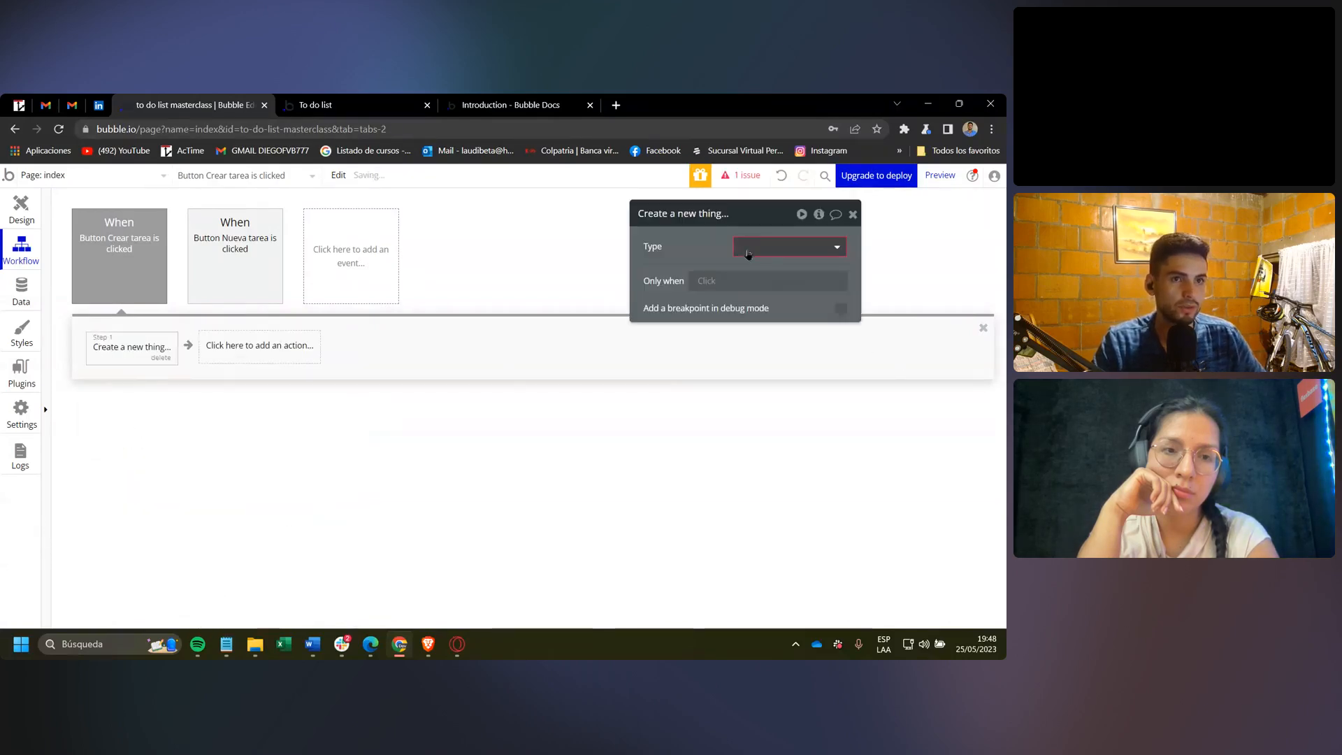
pyautogui.click(790, 247)
pyautogui.click(765, 268)
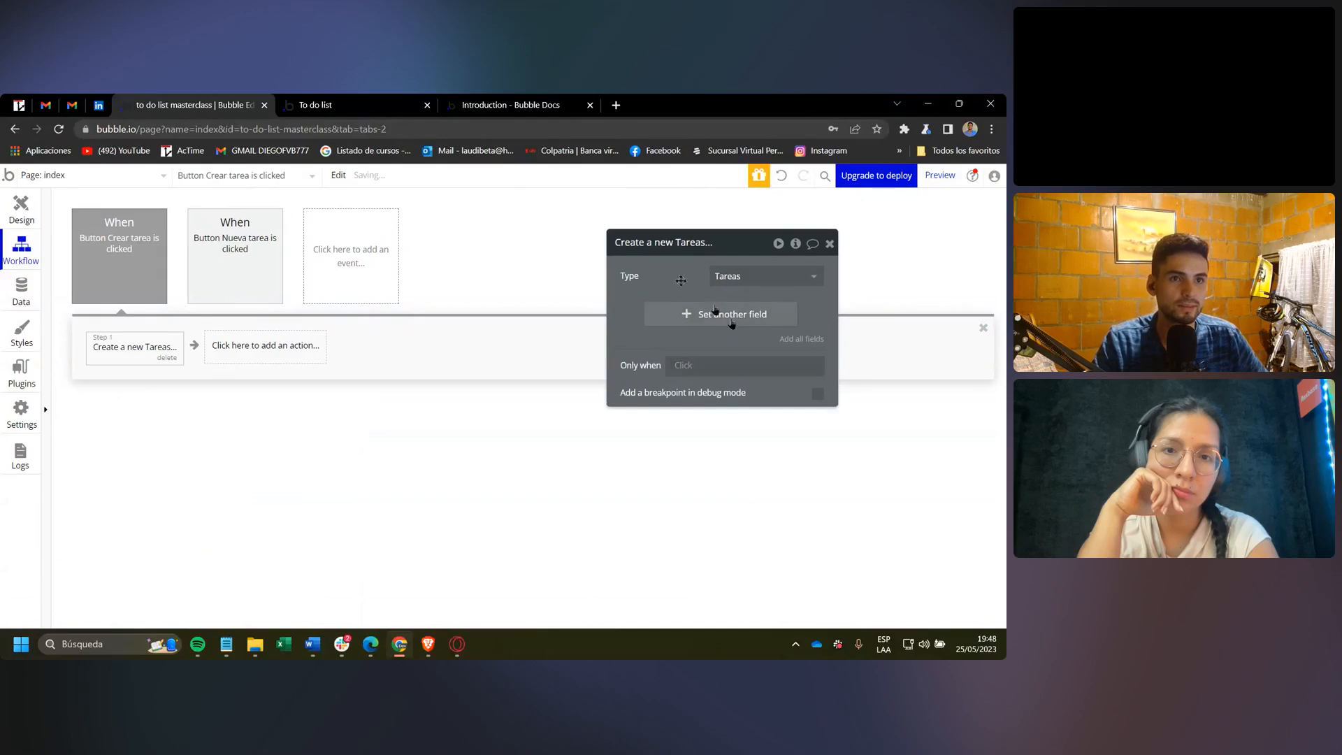
# Set the new task's Titulo field to the value of Input Ir por huevos.
pyautogui.click(731, 315)
pyautogui.click(639, 366)
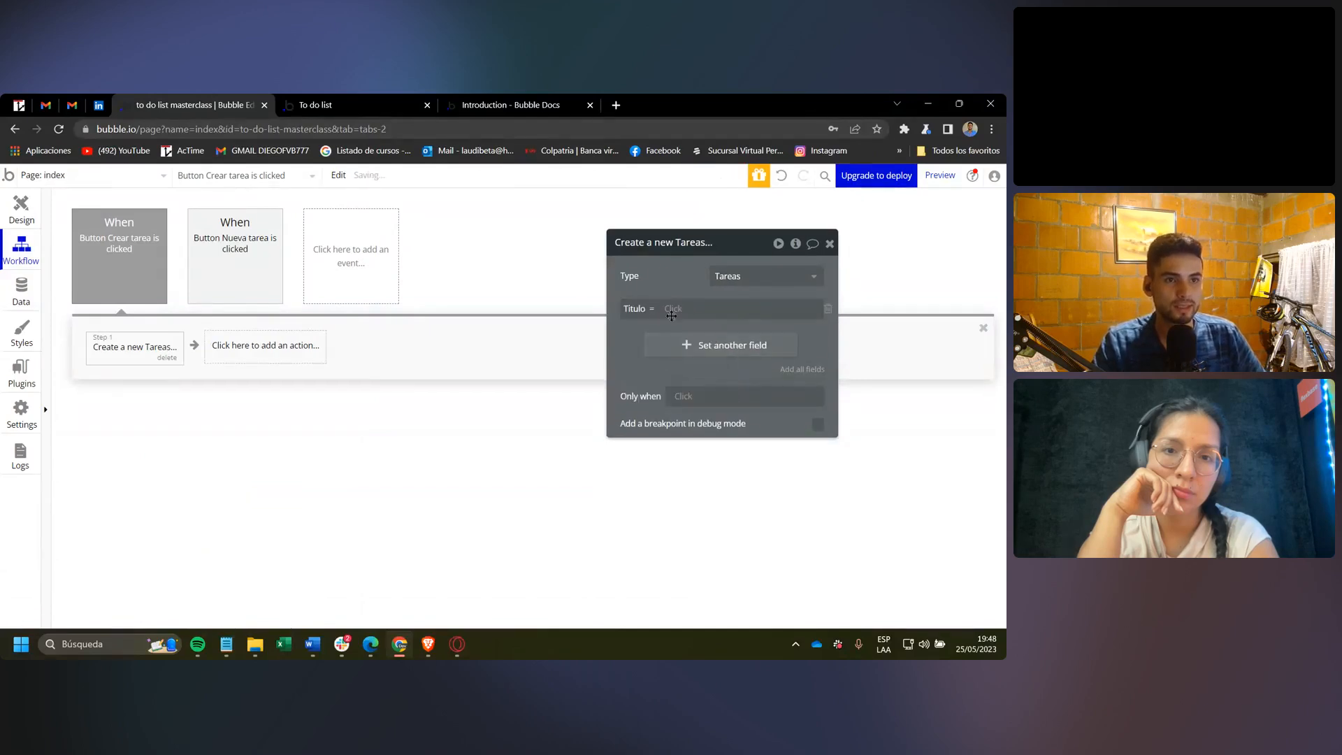
pyautogui.click(679, 309)
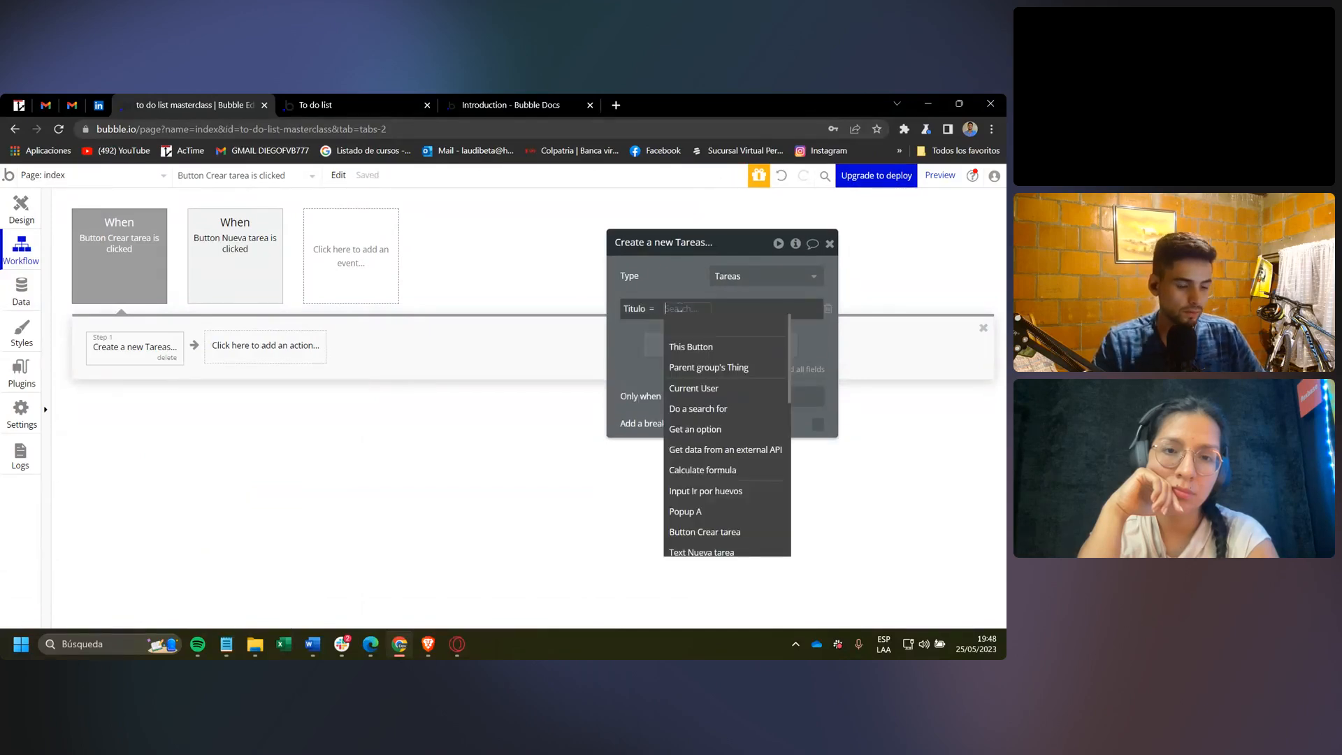
pyautogui.write('input')
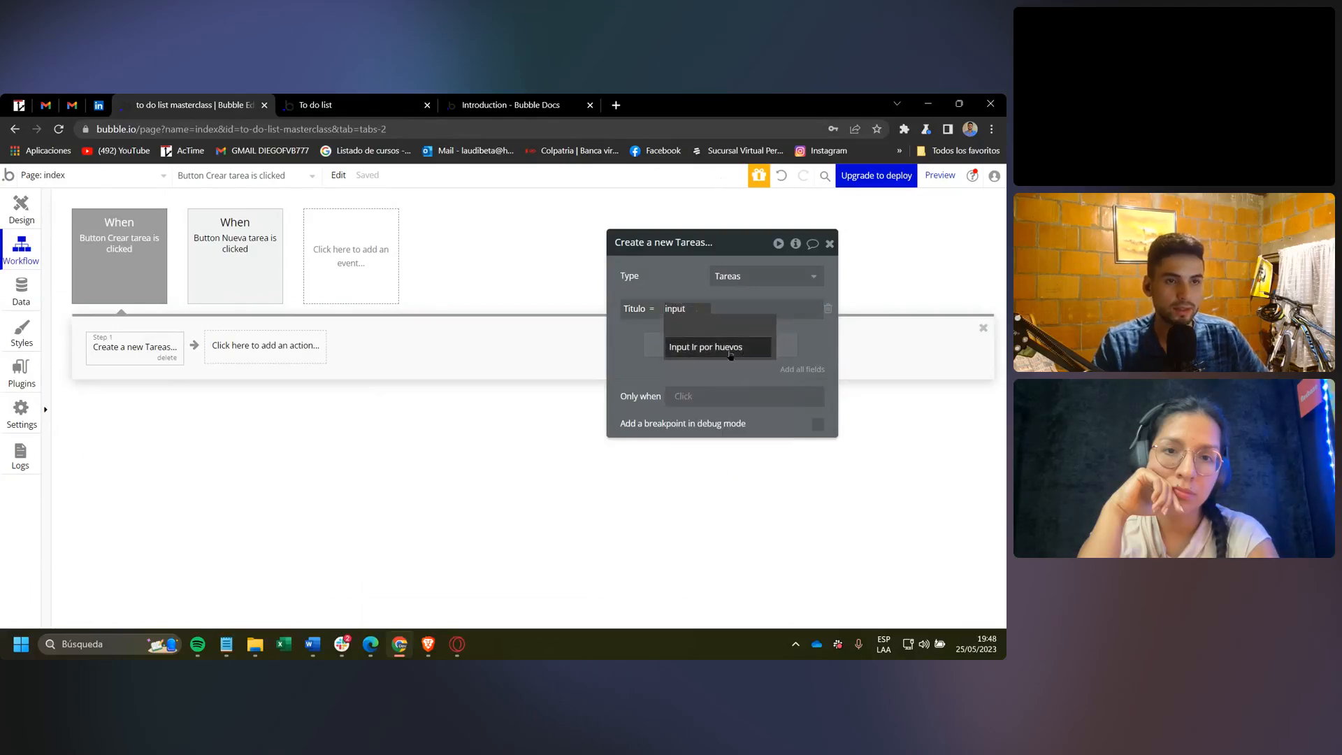
pyautogui.click(706, 347)
pyautogui.click(762, 323)
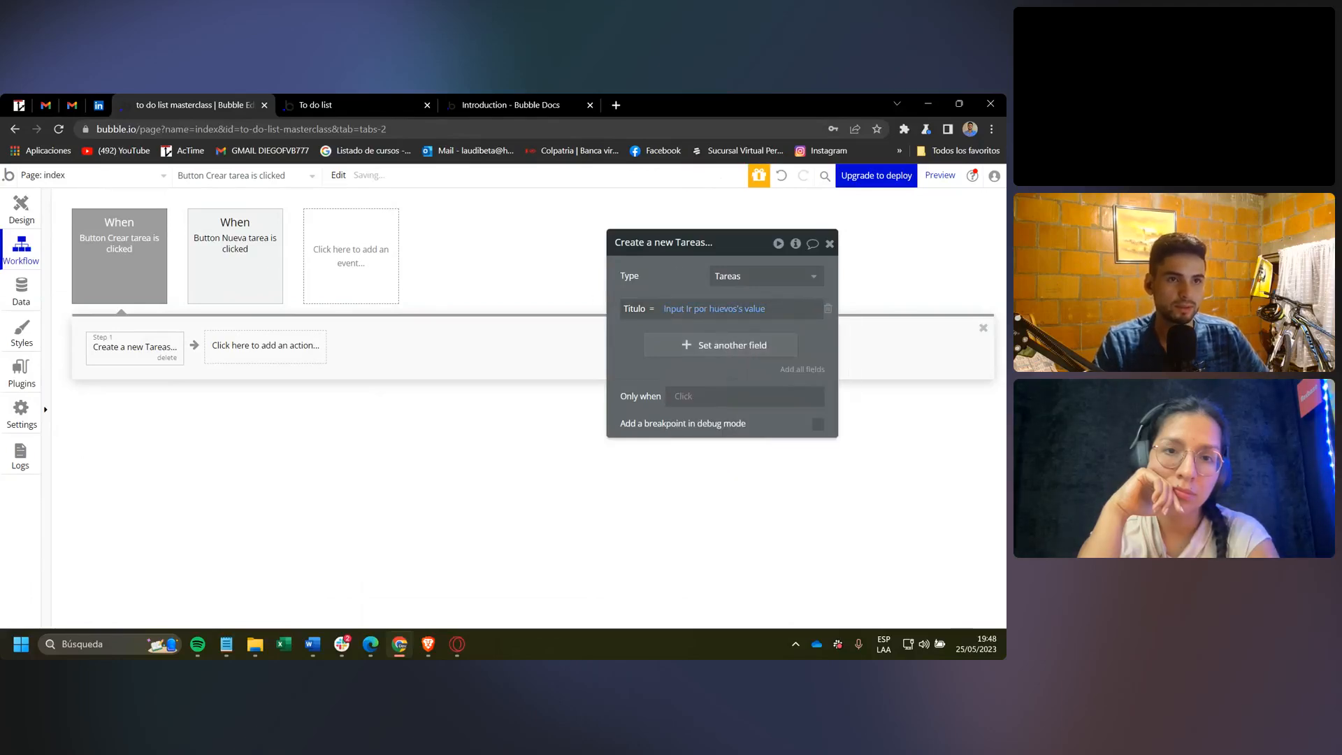
# Add the estado field to the new Tareas action and set it to Nueva.
pyautogui.click(650, 349)
pyautogui.click(640, 342)
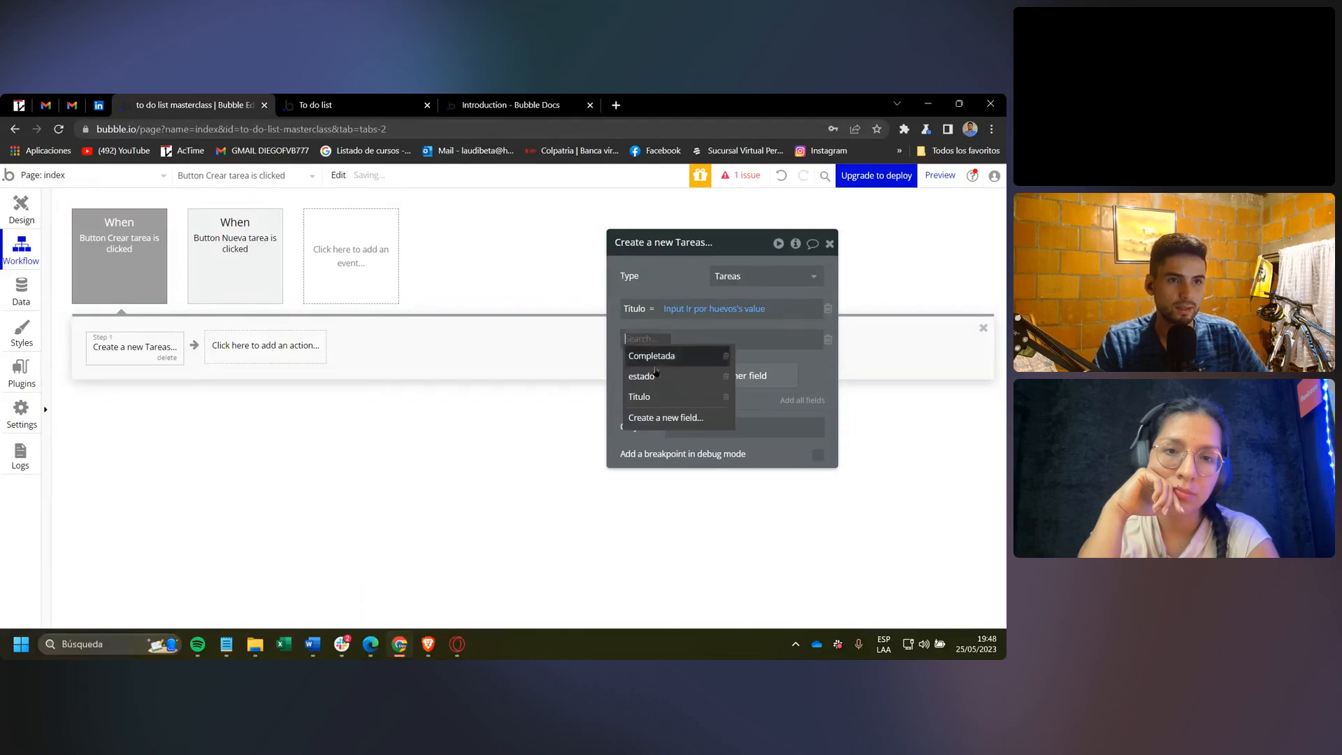
pyautogui.click(647, 354)
pyautogui.click(674, 339)
pyautogui.click(686, 379)
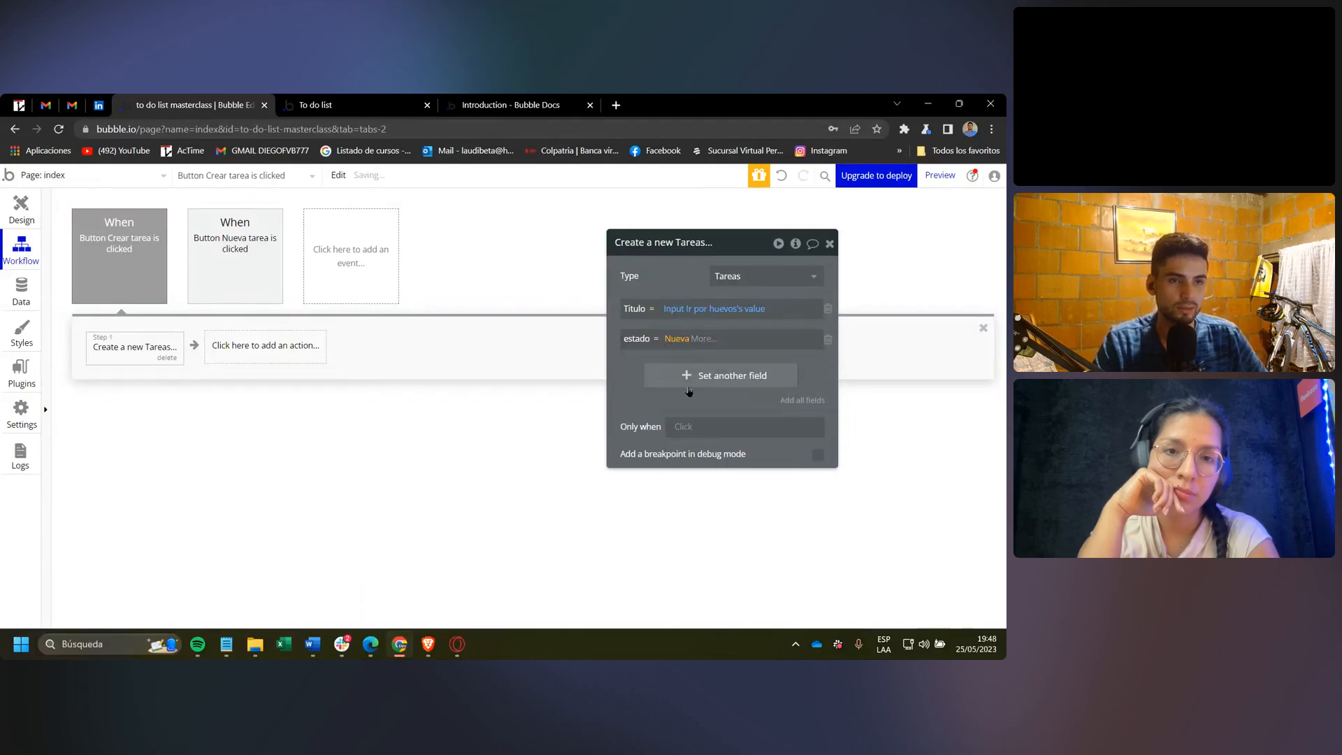
# Add the Completada field to the new Tareas action and set it to "no".
pyautogui.click(653, 381)
pyautogui.click(650, 370)
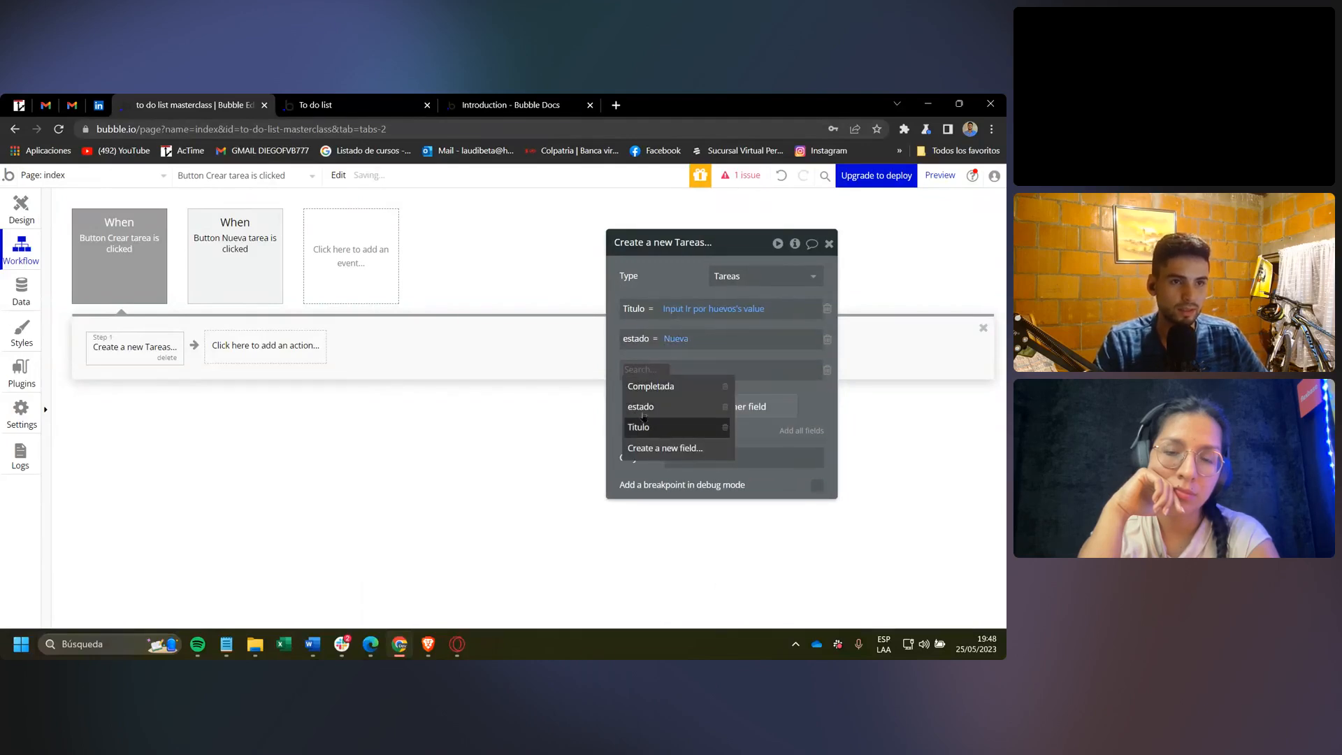
pyautogui.click(658, 387)
pyautogui.click(695, 370)
pyautogui.click(698, 424)
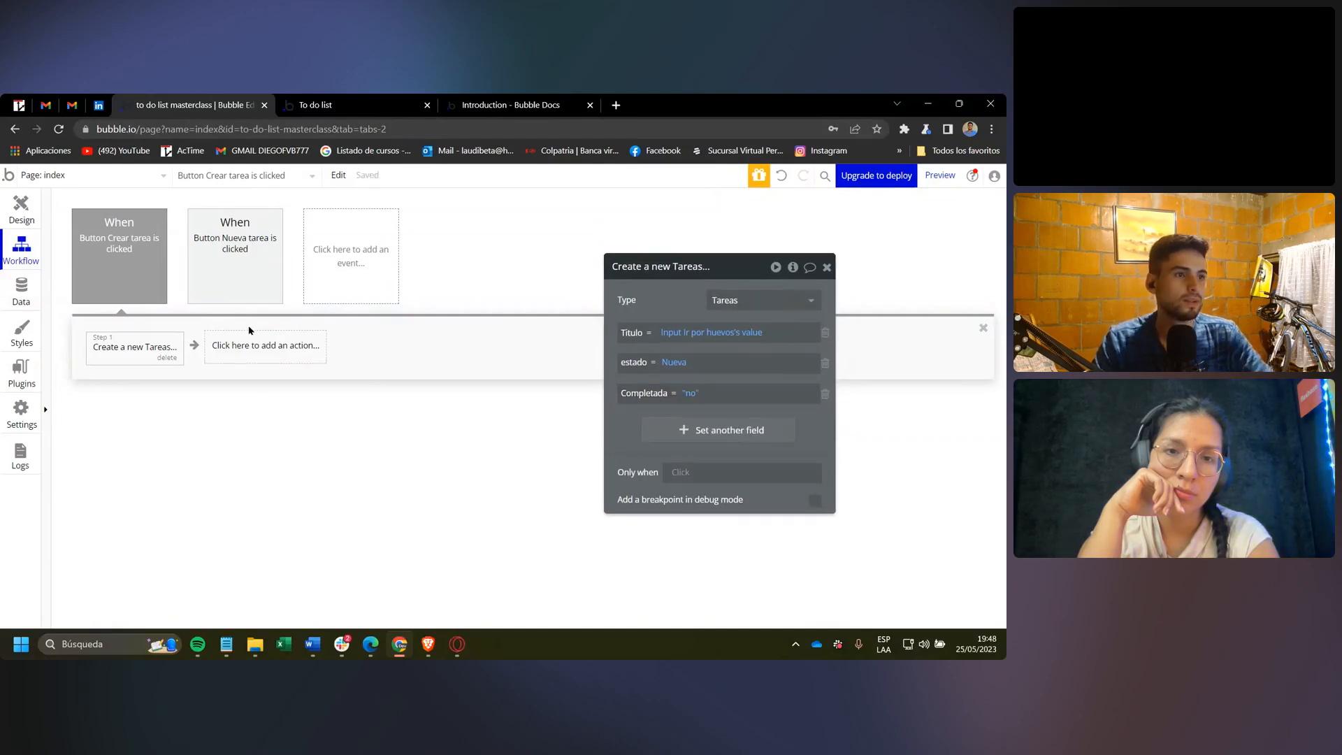
pyautogui.click(311, 105)
pyautogui.click(231, 112)
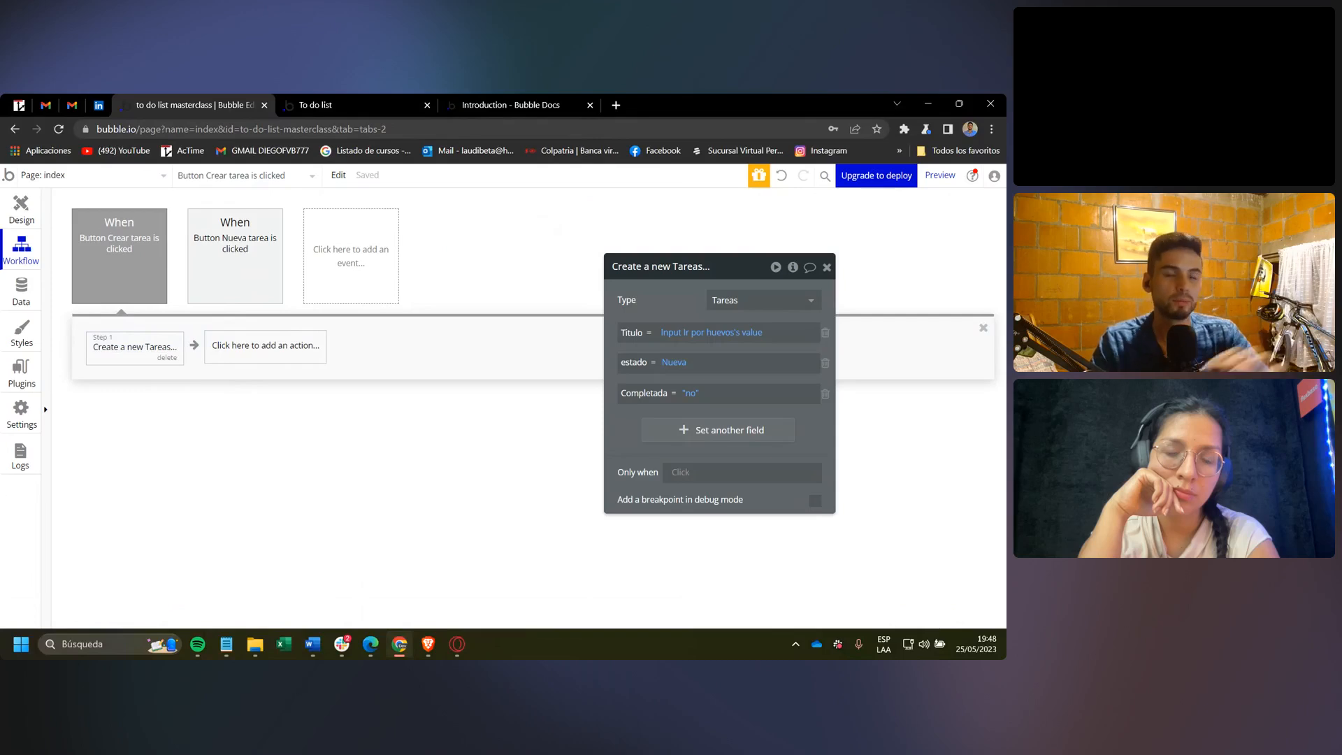
# Add a Hide element action targeting Popup A after the task creation step.
pyautogui.click(258, 347)
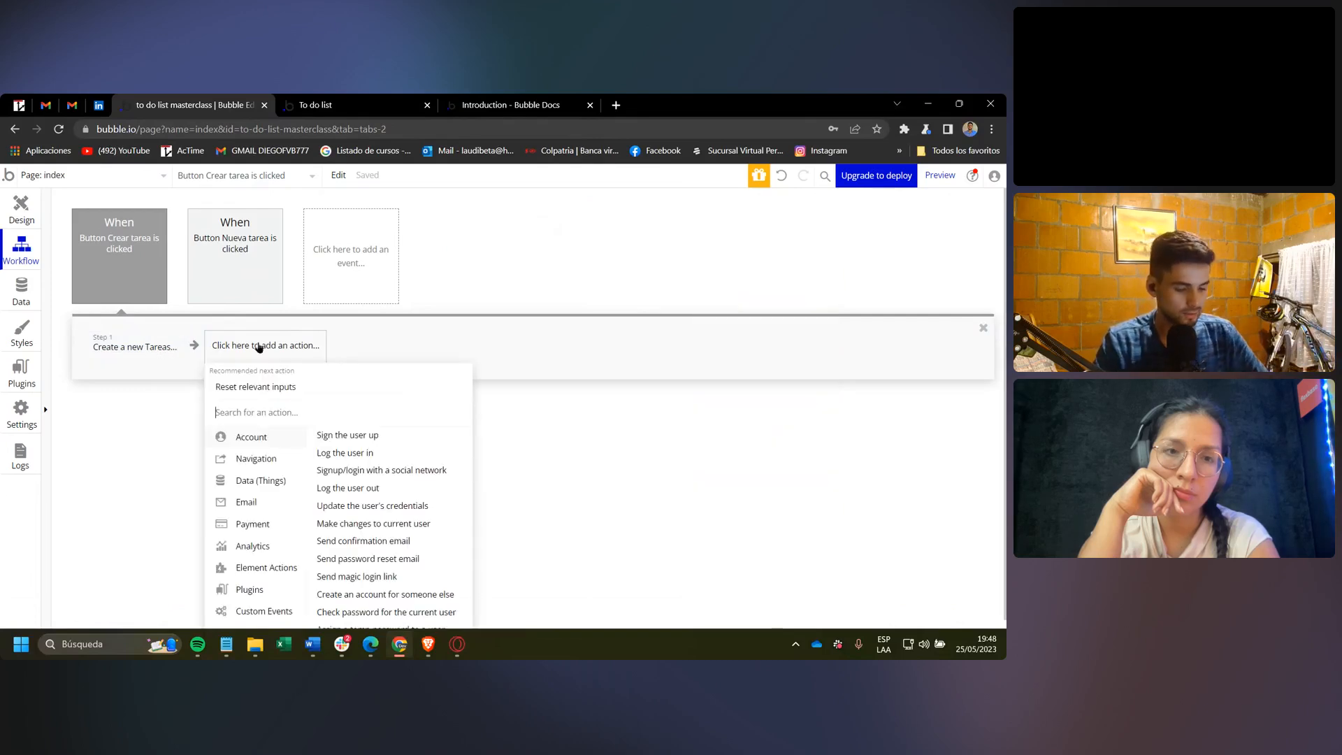
pyautogui.write('hide')
pyautogui.click(240, 436)
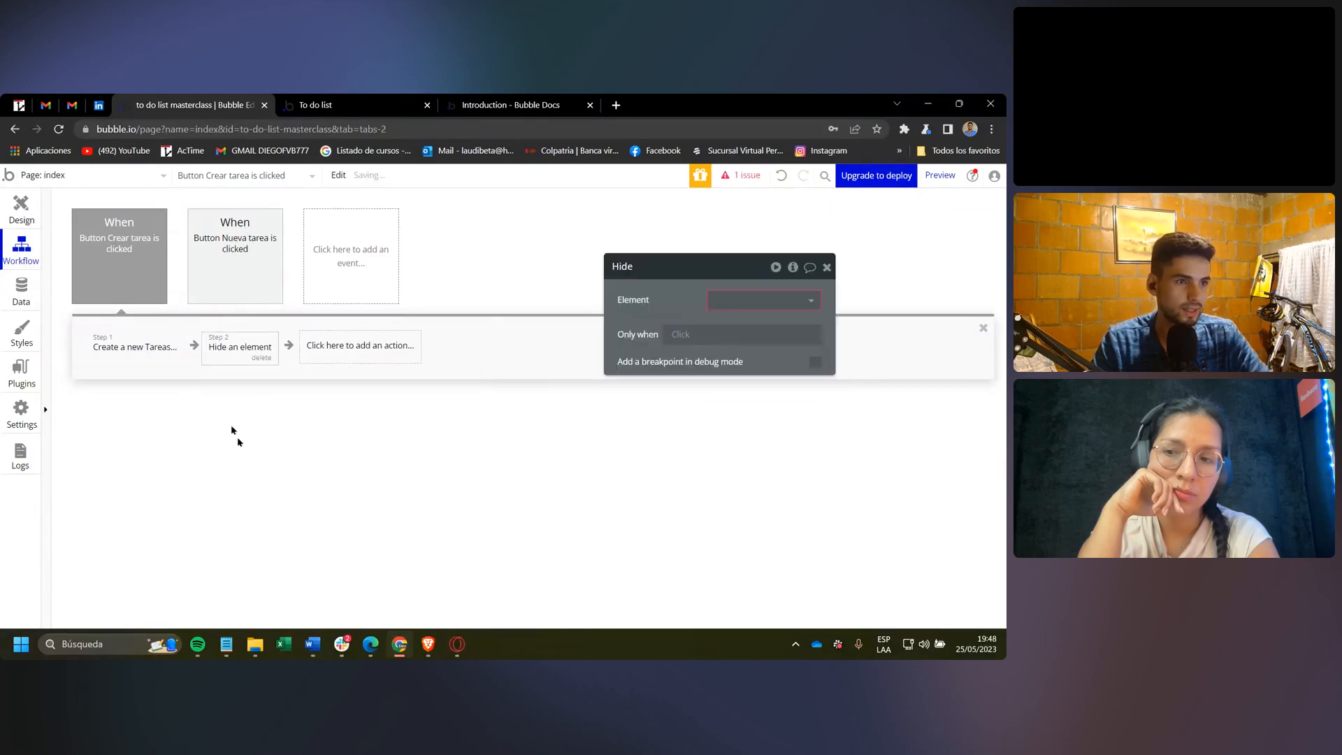
pyautogui.click(708, 304)
pyautogui.click(728, 313)
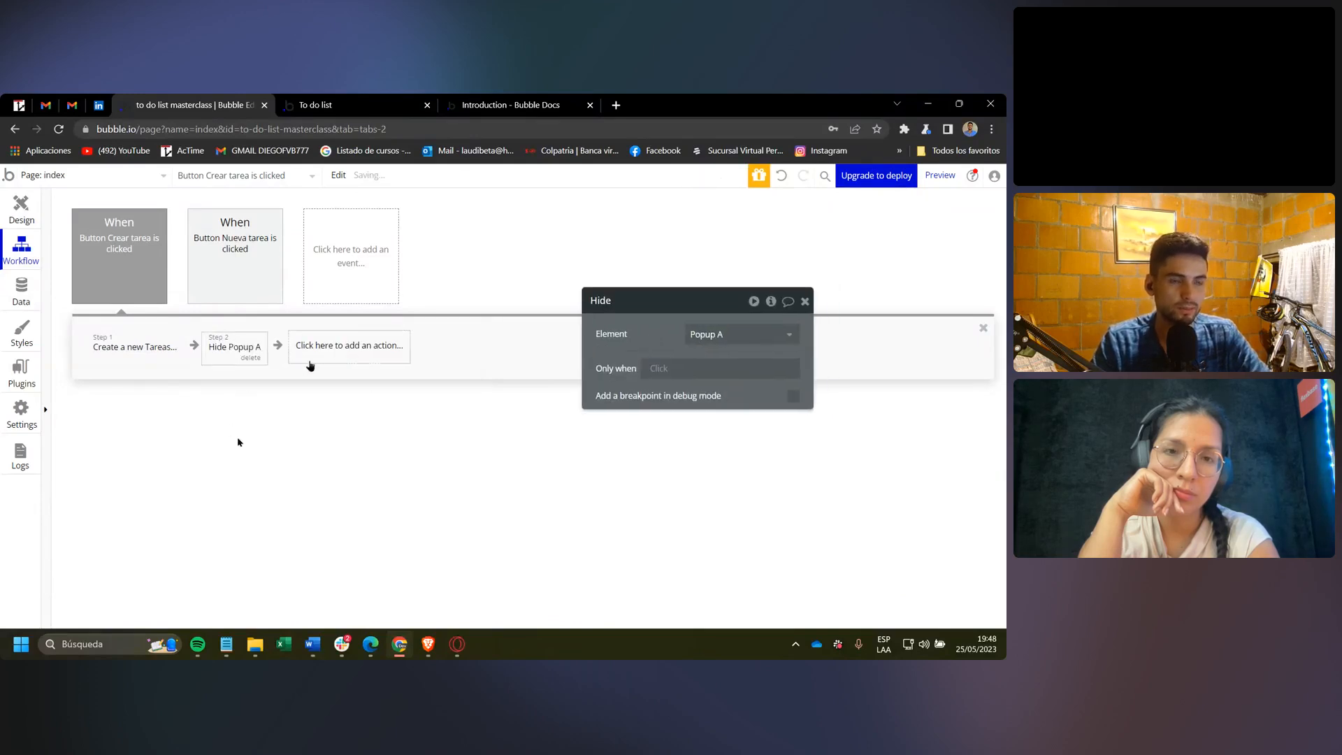
# Switch to the app preview and create a task titled "ir por la leche" through the "Nueva tarea" popup.
pyautogui.click(347, 103)
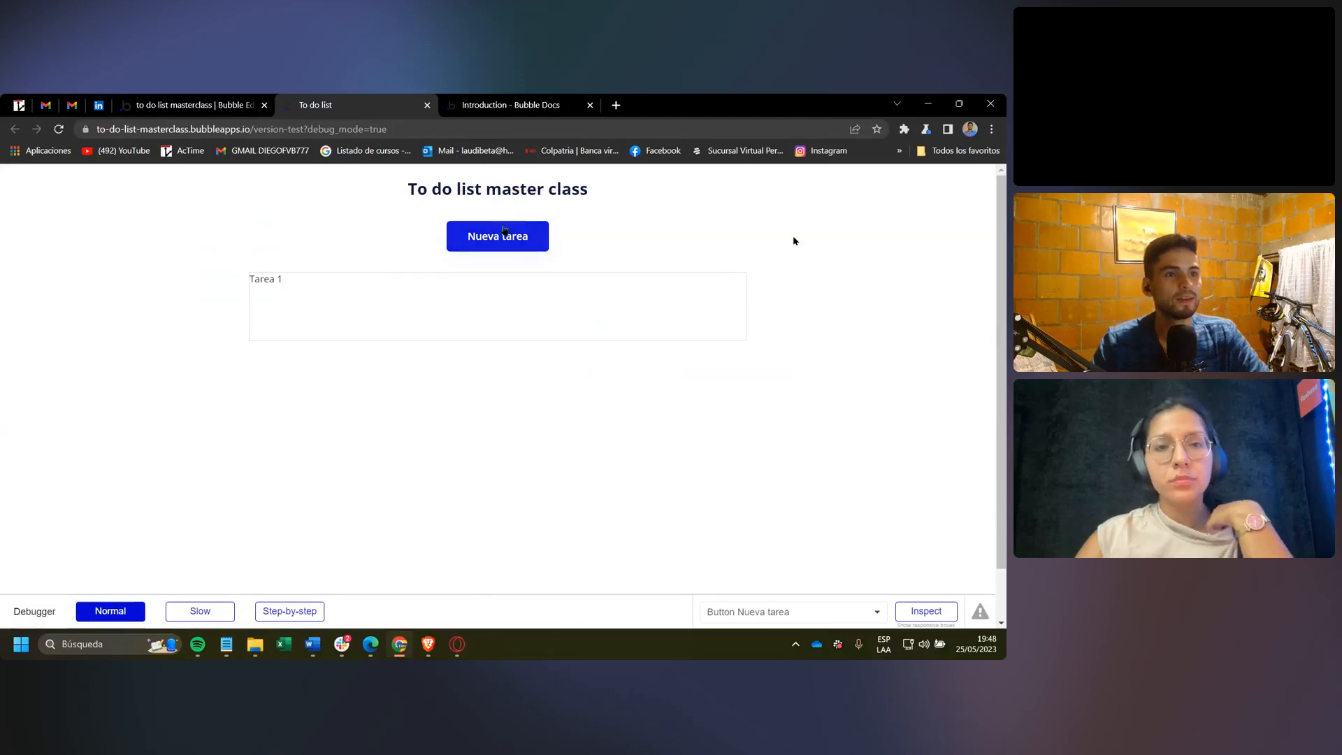
pyautogui.click(519, 237)
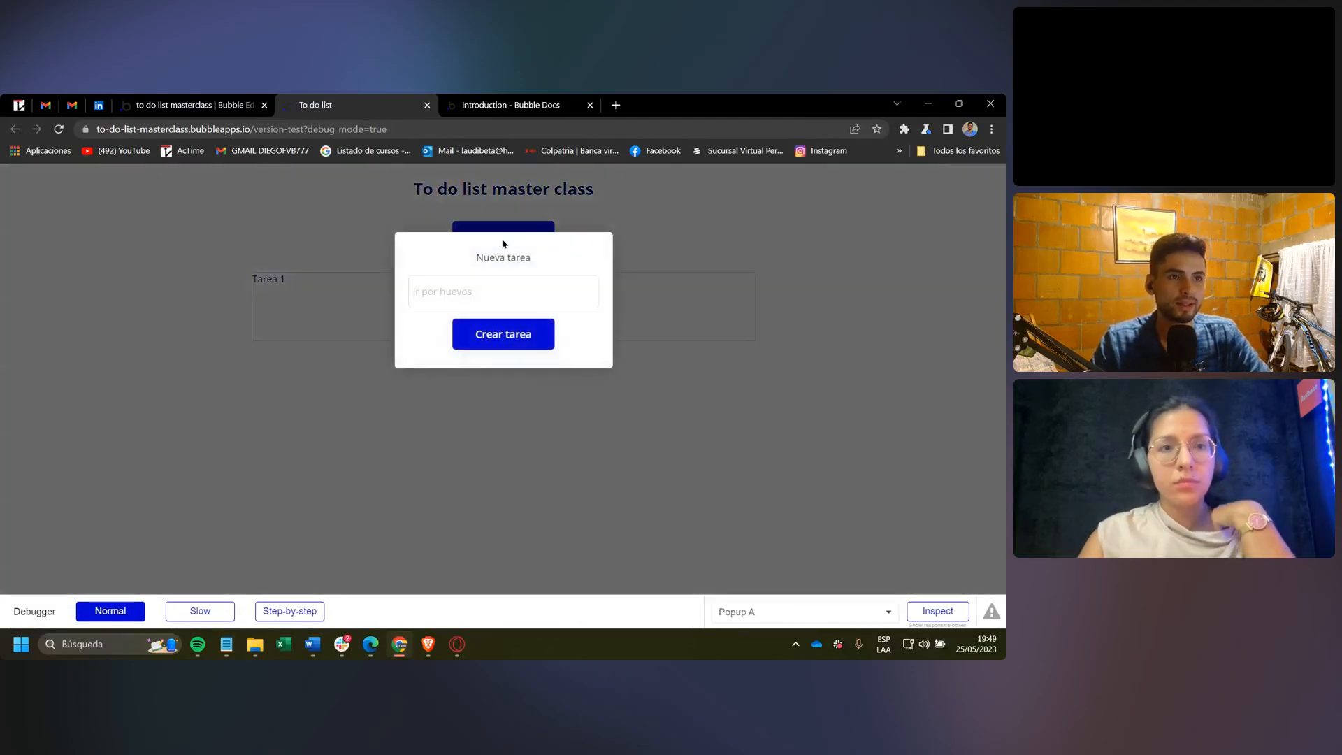
pyautogui.click(453, 295)
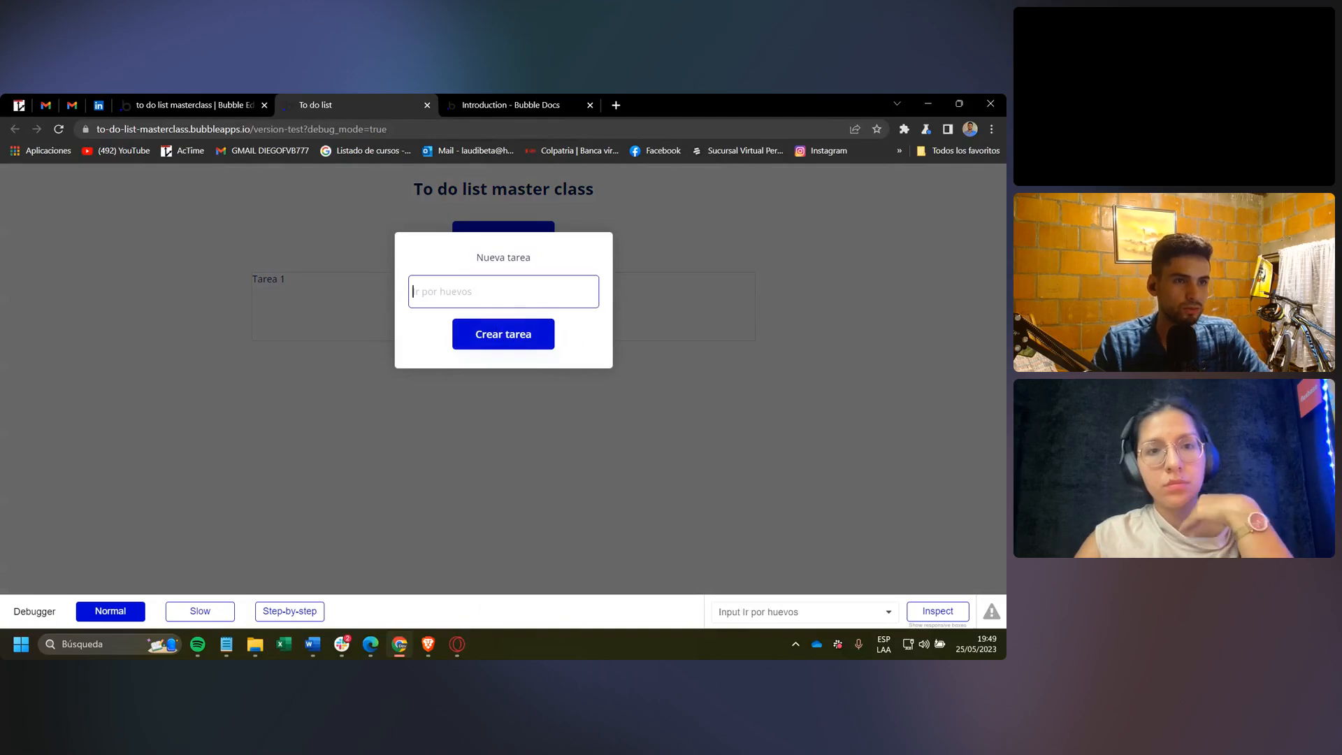
pyautogui.write('Ir p')
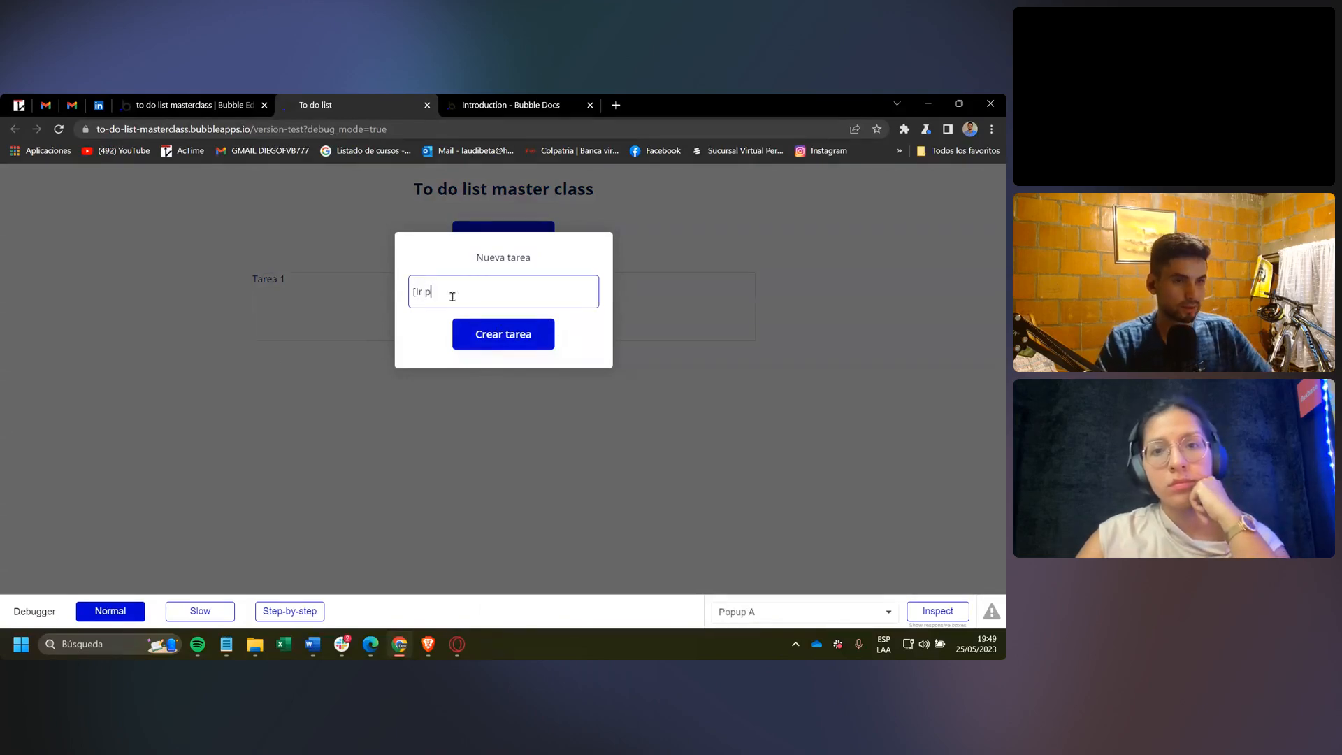
pyautogui.press('BackSpace')
pyautogui.press('BackSpace')
pyautogui.press('BackSpace')
pyautogui.press('BackSpace')
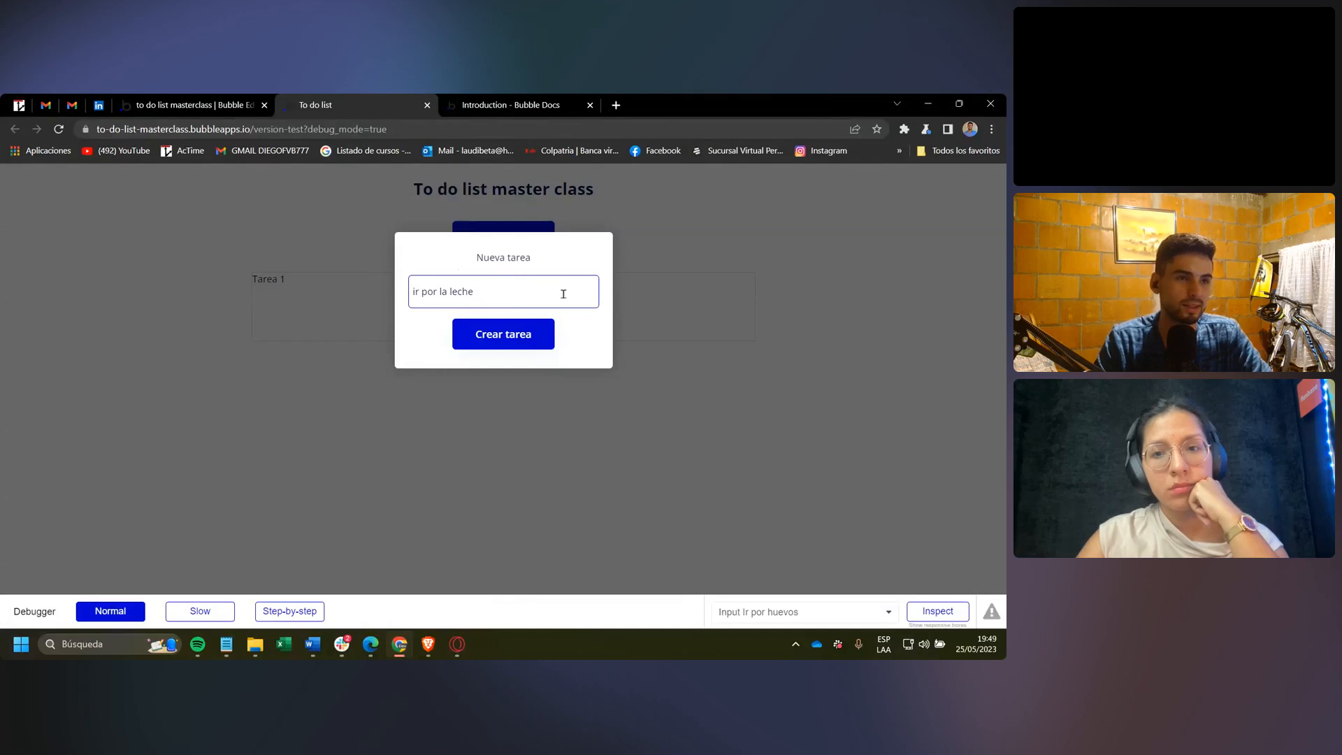
pyautogui.click(495, 342)
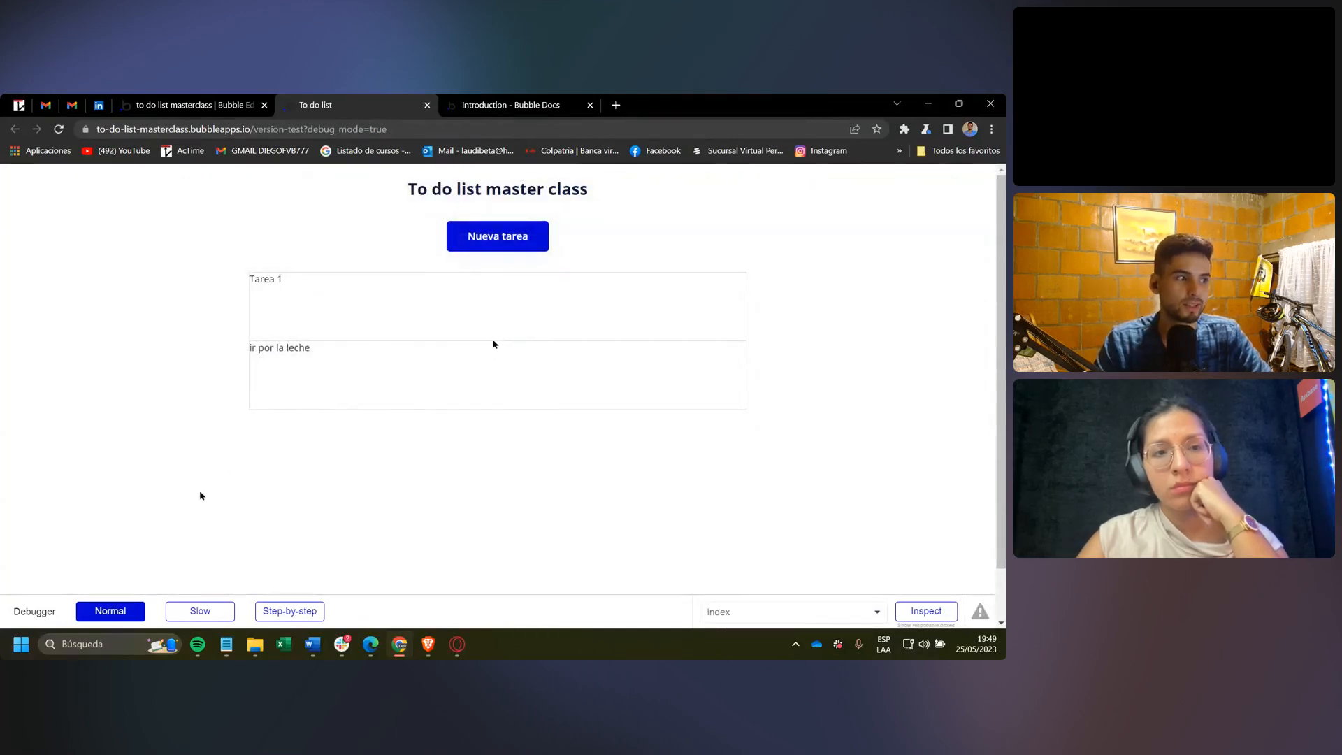
# Return to the editor's app data and examine the field values and unique id of the newest Tareas entry, without saving changes.
pyautogui.hotkey('ctrl', 'pageup')
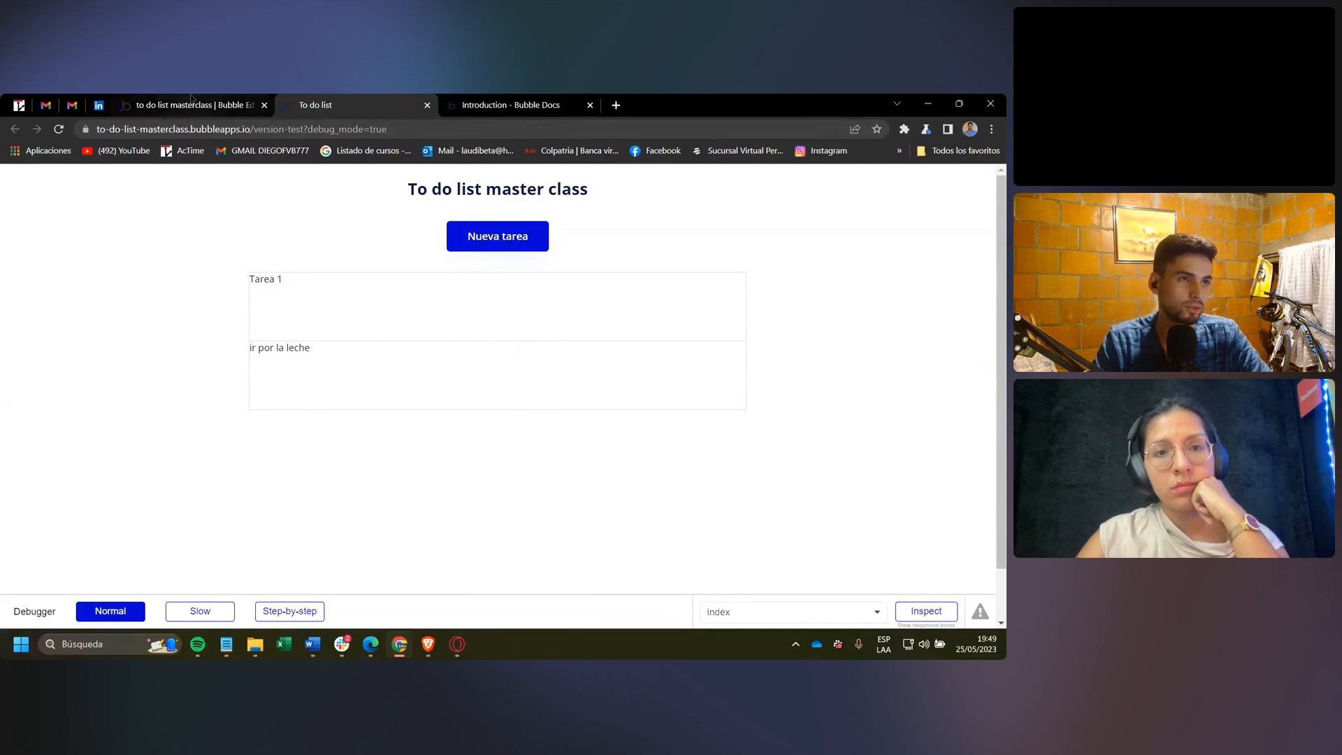
pyautogui.click(21, 292)
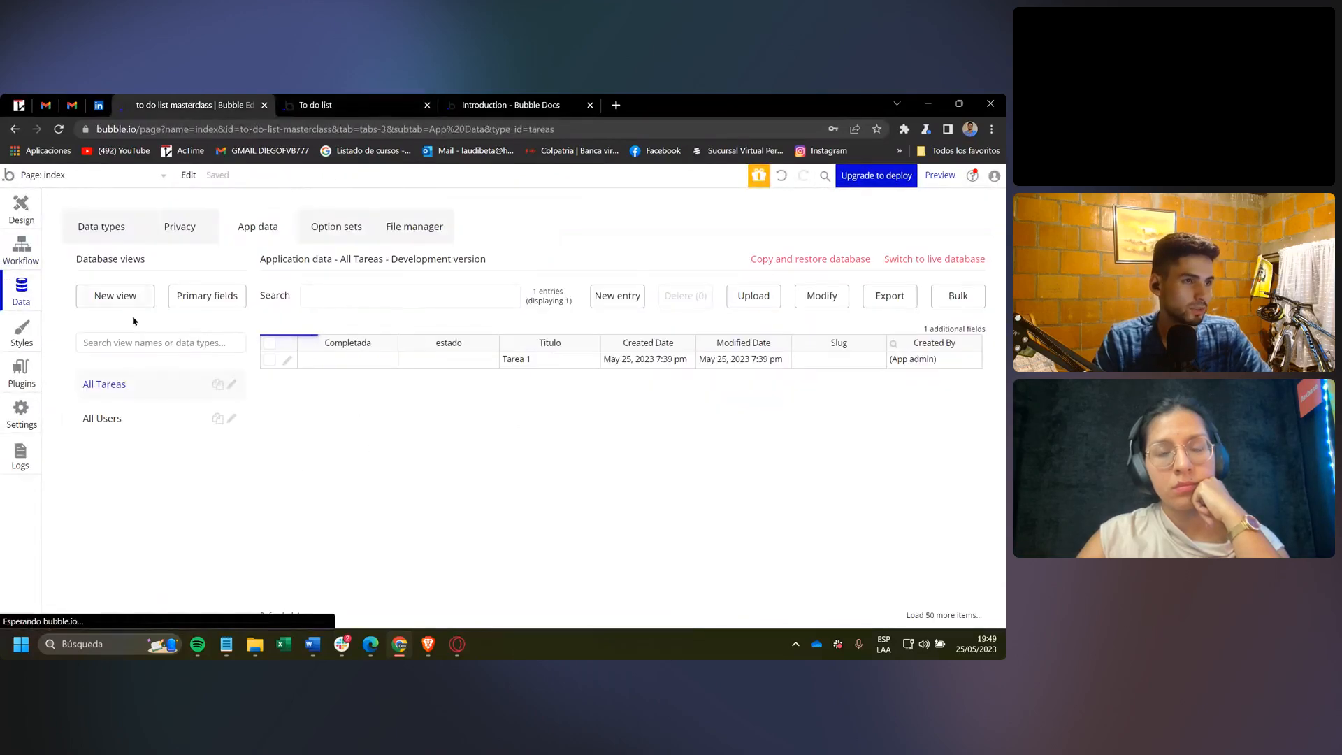
pyautogui.click(287, 362)
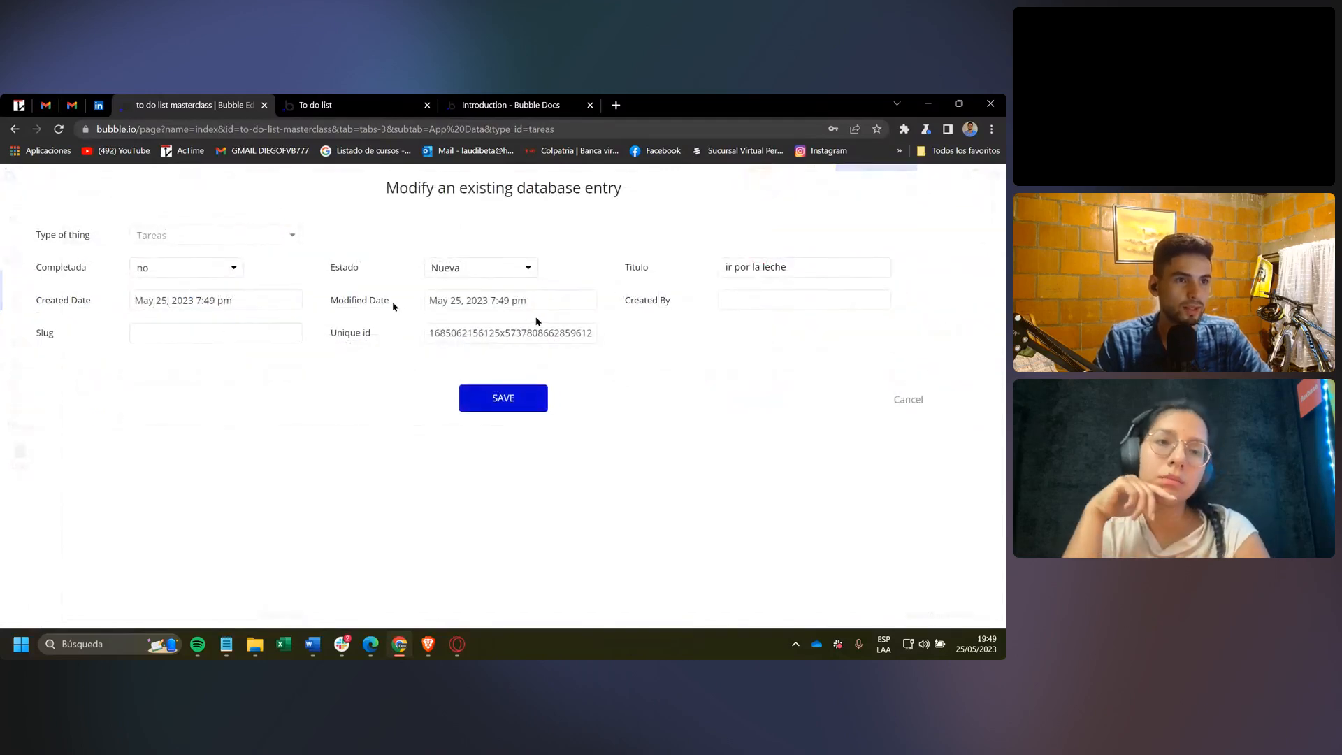
pyautogui.moveTo(546, 301); pyautogui.dragTo(428, 335)
pyautogui.doubleClick(485, 333)
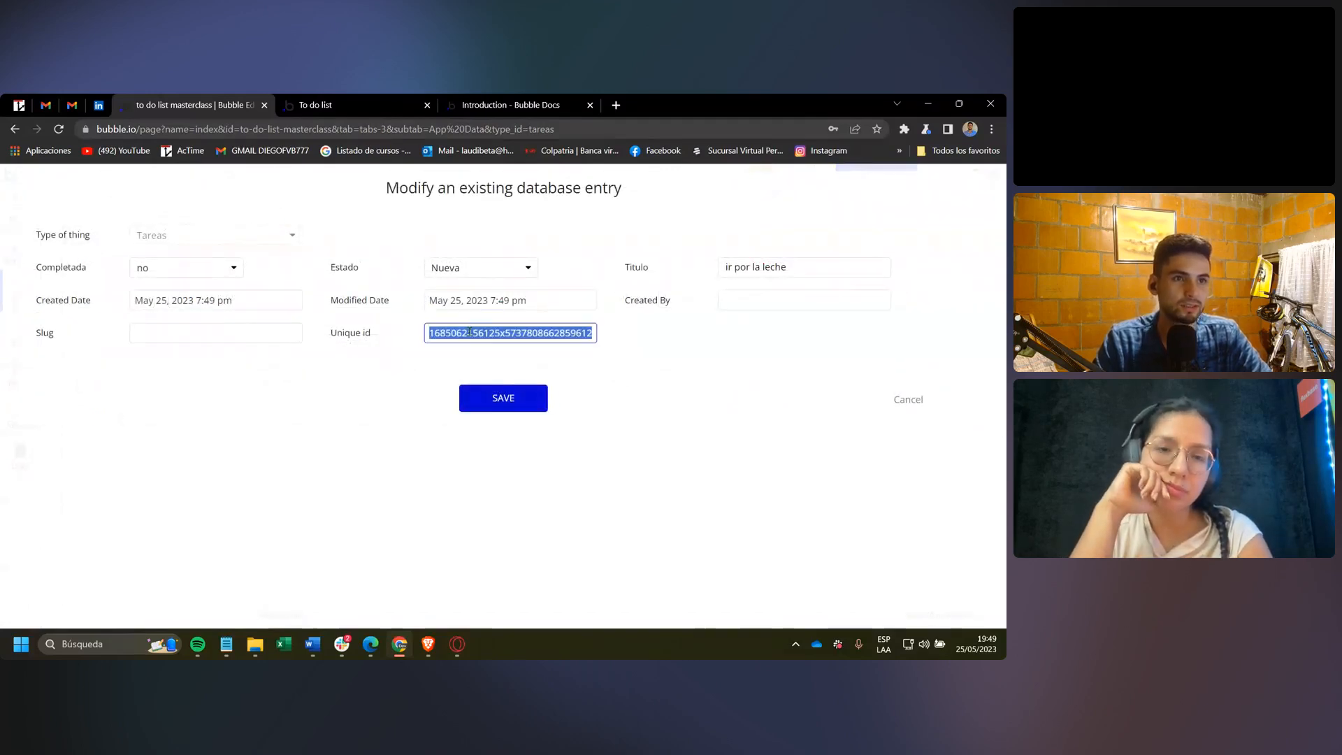
pyautogui.click(429, 376)
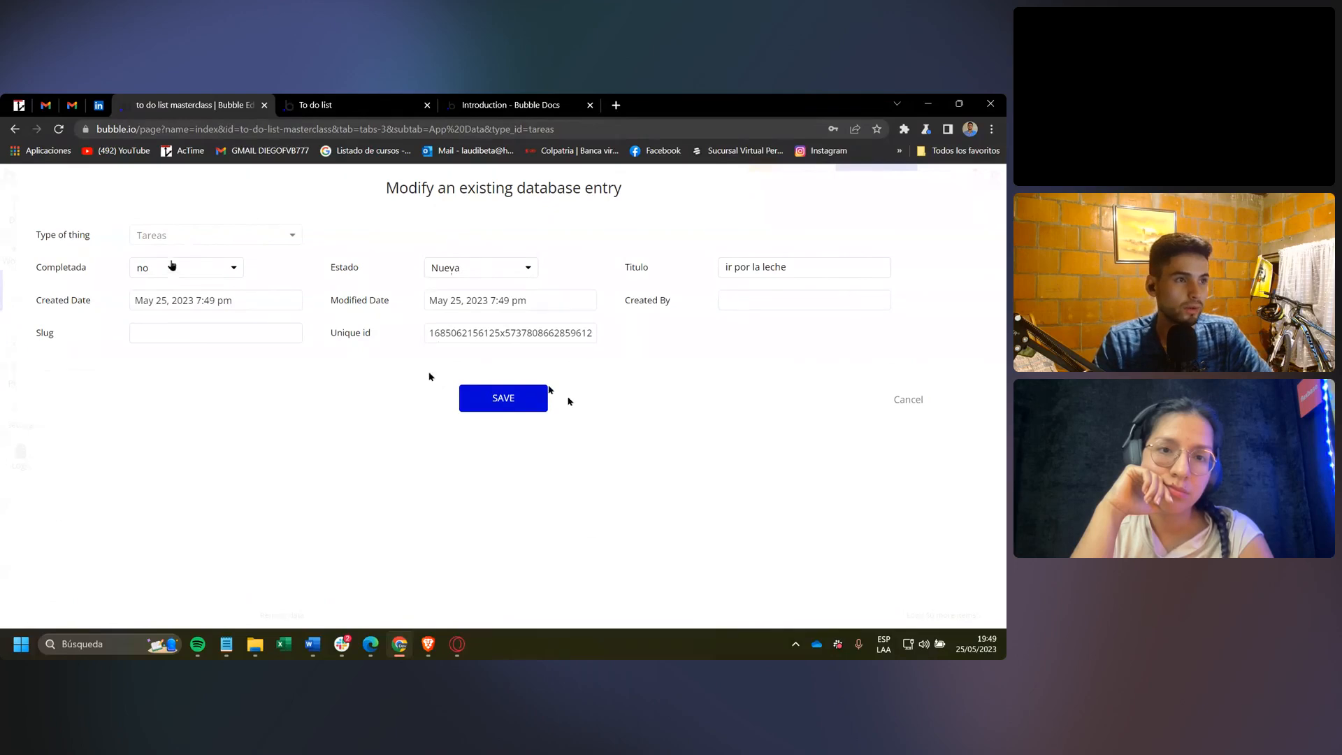
pyautogui.click(911, 402)
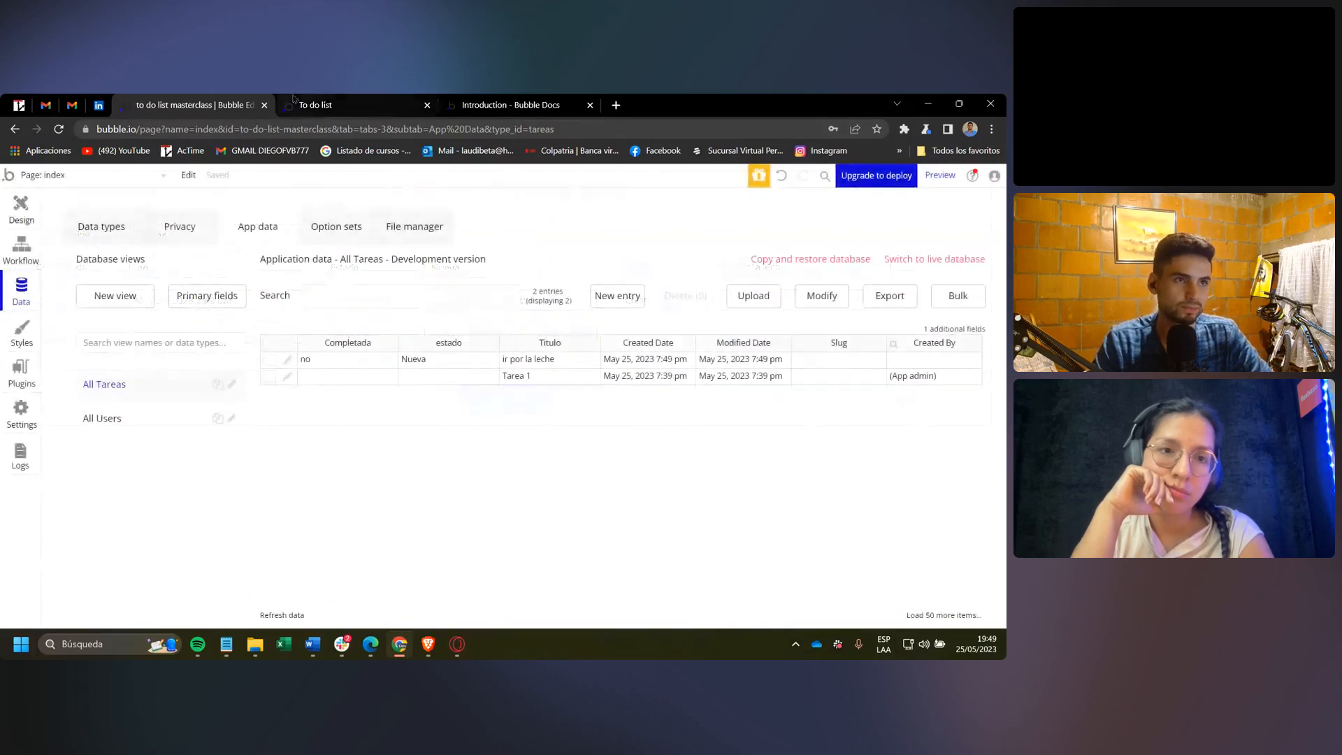
# Switch to the app preview and reopen the "Nueva tarea" popup to check what its input holds after creating a task.
pyautogui.click(371, 101)
pyautogui.click(511, 104)
pyautogui.click(336, 105)
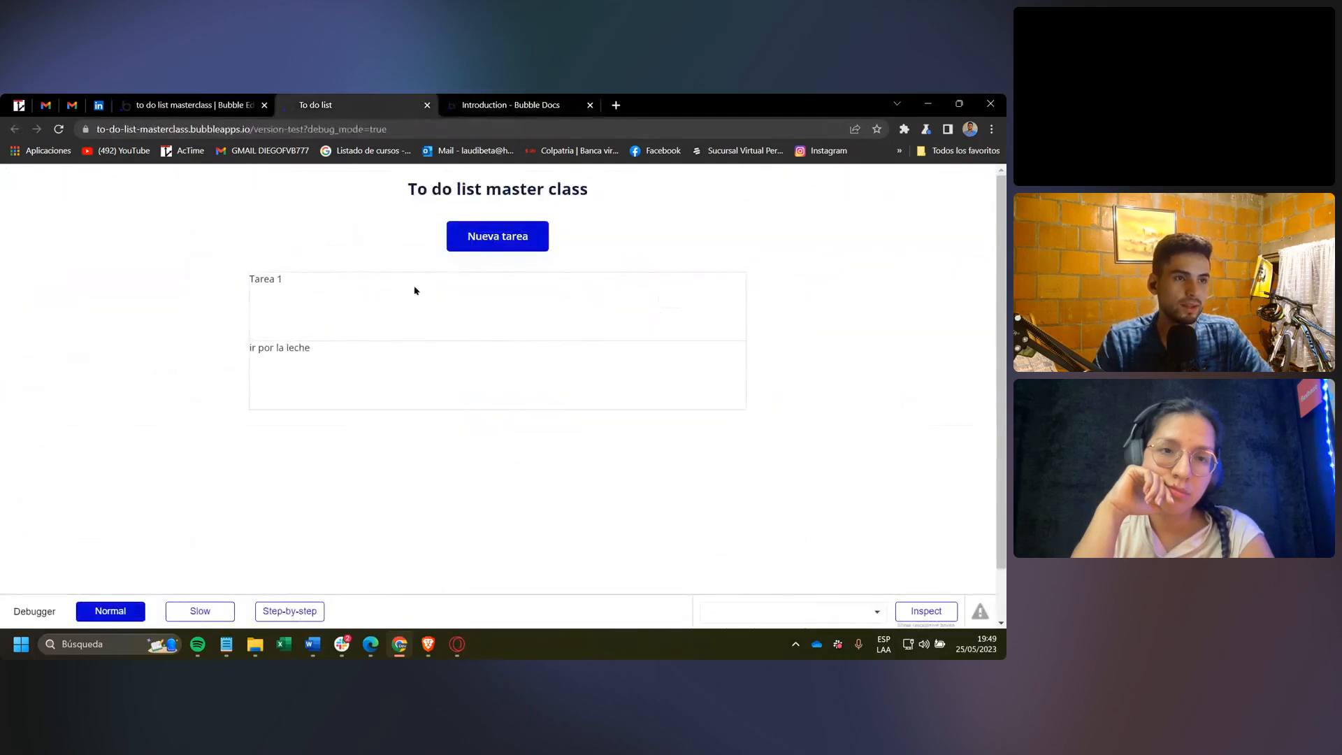
pyautogui.click(499, 240)
pyautogui.moveTo(439, 292); pyautogui.dragTo(492, 297)
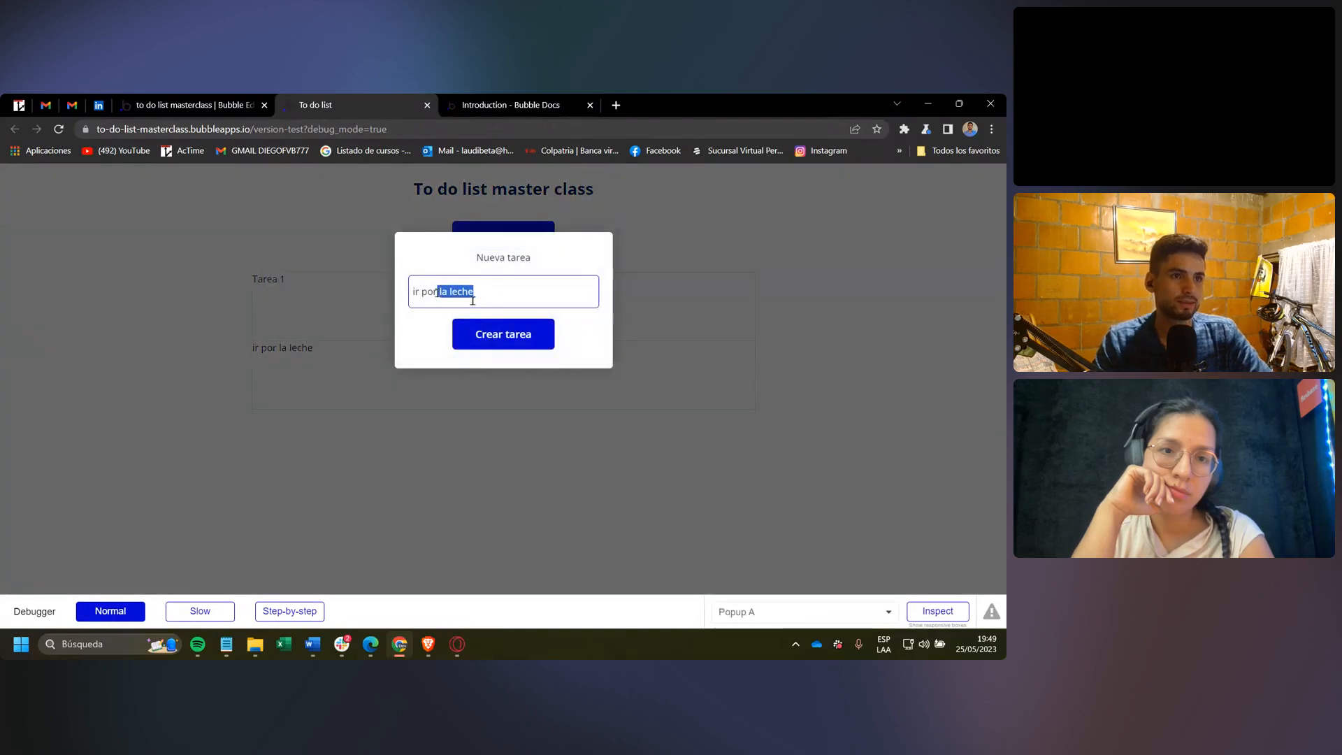
pyautogui.click(715, 310)
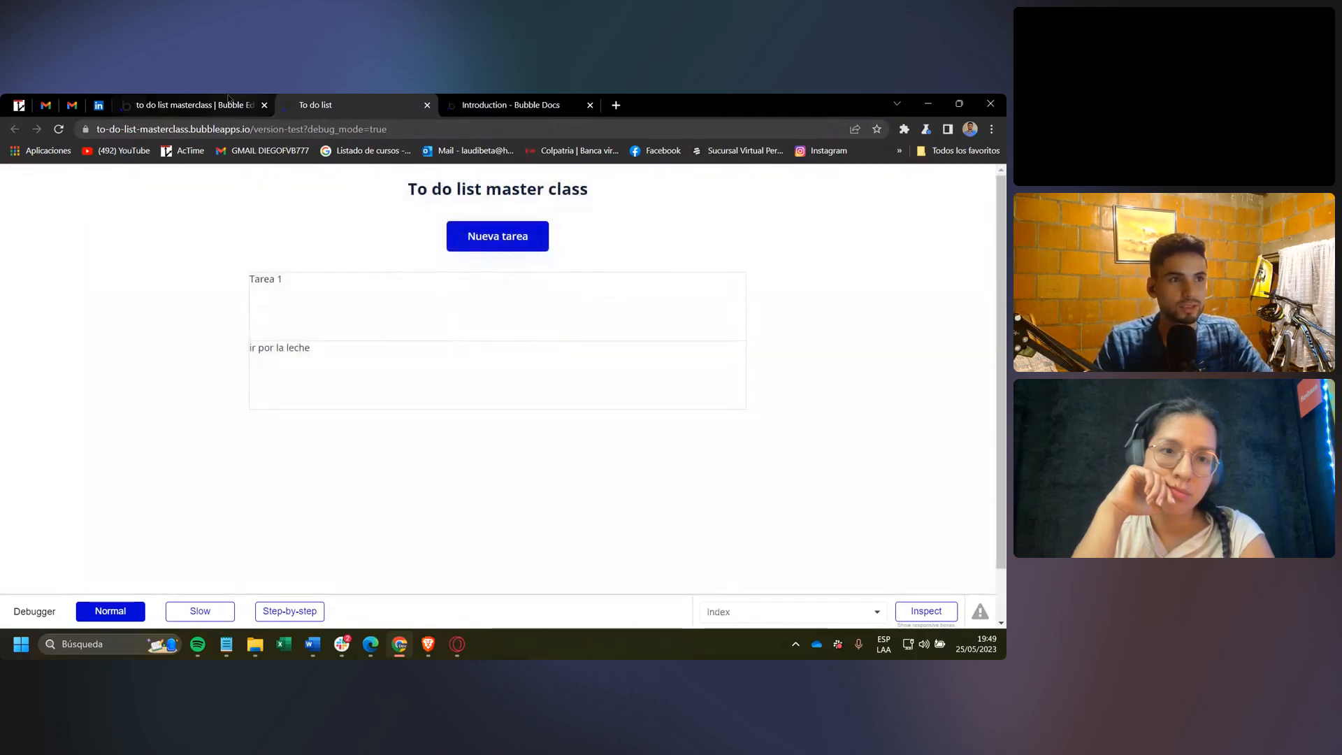
pyautogui.click(470, 240)
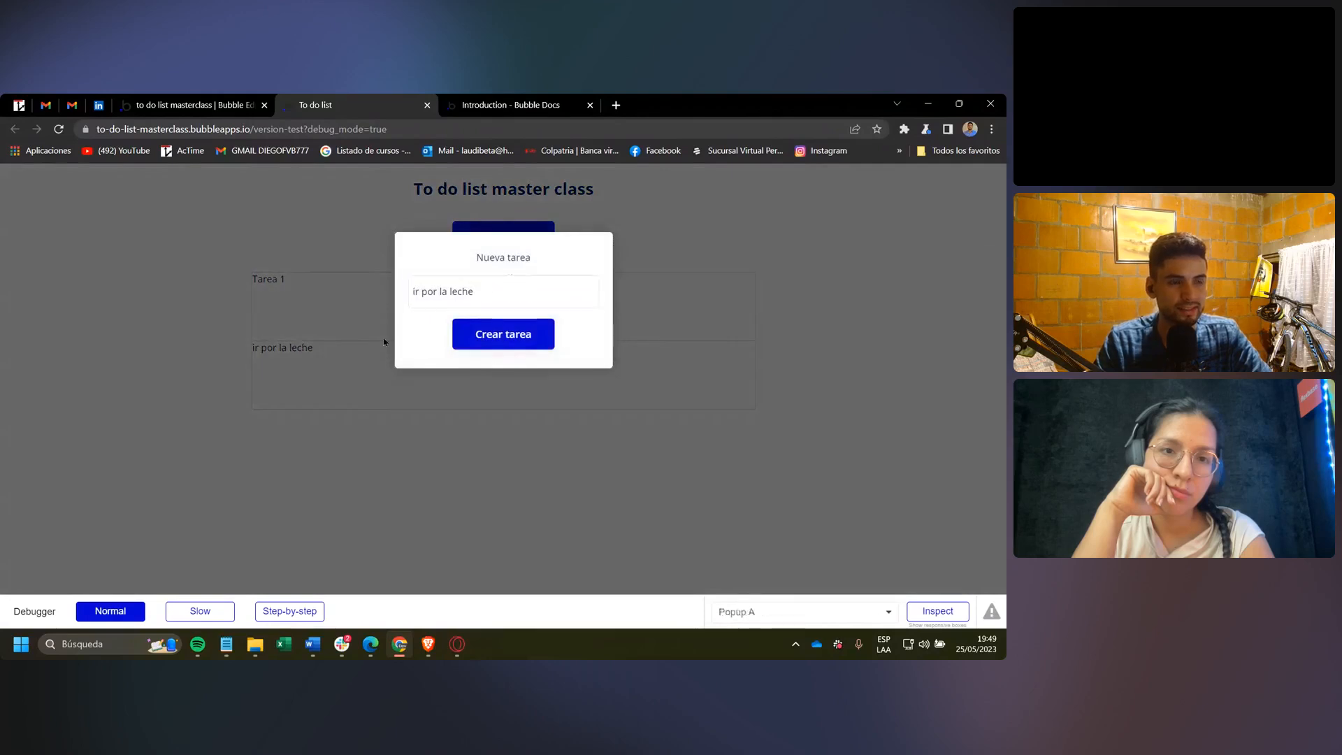
# Return to the editor's workflow and insert a Reset relevant inputs action between creating the task and hiding Popup A.
pyautogui.click(193, 105)
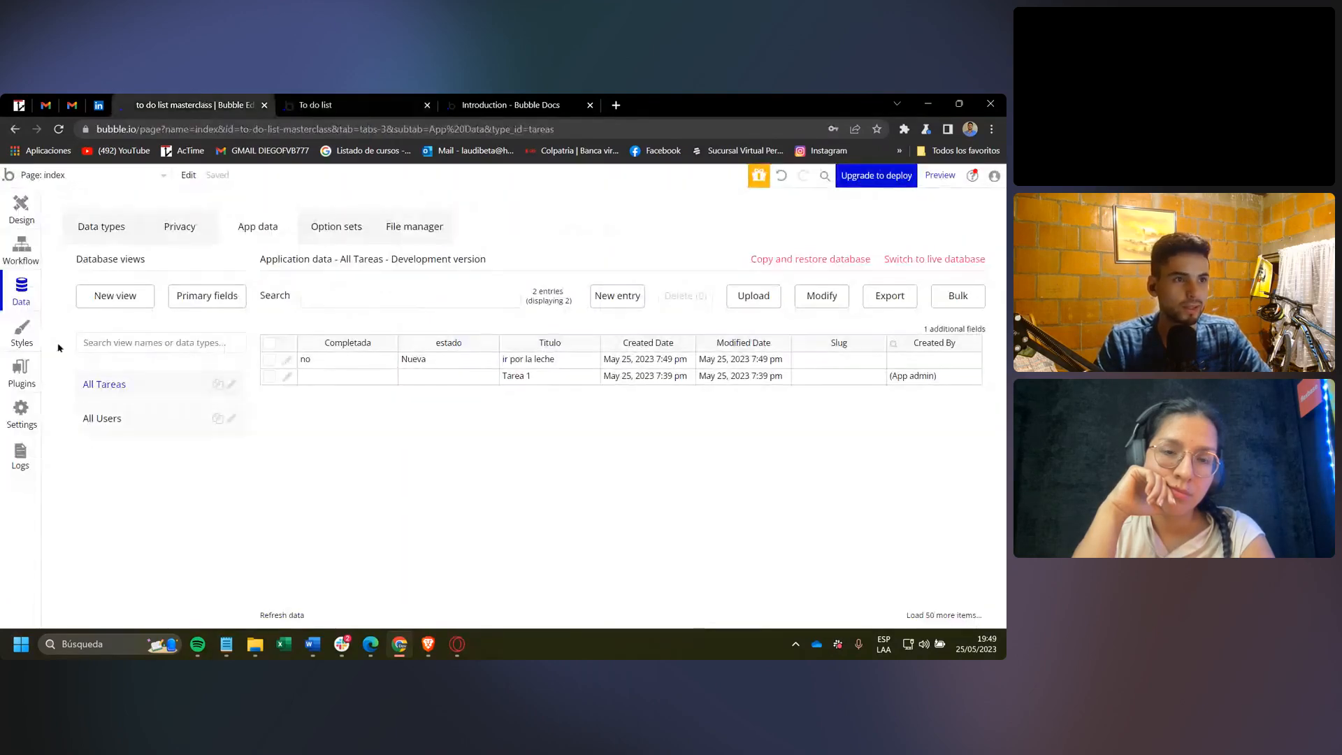
pyautogui.click(21, 269)
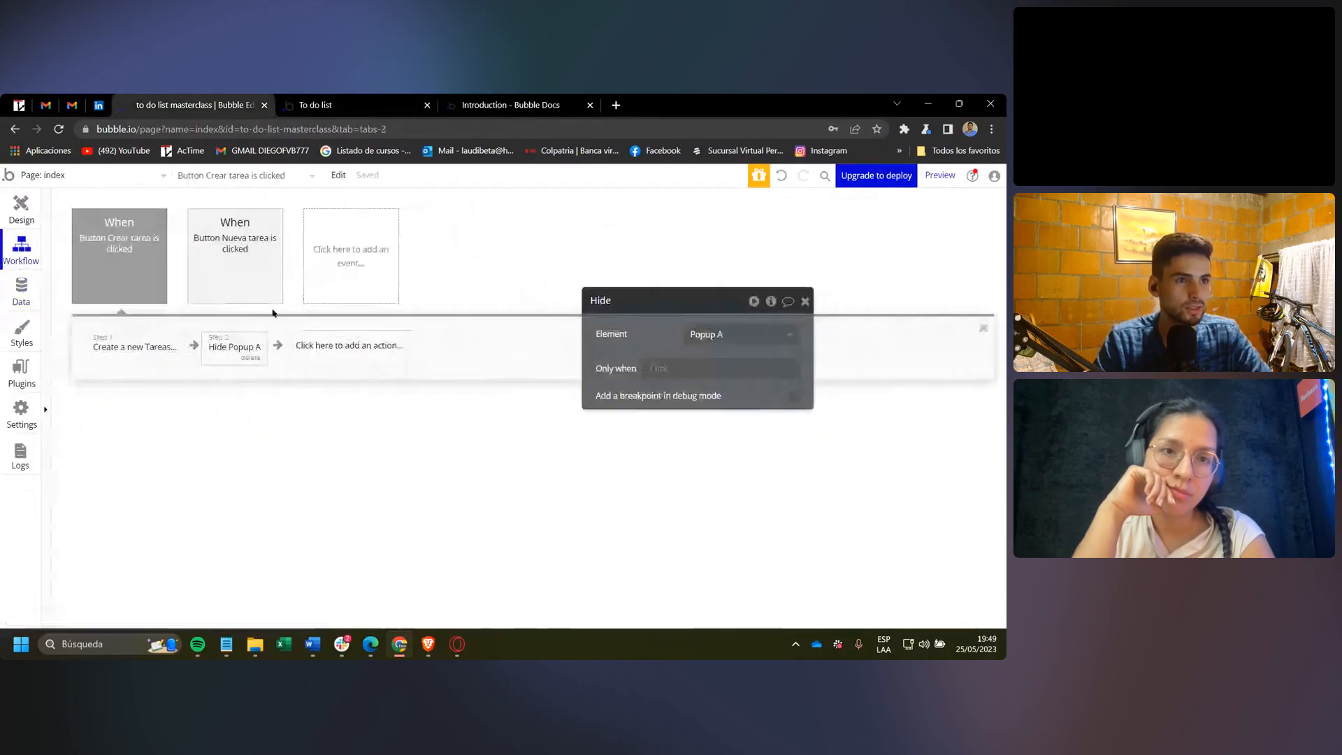
pyautogui.click(191, 346)
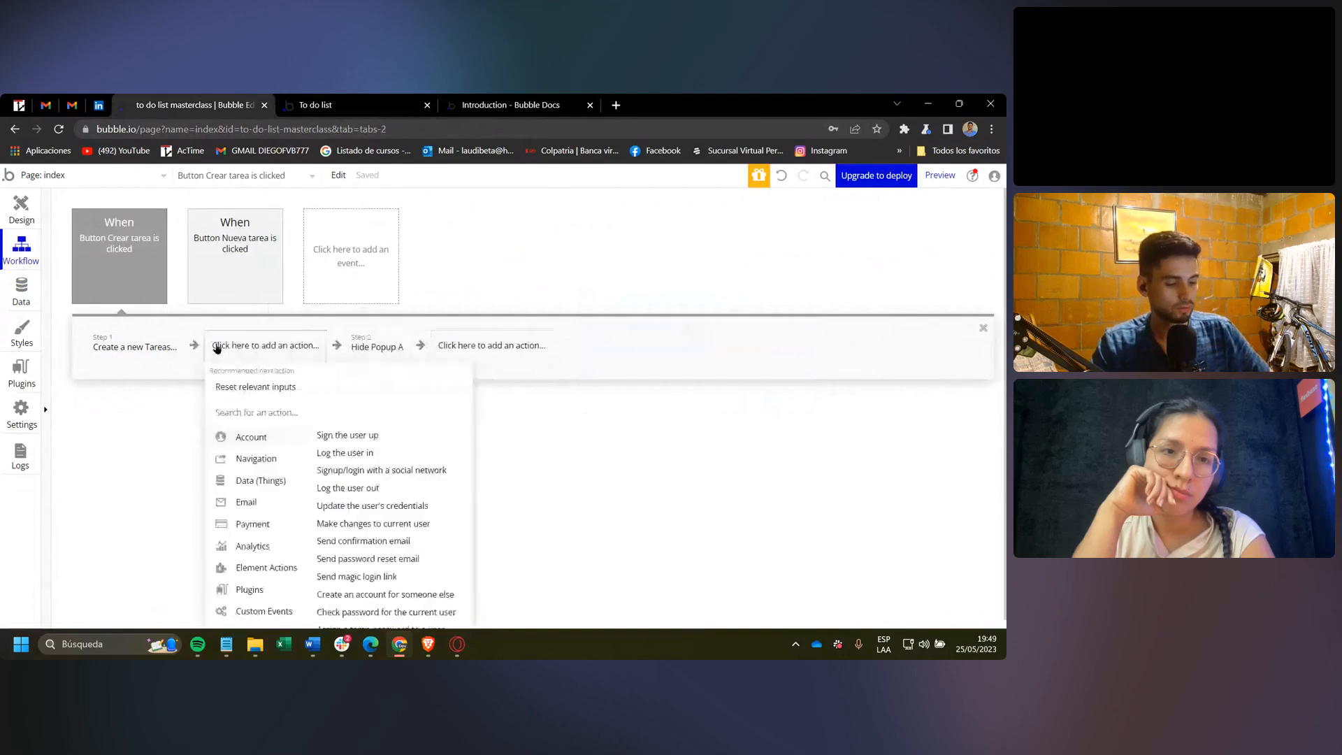
pyautogui.write('rese')
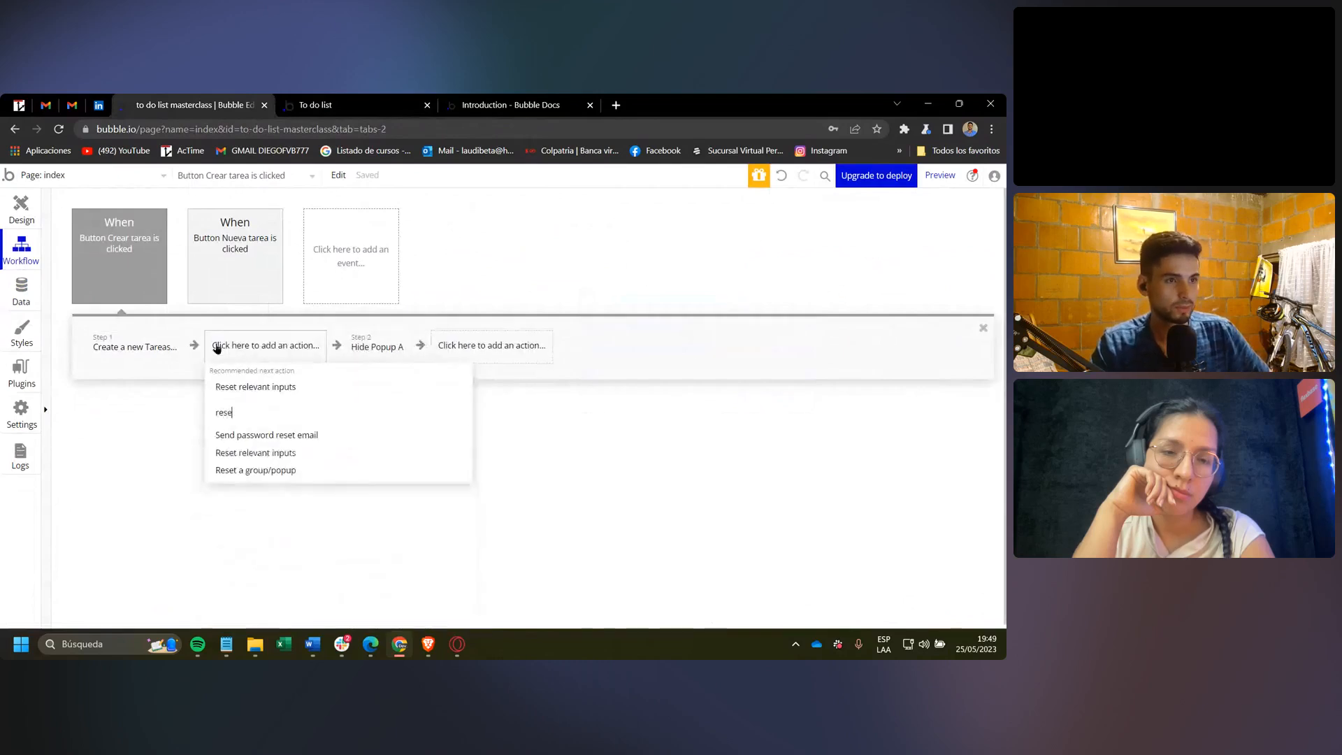
pyautogui.click(259, 453)
# Examine the available element actions for inputs and the properties of the Reset relevant inputs step.
pyautogui.click(445, 350)
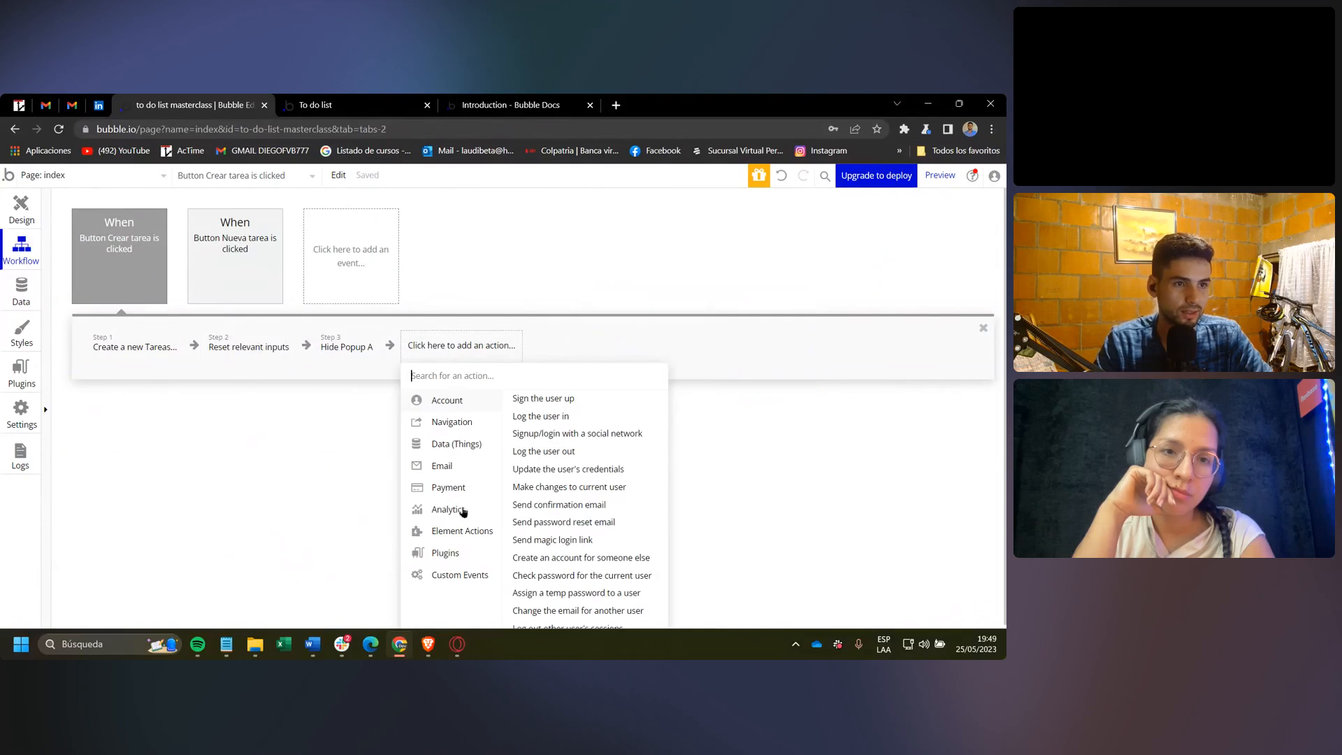
pyautogui.click(436, 533)
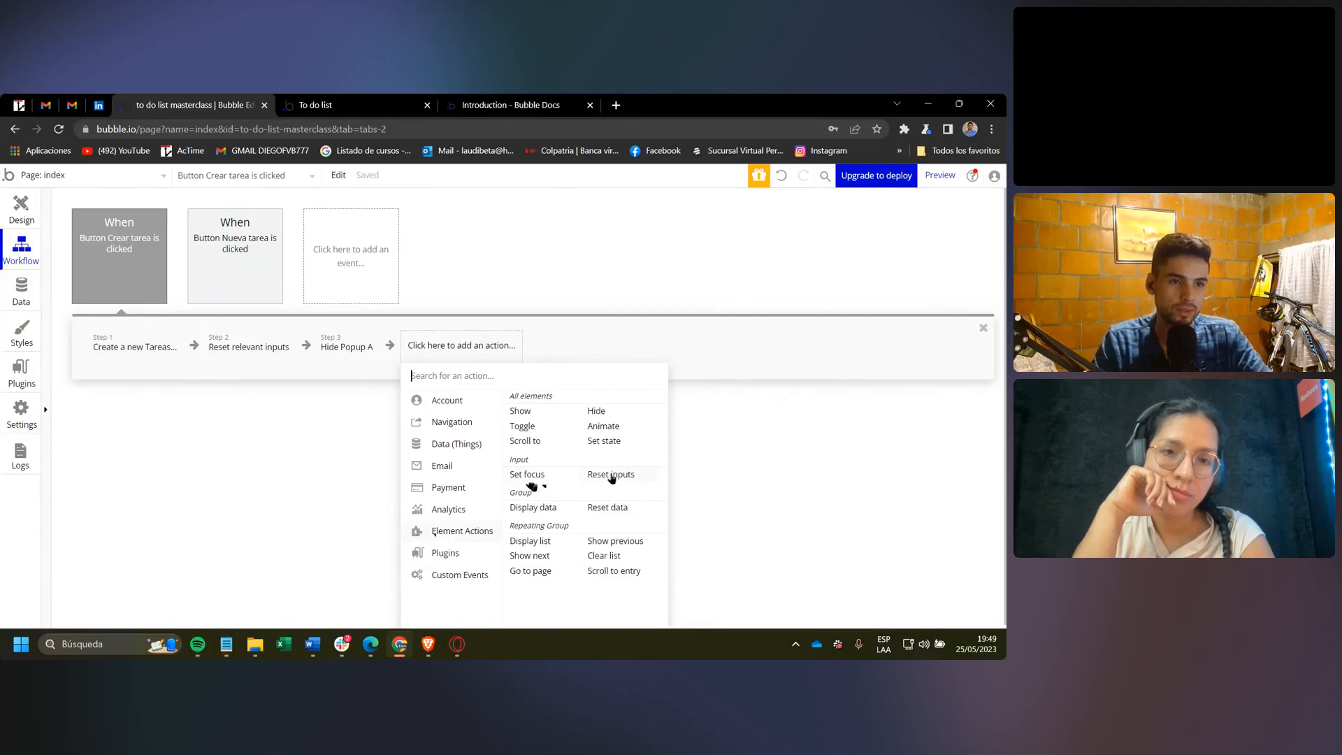
pyautogui.click(231, 353)
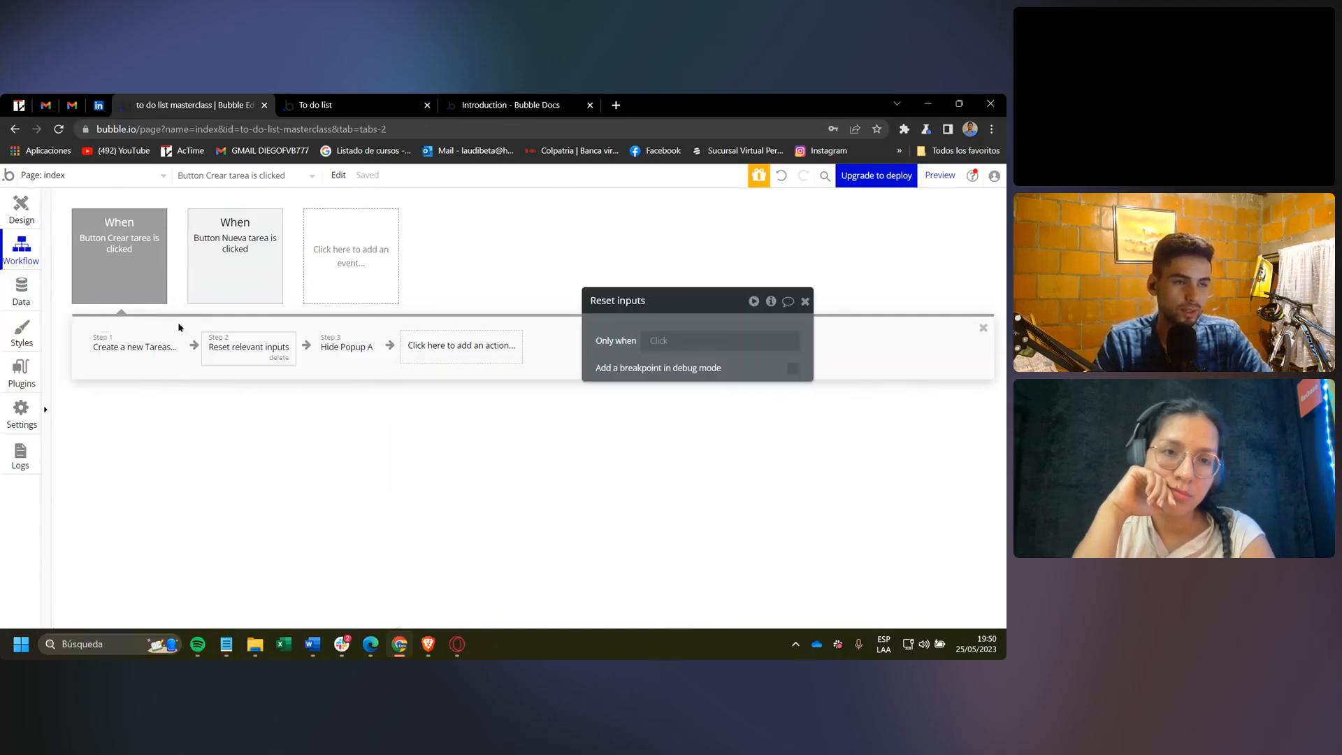
# Switch to the app preview, reload it, create a task titled "tarea 2", and reopen the popup to check its input.
pyautogui.click(368, 98)
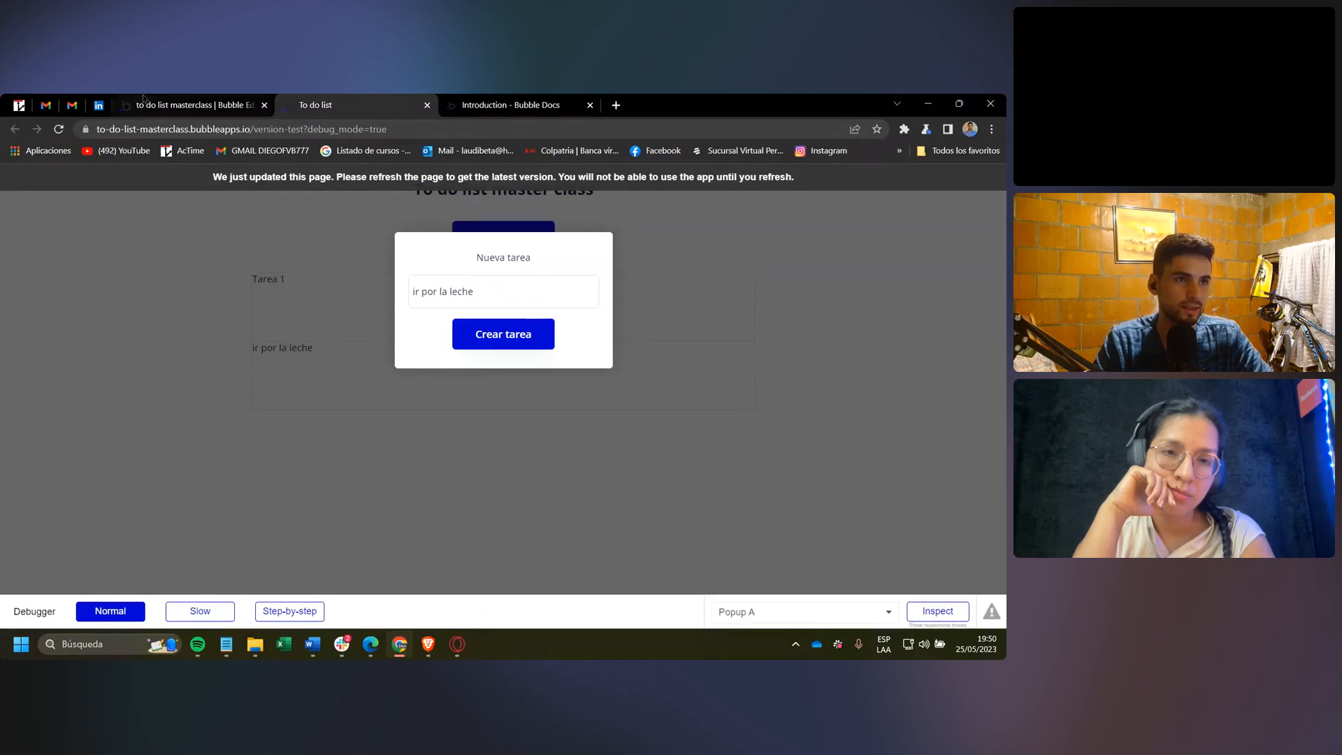
pyautogui.press('F5')
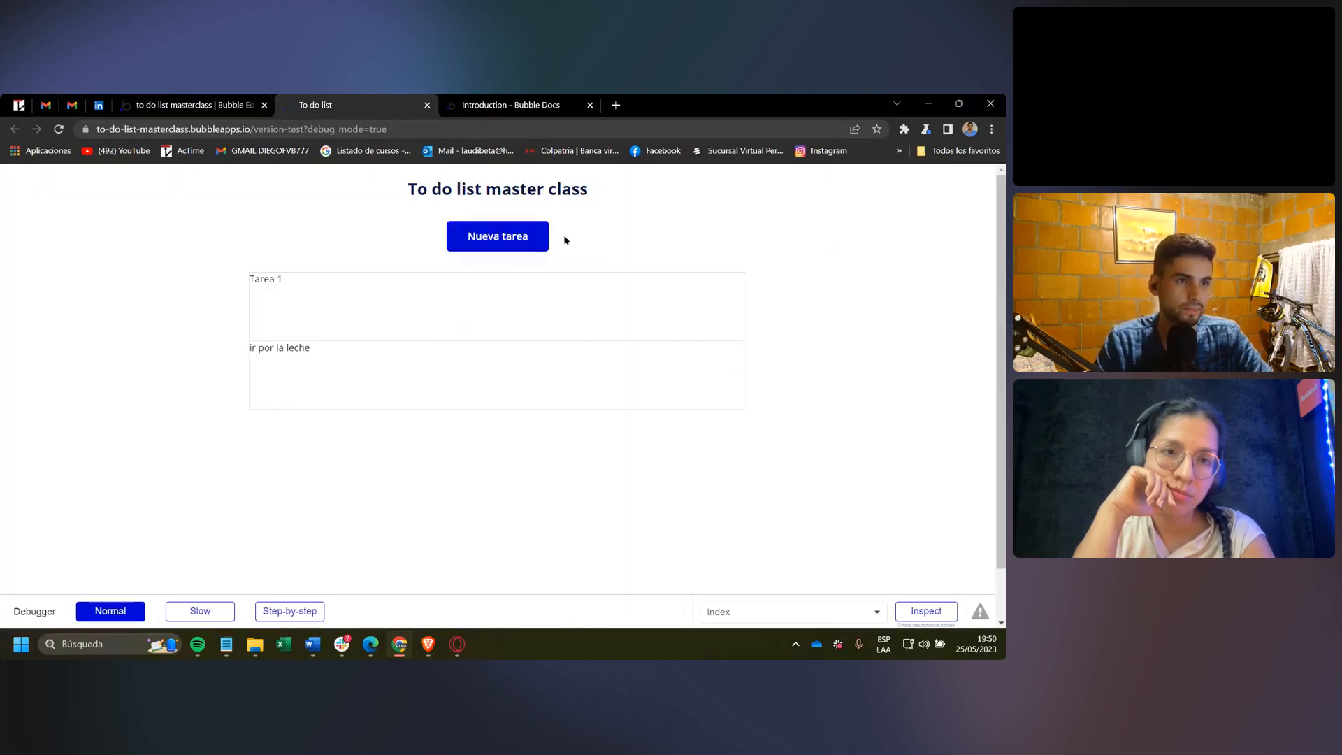
pyautogui.click(521, 235)
pyautogui.click(462, 299)
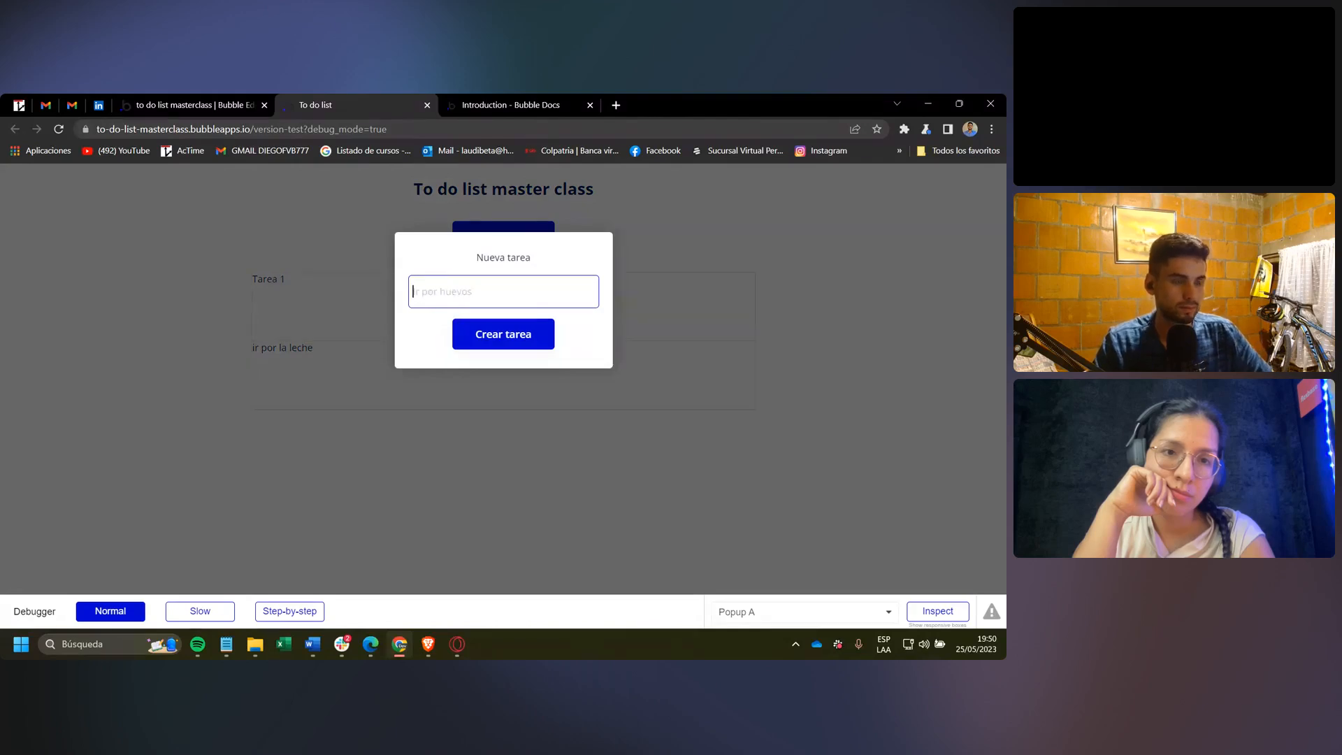
pyautogui.write('tarea 2')
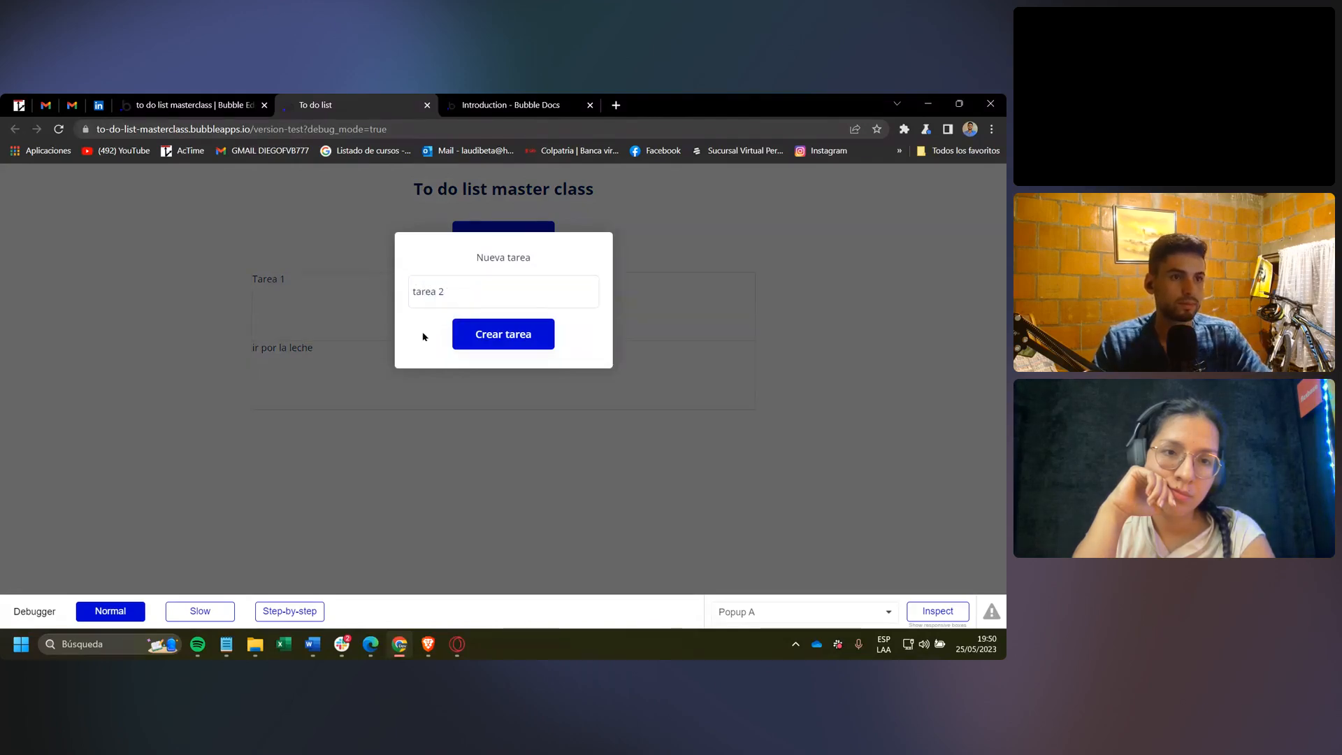
pyautogui.click(479, 334)
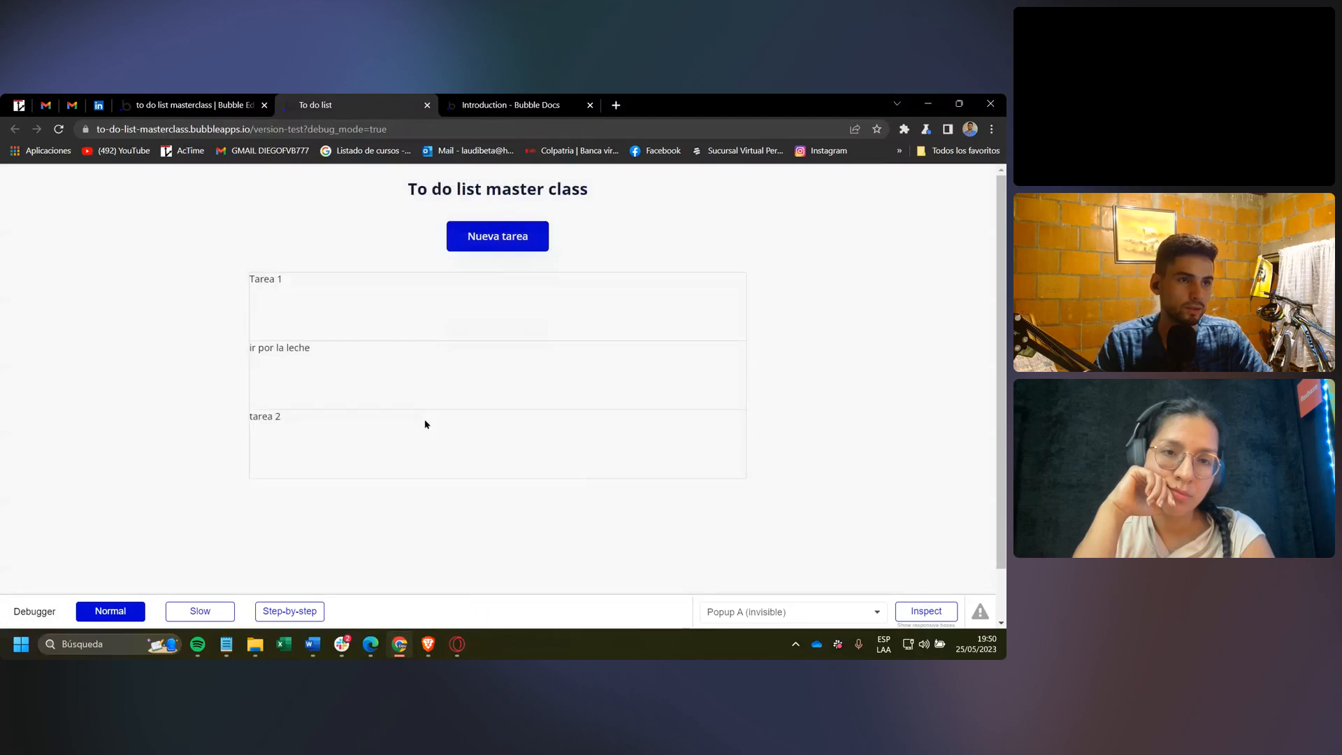
pyautogui.click(498, 238)
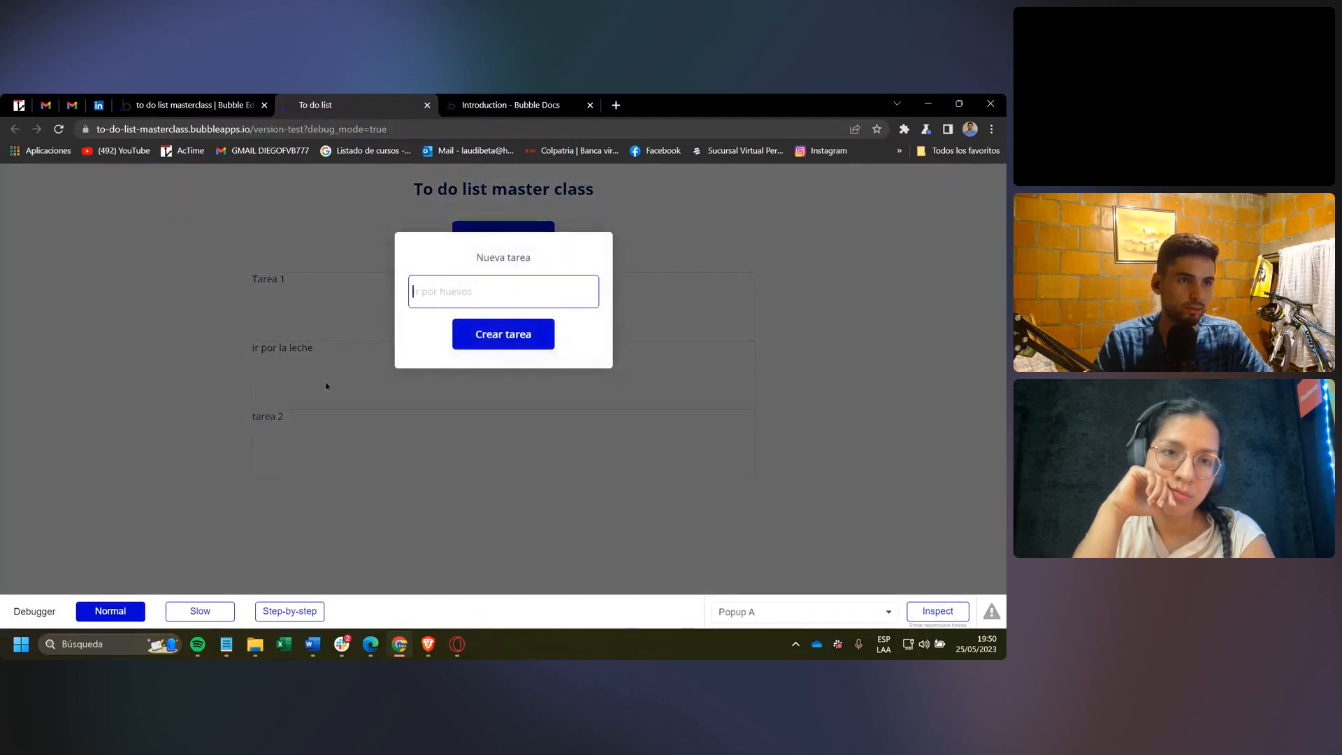
pyautogui.click(326, 385)
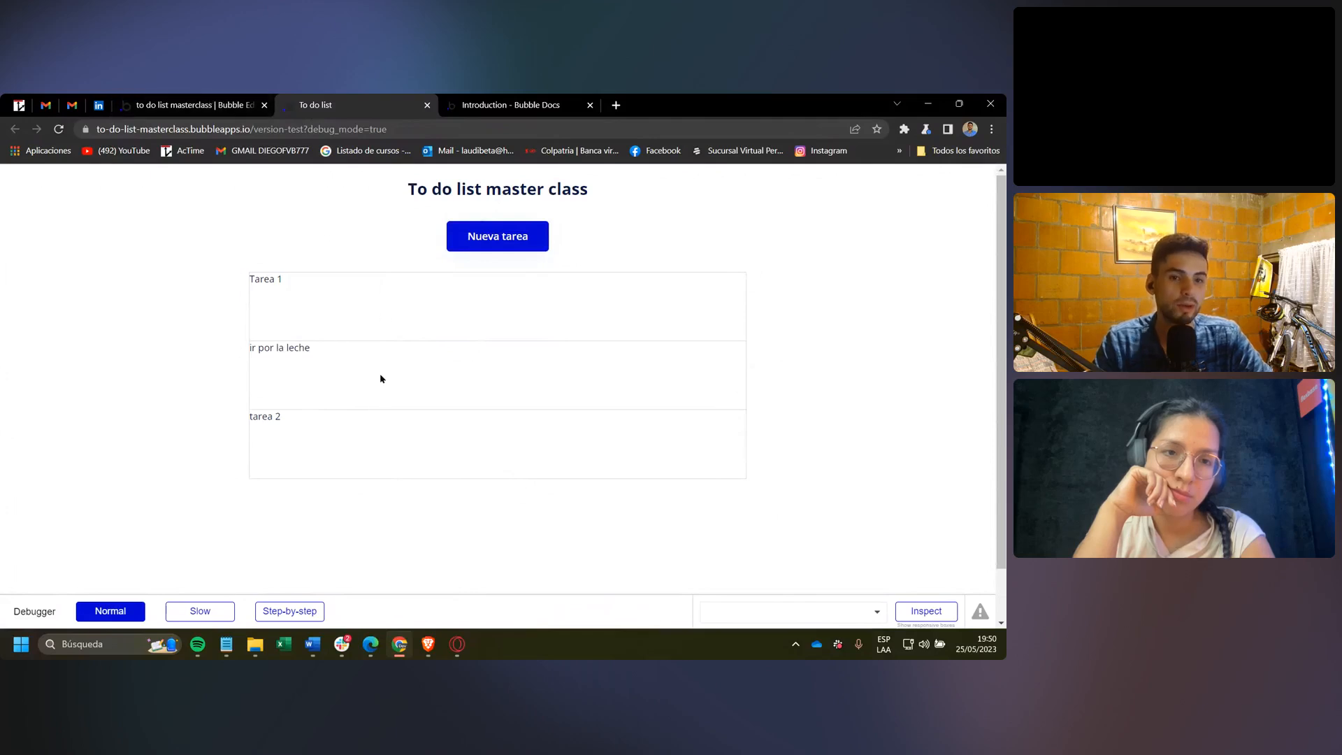
# Return to the editor's design view and place an Icon element beside the title text in the Tareas repeating group.
pyautogui.click(197, 99)
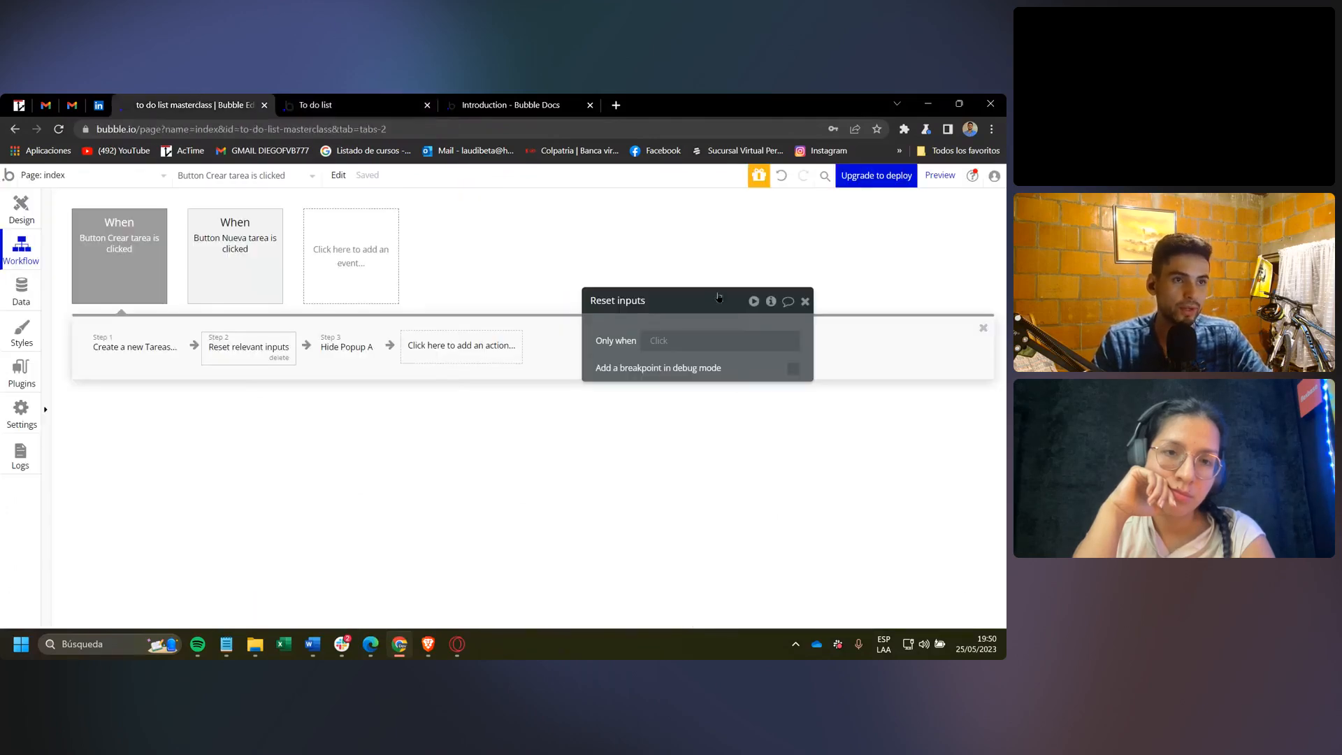
pyautogui.click(37, 219)
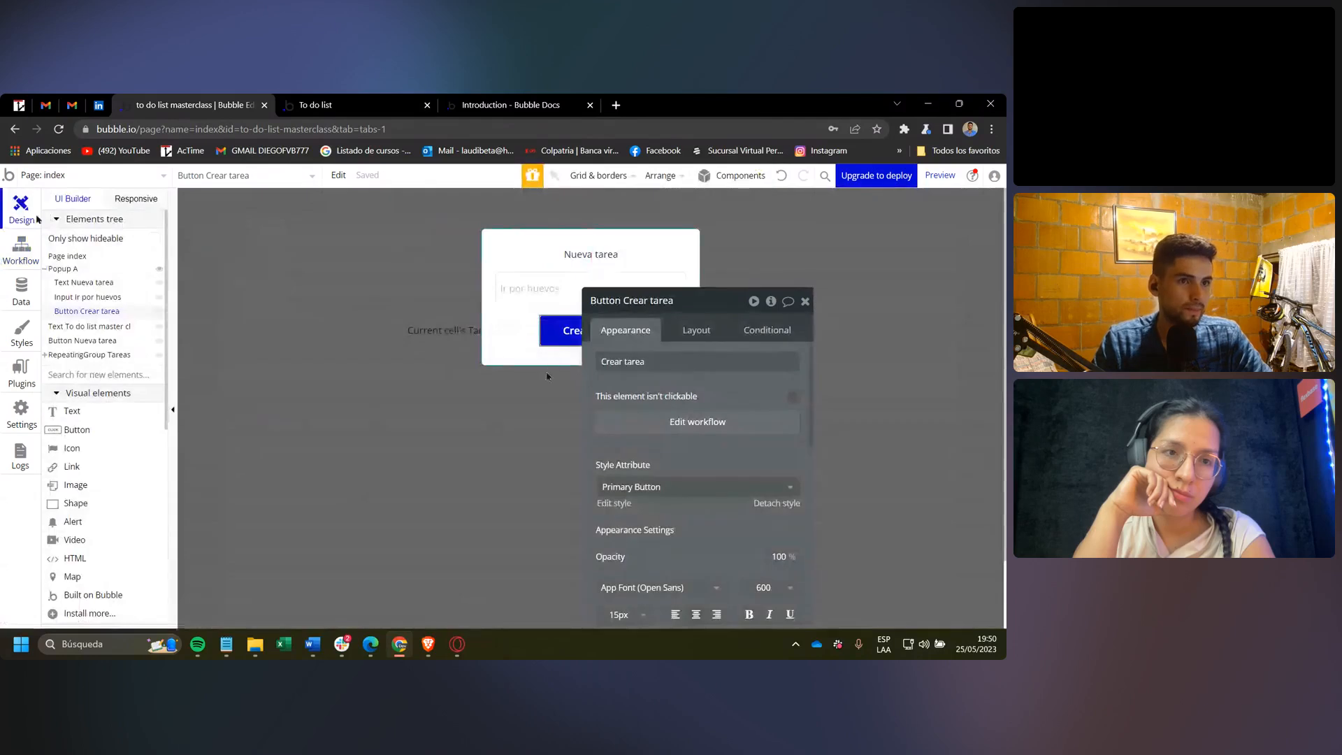
pyautogui.moveTo(632, 401); pyautogui.dragTo(214, 349)
pyautogui.click(484, 373)
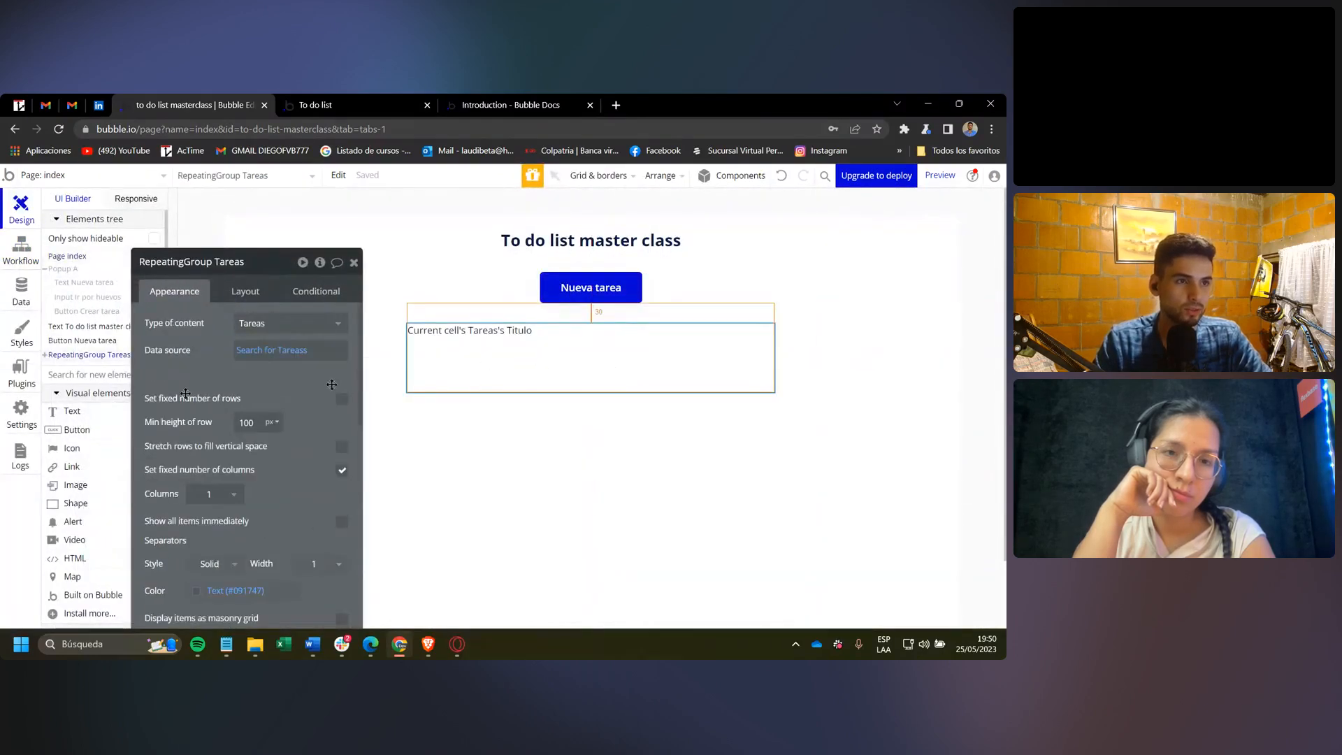
pyautogui.moveTo(343, 261); pyautogui.dragTo(379, 261)
pyautogui.click(393, 261)
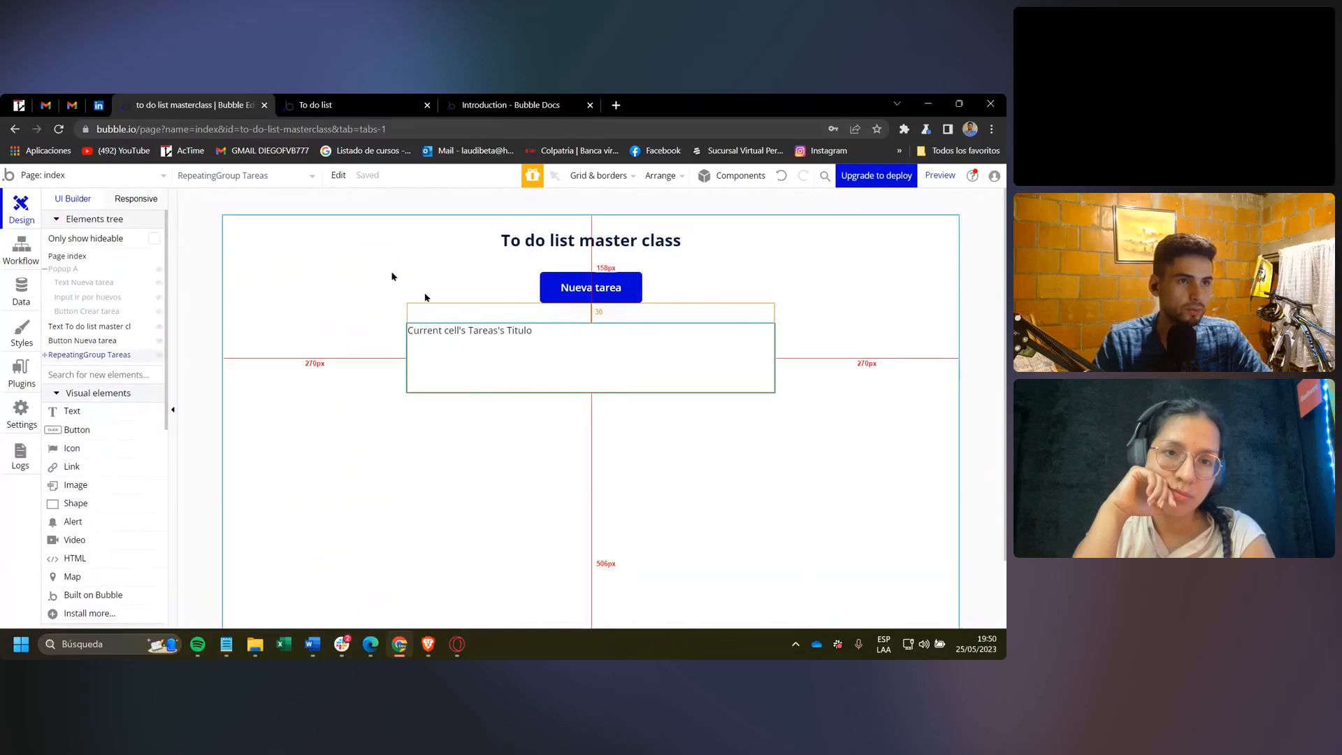
pyautogui.click(62, 375)
pyautogui.write('ico')
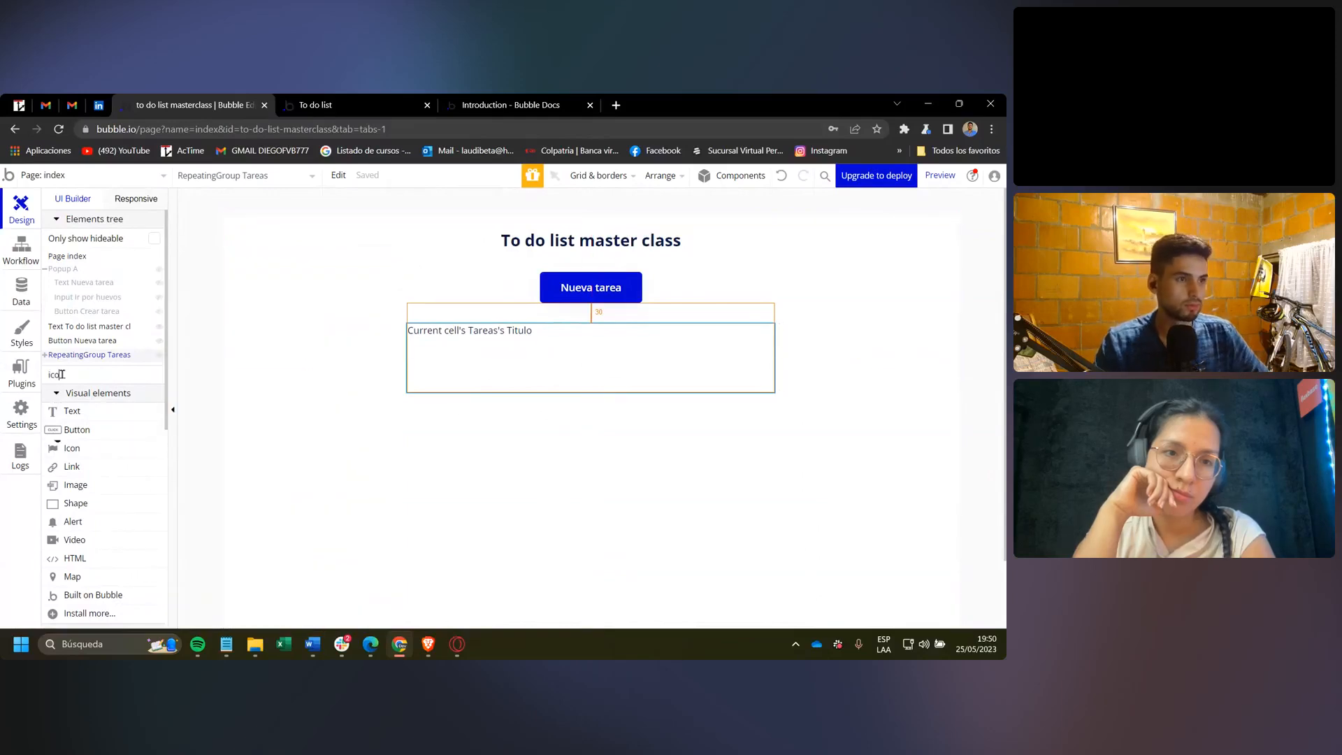
pyautogui.click(104, 416)
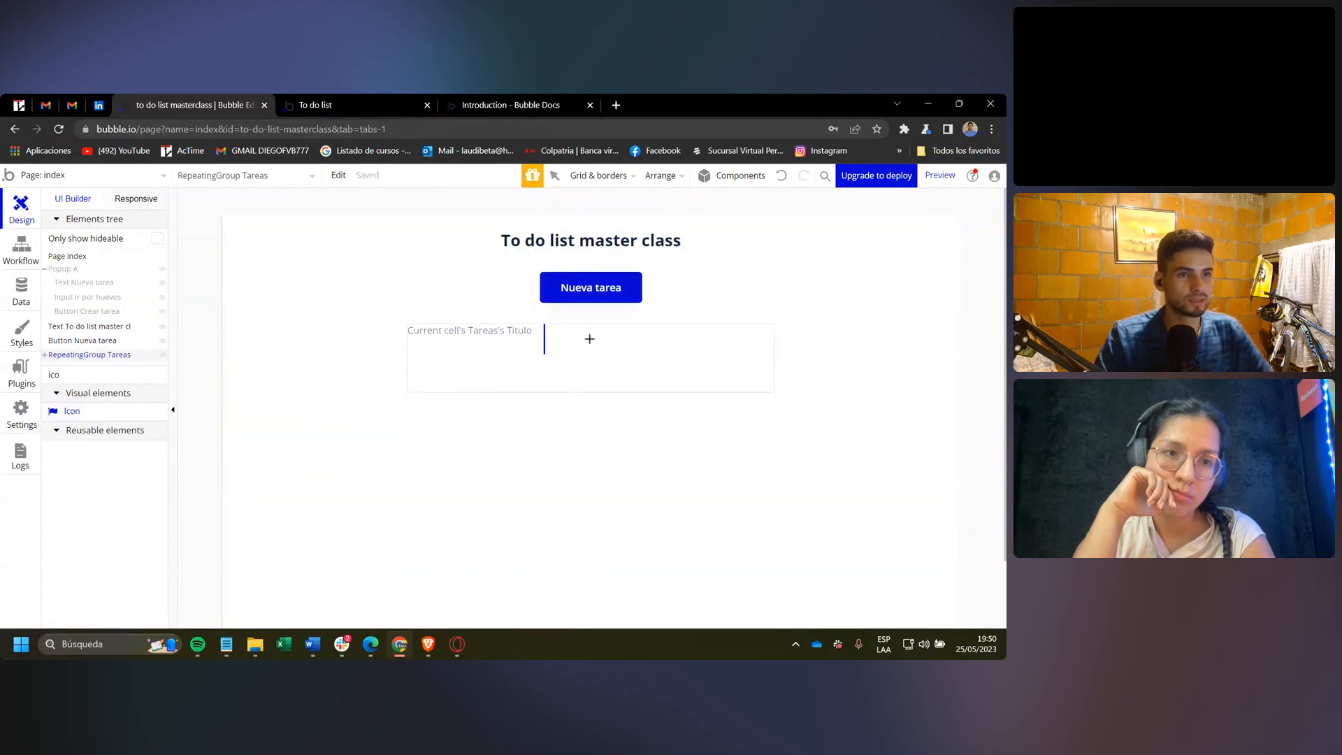
pyautogui.click(571, 342)
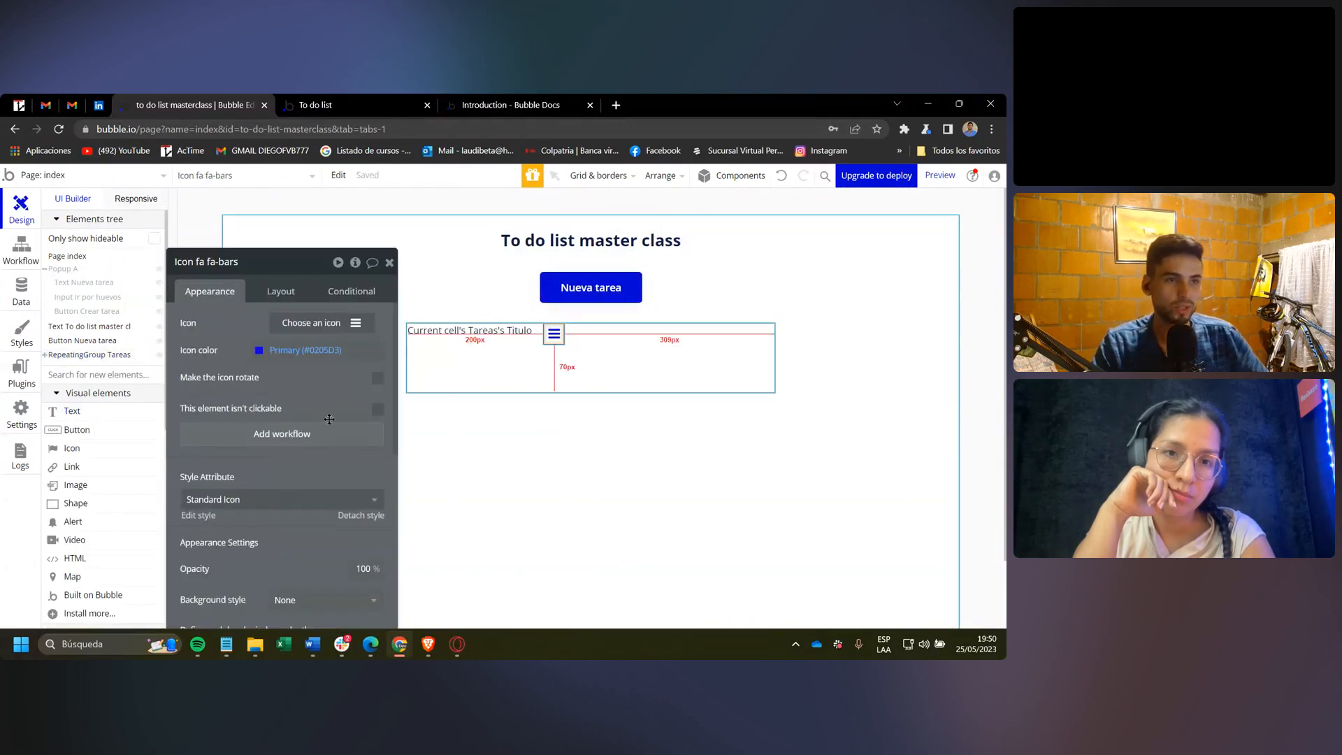
# Change the new icon's symbol to the solid check circle (fa-check-circle).
pyautogui.click(283, 324)
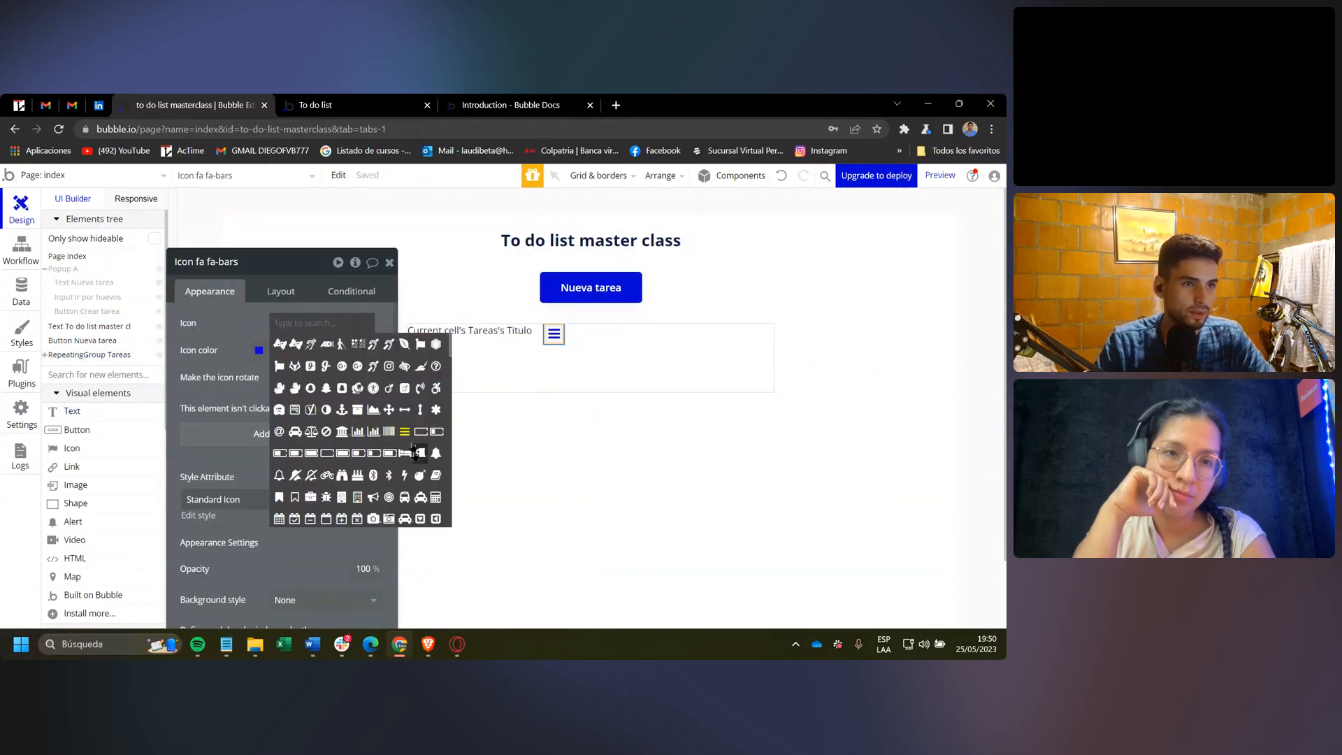
pyautogui.scroll(-5, 412, 448)
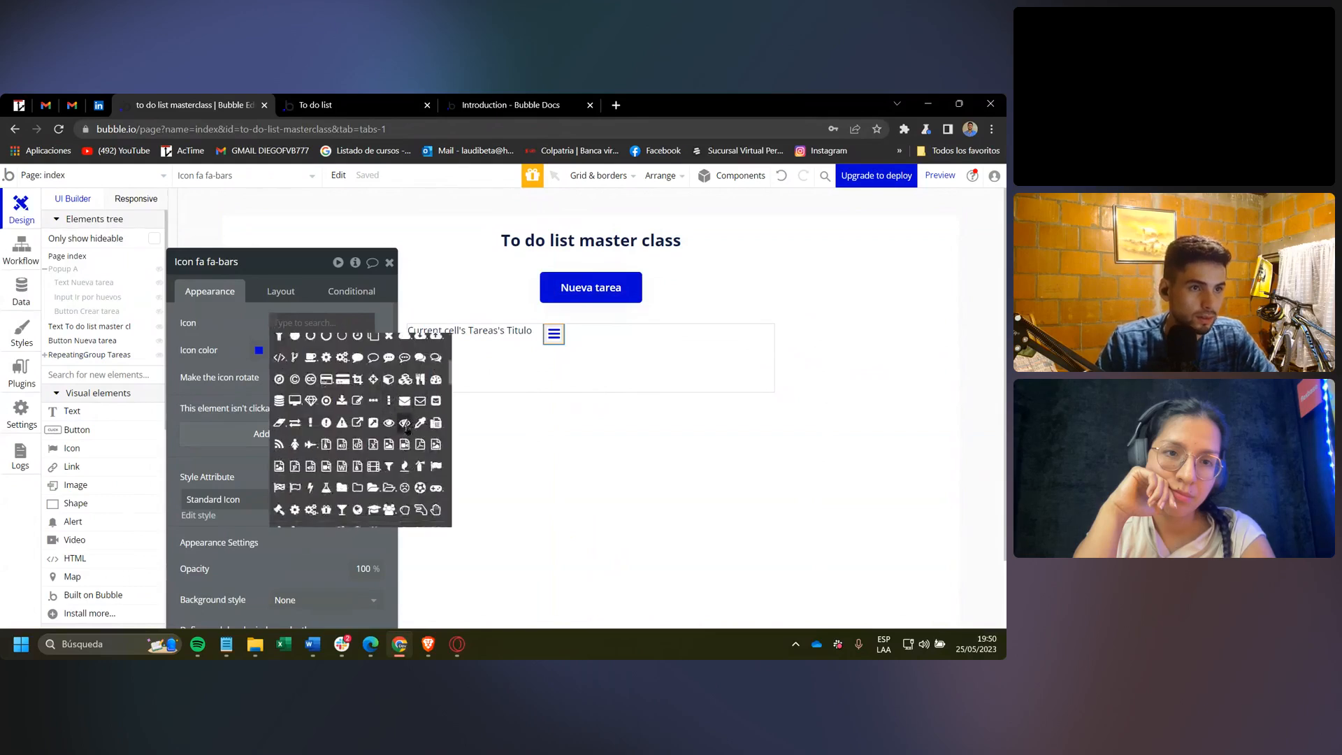
pyautogui.click(231, 378)
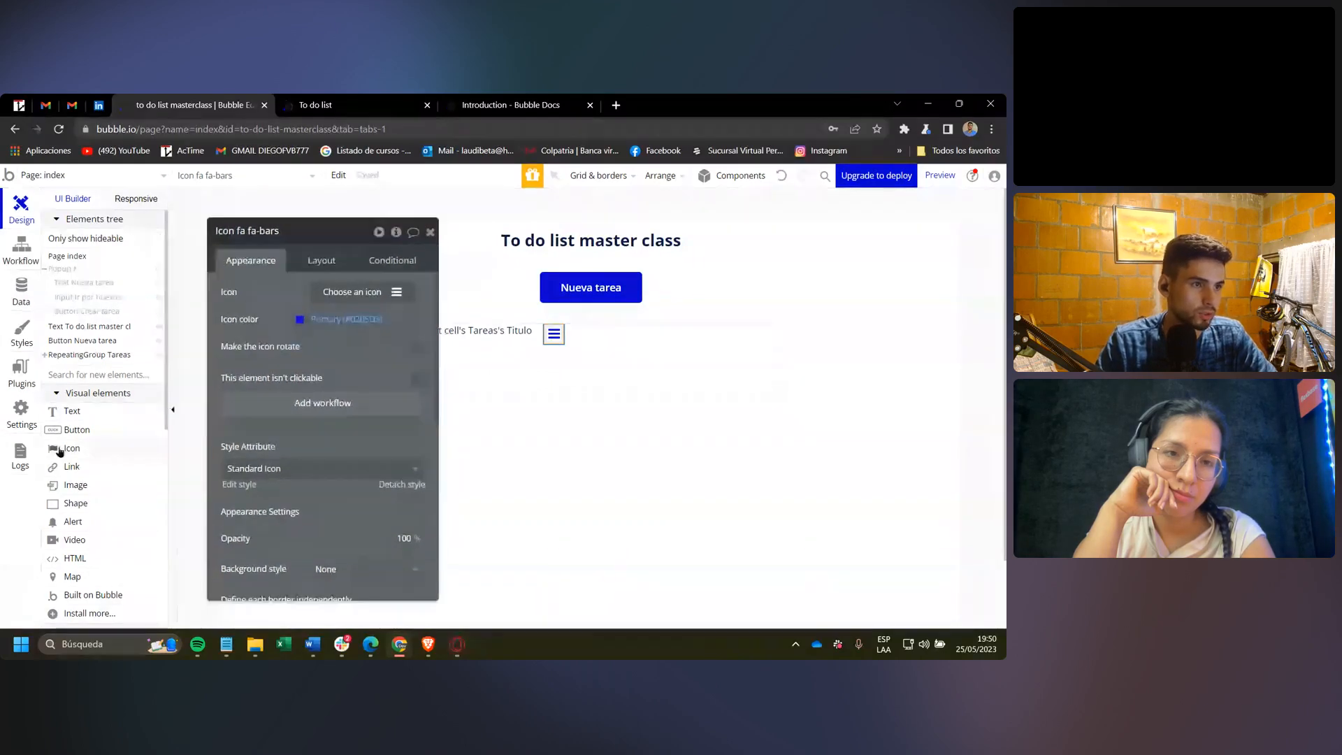
pyautogui.click(365, 294)
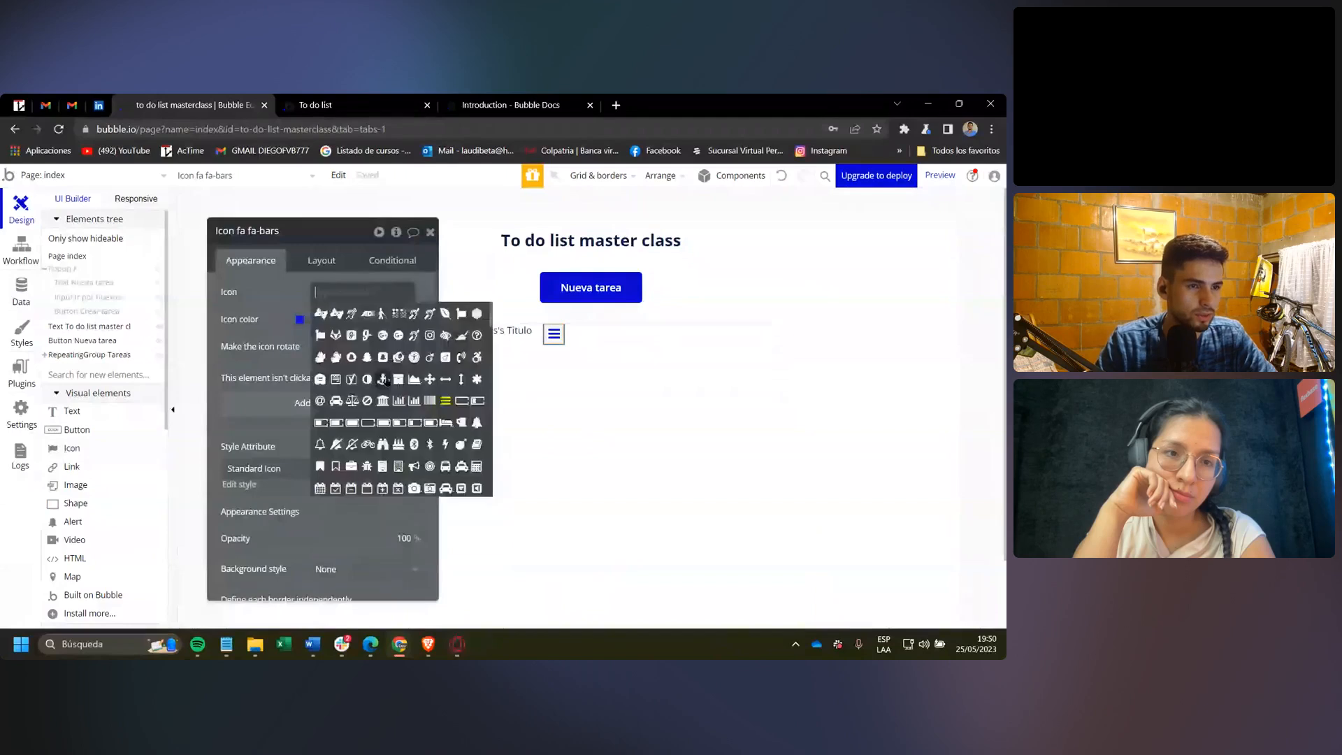
pyautogui.scroll(-5, 388, 419)
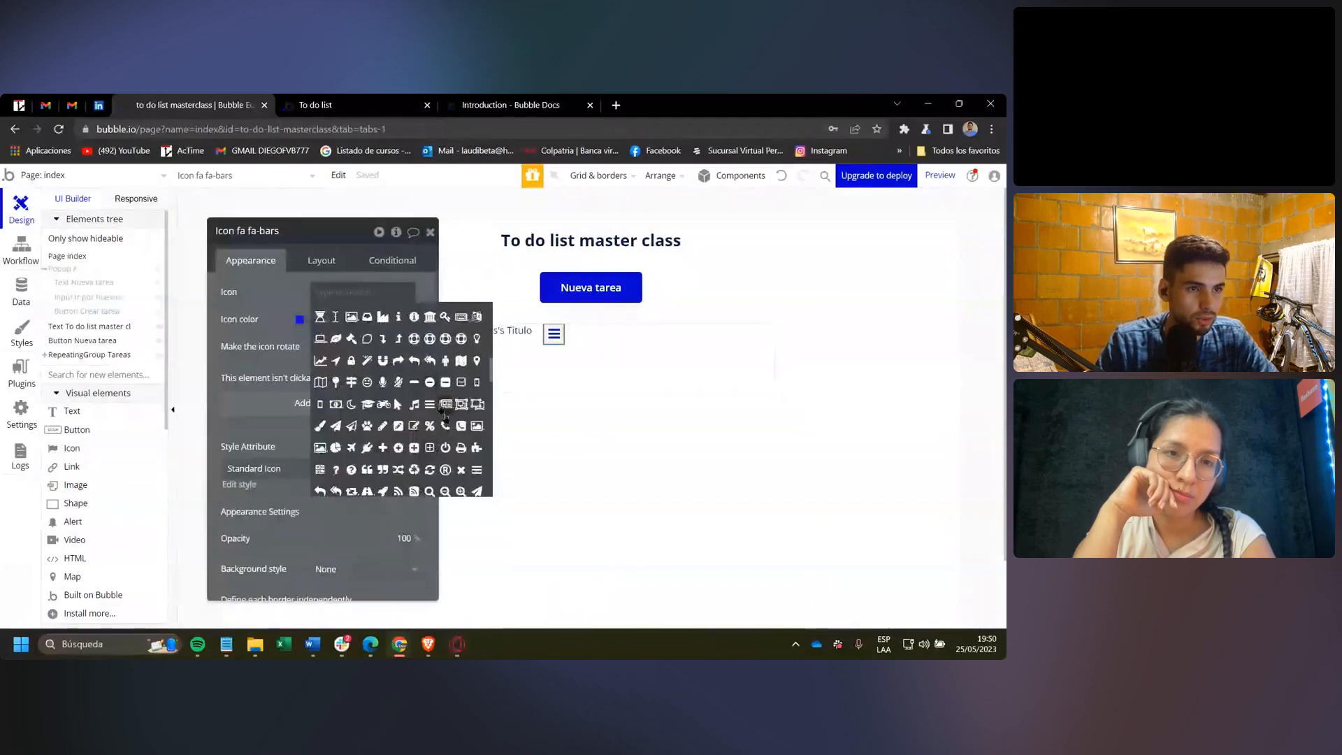
pyautogui.scroll(-3, 445, 414)
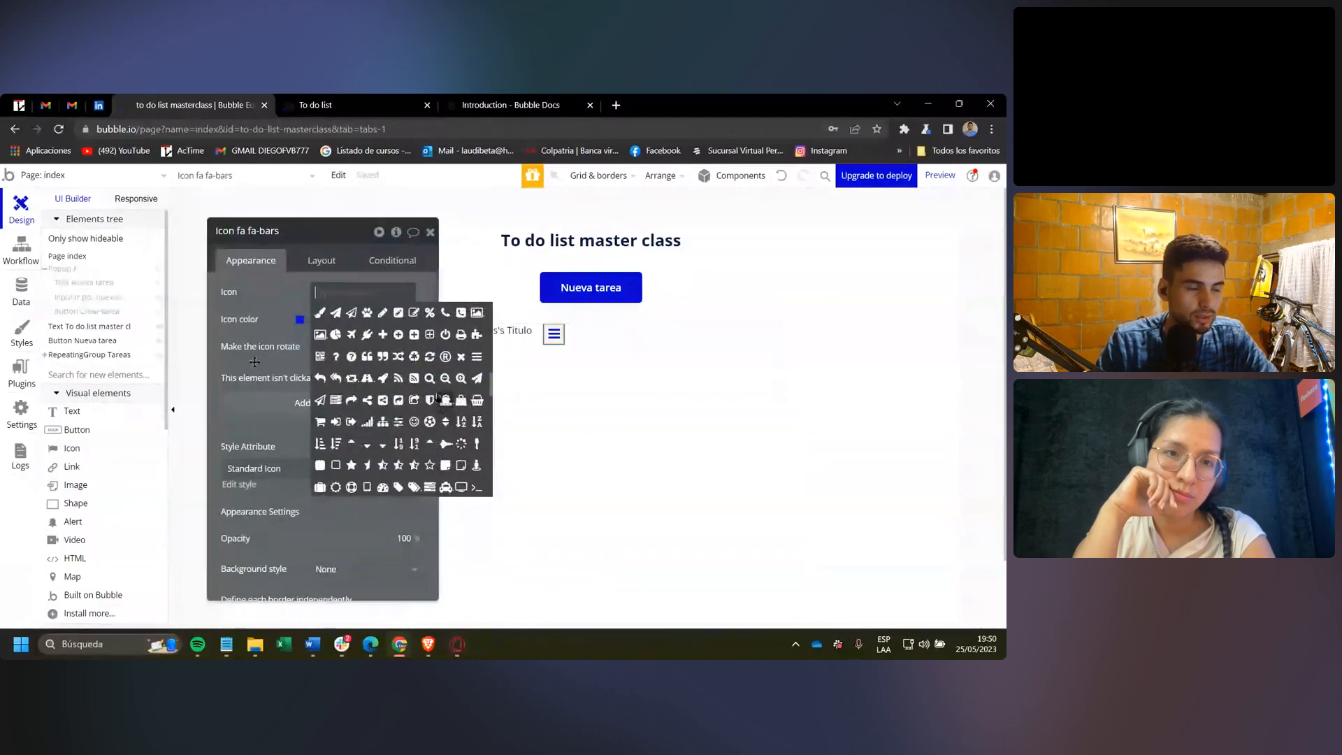
pyautogui.scroll(-5, 443, 409)
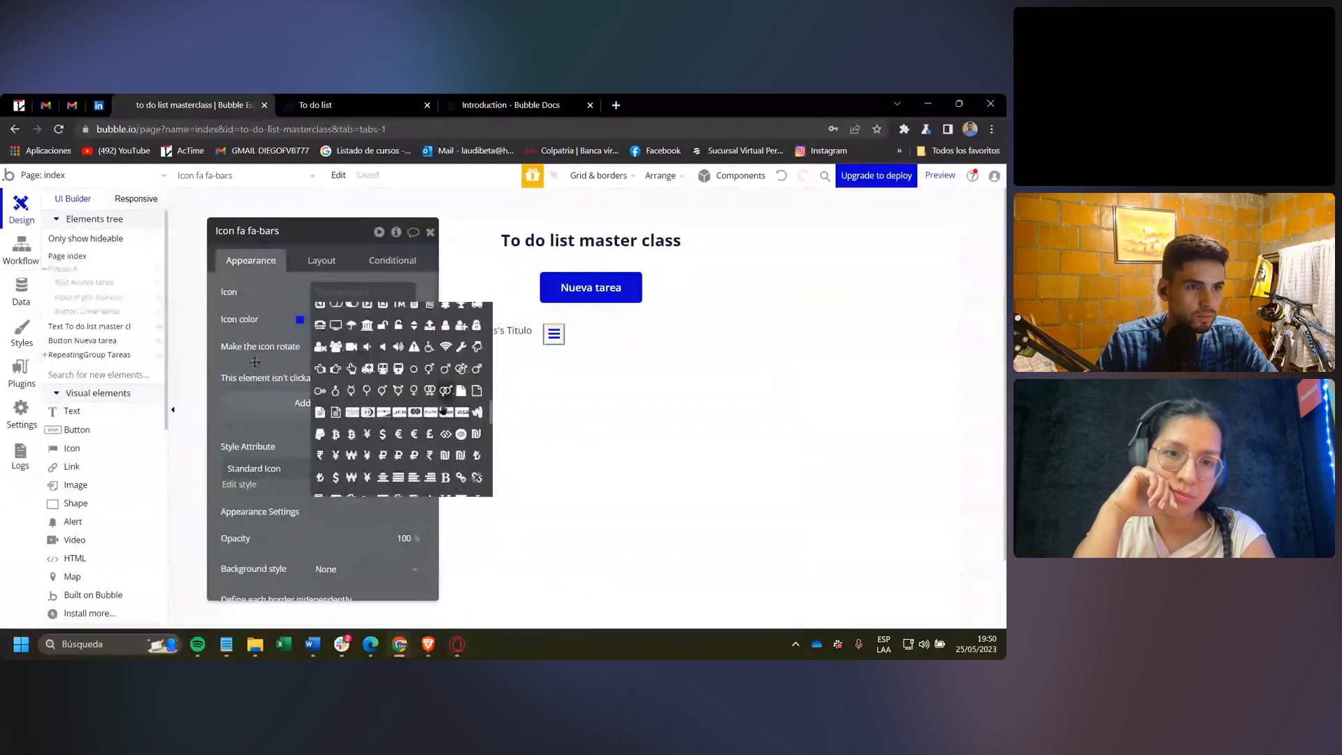
pyautogui.scroll(5, 419, 419)
pyautogui.write('che')
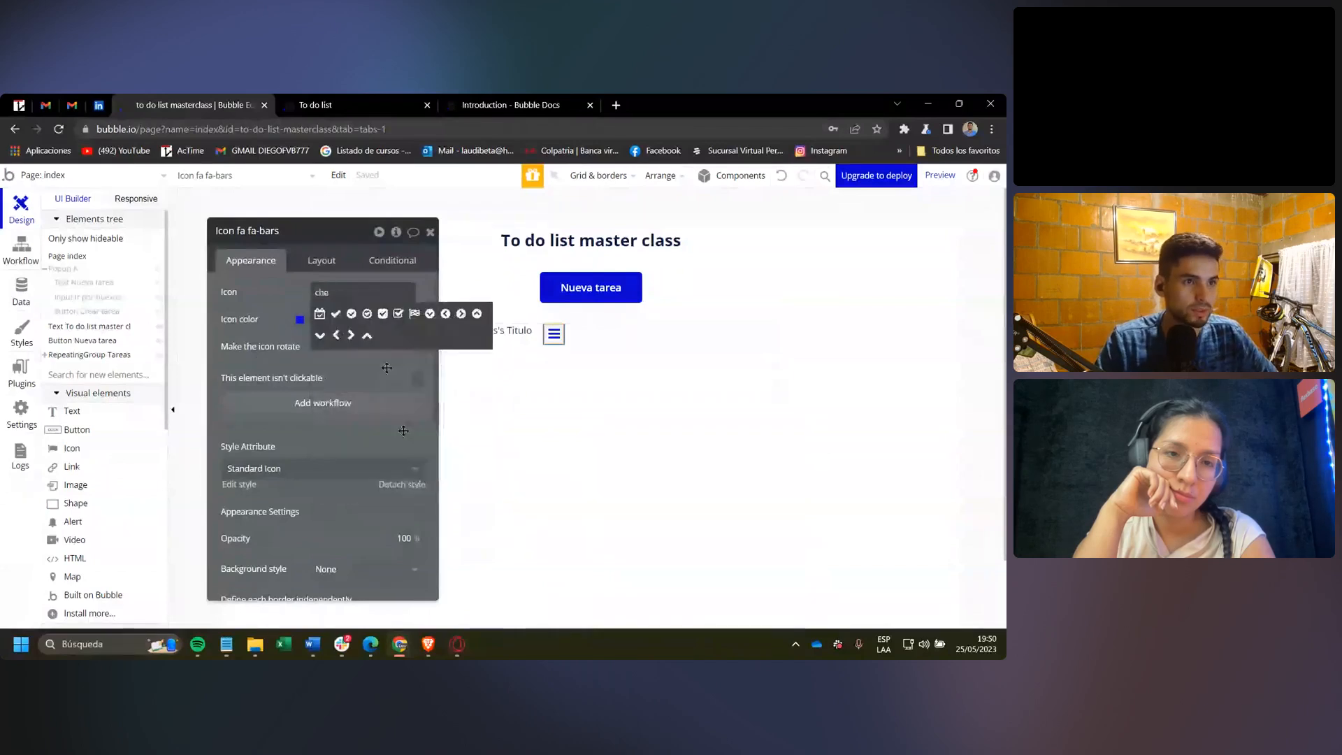
pyautogui.click(351, 314)
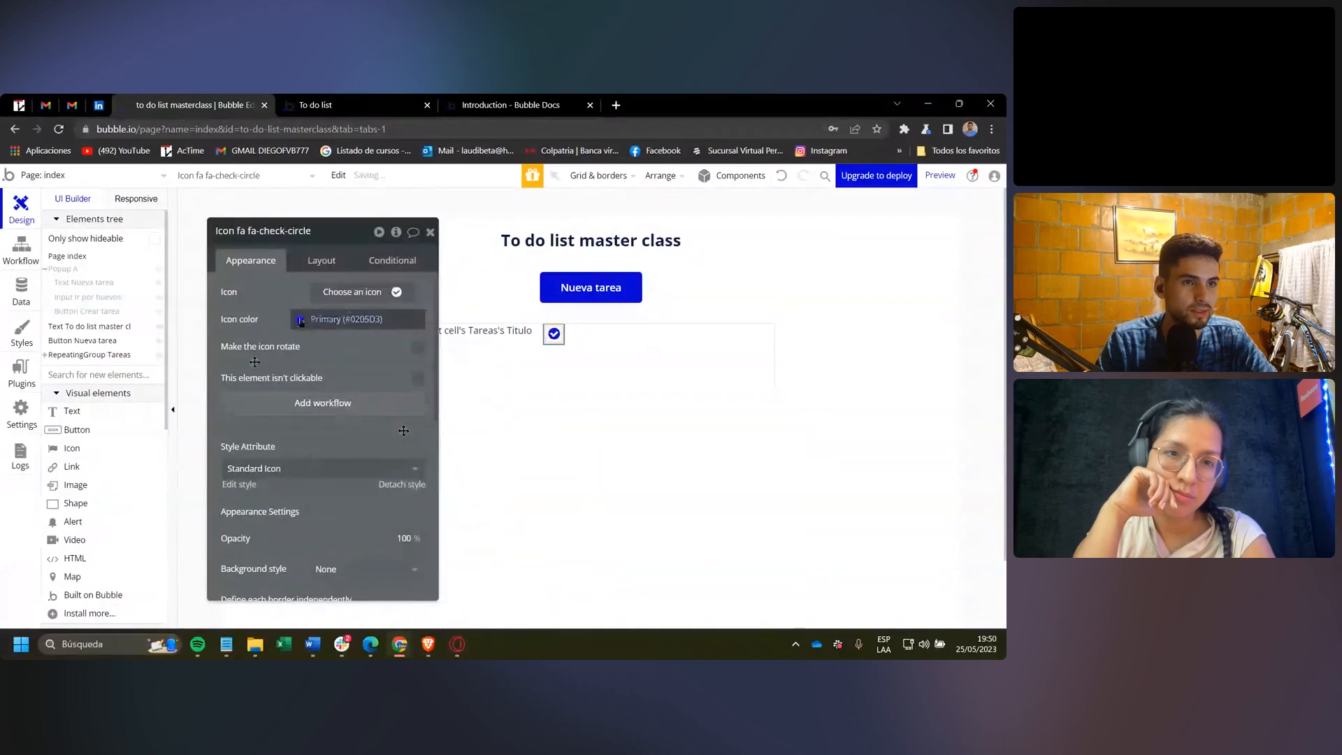
# Set the opacity of the check icon's Primary color to 20% and move its property editor clear of the repeating group.
pyautogui.click(350, 291)
pyautogui.click(335, 318)
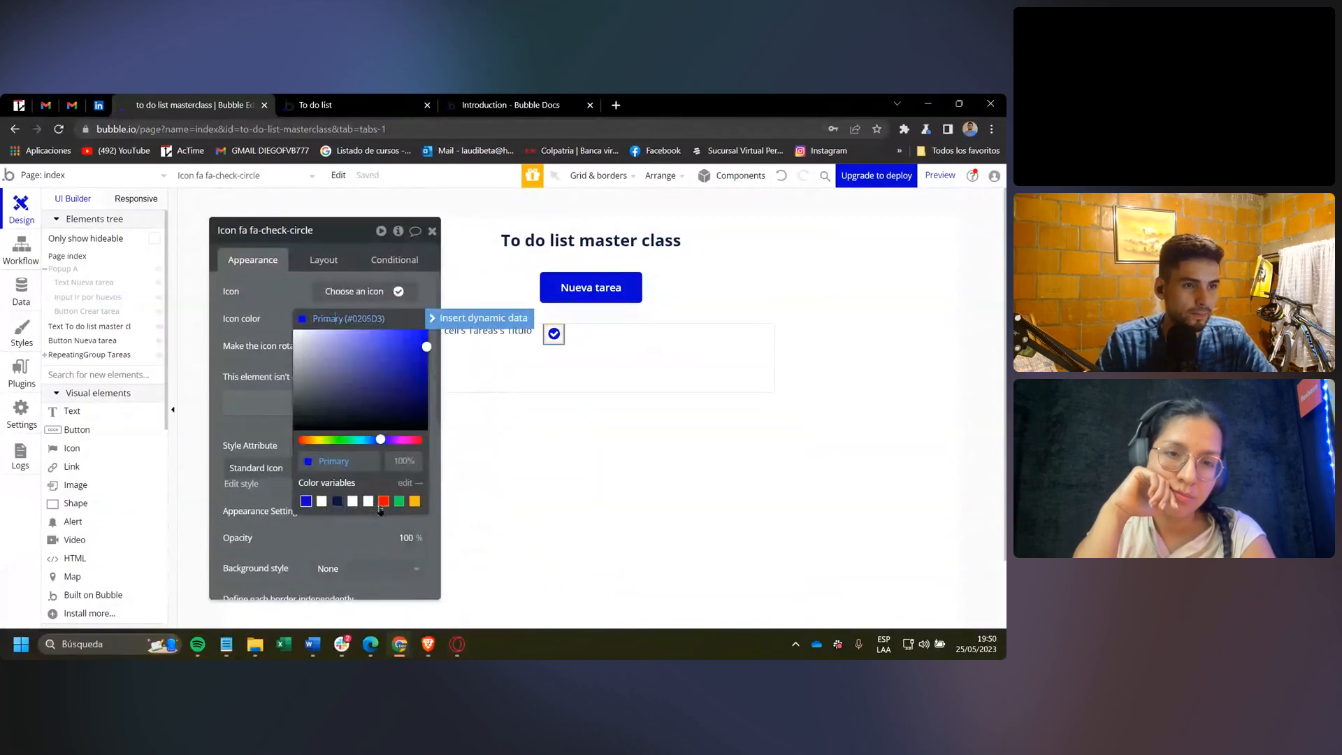
pyautogui.click(403, 460)
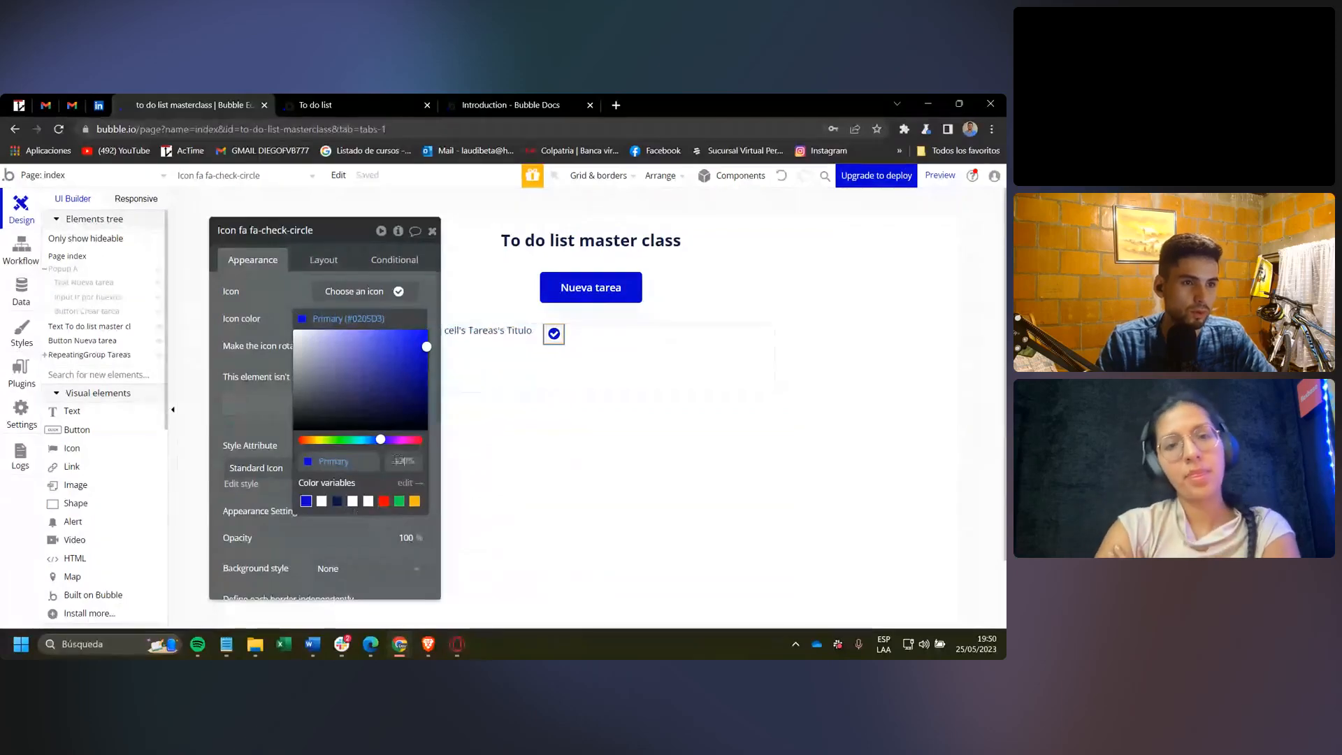
pyautogui.write('2')
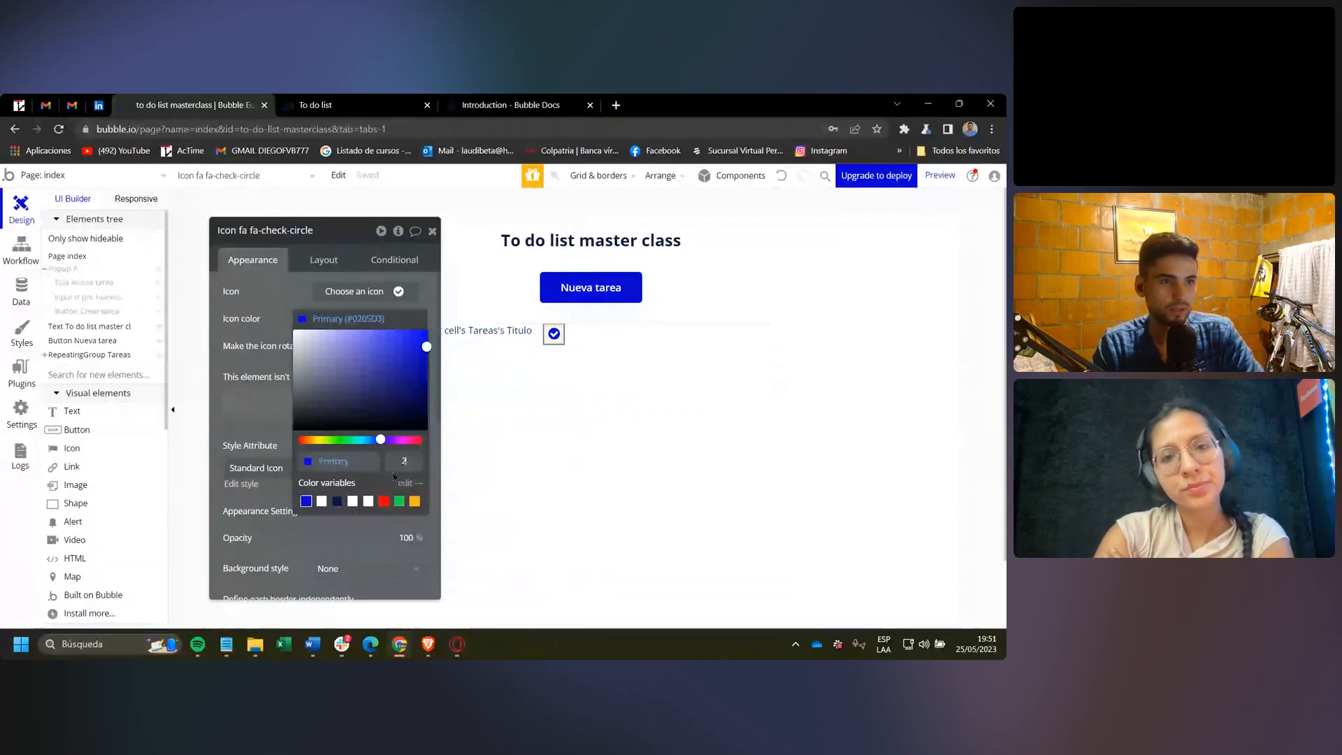
pyautogui.write('0')
pyautogui.press('Return')
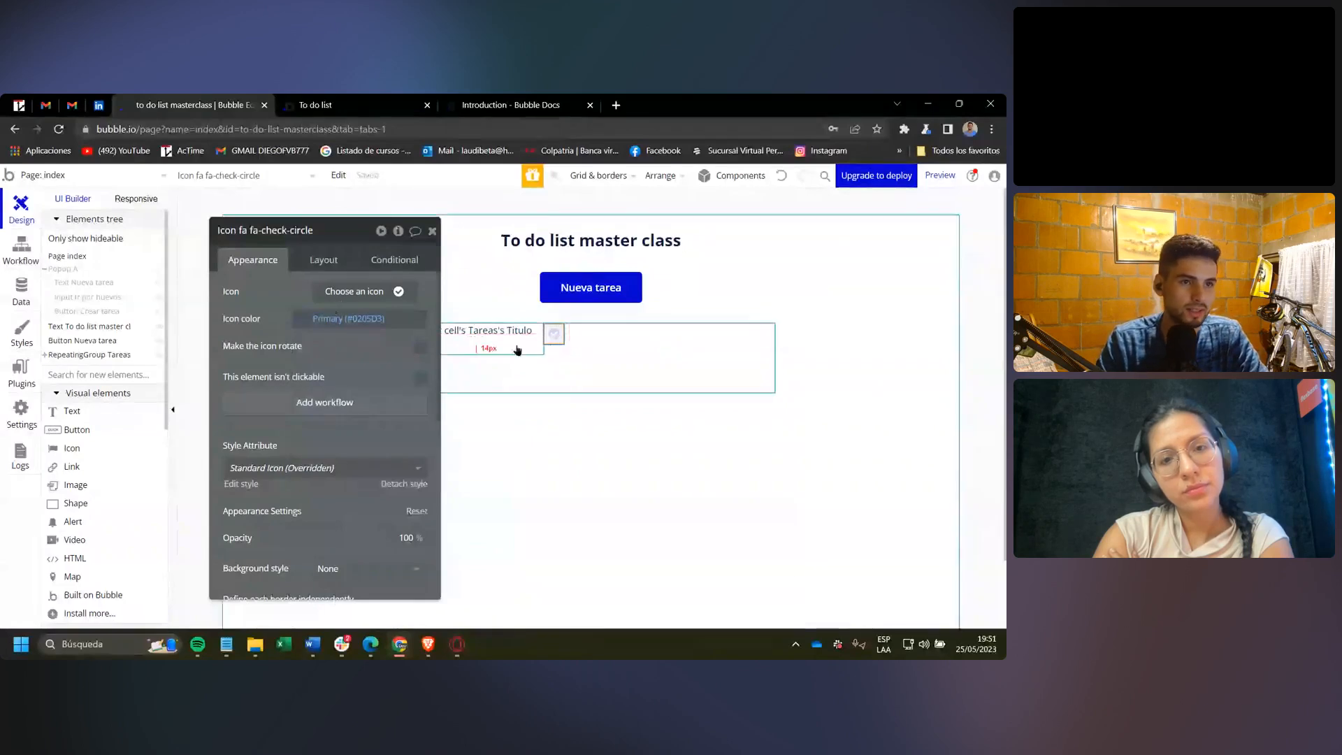
pyautogui.moveTo(279, 318); pyautogui.dragTo(785, 315)
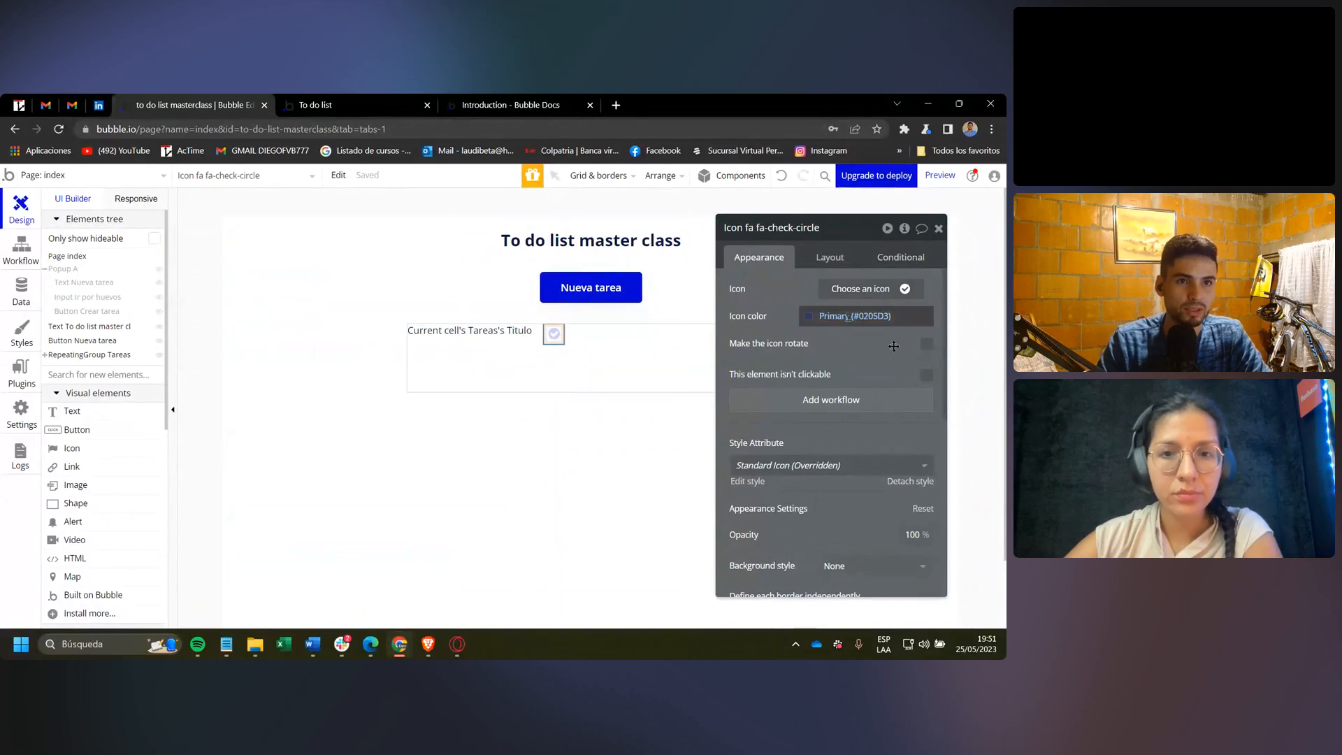
# Add a condition to the check icon that applies when Current cell's Tareas's Completada is "yes".
pyautogui.click(902, 257)
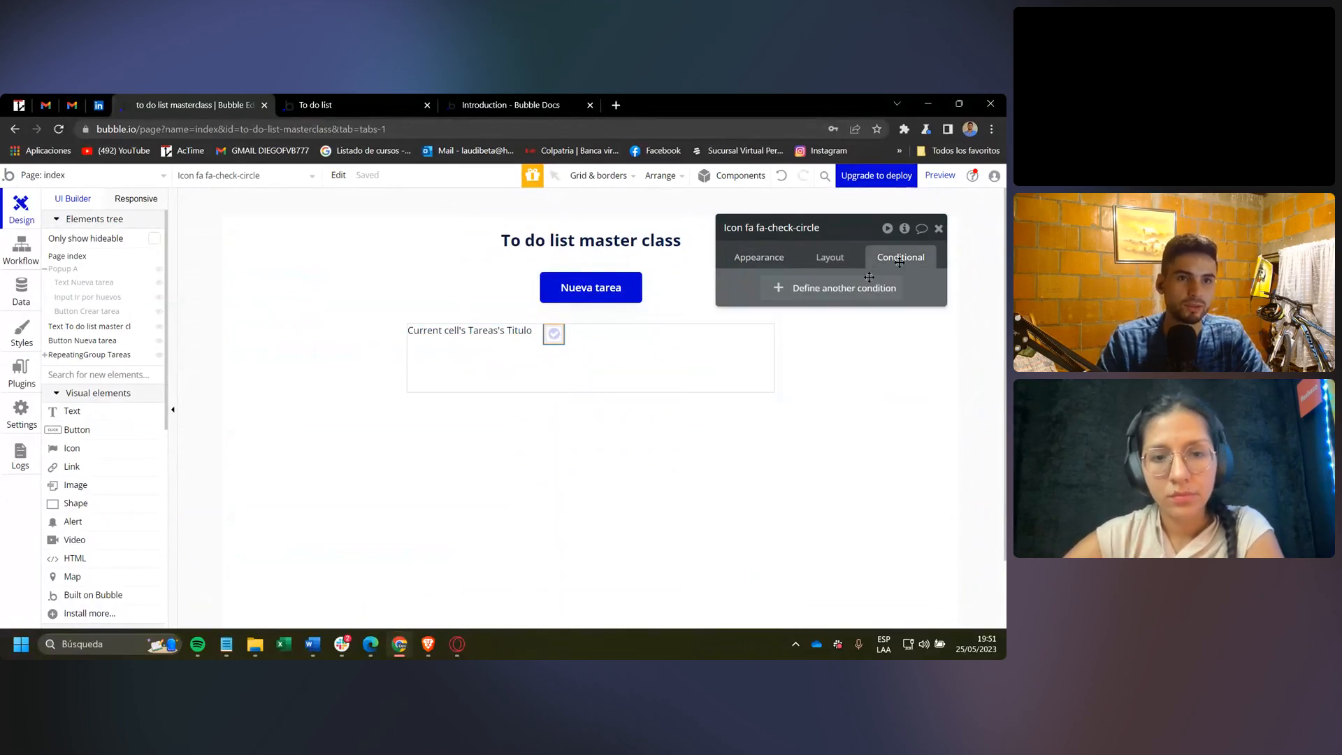
pyautogui.click(799, 294)
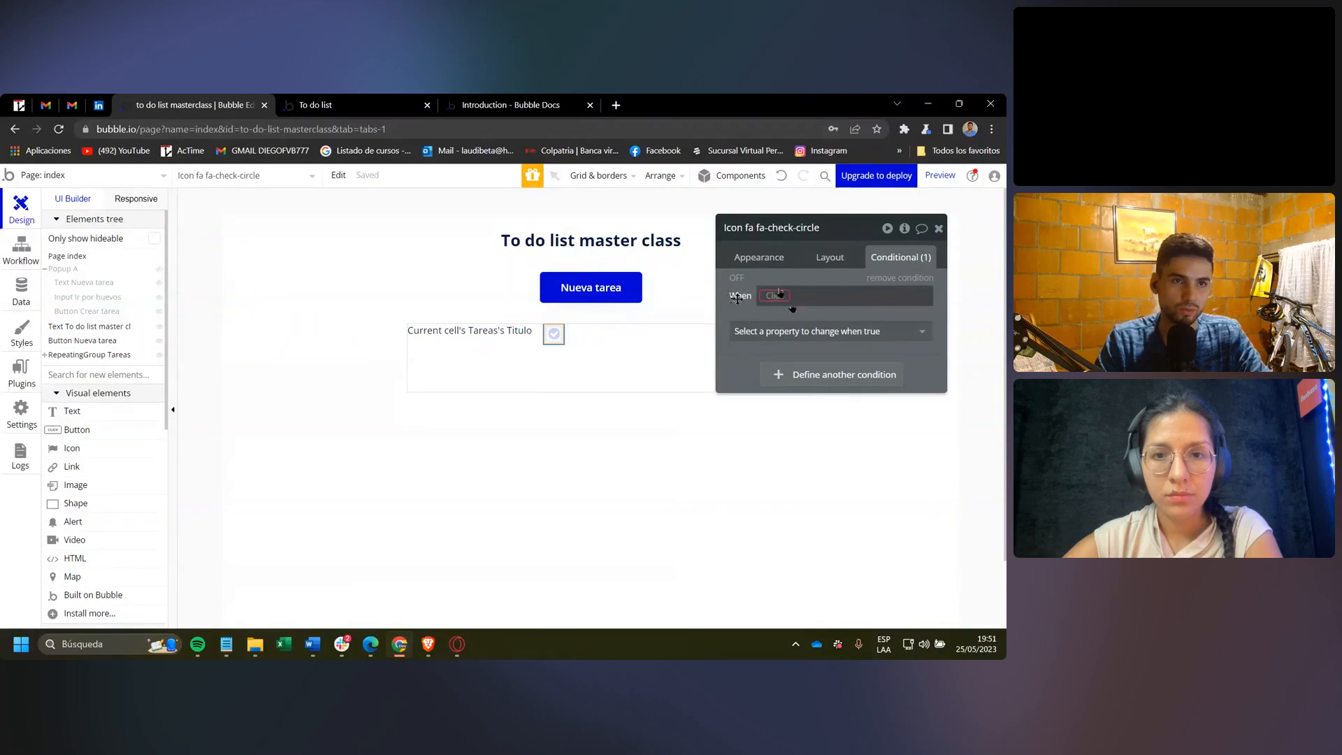
pyautogui.click(772, 296)
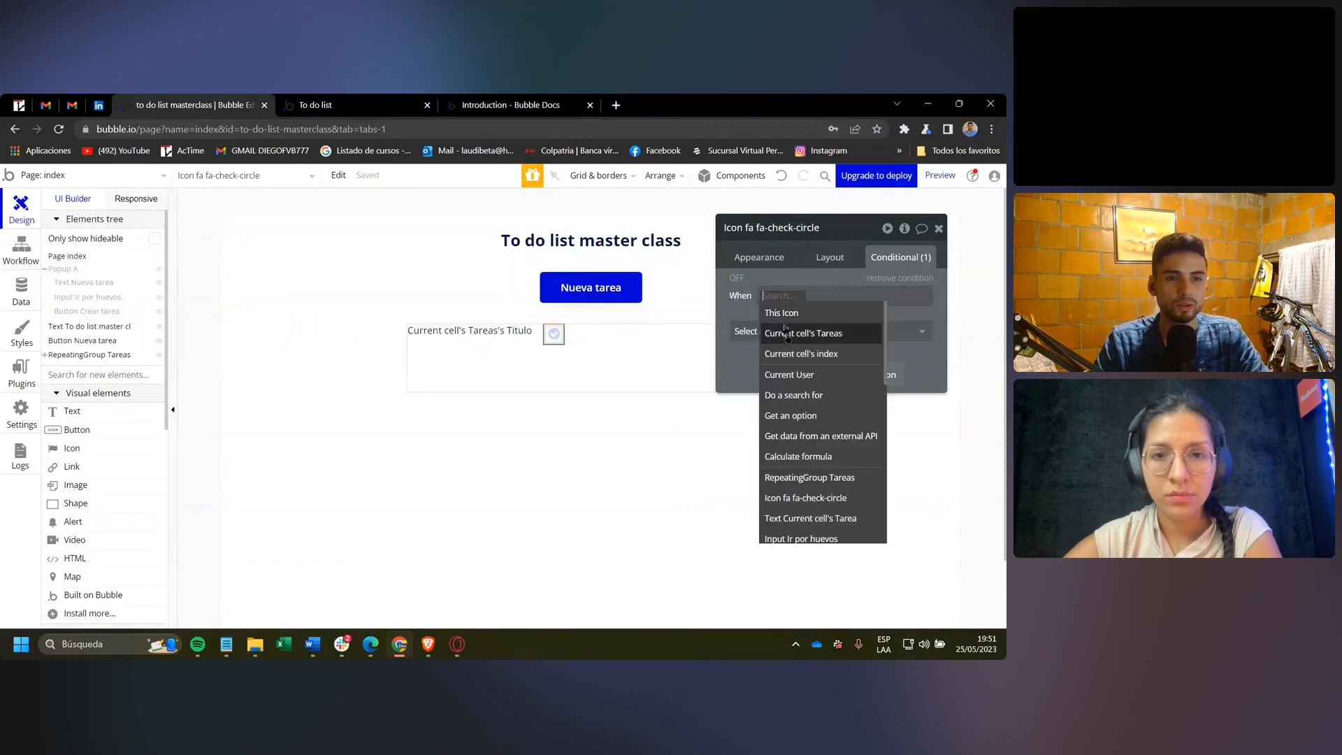
pyautogui.moveTo(787, 337)
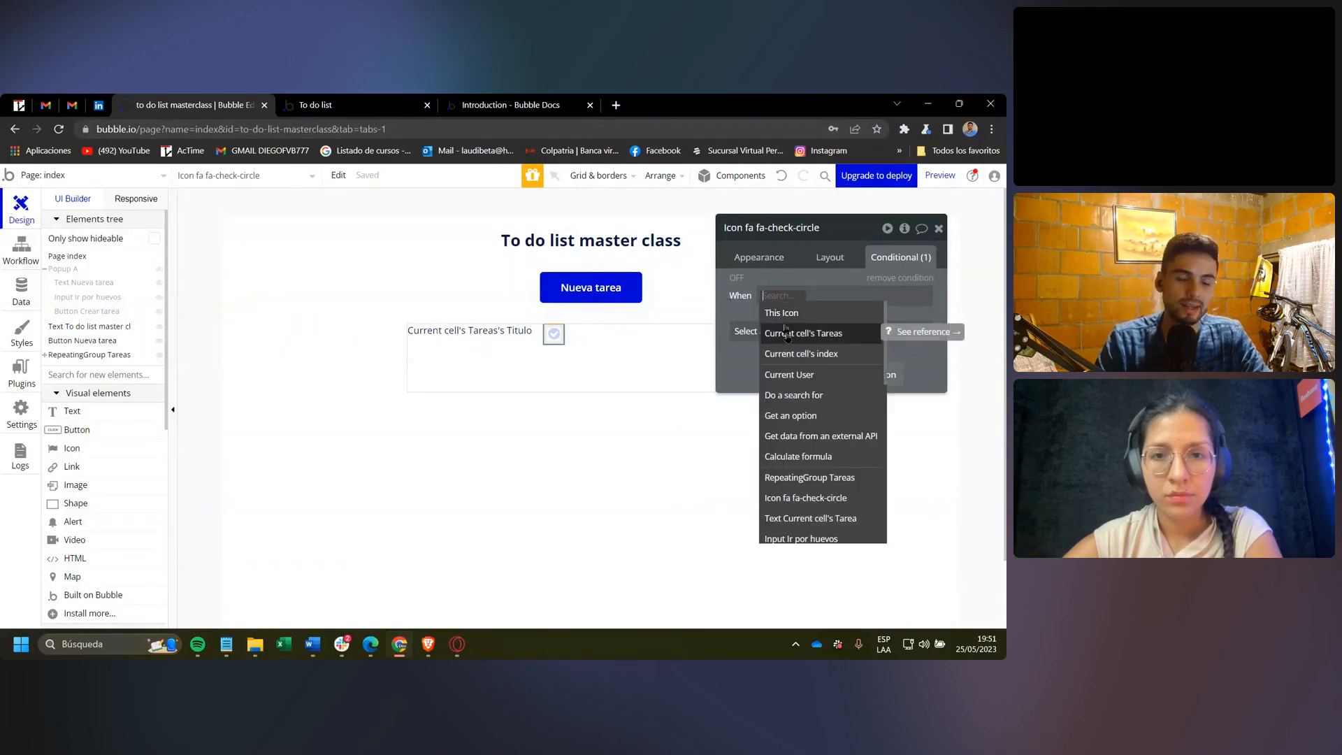
pyautogui.click(787, 334)
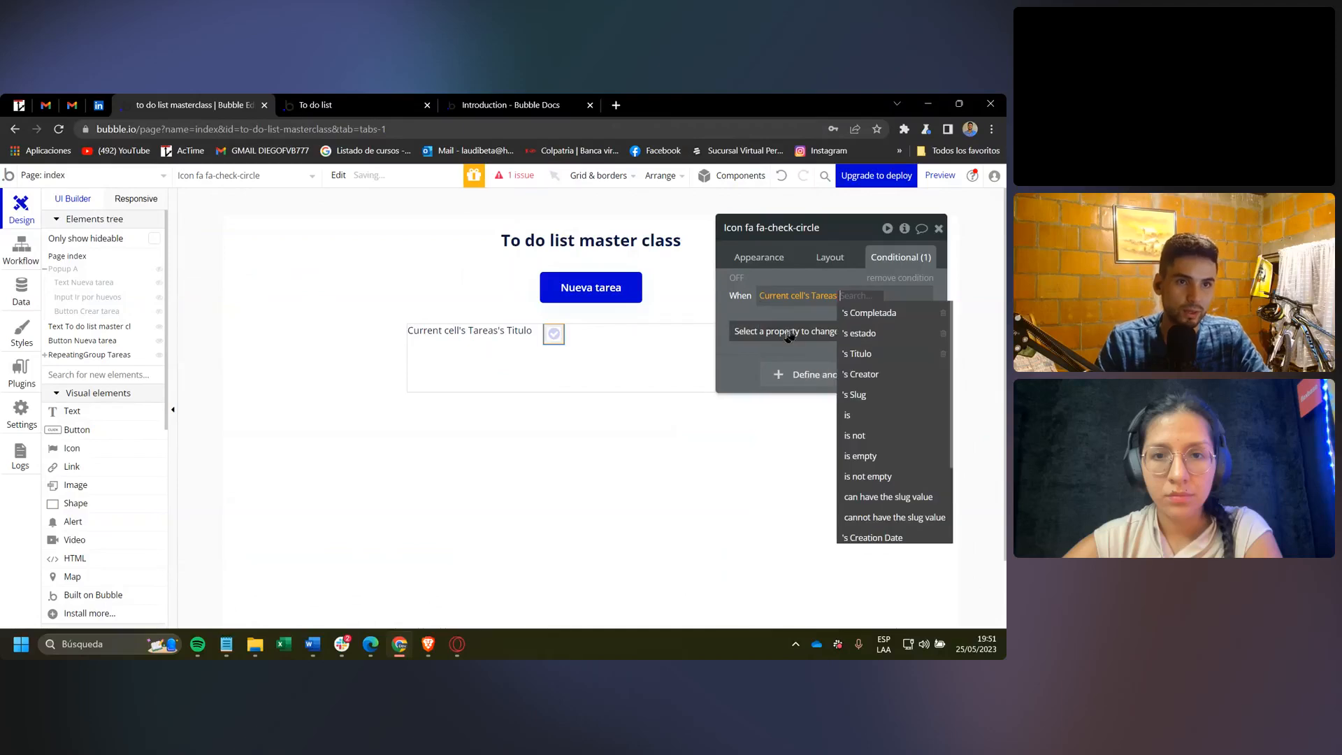
pyautogui.click(883, 313)
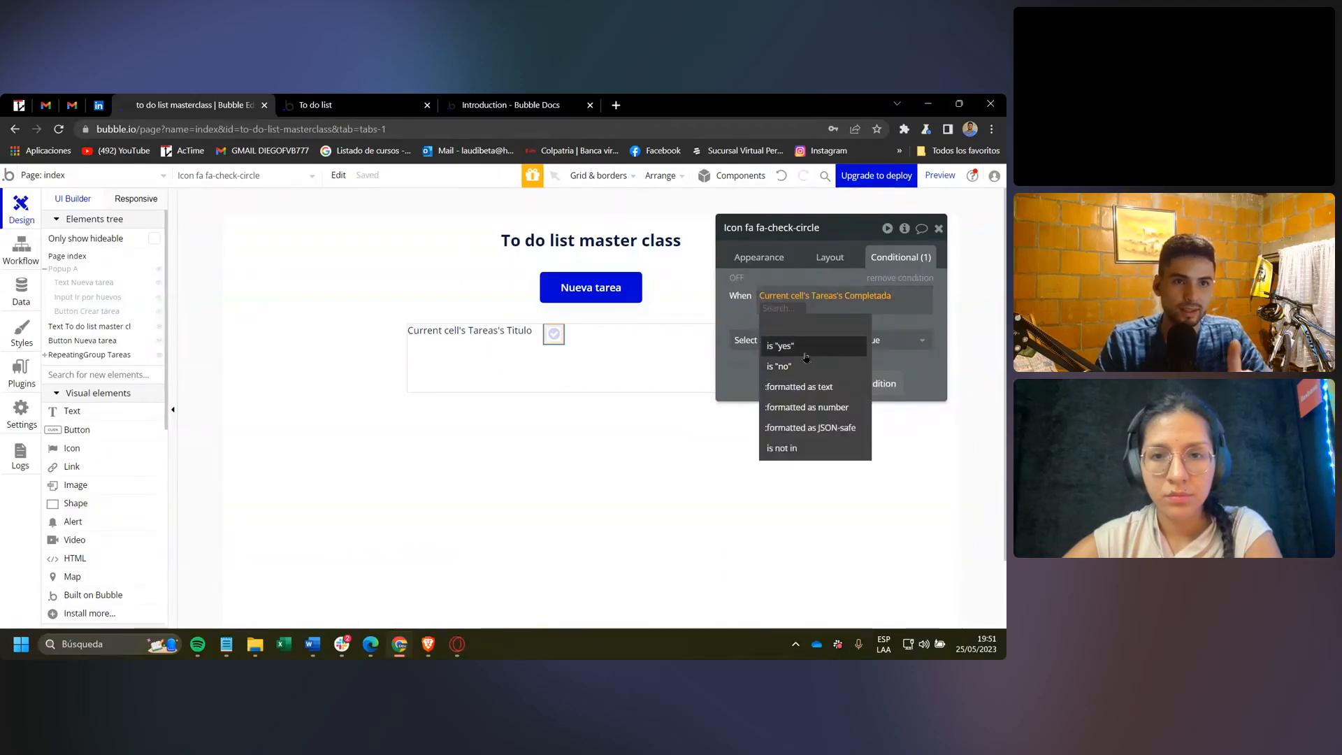
pyautogui.click(806, 354)
# Make the condition change the check icon's color to the green Success color variable.
pyautogui.click(767, 340)
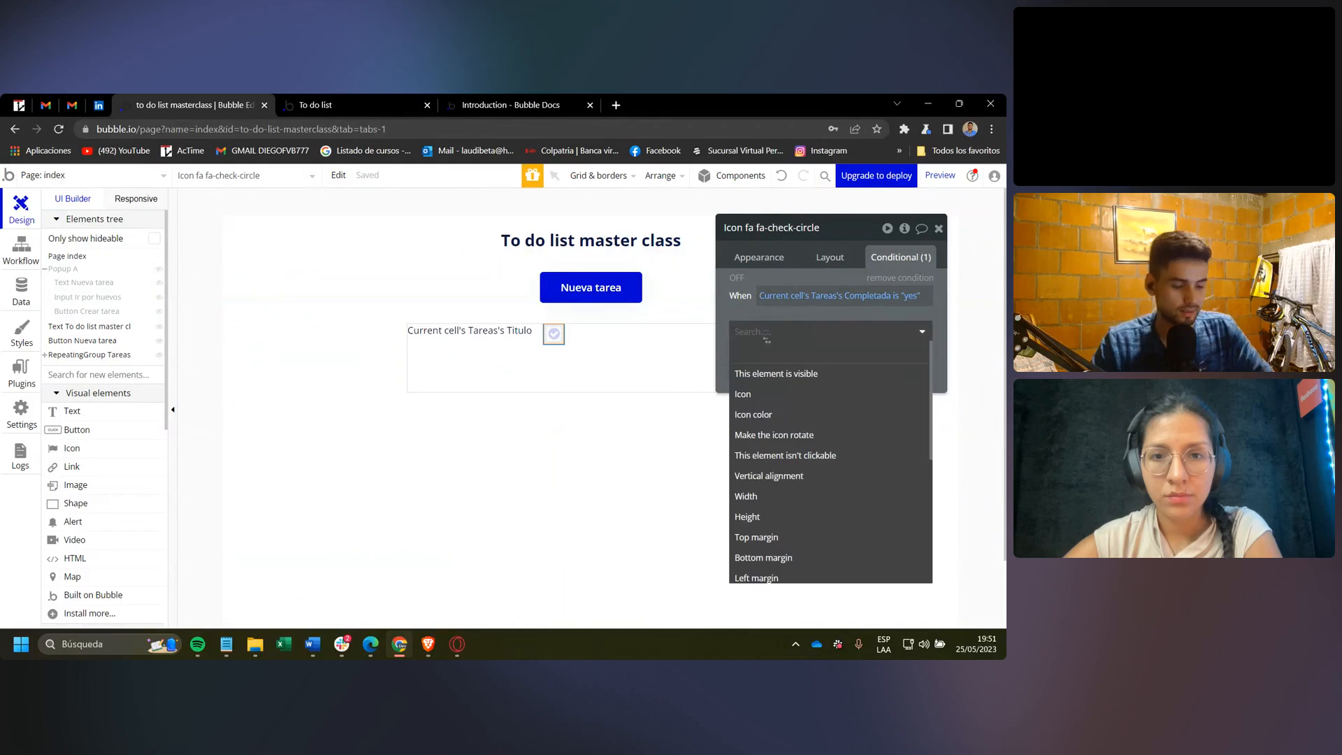
pyautogui.write('color')
pyautogui.click(754, 373)
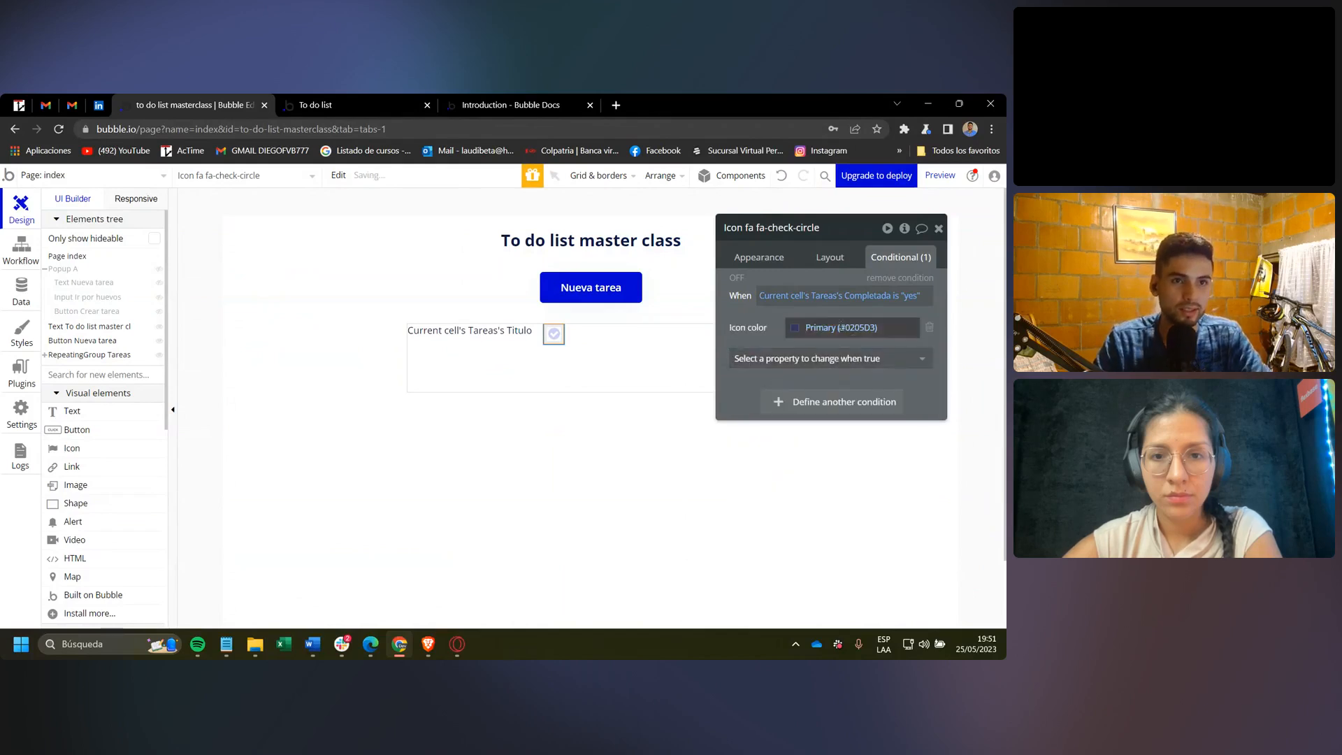
pyautogui.click(839, 327)
pyautogui.click(892, 511)
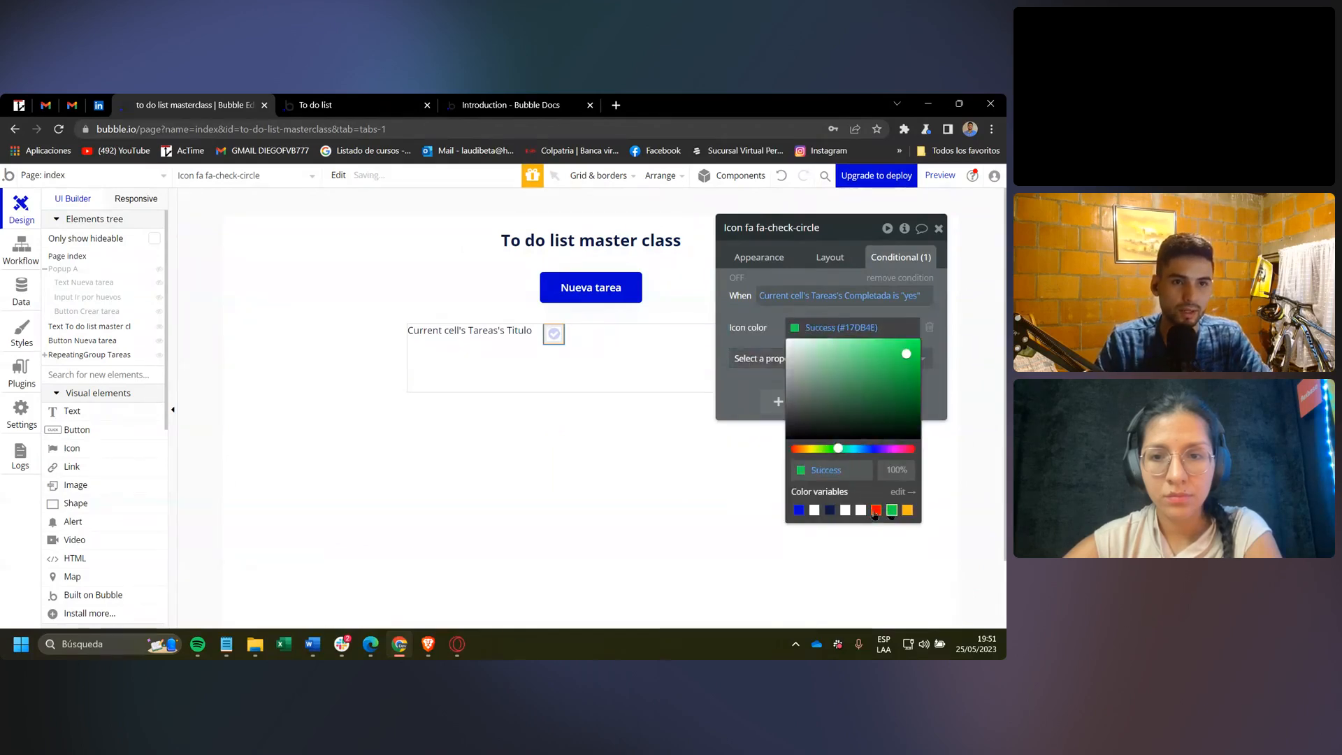
pyautogui.click(755, 329)
pyautogui.moveTo(755, 328); pyautogui.dragTo(749, 361)
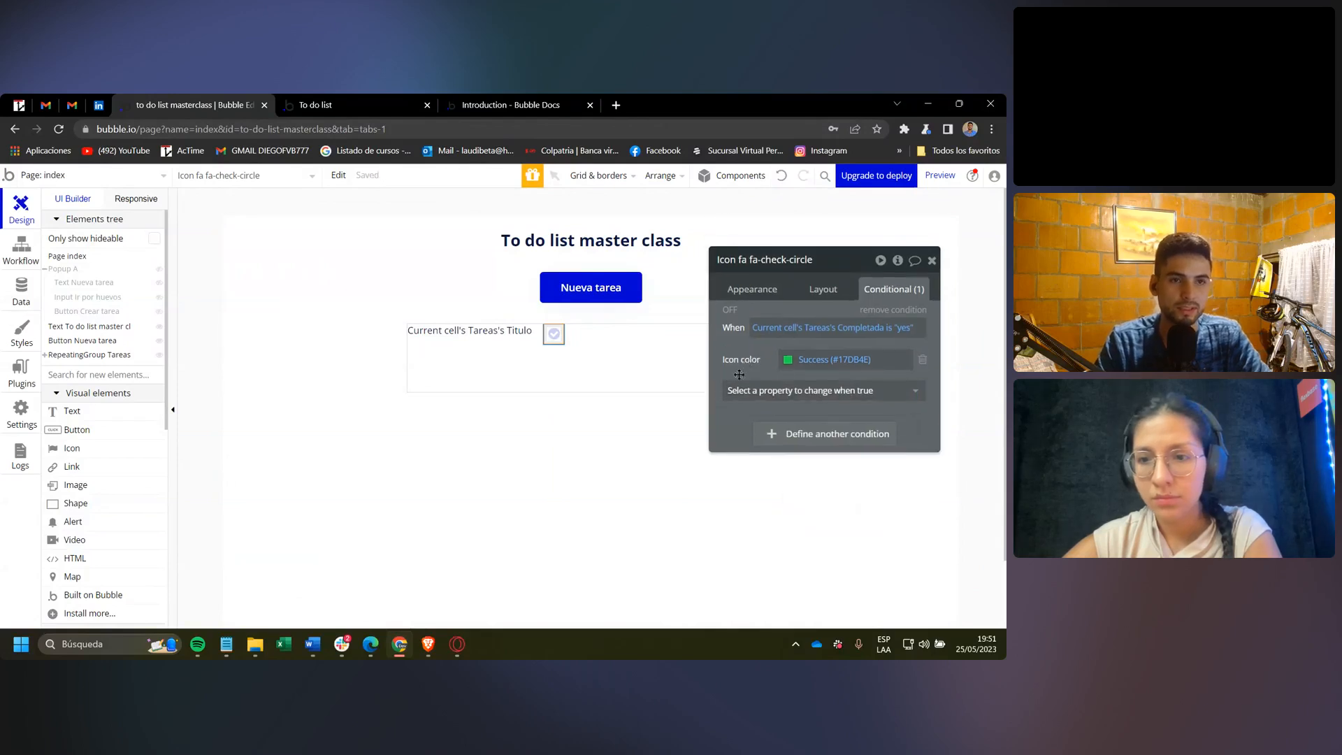
# Spread the title text and check icon apart across the row of the Tareas repeating group through its layout settings.
pyautogui.click(649, 371)
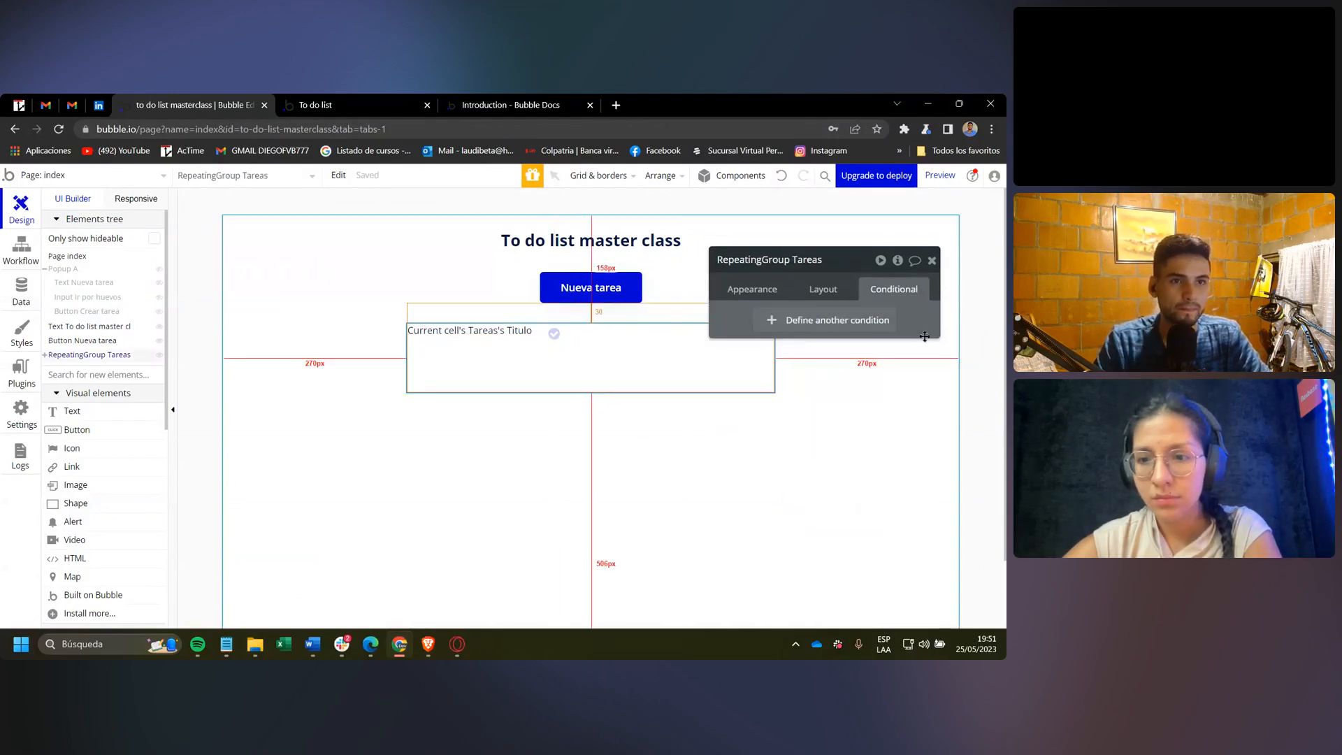
pyautogui.click(818, 289)
# Create a workflow that runs when the check icon in the Tareas repeating group is clicked.
pyautogui.click(712, 334)
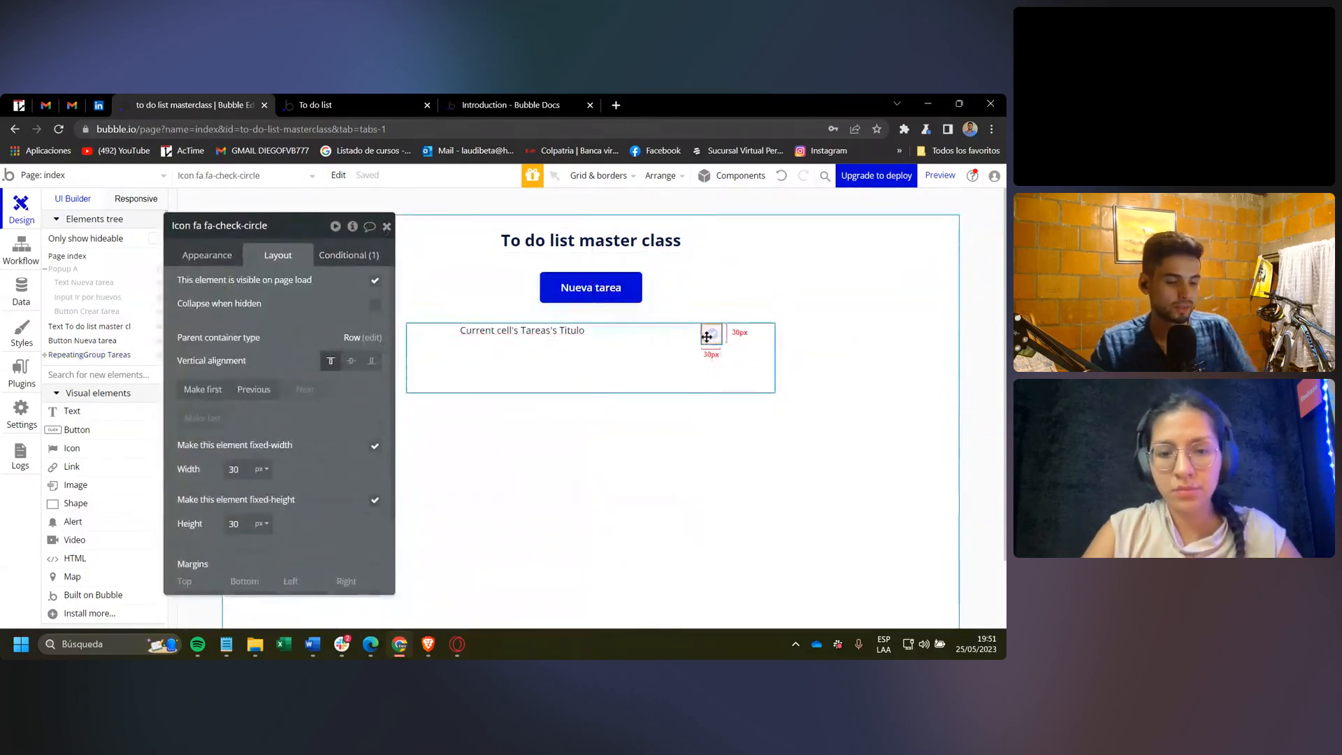
pyautogui.hotkey('ctrl', 'k')
pyautogui.moveTo(224, 302); pyautogui.dragTo(669, 392)
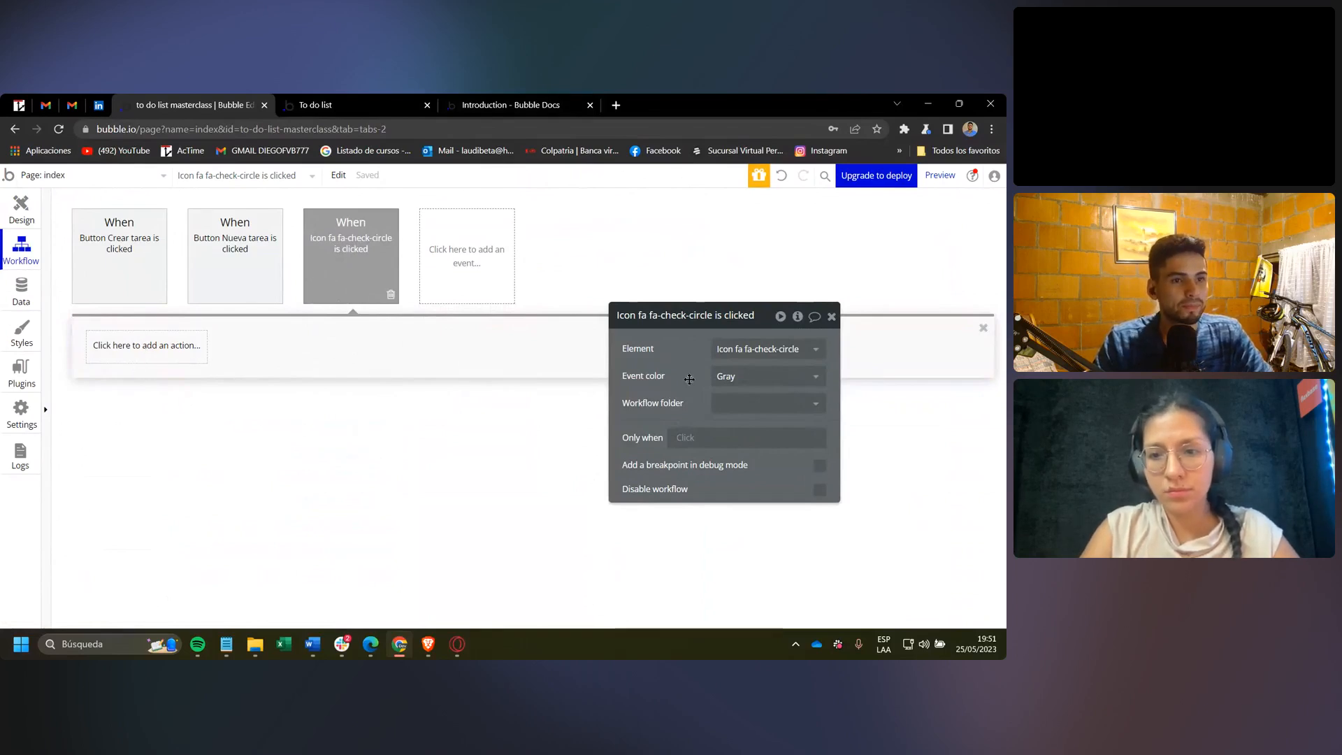
pyautogui.moveTo(689, 379); pyautogui.dragTo(664, 340)
# Restrict the check icon's workflow to run only when Current cell's Tareas's Completada is "no".
pyautogui.click(666, 402)
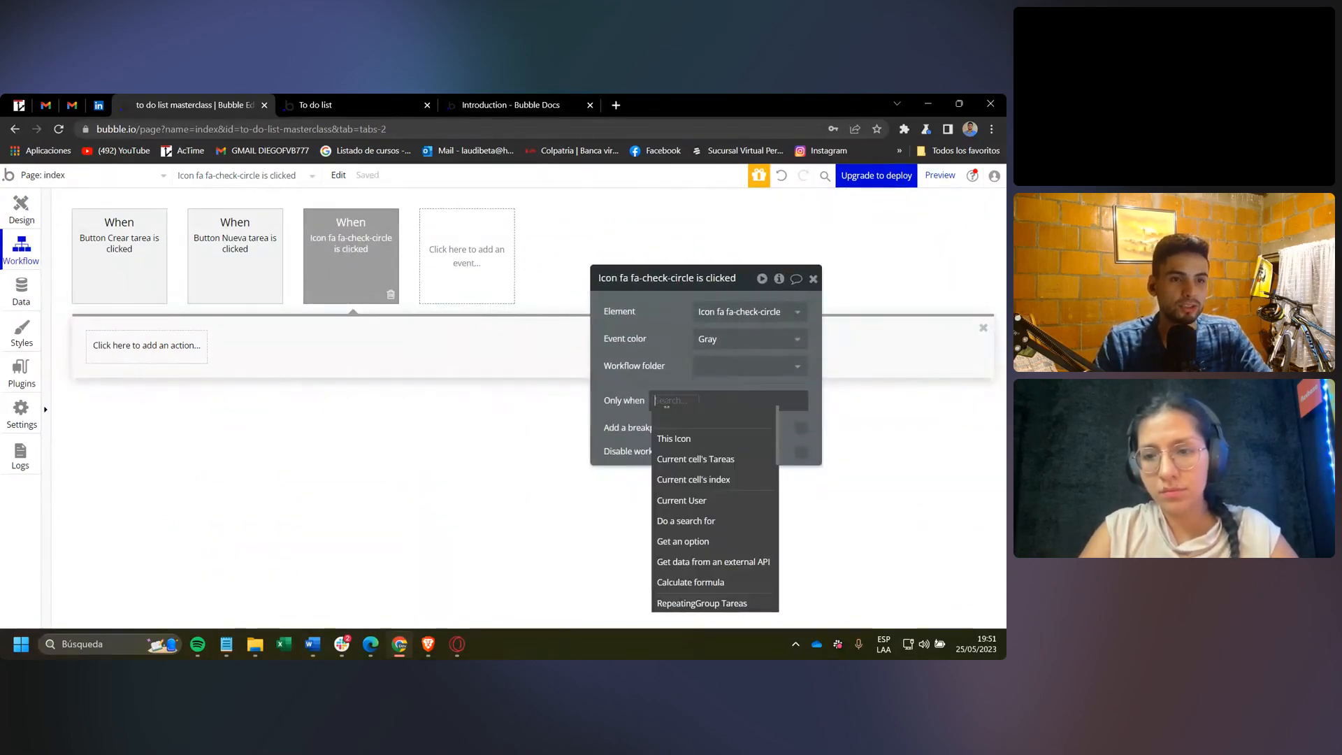
pyautogui.click(715, 460)
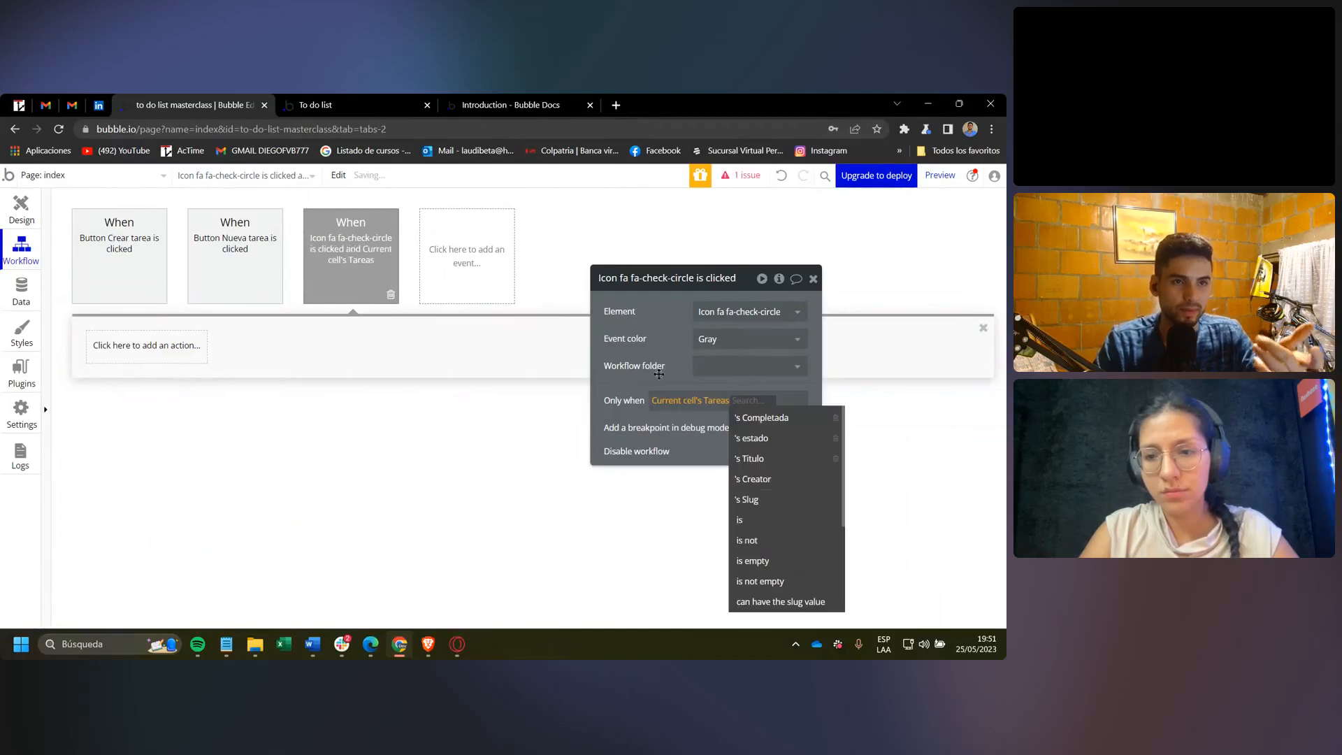
pyautogui.click(760, 417)
pyautogui.click(690, 414)
pyautogui.click(678, 472)
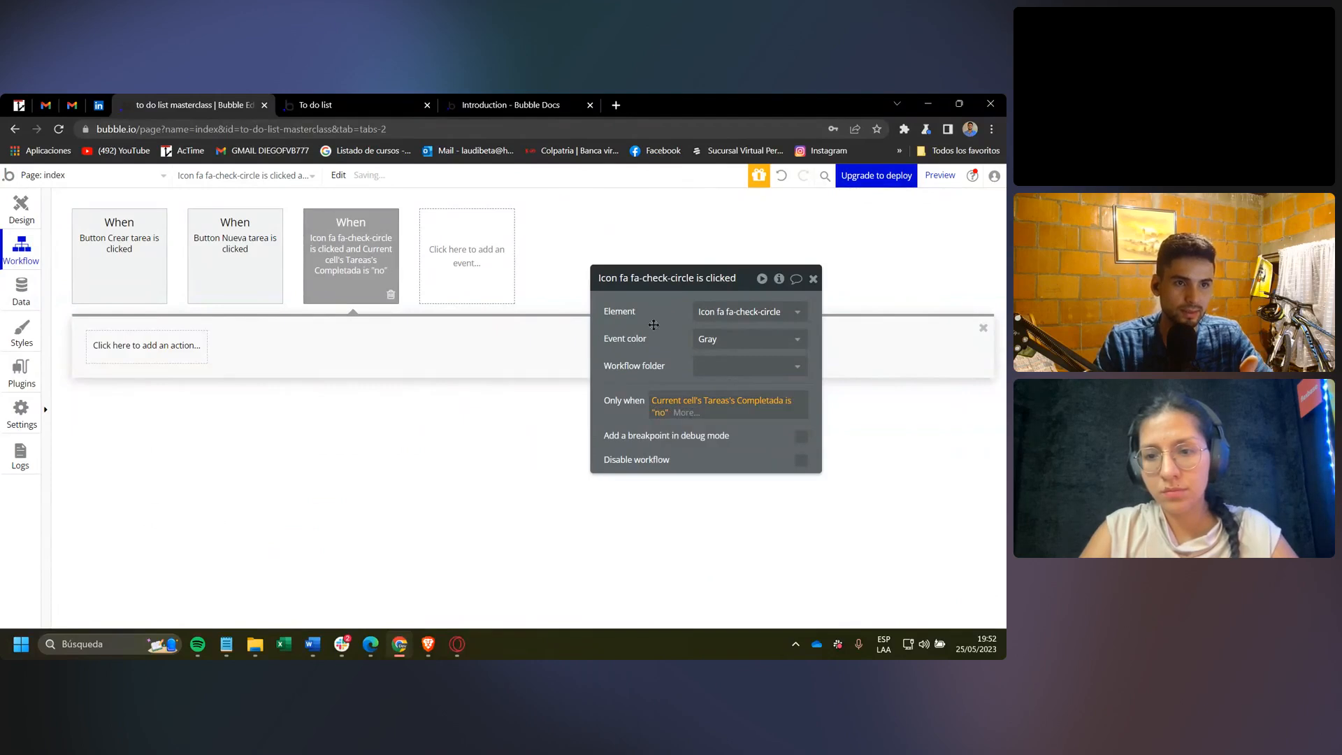
pyautogui.moveTo(658, 344); pyautogui.dragTo(655, 369)
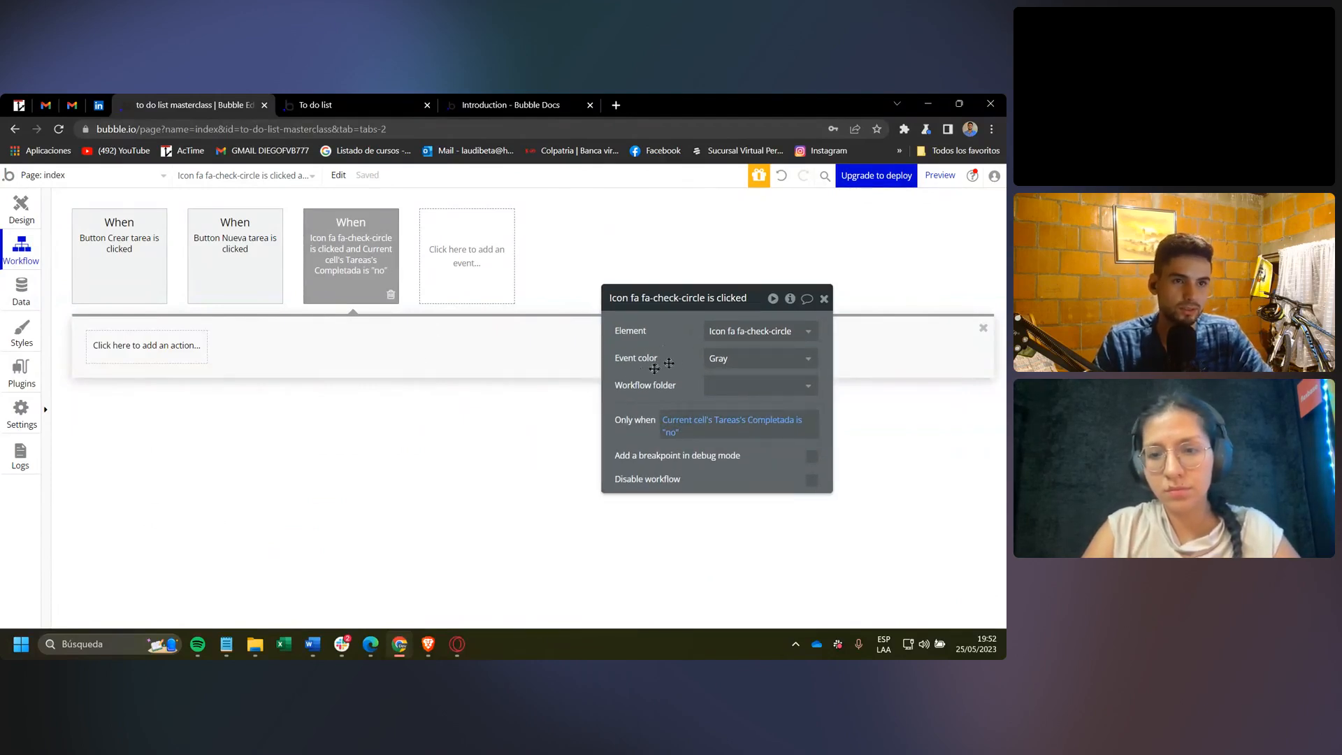
# Add a "Make changes to thing..." action as the first action of the check icon's workflow.
pyautogui.click(128, 353)
pyautogui.write('maike')
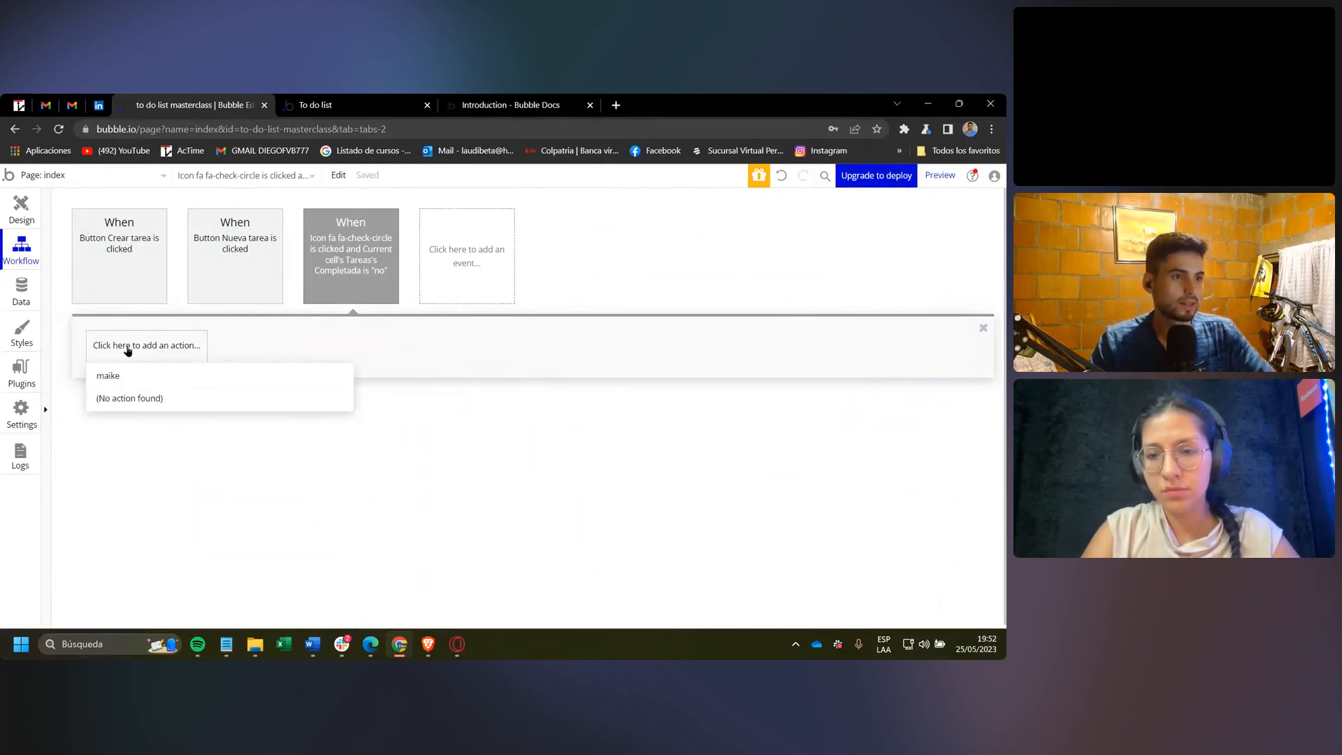
pyautogui.press('BackSpace')
pyautogui.press('BackSpace')
pyautogui.press('BackSpace')
pyautogui.write('ke')
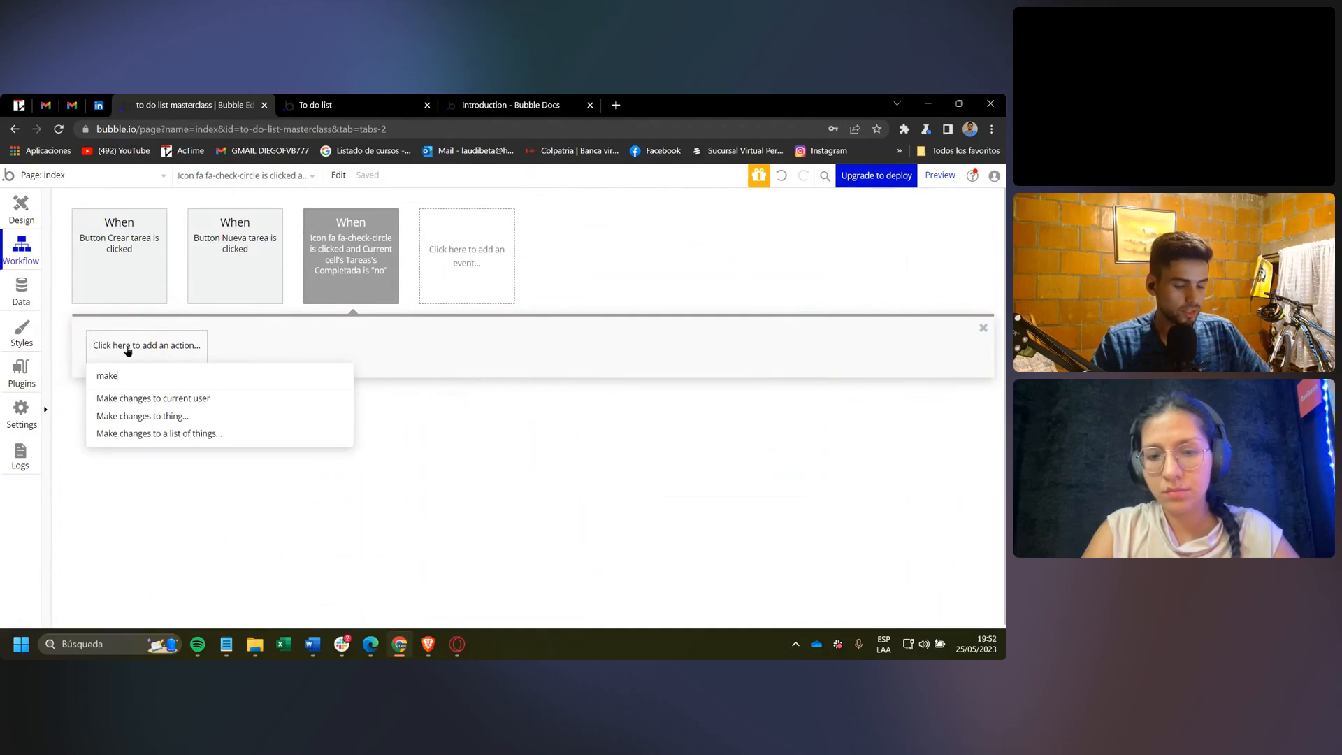
pyautogui.click(167, 418)
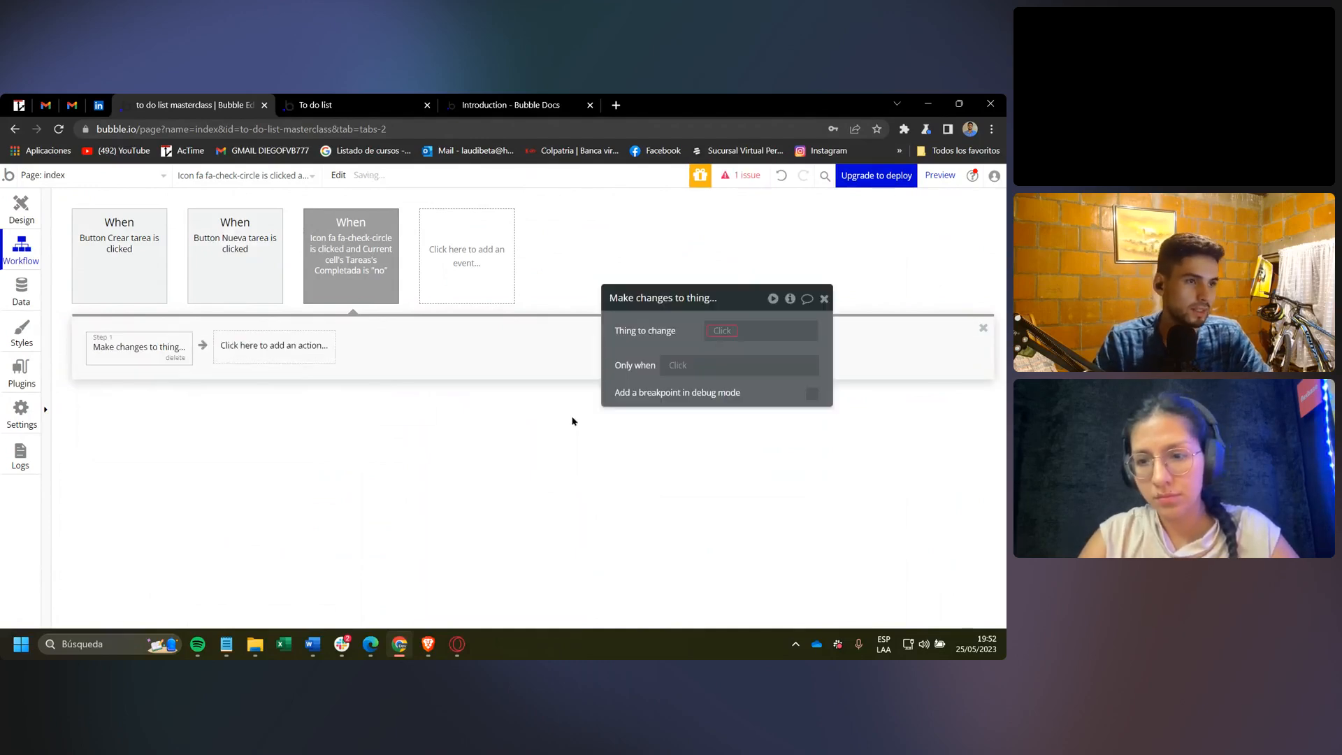
# Set the action's thing to change to Current cell's Tareas.
pyautogui.moveTo(646, 331); pyautogui.dragTo(614, 288)
pyautogui.click(692, 288)
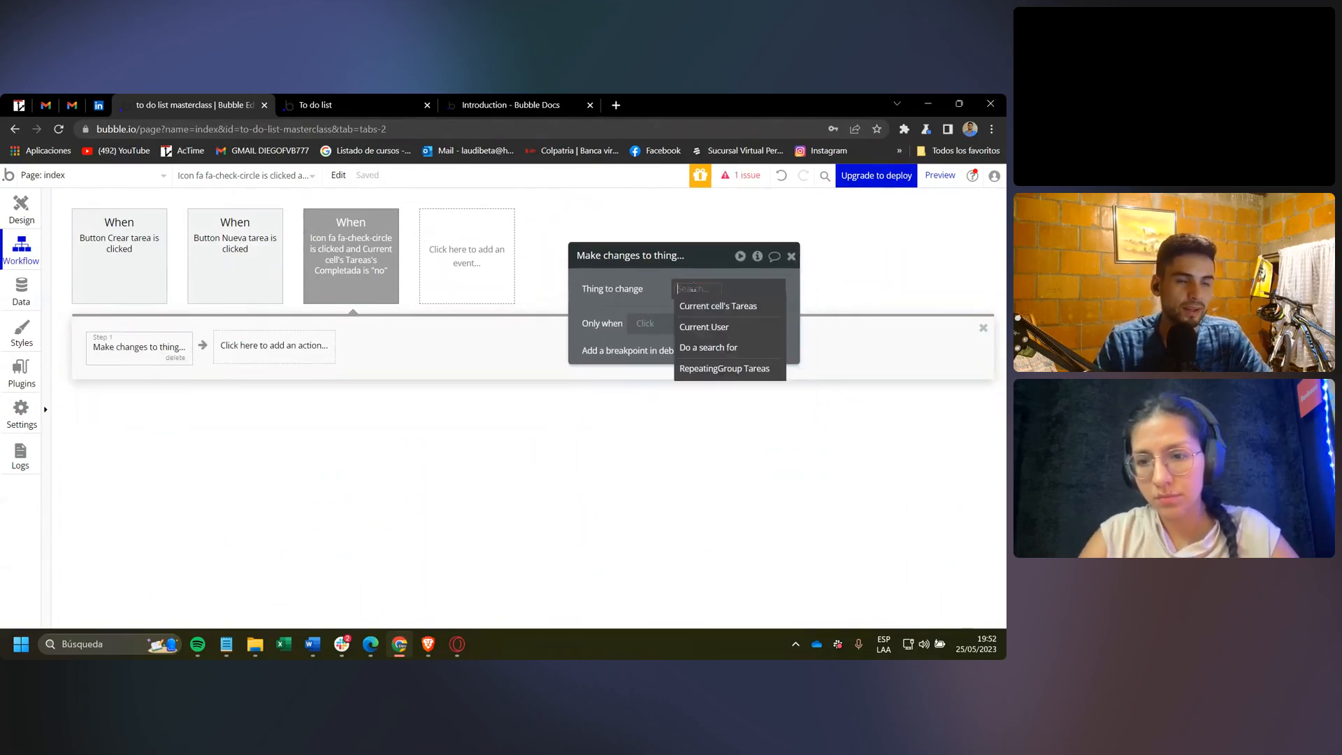
pyautogui.click(720, 306)
pyautogui.moveTo(636, 302); pyautogui.dragTo(621, 318)
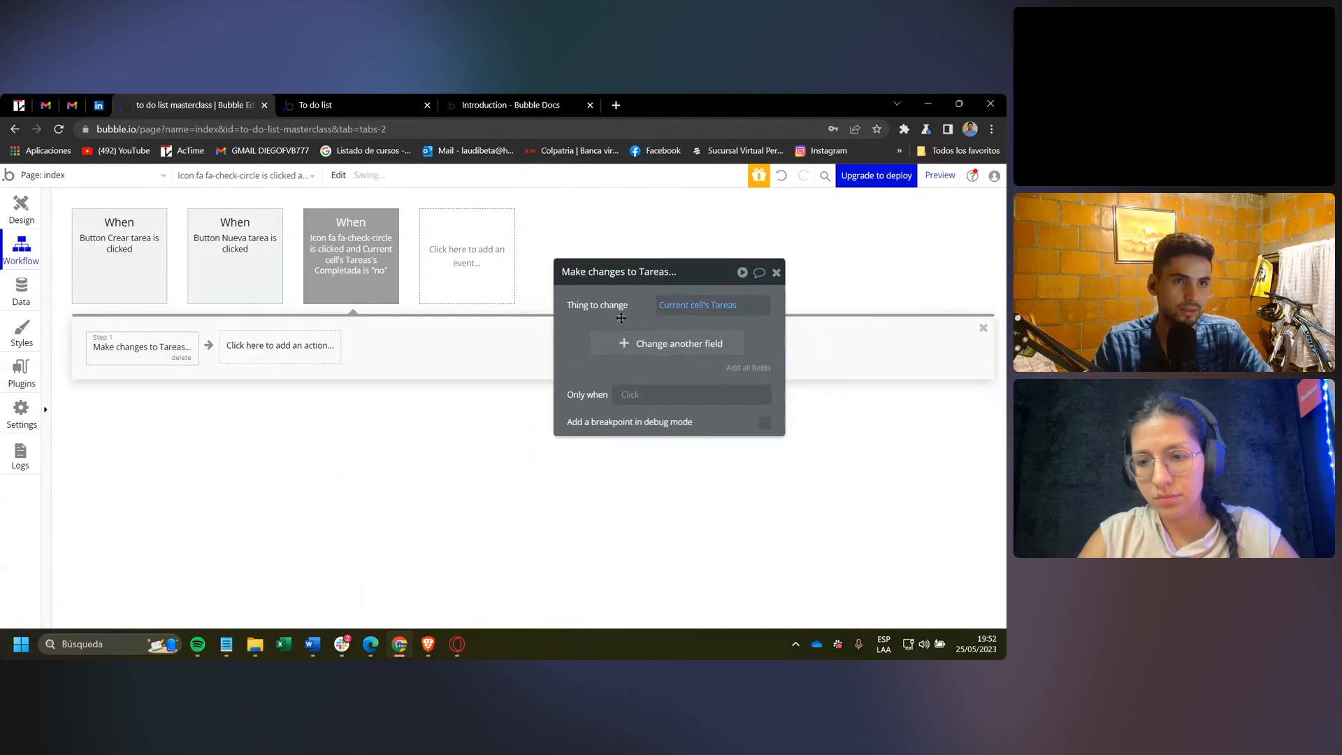
pyautogui.click(665, 305)
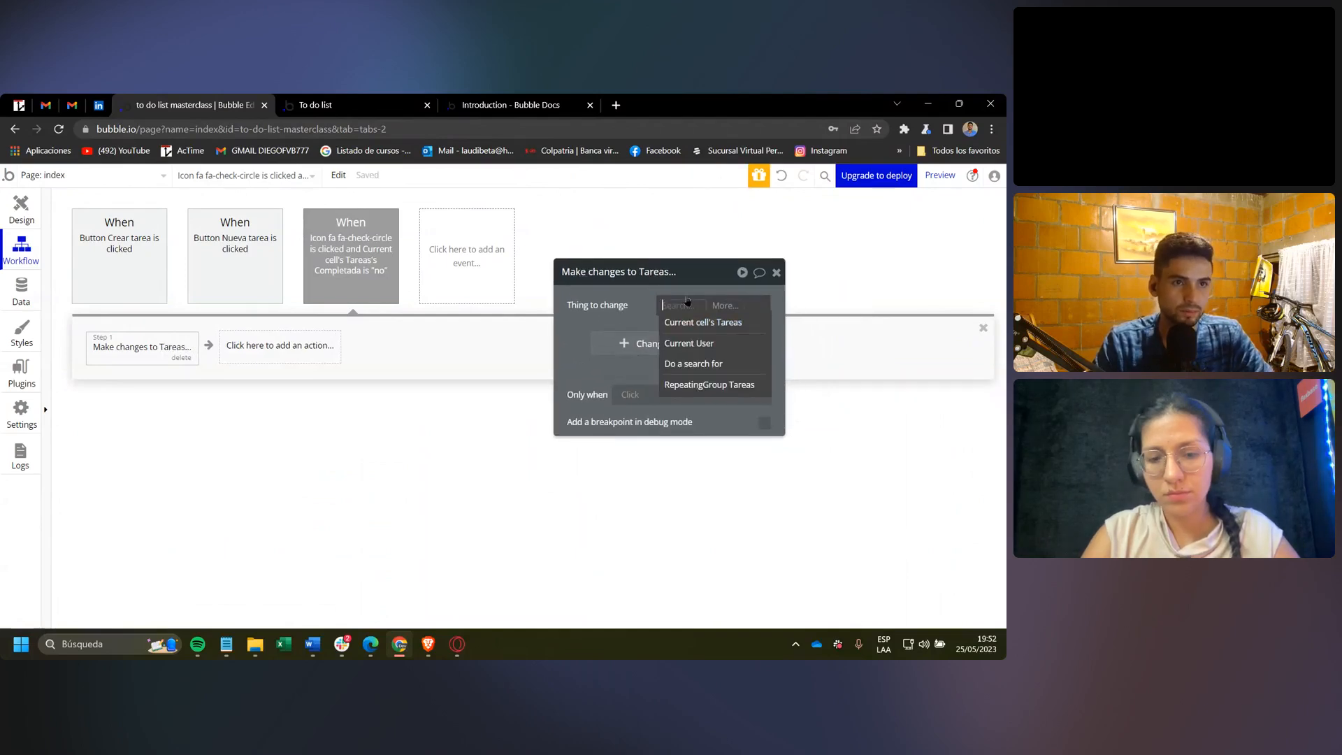
pyautogui.click(626, 319)
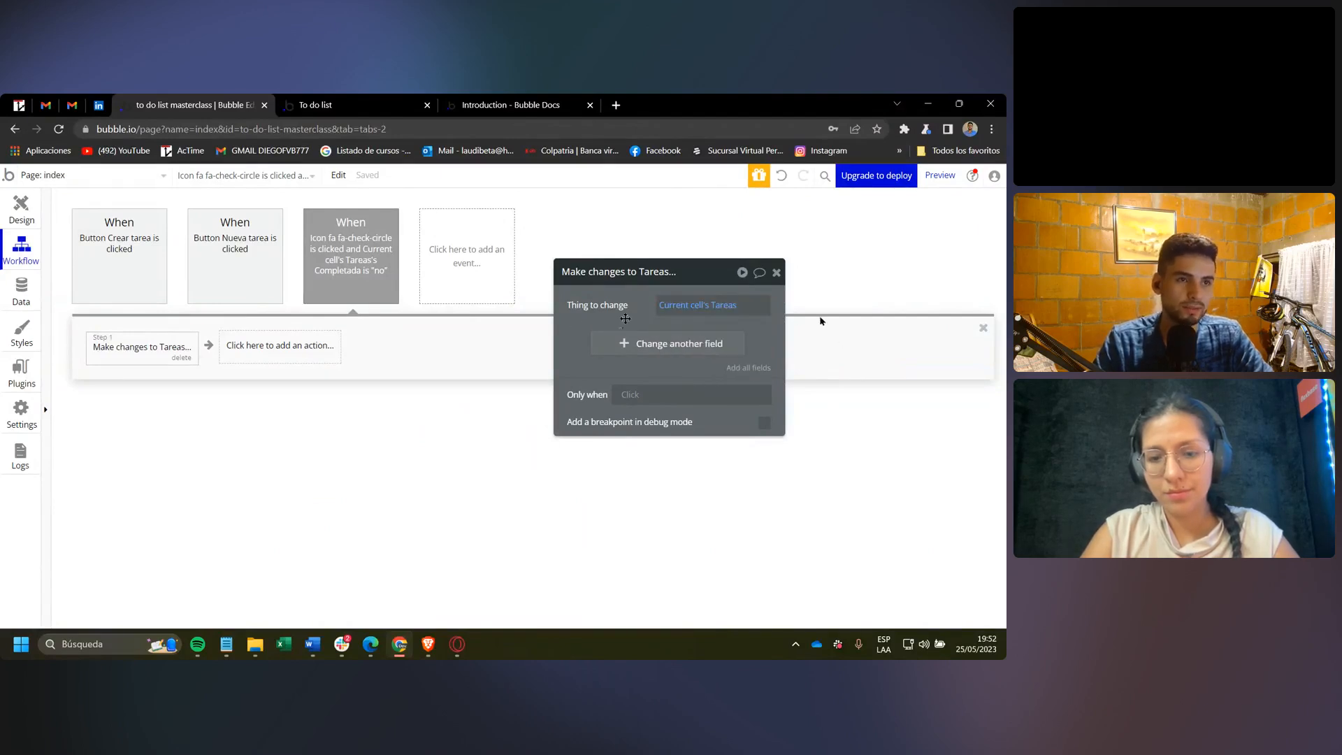
pyautogui.moveTo(692, 310)
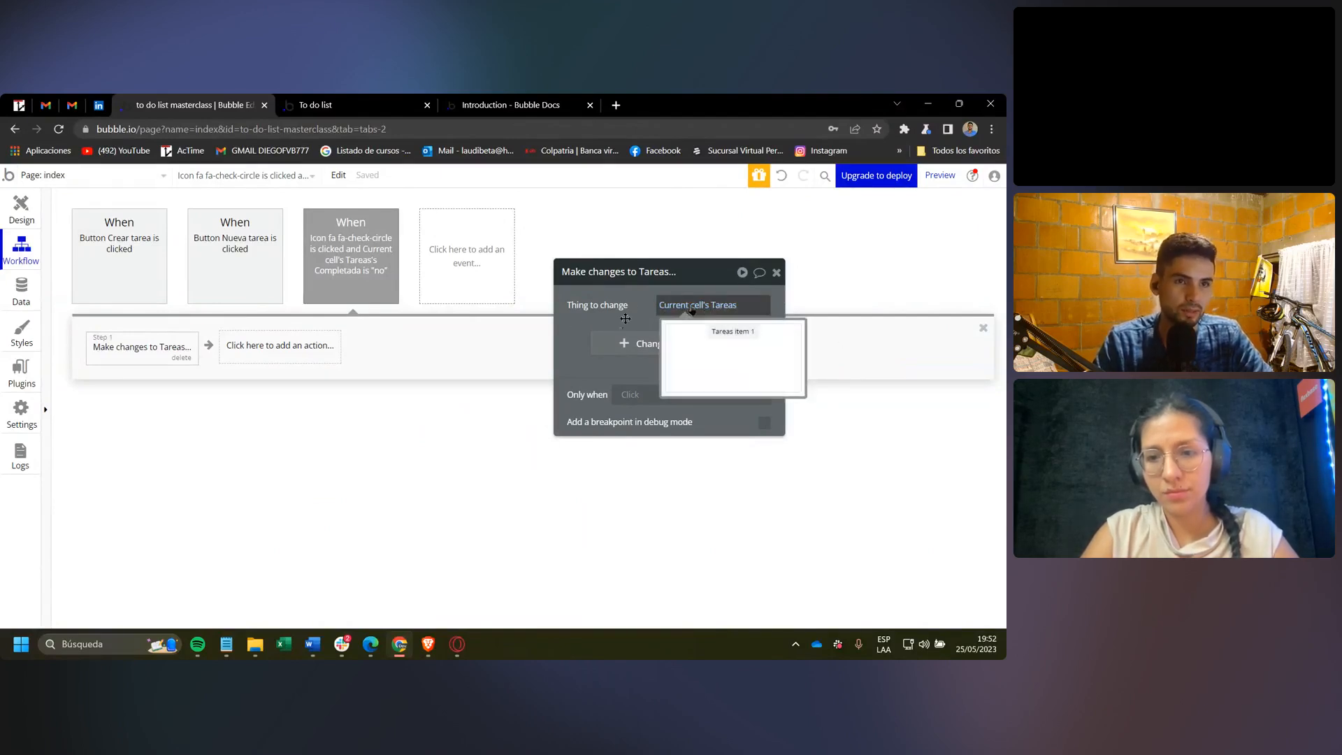
# Have the action set the task's estado field to Completada and its Completada field to "yes".
pyautogui.click(615, 344)
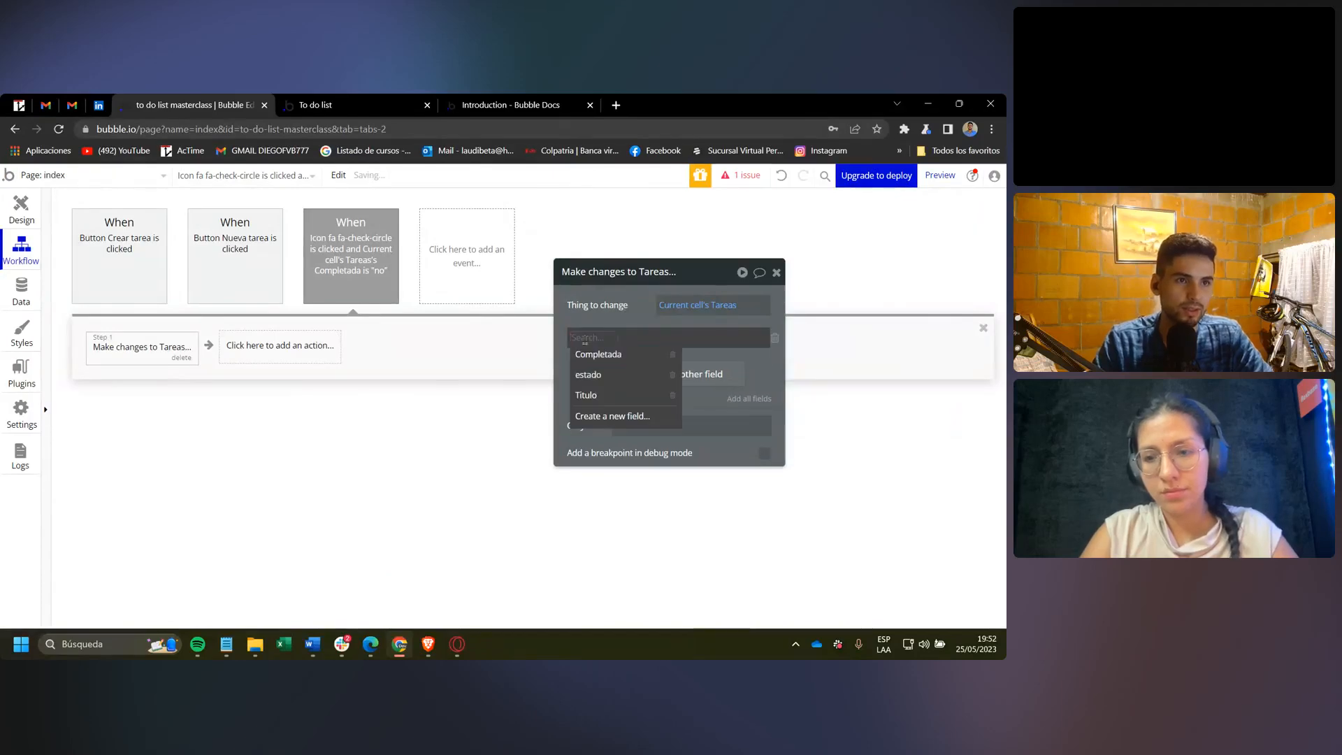
pyautogui.click(589, 375)
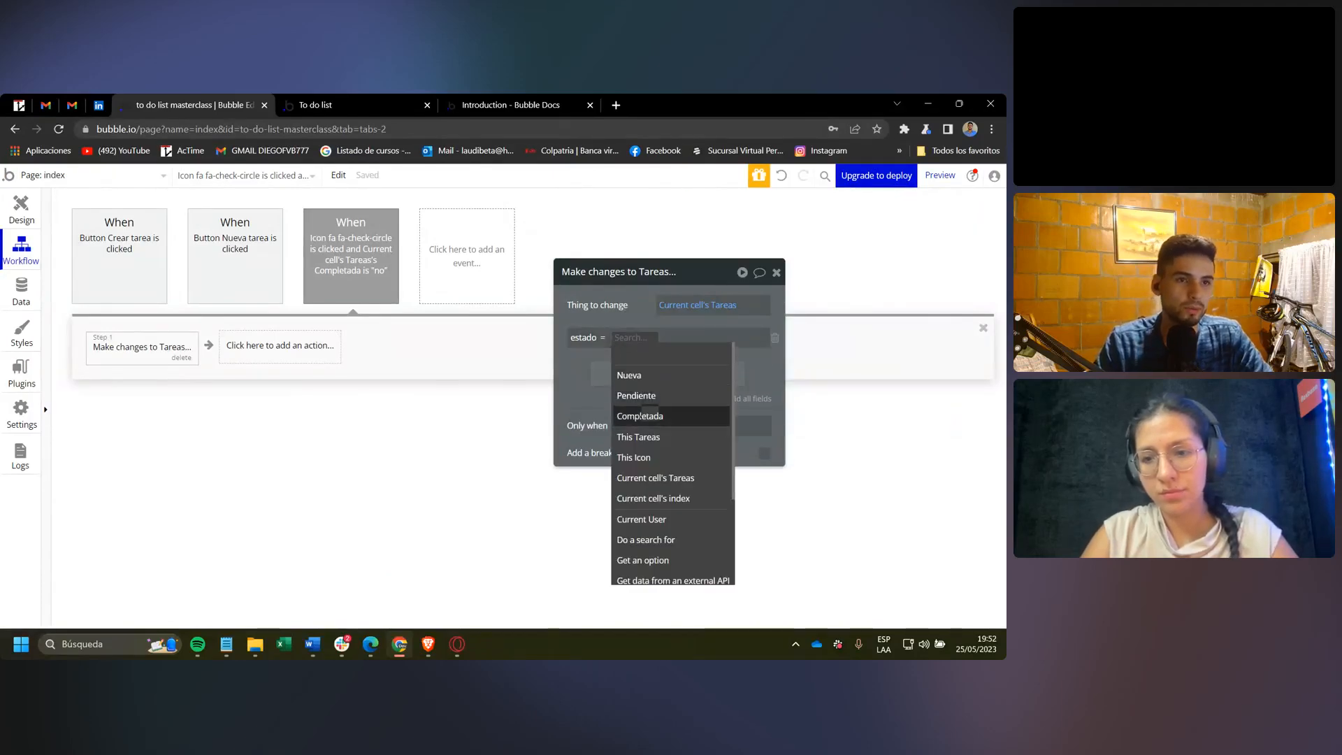
pyautogui.click(641, 416)
pyautogui.click(612, 378)
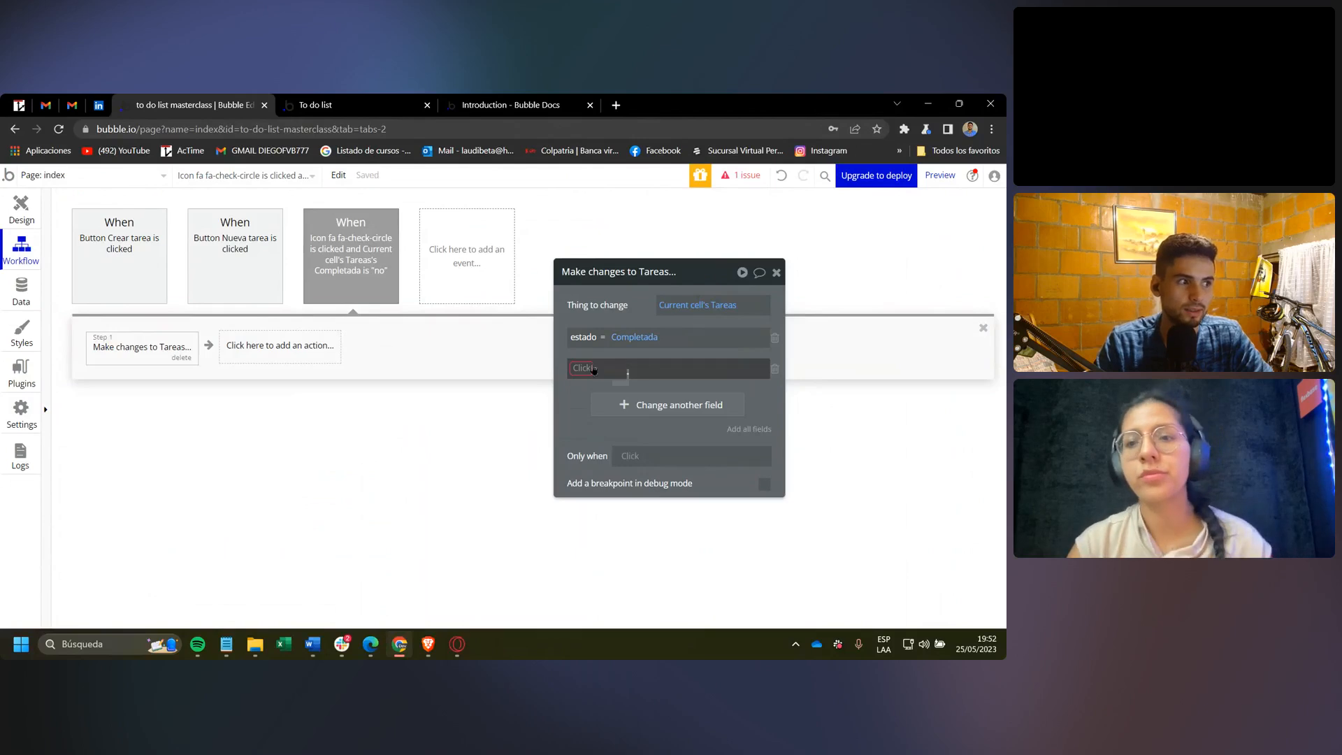
pyautogui.click(594, 369)
pyautogui.click(612, 383)
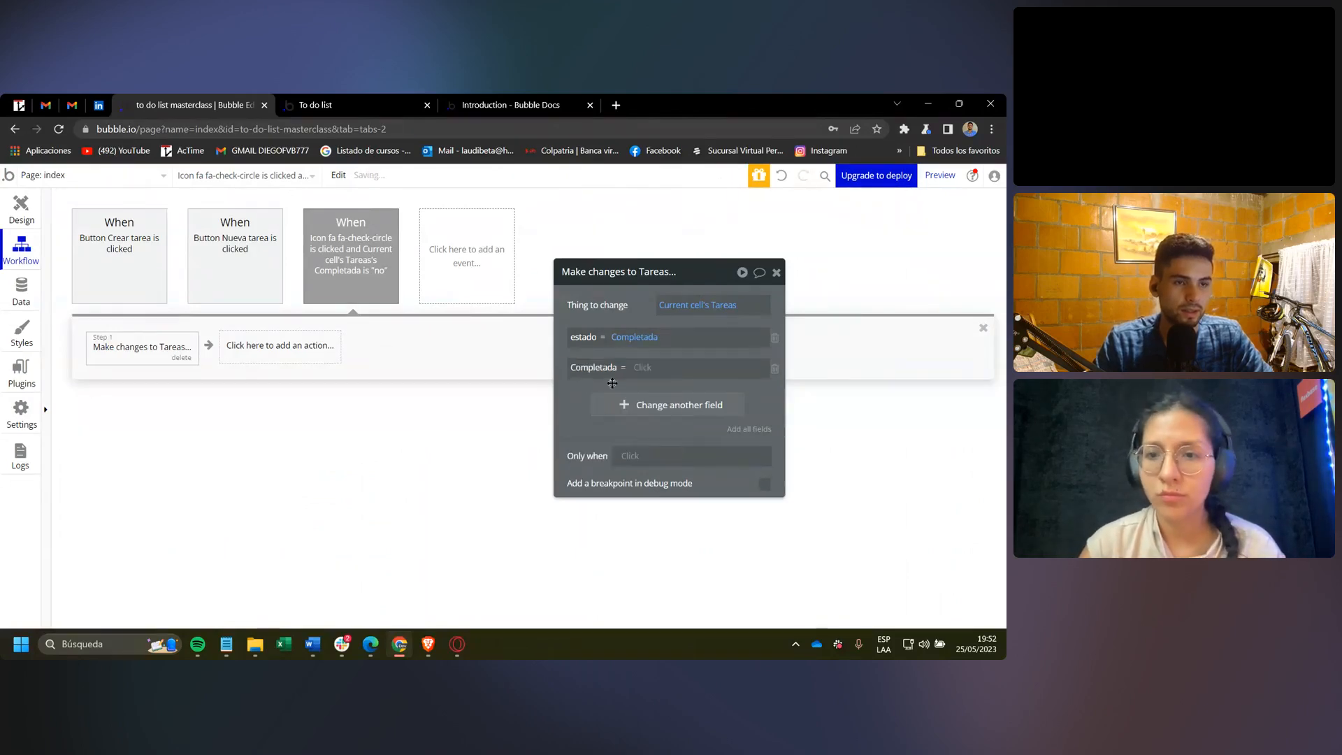
pyautogui.click(642, 367)
pyautogui.click(643, 402)
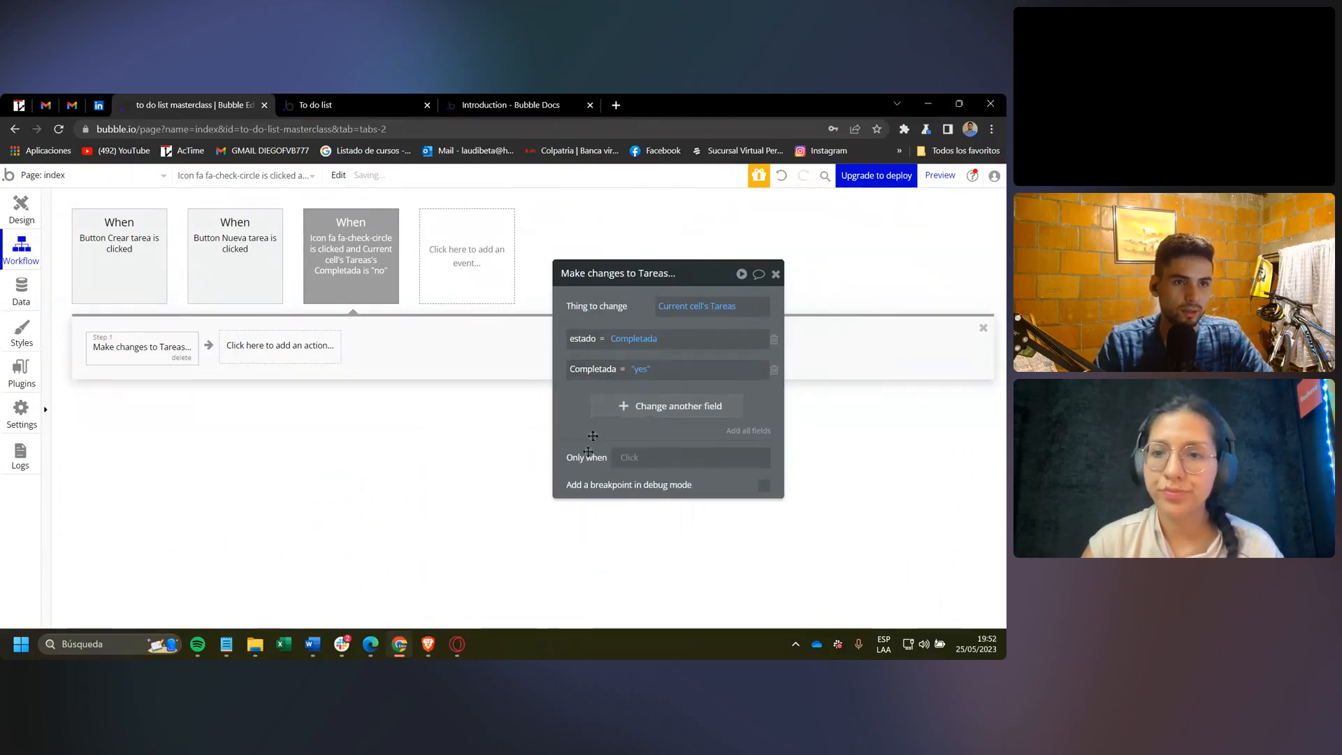
# Switch to the app preview, mark "tarea 2" as completed, and check its record in the editor's app data.
pyautogui.click(389, 99)
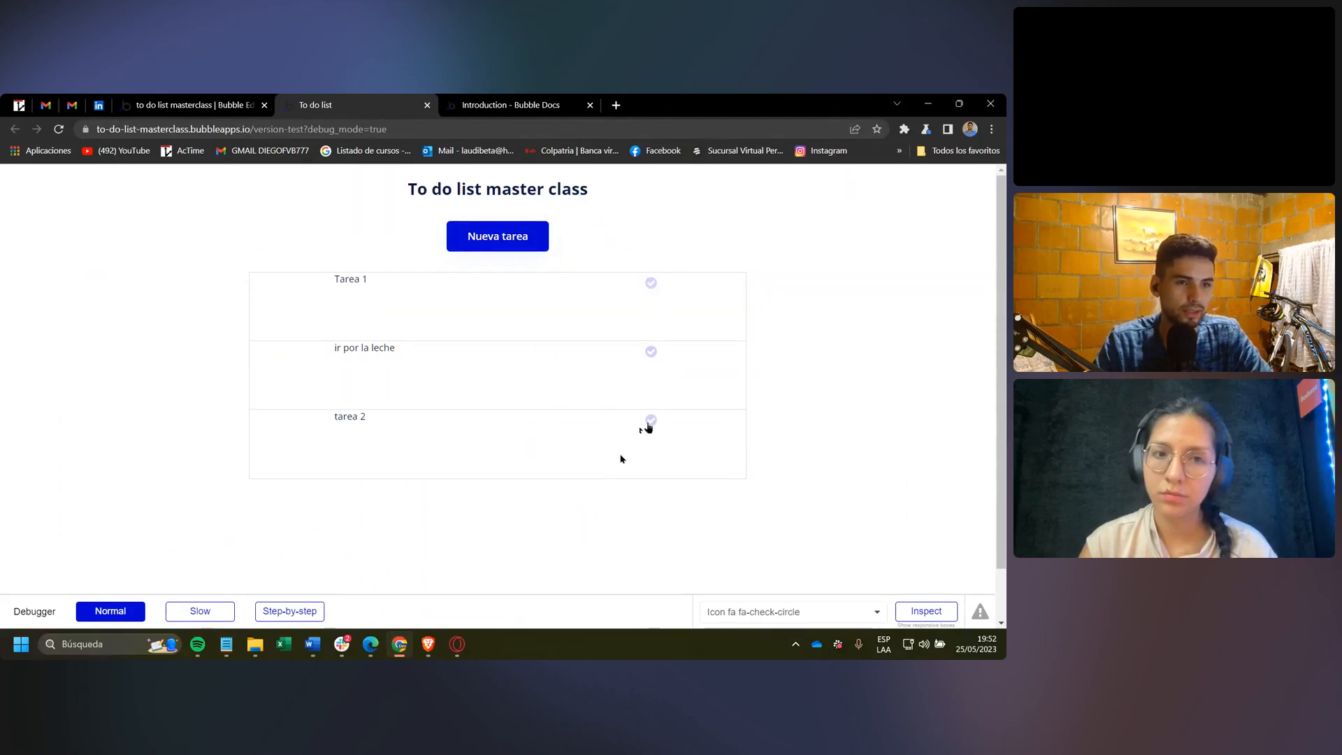
pyautogui.click(648, 423)
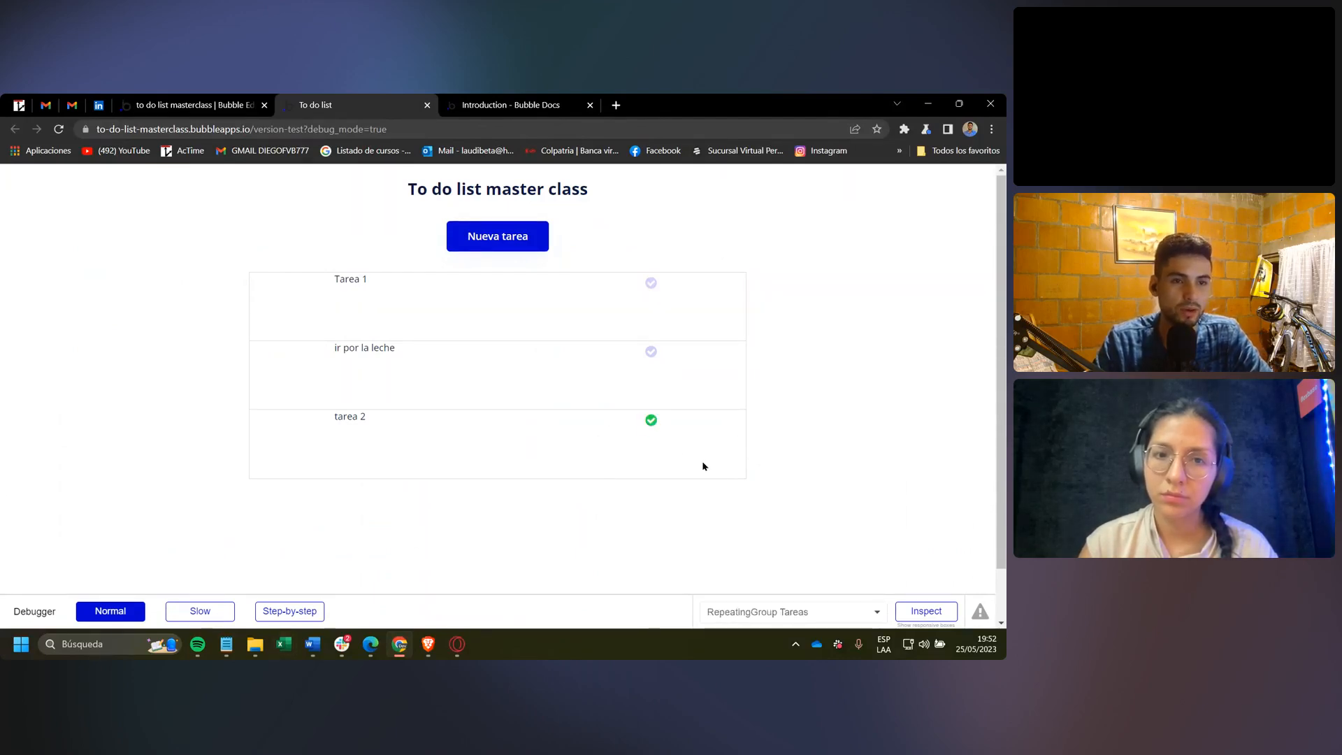
pyautogui.click(216, 102)
pyautogui.click(20, 287)
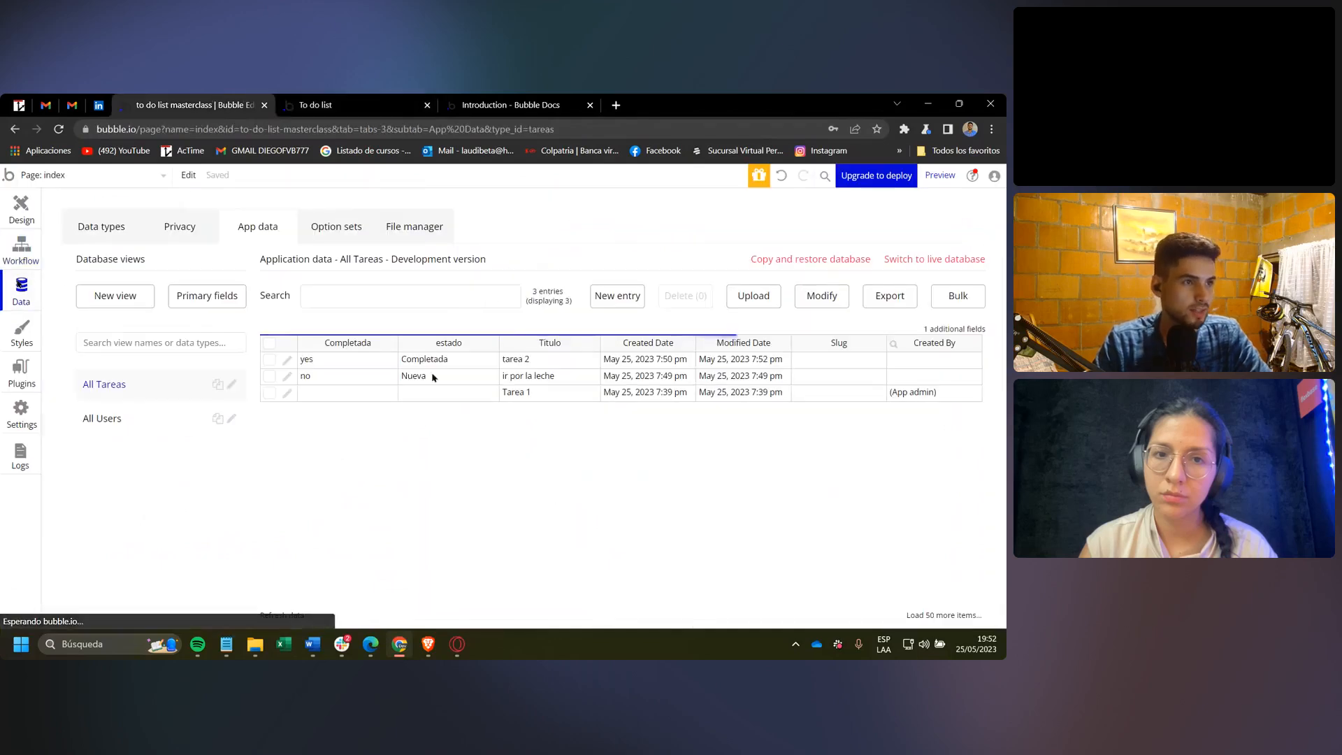
# Inspect the Completada and Estado options in the "tarea 2" database entry, and look at its check icon in the app preview.
pyautogui.click(287, 360)
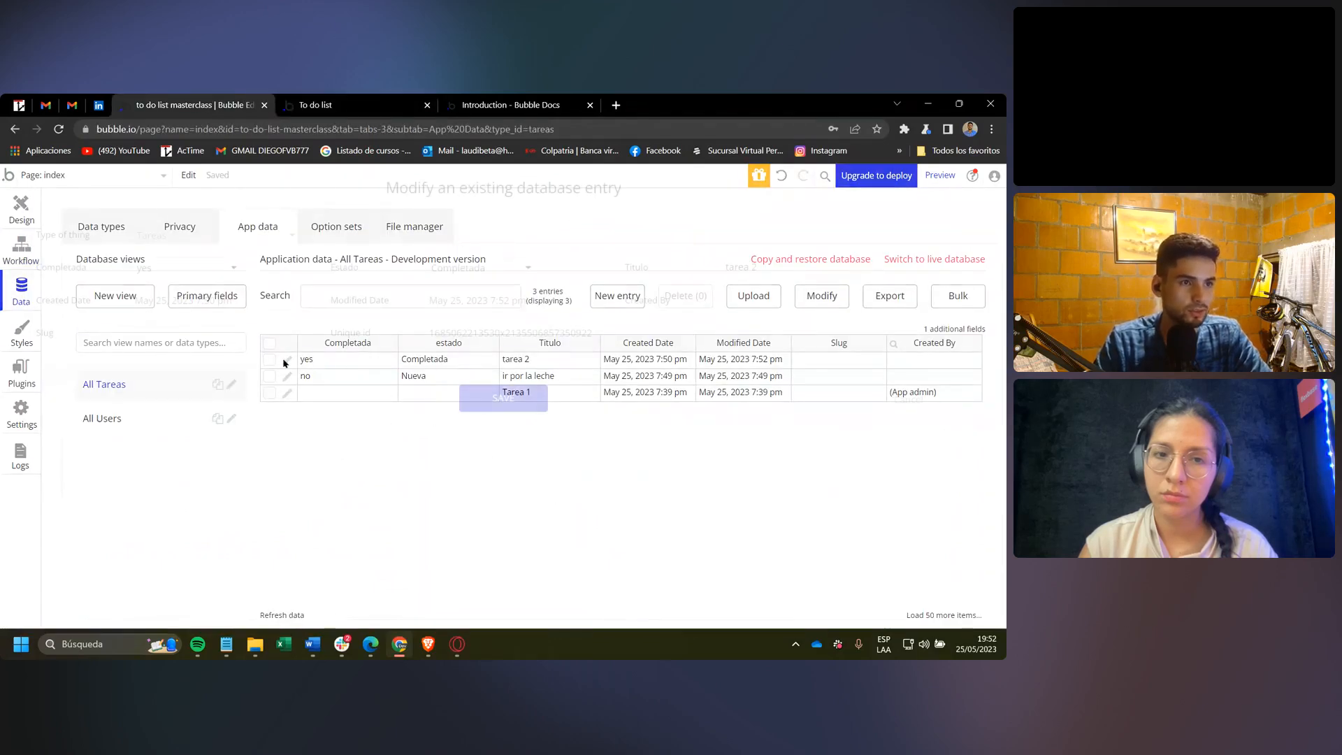
pyautogui.click(173, 271)
pyautogui.click(145, 289)
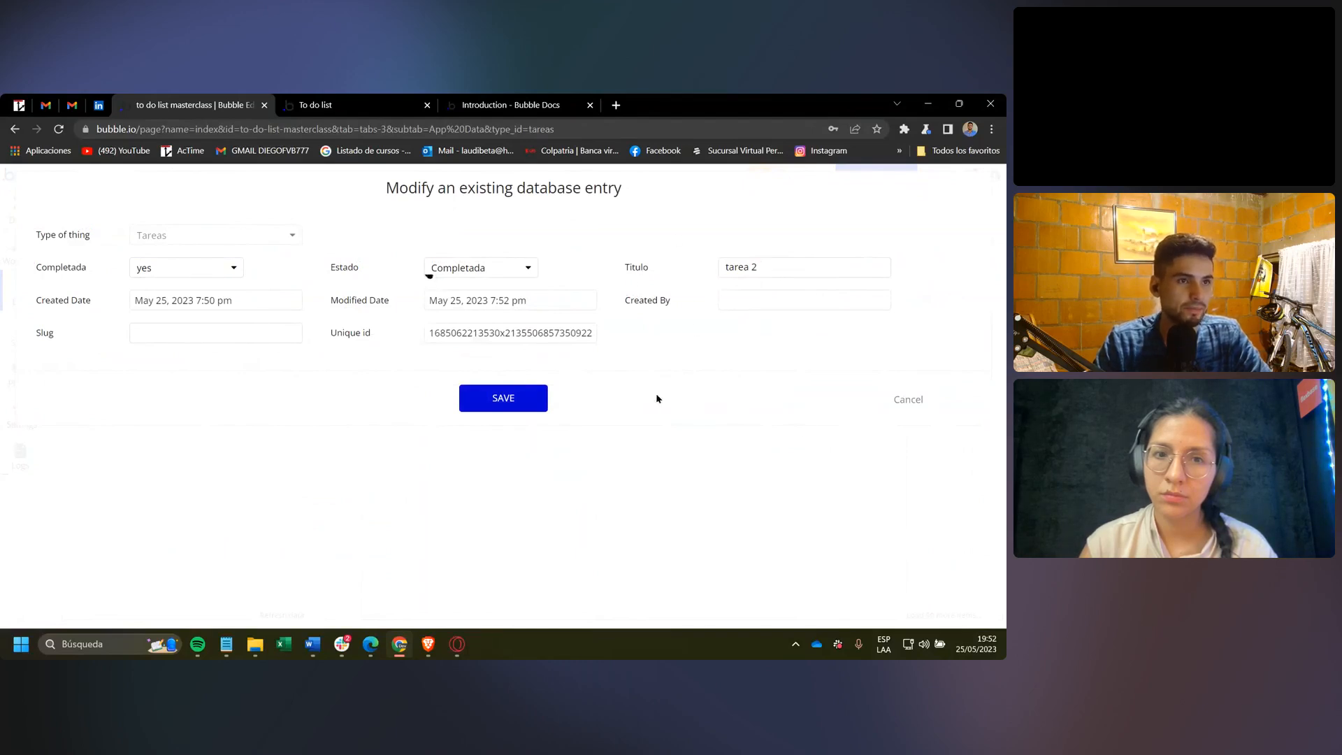
pyautogui.click(353, 107)
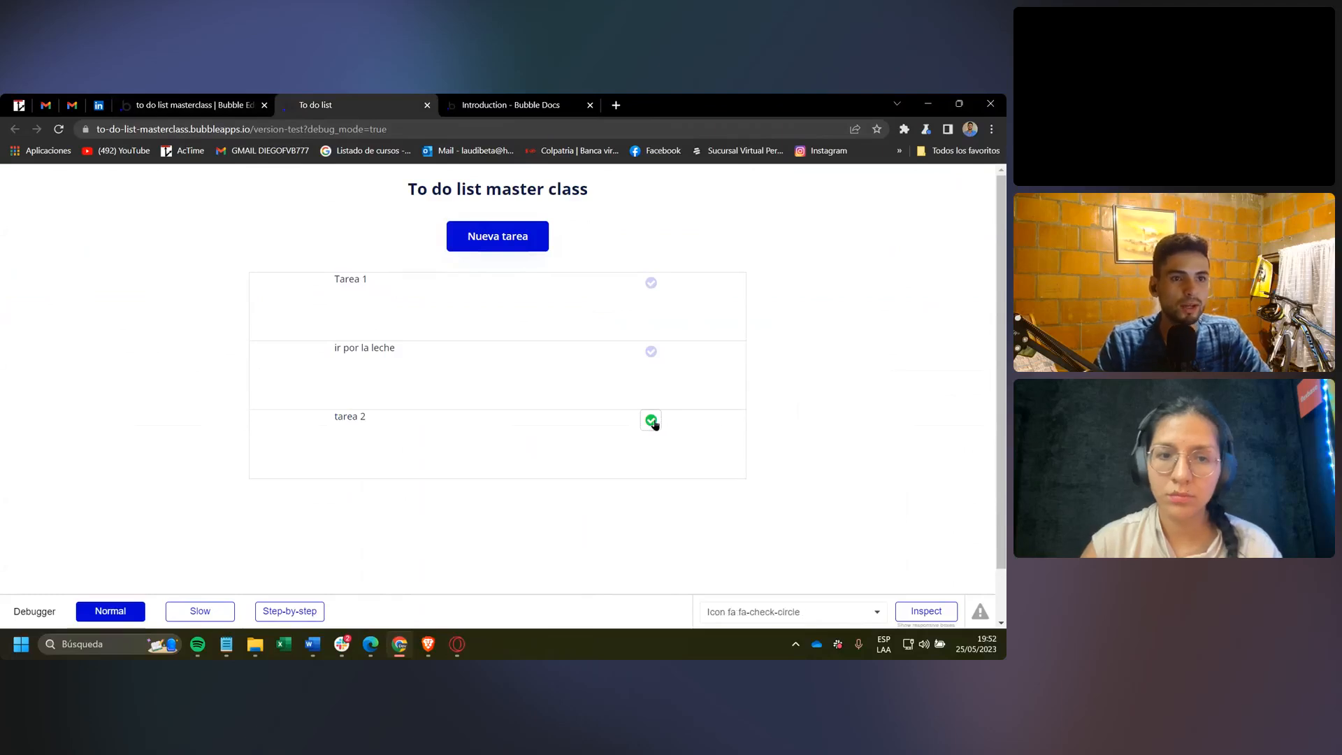
# Return to the editor's workflows and duplicate the check icon event that runs only when Completada is "no".
pyautogui.click(195, 105)
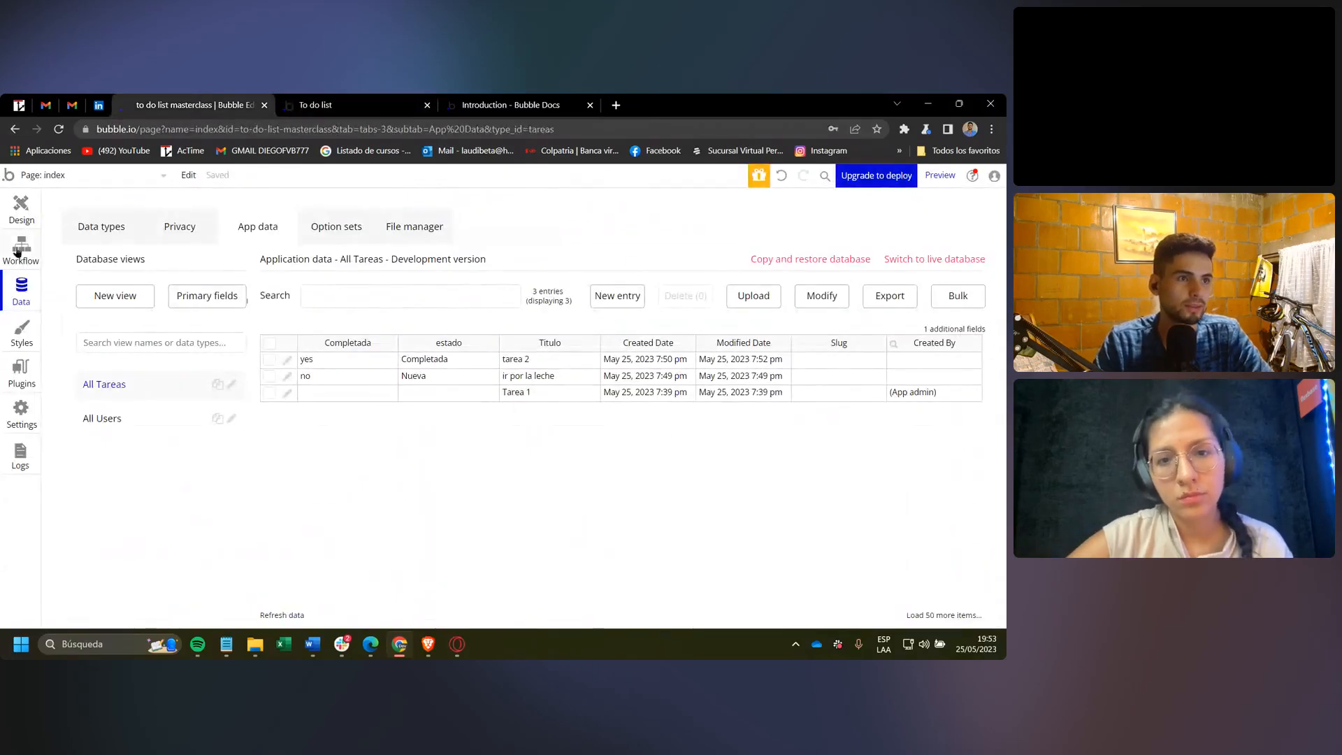
pyautogui.click(21, 248)
pyautogui.click(343, 242)
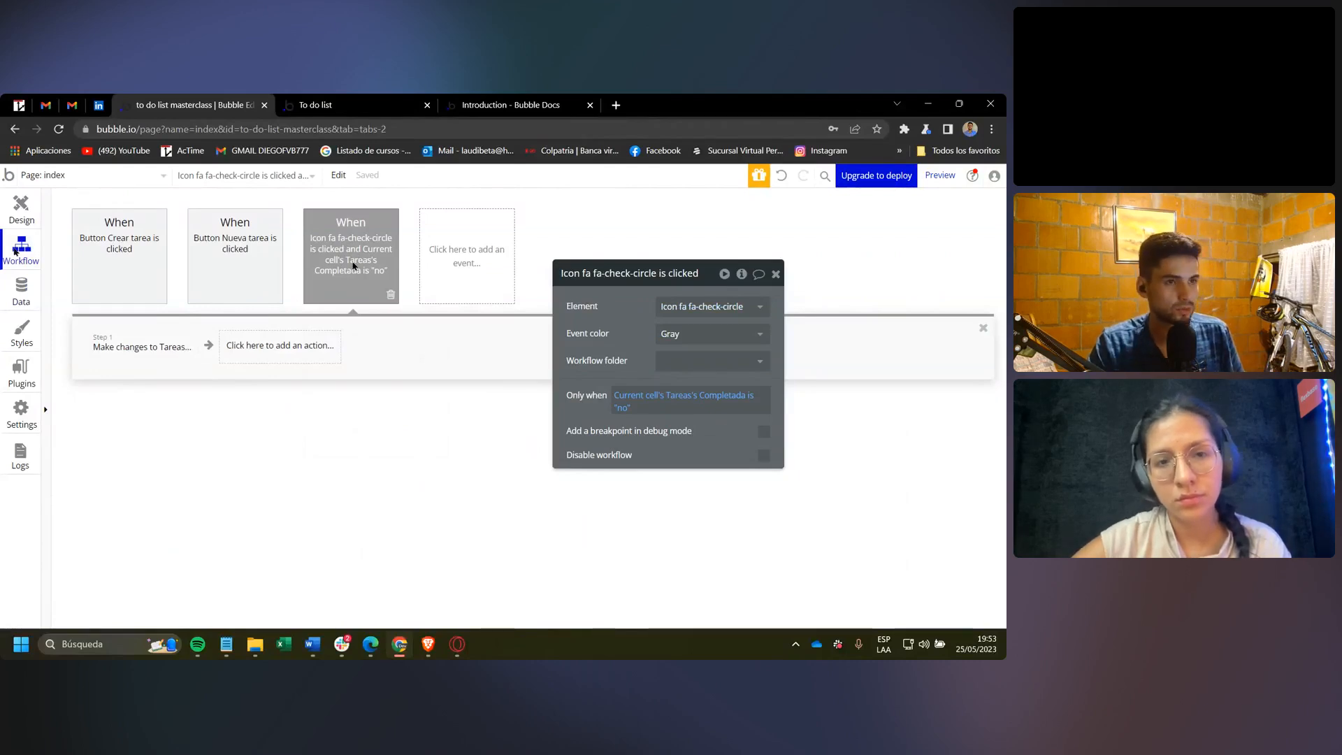
pyautogui.click(644, 397)
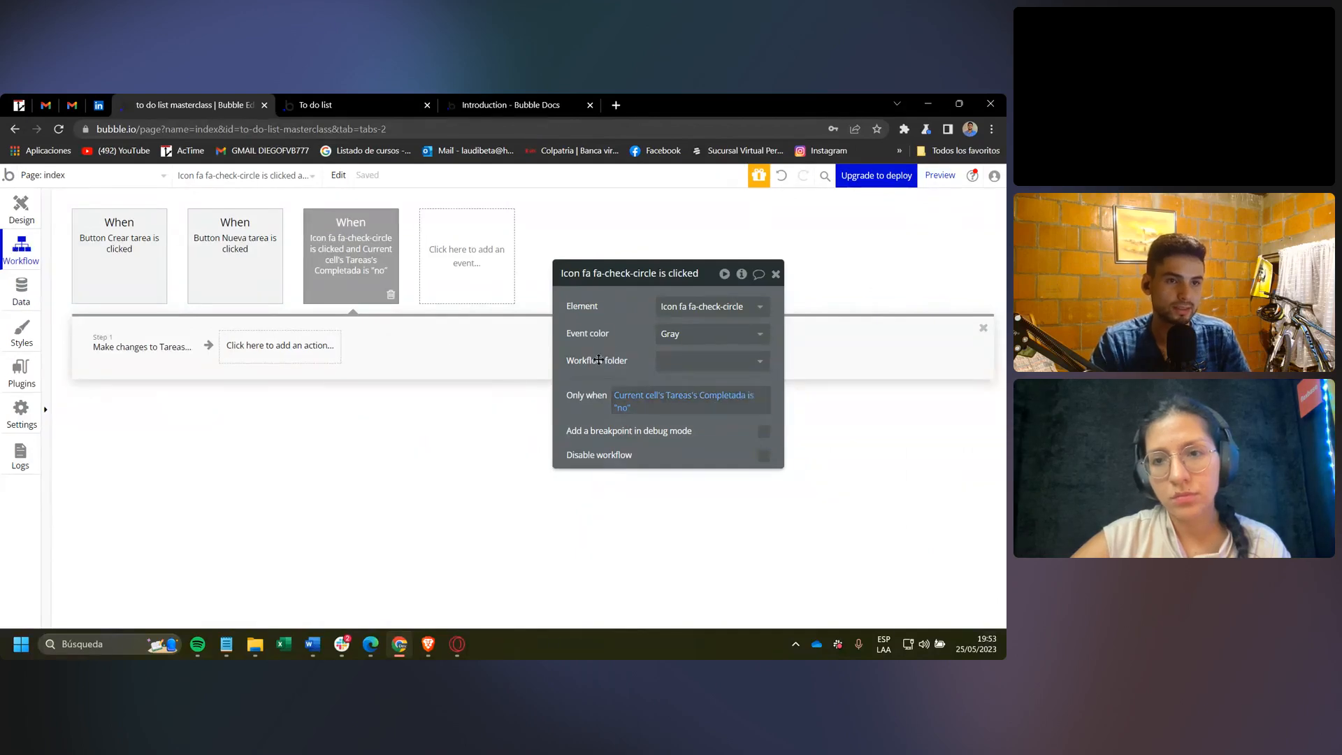
pyautogui.hotkey('ctrl', 'v')
pyautogui.click(371, 265)
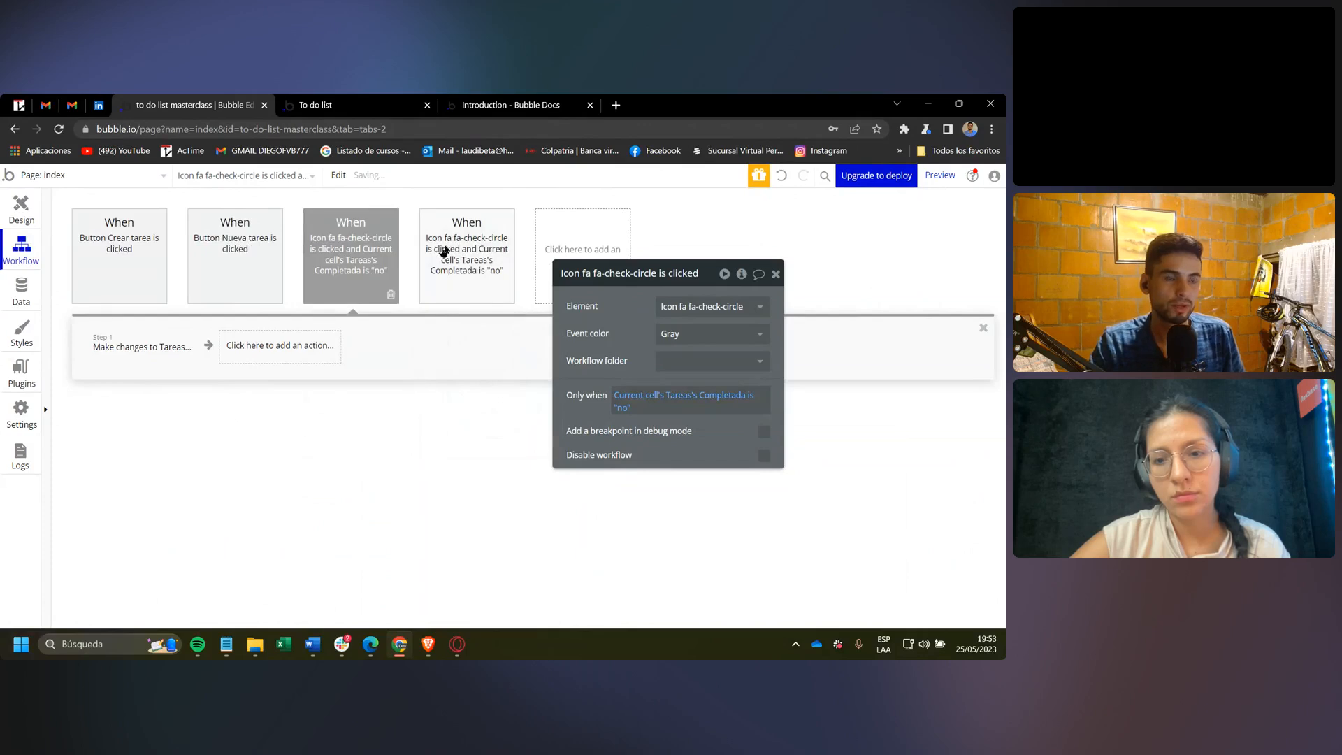
# Set the duplicated event's run condition to Current cell's Tareas's Completada is "yes".
pyautogui.click(444, 252)
pyautogui.click(619, 408)
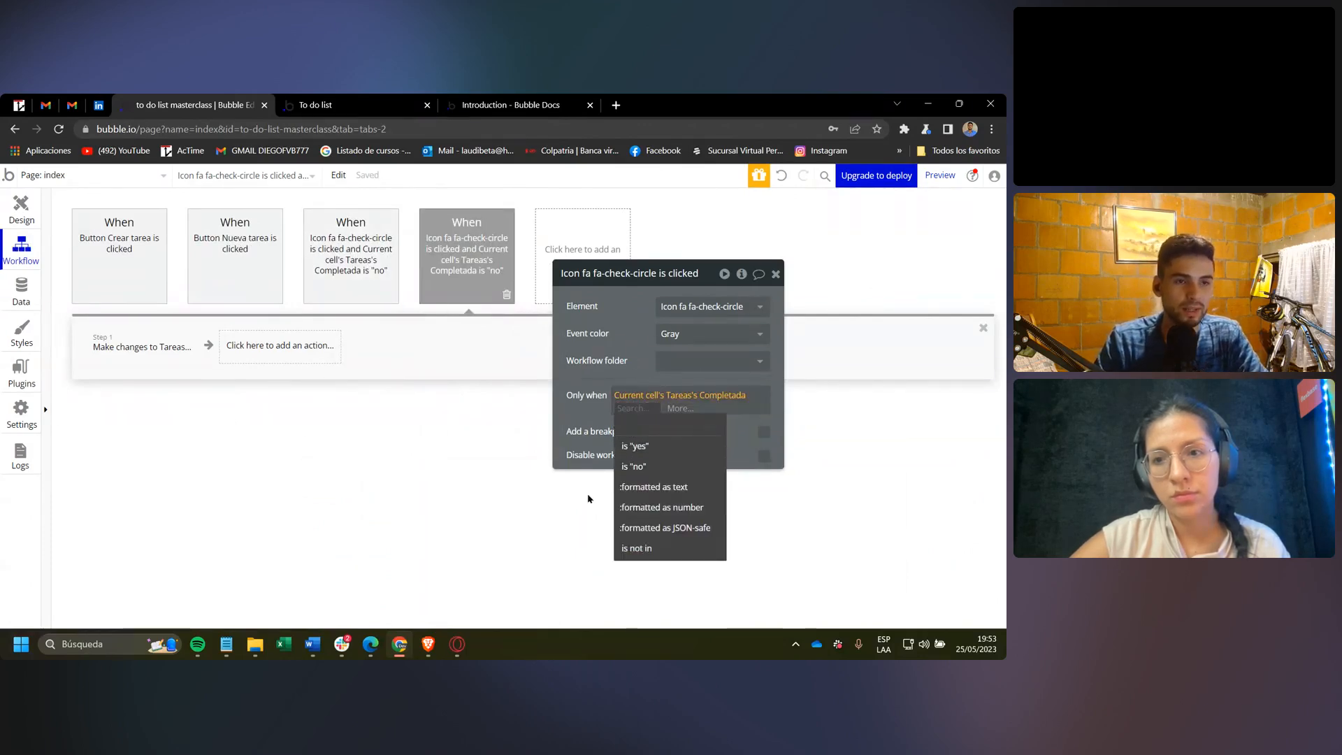
pyautogui.click(626, 448)
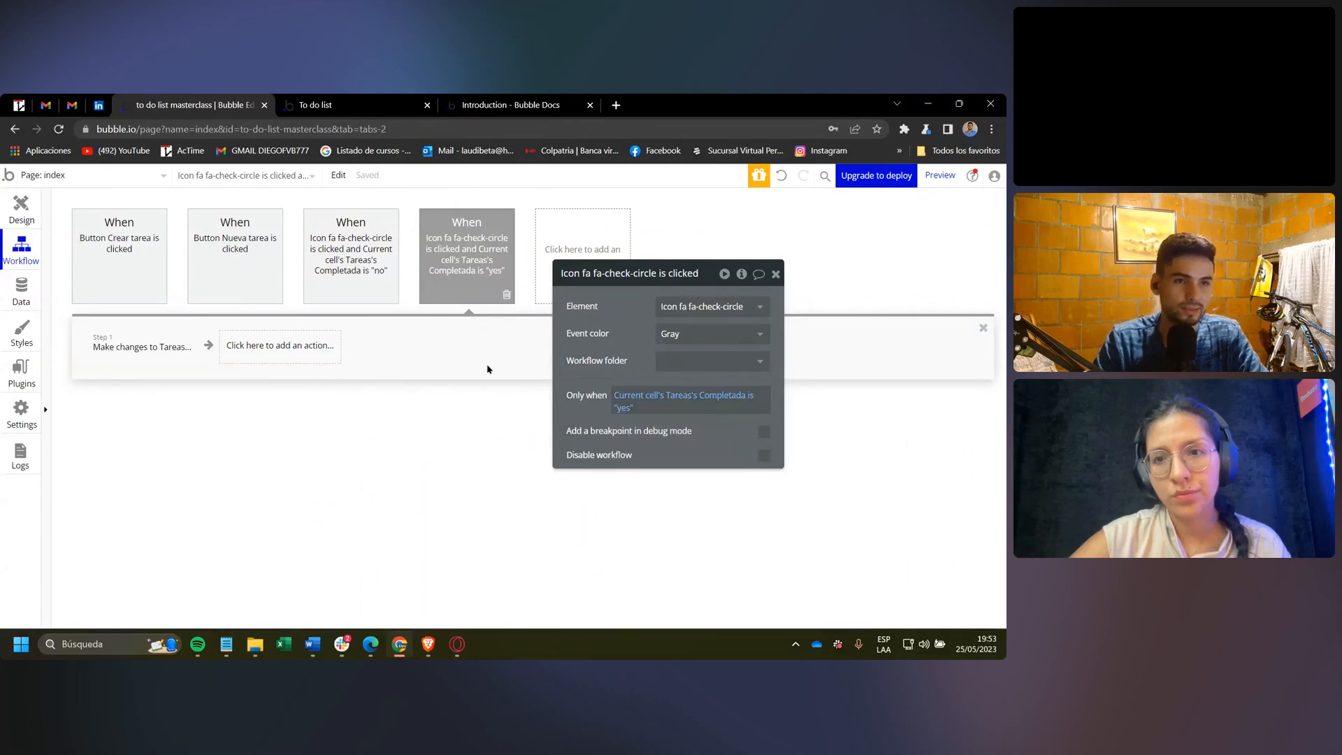
# Have the duplicated workflow's Make changes action set Completada to "no" and estado to Pendiente.
pyautogui.click(161, 349)
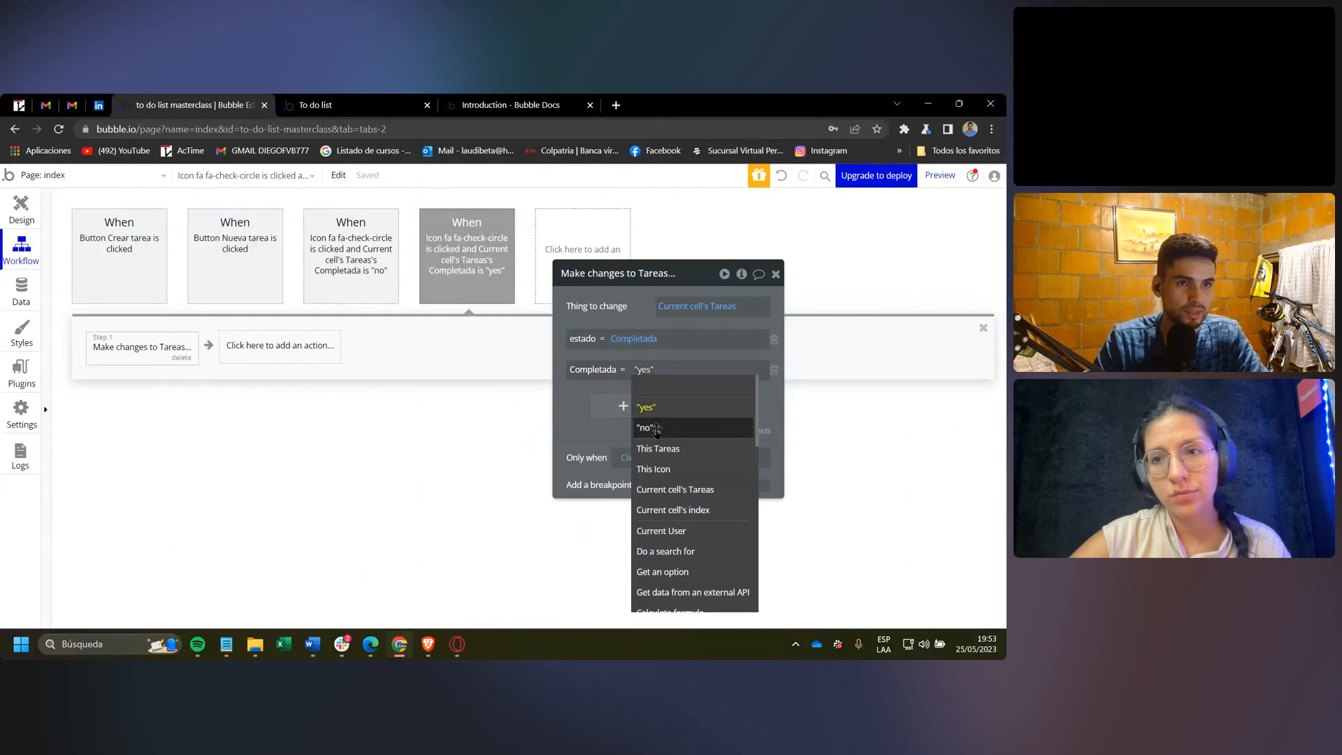
pyautogui.press('Return')
pyautogui.click(630, 338)
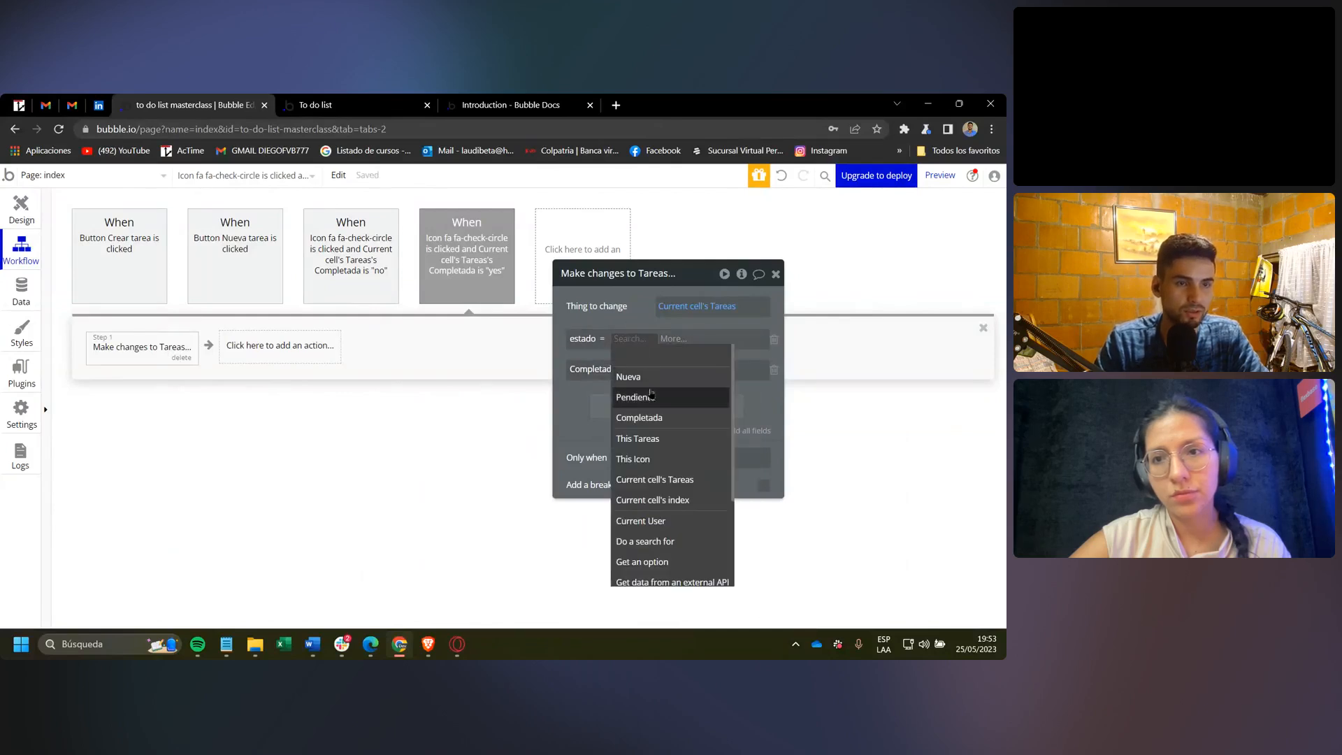
pyautogui.click(636, 397)
# Reload the app preview, unmark "tarea 2" with its check icon, and check its refreshed record in the editor's app data.
pyautogui.click(322, 102)
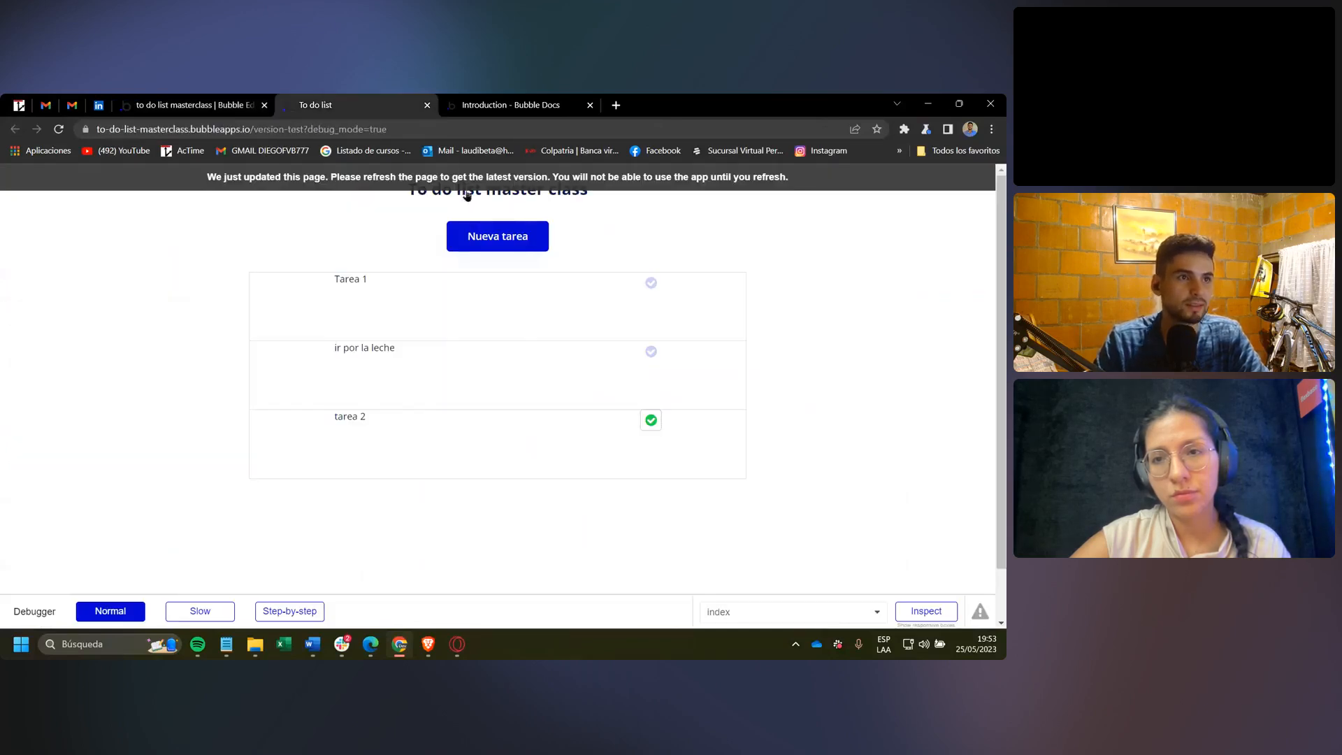
pyautogui.click(481, 174)
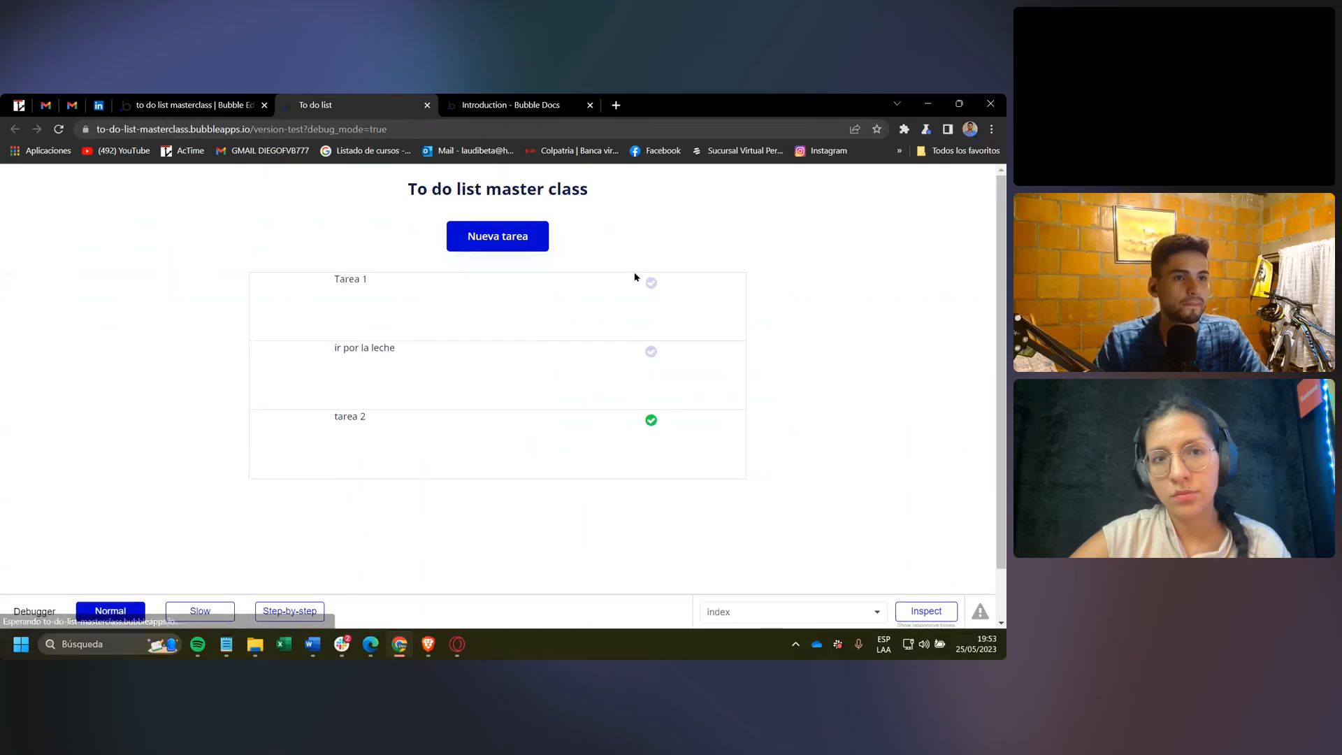
pyautogui.click(652, 420)
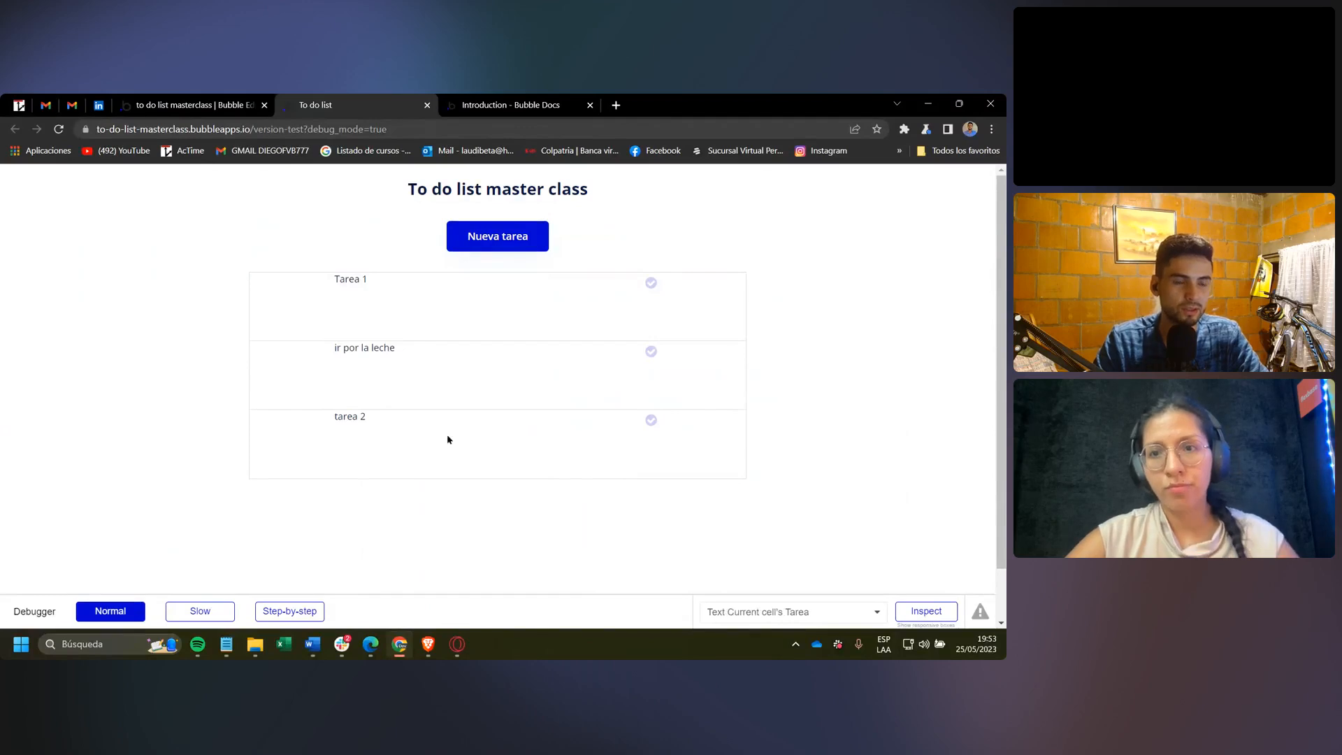
pyautogui.click(185, 105)
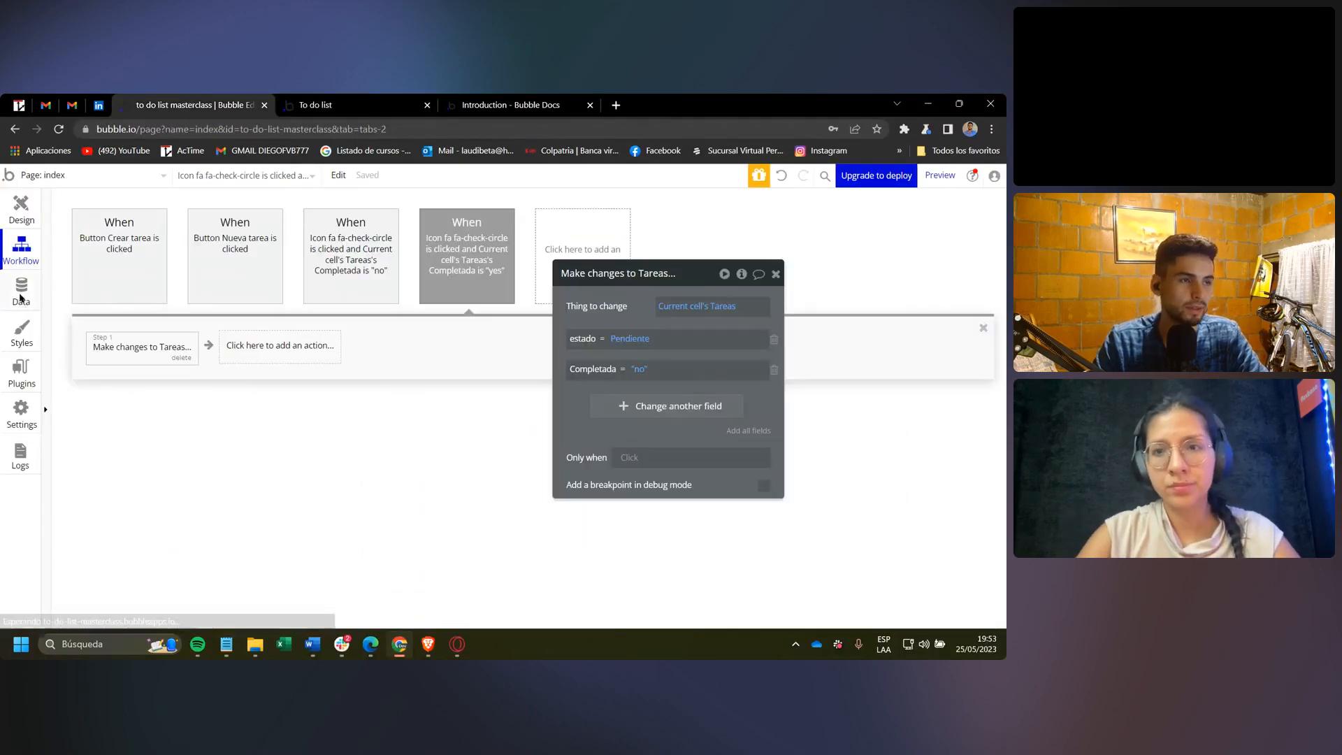
pyautogui.click(21, 296)
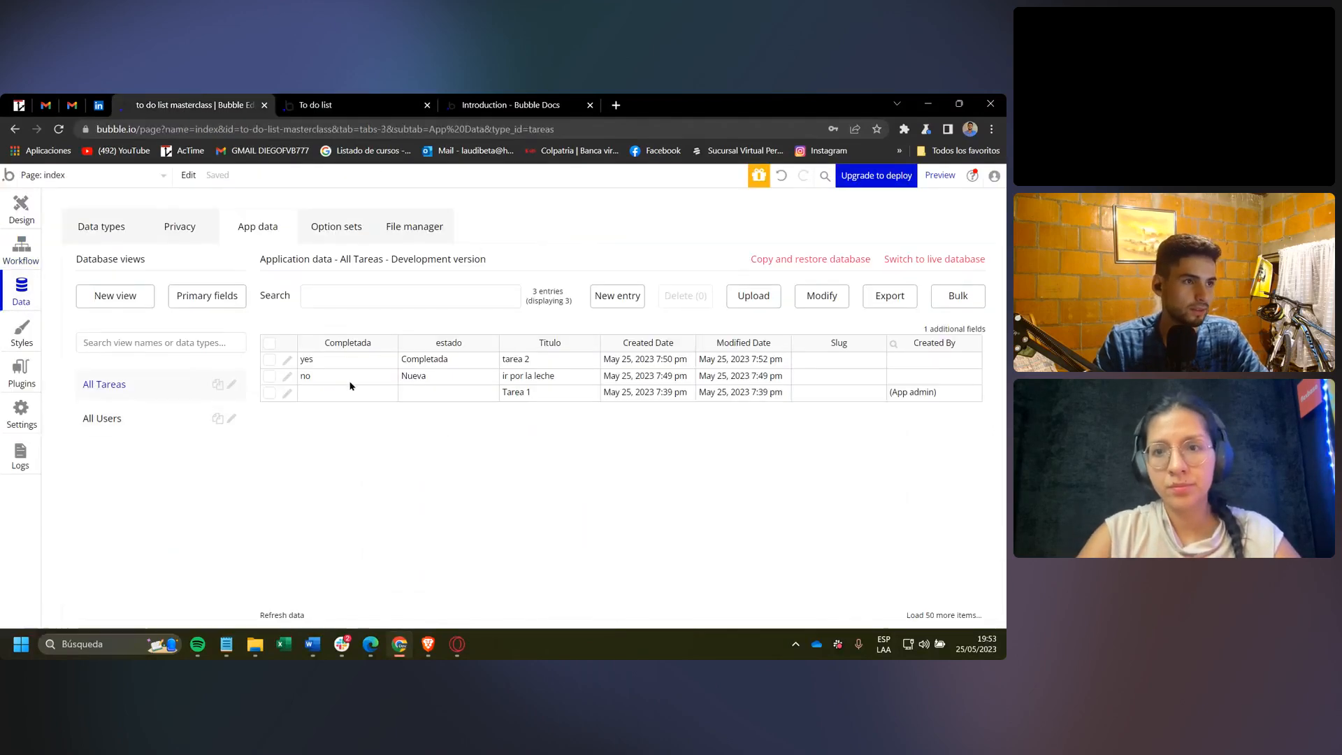
pyautogui.click(273, 615)
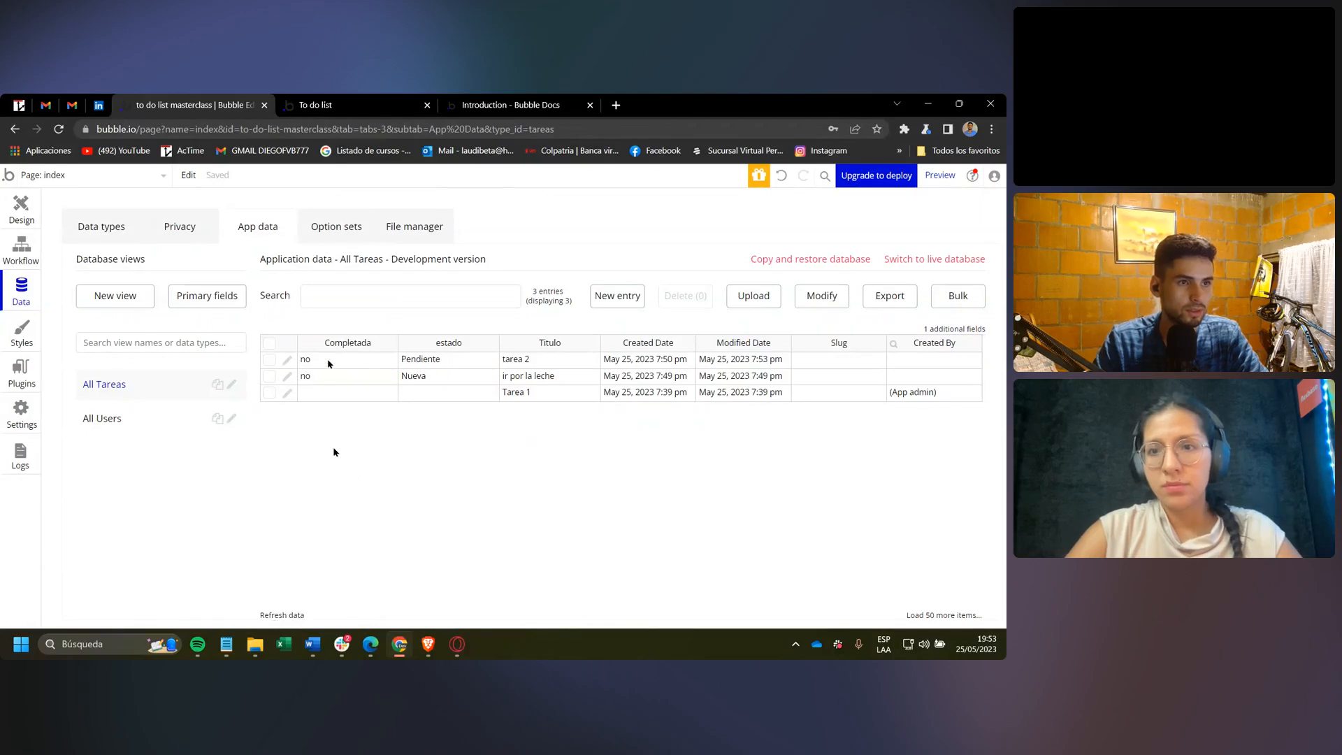
# Mark "tarea 2" as completed again in the app preview and return to the editor.
pyautogui.click(353, 105)
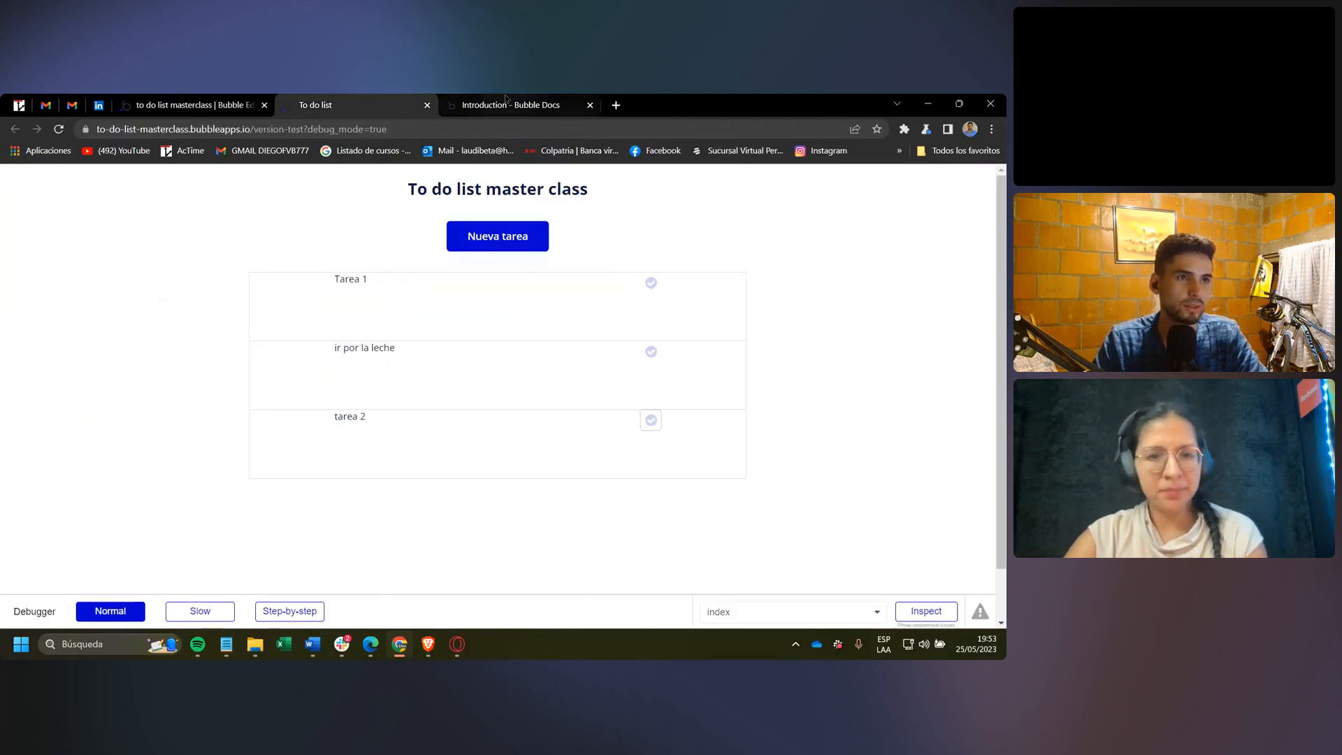
pyautogui.click(651, 423)
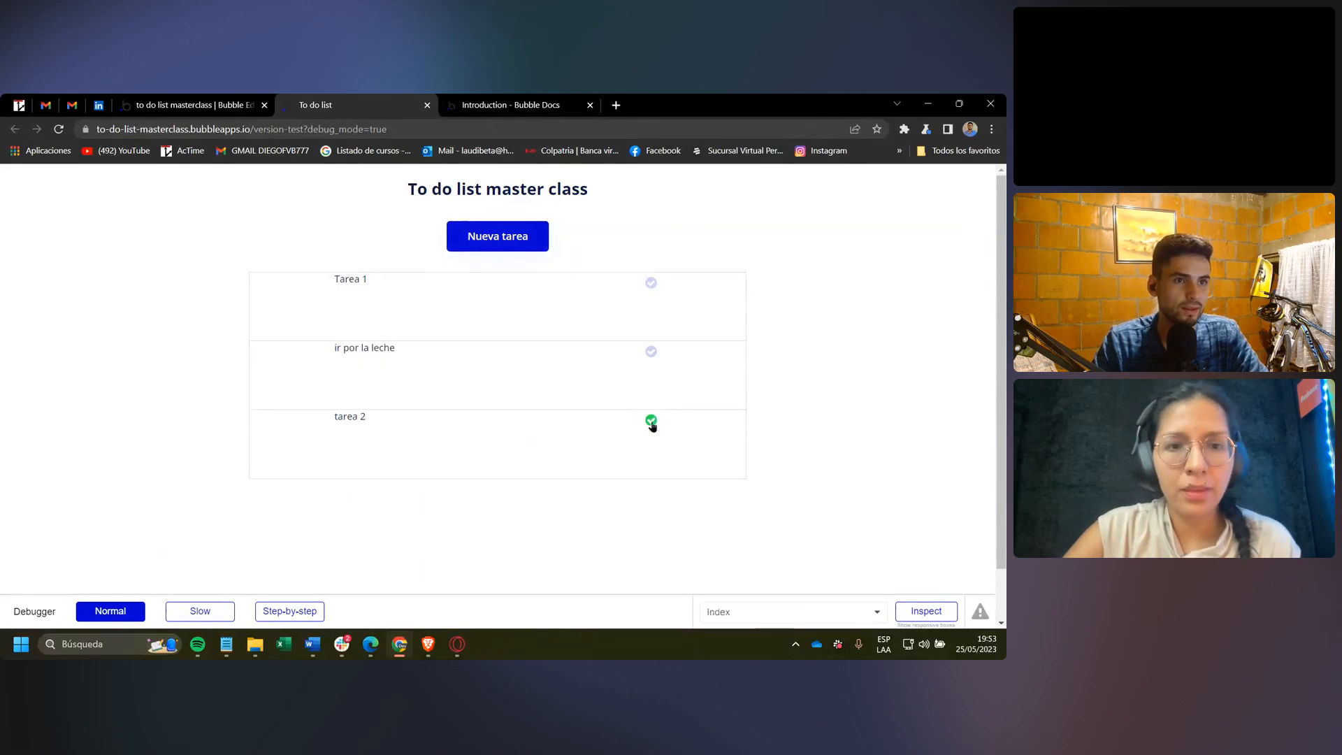
pyautogui.click(196, 105)
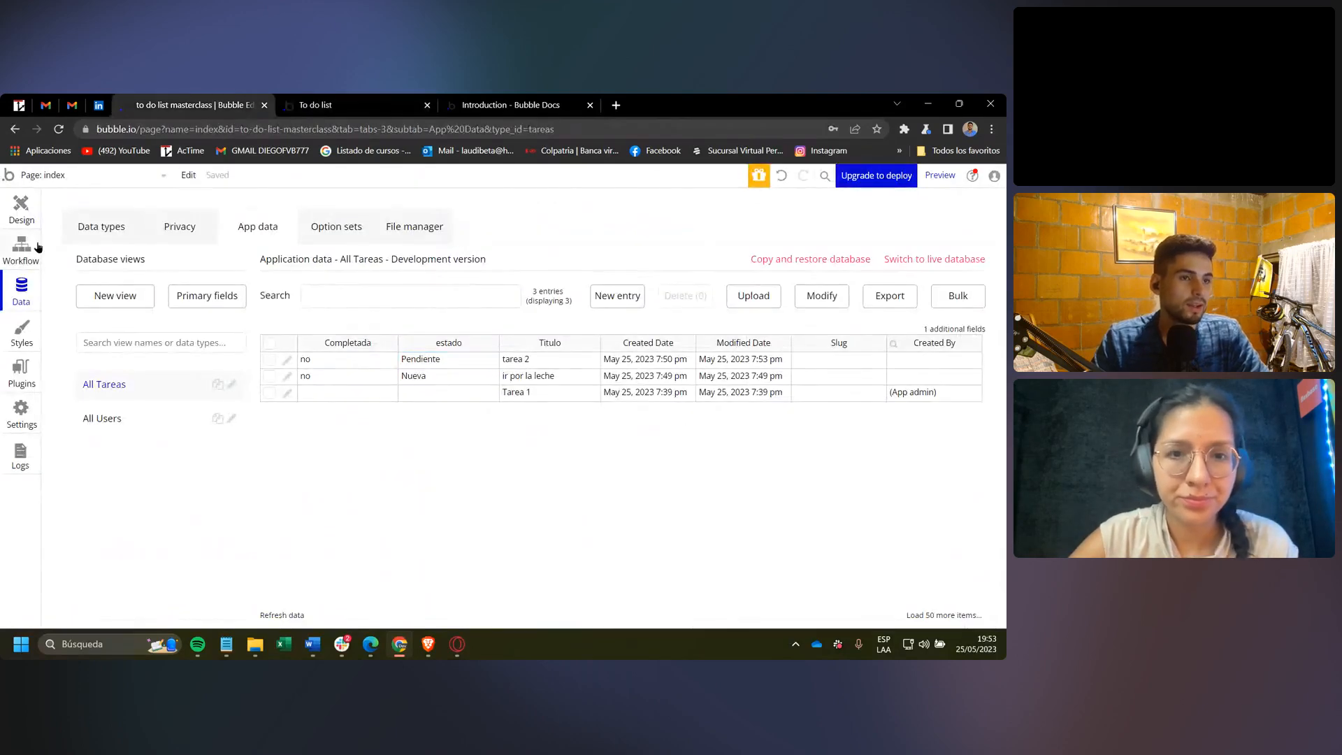
# In the page design, duplicate the check icon inside the repeating group's cell.
pyautogui.click(21, 246)
pyautogui.click(21, 209)
pyautogui.moveTo(624, 411); pyautogui.dragTo(297, 376)
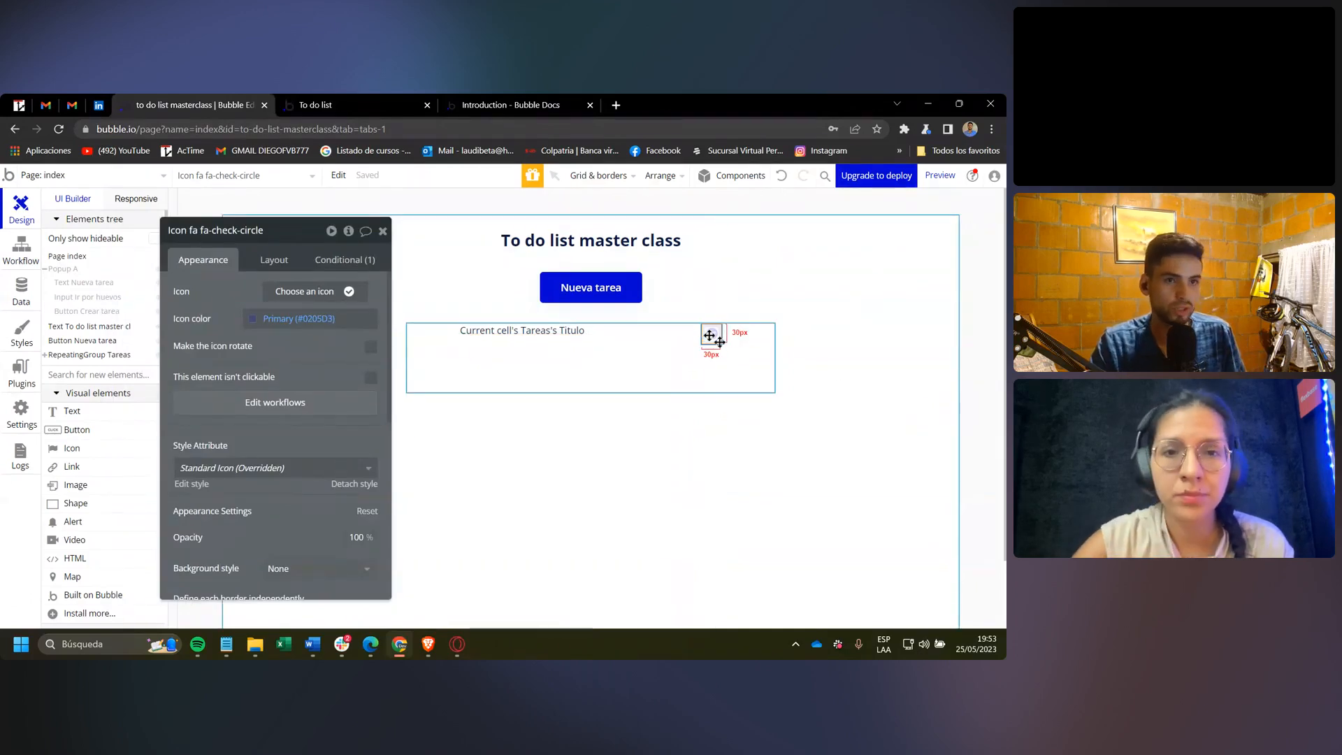
pyautogui.hotkey('ctrl', 'c')
pyautogui.hotkey('ctrl', 'v')
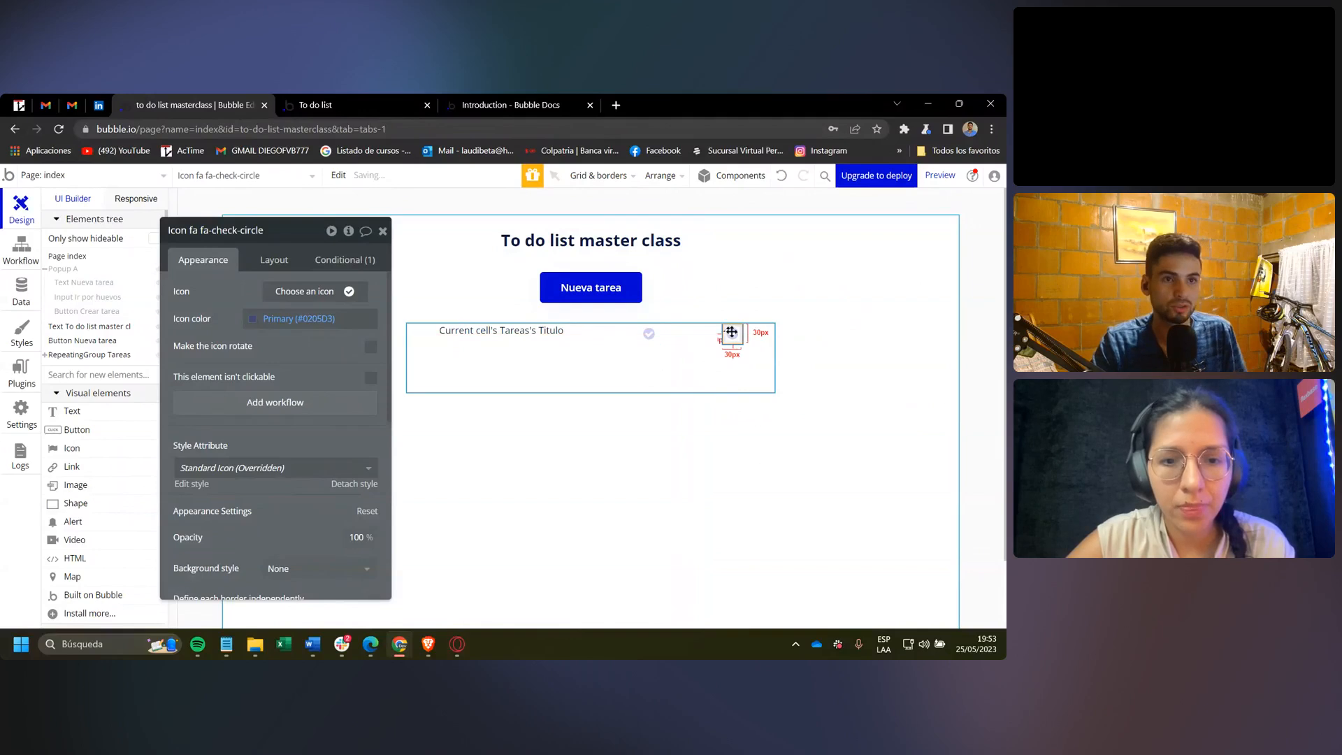
# Change the duplicated icon to the outlined trash can (fa-trash-o), set its color to Destructive (#FF0000), and review its existing condition.
pyautogui.click(300, 294)
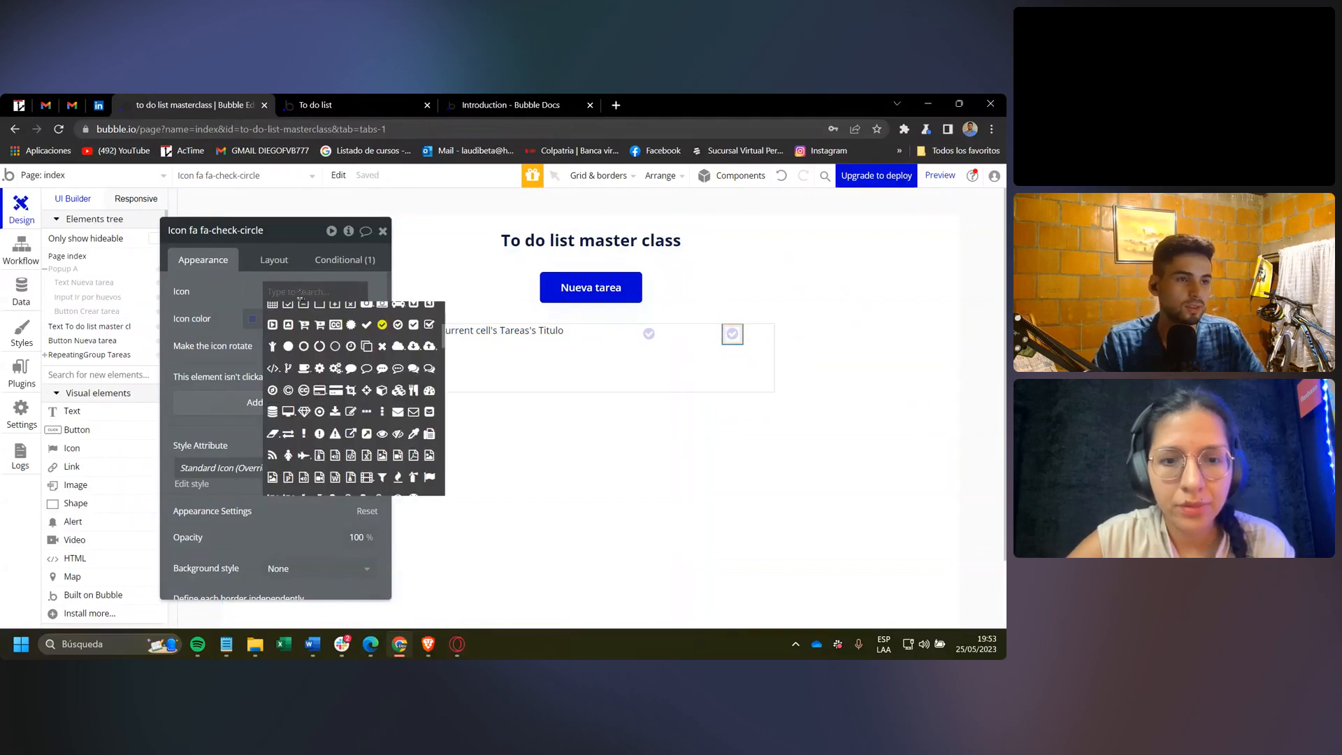
pyautogui.write('tra')
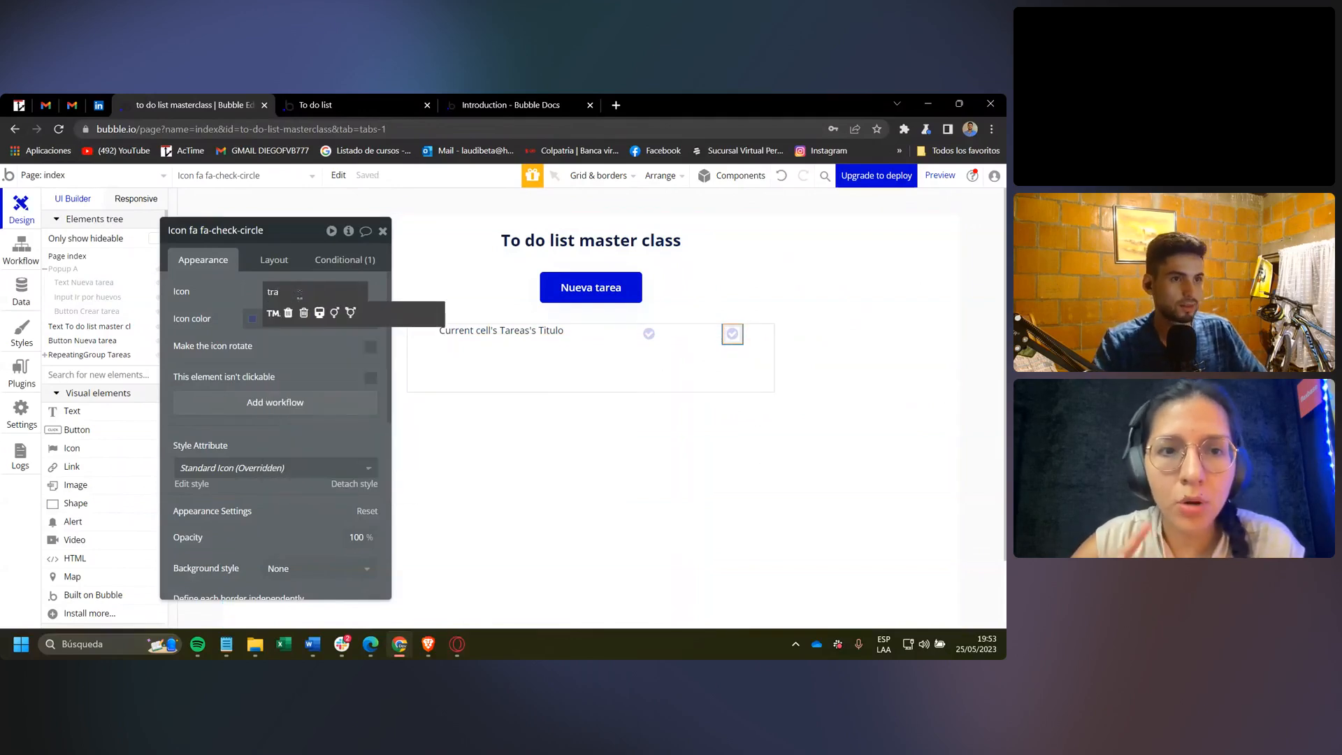
pyautogui.click(304, 312)
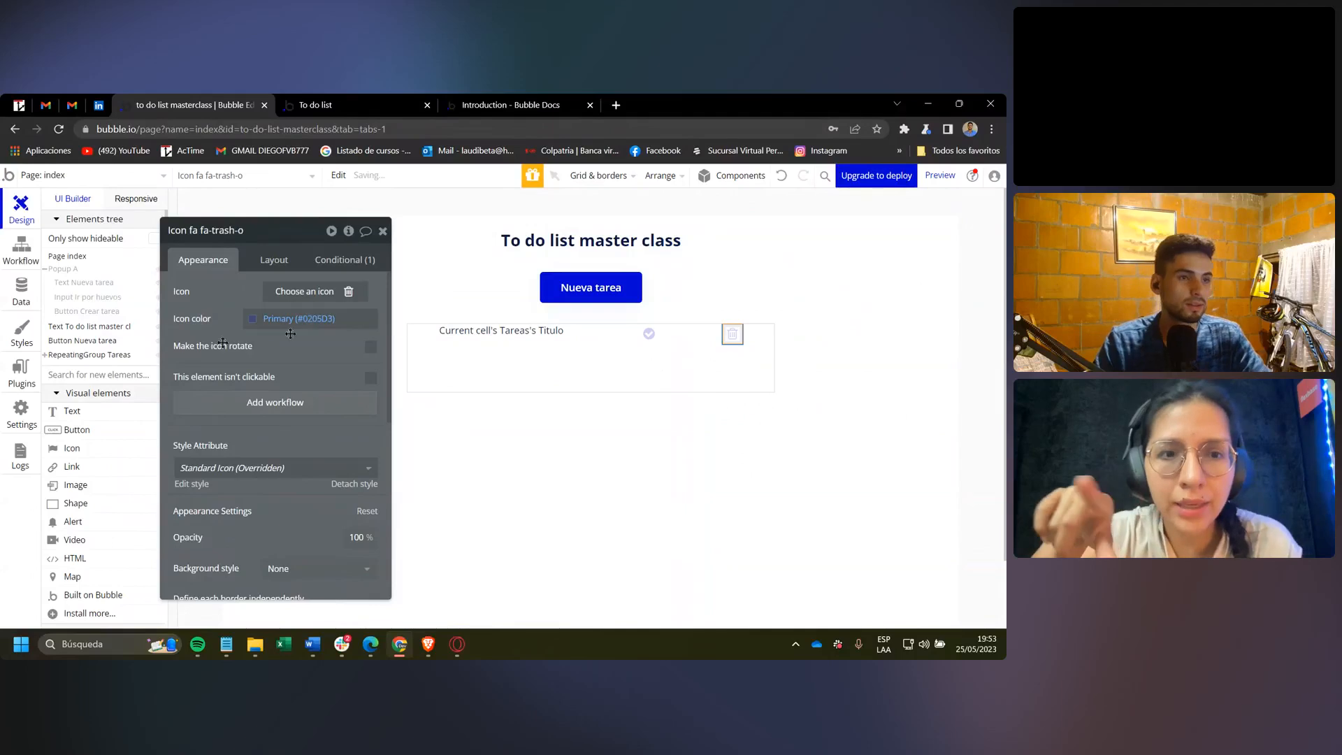
pyautogui.click(290, 323)
pyautogui.click(326, 489)
pyautogui.click(219, 302)
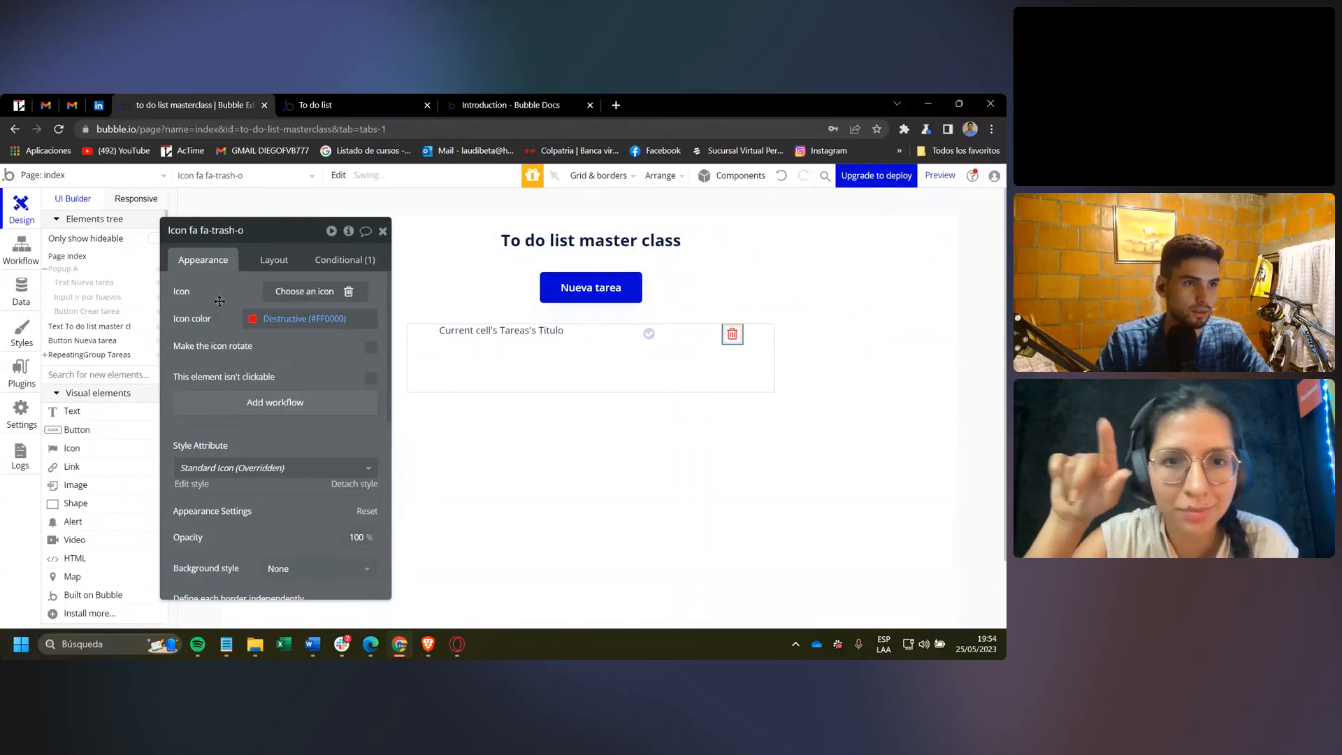
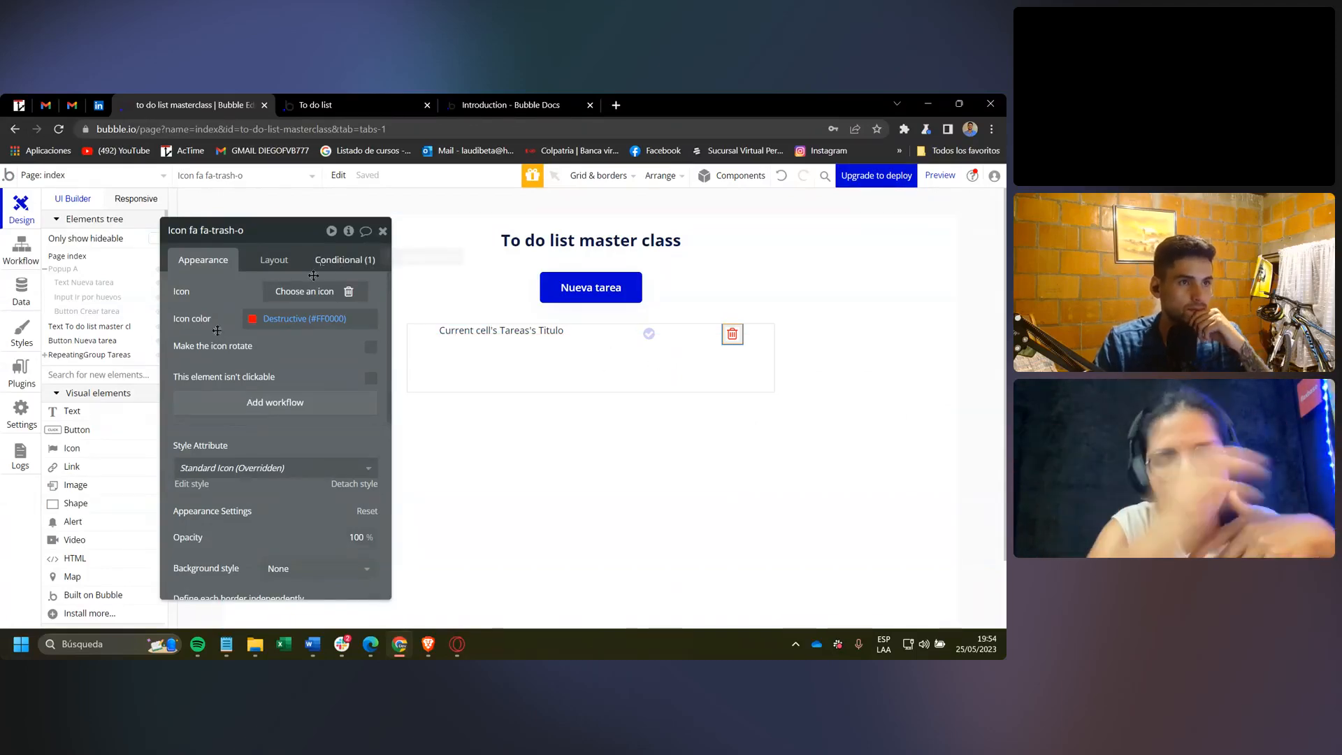
pyautogui.click(342, 262)
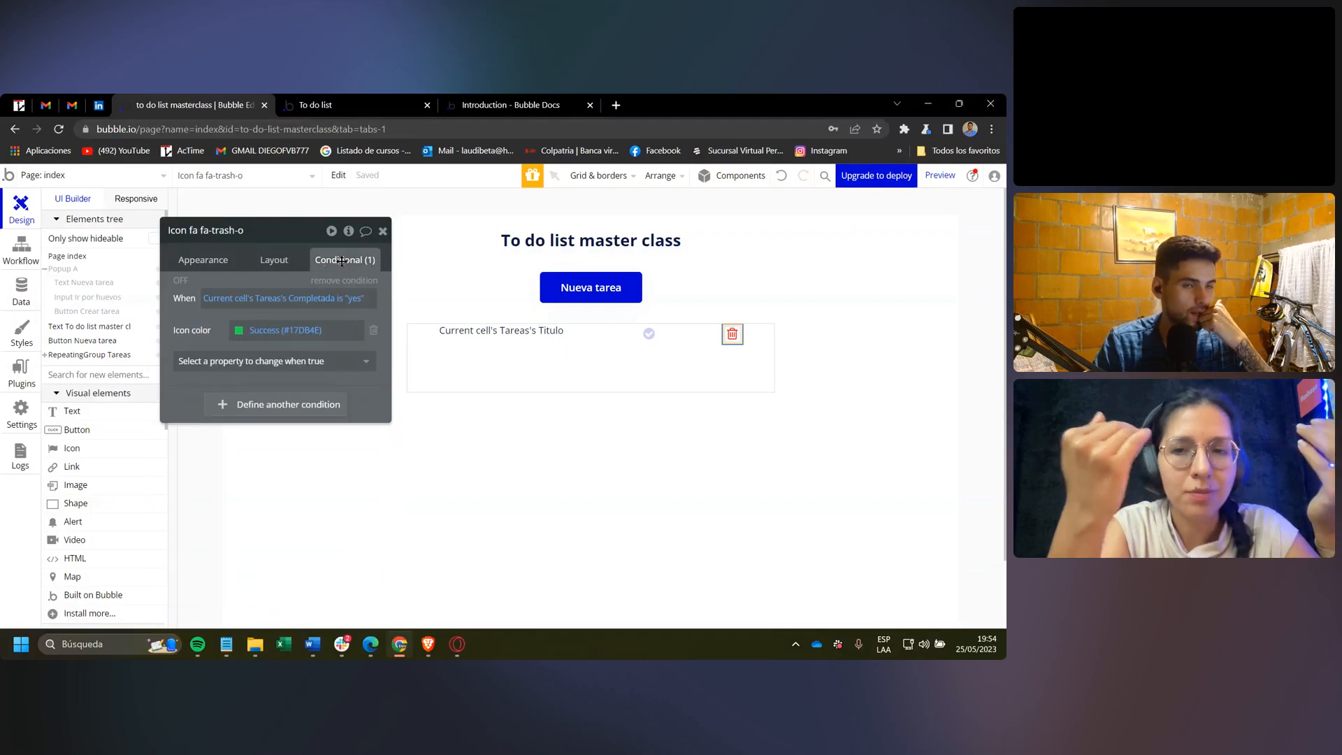
pyautogui.click(203, 260)
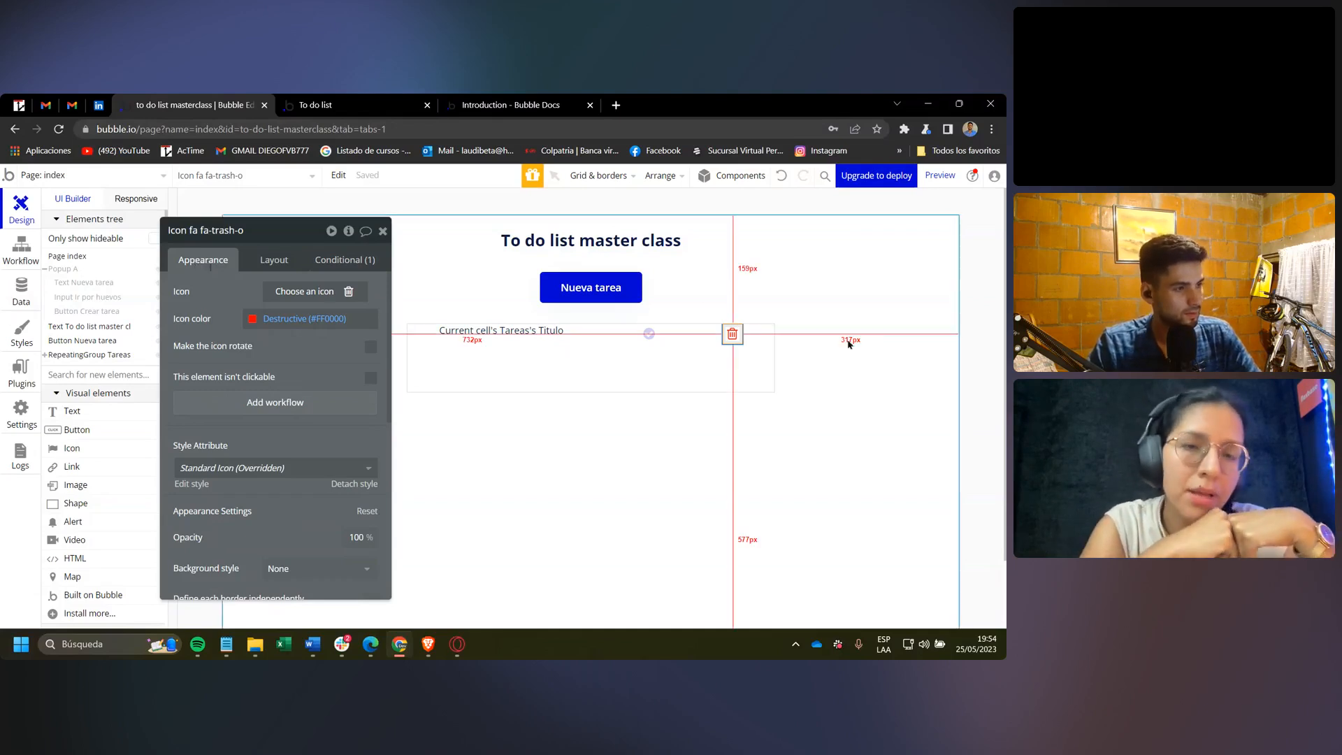
# Group the task title text in the repeating group's cell inside a column container.
pyautogui.click(531, 339)
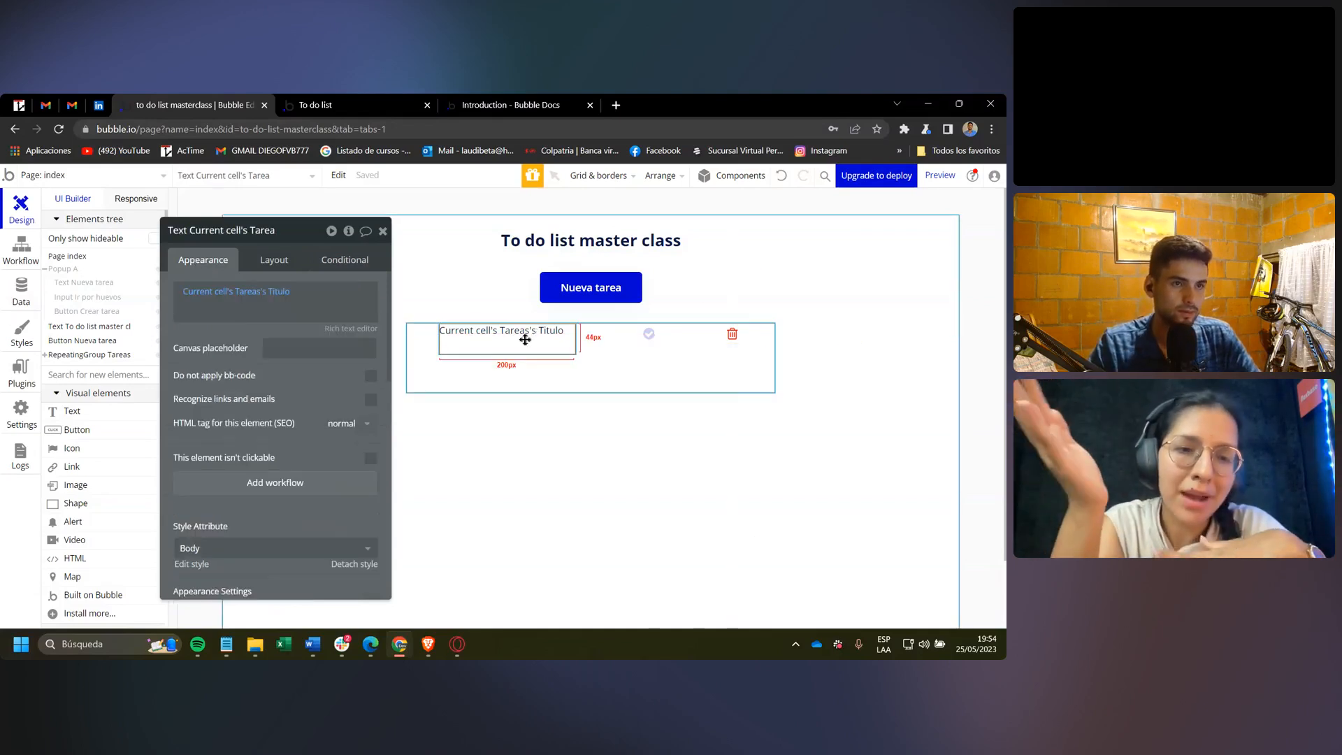
pyautogui.rightClick(526, 340)
pyautogui.moveTo(600, 418)
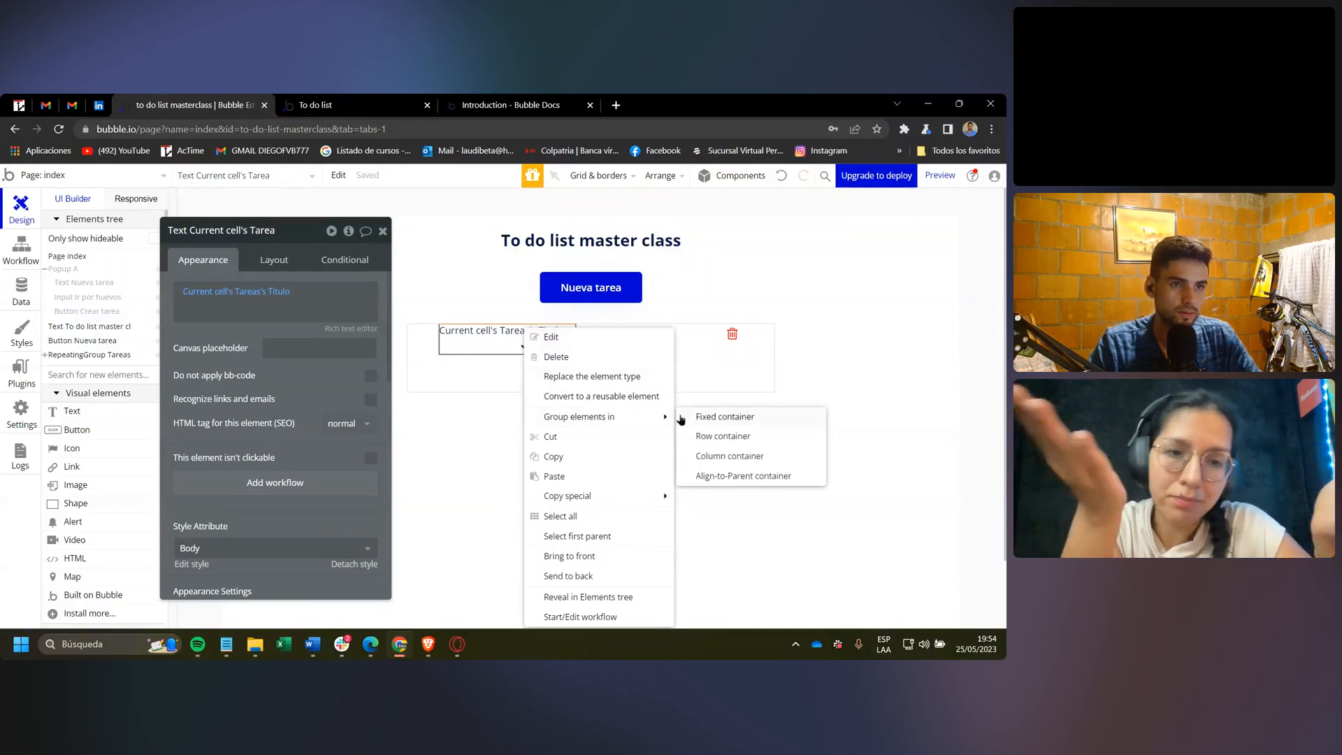
pyautogui.click(714, 463)
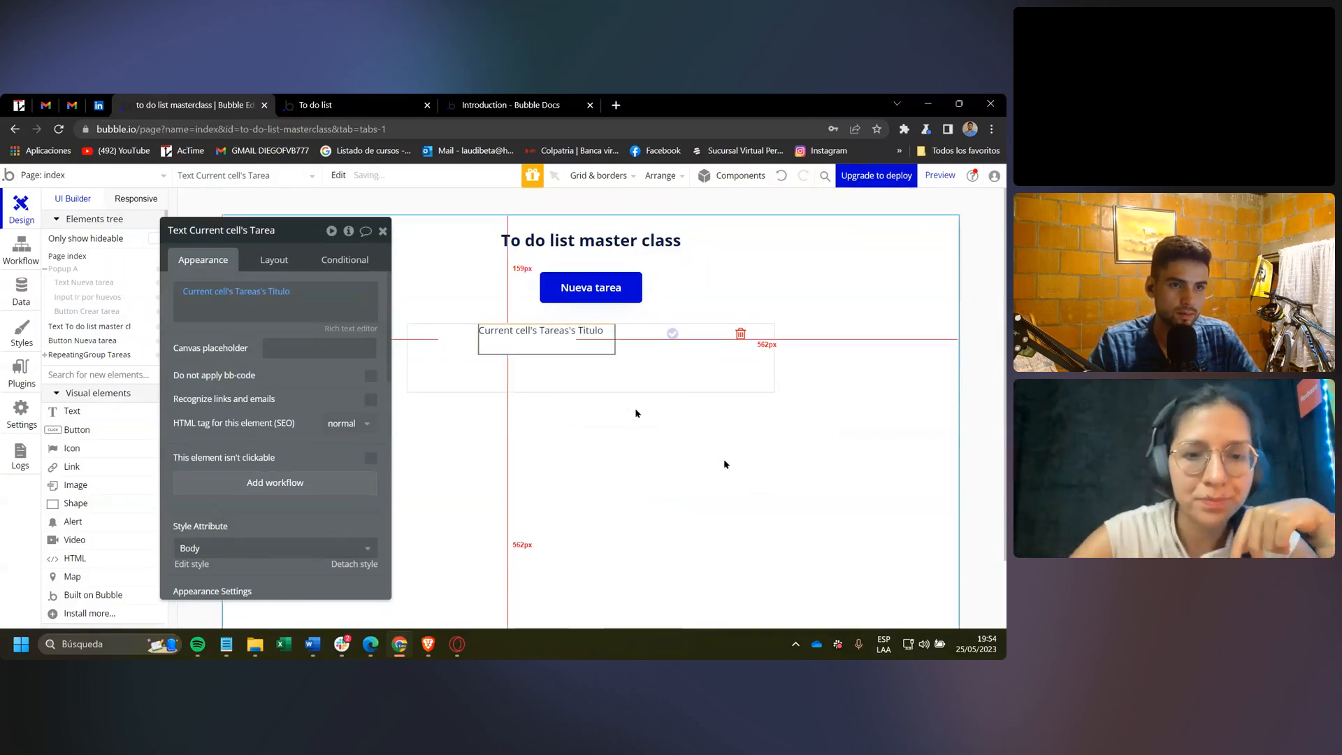
# Make the new group around the task title fit its width to its content.
pyautogui.click(519, 337)
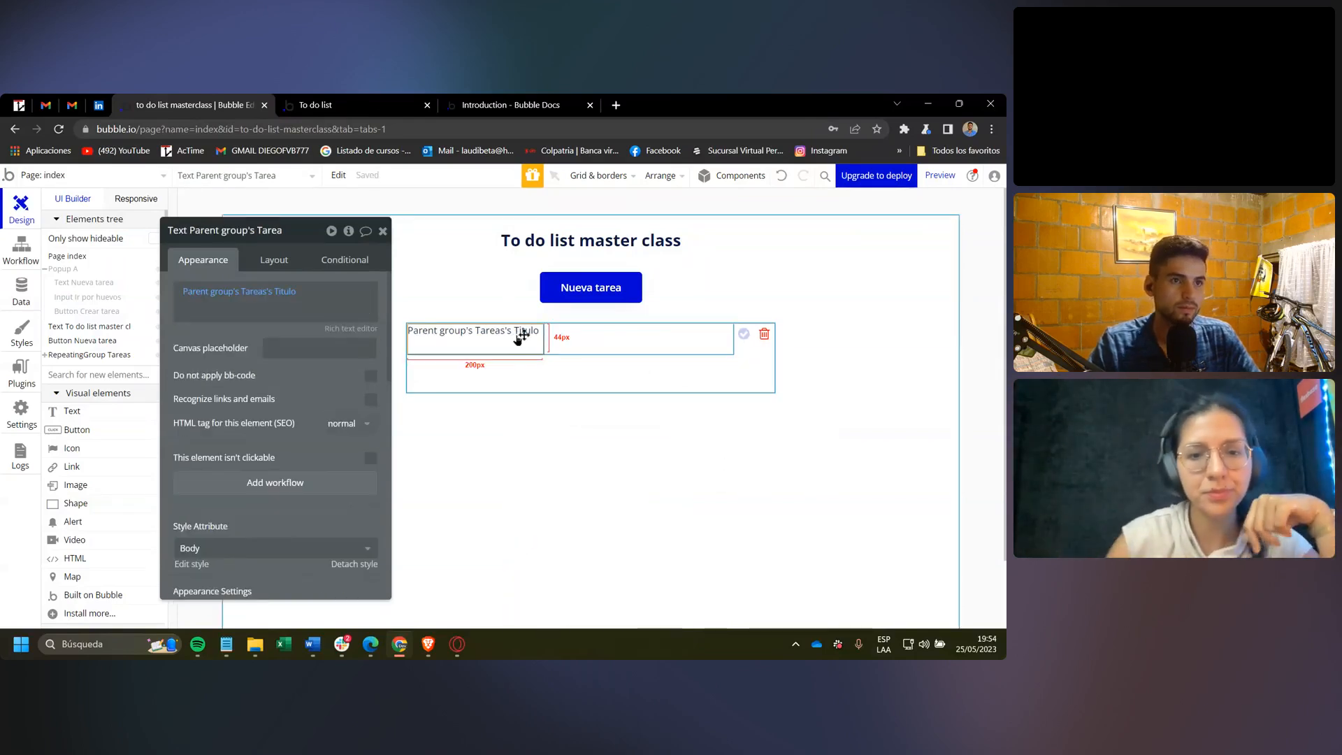
pyautogui.click(568, 343)
pyautogui.click(274, 260)
pyautogui.scroll(-3, 363, 448)
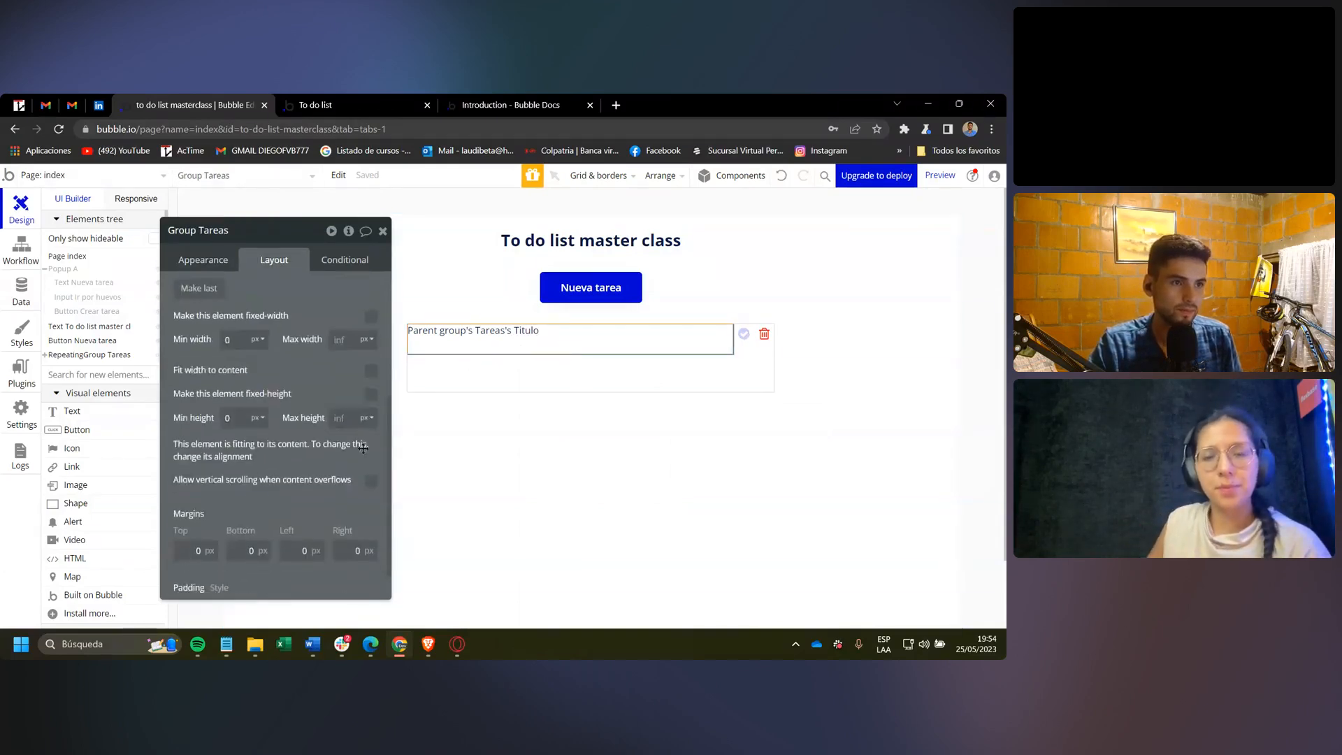
pyautogui.click(371, 372)
# Duplicate the task title text inside its group.
pyautogui.click(502, 337)
pyautogui.hotkey('ctrl', 'c')
pyautogui.hotkey('ctrl', 'v')
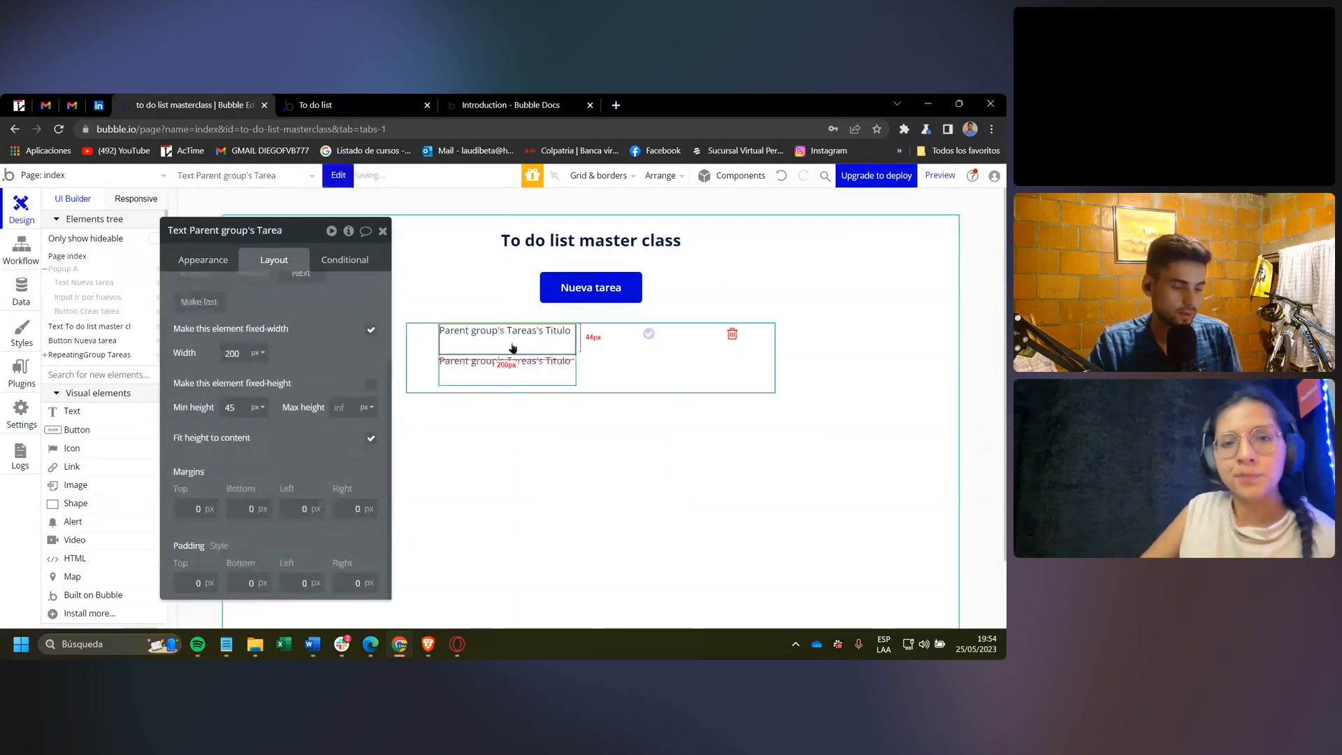
# Change the duplicated text's dynamic content to Parent group's Tareas's estado's Display.
pyautogui.click(510, 363)
pyautogui.scroll(3, 242, 287)
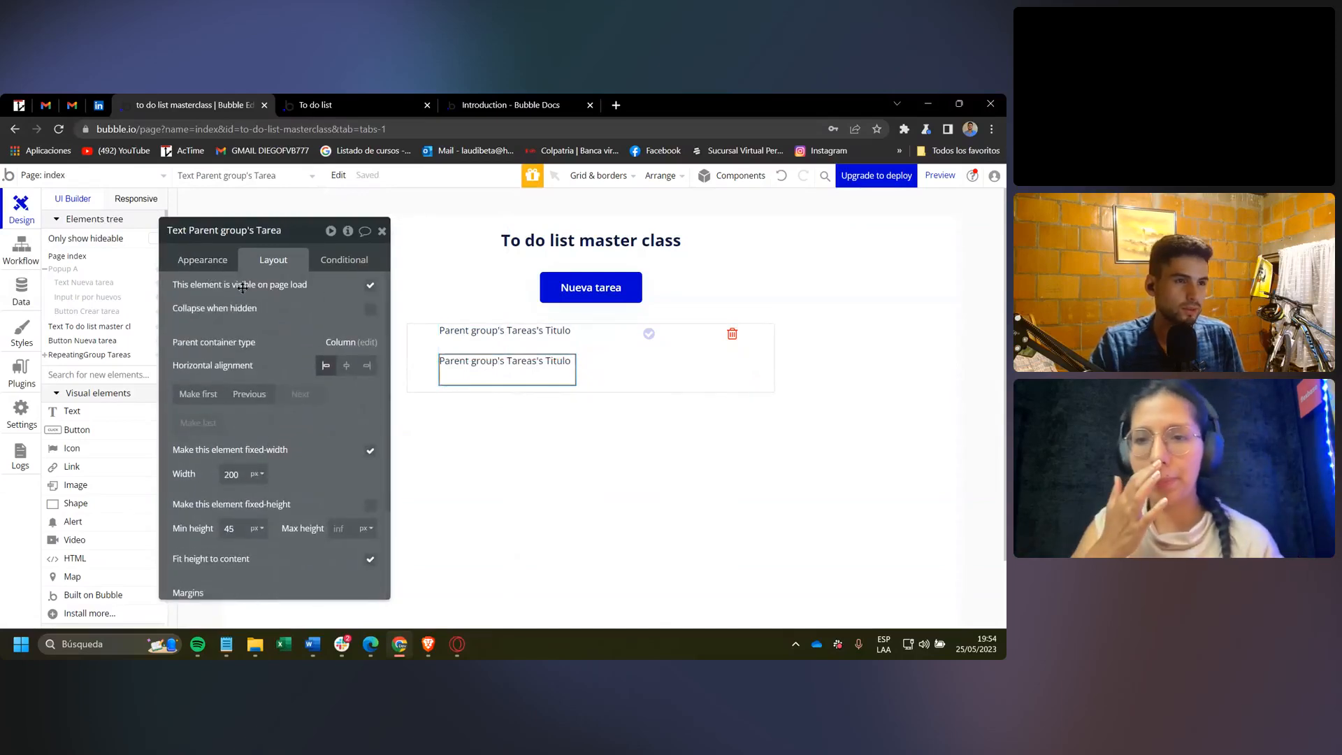
pyautogui.click(203, 260)
pyautogui.click(285, 292)
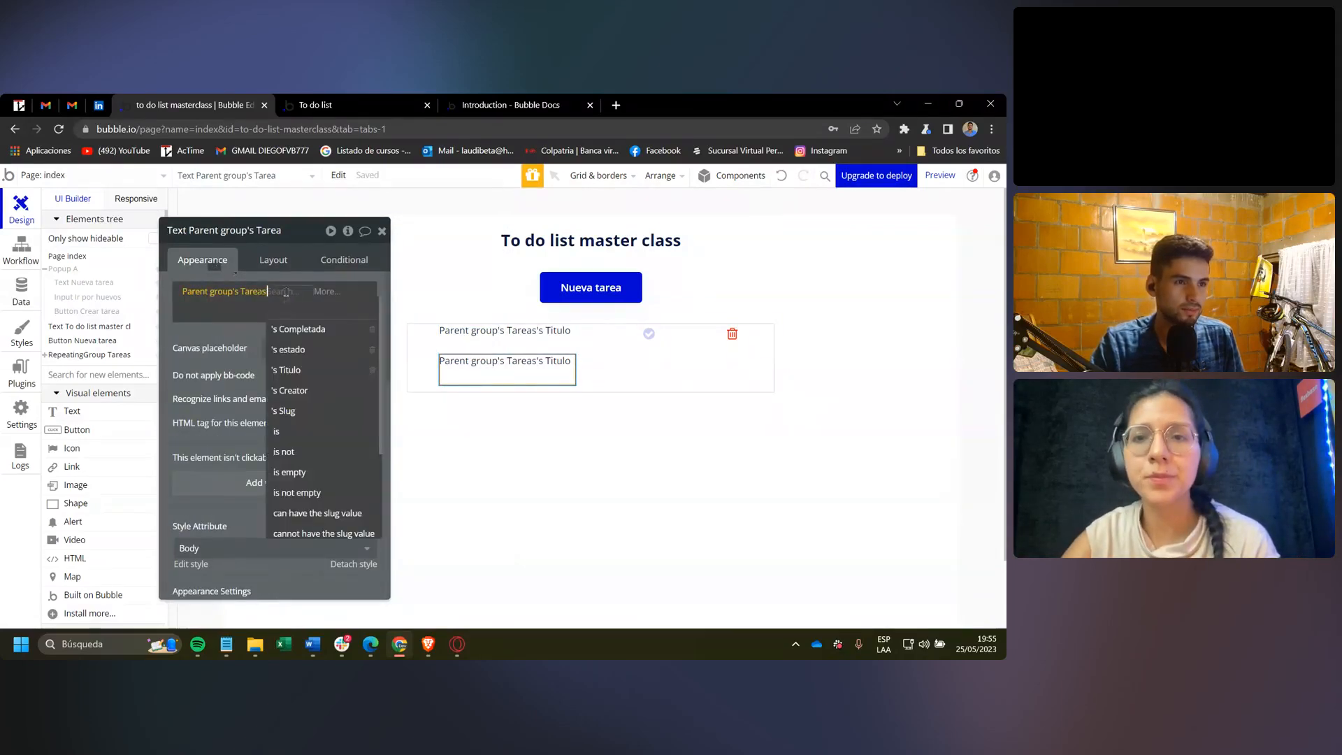
pyautogui.click(290, 350)
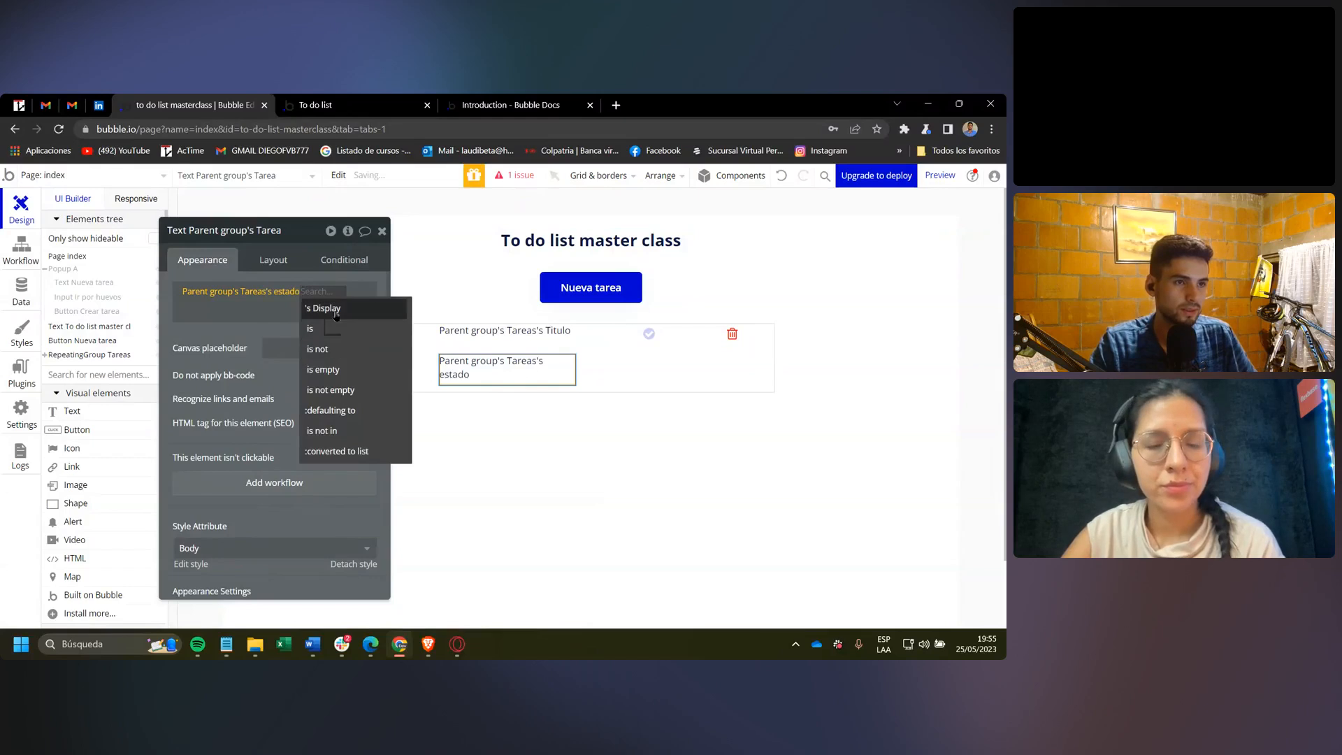
pyautogui.click(336, 313)
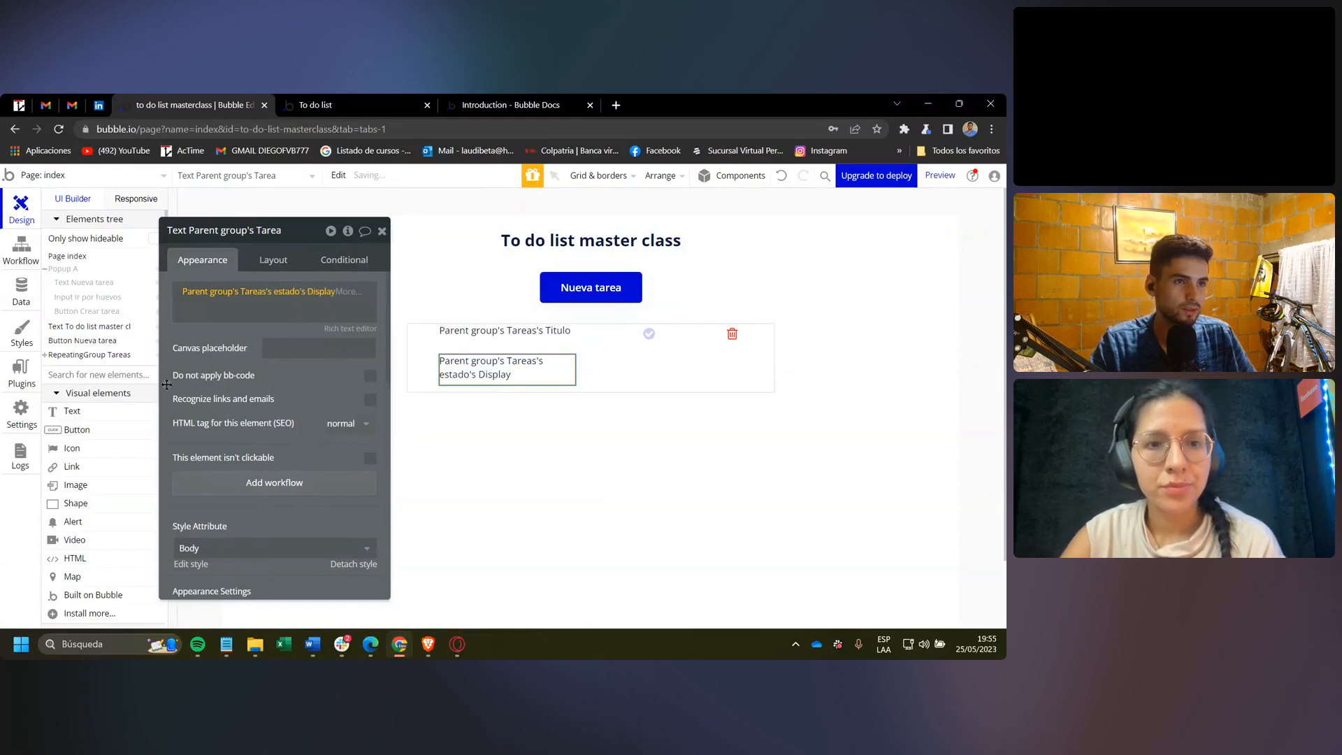
# Pick the outlined trash can again for the delete icon and remove its Completada condition.
pyautogui.click(731, 333)
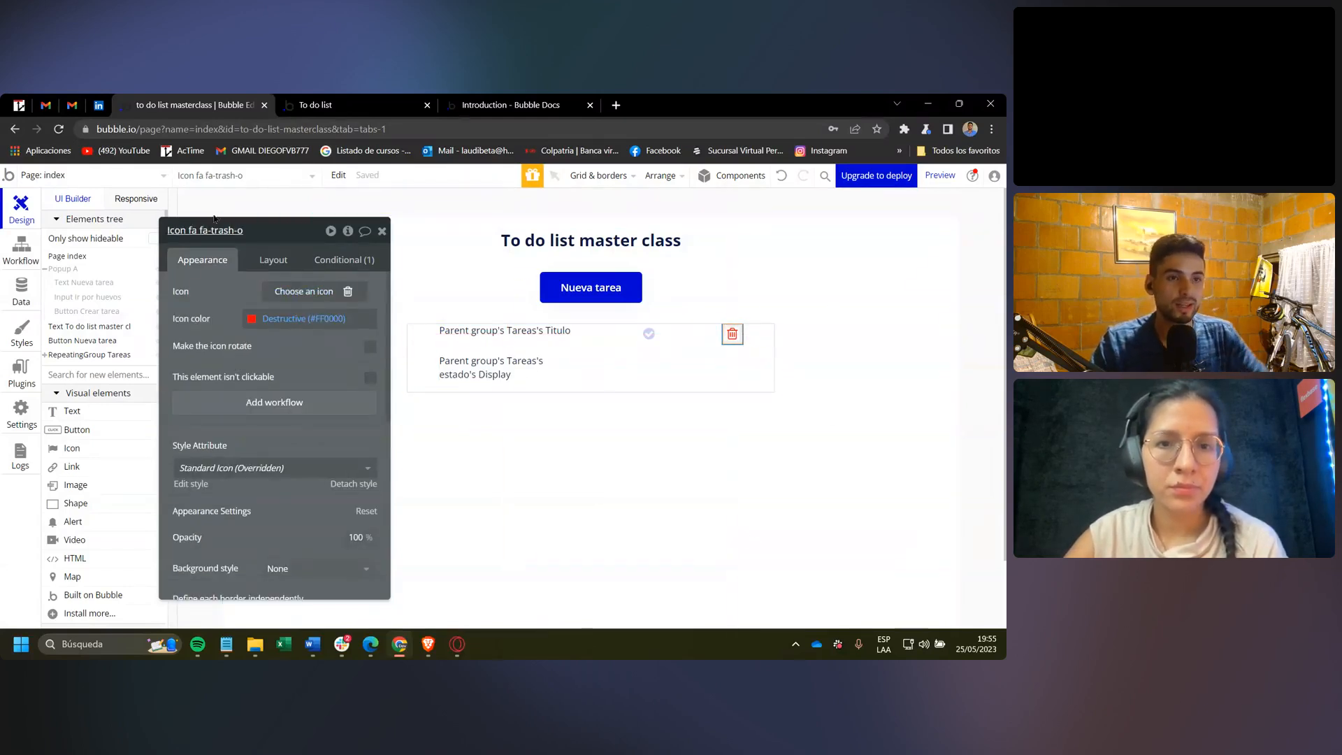
pyautogui.click(649, 333)
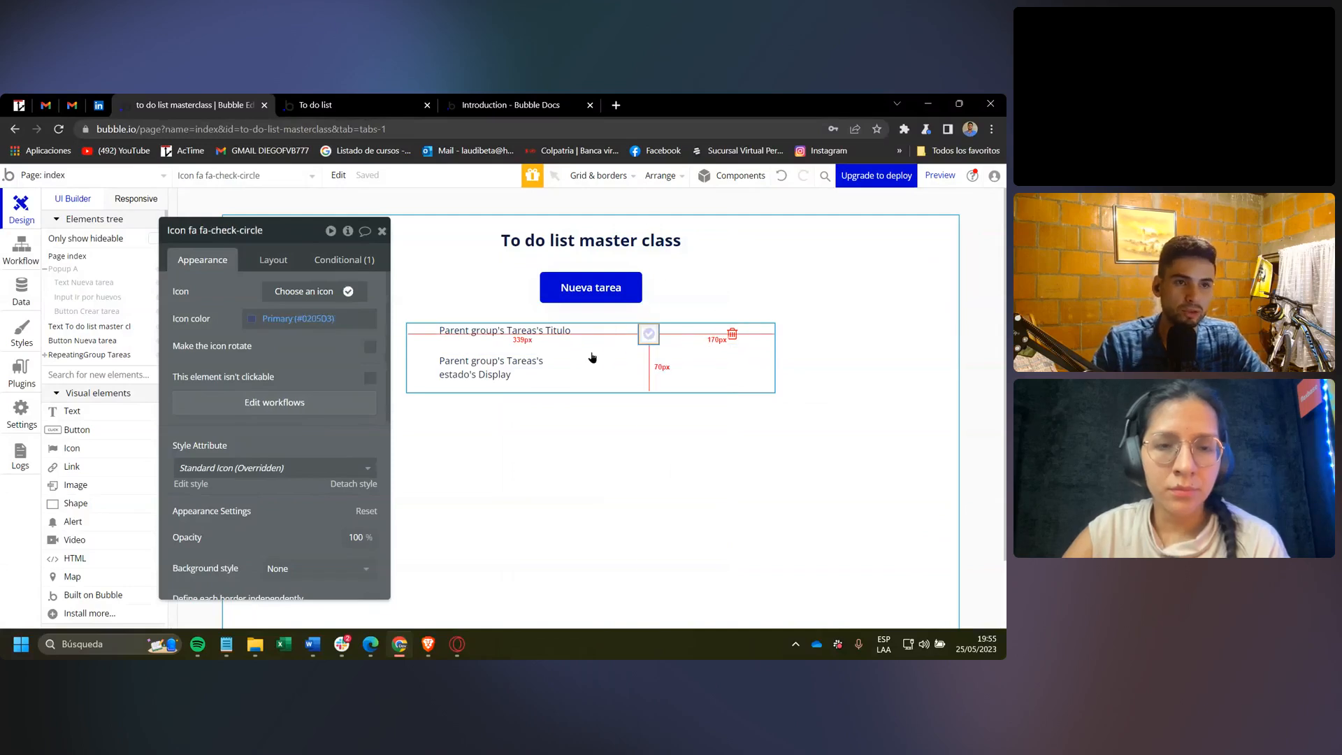
pyautogui.click(732, 334)
pyautogui.click(287, 293)
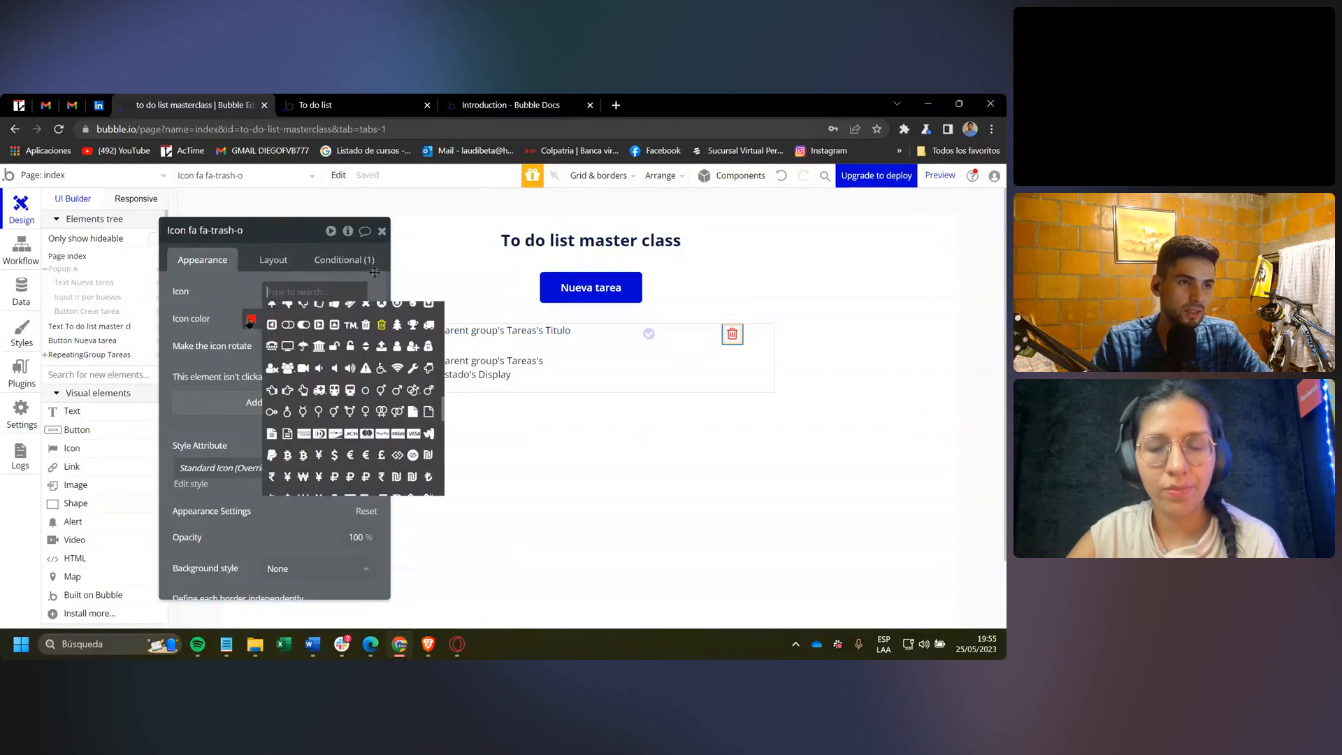
pyautogui.write('tra')
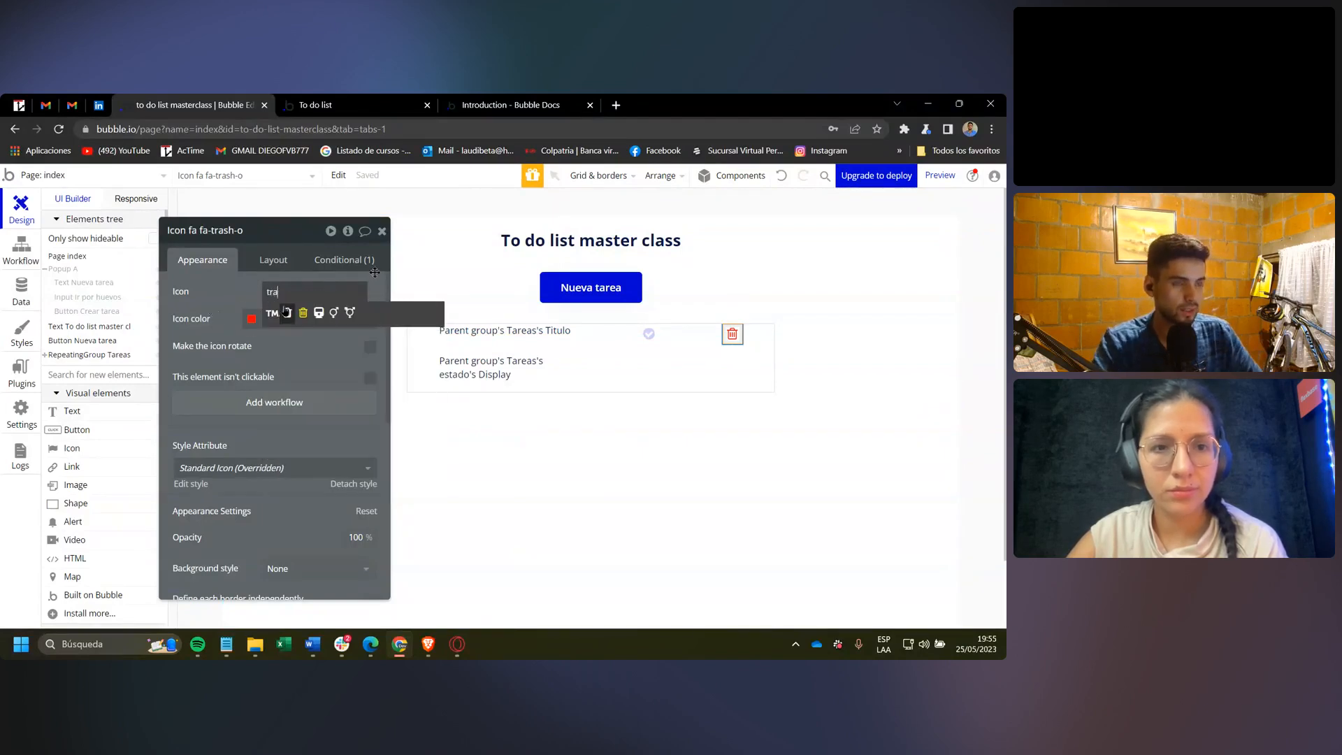
pyautogui.click(287, 313)
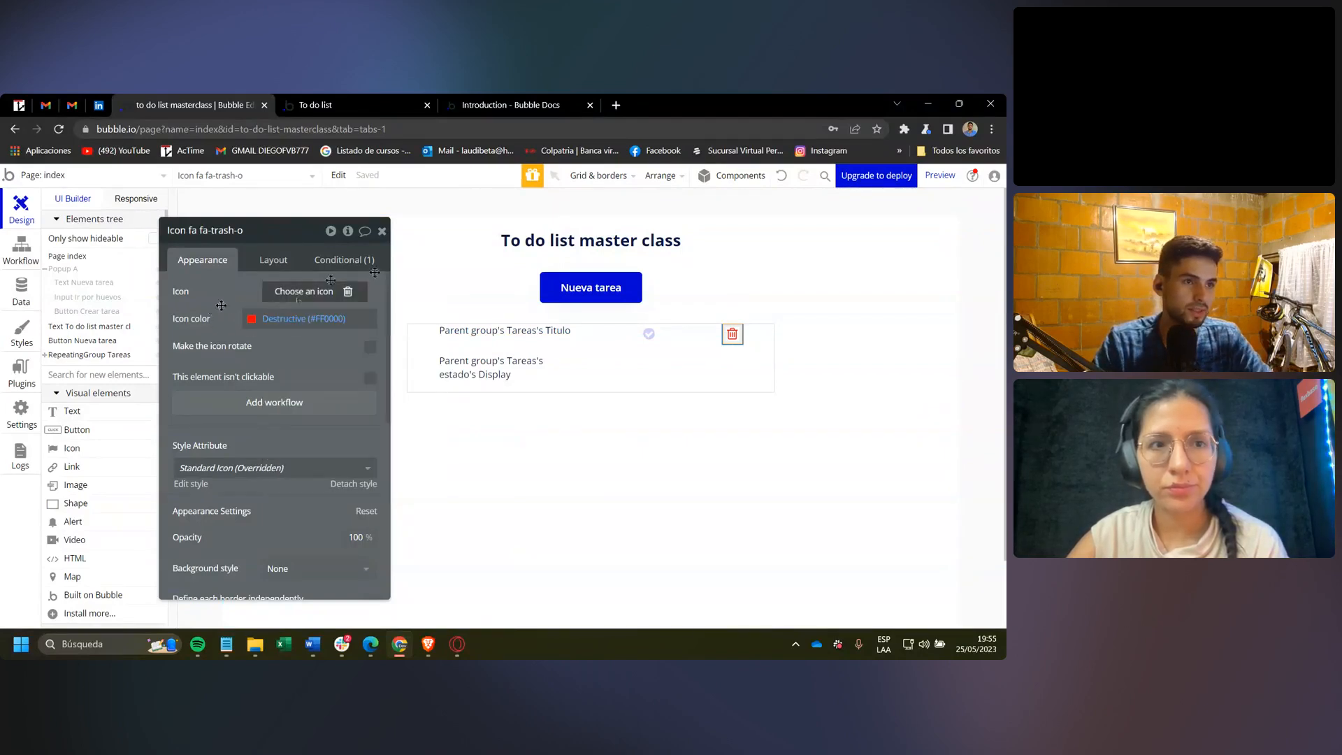
pyautogui.click(344, 259)
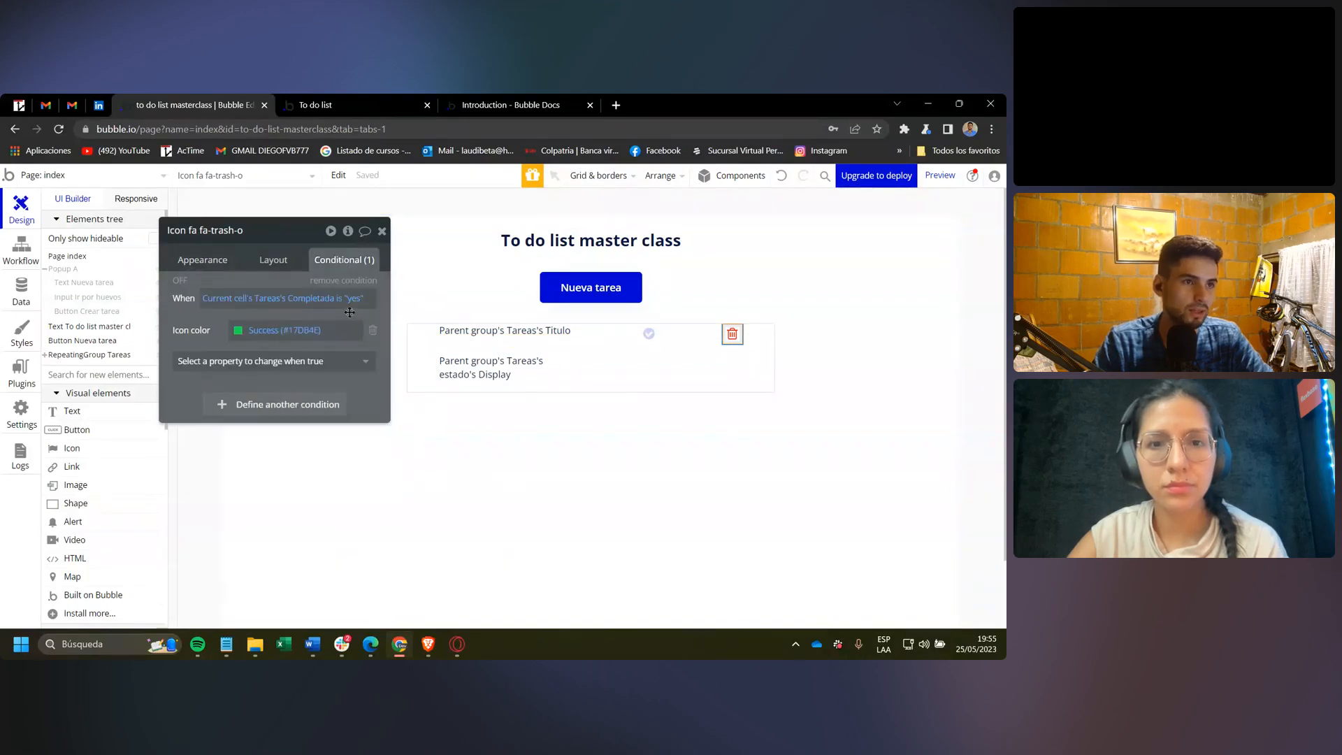
pyautogui.click(327, 281)
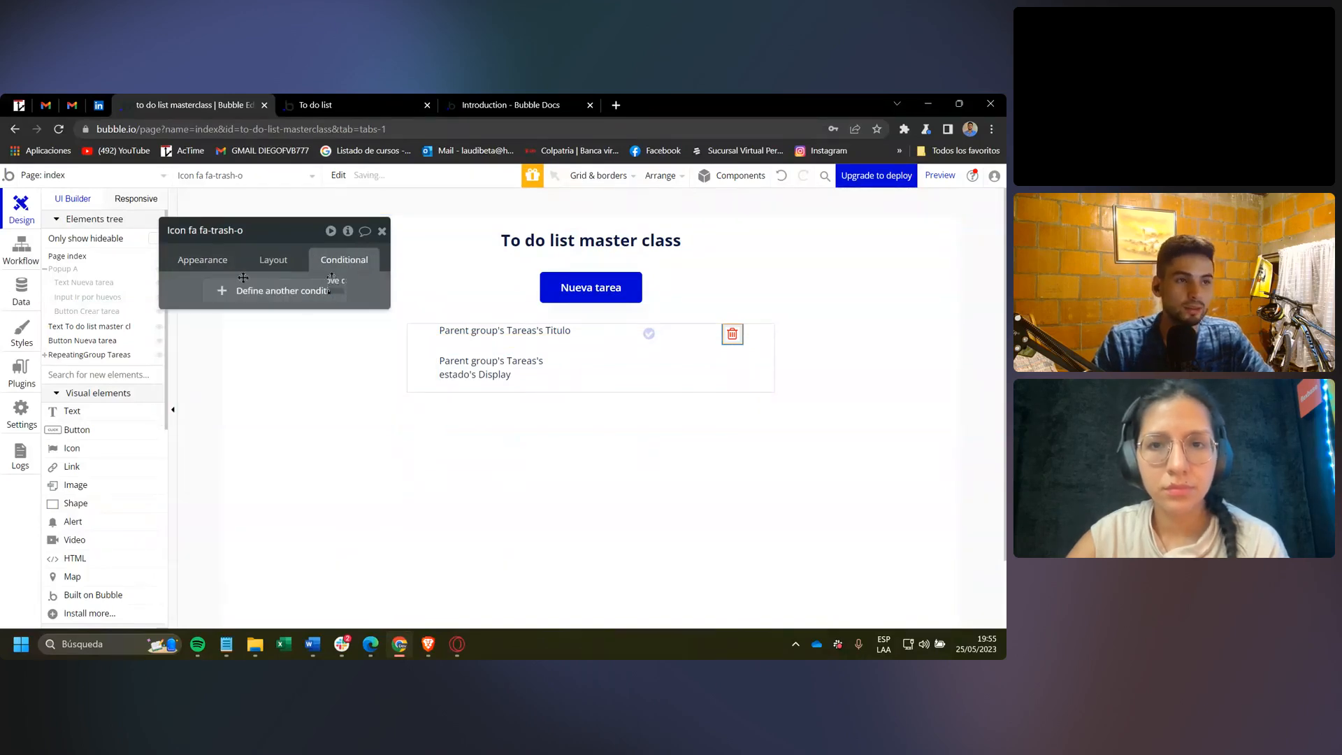
# Create a workflow for clicking the trash icon, with a Delete thing action that deletes Current cell's Tareas.
pyautogui.click(203, 261)
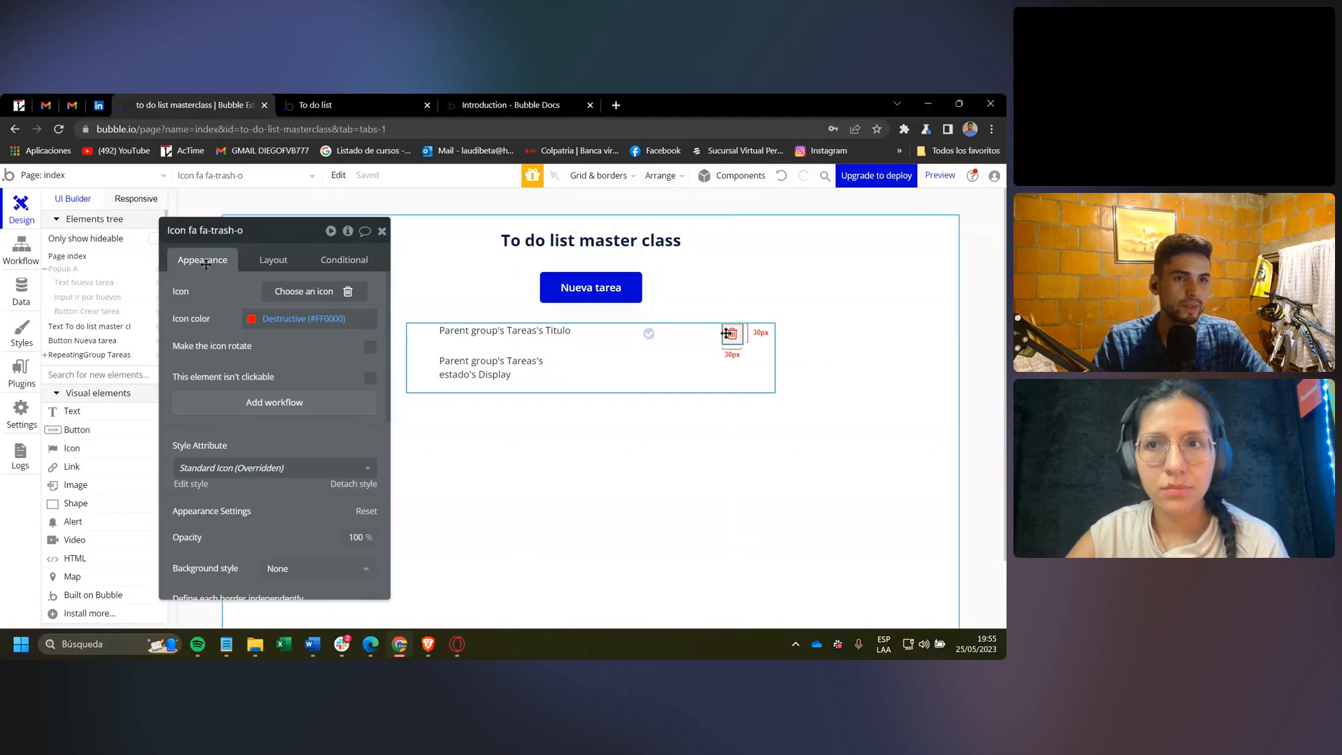
pyautogui.click(270, 403)
pyautogui.moveTo(228, 231); pyautogui.dragTo(618, 342)
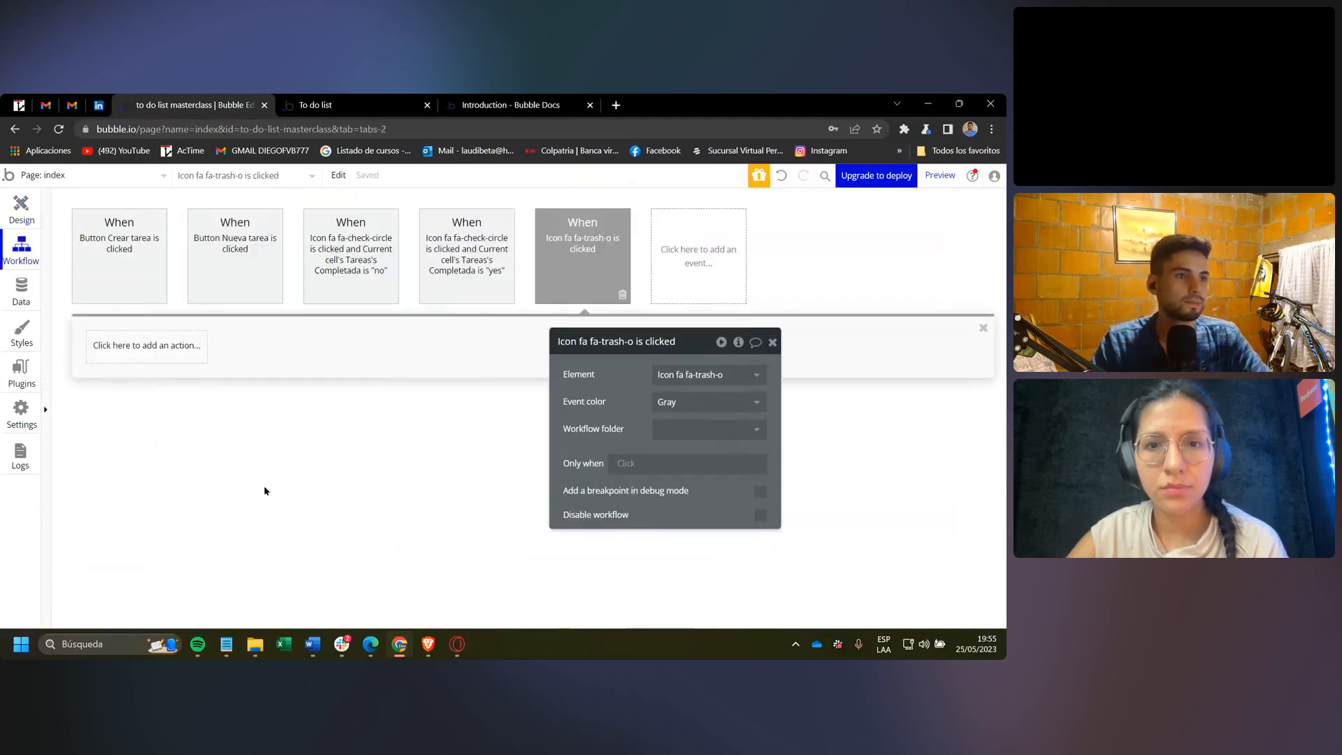
pyautogui.click(136, 345)
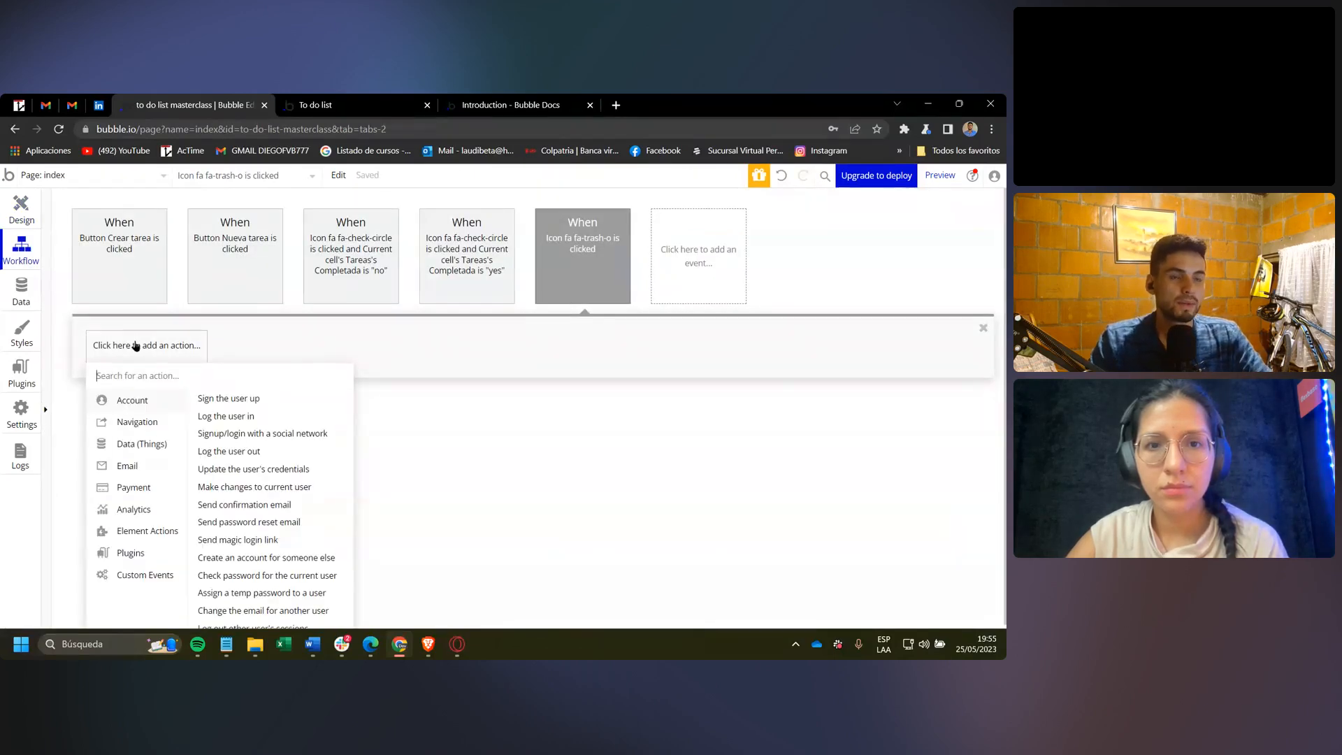
pyautogui.write('dele')
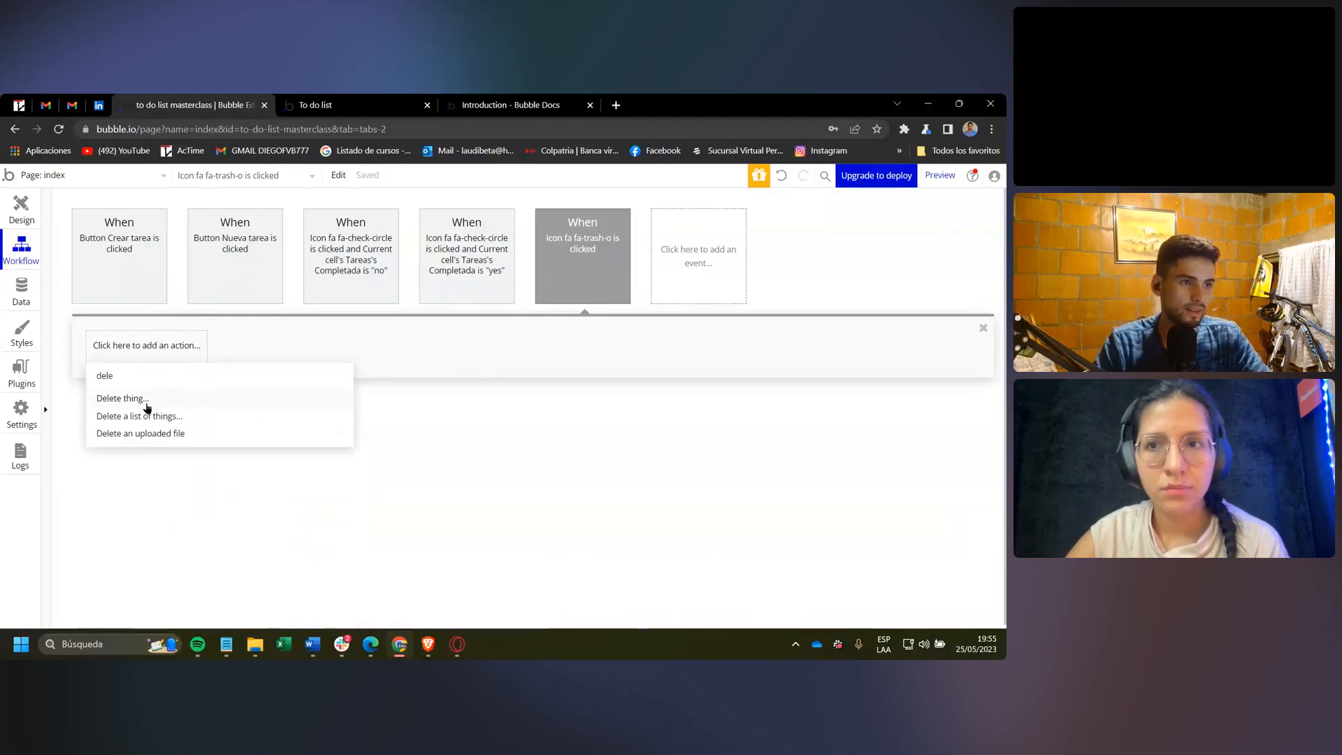
pyautogui.click(148, 402)
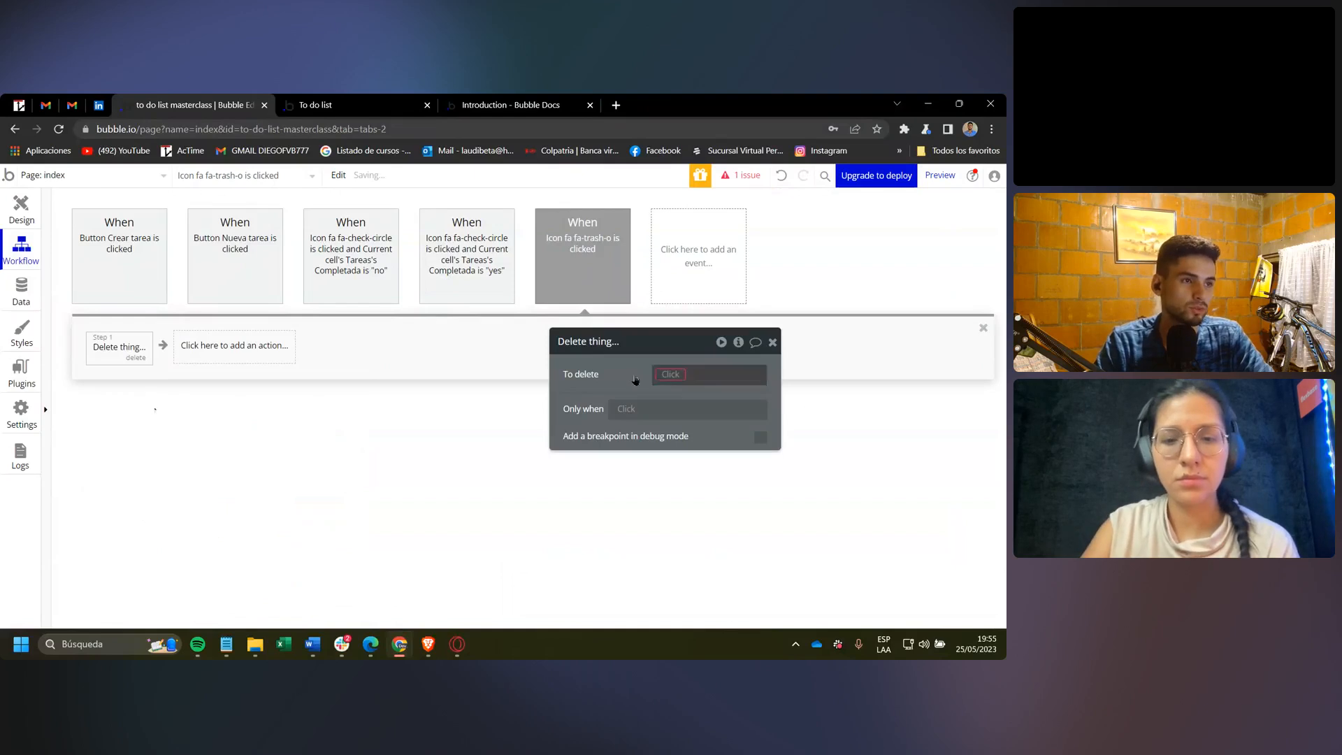
pyautogui.click(707, 375)
pyautogui.click(699, 391)
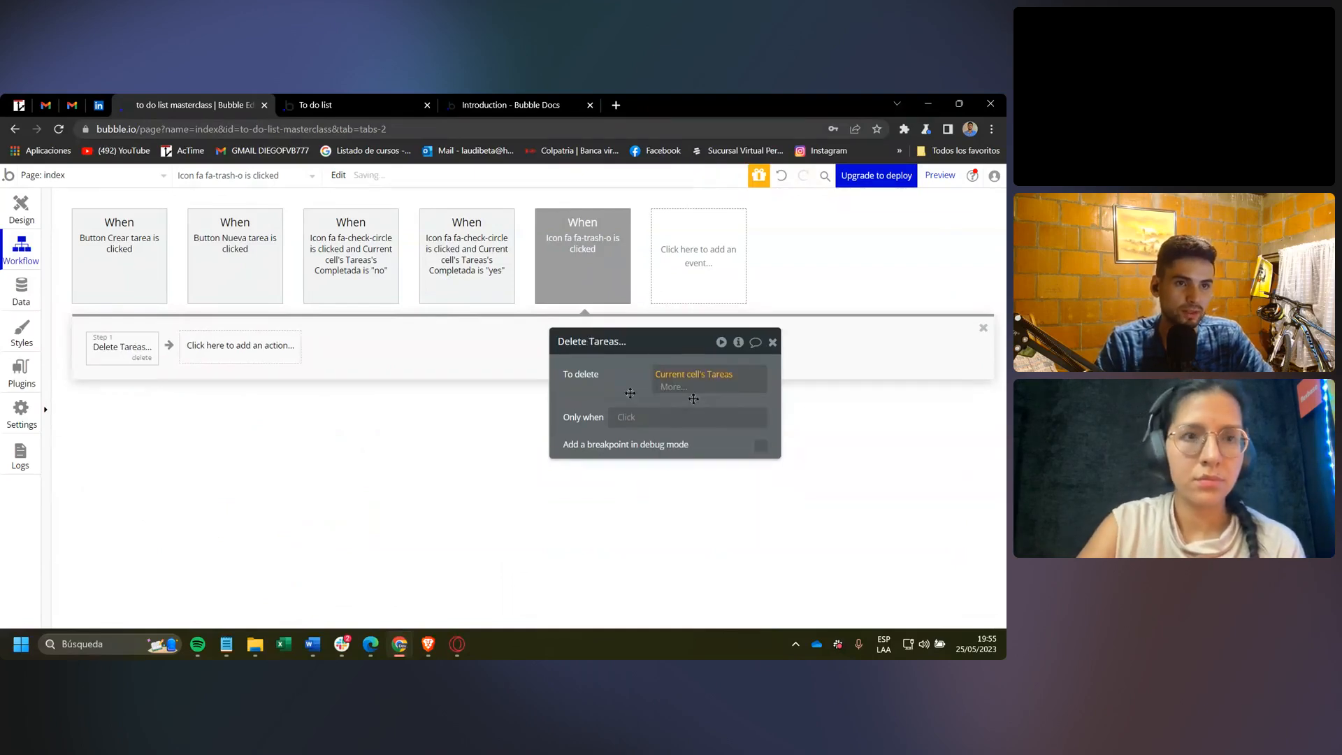
# Switch to the To do list preview, refresh it to the latest version, and test Tarea 1's check icon, leaving the task completed.
pyautogui.click(373, 105)
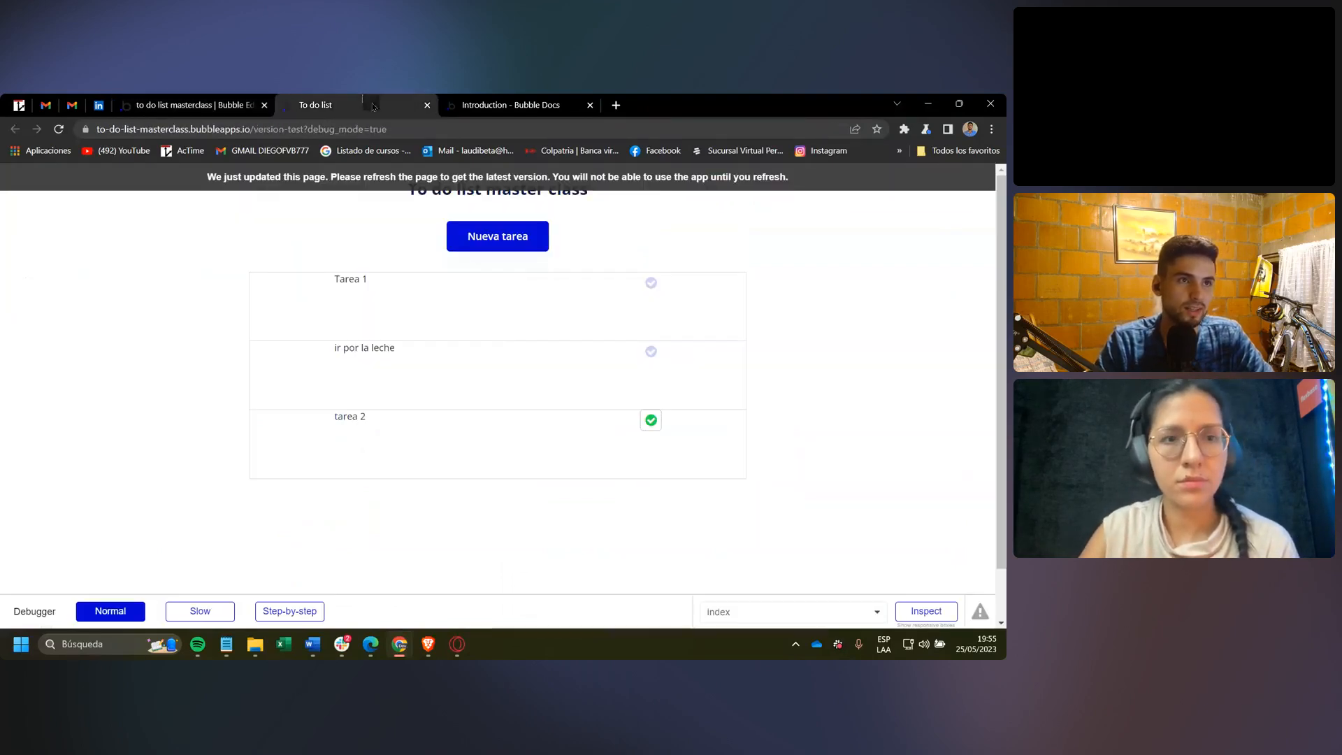
pyautogui.click(468, 176)
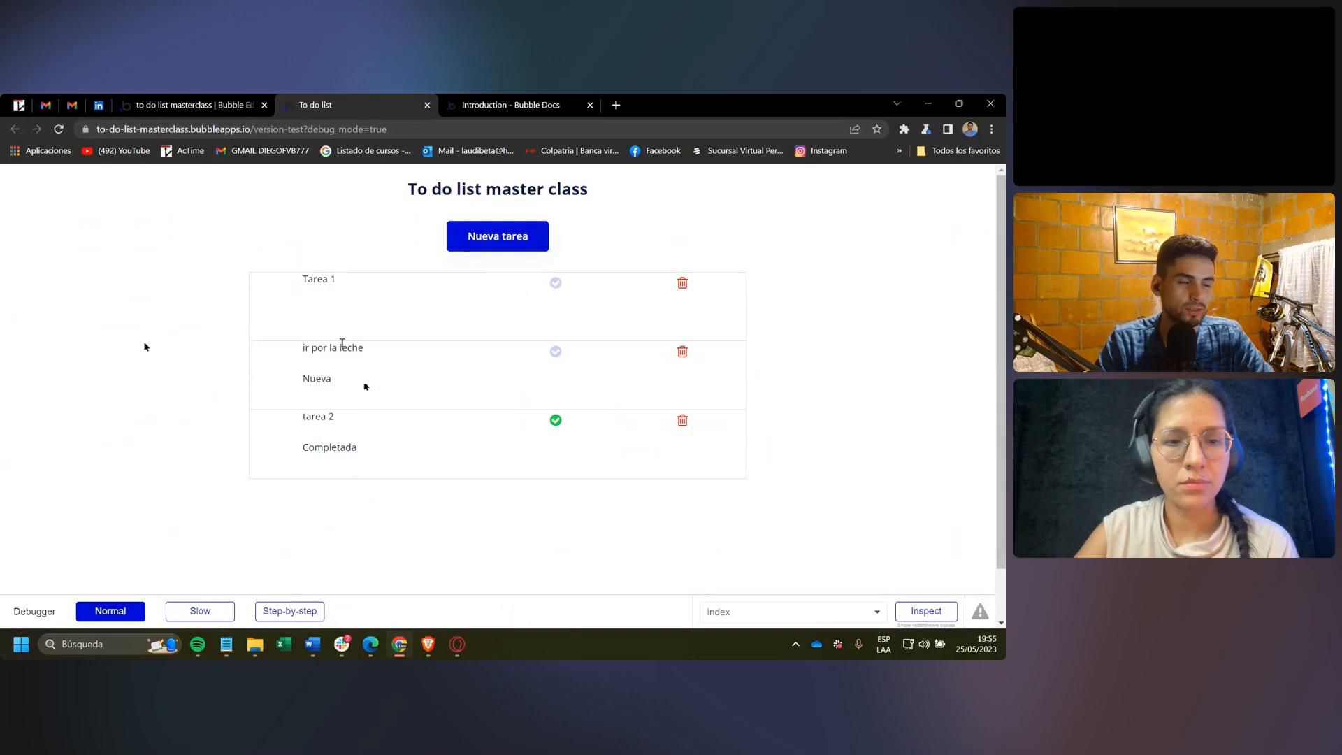
pyautogui.click(556, 287)
pyautogui.click(557, 285)
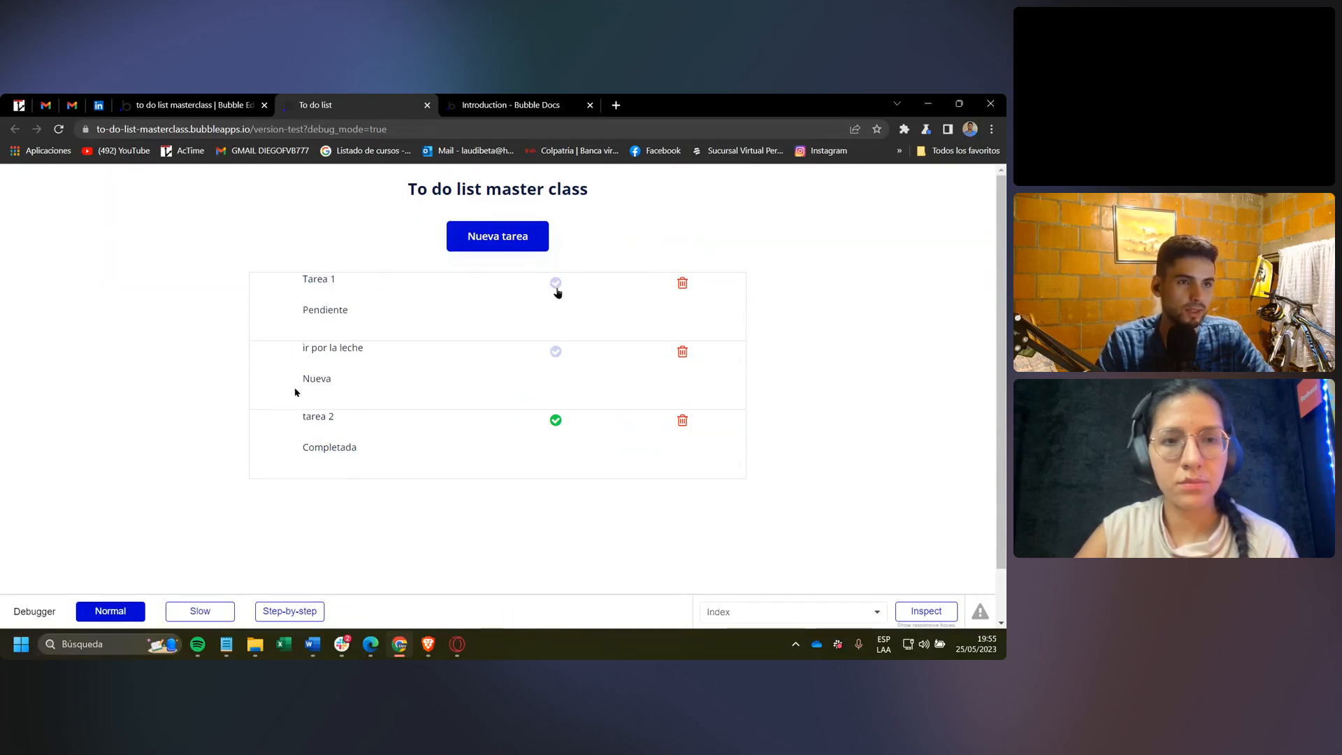
pyautogui.click(557, 287)
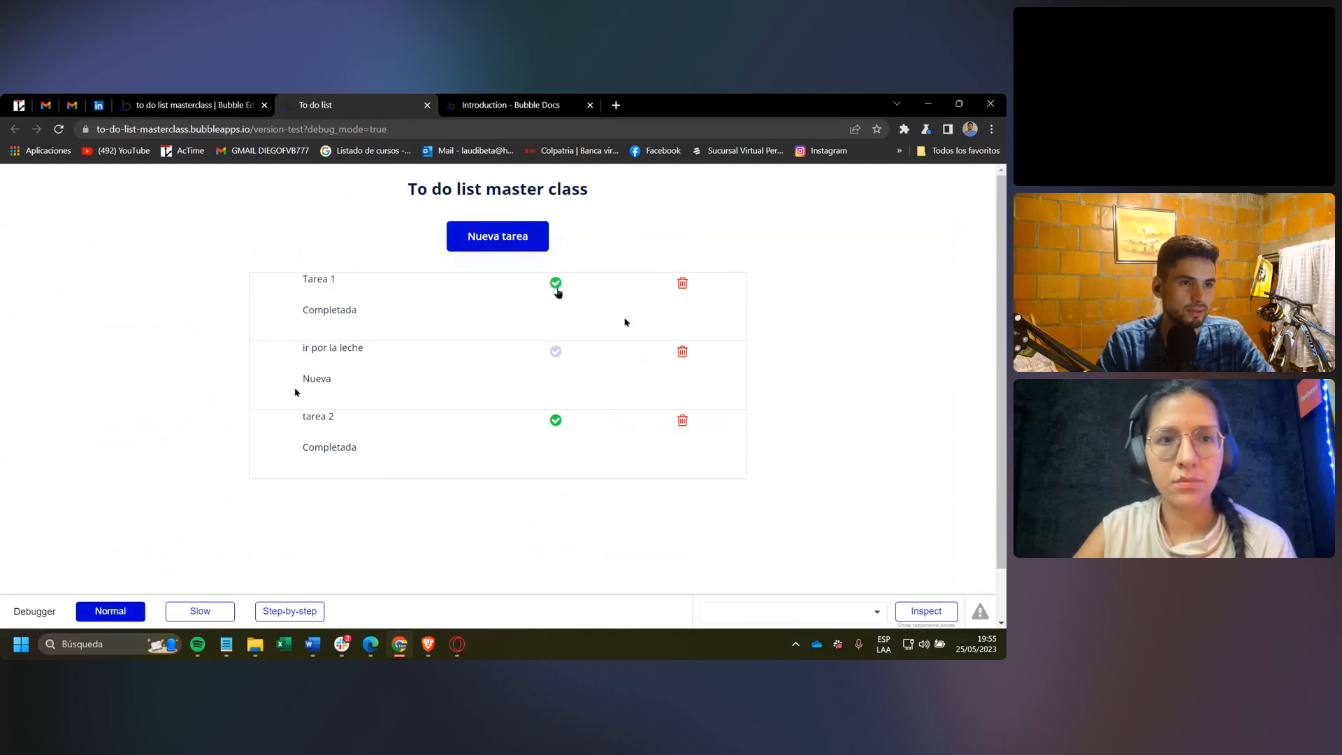
# Delete Tarea 1 from the previewed list using its trash icon.
pyautogui.click(683, 283)
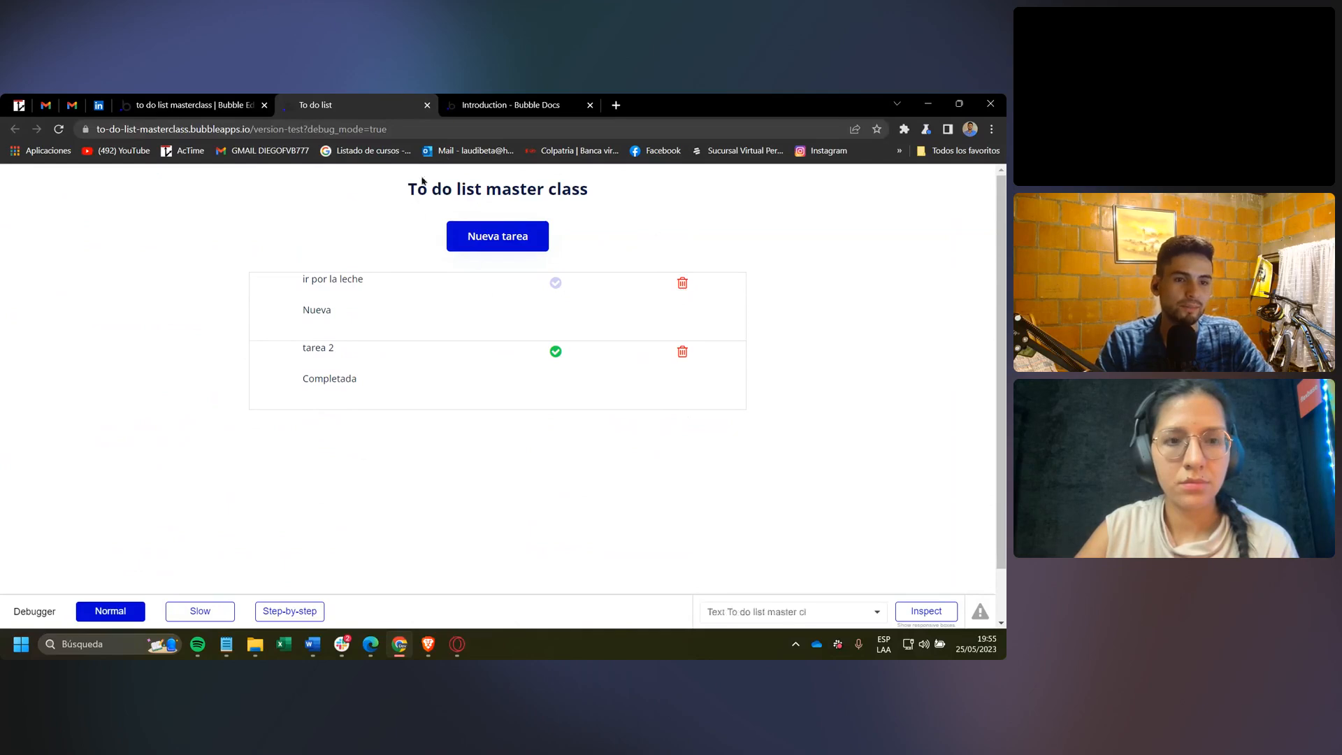
pyautogui.scroll(-1, 575, 515)
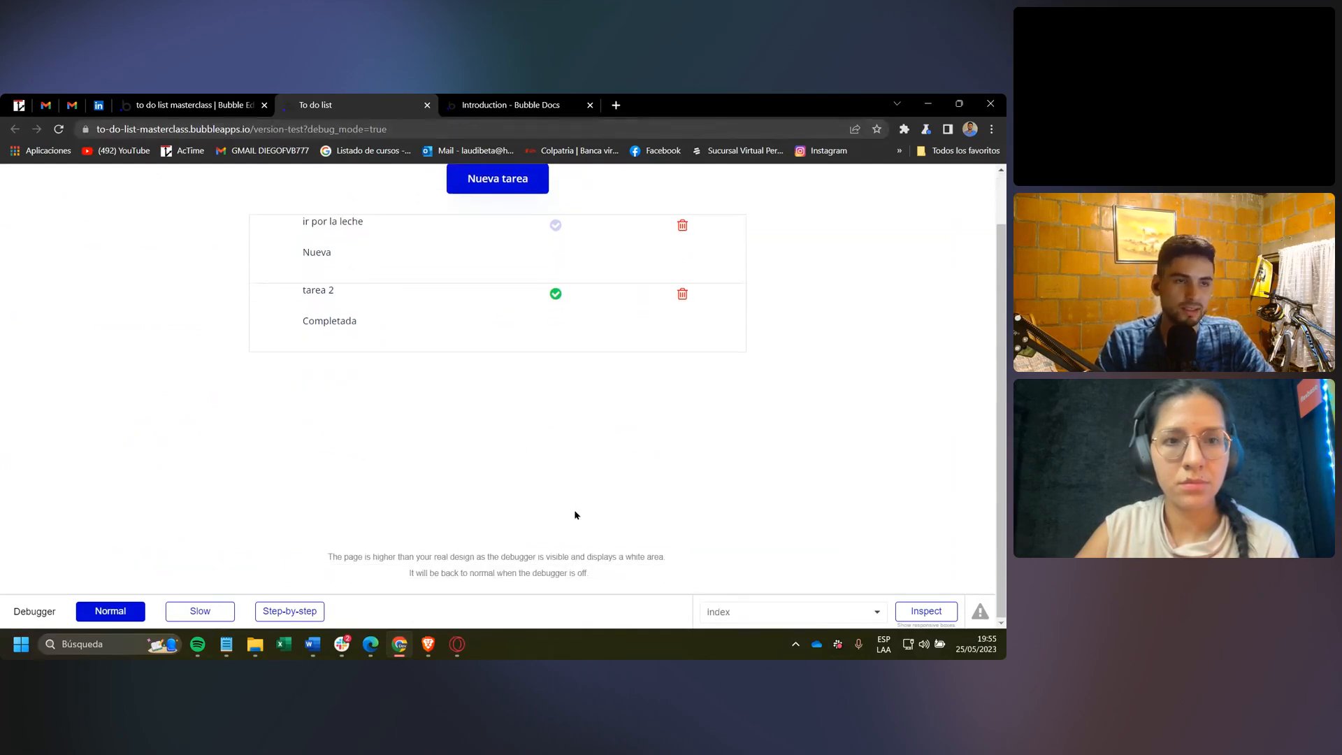
pyautogui.scroll(1, 576, 515)
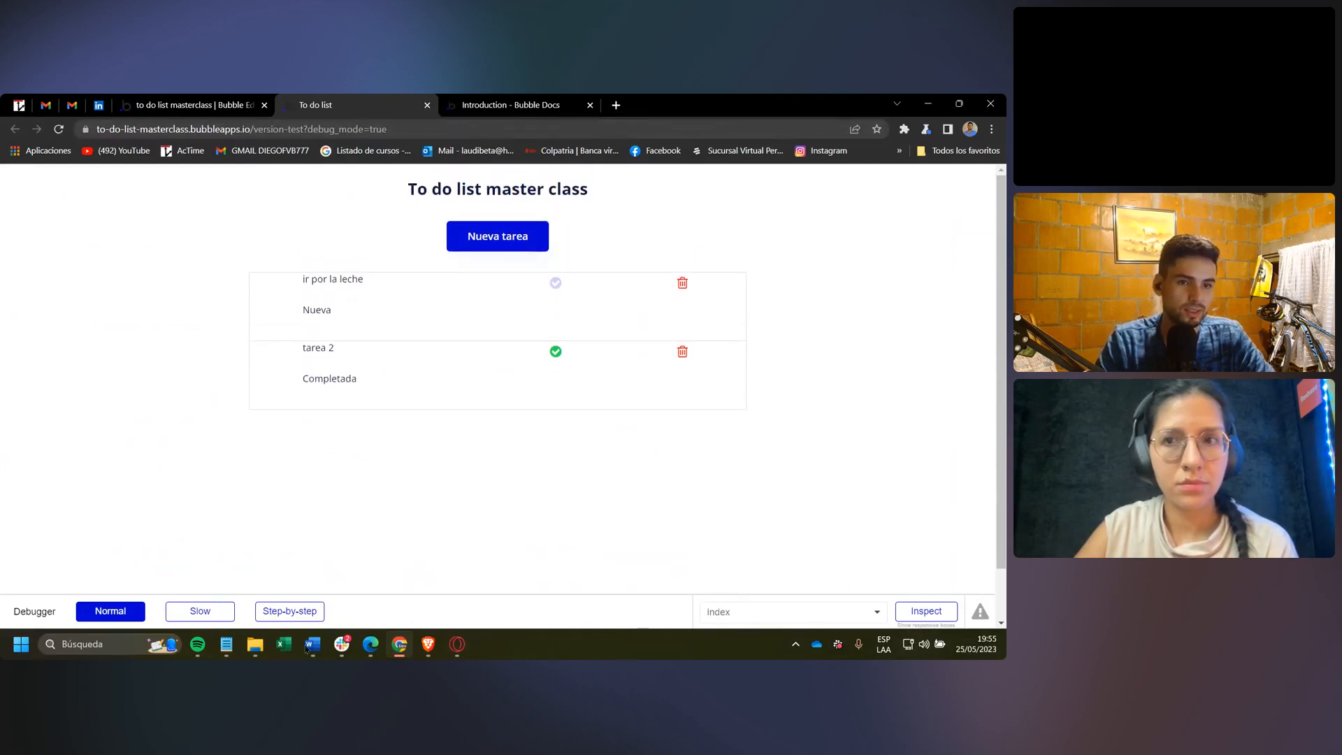
# Set the debugger to step-by-step and trigger a task deletion, advancing it to the Delete Tareas action.
pyautogui.click(290, 611)
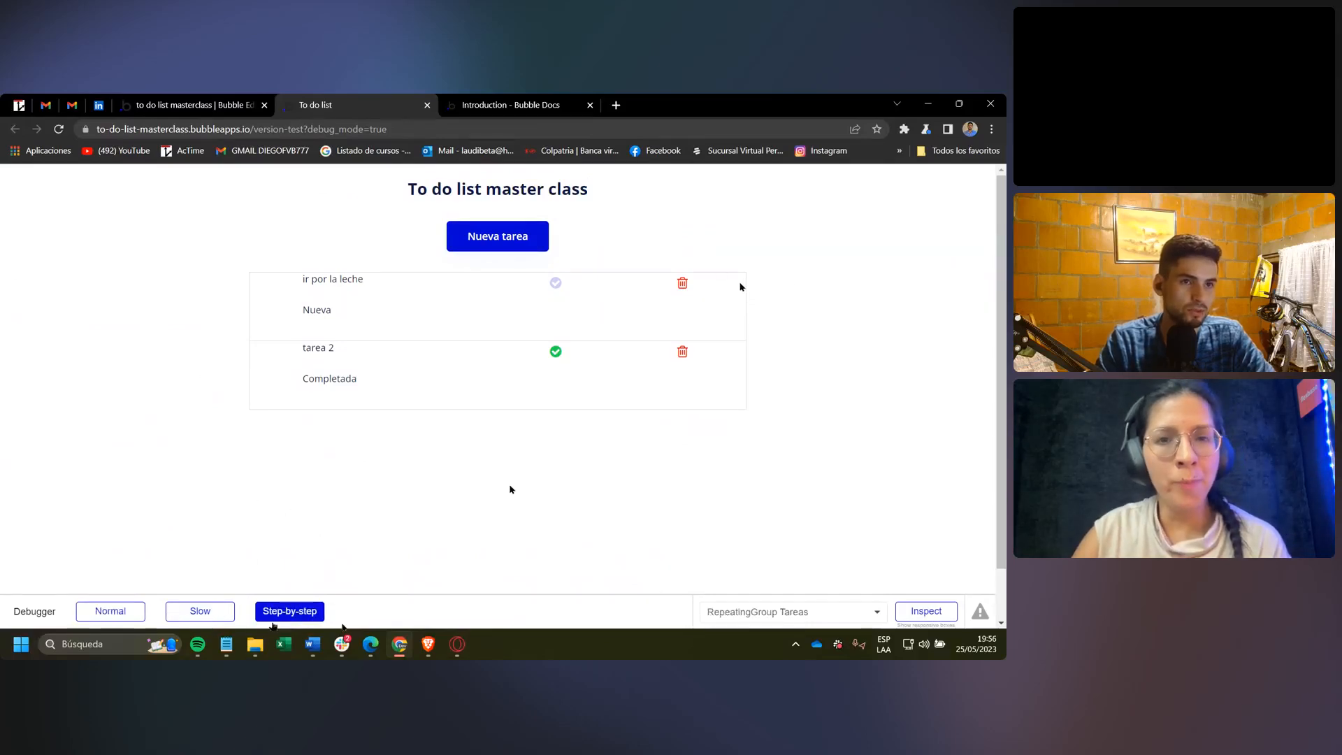
pyautogui.click(683, 284)
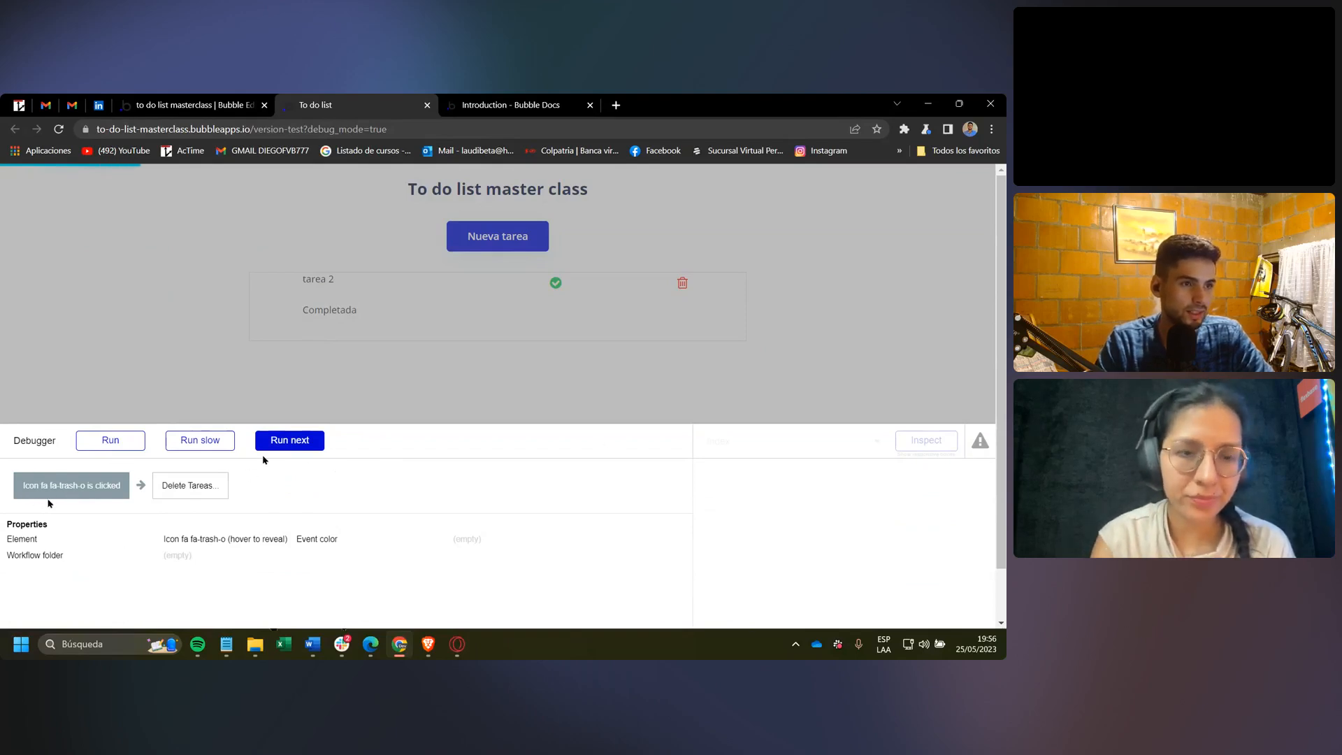
pyautogui.click(281, 439)
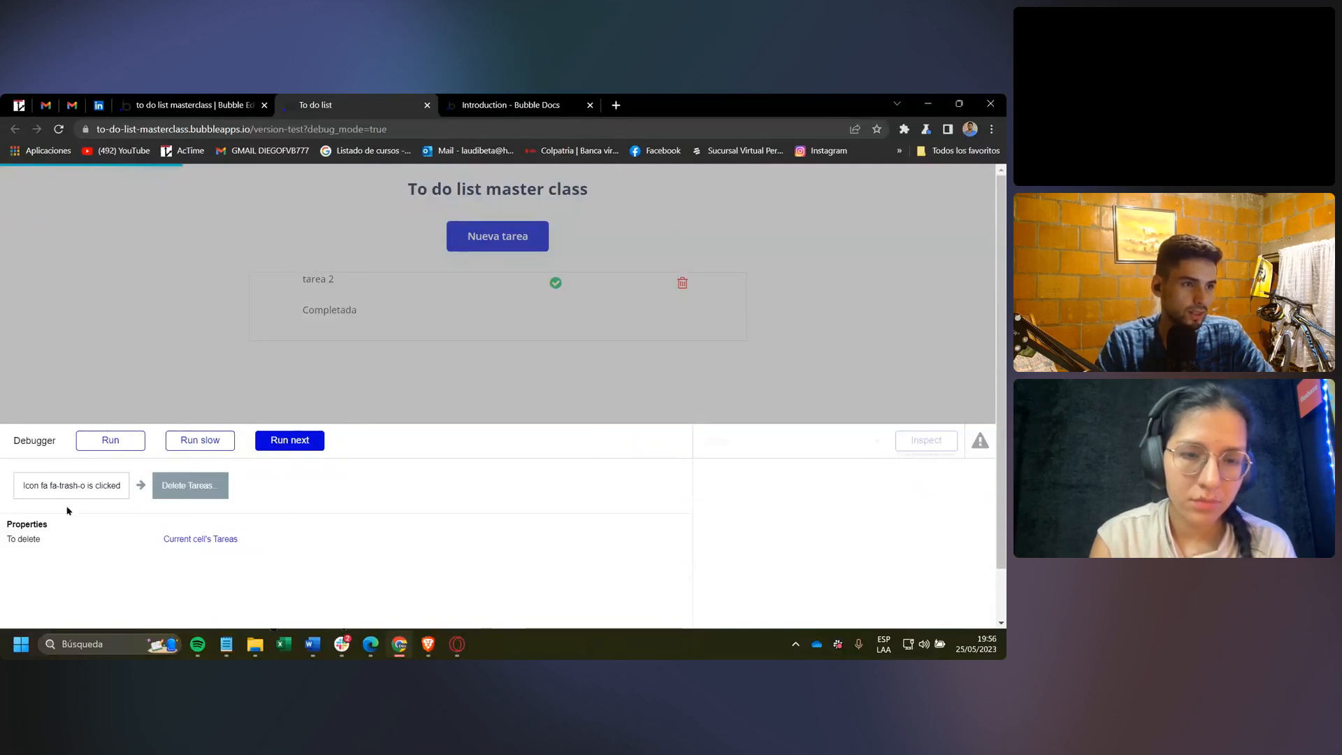
# Evaluate the Current cell's Tareas value in the debugger and run the pending deletion of tarea 2.
pyautogui.click(196, 539)
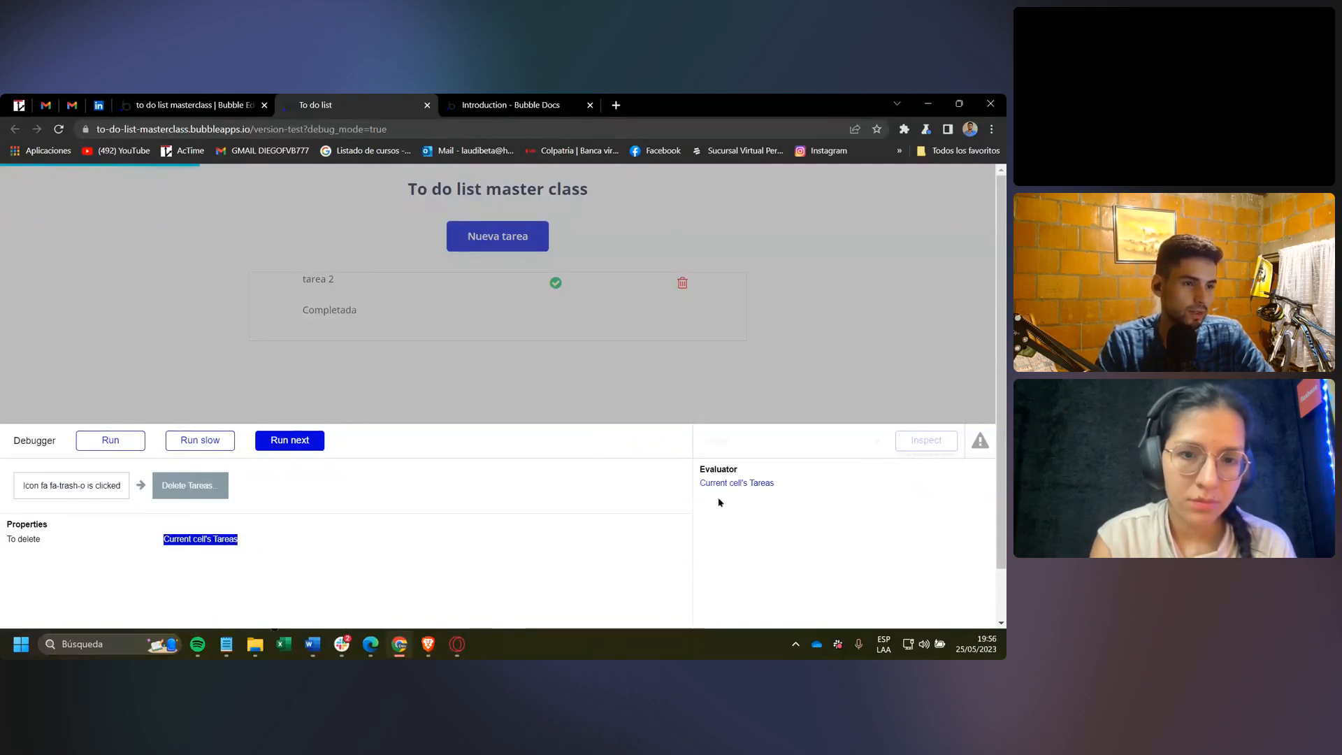
pyautogui.click(727, 484)
pyautogui.scroll(-1, 761, 524)
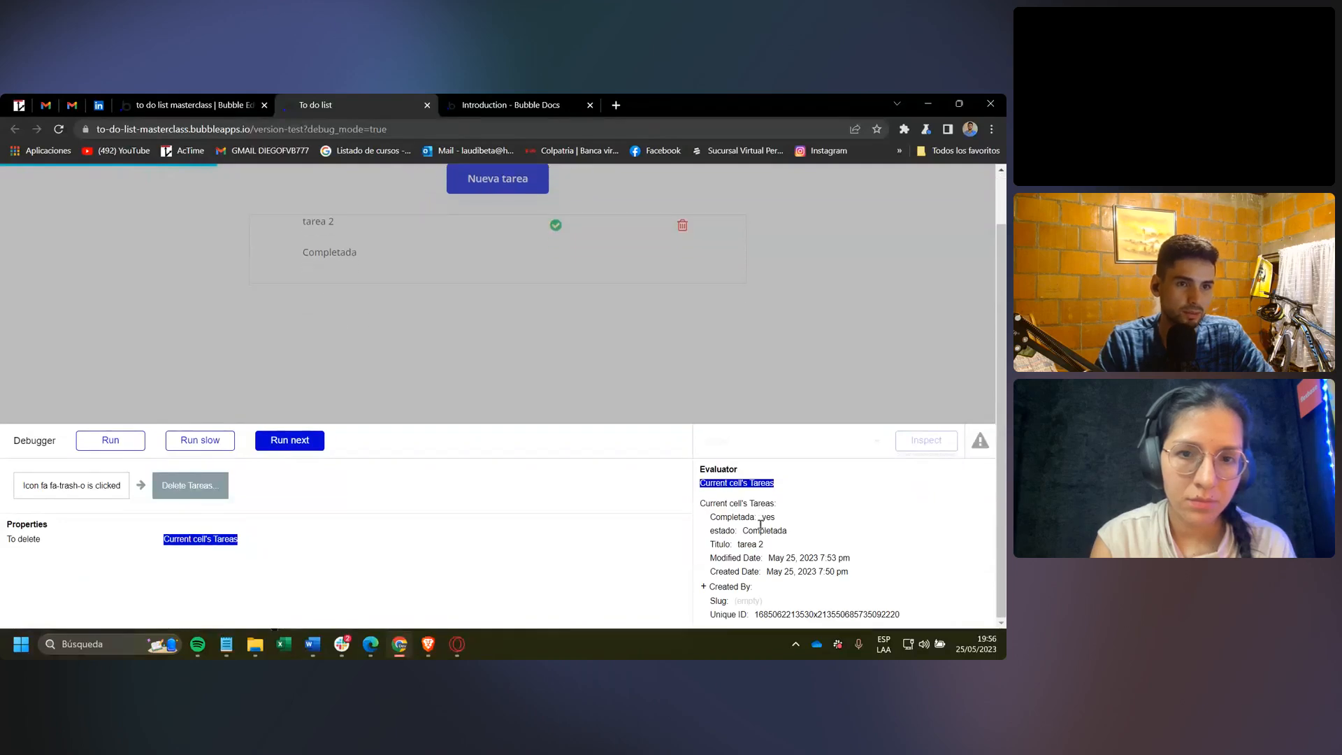
pyautogui.scroll(1, 758, 562)
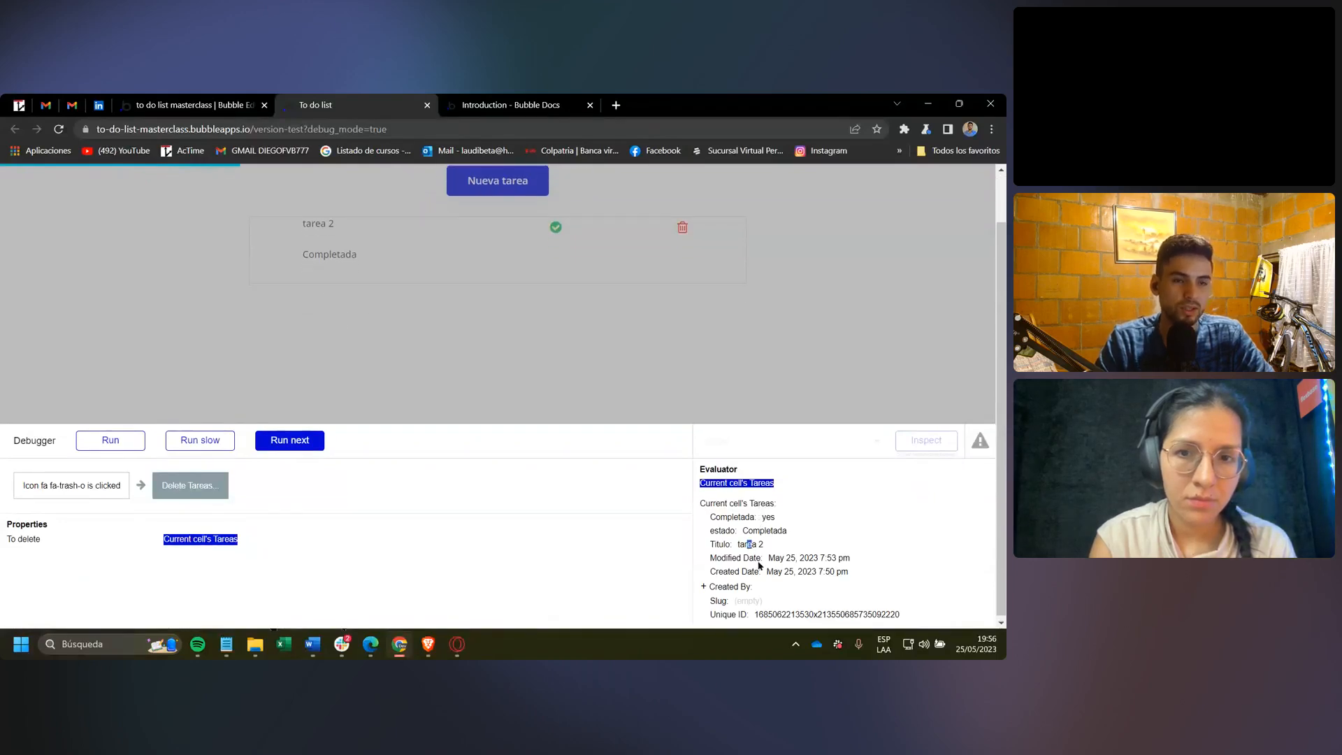
pyautogui.click(302, 448)
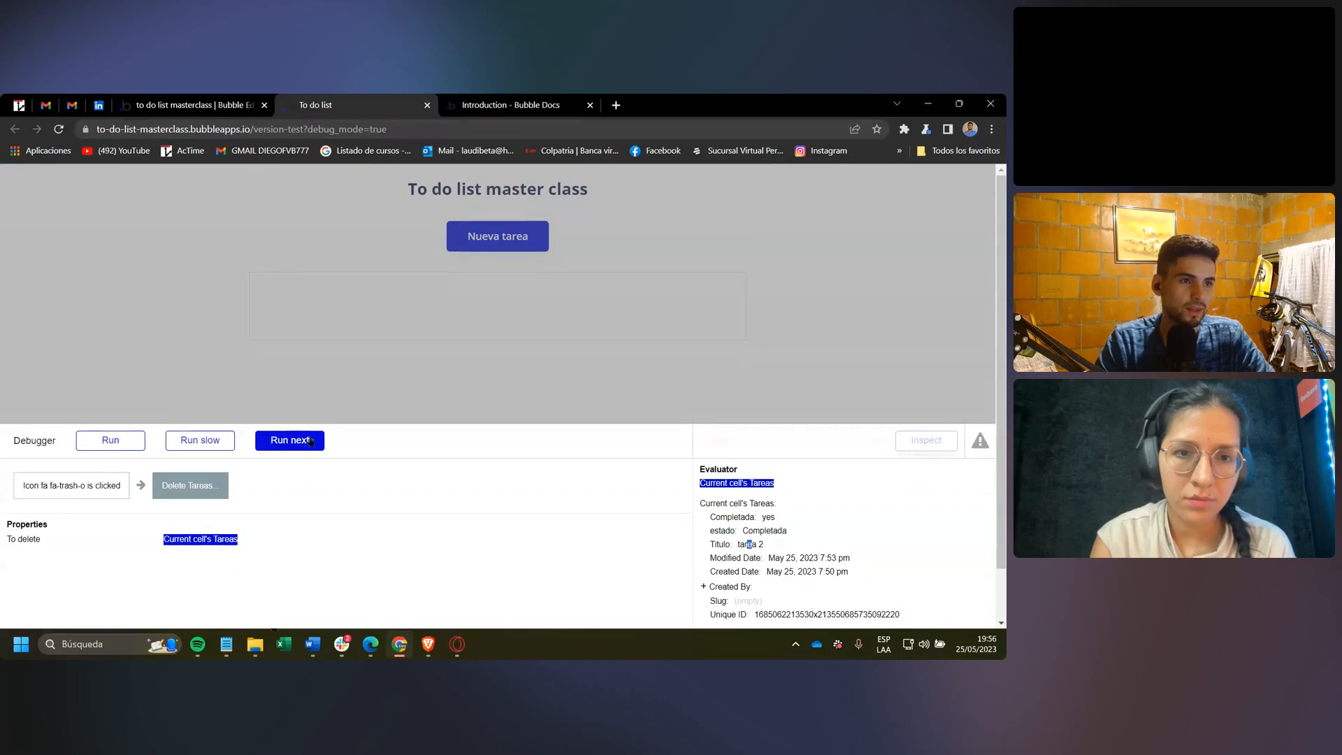
# Return the debugger to Normal mode and create a new task titled "Tareas".
pyautogui.click(112, 613)
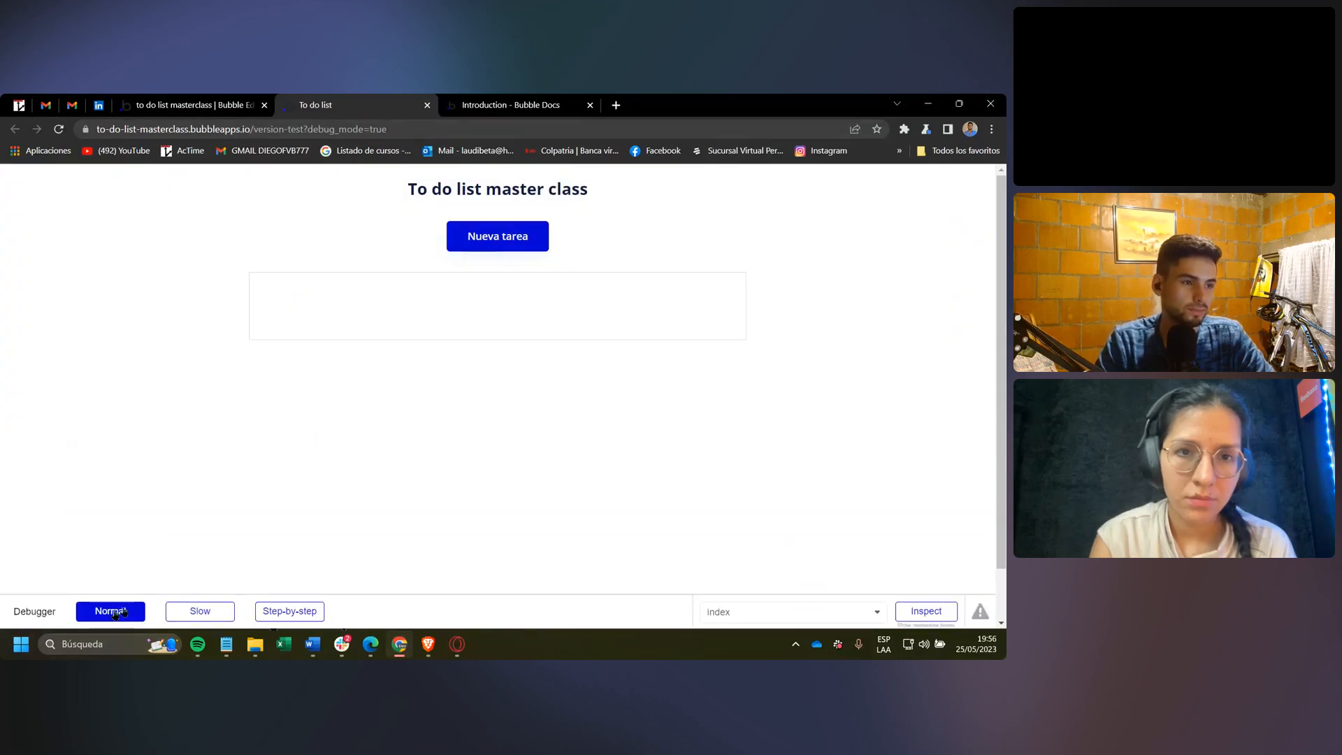
pyautogui.click(470, 247)
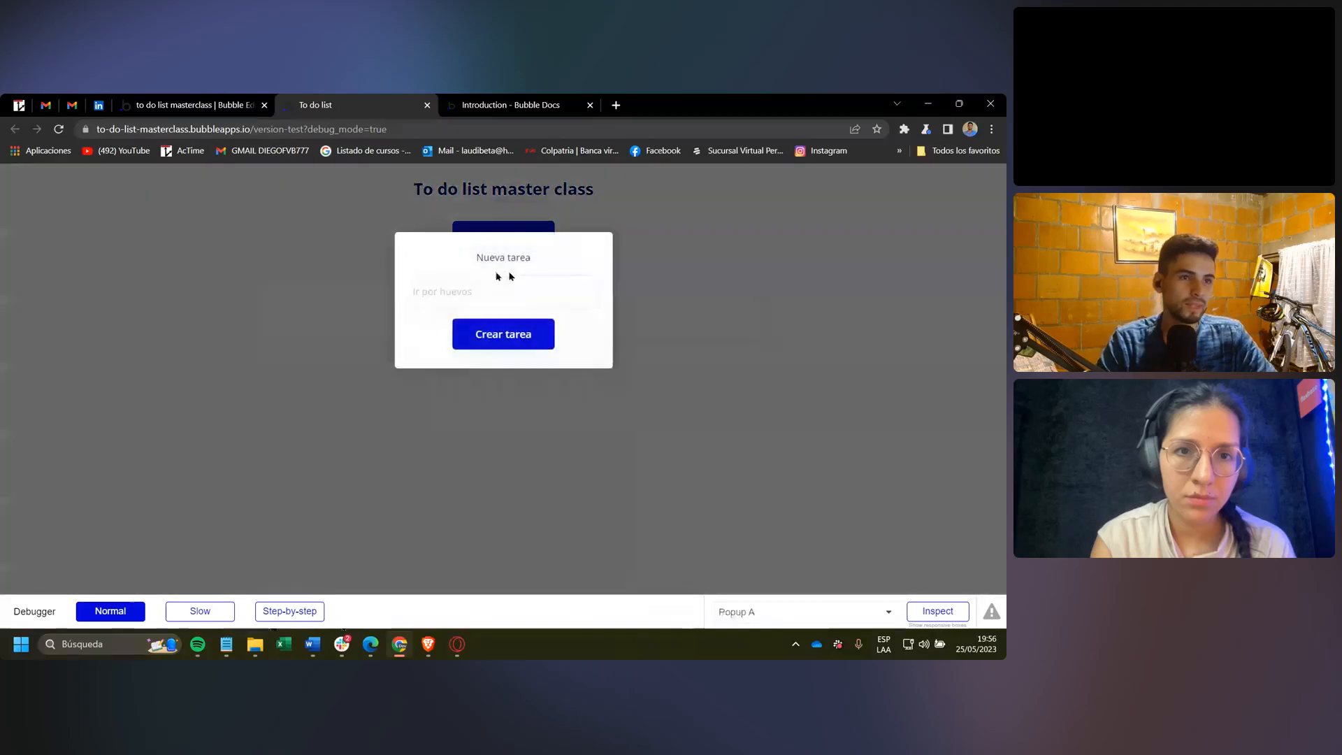
pyautogui.click(488, 282)
pyautogui.write('T')
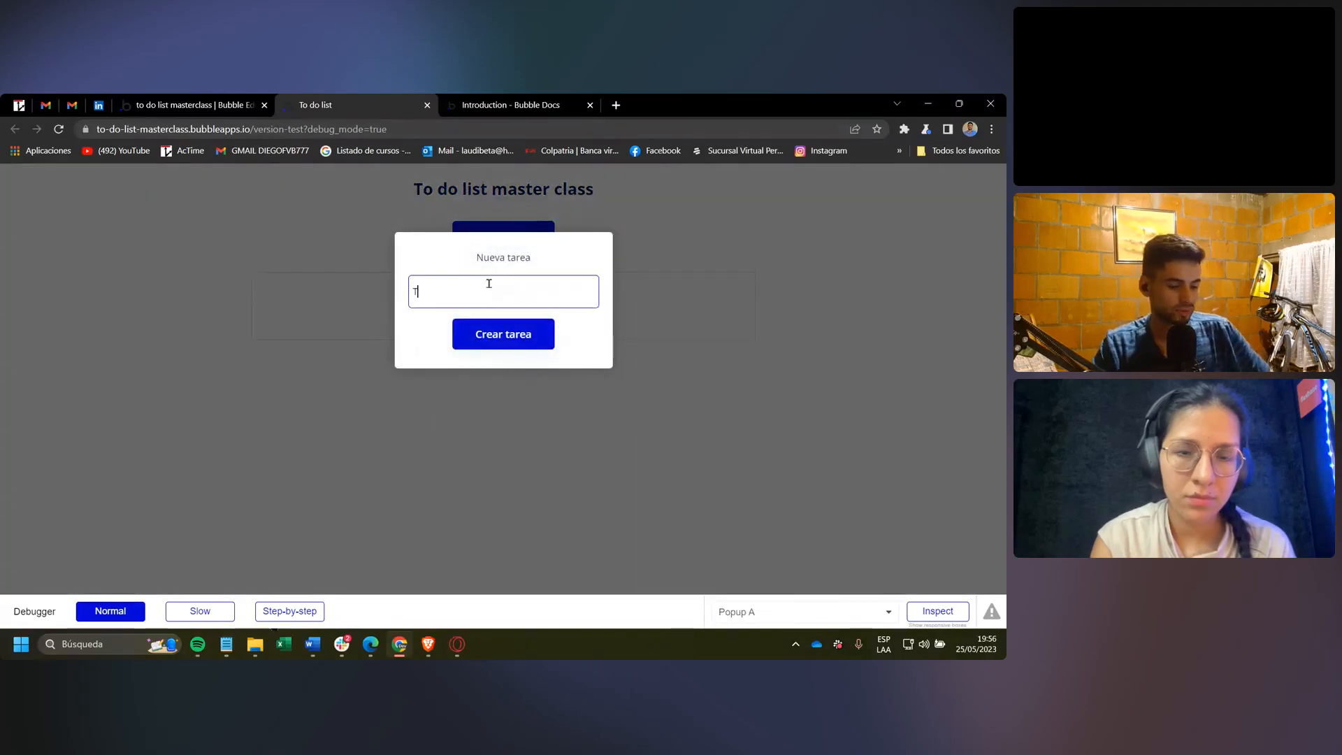
pyautogui.write('areas')
pyautogui.press('Return')
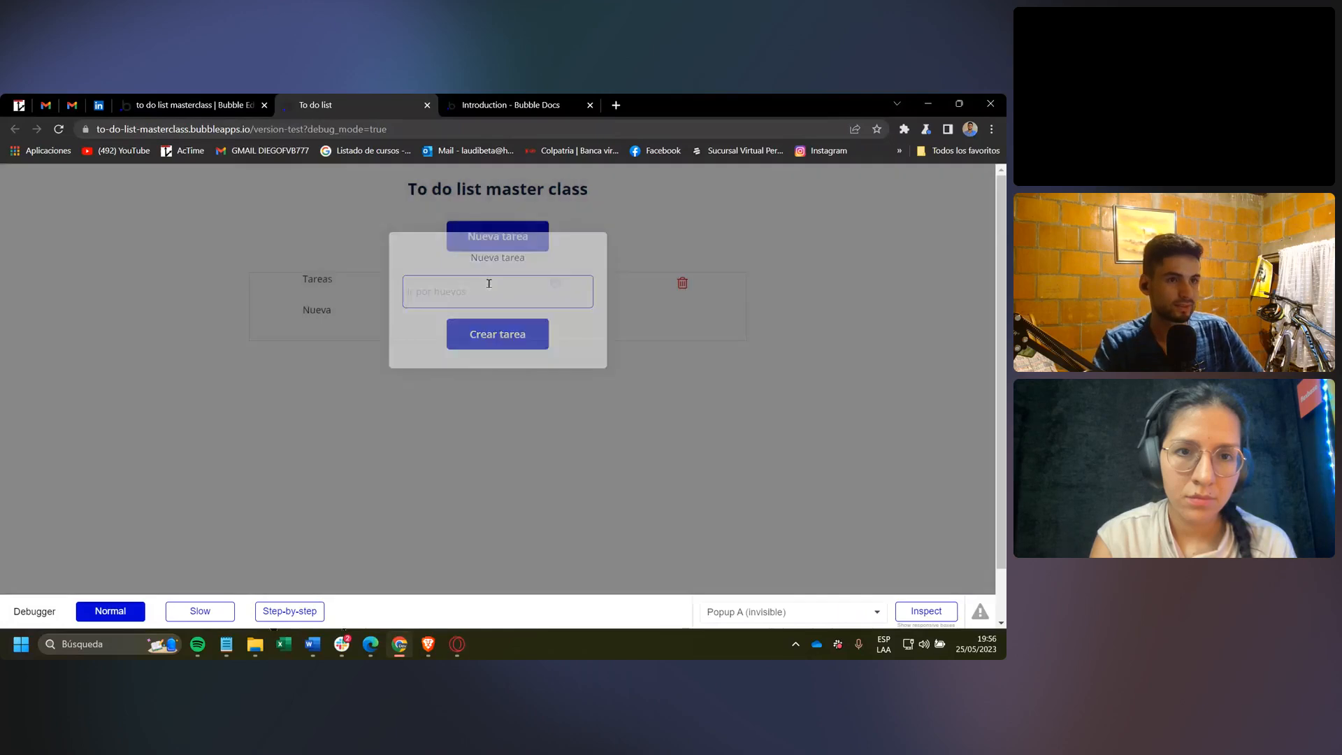
# Create a new task titled "Tarea 2" in the previewed to-do list.
pyautogui.click(511, 249)
pyautogui.click(485, 291)
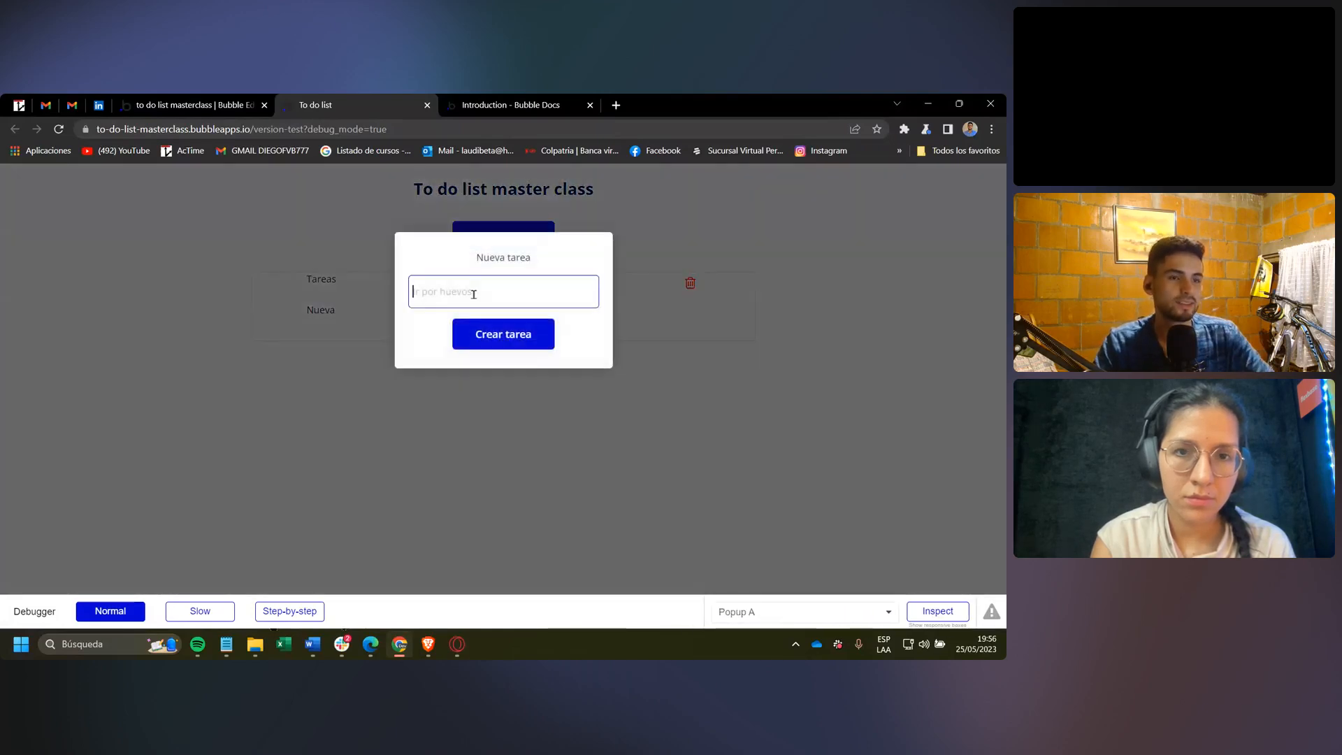
pyautogui.write('Te')
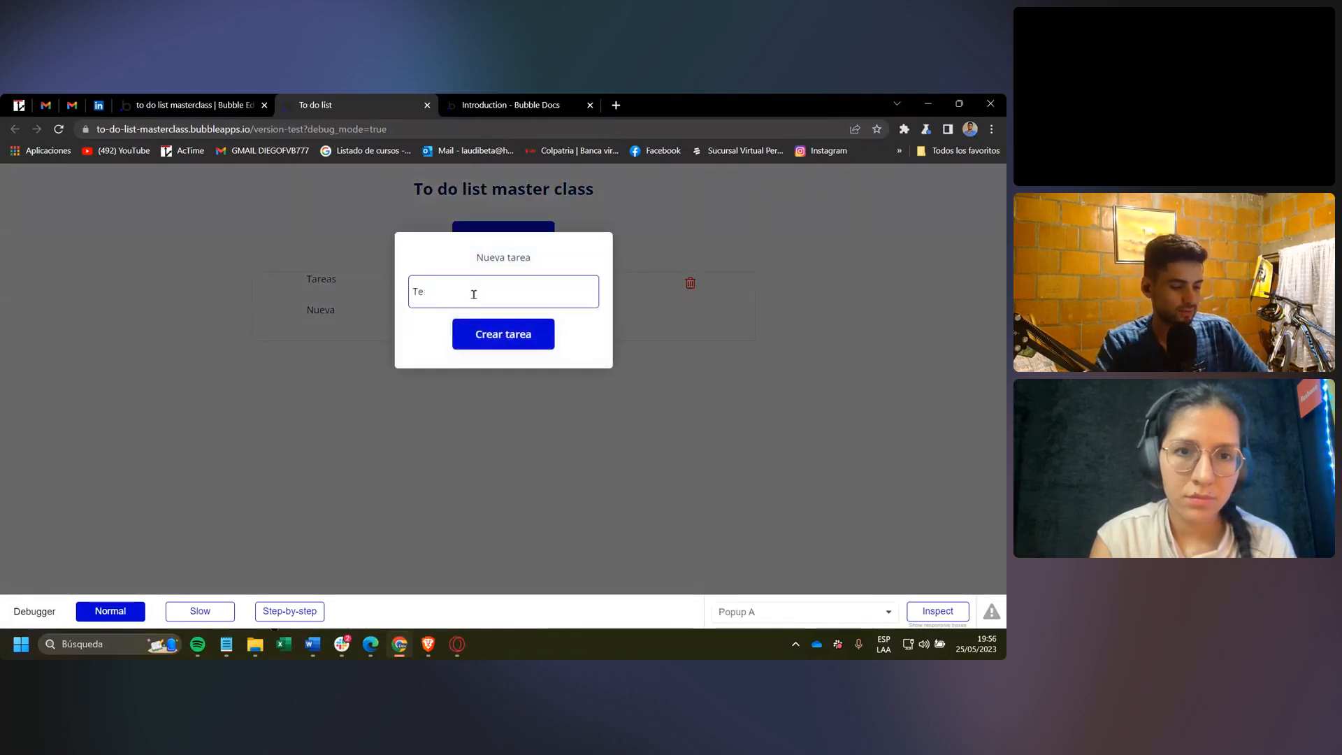
pyautogui.press('BackSpace')
pyautogui.write('area 2')
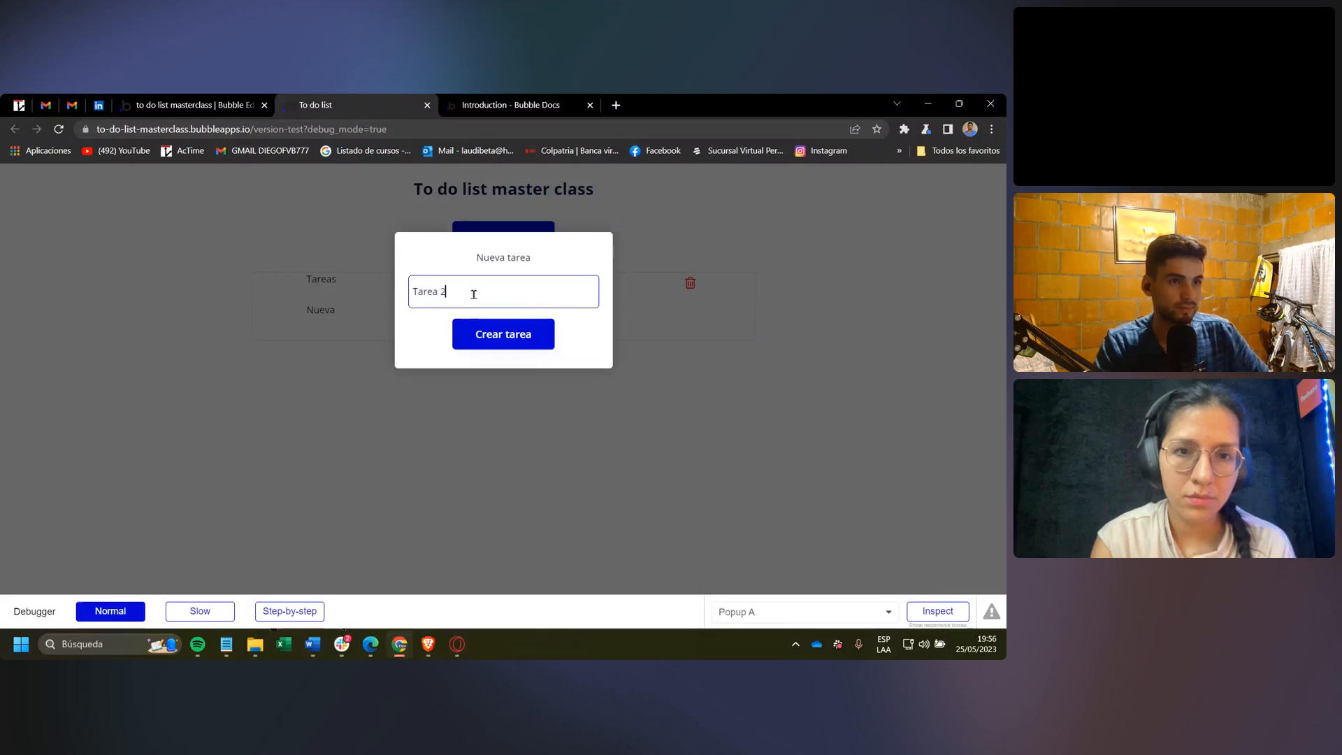
pyautogui.press('Return')
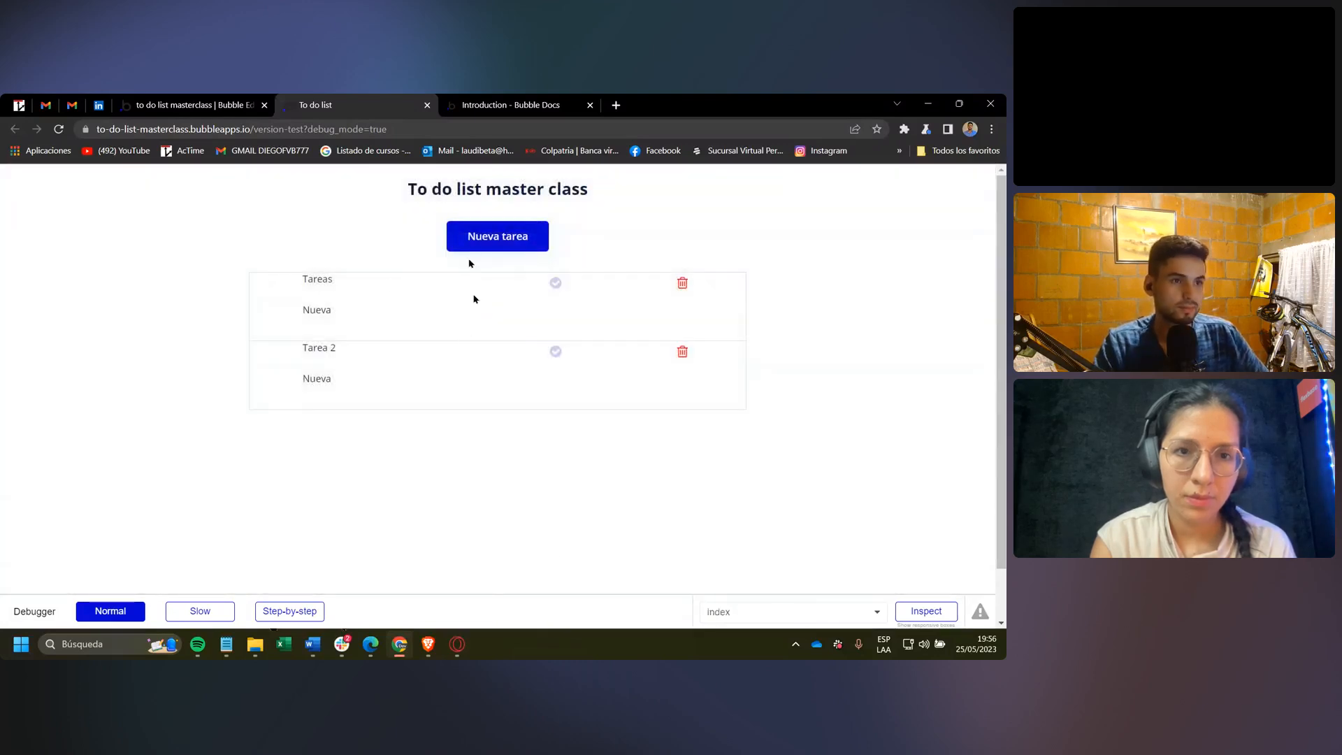
# Mark the tasks Tareas and Tarea 2 as completed and delete both from the list.
pyautogui.click(556, 283)
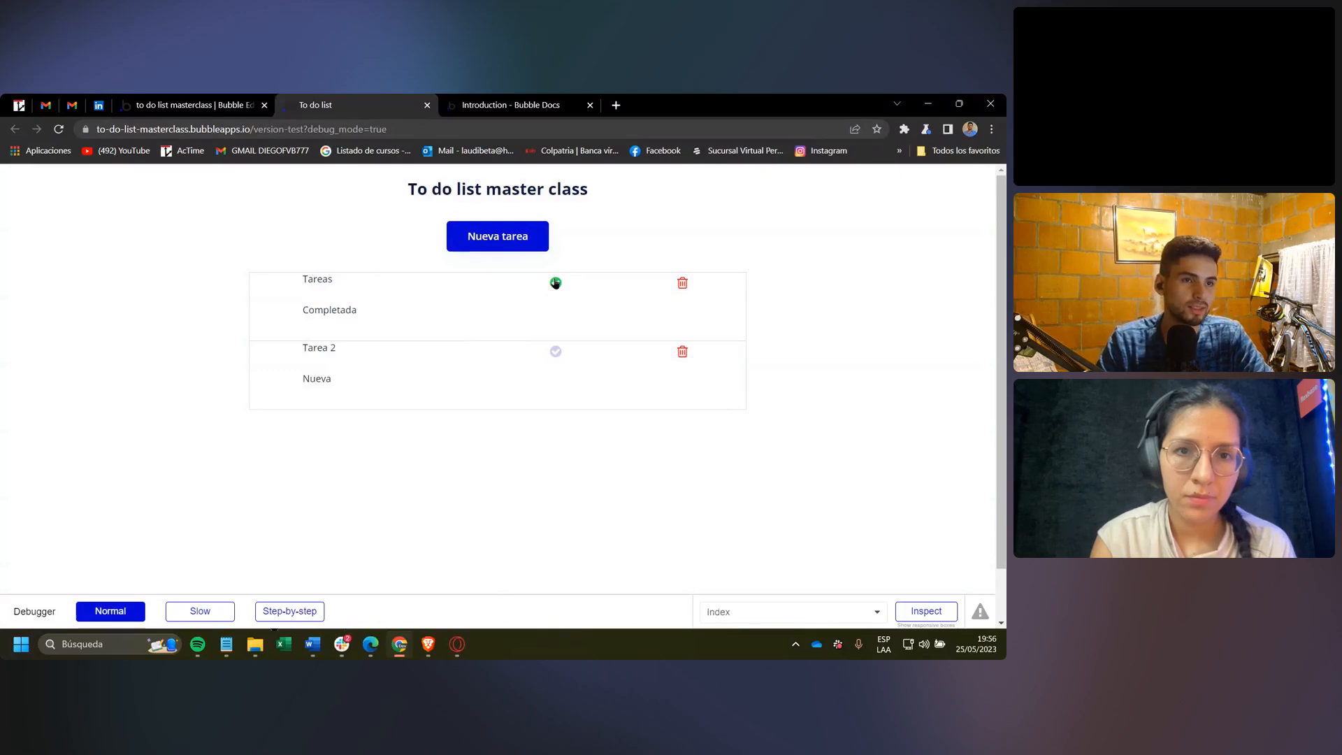
pyautogui.click(556, 352)
pyautogui.click(683, 281)
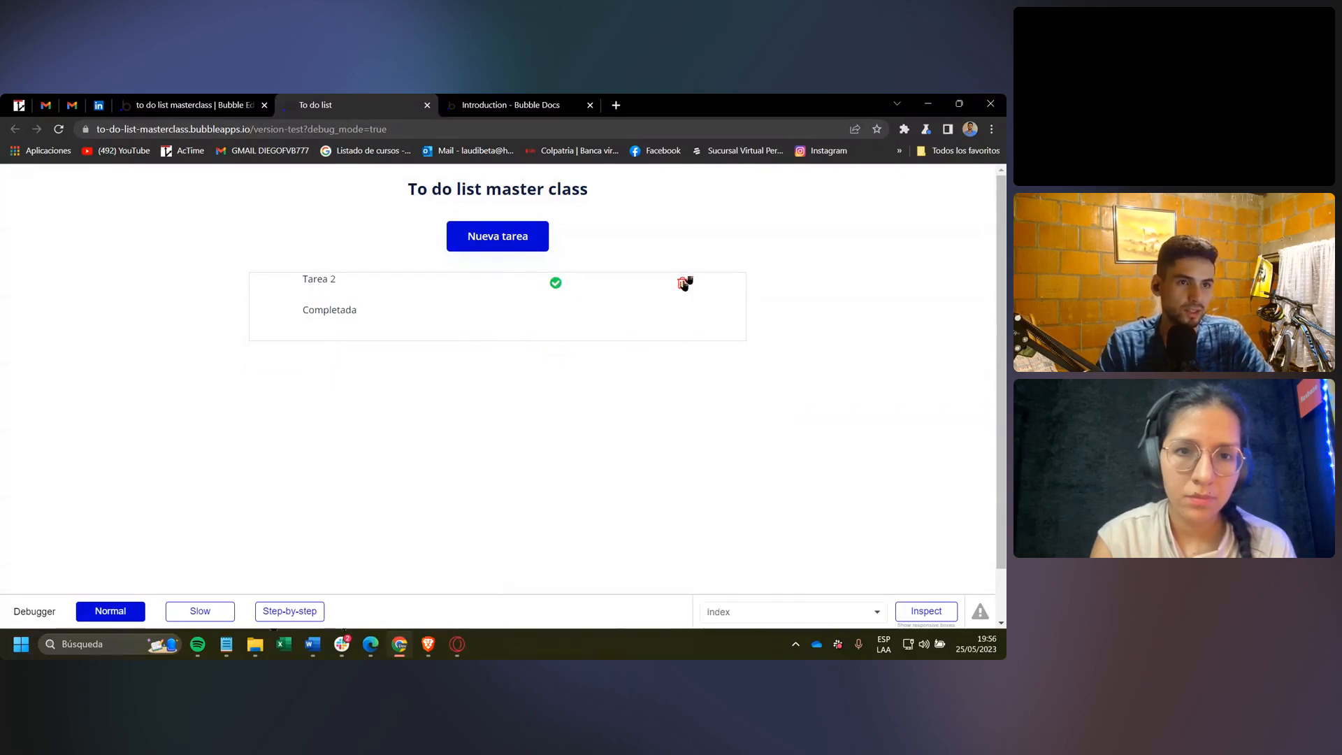
pyautogui.click(683, 282)
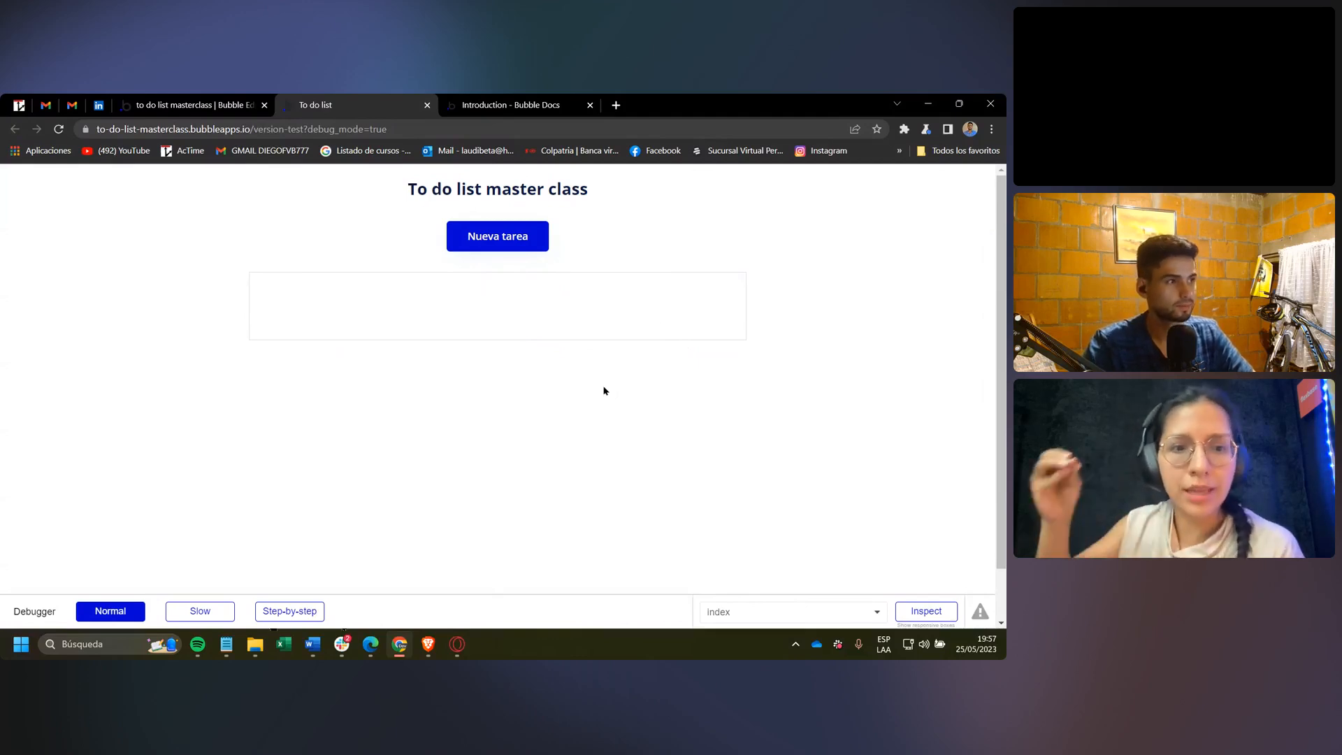
pyautogui.hotkey('alt', 'Tab')
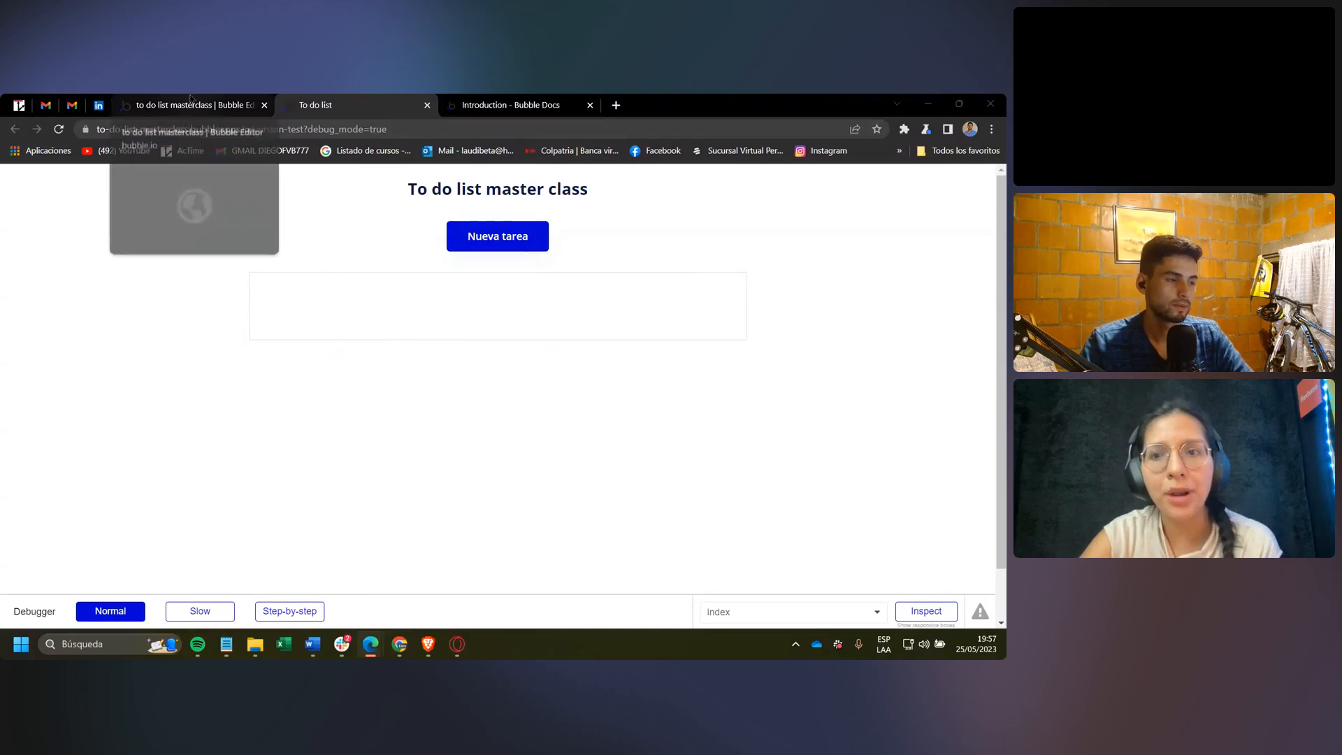
pyautogui.click(273, 428)
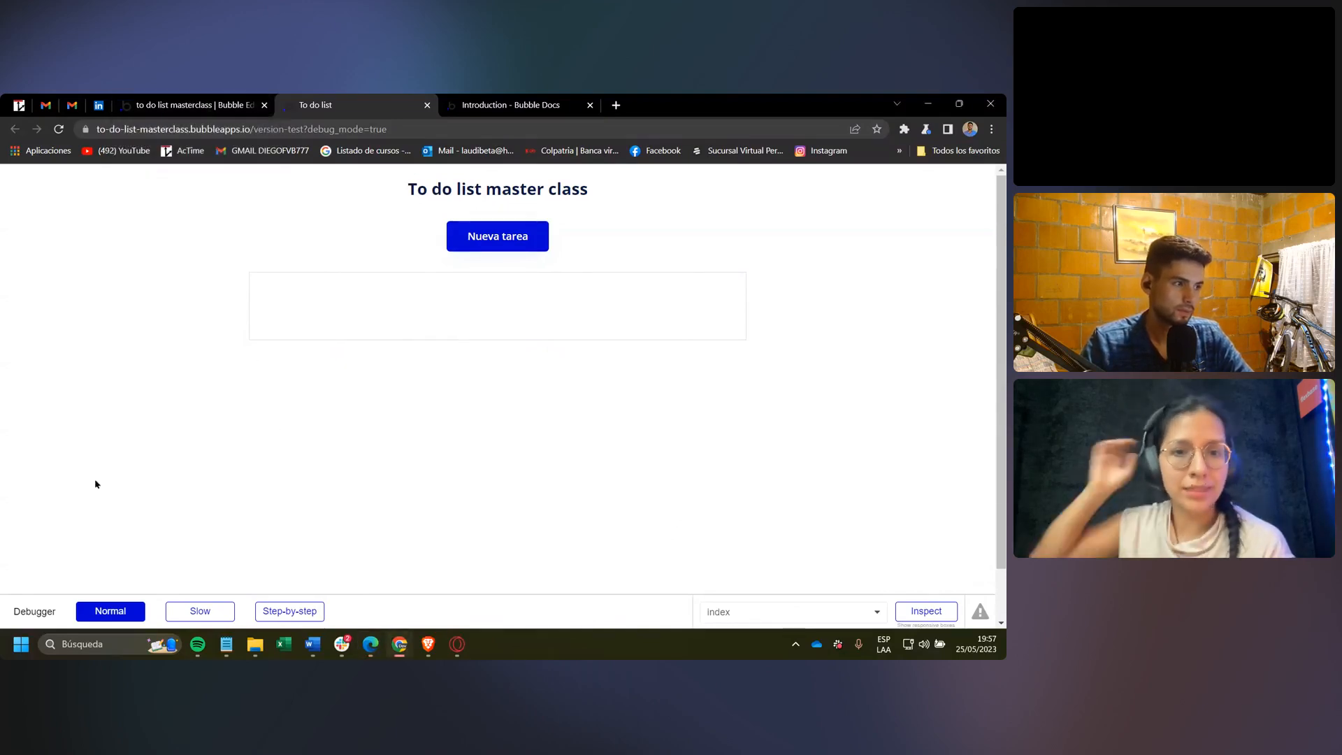
pyautogui.hotkey('alt', 'Tab')
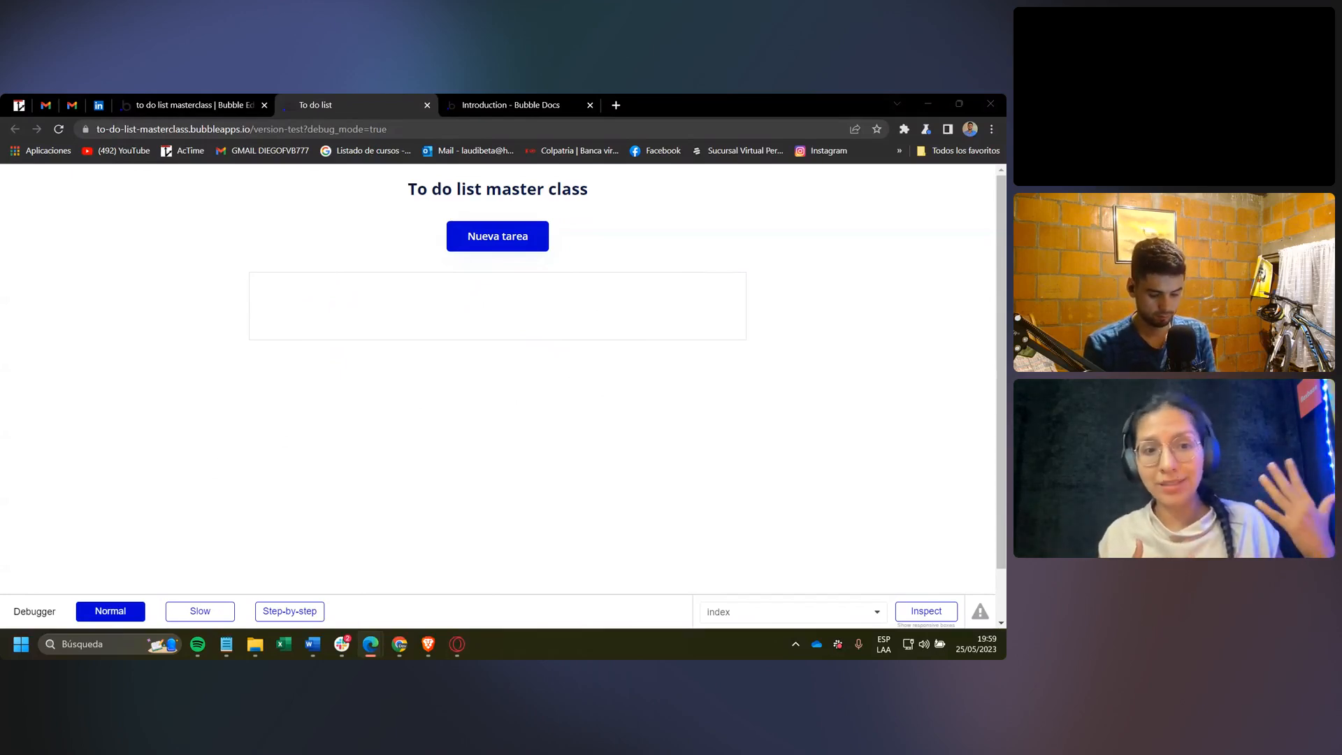
# Search Bubble's plugin library in the editor for "wordpre" and close the library without installing anything.
pyautogui.click(242, 104)
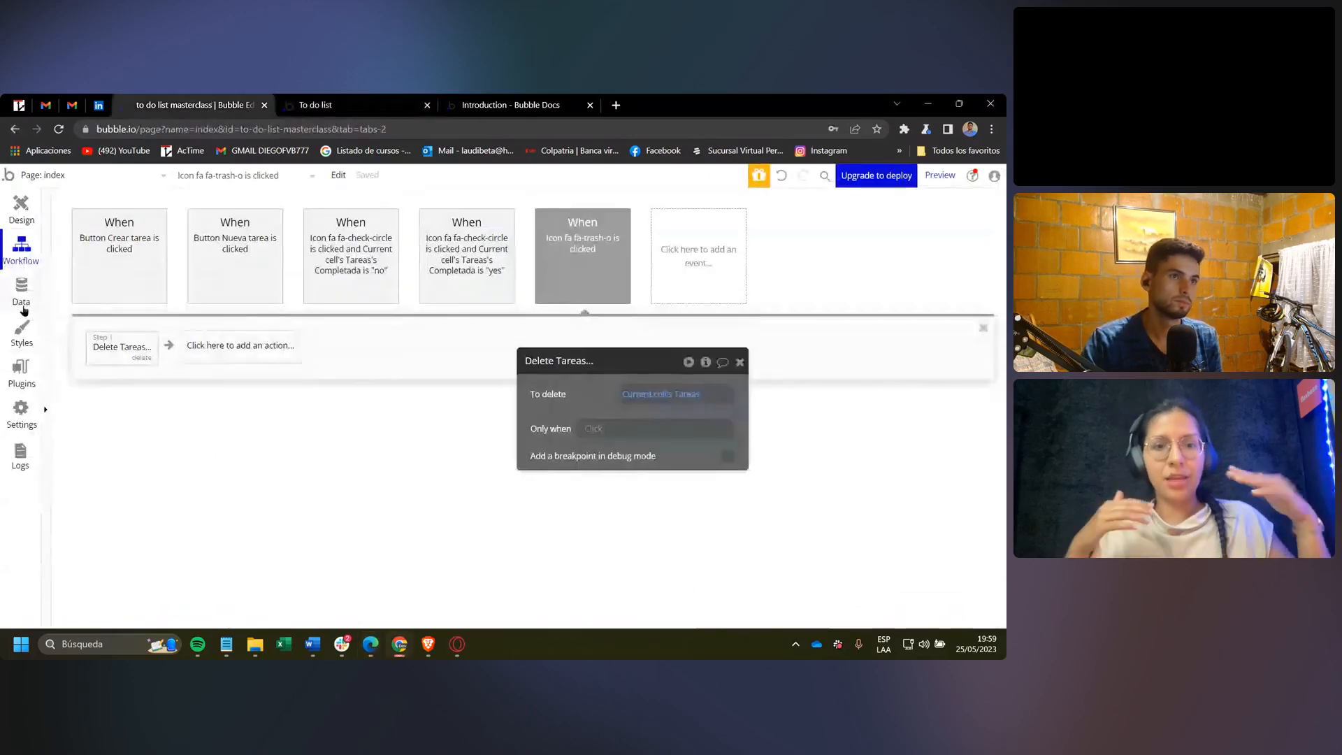
pyautogui.click(21, 371)
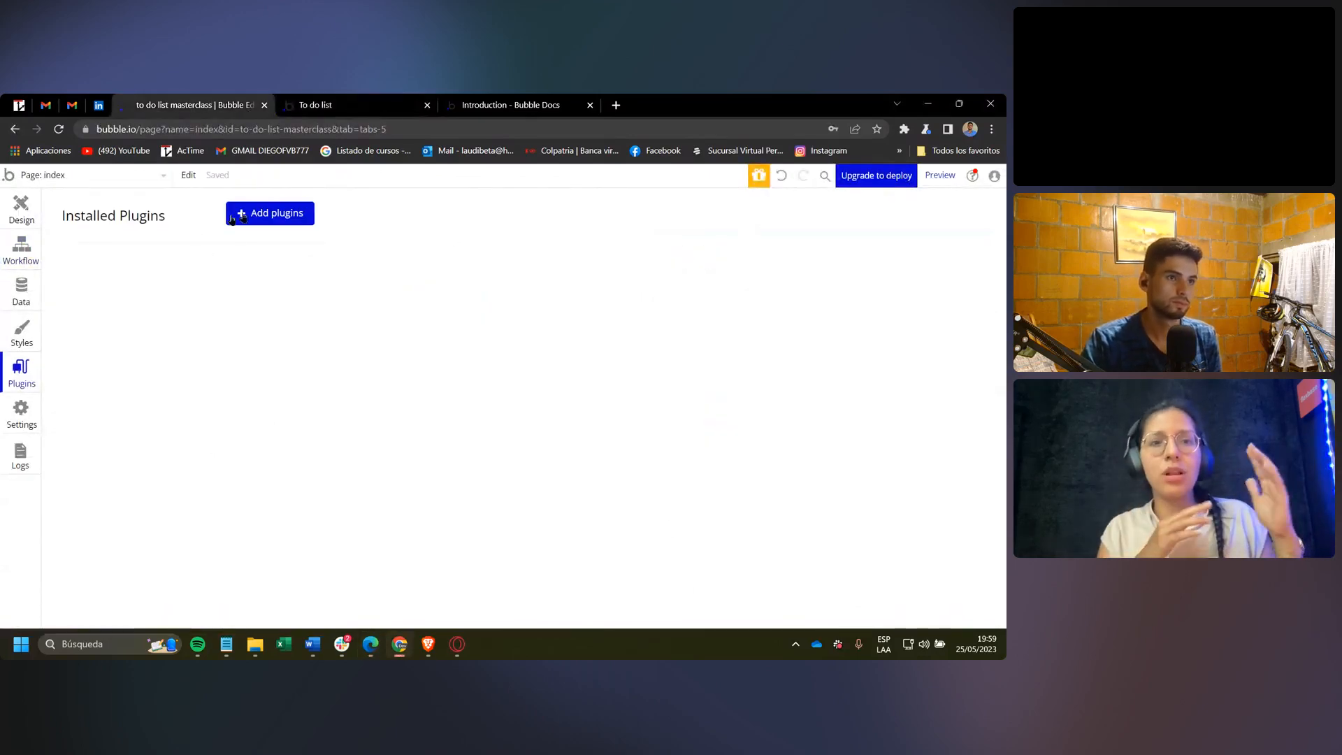
pyautogui.click(269, 214)
pyautogui.click(258, 288)
pyautogui.write('wor')
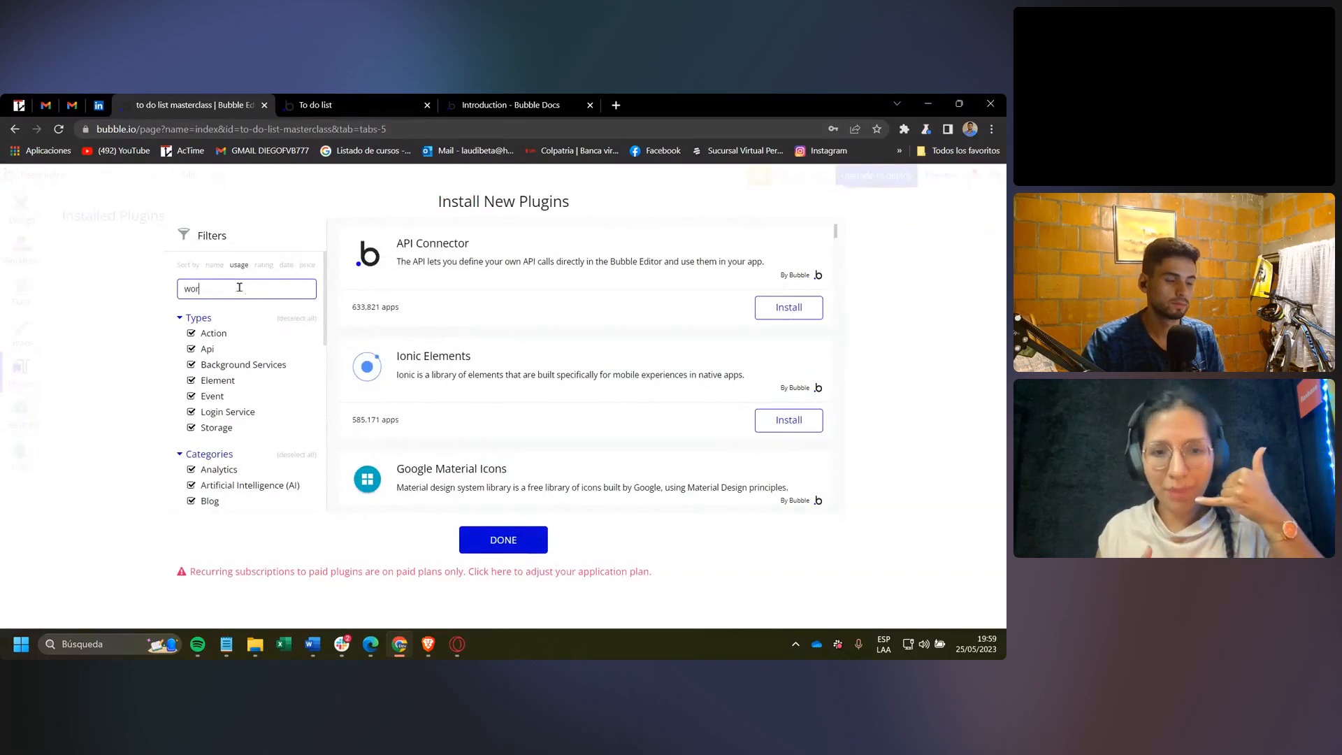
pyautogui.write('d')
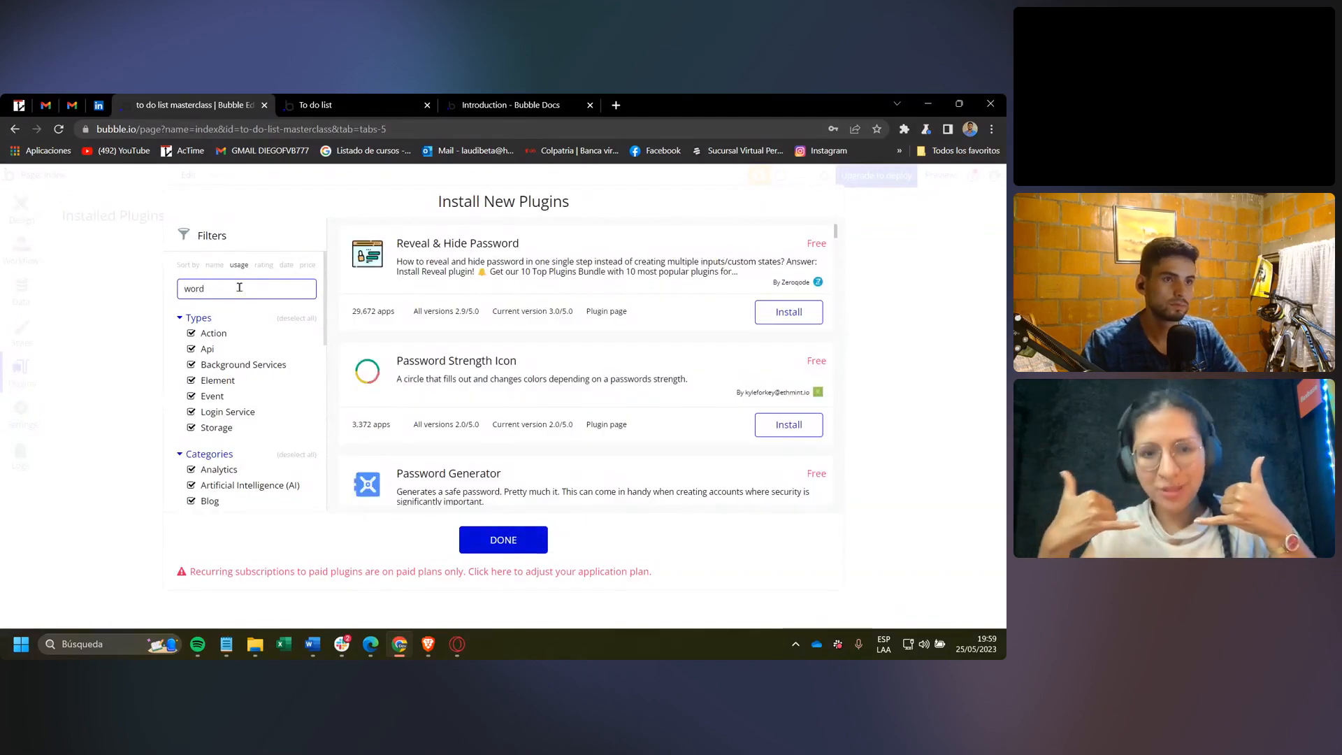
pyautogui.write('pre')
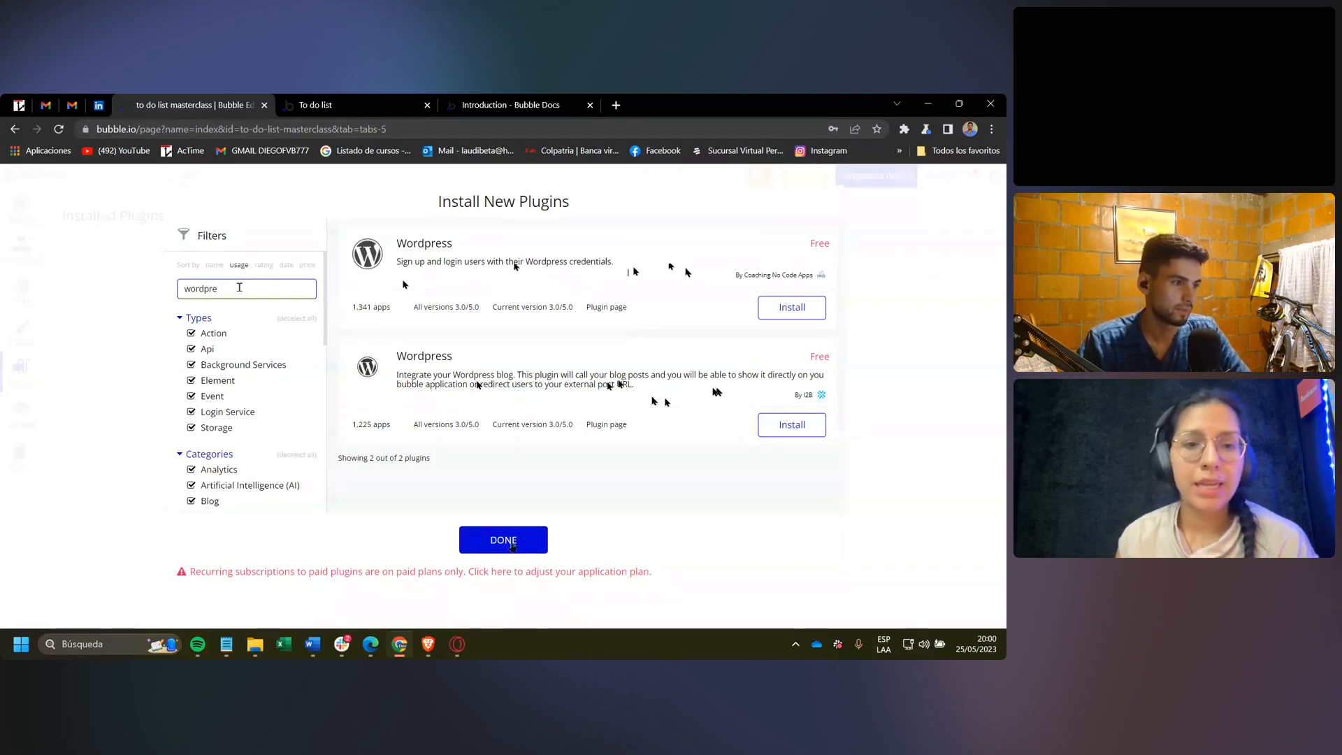
pyautogui.click(514, 545)
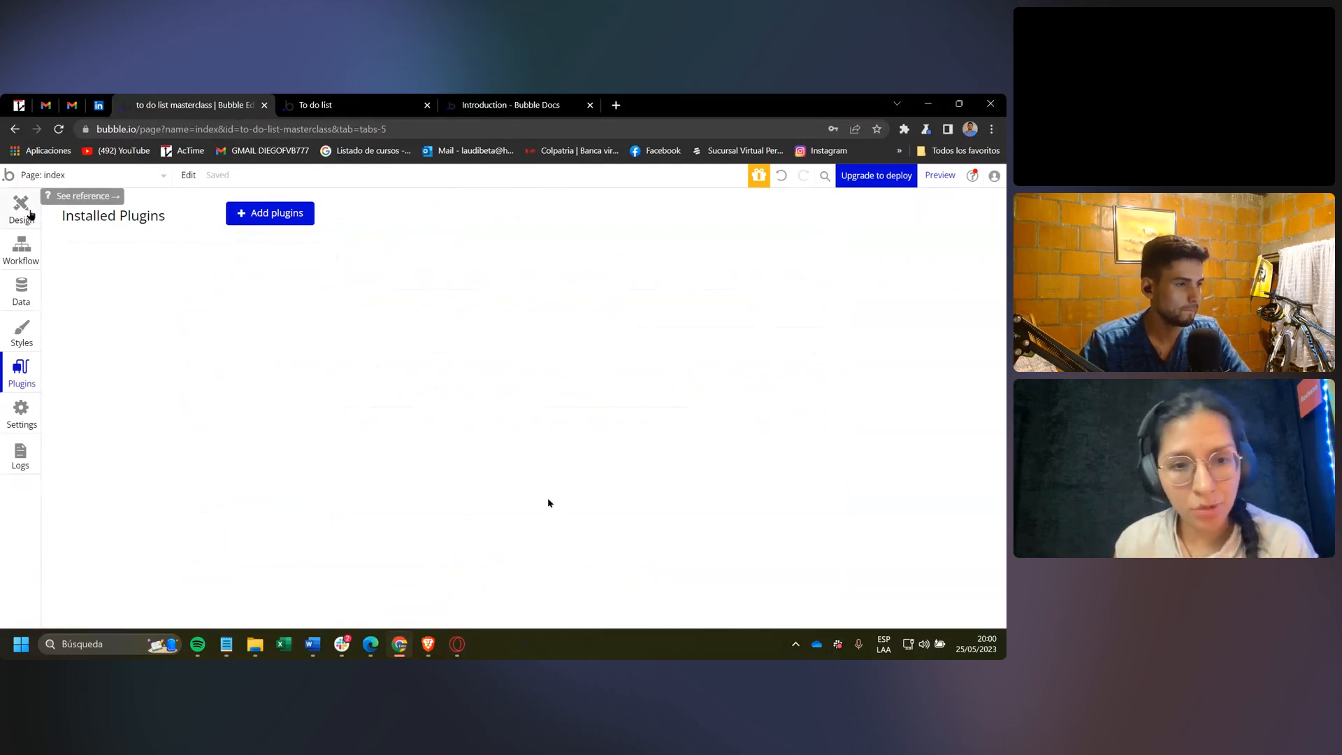
# Return to the page design and open the index page's properties, moving the property editor higher on the canvas.
pyautogui.click(30, 215)
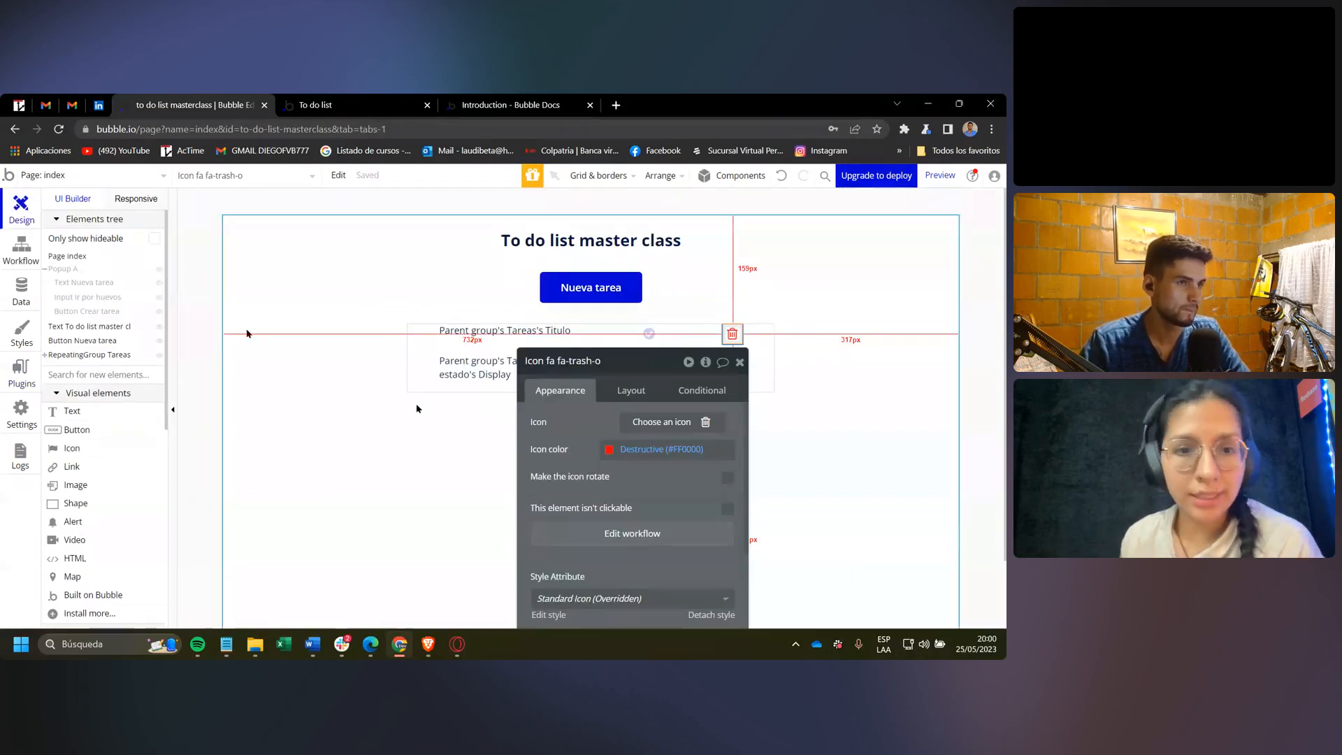
pyautogui.click(662, 432)
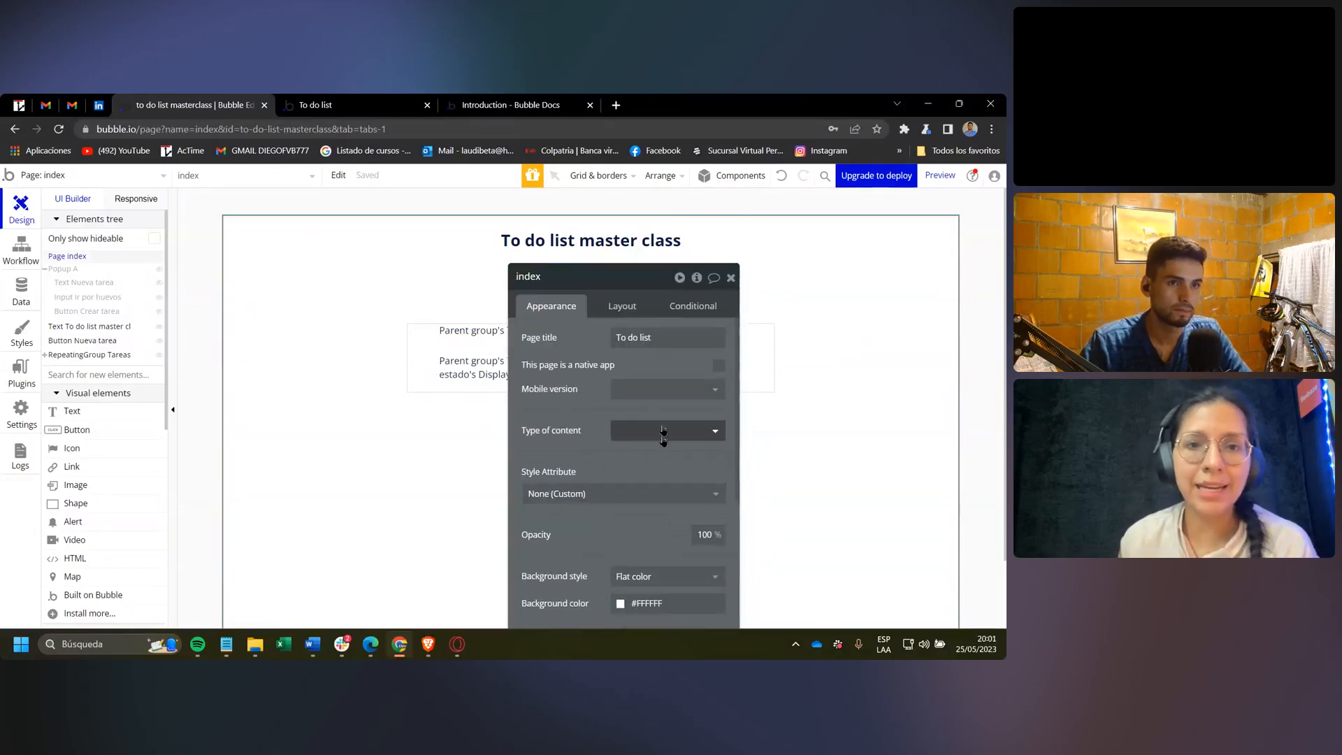
pyautogui.click(663, 441)
pyautogui.moveTo(619, 277); pyautogui.dragTo(634, 238)
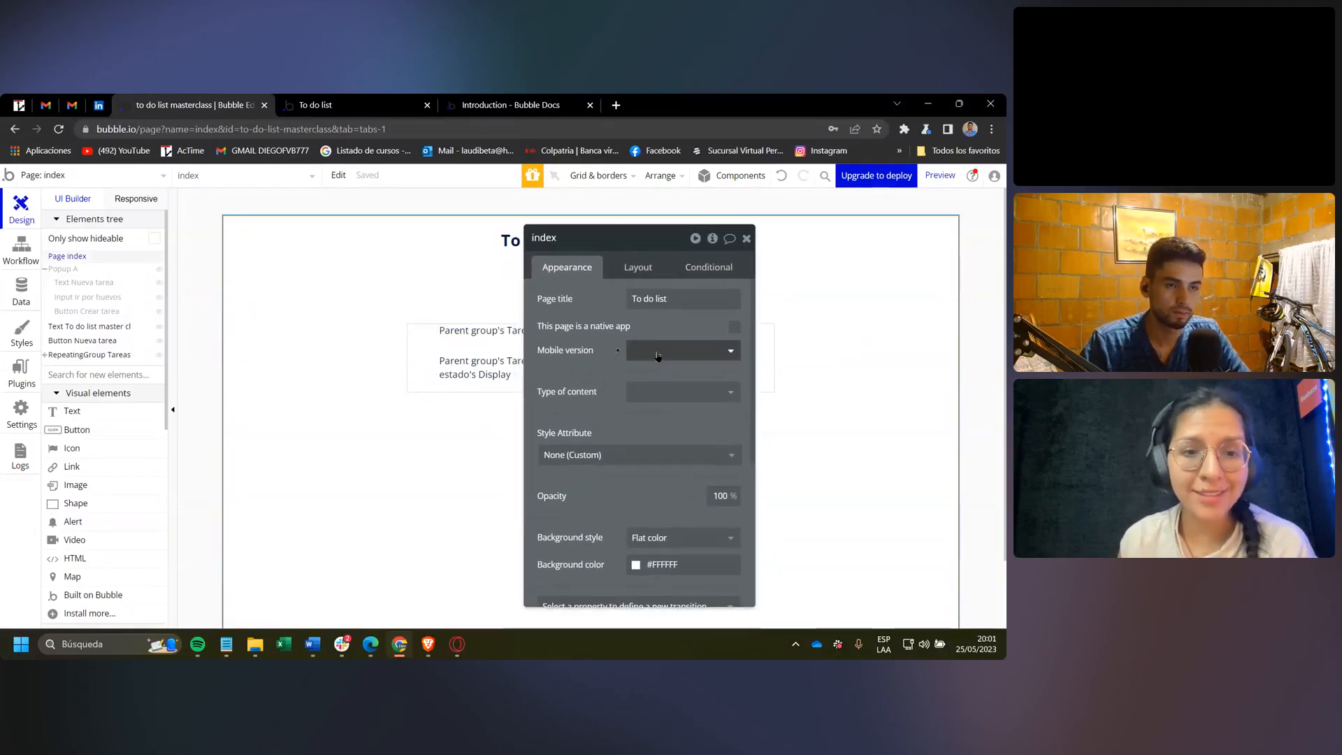
# Try the index page's native app option twice, dismissing the Building a Native App guidance and switching the option off each time.
pyautogui.click(734, 330)
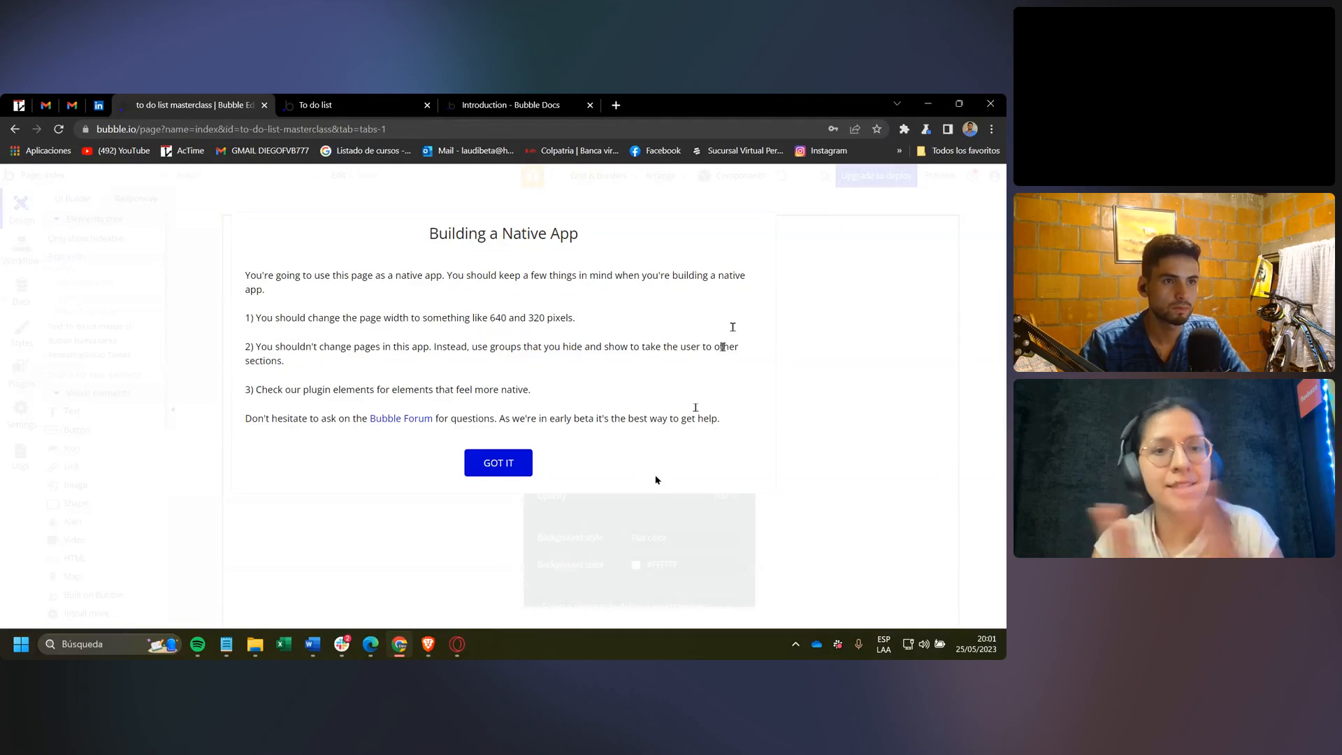
pyautogui.click(816, 357)
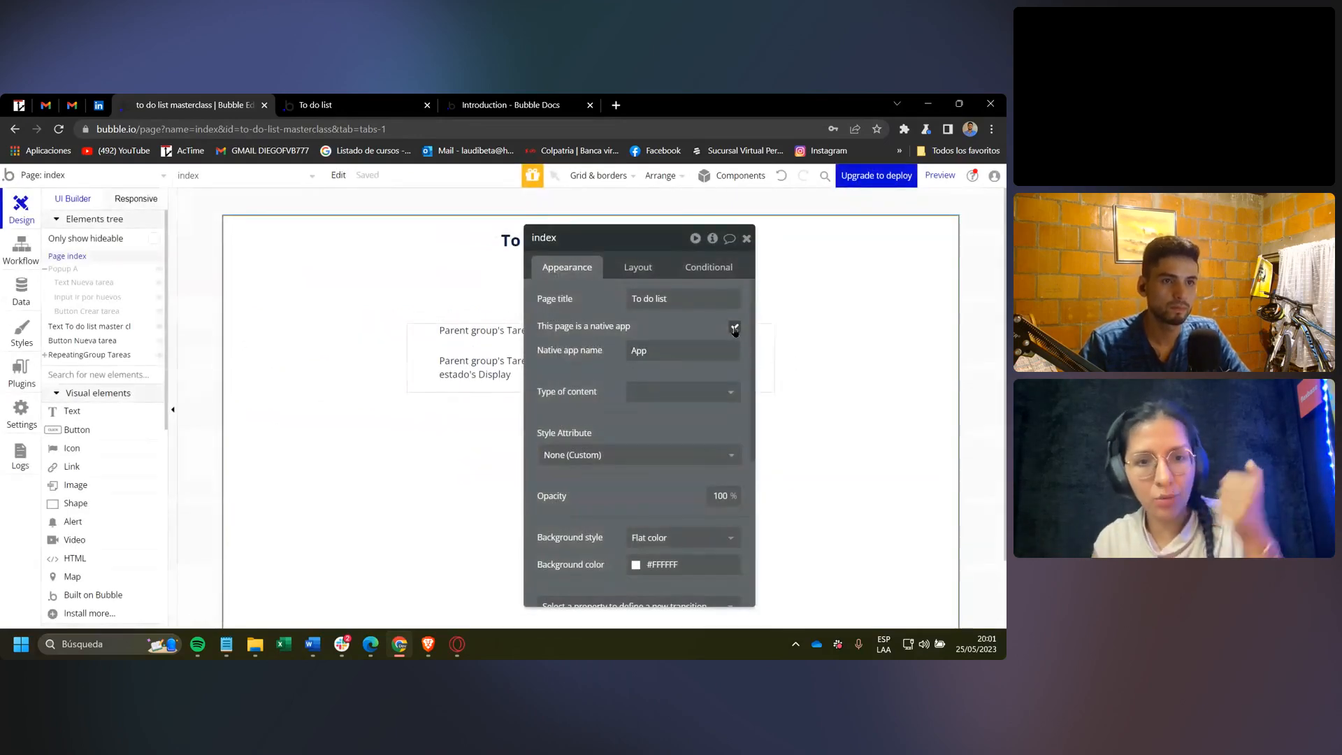
pyautogui.click(735, 328)
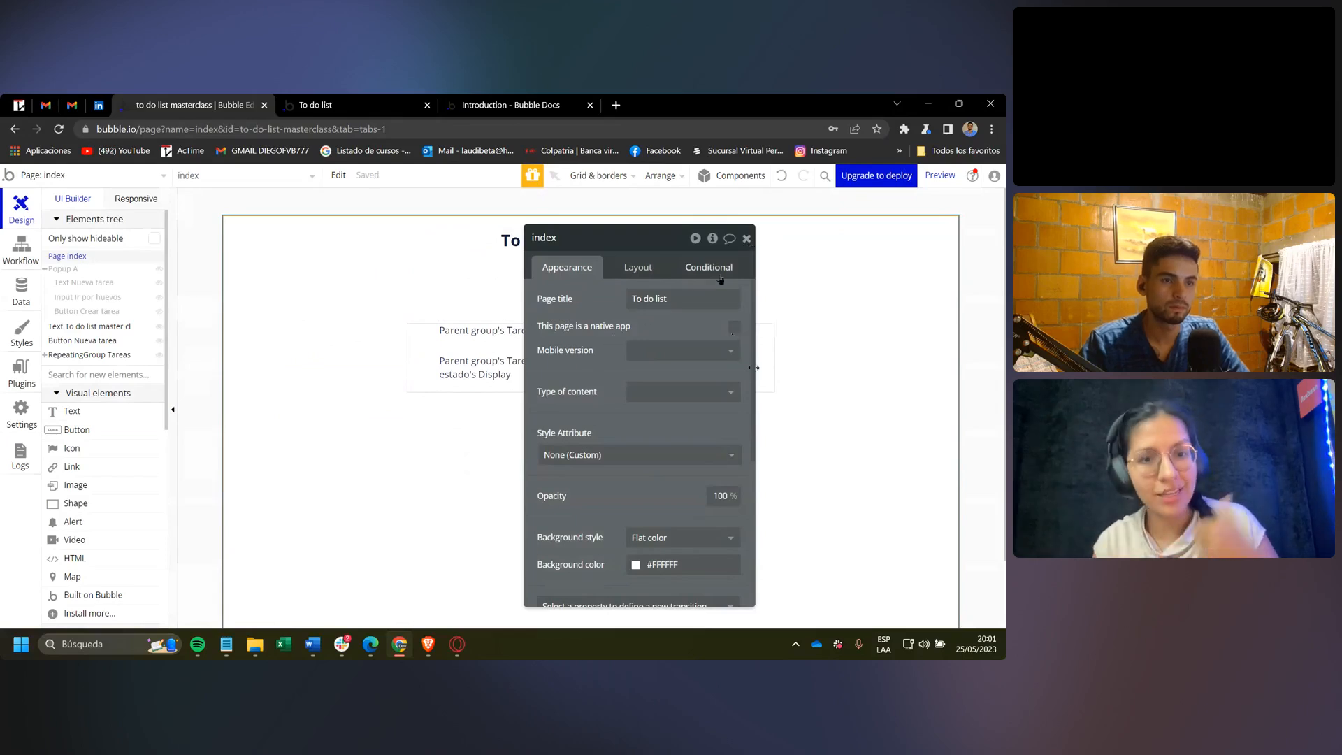
pyautogui.click(735, 328)
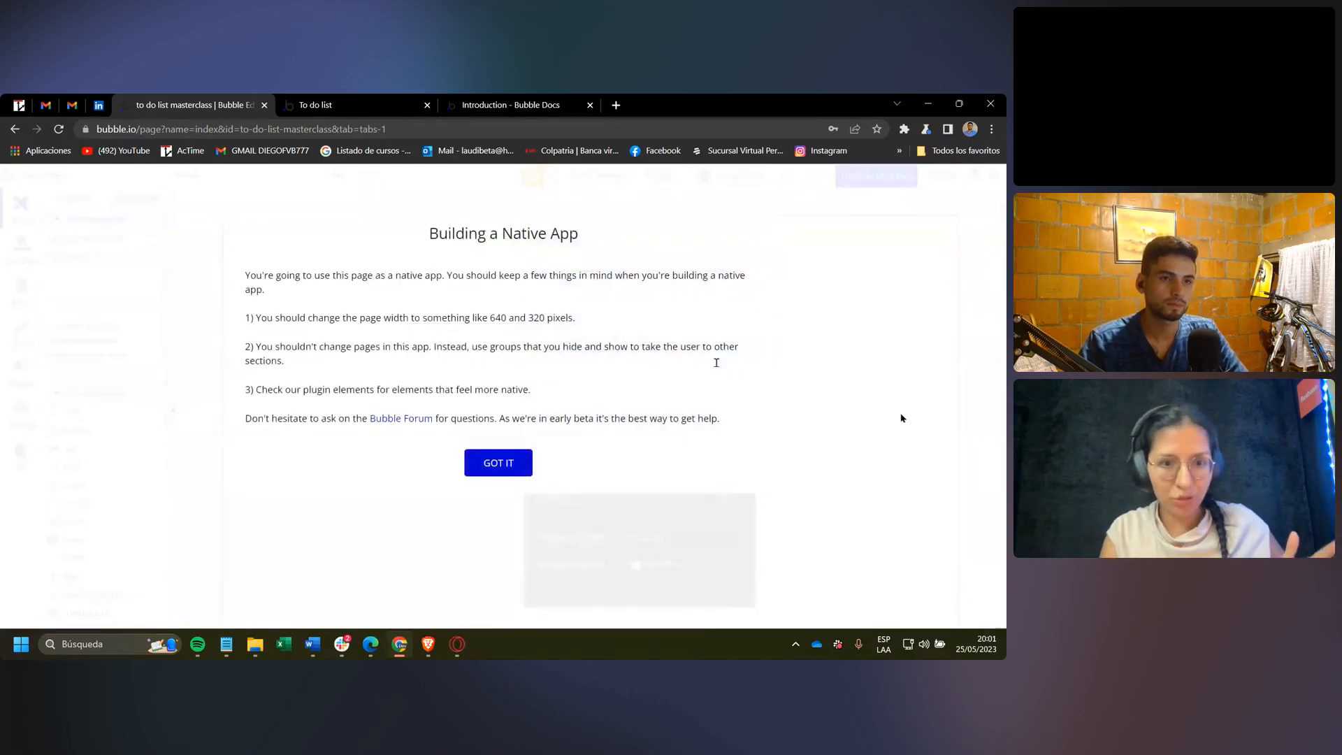
pyautogui.click(902, 418)
pyautogui.doubleClick(692, 351)
pyautogui.click(723, 323)
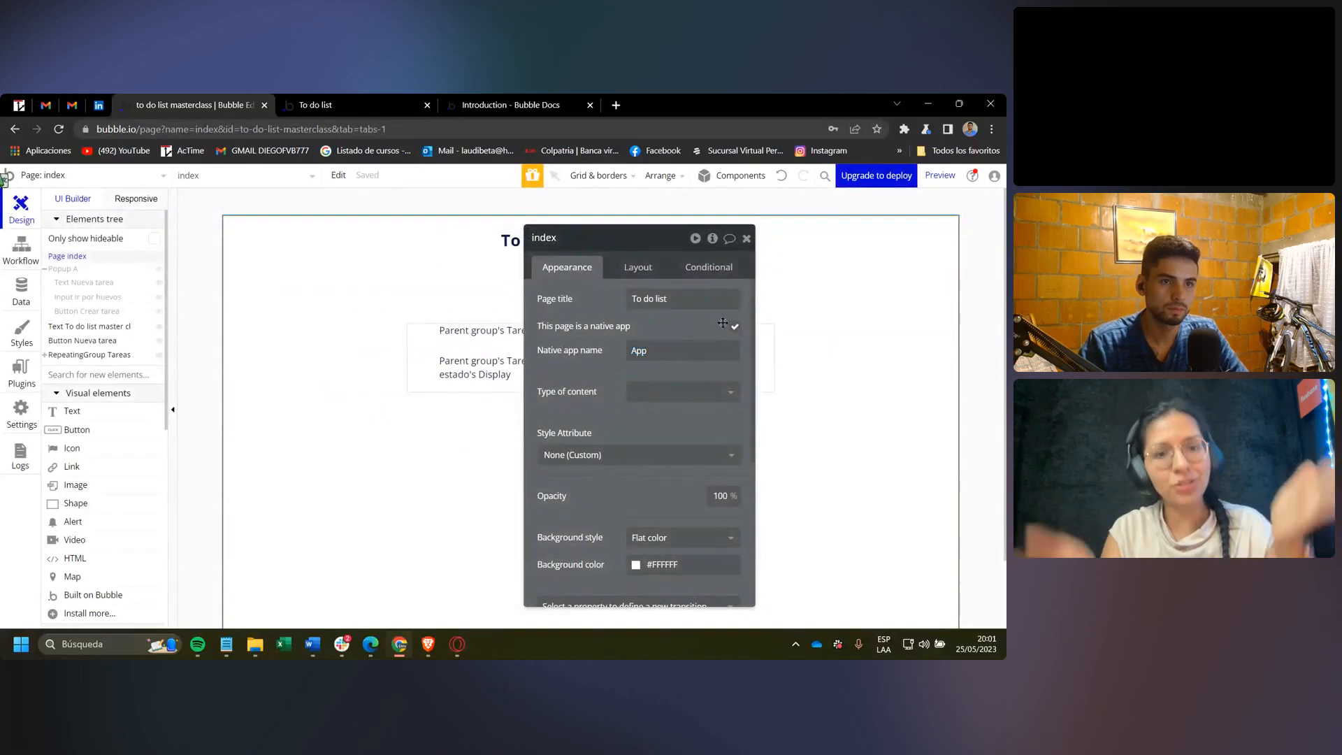
pyautogui.click(733, 327)
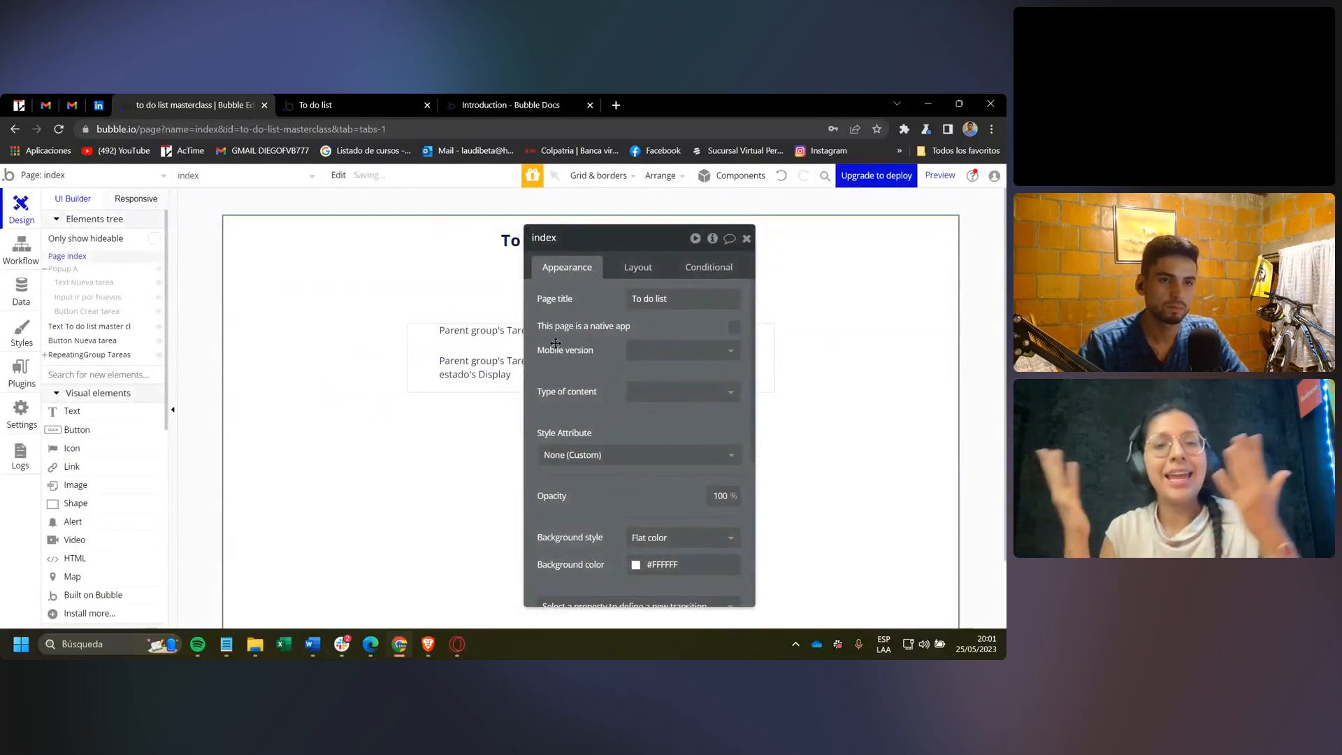